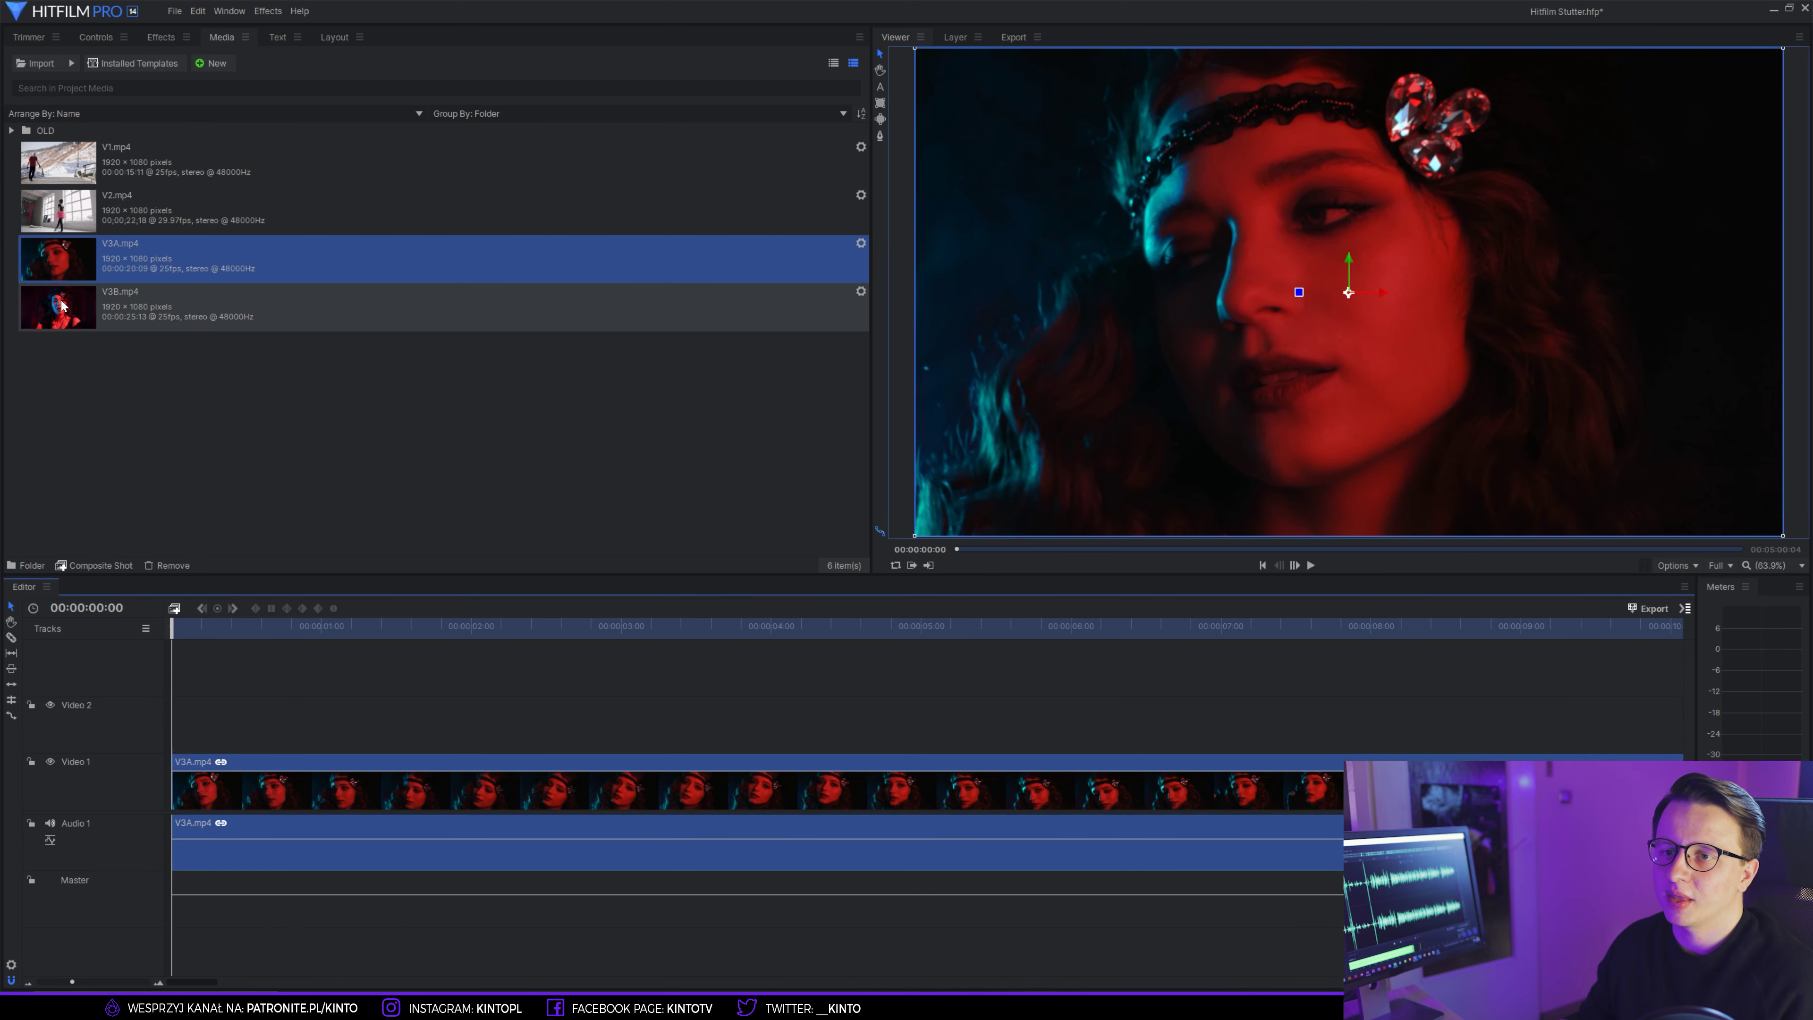
- Place V3B.mp4 on the Video 2 track over V3A.mp4 and unlink the audio from both clips
left_click_drag(58, 306, 384, 728)
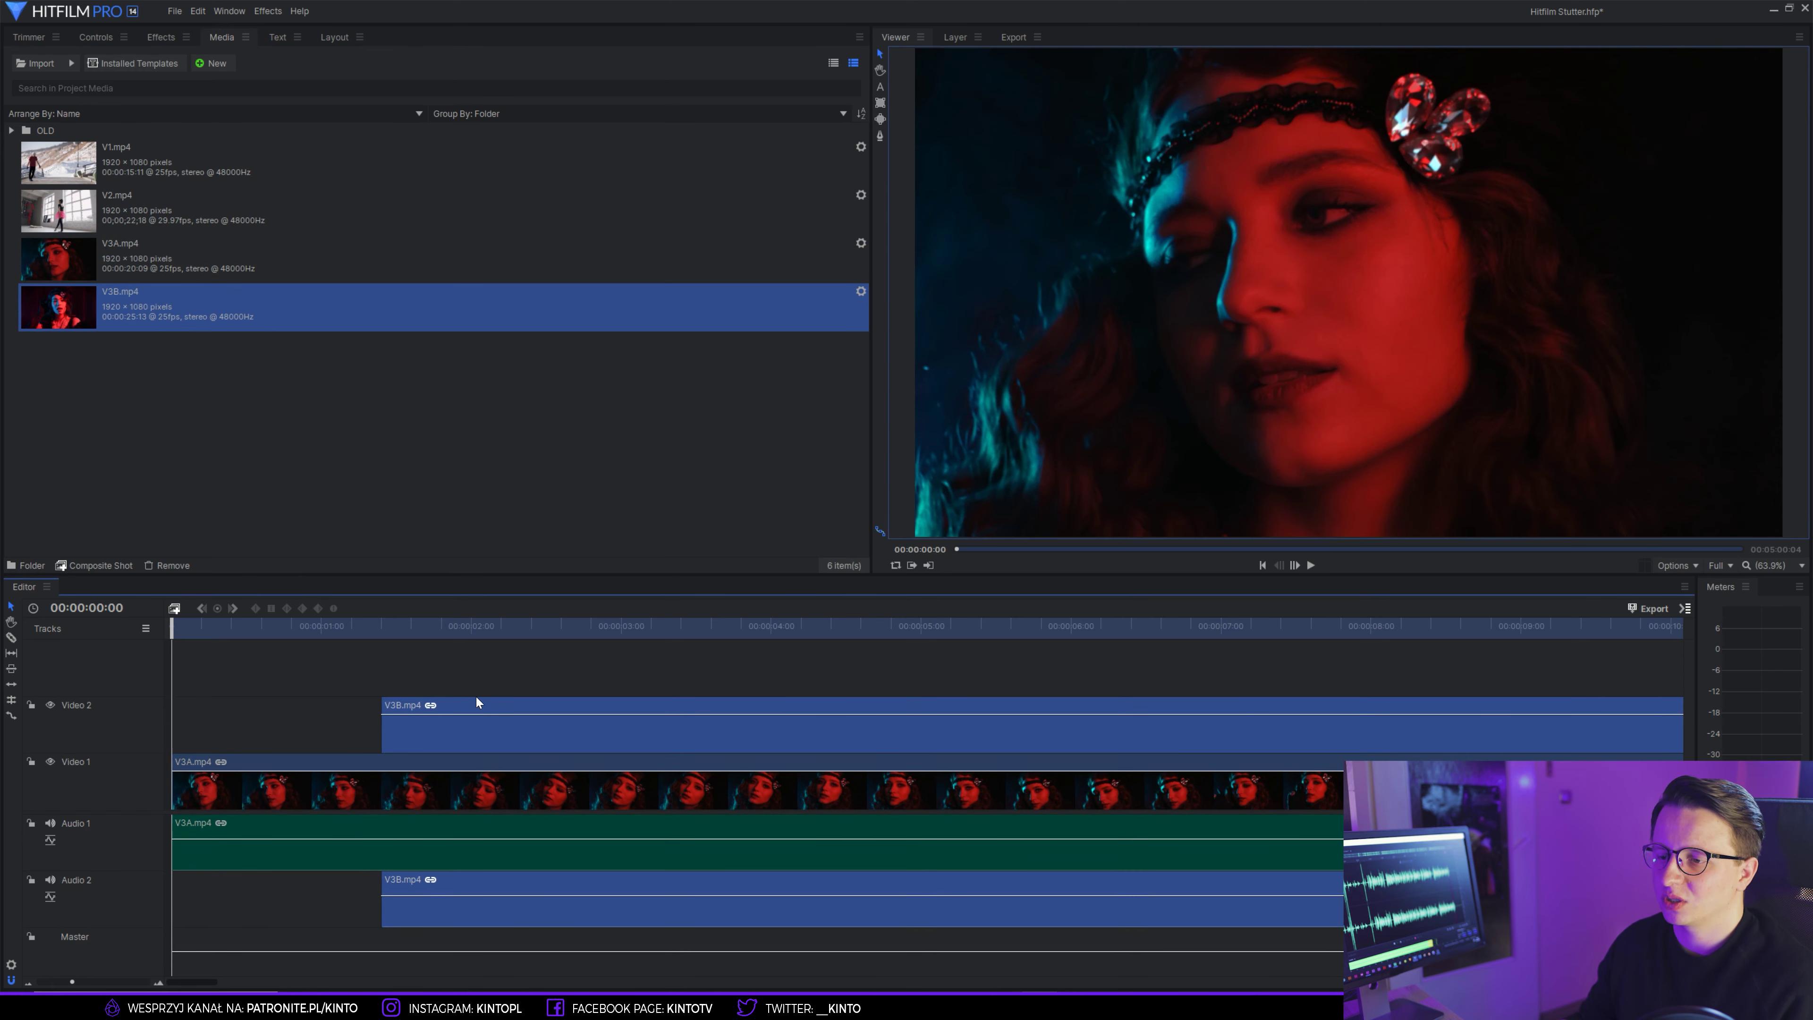
scroll(476, 697, "down", 6)
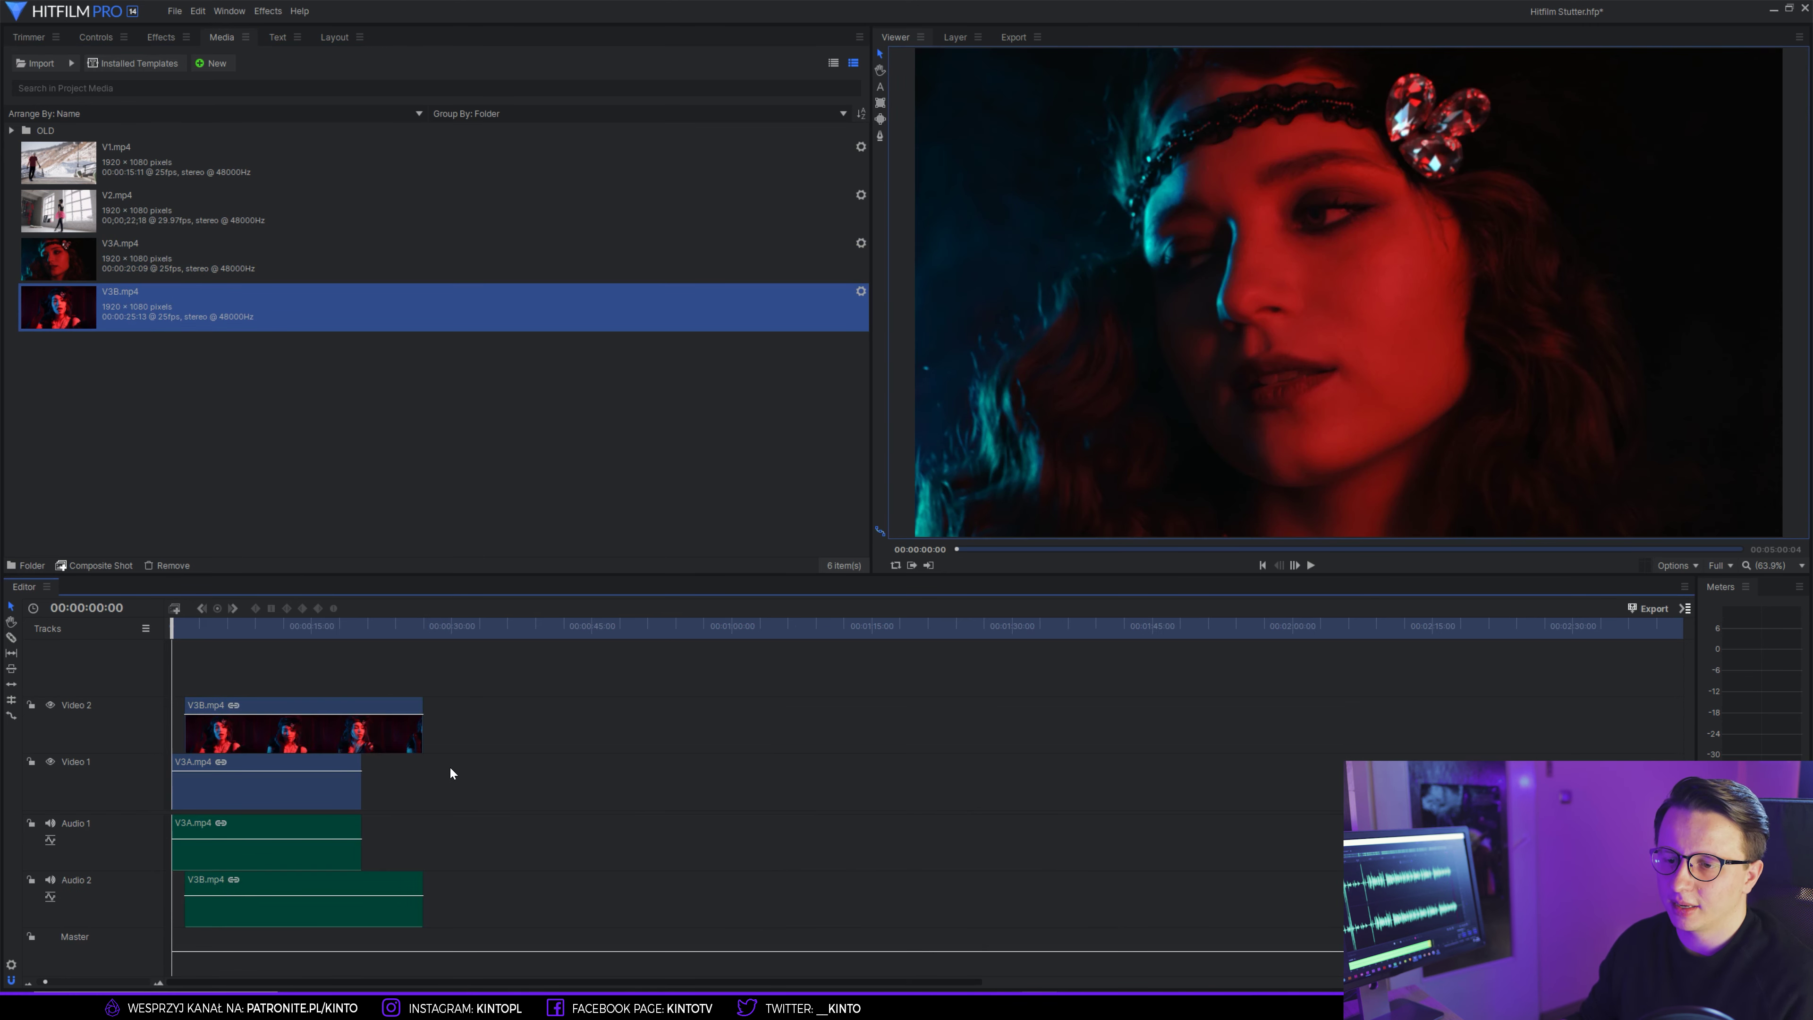
right_click(315, 857)
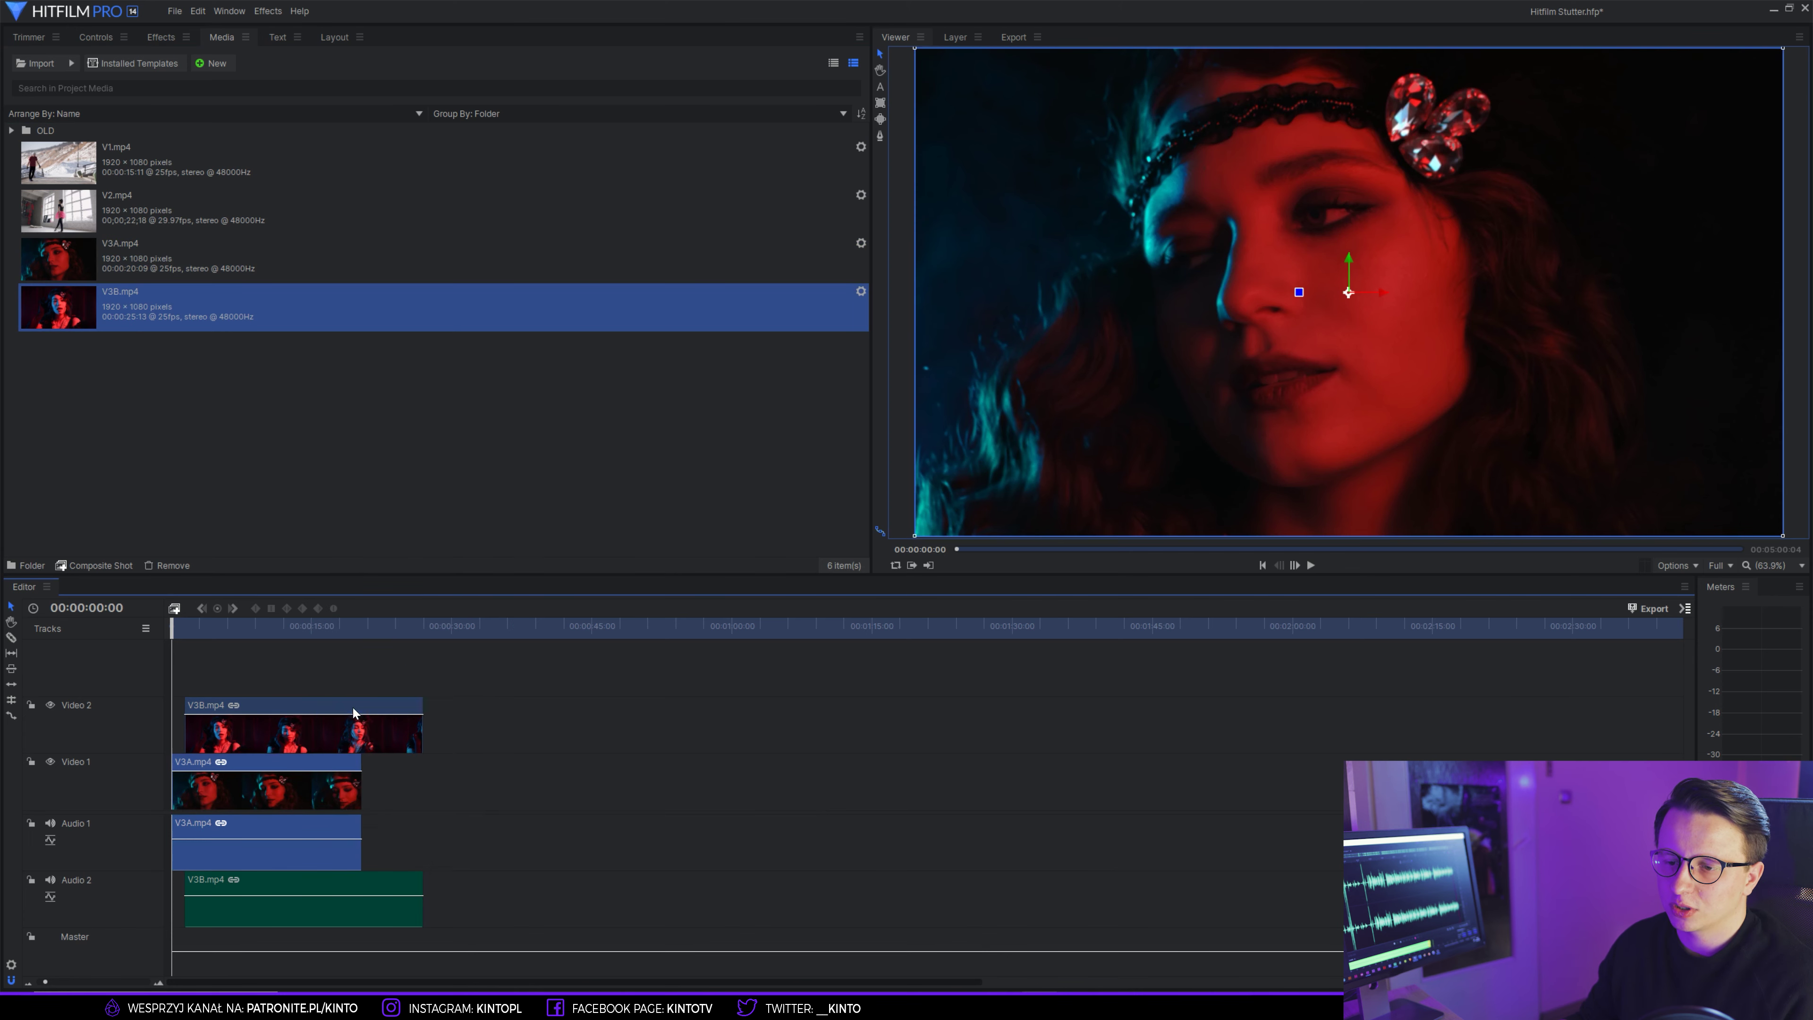
left_click(353, 707)
right_click(314, 882)
left_click(351, 729)
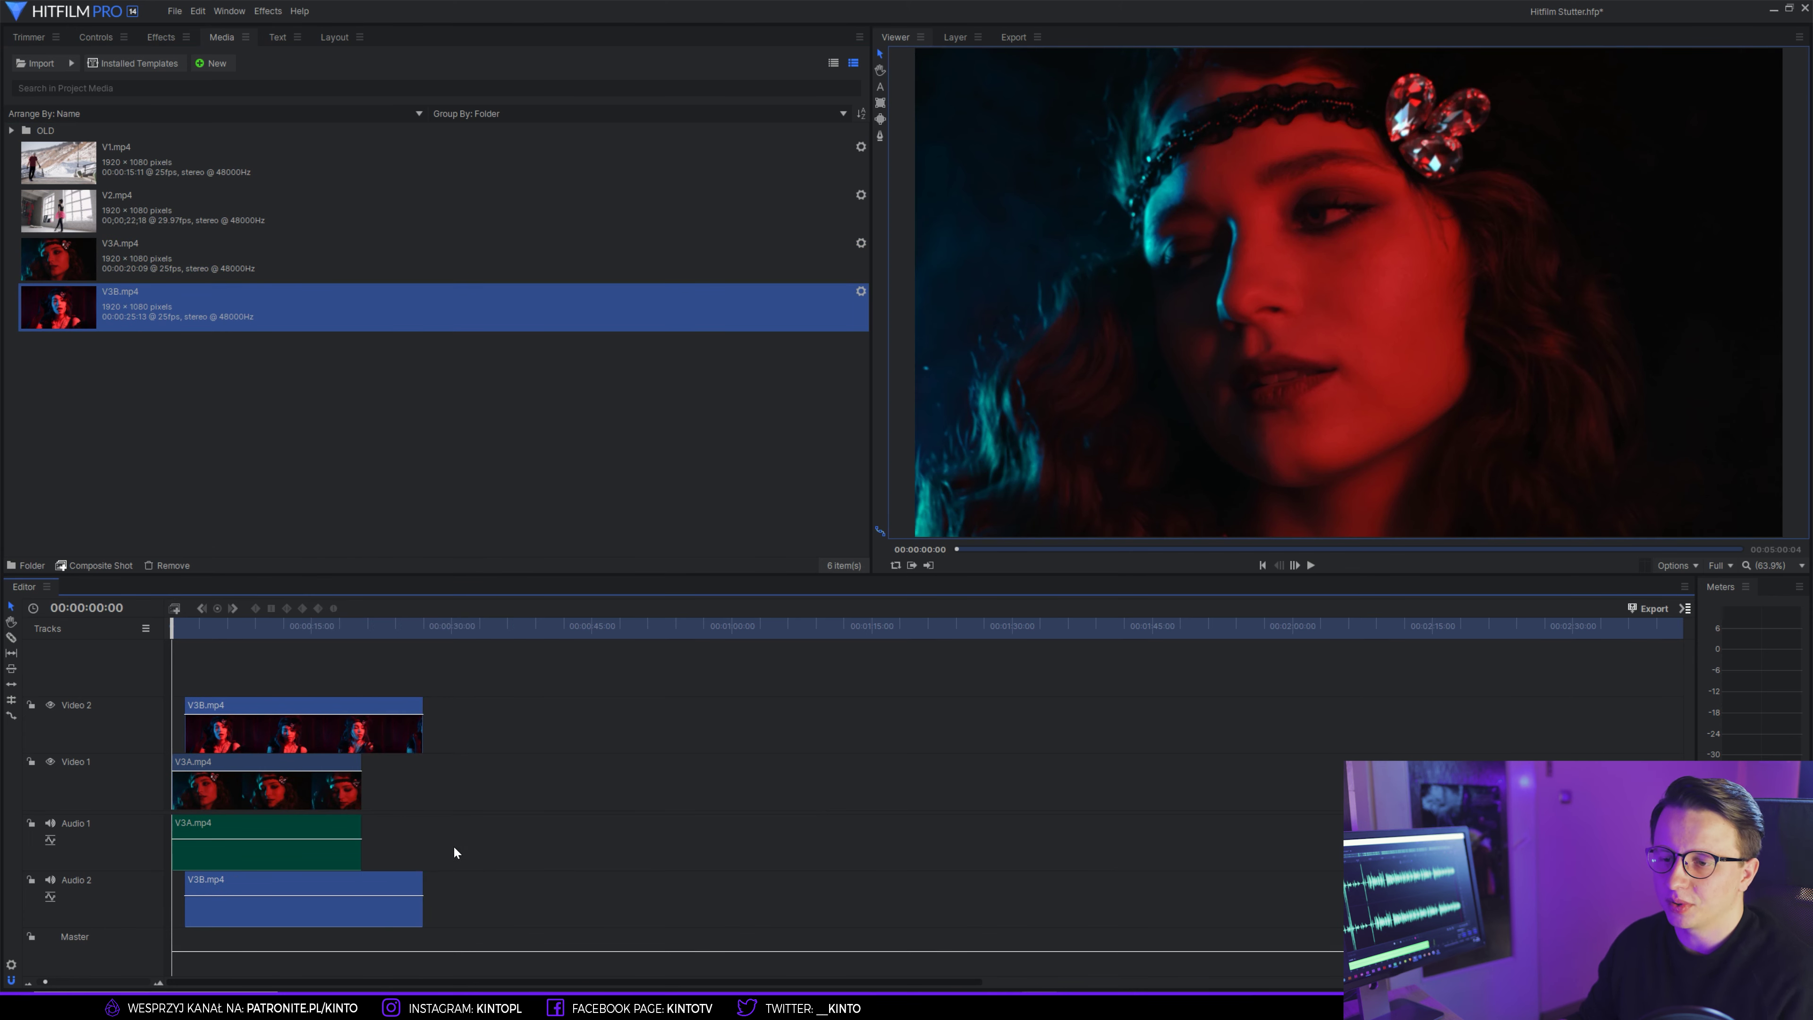
- Delete both audio clips and align V3B.mp4 with the start of the timeline
left_click_drag(478, 831, 276, 902)
key("Delete")
left_click_drag(253, 740, 240, 740)
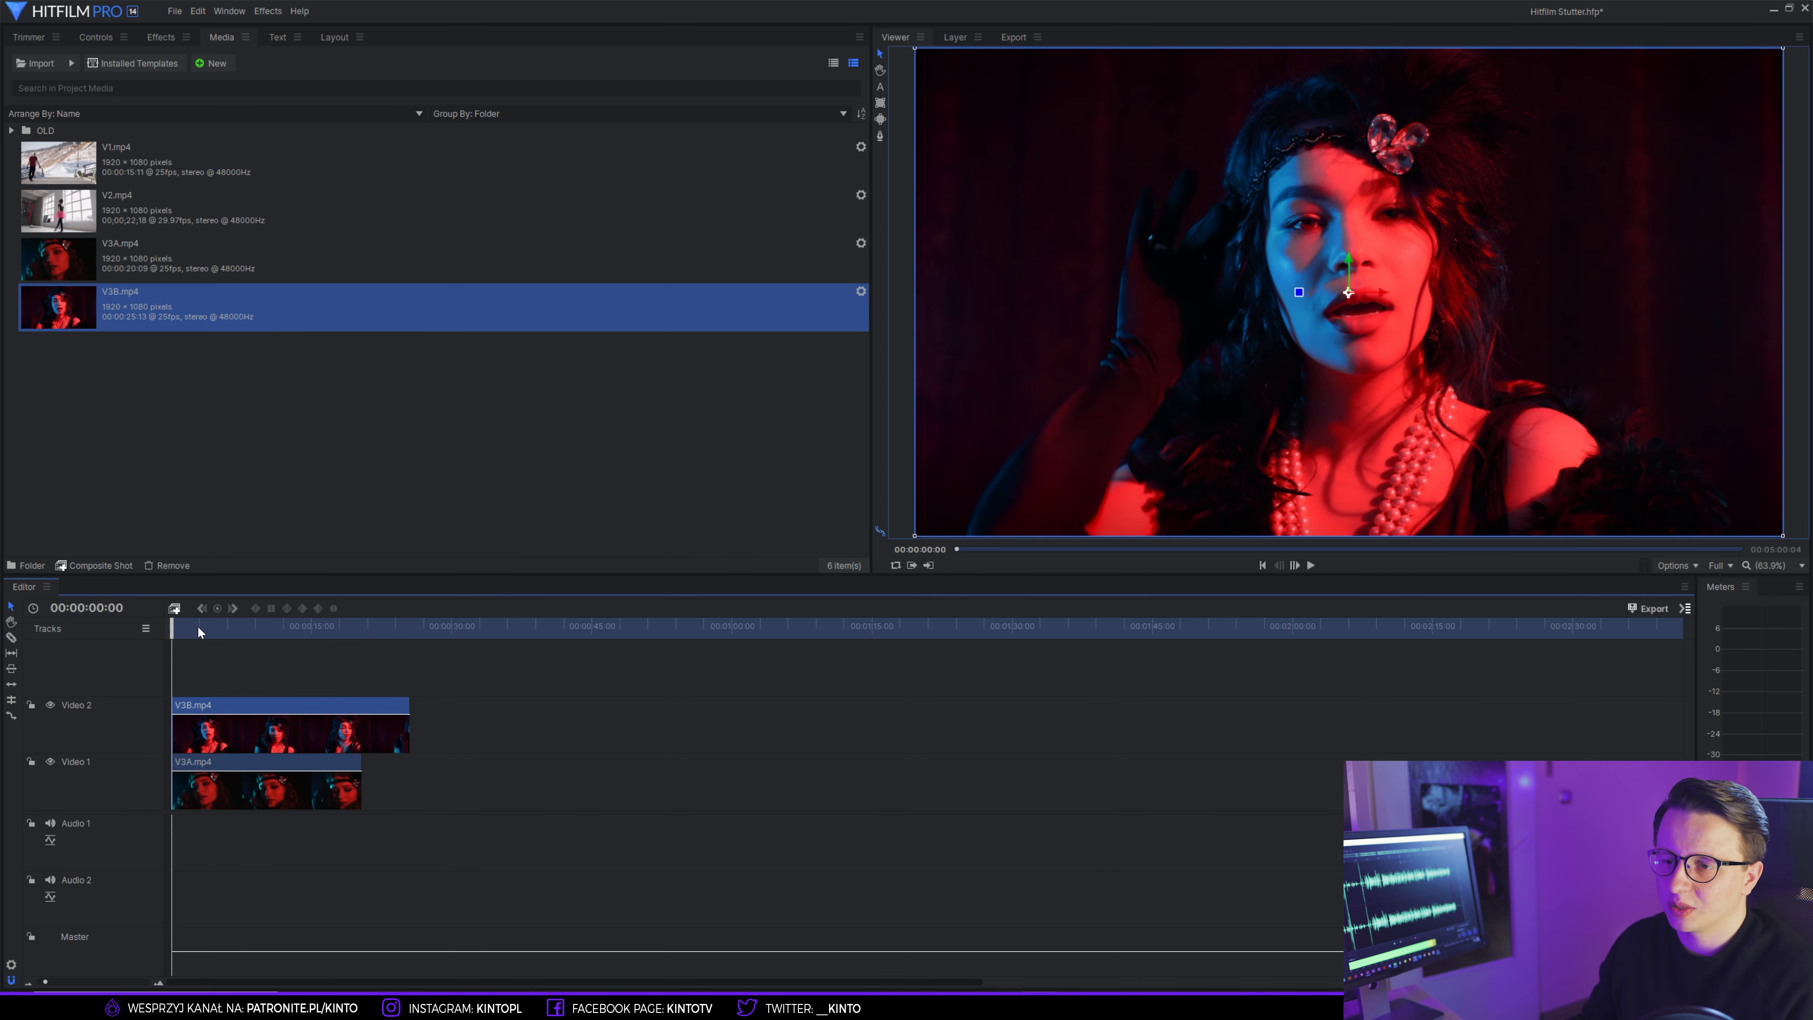
- Slice both video clips at 00:00:04:00 and delete everything after the cut
left_click_drag(198, 627, 214, 627)
scroll(184, 680, "up", 5)
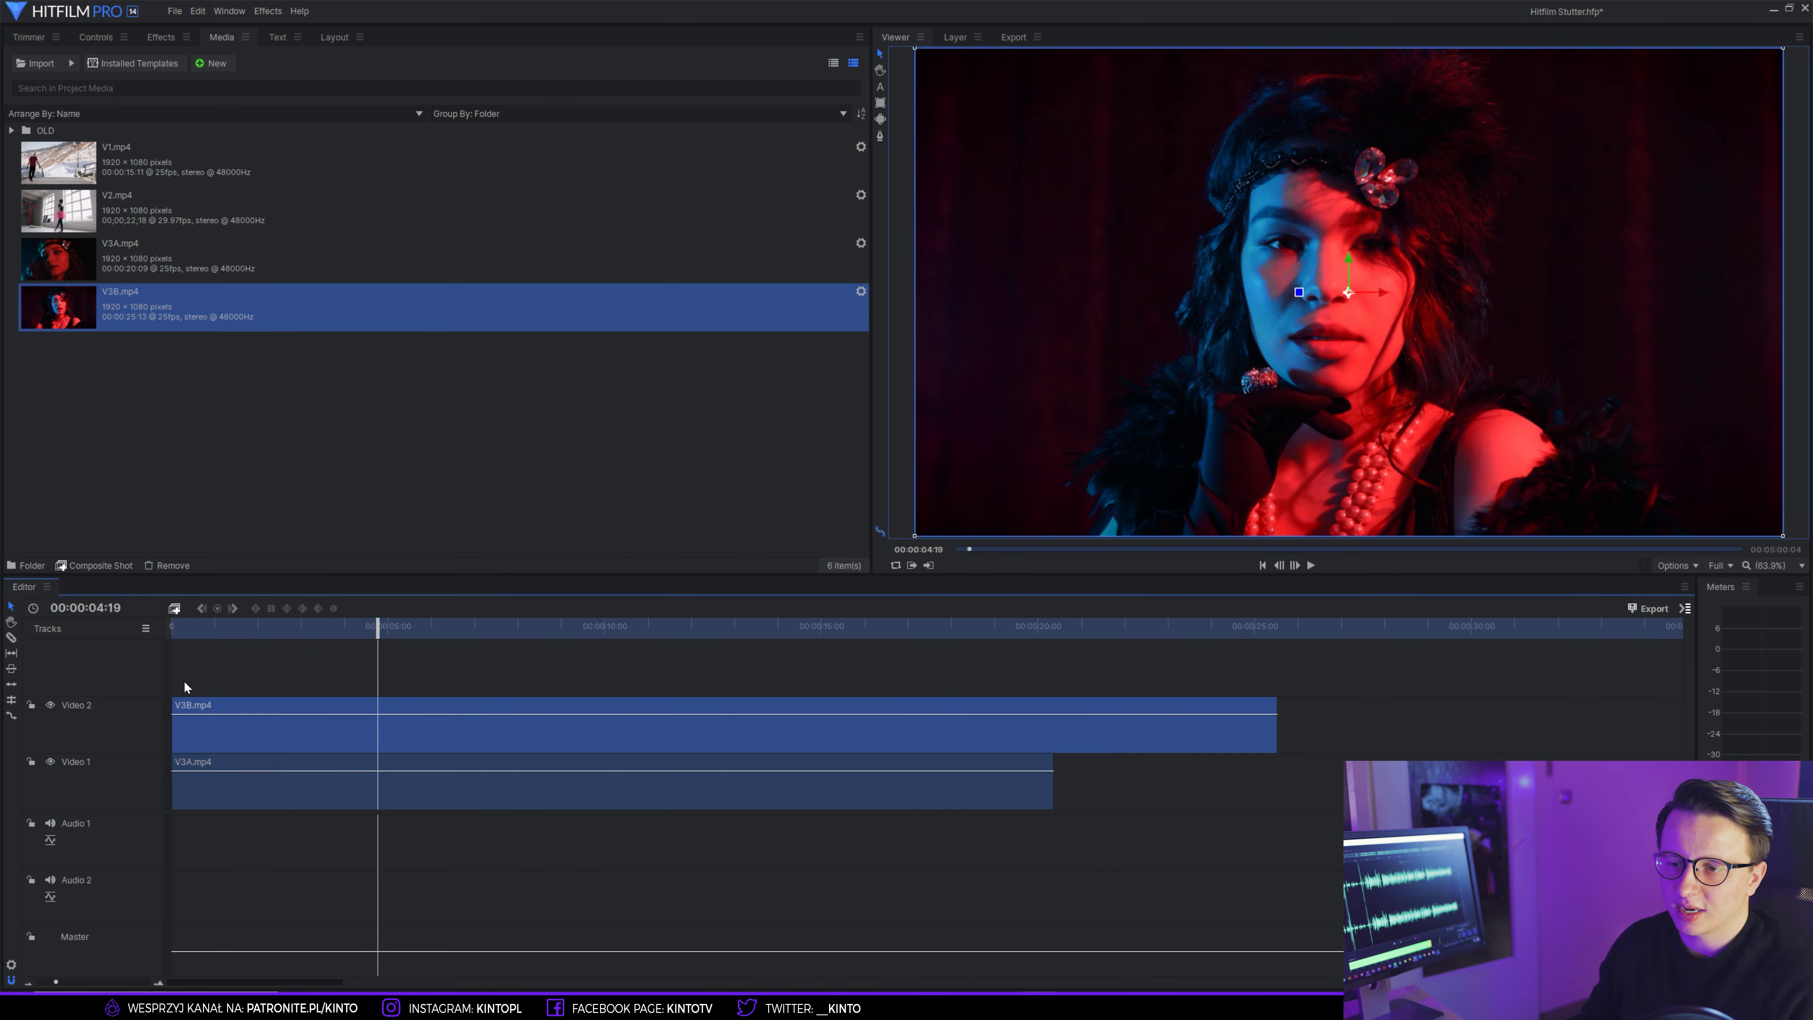
left_click_drag(508, 626, 455, 634)
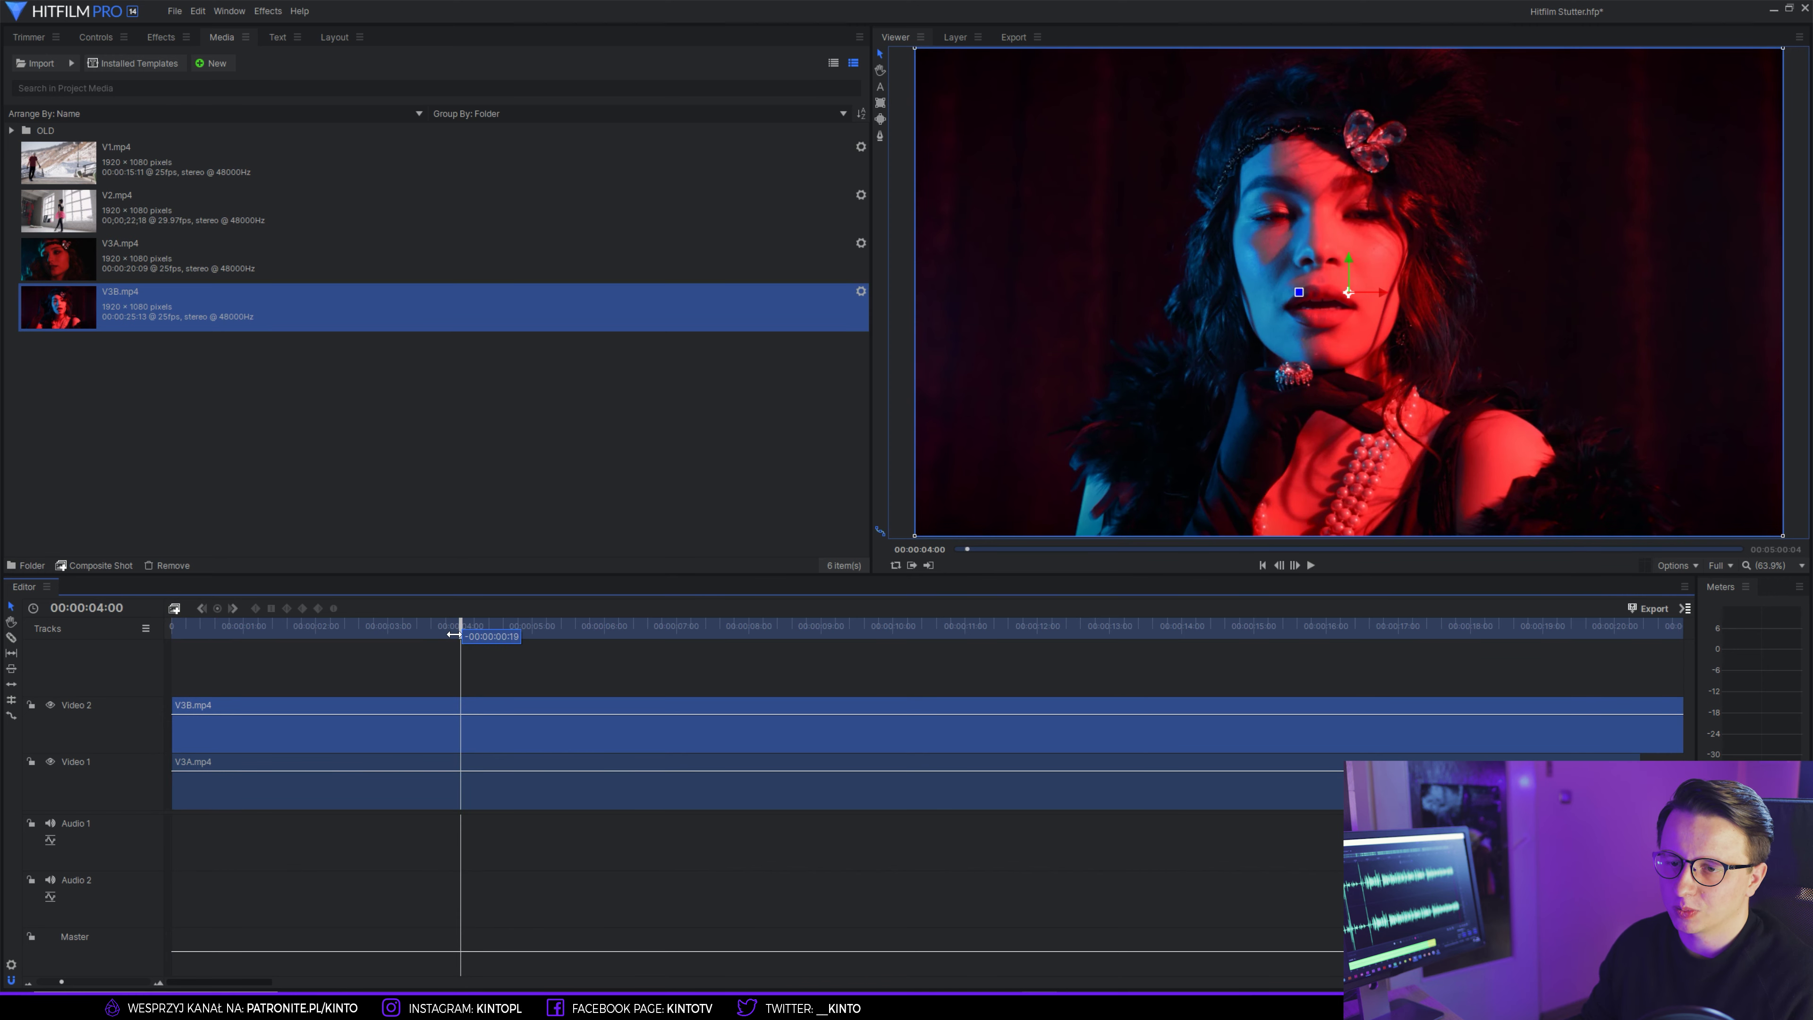
left_click(464, 721)
left_click(462, 782)
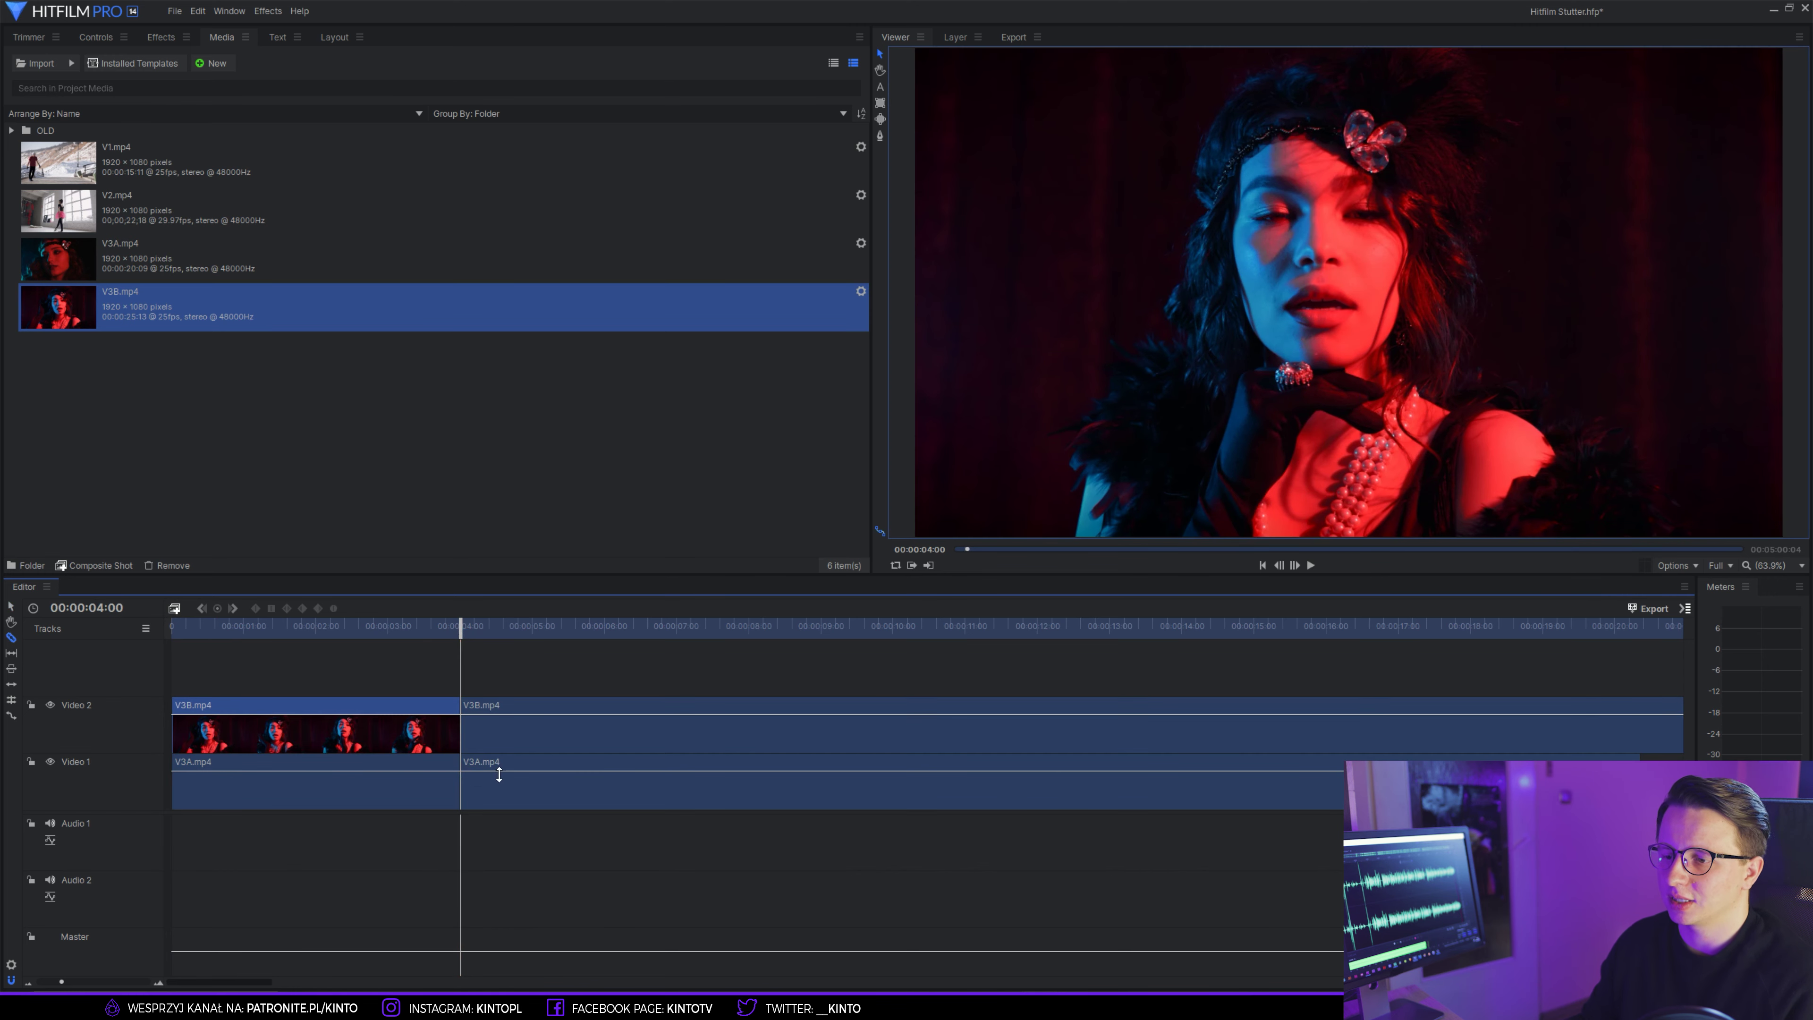
key("v")
left_click_drag(566, 812, 511, 699)
key("Delete")
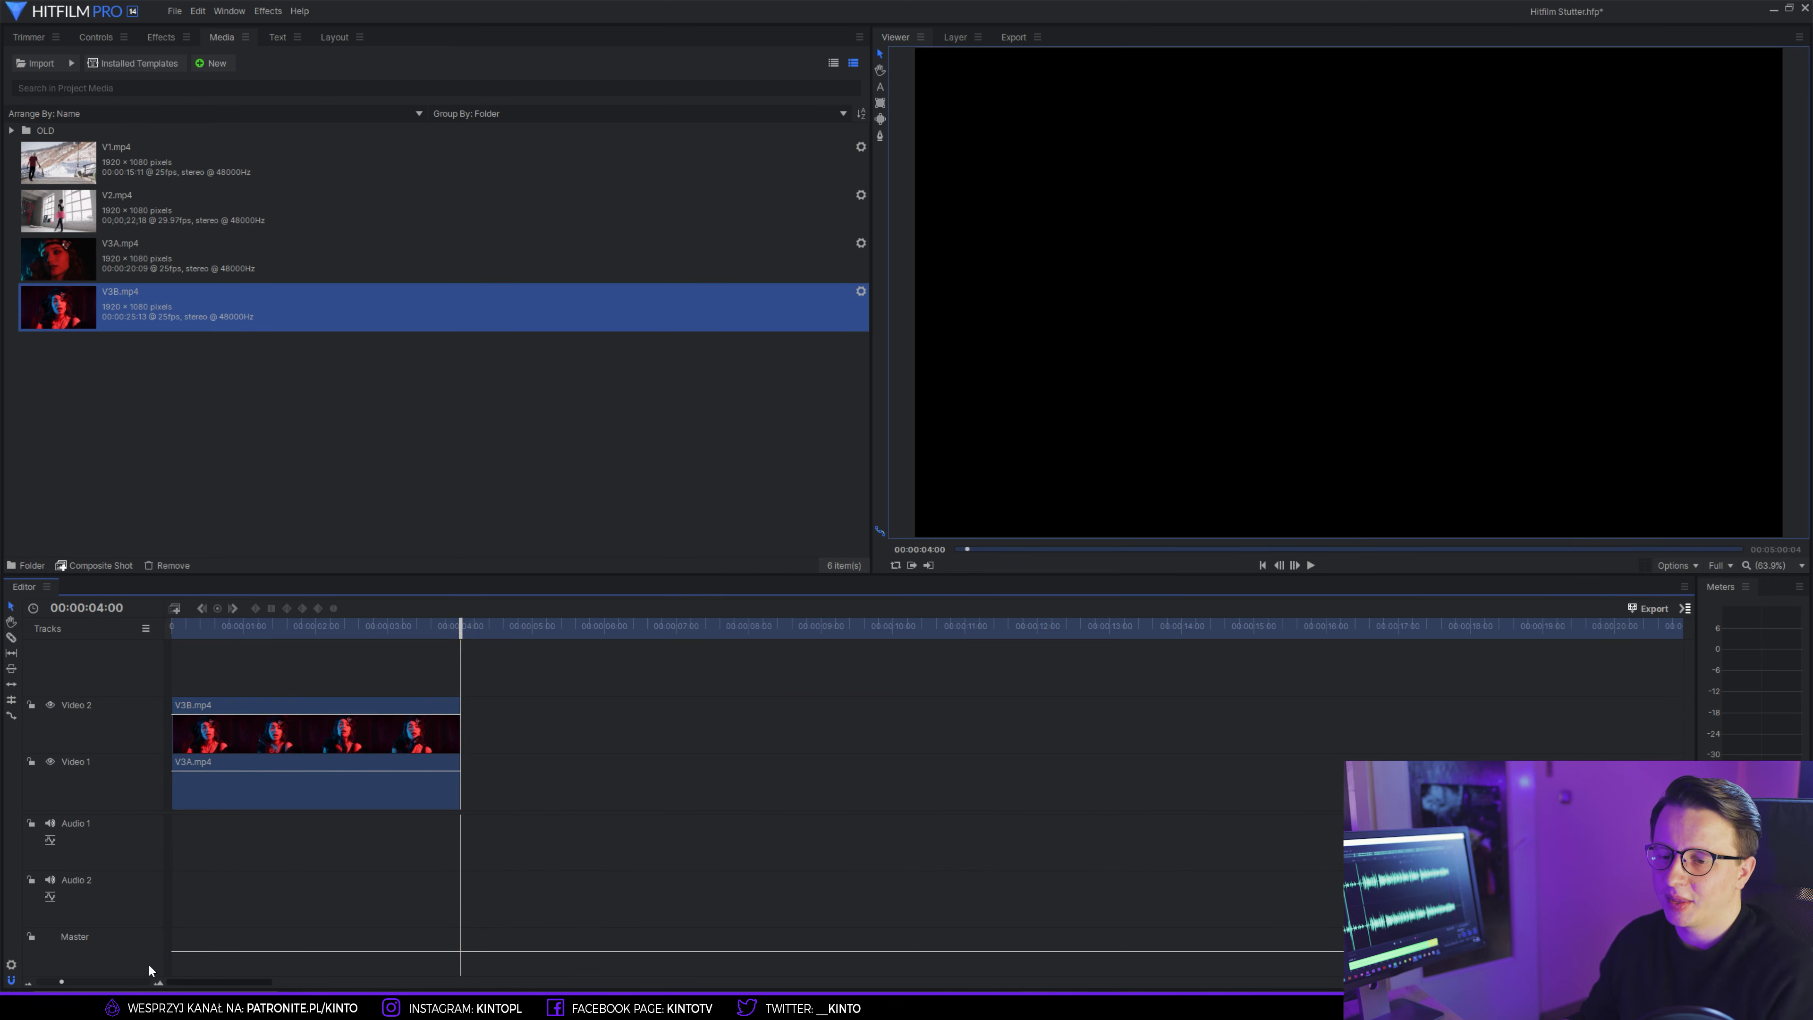
- Hide and reshow the Video 2 track to compare the two overlapping clips
left_click_drag(215, 623, 330, 637)
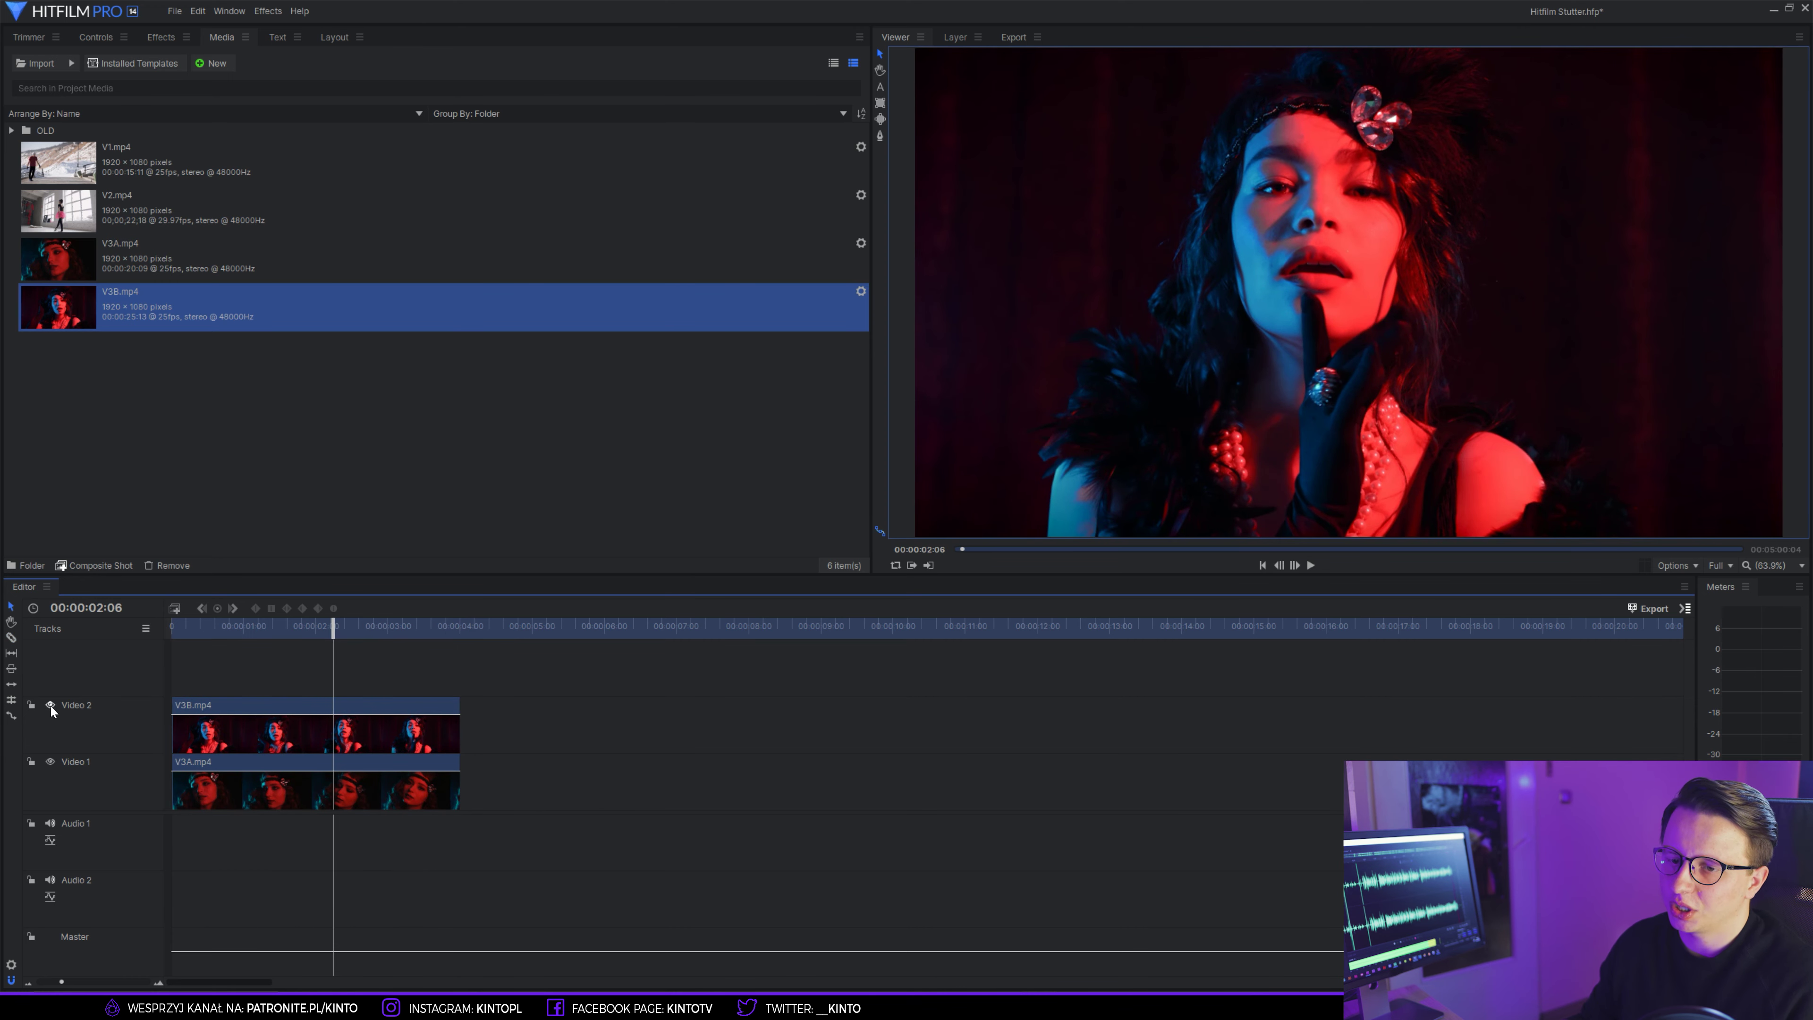
left_click(51, 705)
left_click(51, 705)
left_click_drag(285, 748, 536, 789)
left_click_drag(416, 641, 474, 637)
left_click_drag(453, 762, 245, 718)
- Slice both V3B.mp4 and V3A.mp4 in half at 00:00:02:00
left_click(316, 634)
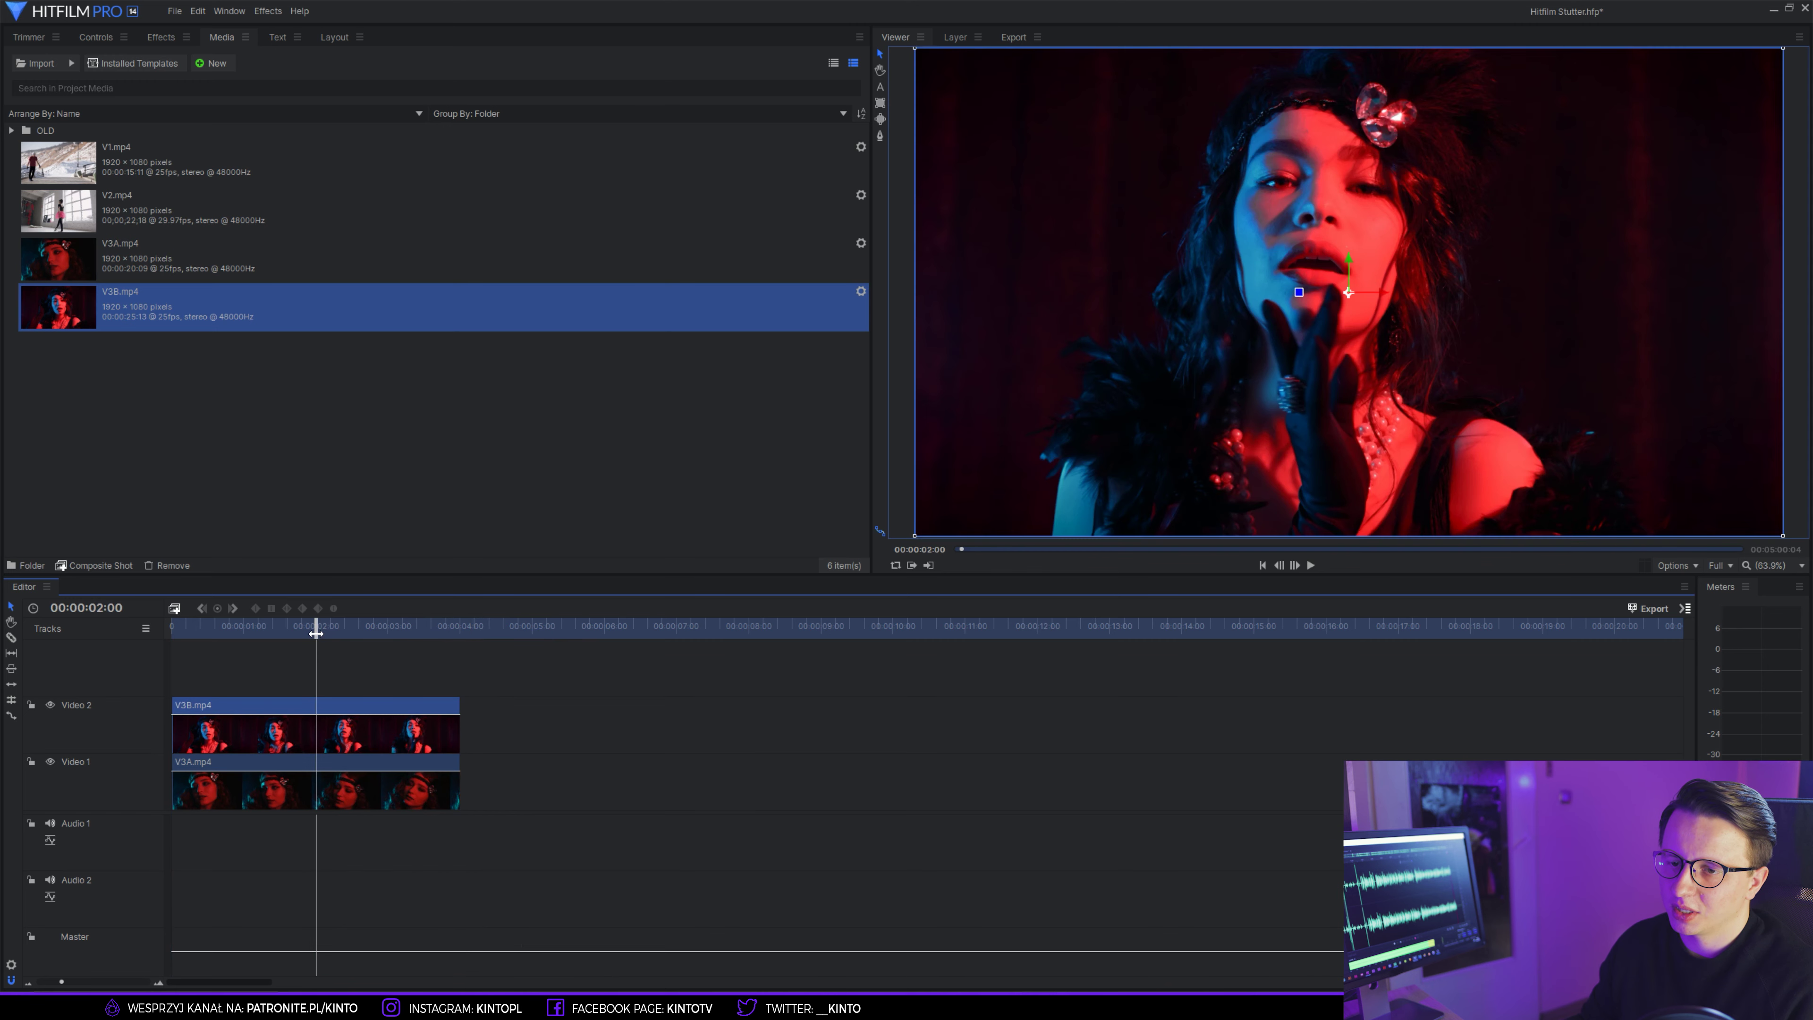
right_click(316, 727)
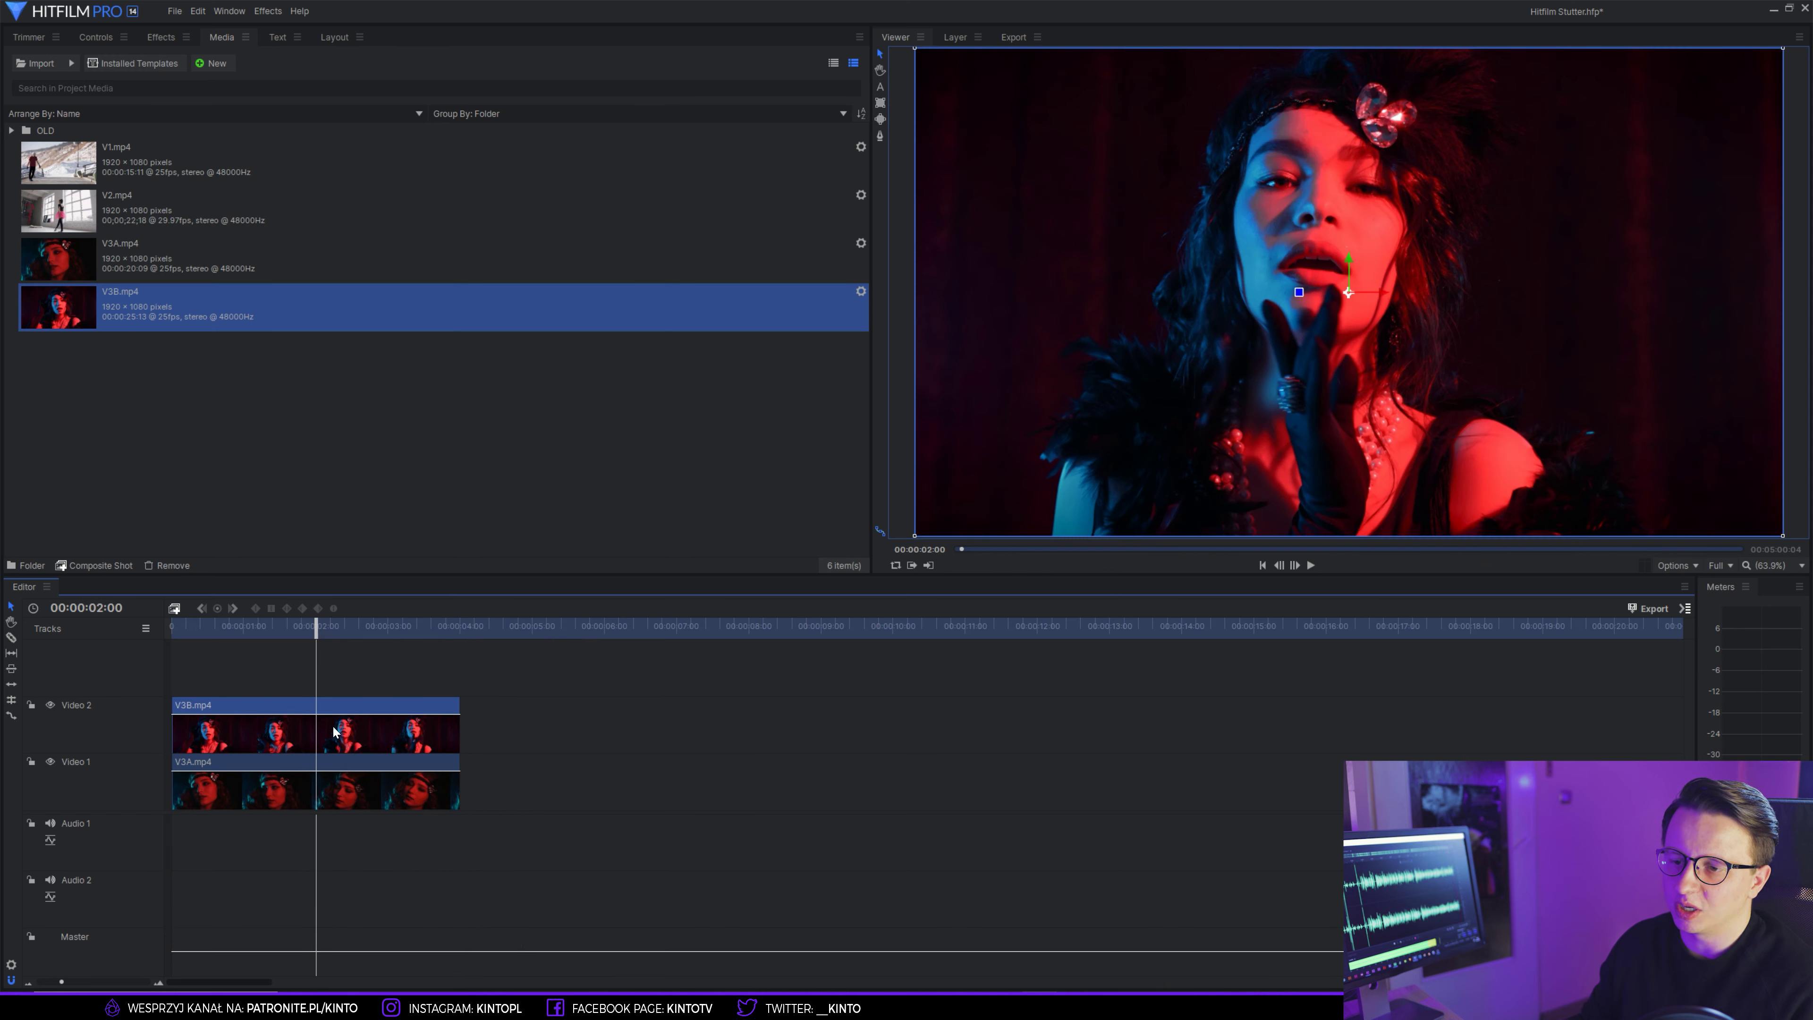
left_click(320, 723)
left_click(321, 784)
key("v")
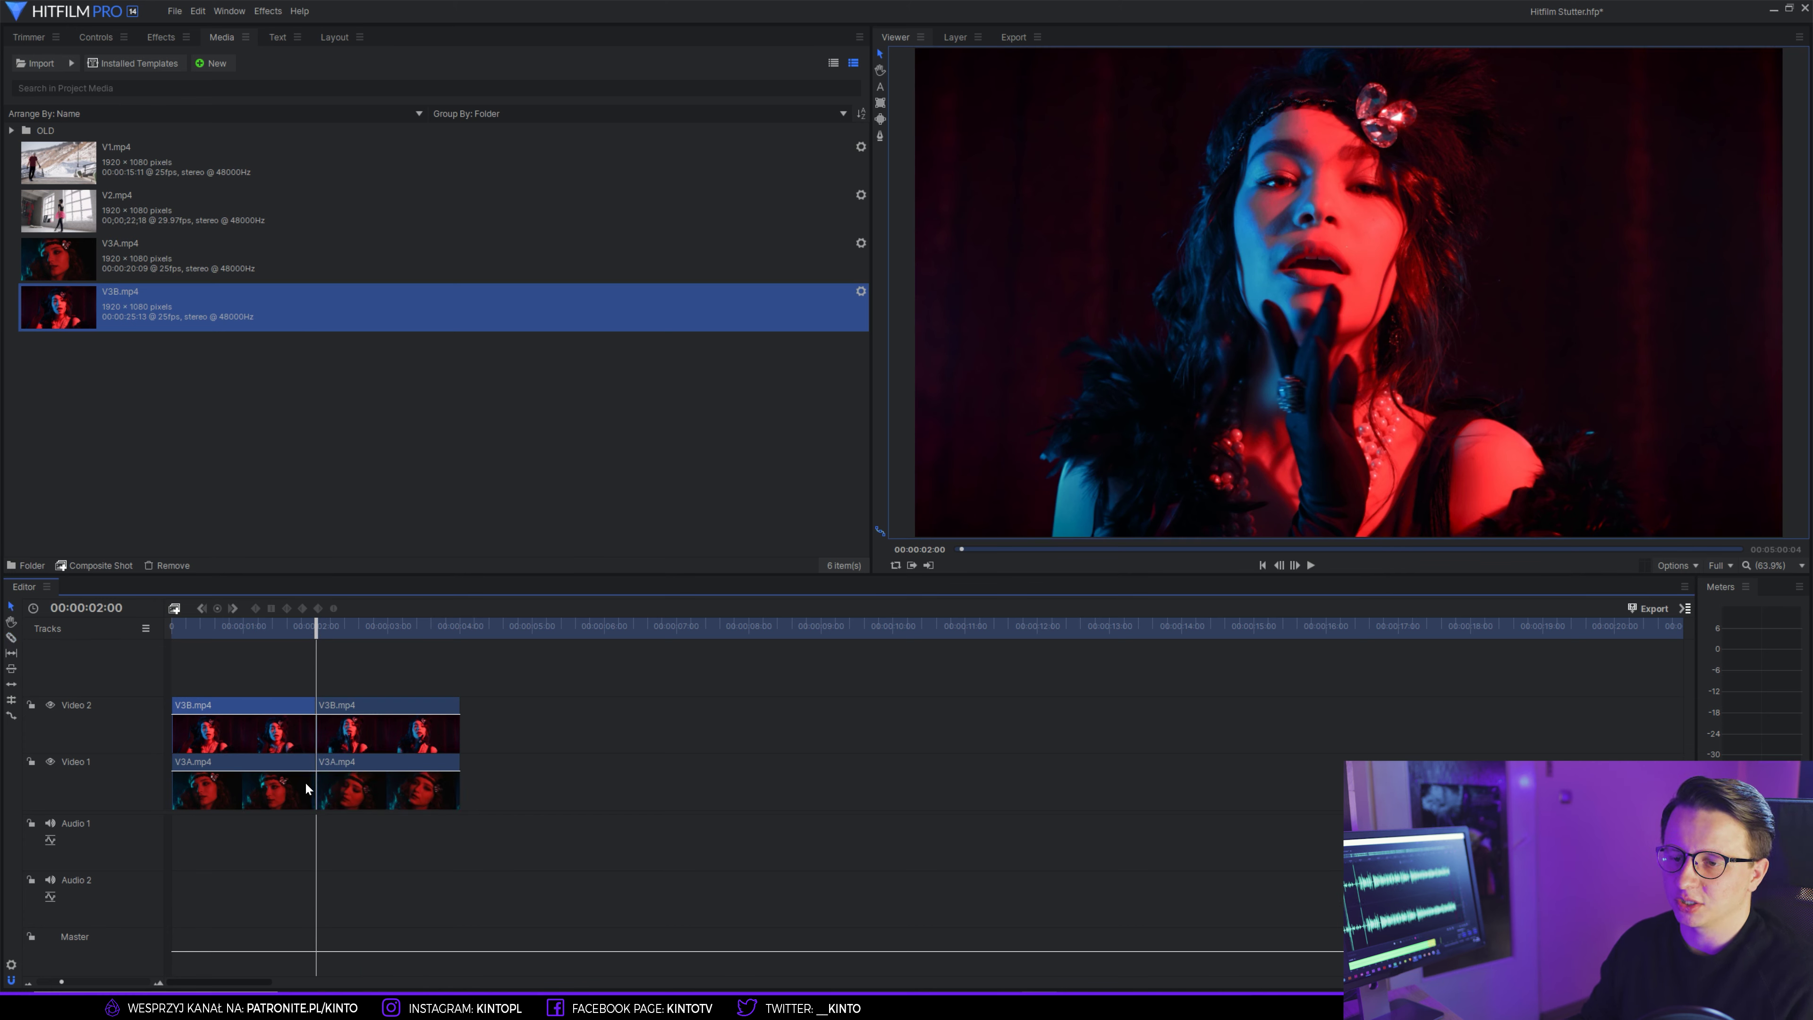
- Shift both V3A.mp4 halves further along Video 1 and move both V3B.mp4 halves down to the start of Video 1
left_click(369, 774)
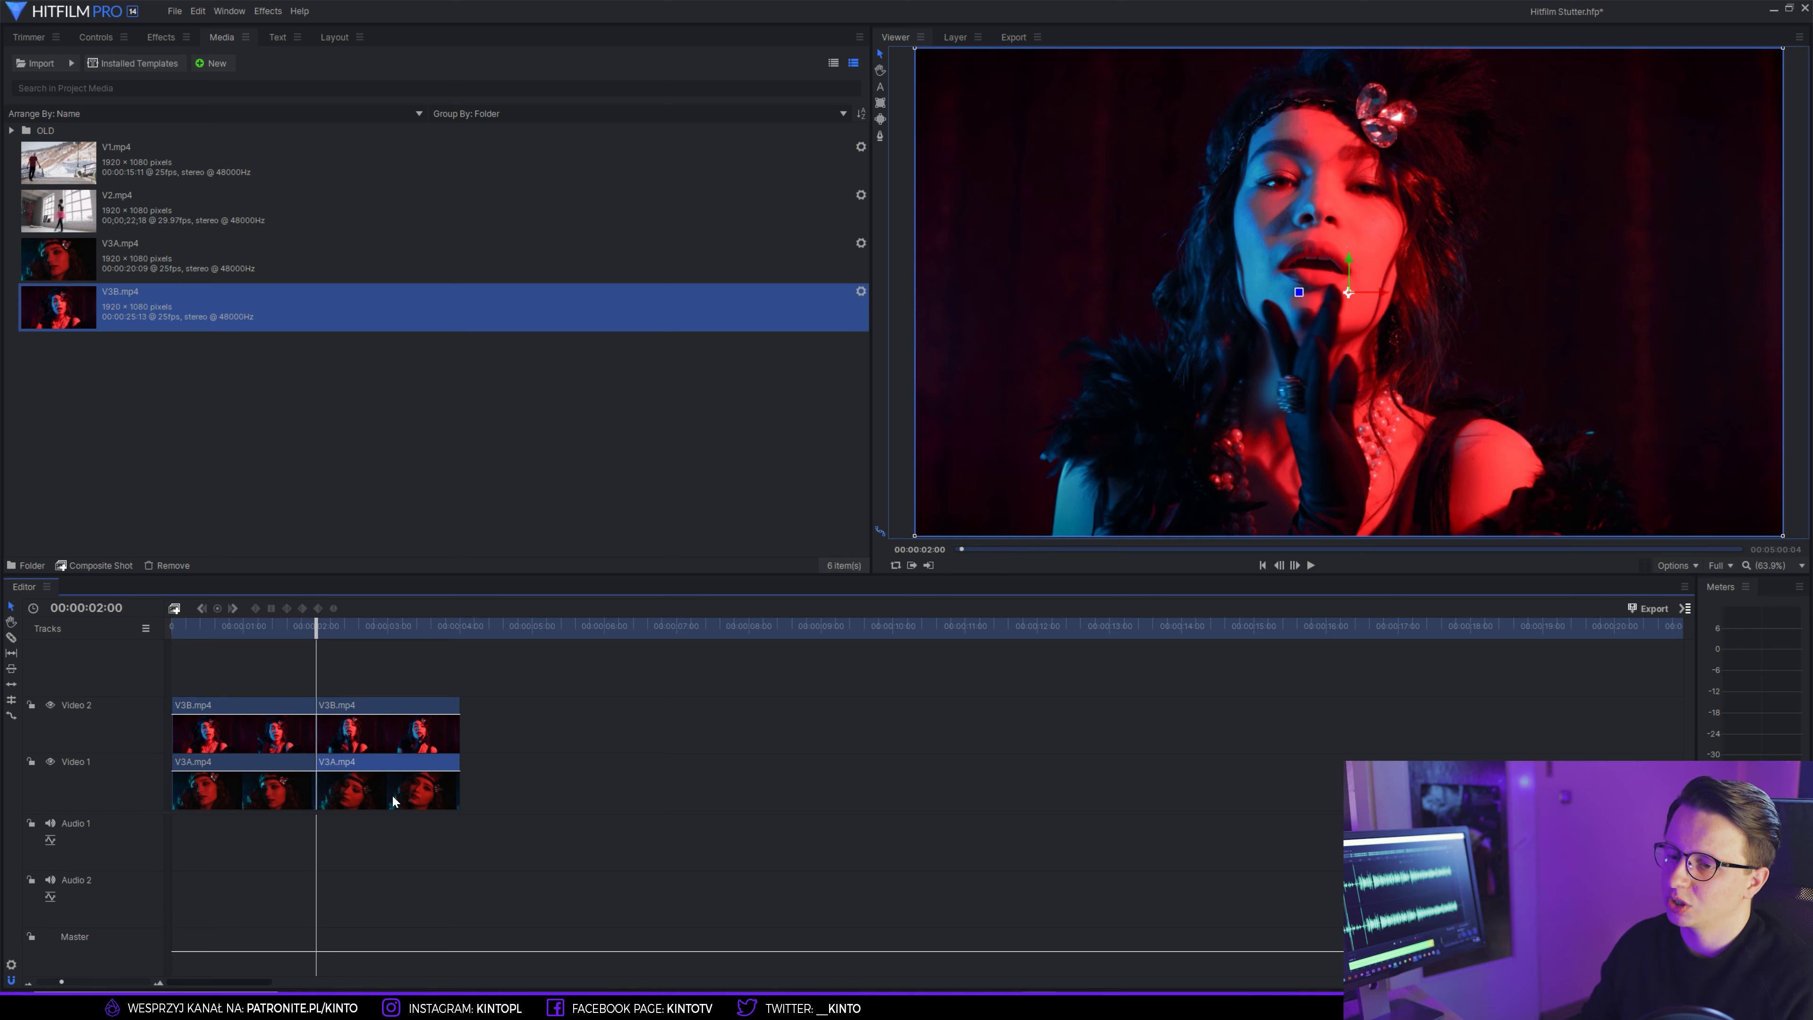
left_click_drag(572, 793, 522, 778)
left_click_drag(428, 667, 236, 781)
left_click_drag(321, 646, 382, 713)
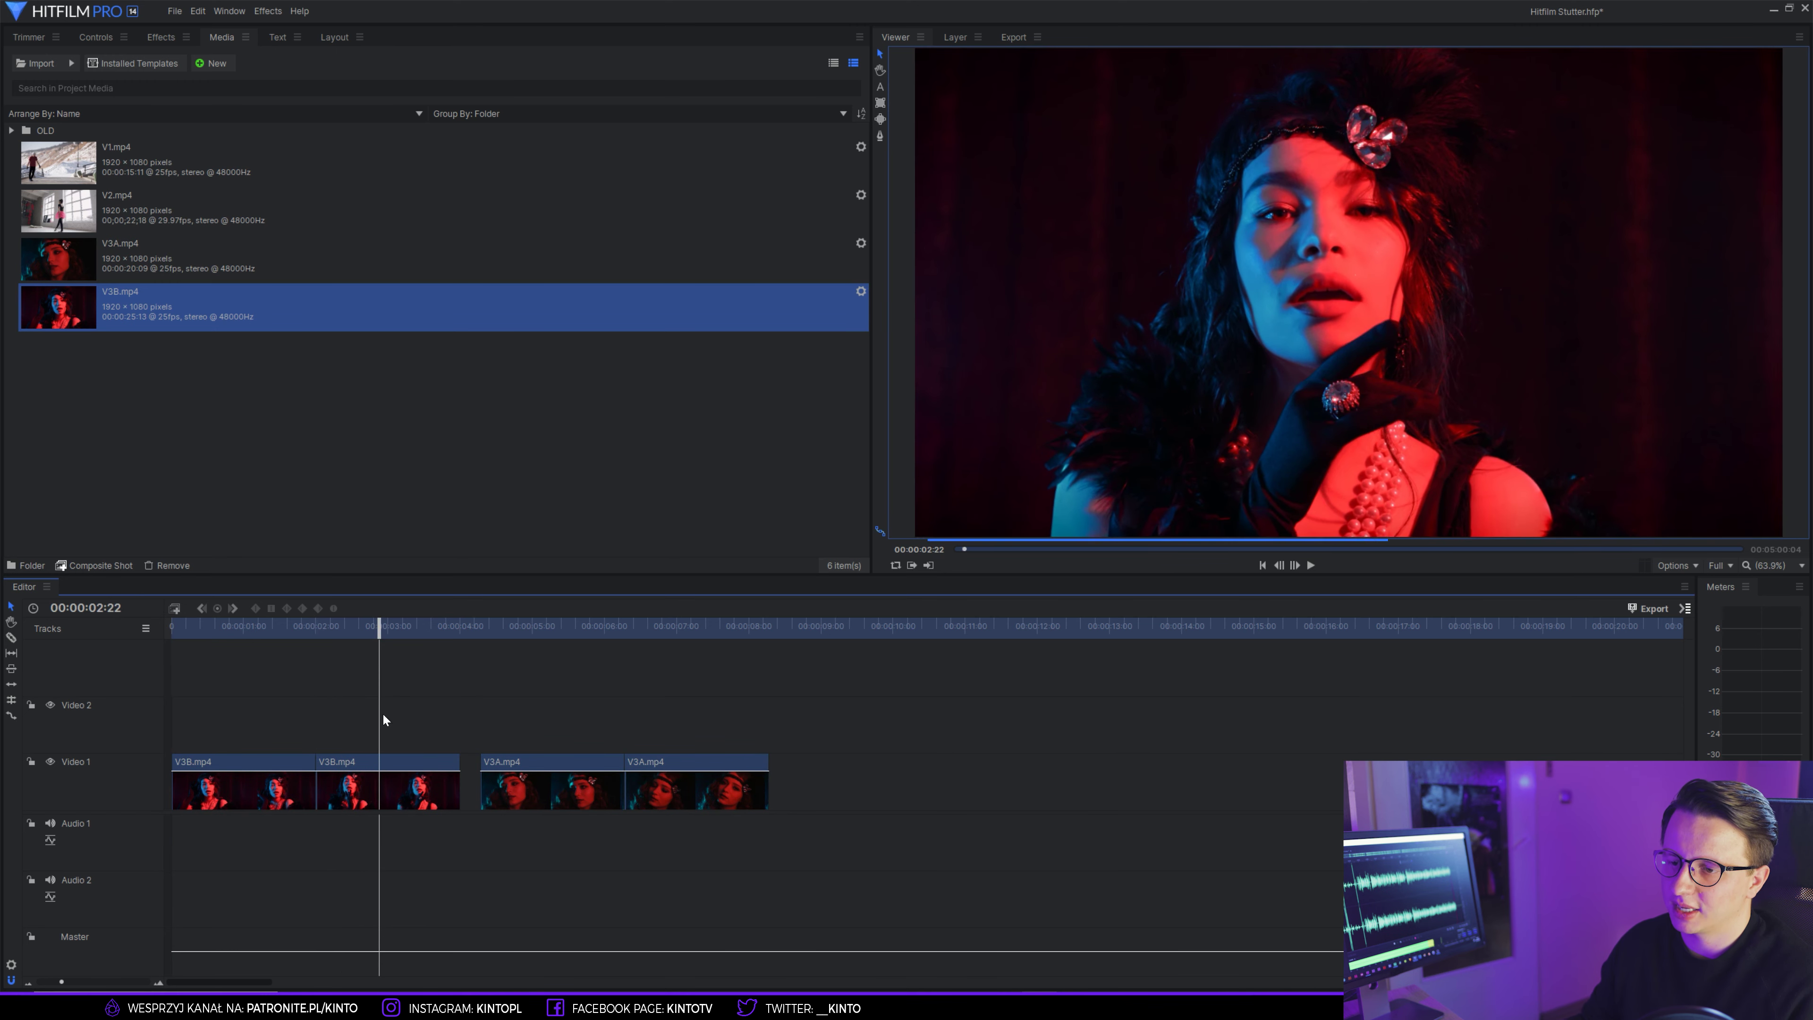
- Set the duration of the second V3B.mp4 half to 00:00:00:03
right_click(404, 773)
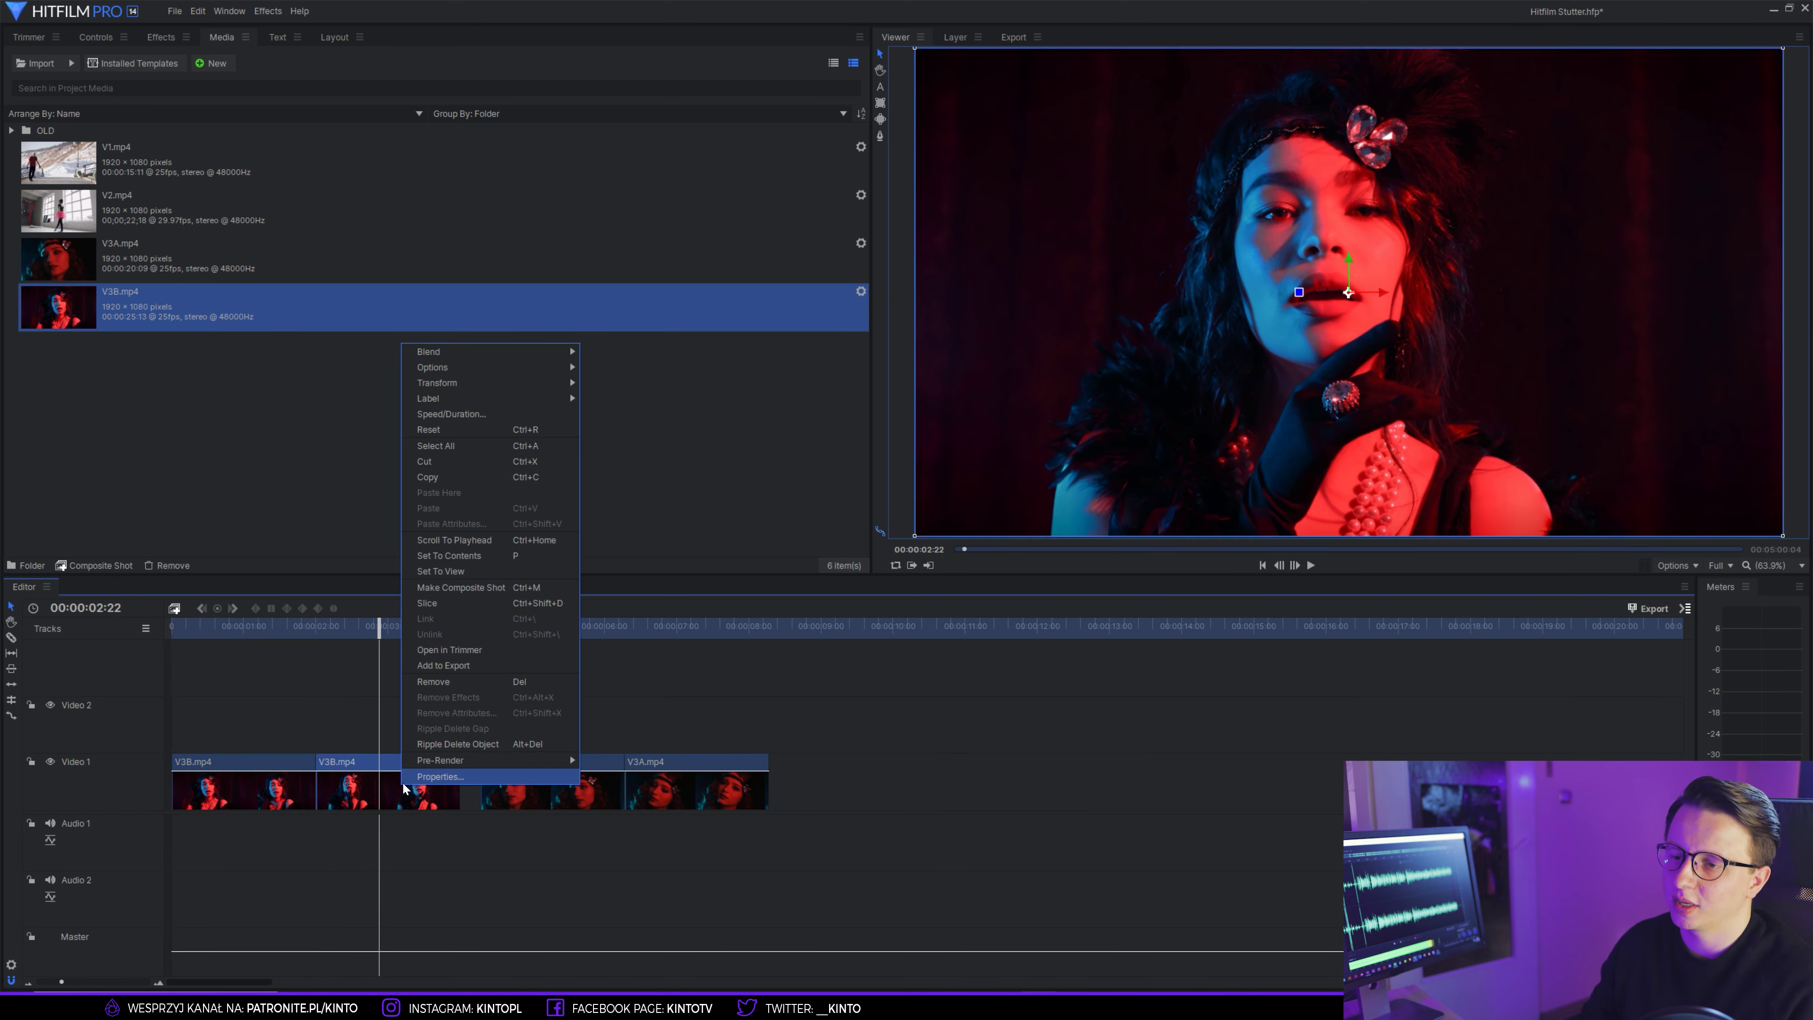
left_click(467, 417)
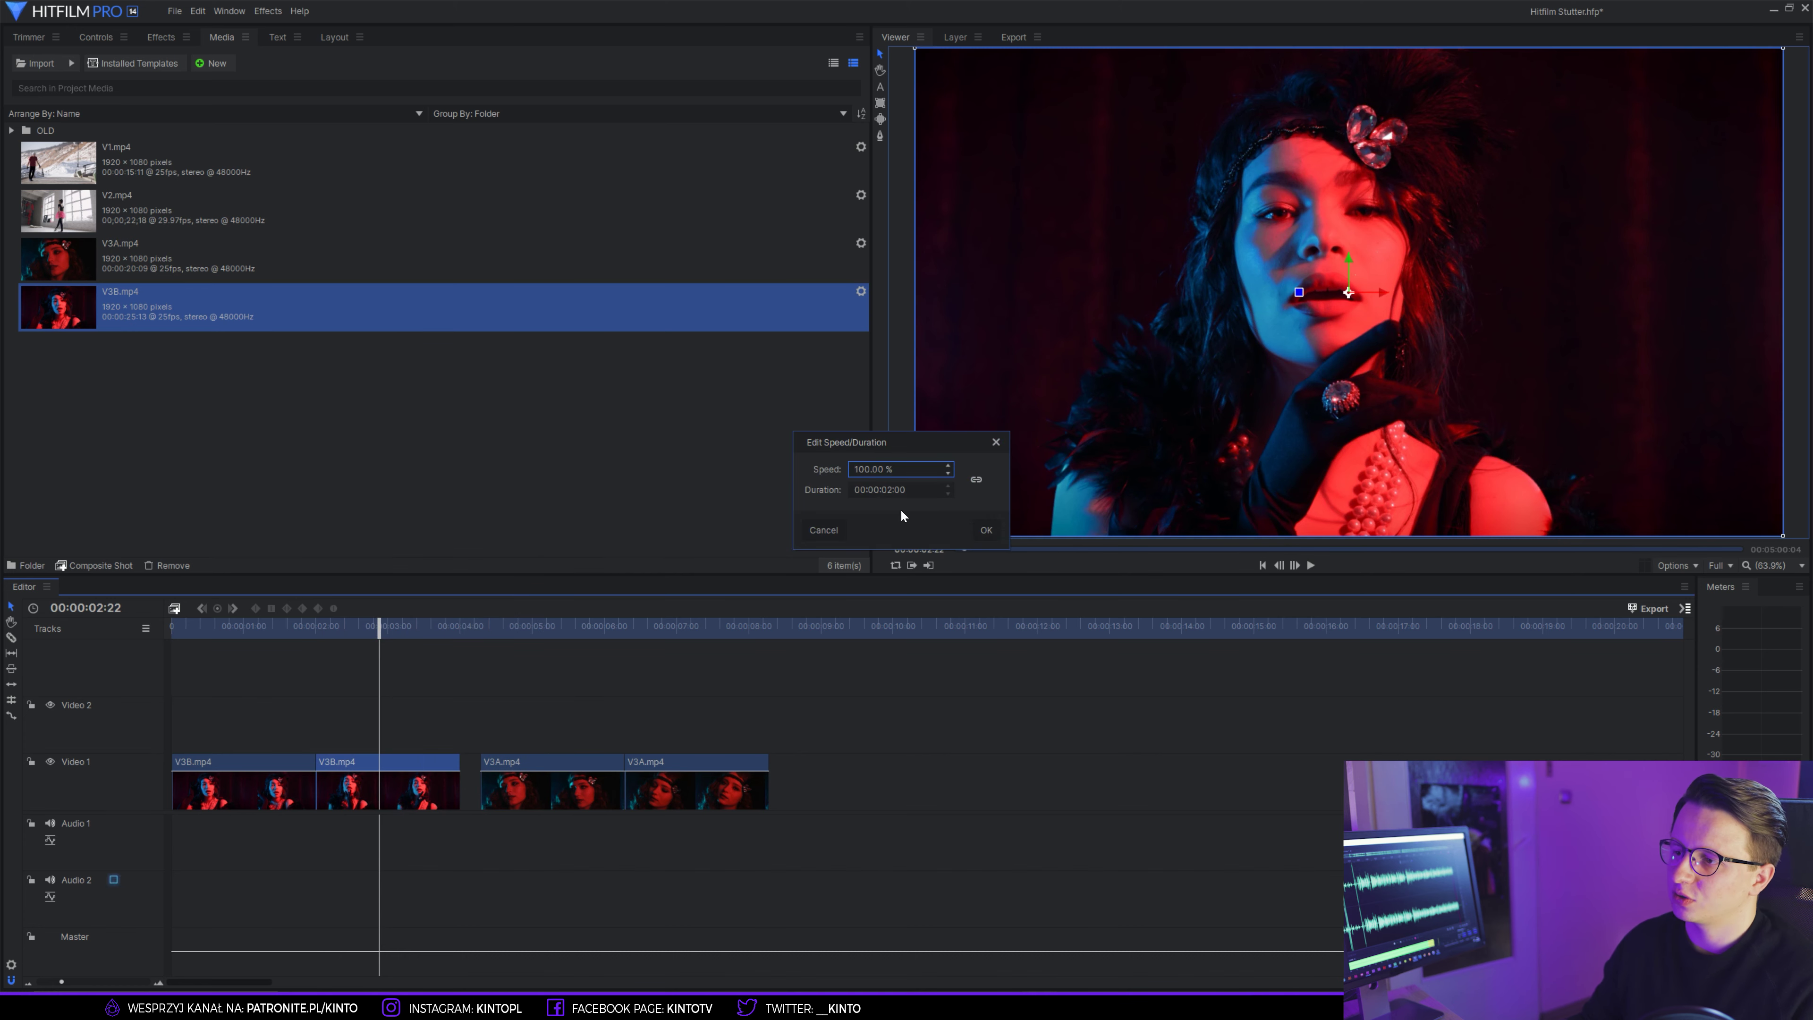
key("Tab")
left_click(886, 489)
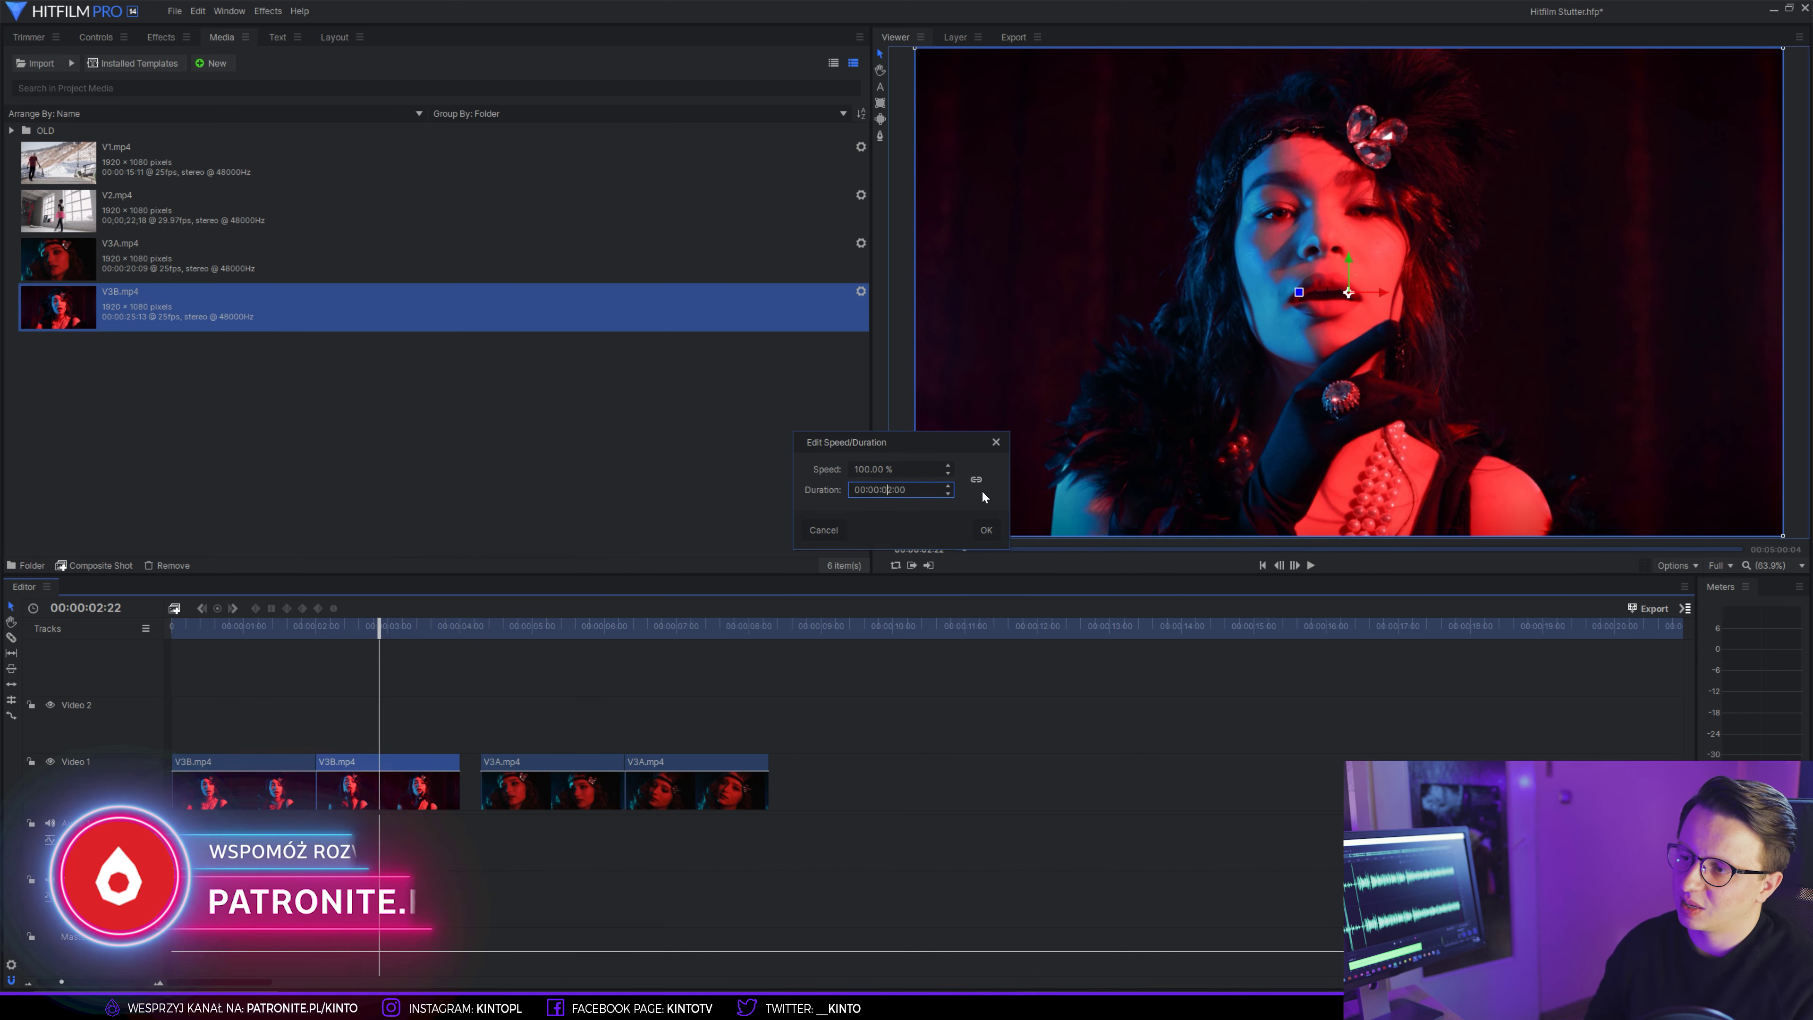
type("0:")
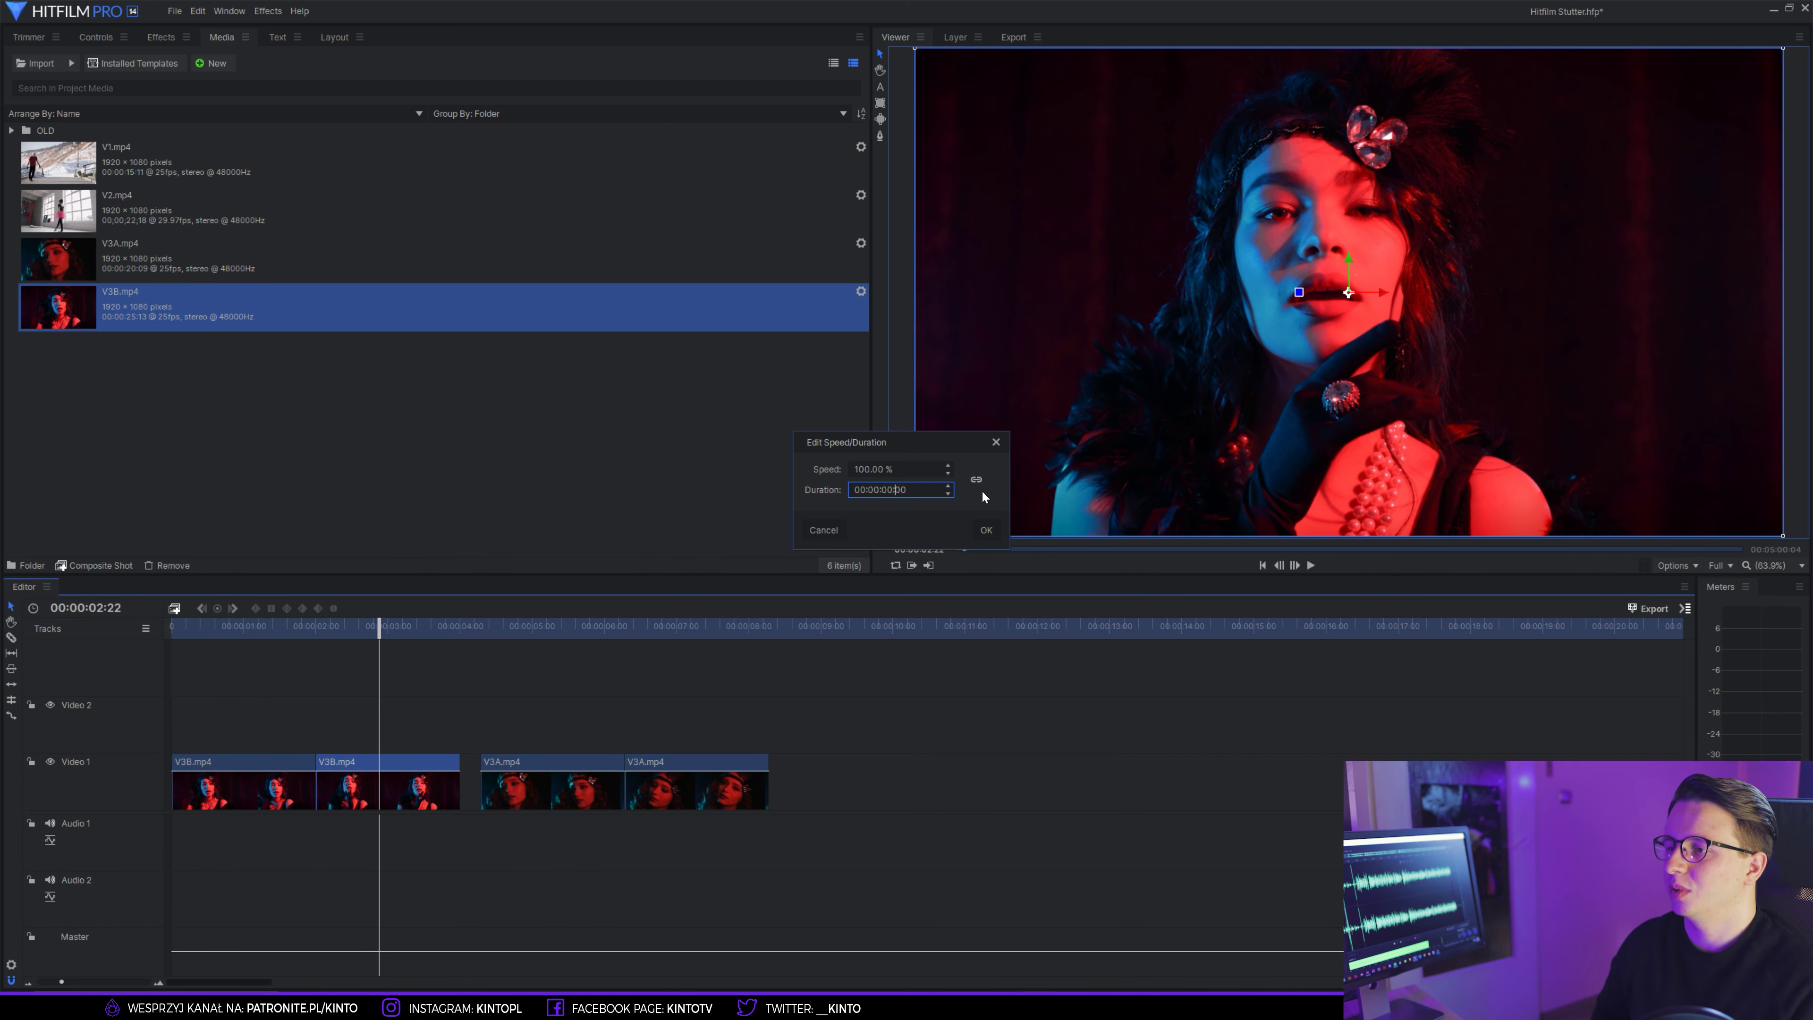
type("03")
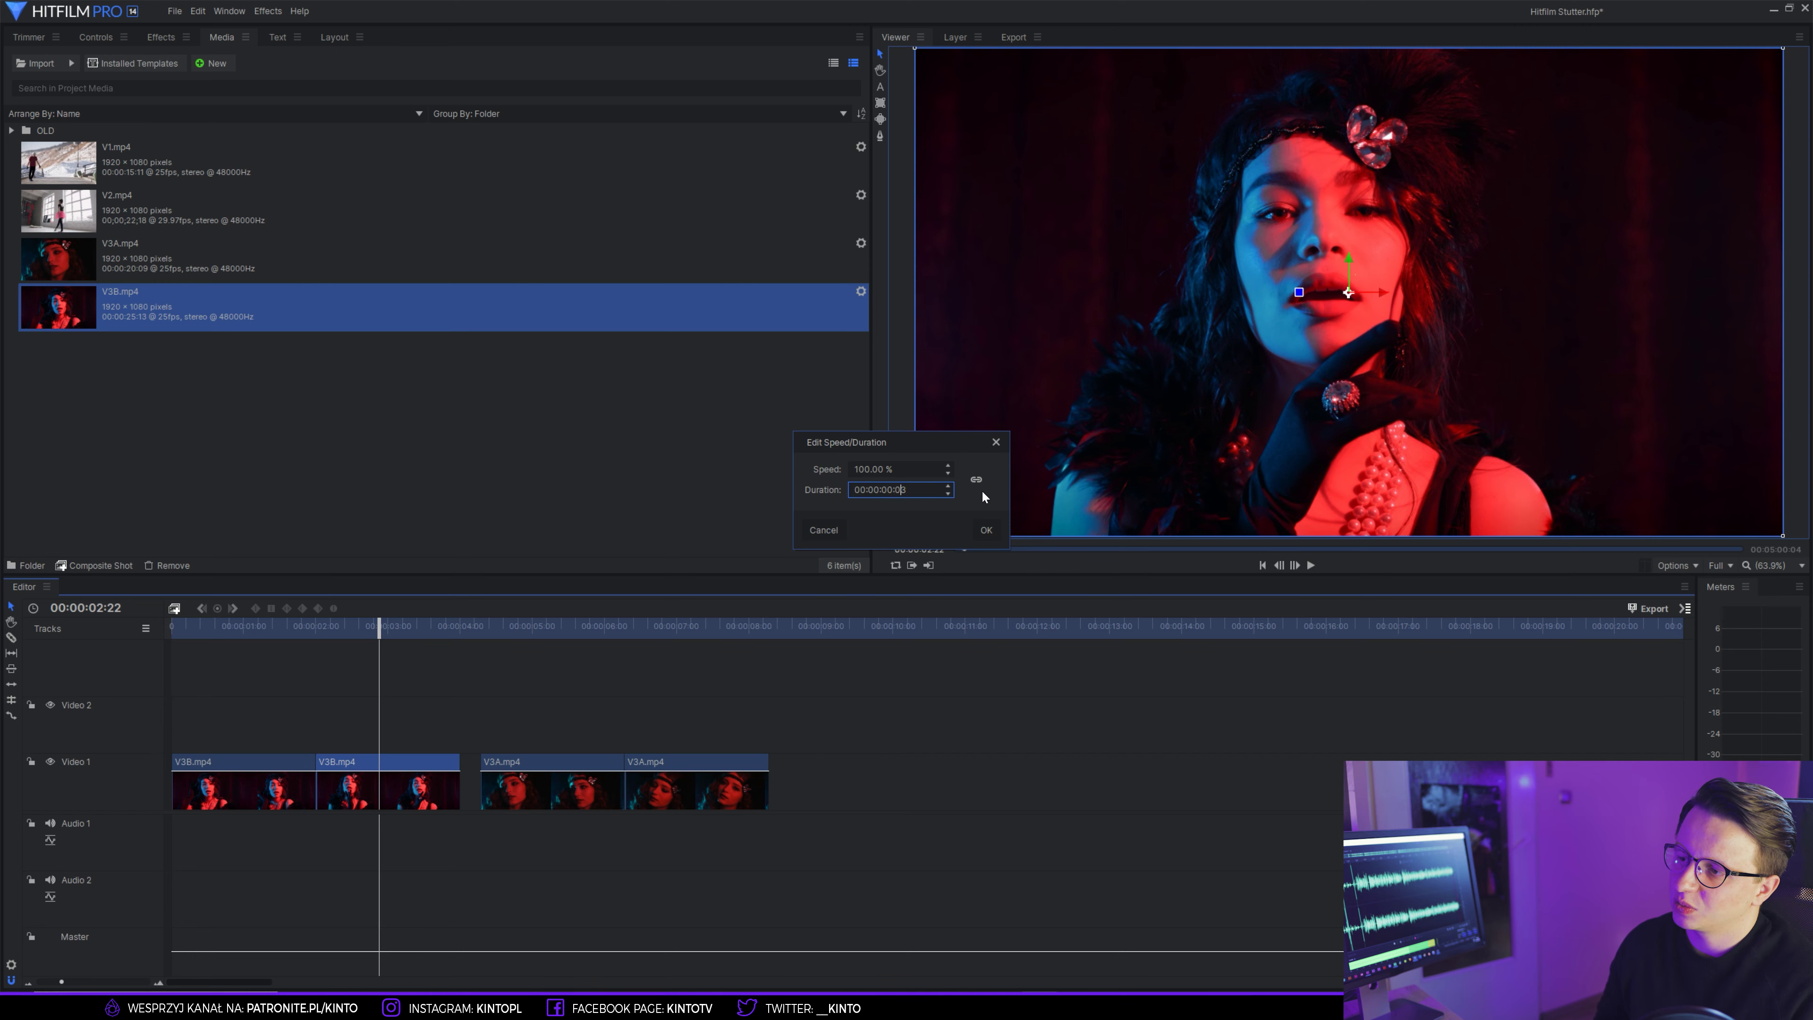
key("Return")
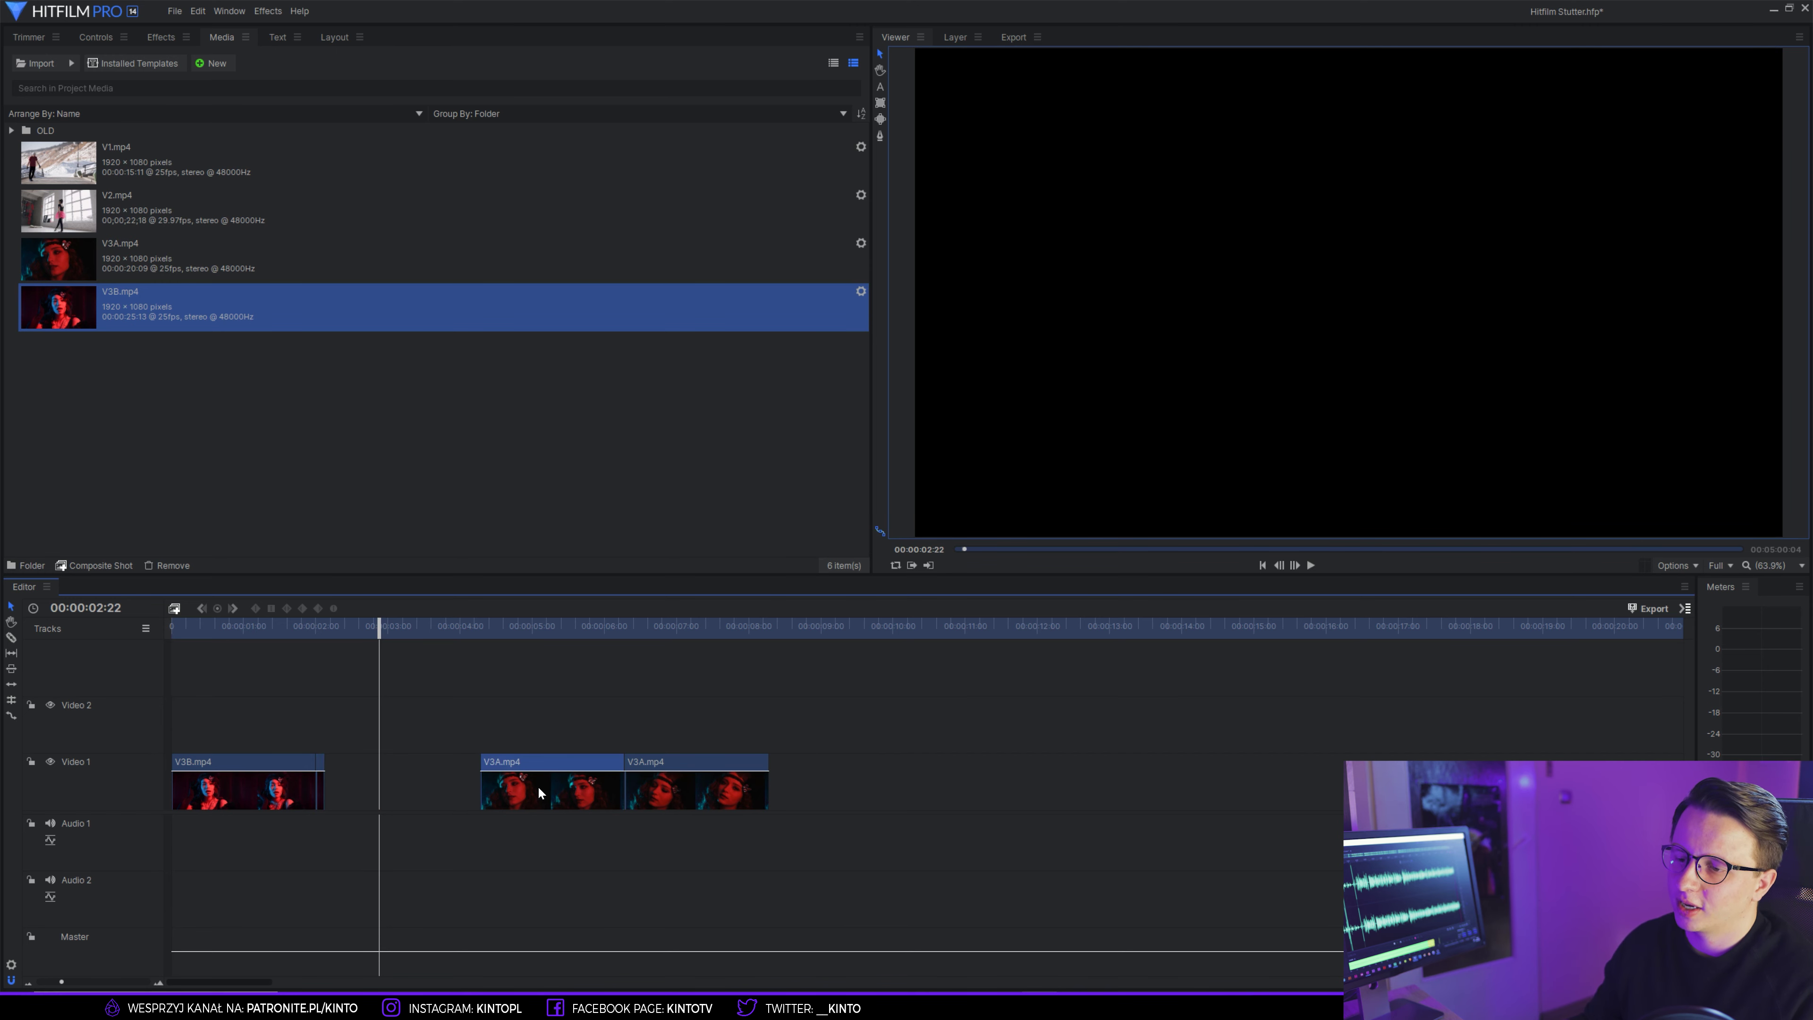
- Set the first V3A.mp4 half's duration to 00:00:00:03 and butt the second half directly against it
right_click(538, 781)
left_click(593, 415)
left_click(901, 489)
key("BackSpace")
type("2")
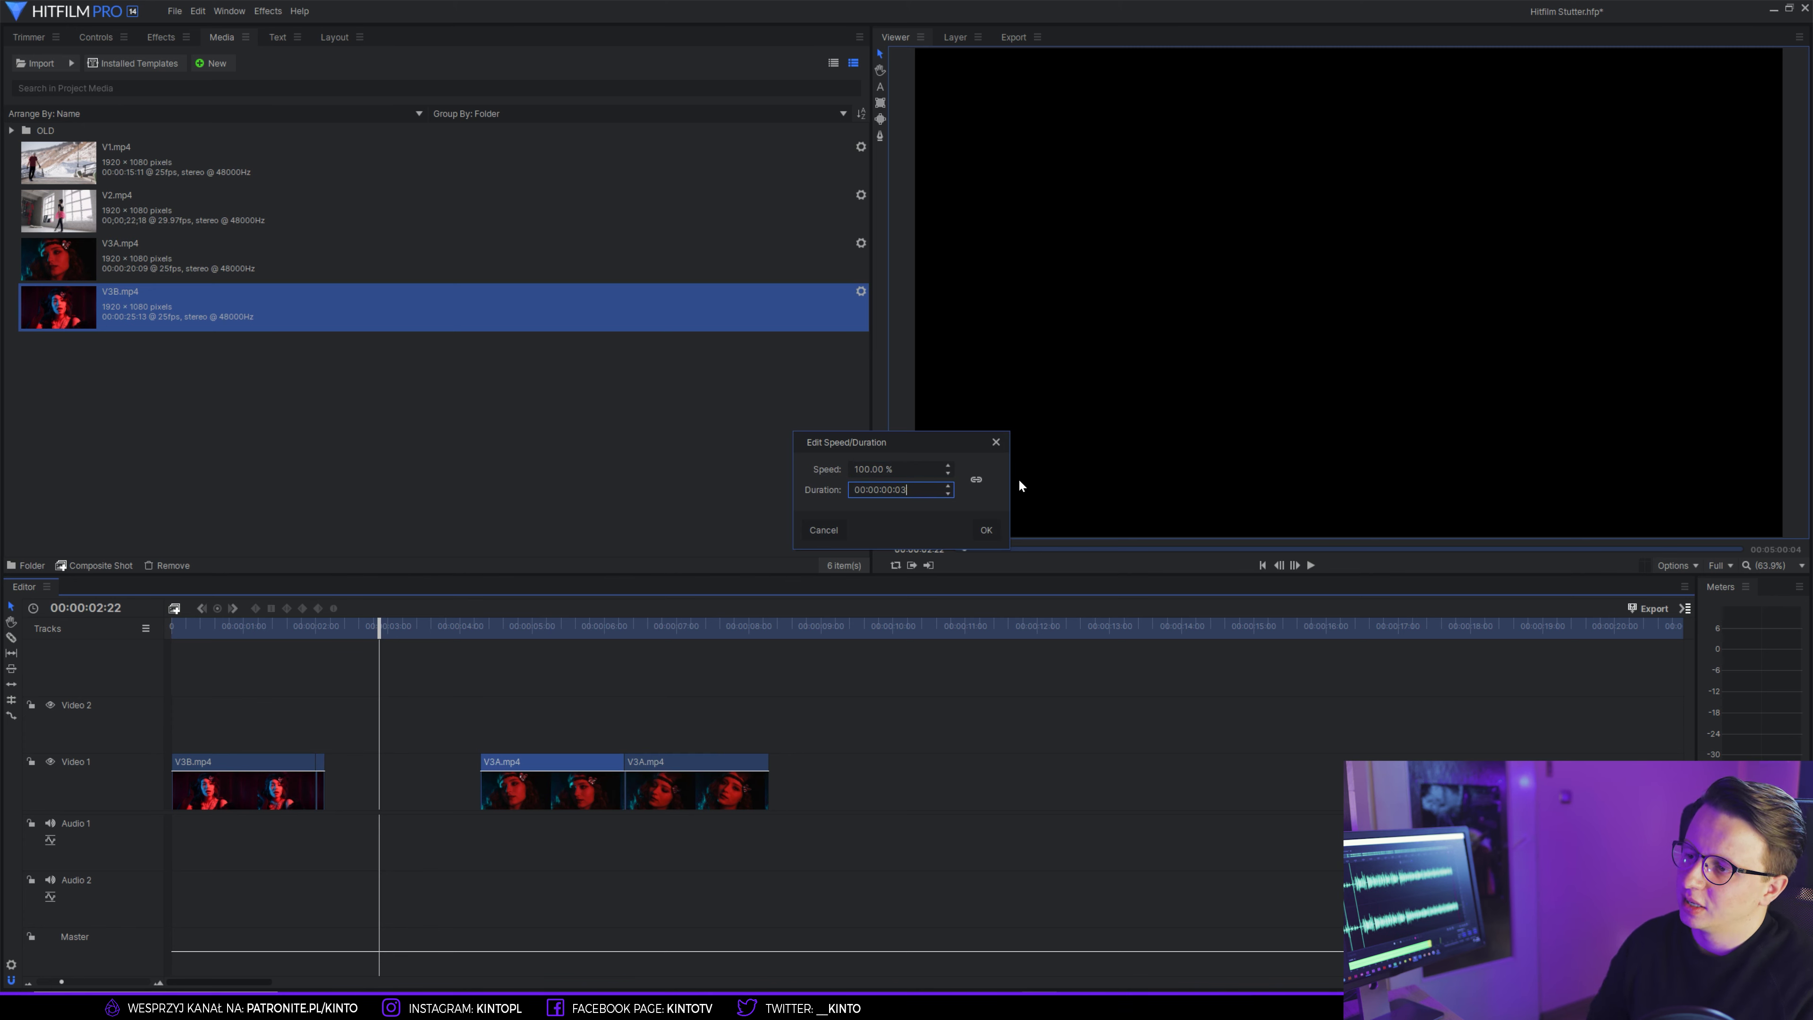
key("Return")
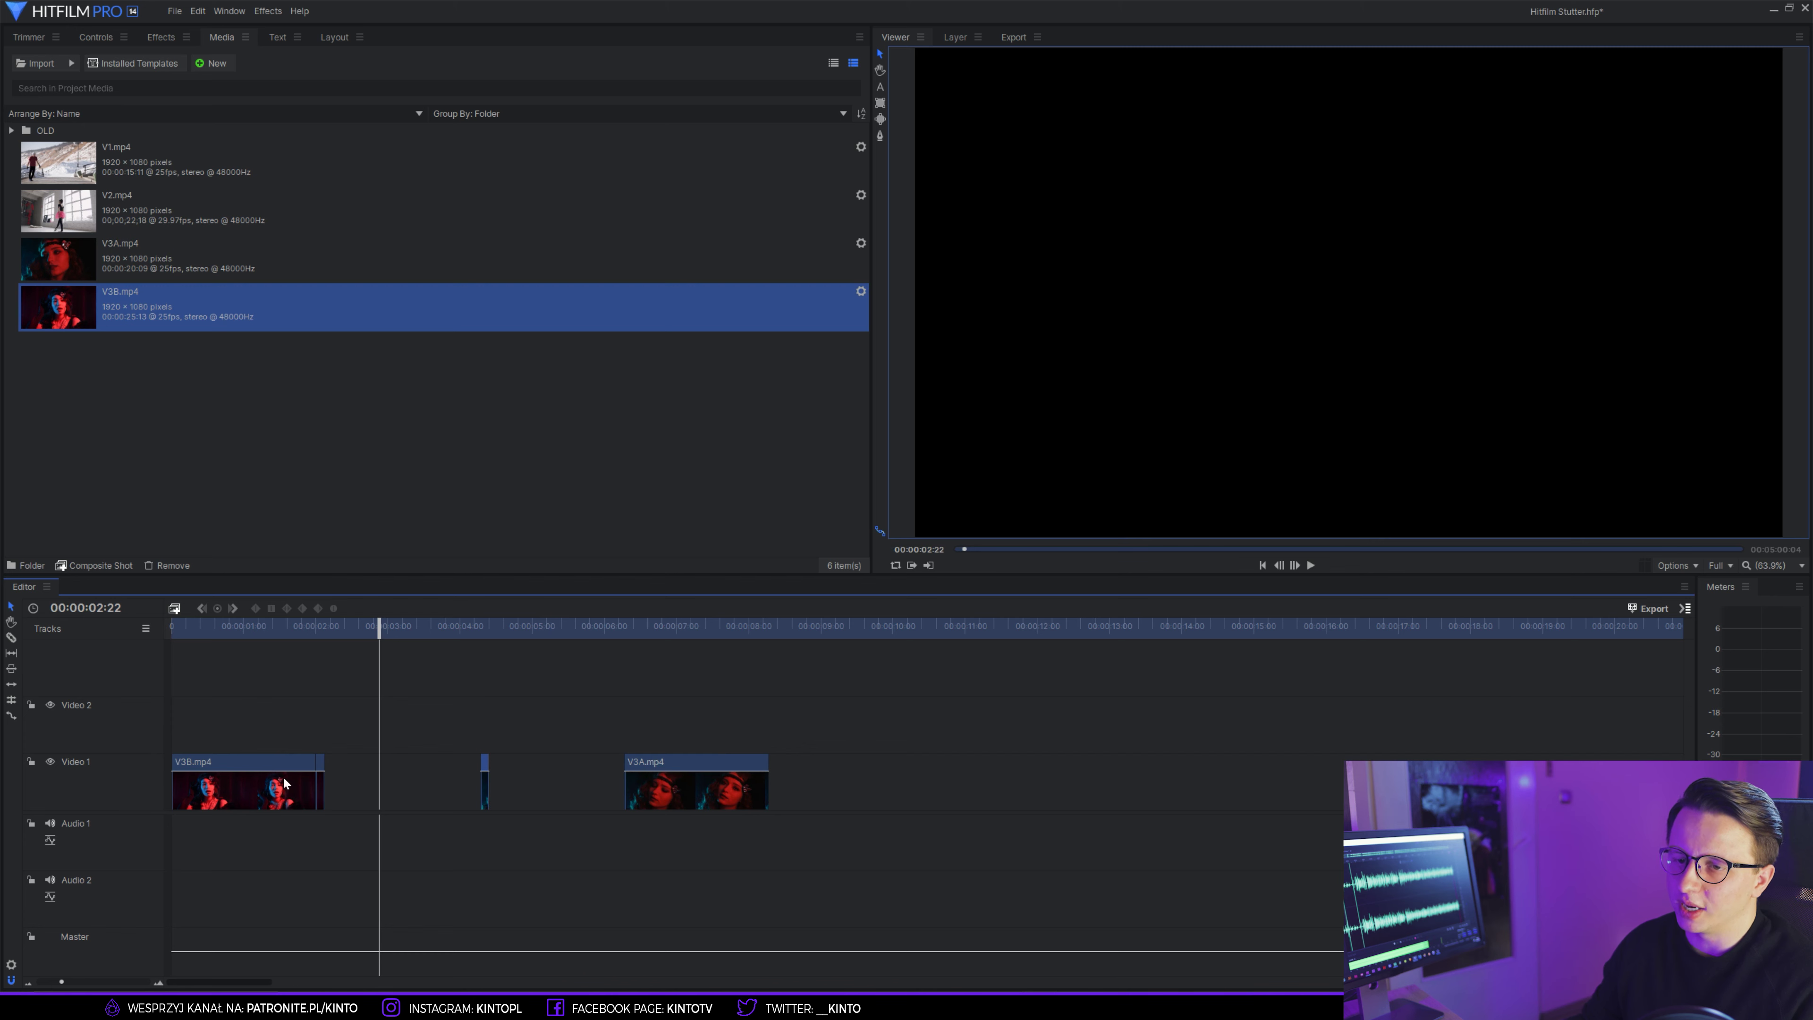
left_click_drag(653, 788, 520, 794)
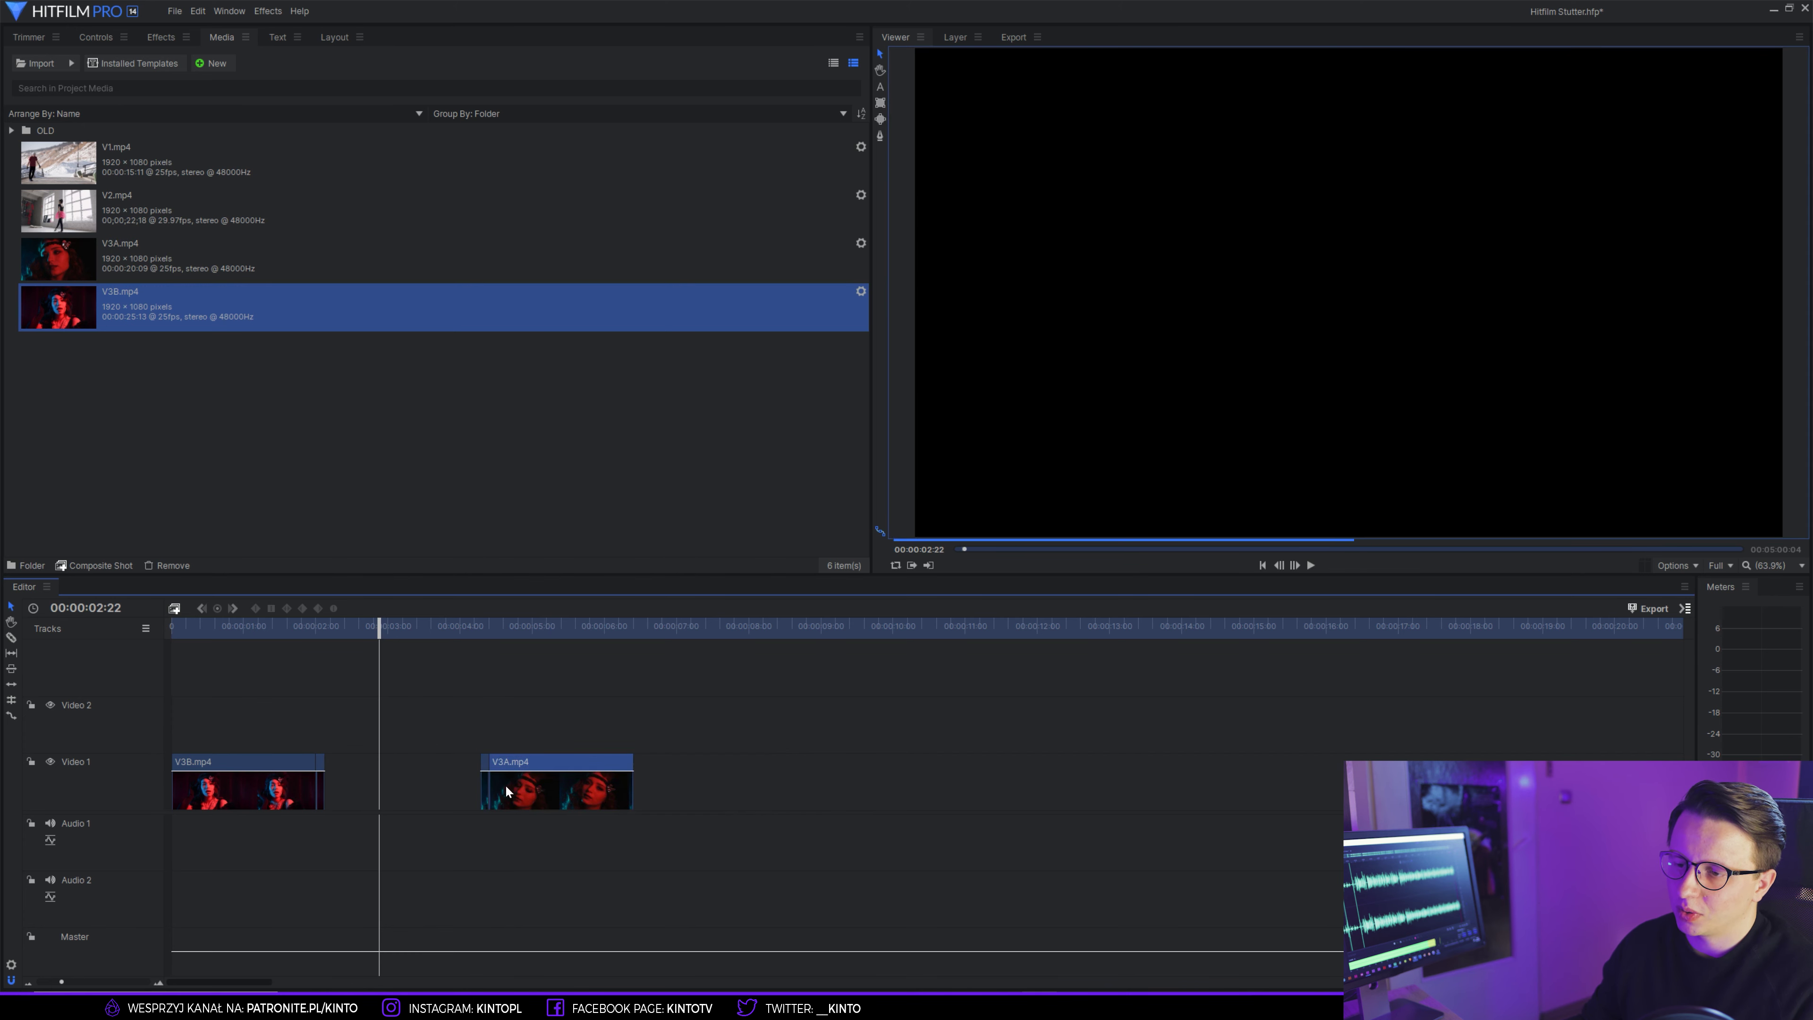
- Add two copies of the three-frame V3B.mp4 piece and join them end to end after the original on Video 1
scroll(321, 786, "up", 3)
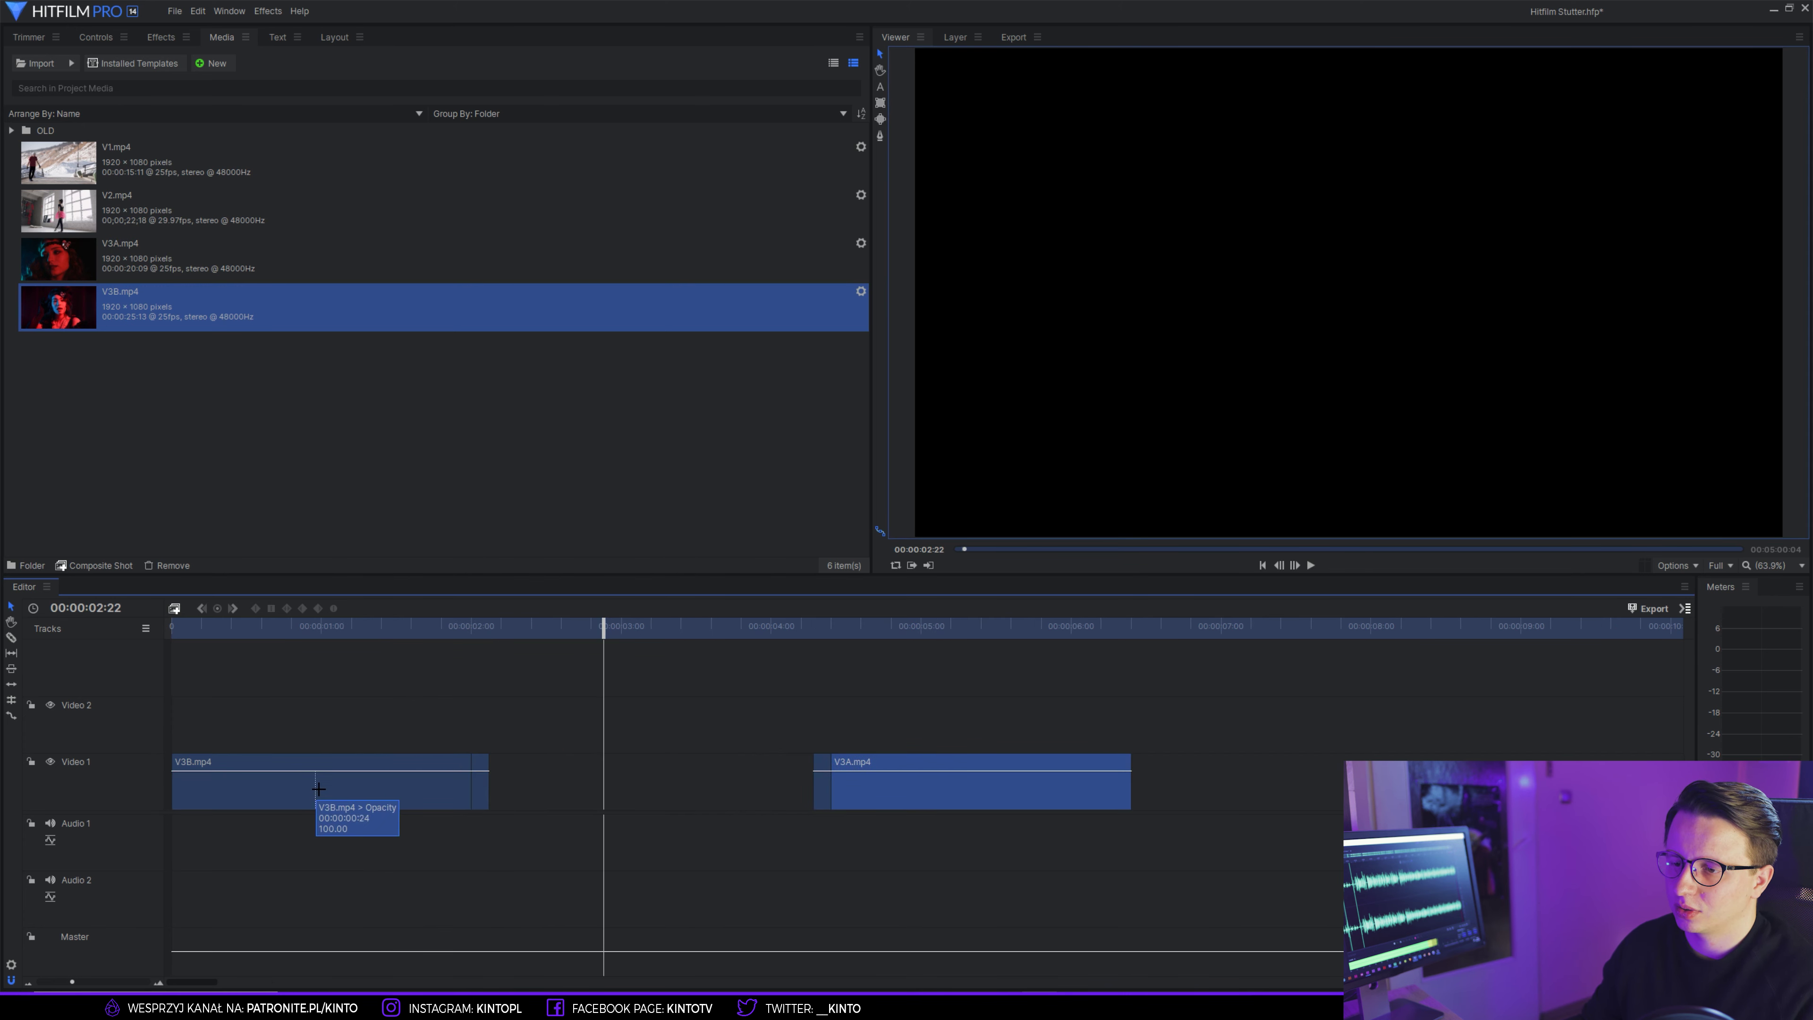
mouse_move(489, 627)
left_mouse_down()
mouse_move(434, 627)
mouse_move(498, 626)
mouse_move(477, 626)
left_mouse_up()
mouse_move(483, 798)
left_mouse_down()
mouse_move(501, 788)
mouse_move(480, 766)
left_mouse_up()
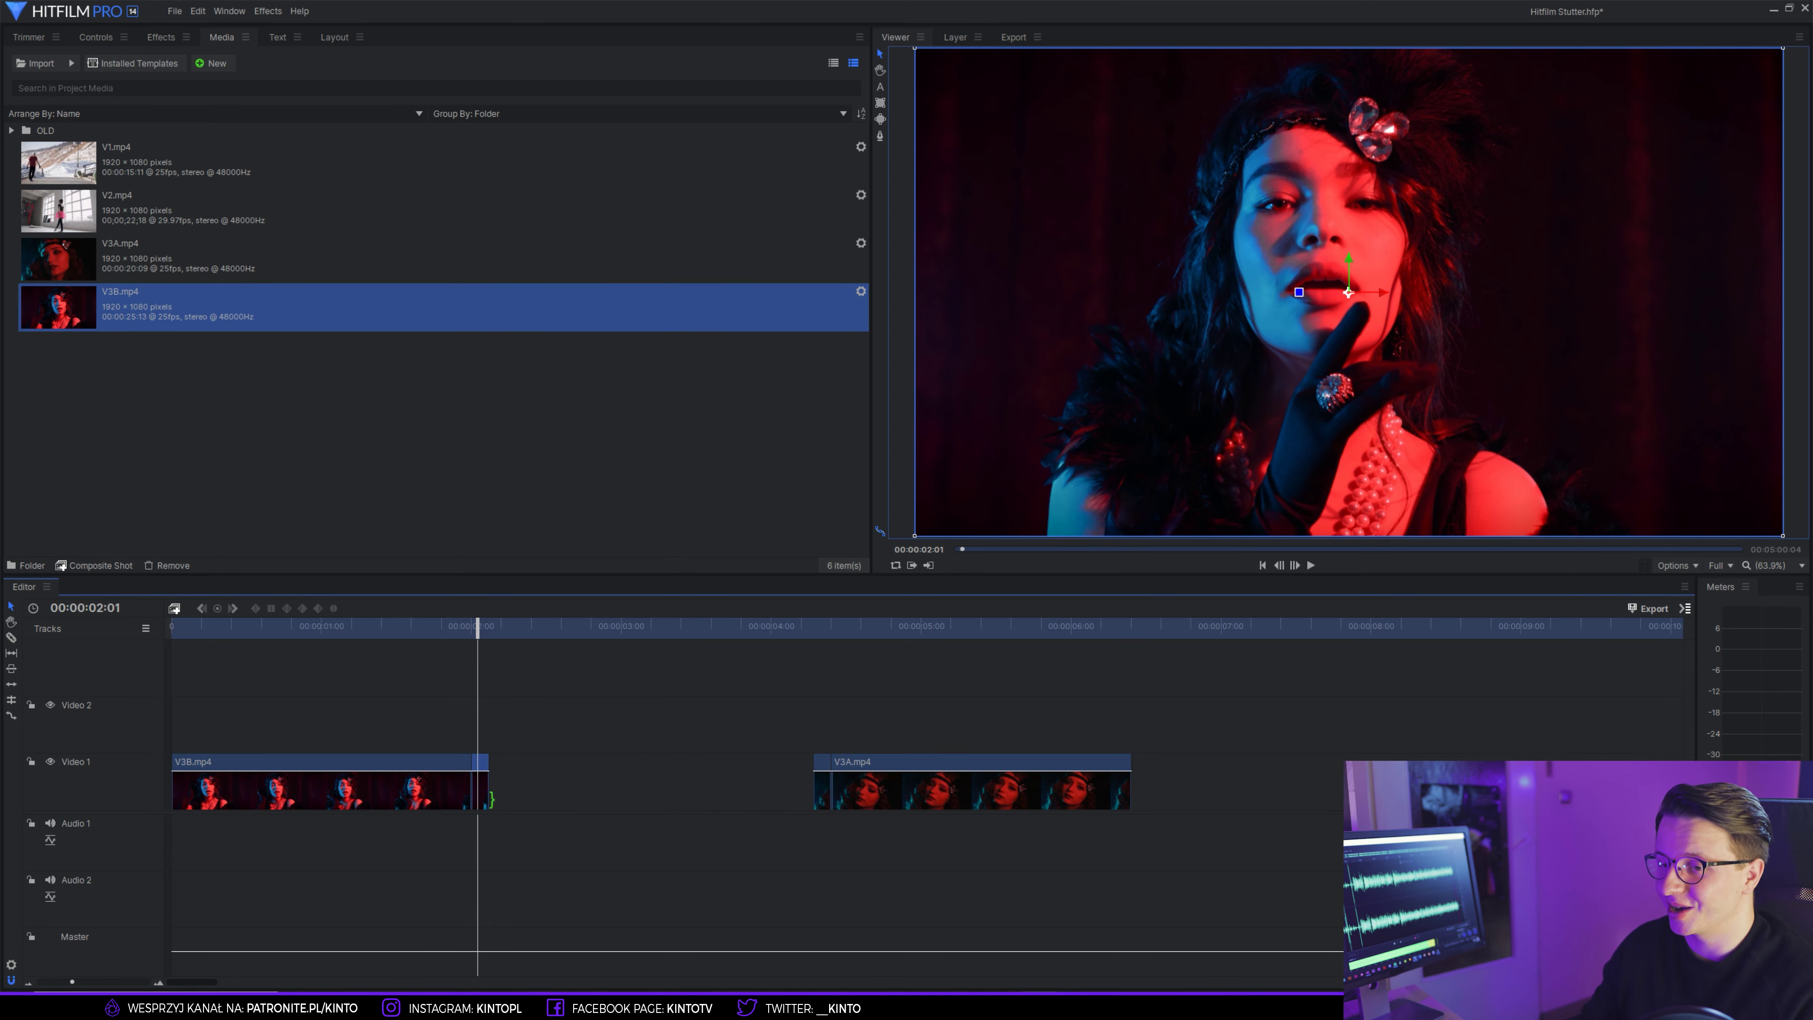
left_click_drag(489, 628, 495, 628)
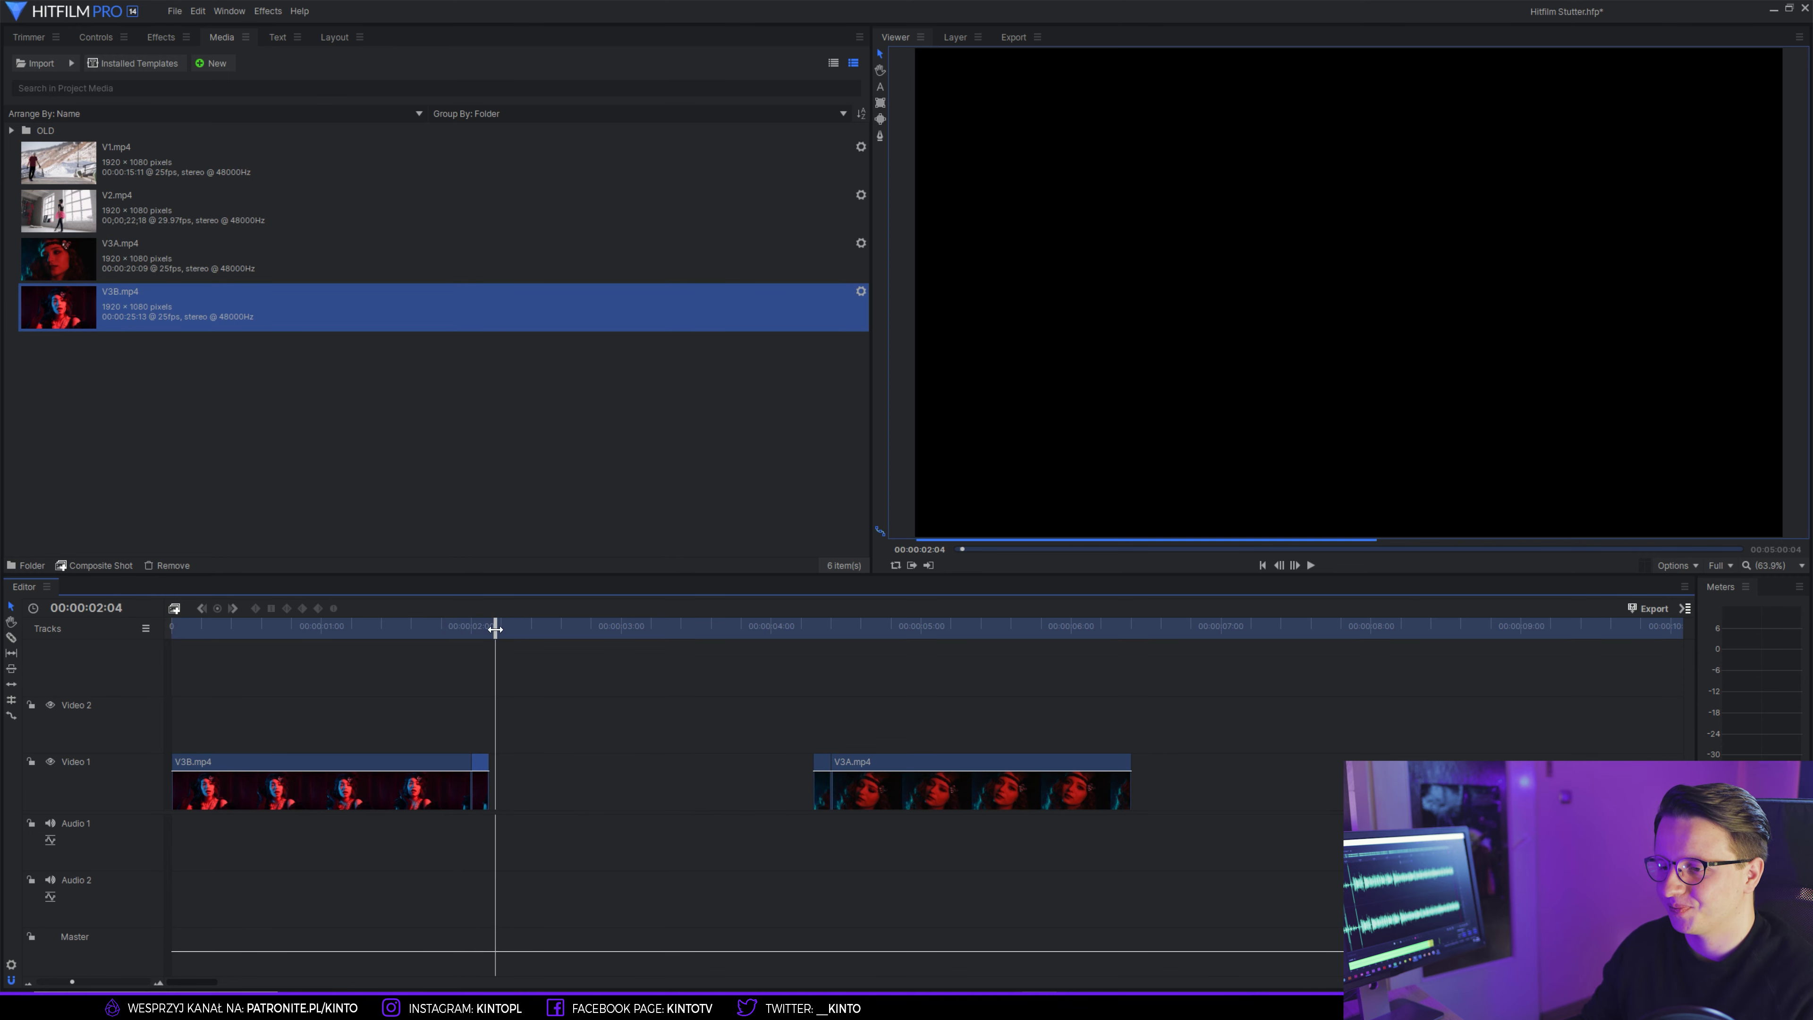
right_click(481, 786)
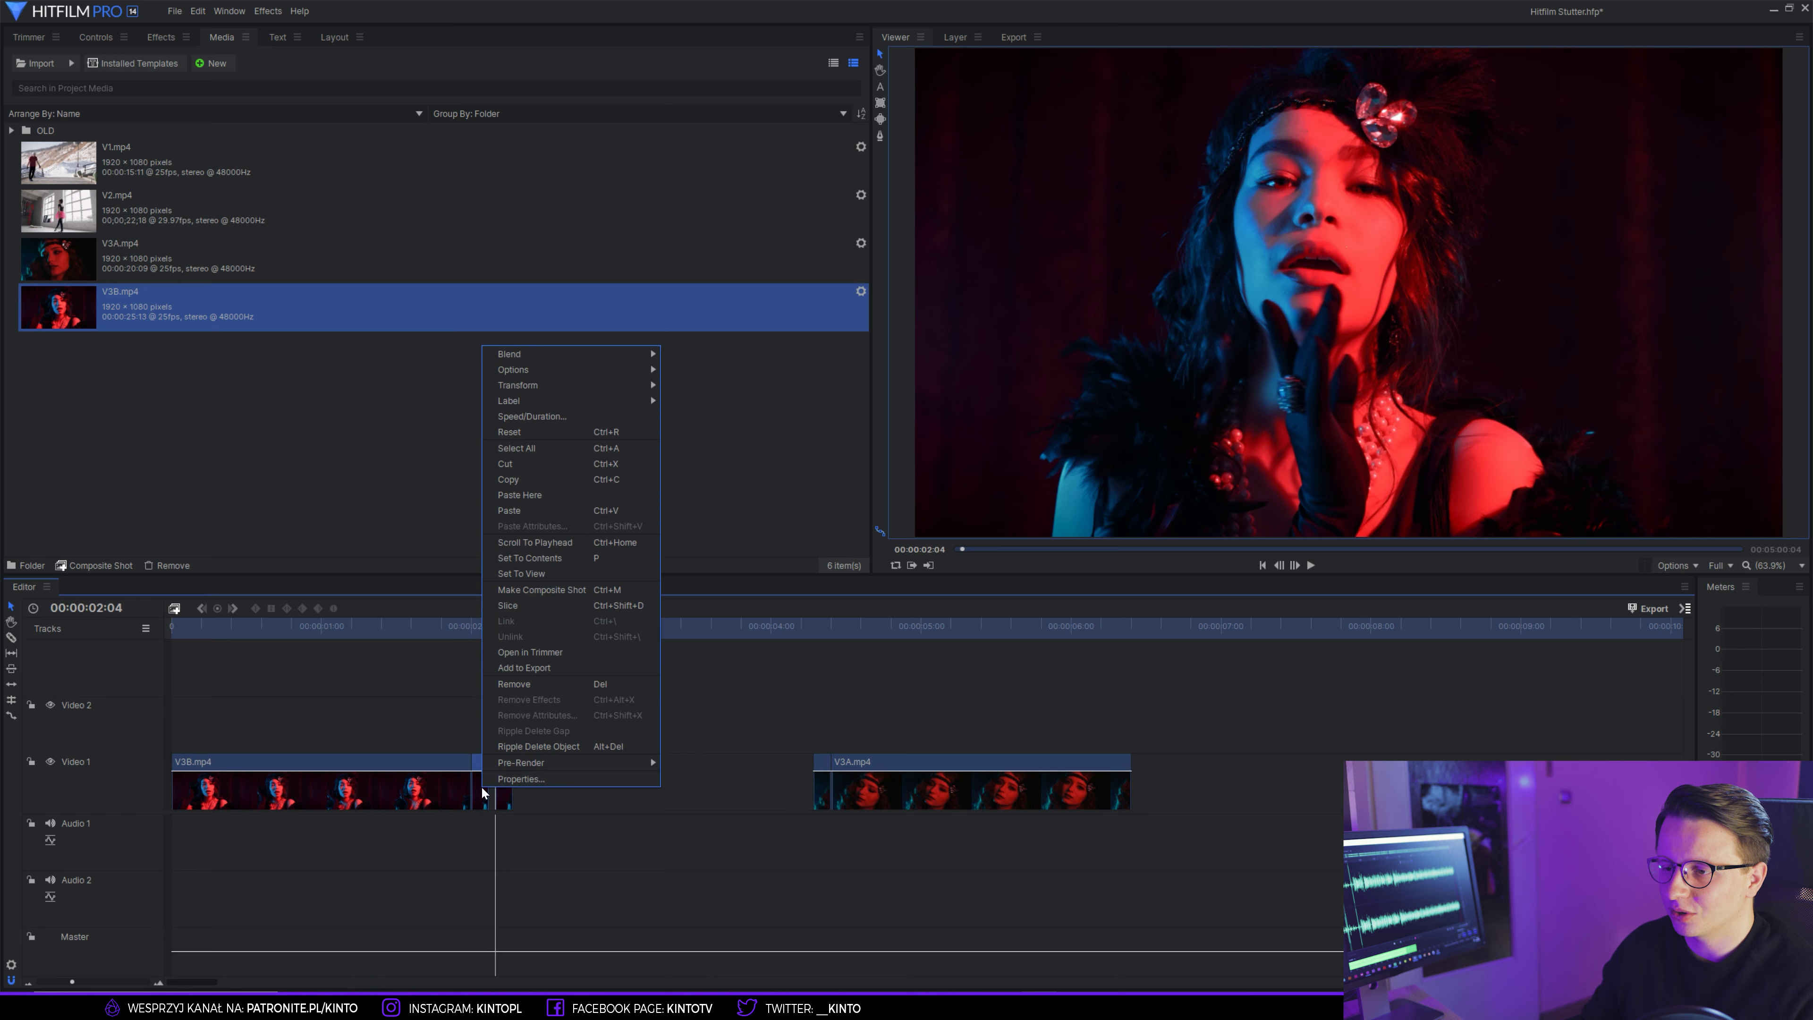
left_click(532, 812)
left_click_drag(507, 789, 500, 788)
left_click(518, 627)
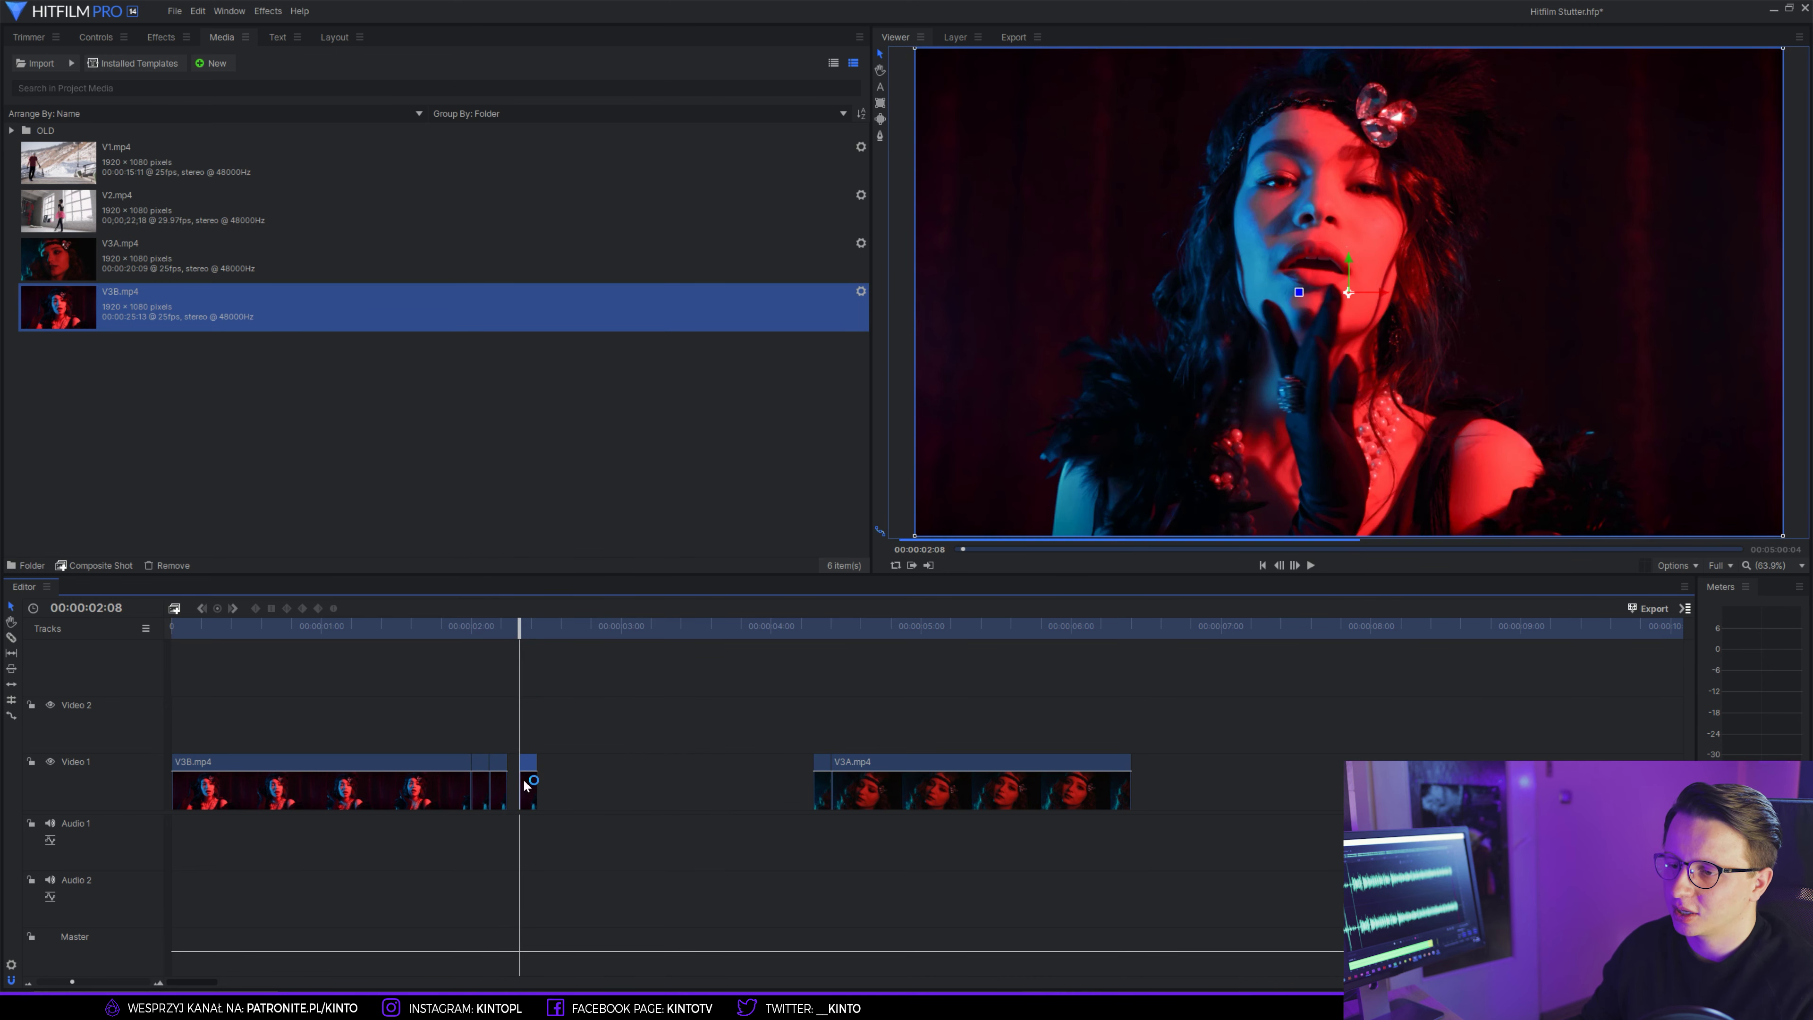
left_click_drag(526, 789, 544, 789)
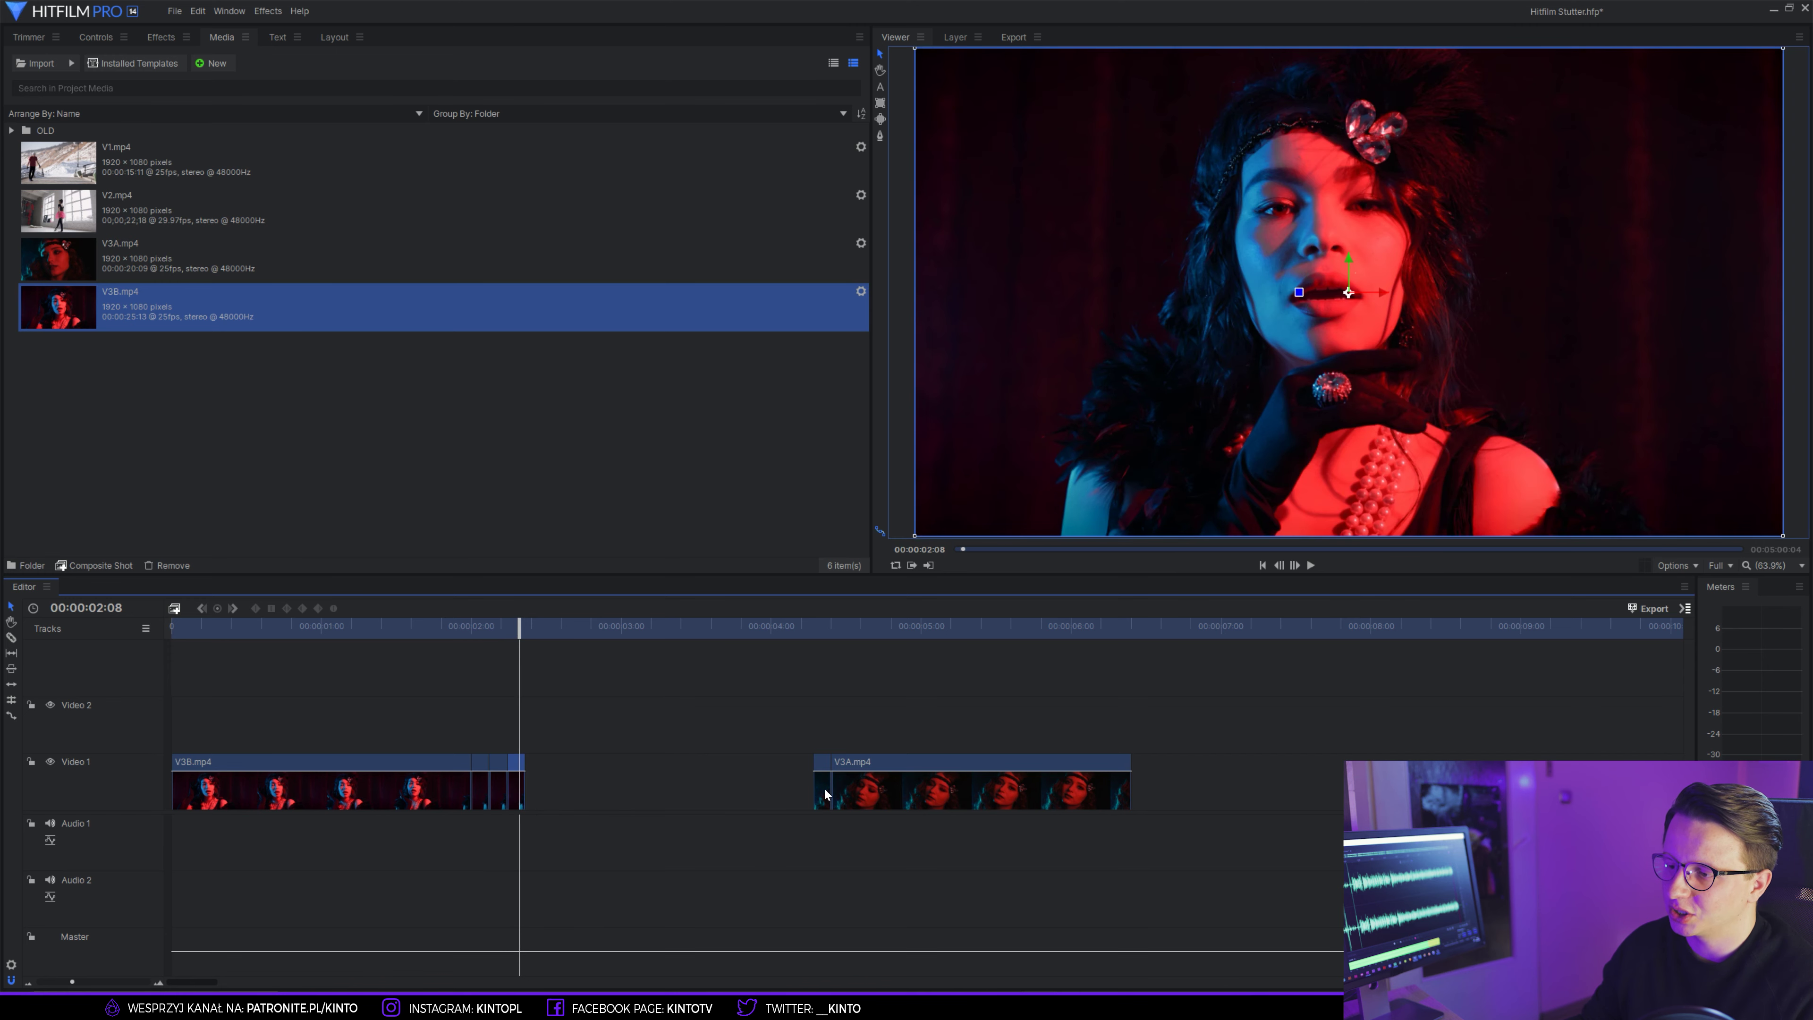
- Add two copies of the three-frame V3A.mp4 piece and join all V3A.mp4 pieces directly after the V3B.mp4 pieces
left_click(718, 625)
key("ctrl+v")
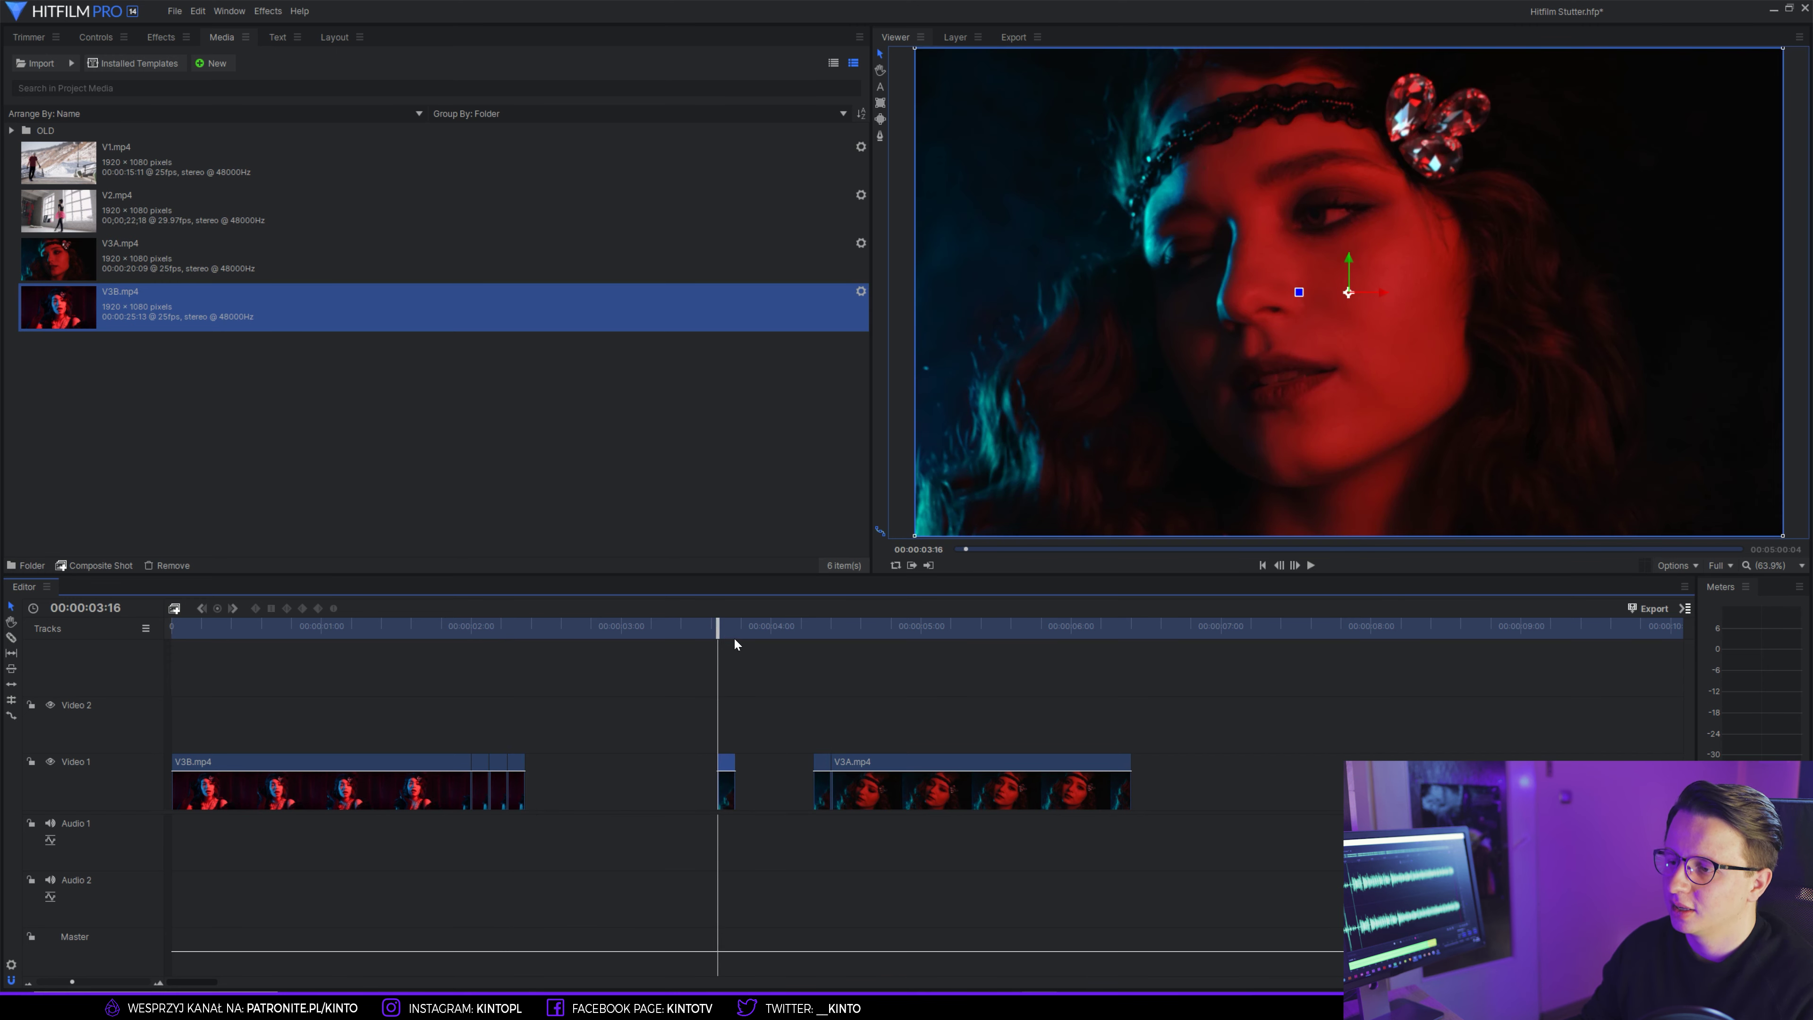
left_click(737, 632)
key("ctrl+v")
left_click_drag(909, 712, 811, 798)
left_click_drag(834, 708, 673, 789)
left_click_drag(742, 793, 658, 799)
- Play back the short pieces around the transition from V3B.mp4 to V3A.mp4
left_click(453, 627)
key("space")
key("space")
key("space")
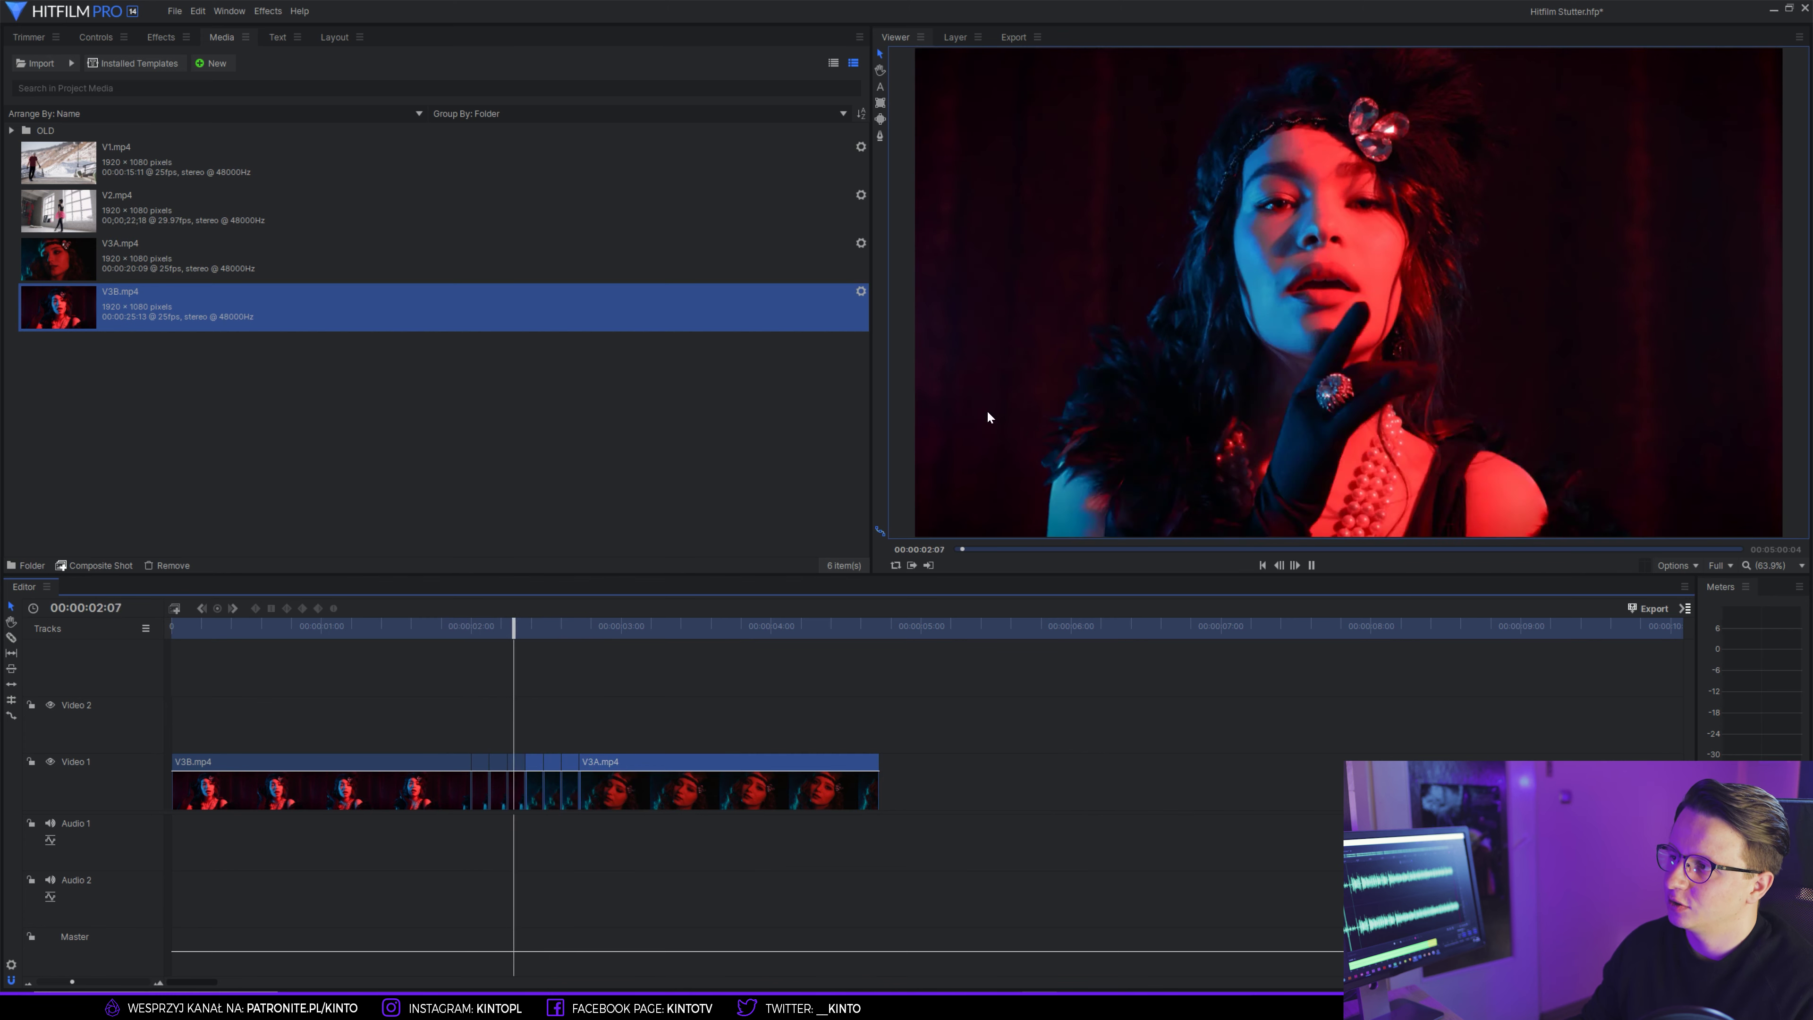
key("space")
- Interleave the three-frame V3B.mp4 and V3A.mp4 pieces alternately before the long V3A.mp4 clip, leaving no gaps on Video 1
left_click_drag(773, 719, 547, 788)
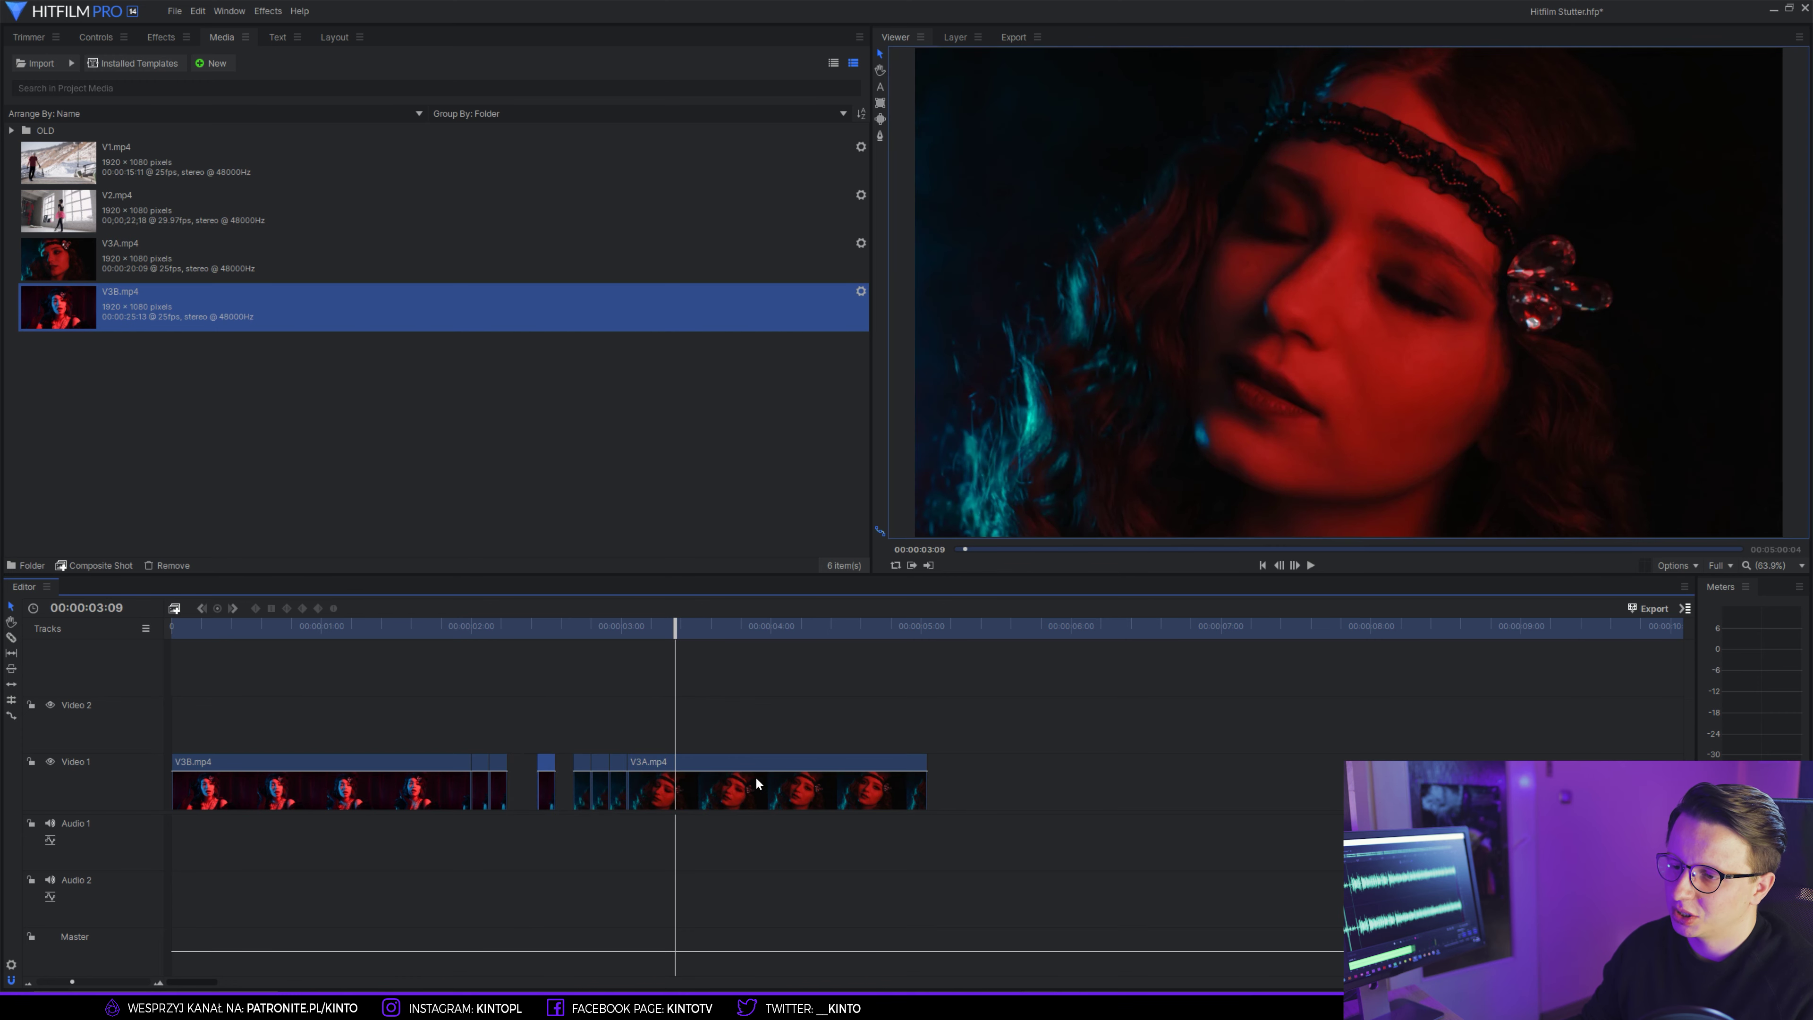
left_click_drag(571, 787, 530, 787)
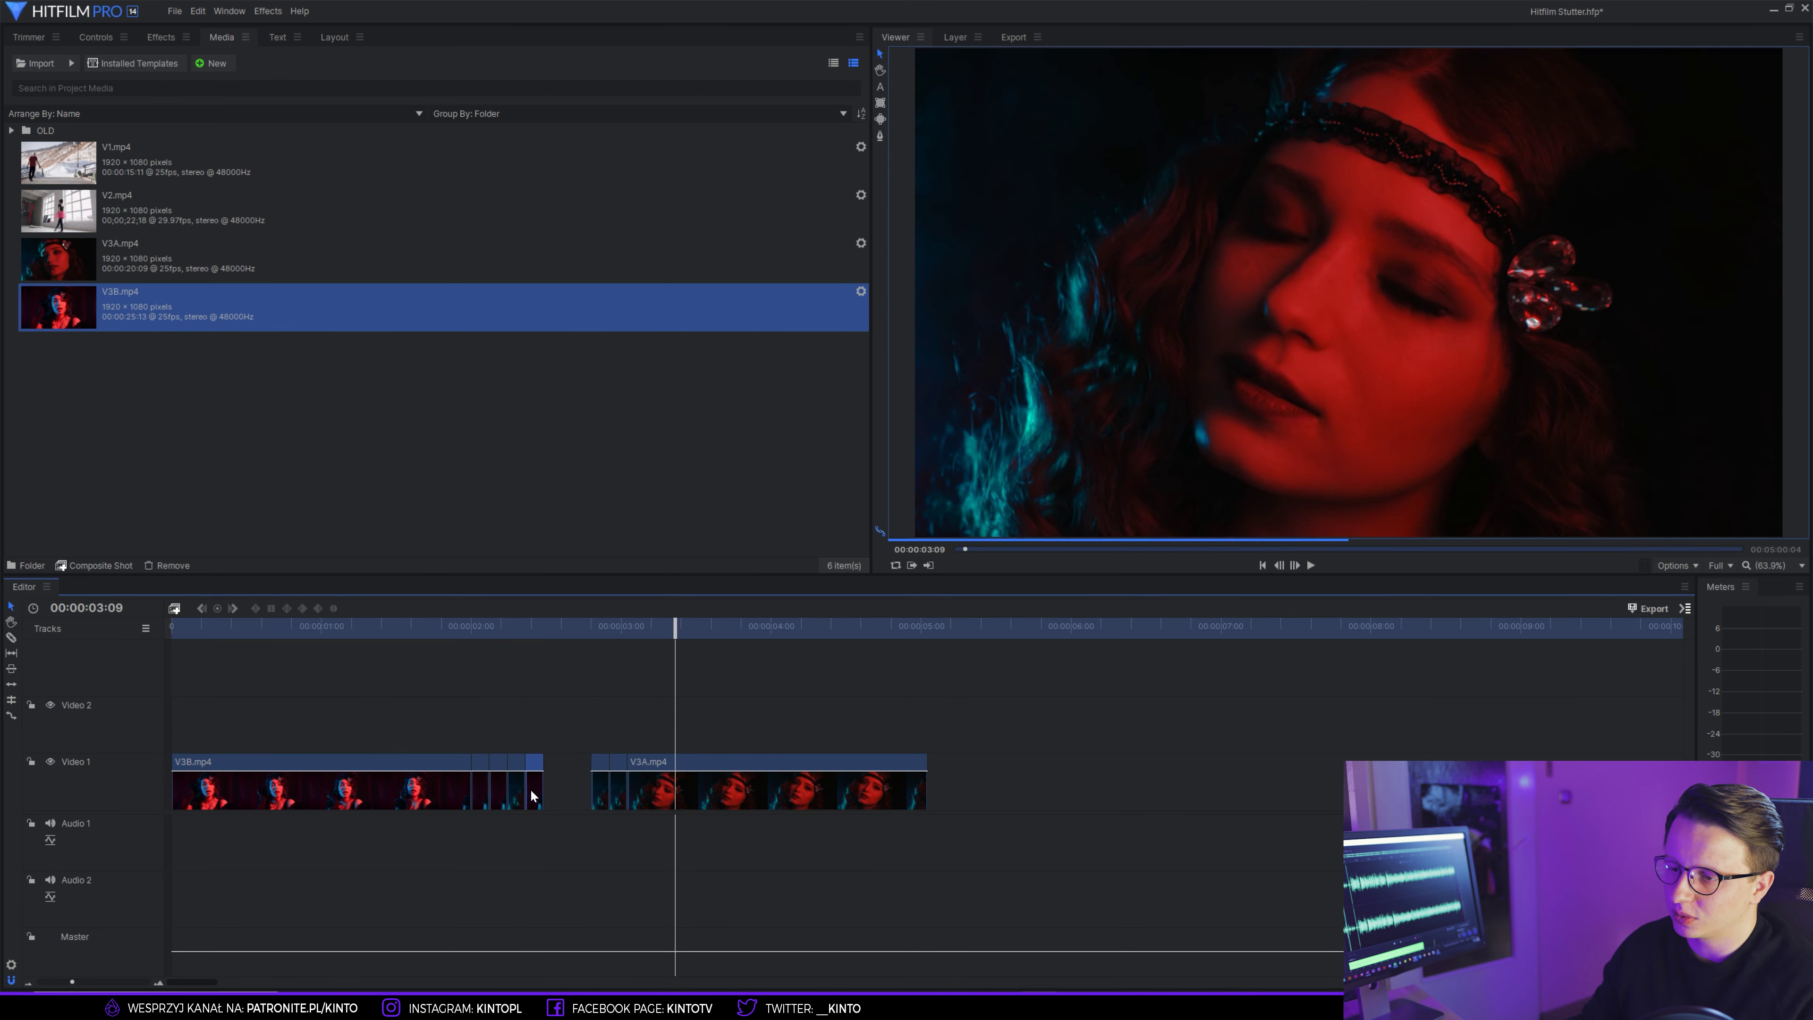
left_click_drag(697, 787, 649, 795)
scroll(542, 793, "up", 2)
mouse_move(624, 629)
left_mouse_down()
mouse_move(574, 629)
mouse_move(636, 628)
left_mouse_up()
left_click(599, 788)
left_click(633, 798)
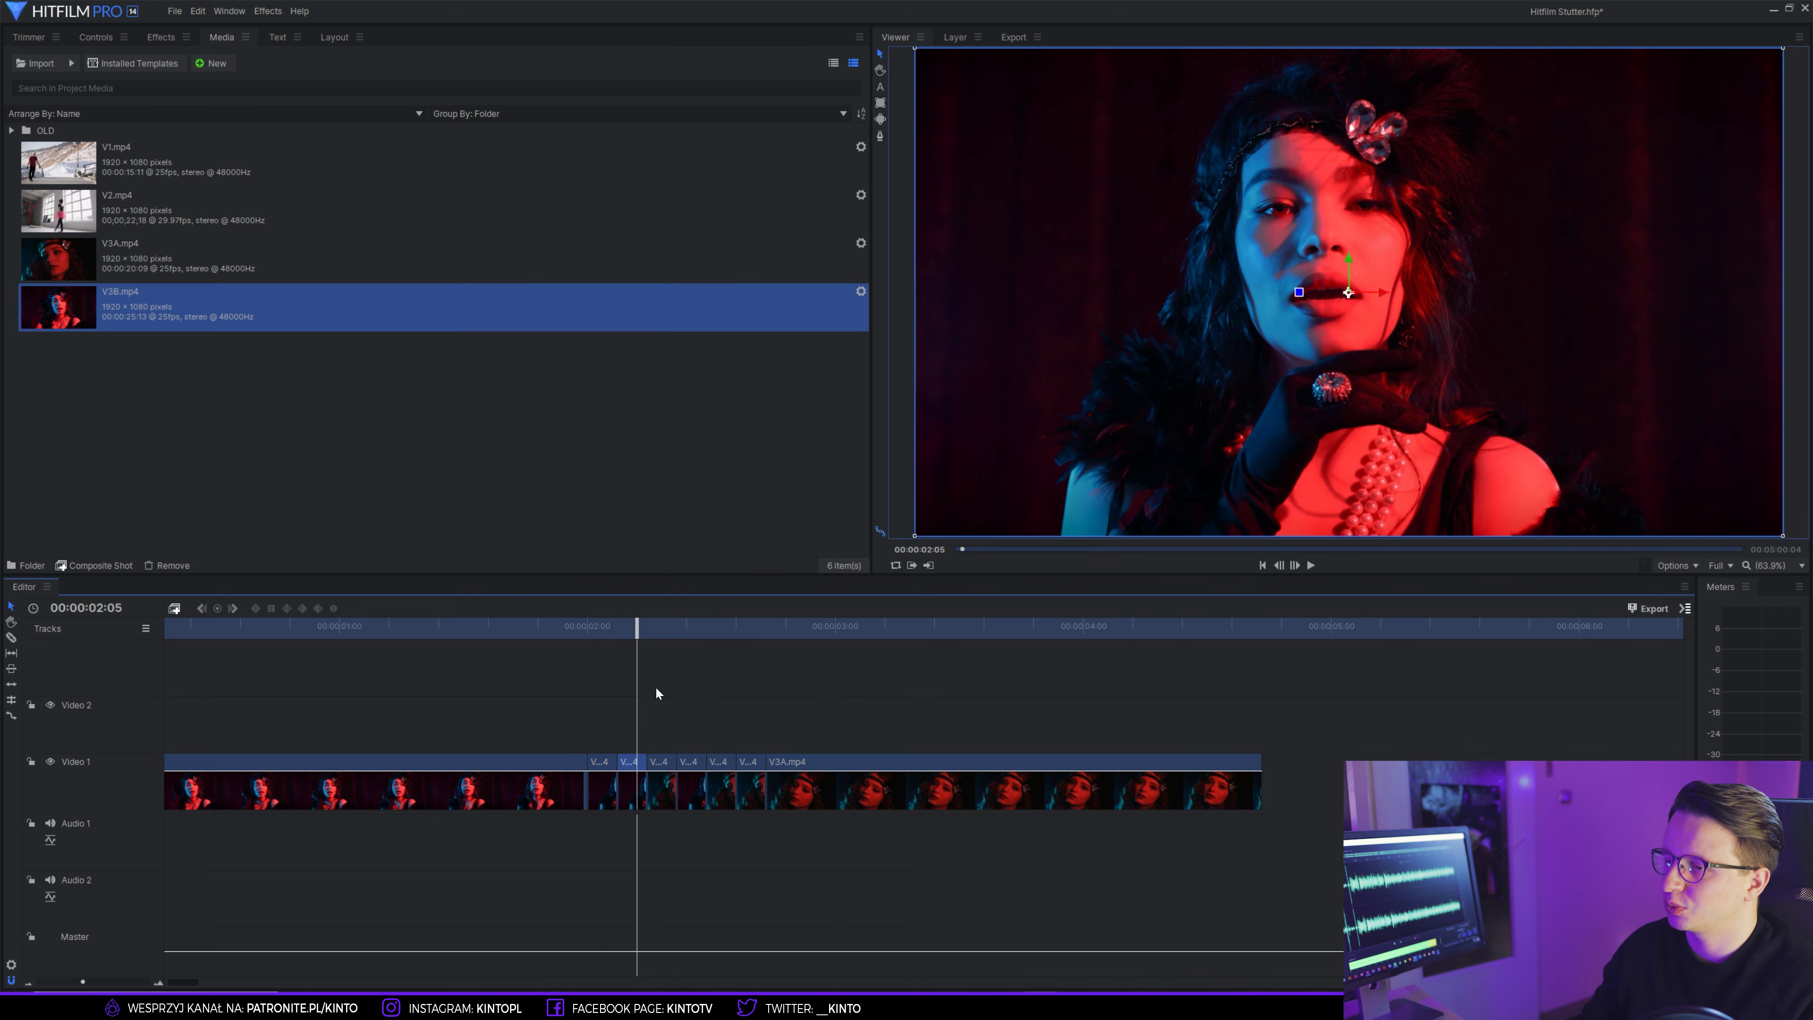
- Scrub across the alternating three-frame V3B.mp4 and V3A.mp4 pieces on Video 1 to check their order
left_click(657, 628)
left_click(660, 801)
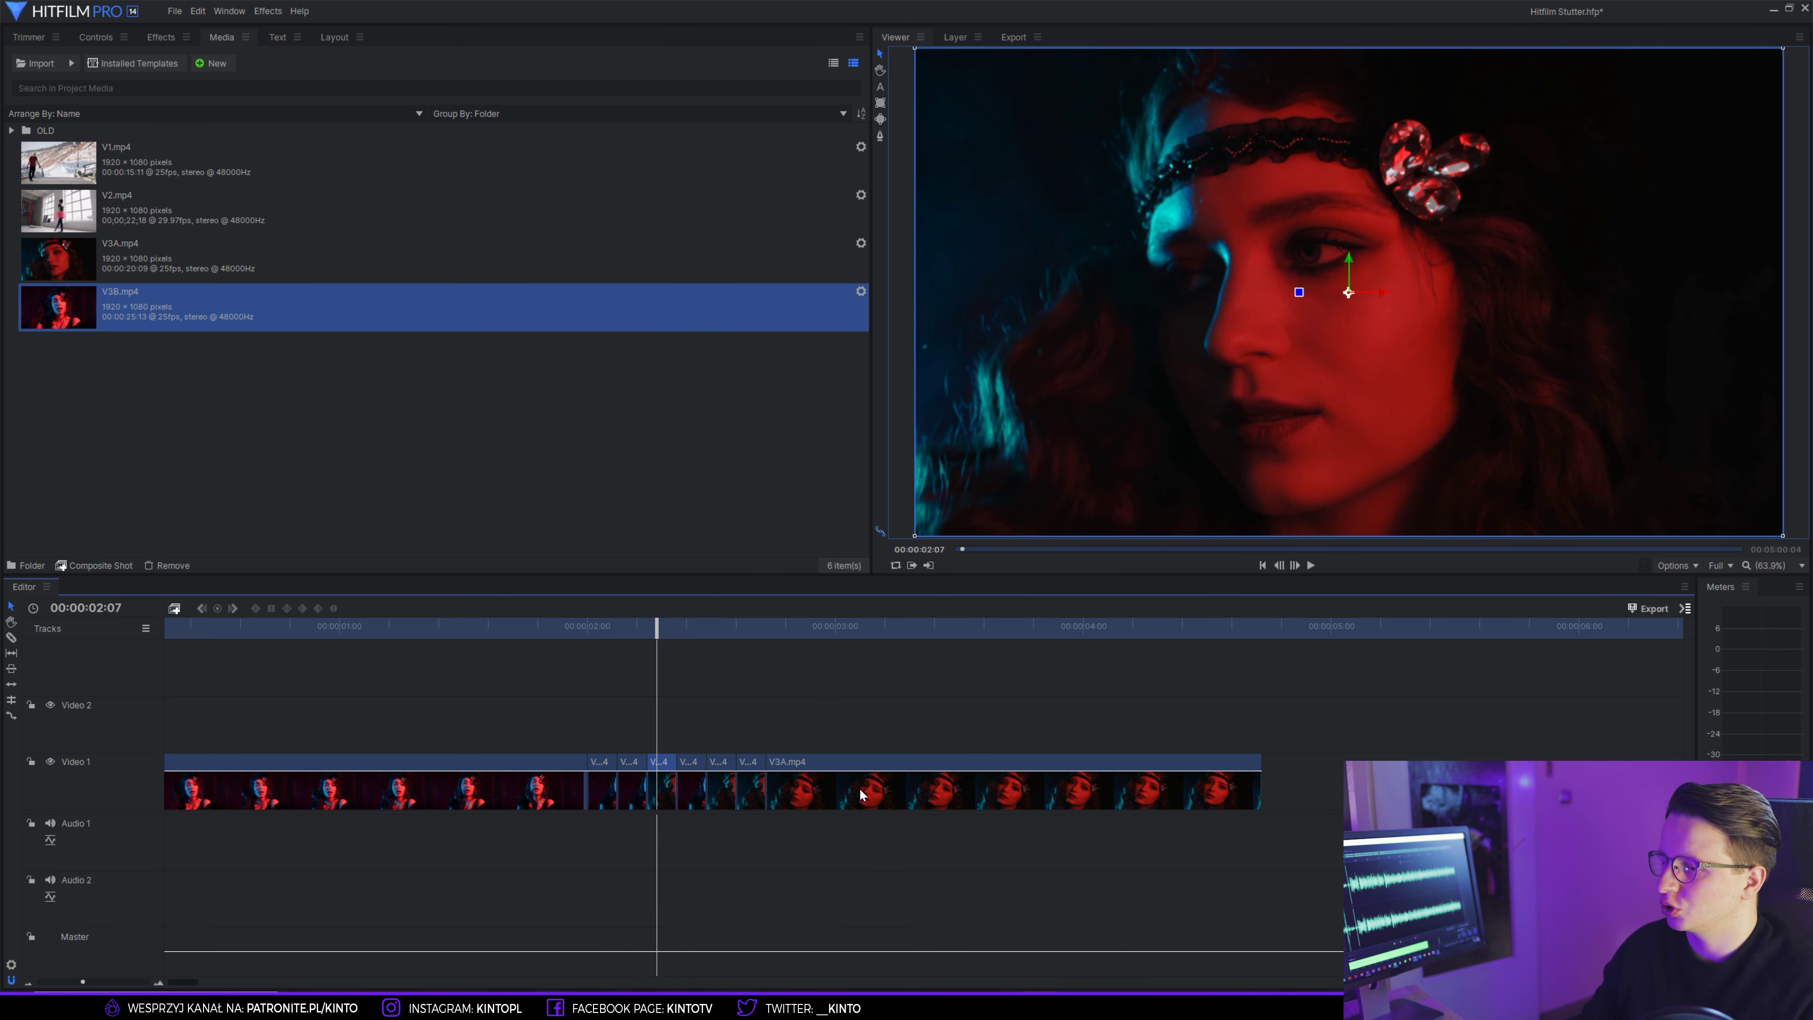
left_click_drag(661, 633, 703, 637)
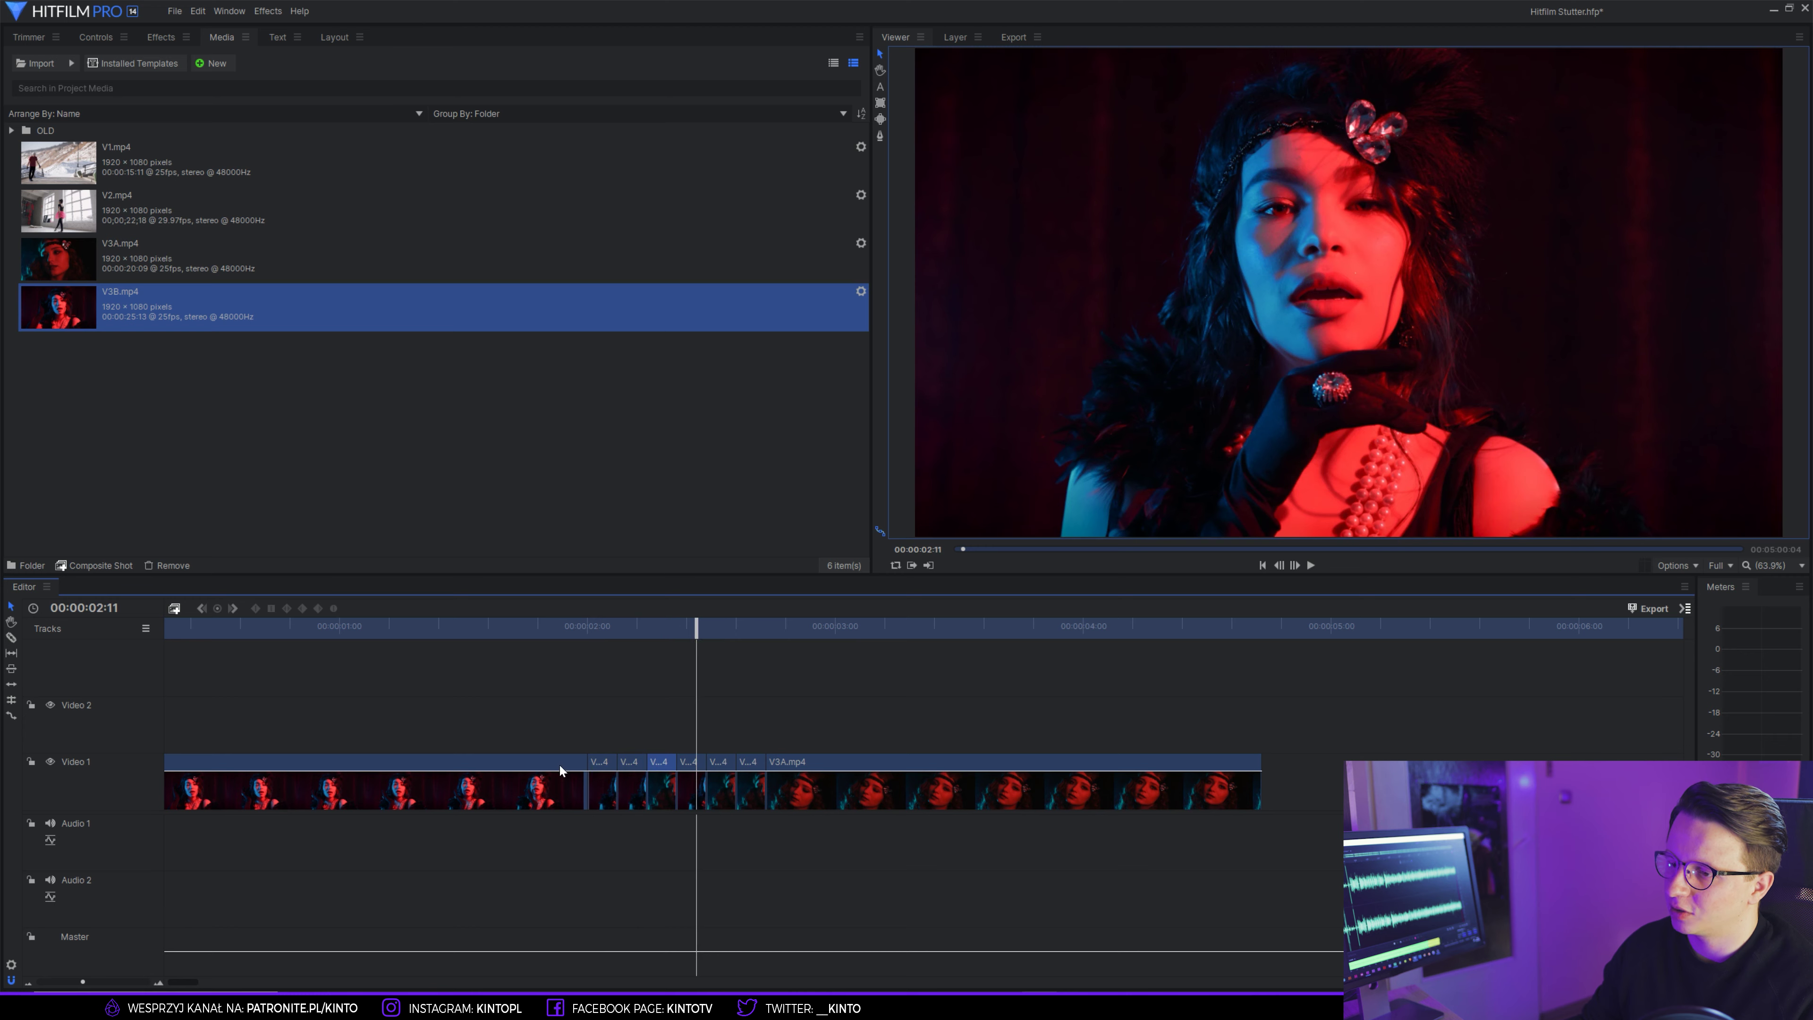
- Play the stutter transition several times, starting shortly before the end of the long V3B.mp4 clip
left_click(540, 791)
left_click_drag(704, 627, 497, 643)
key("space")
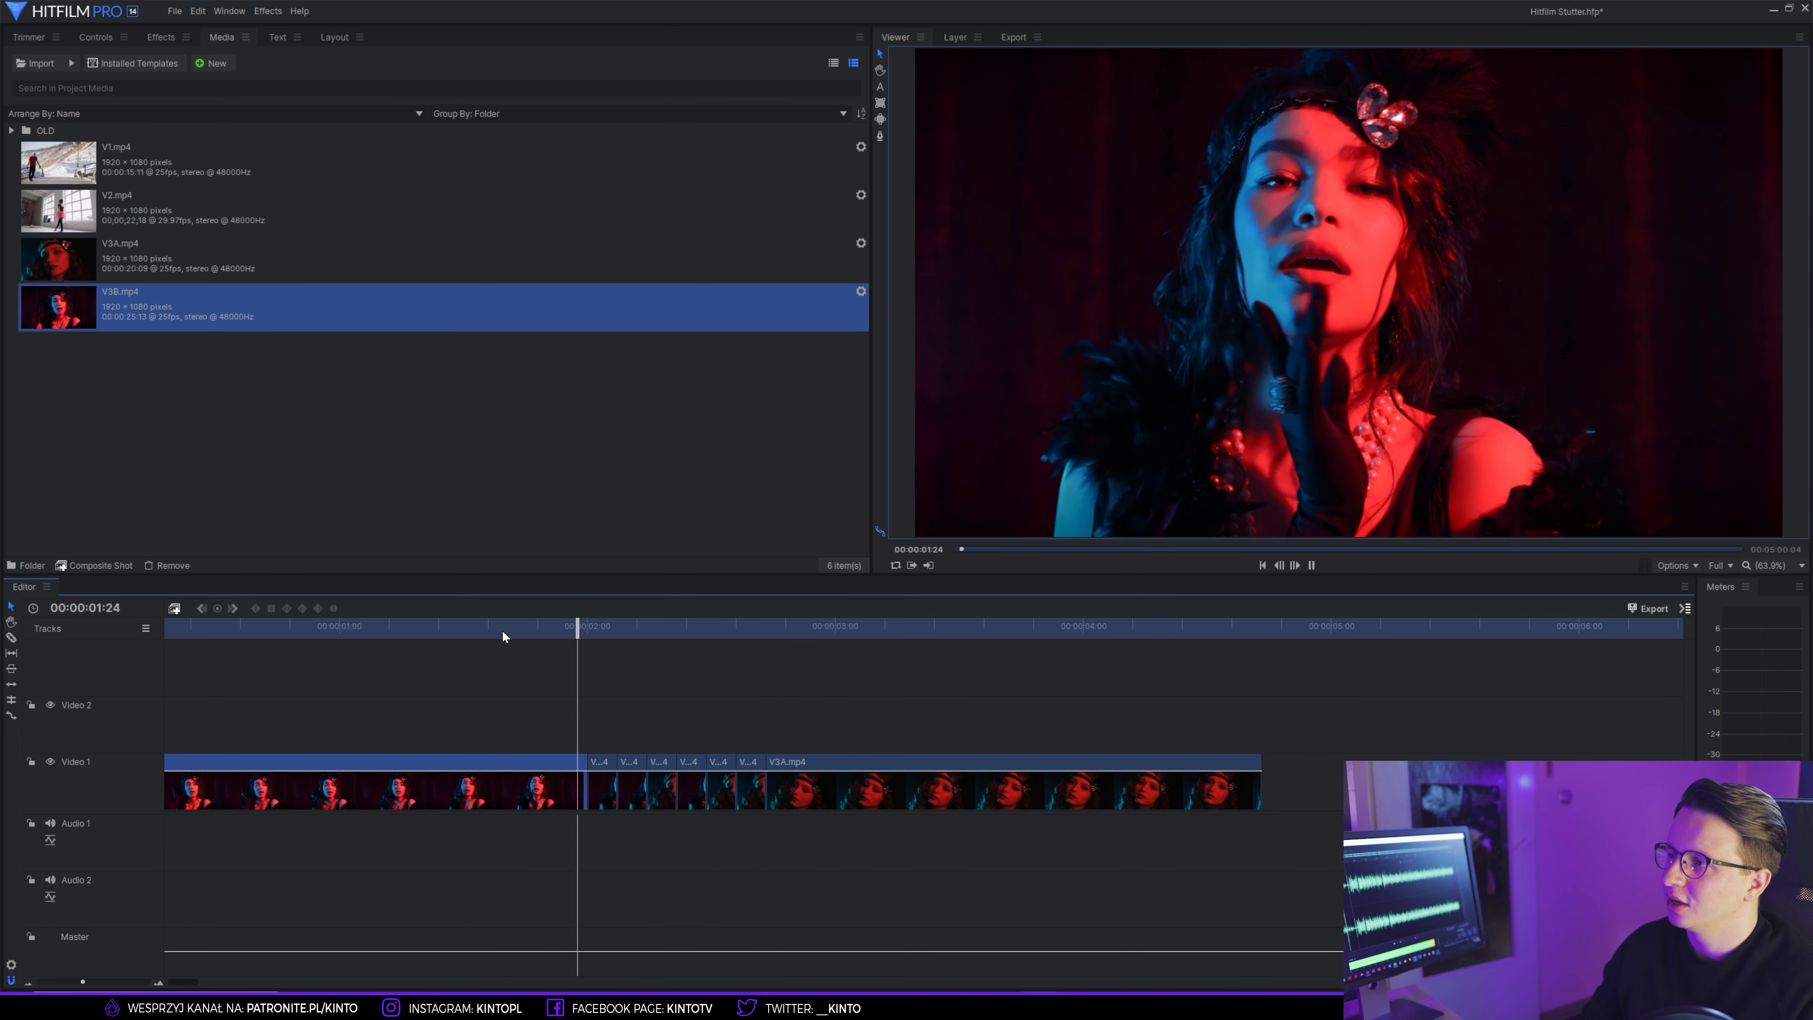
left_click(503, 631)
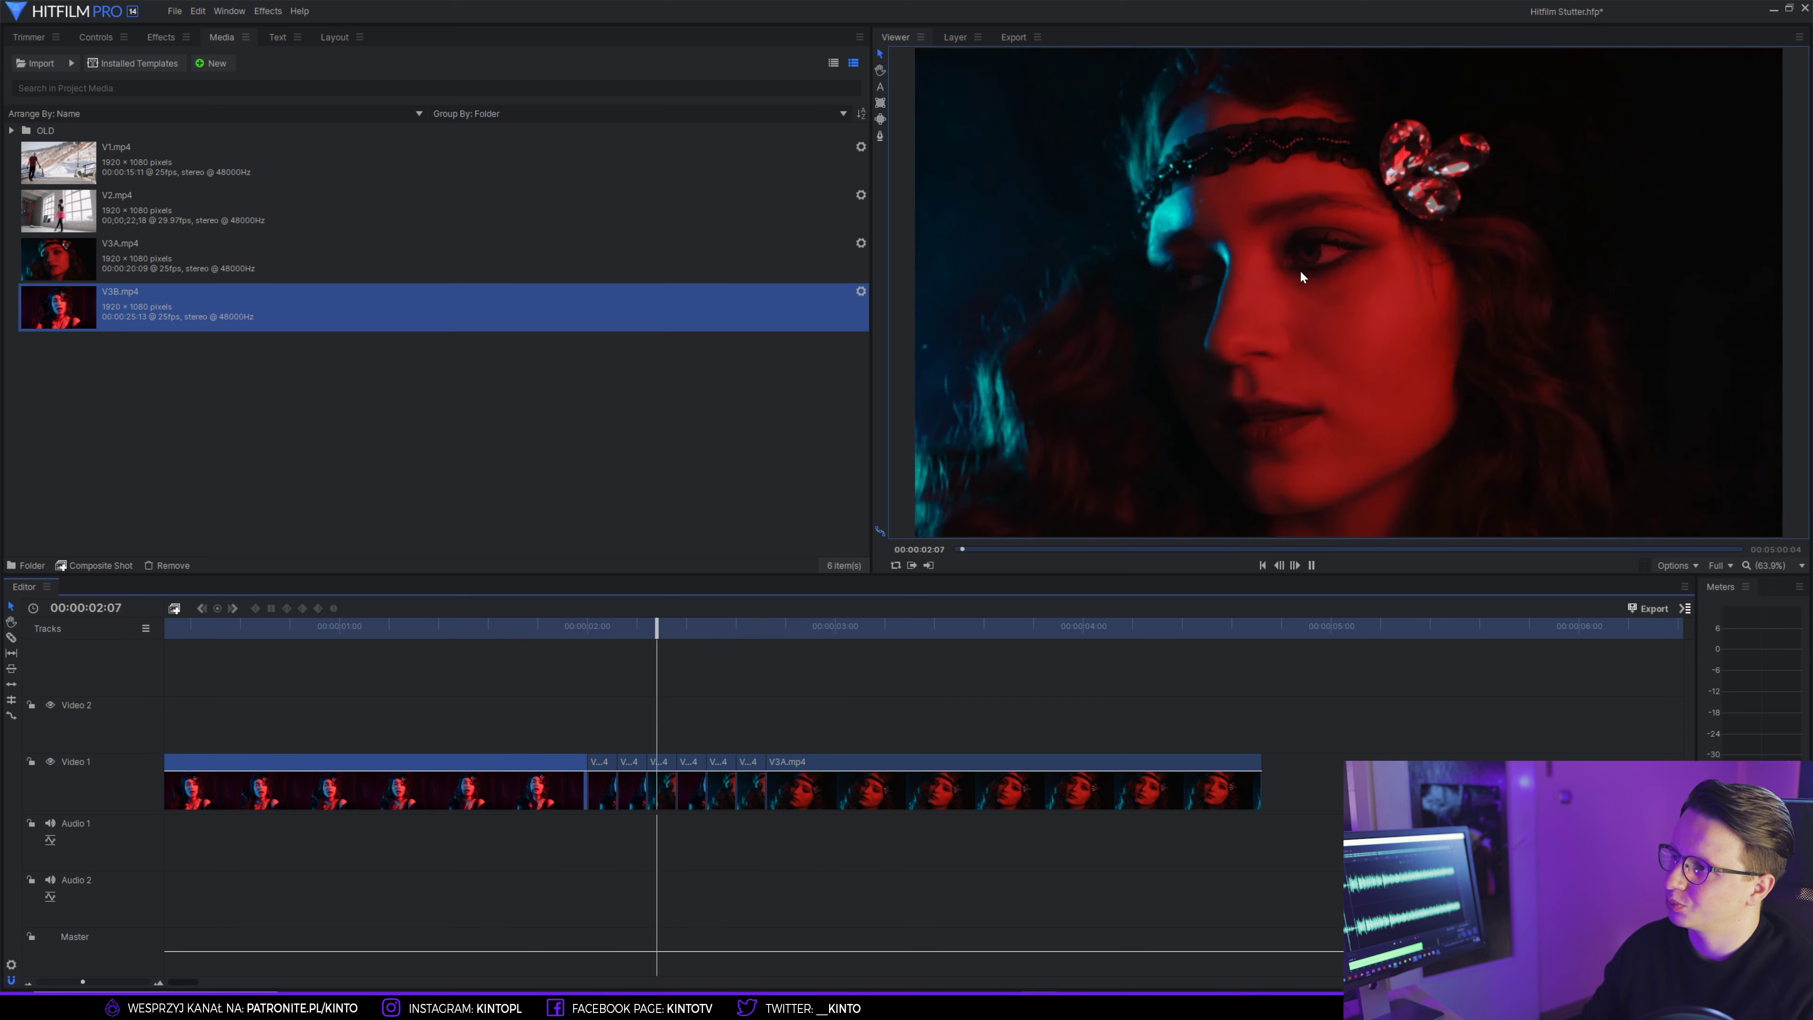
key("space")
left_click(486, 626)
key("space")
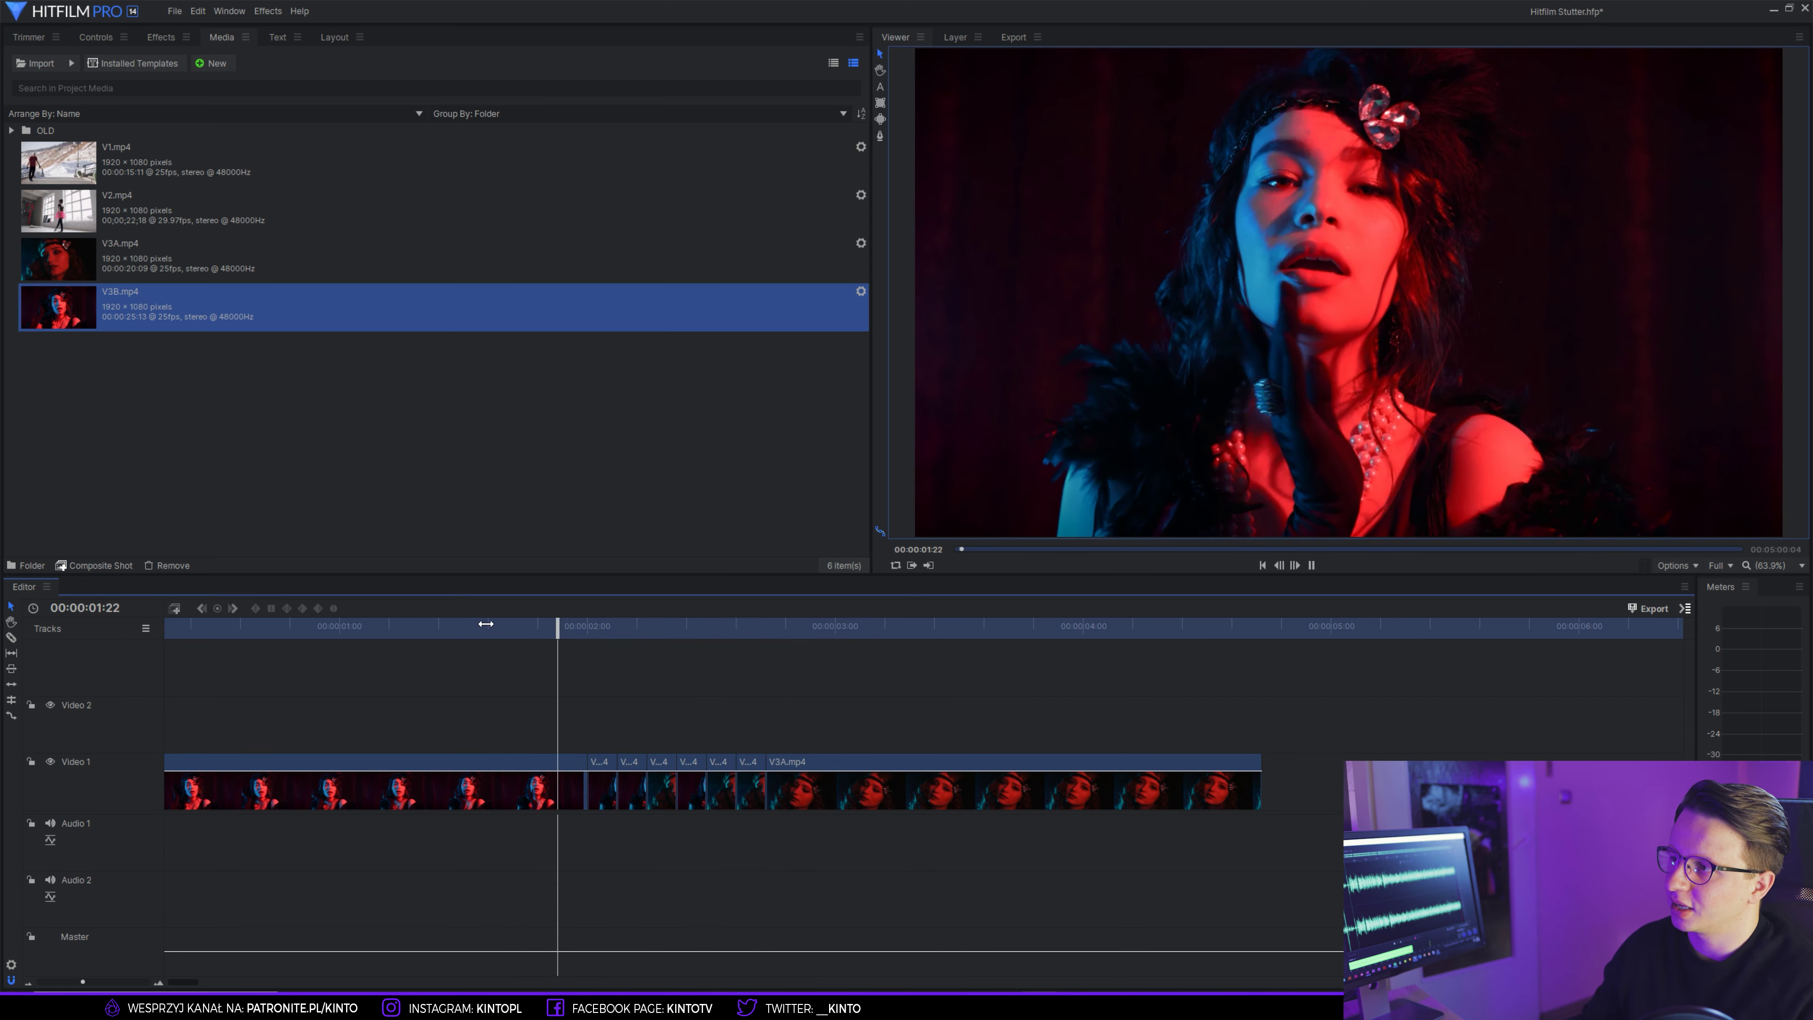
left_click(486, 626)
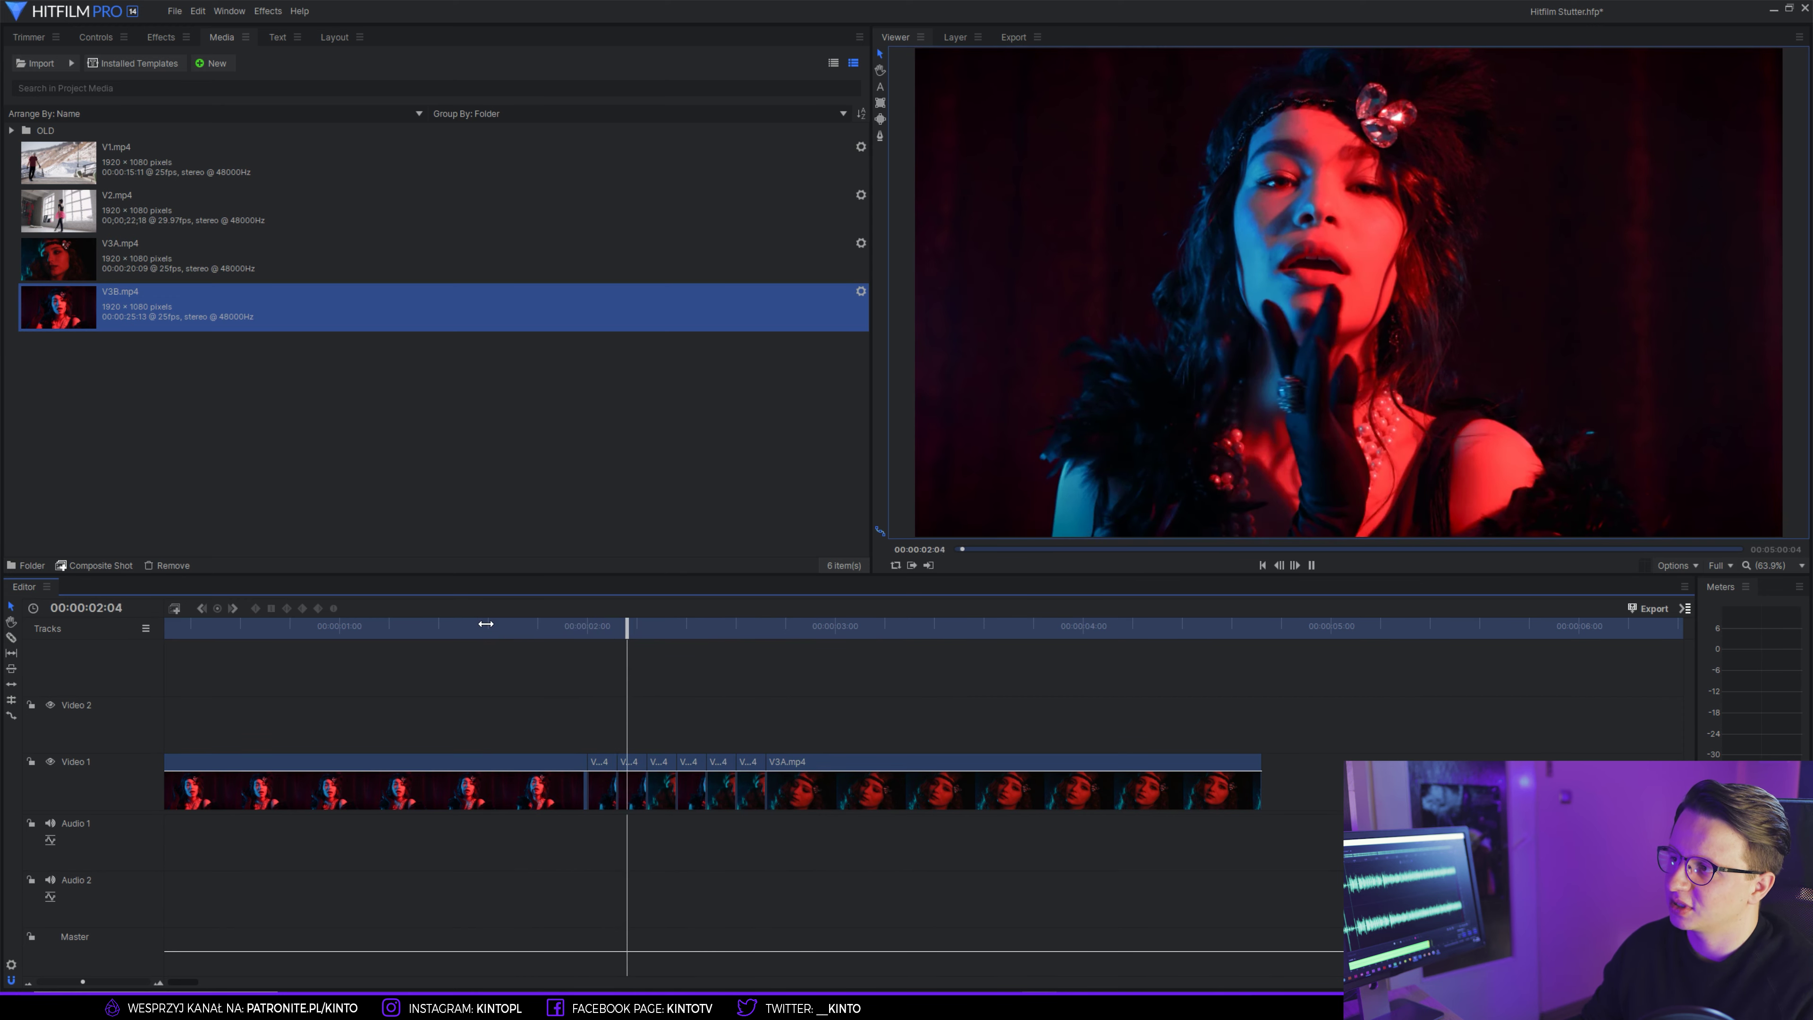
left_click(486, 626)
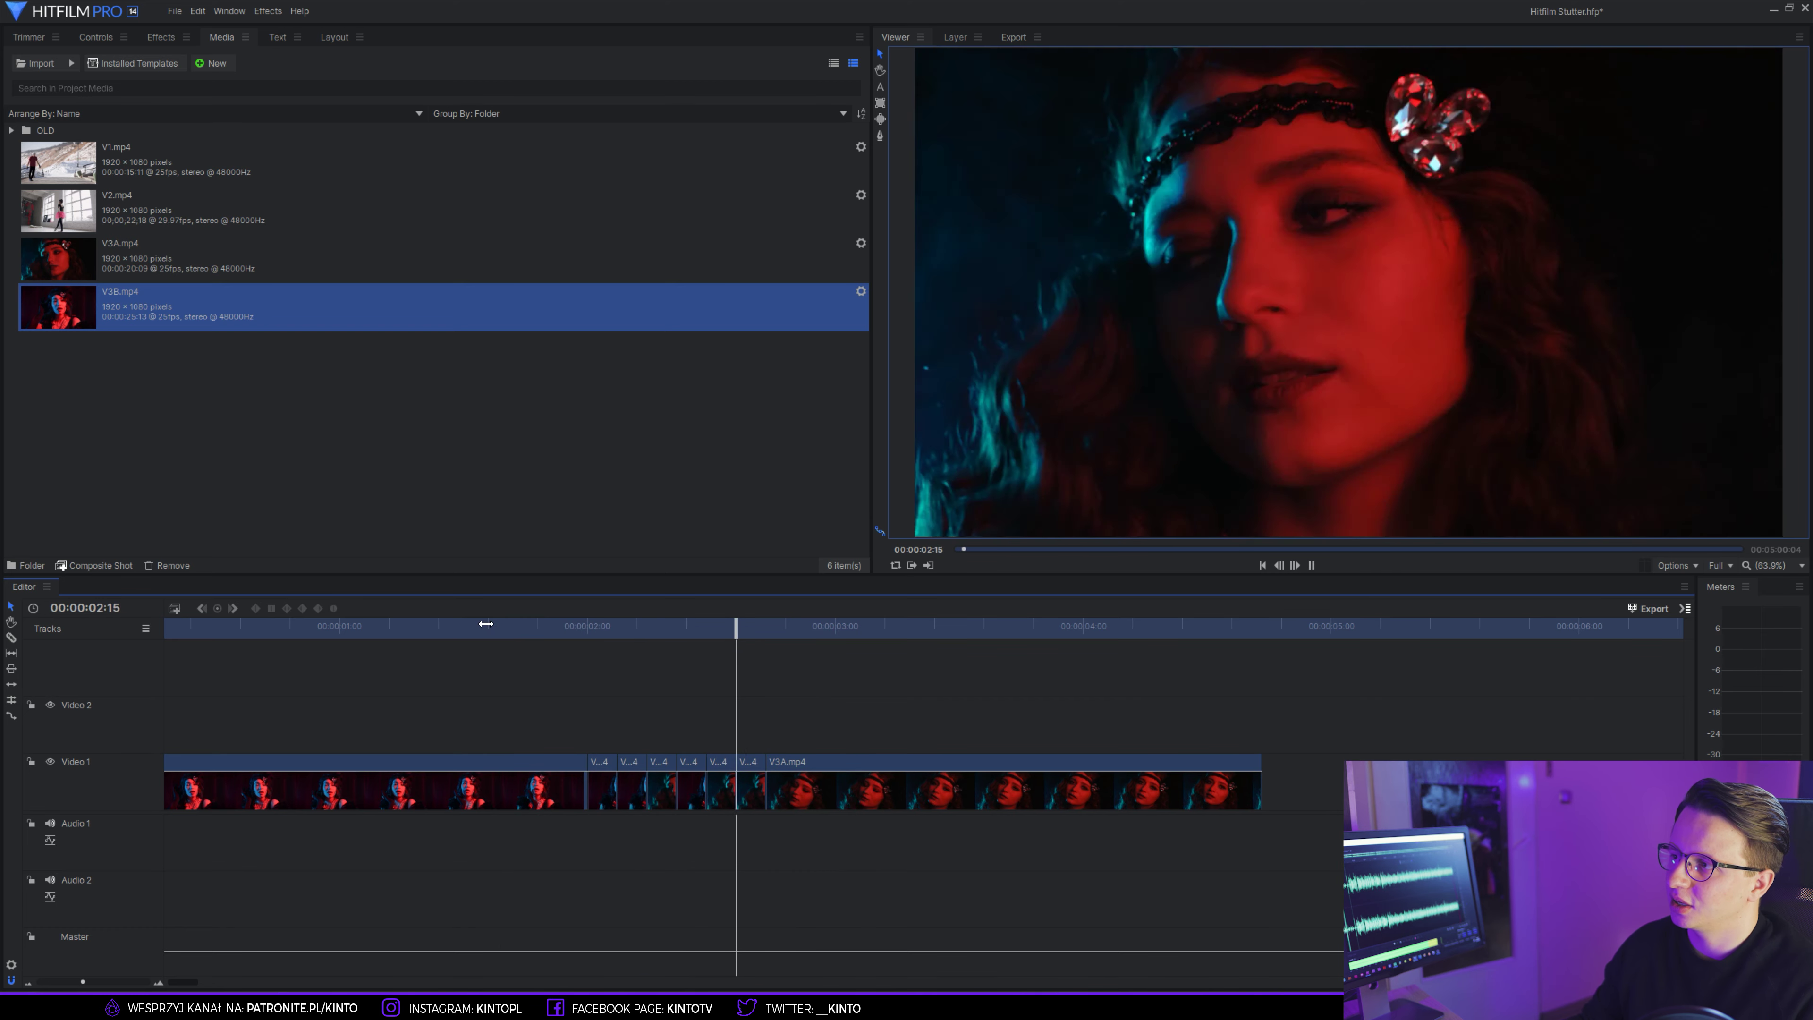
left_click(485, 625)
left_click(485, 626)
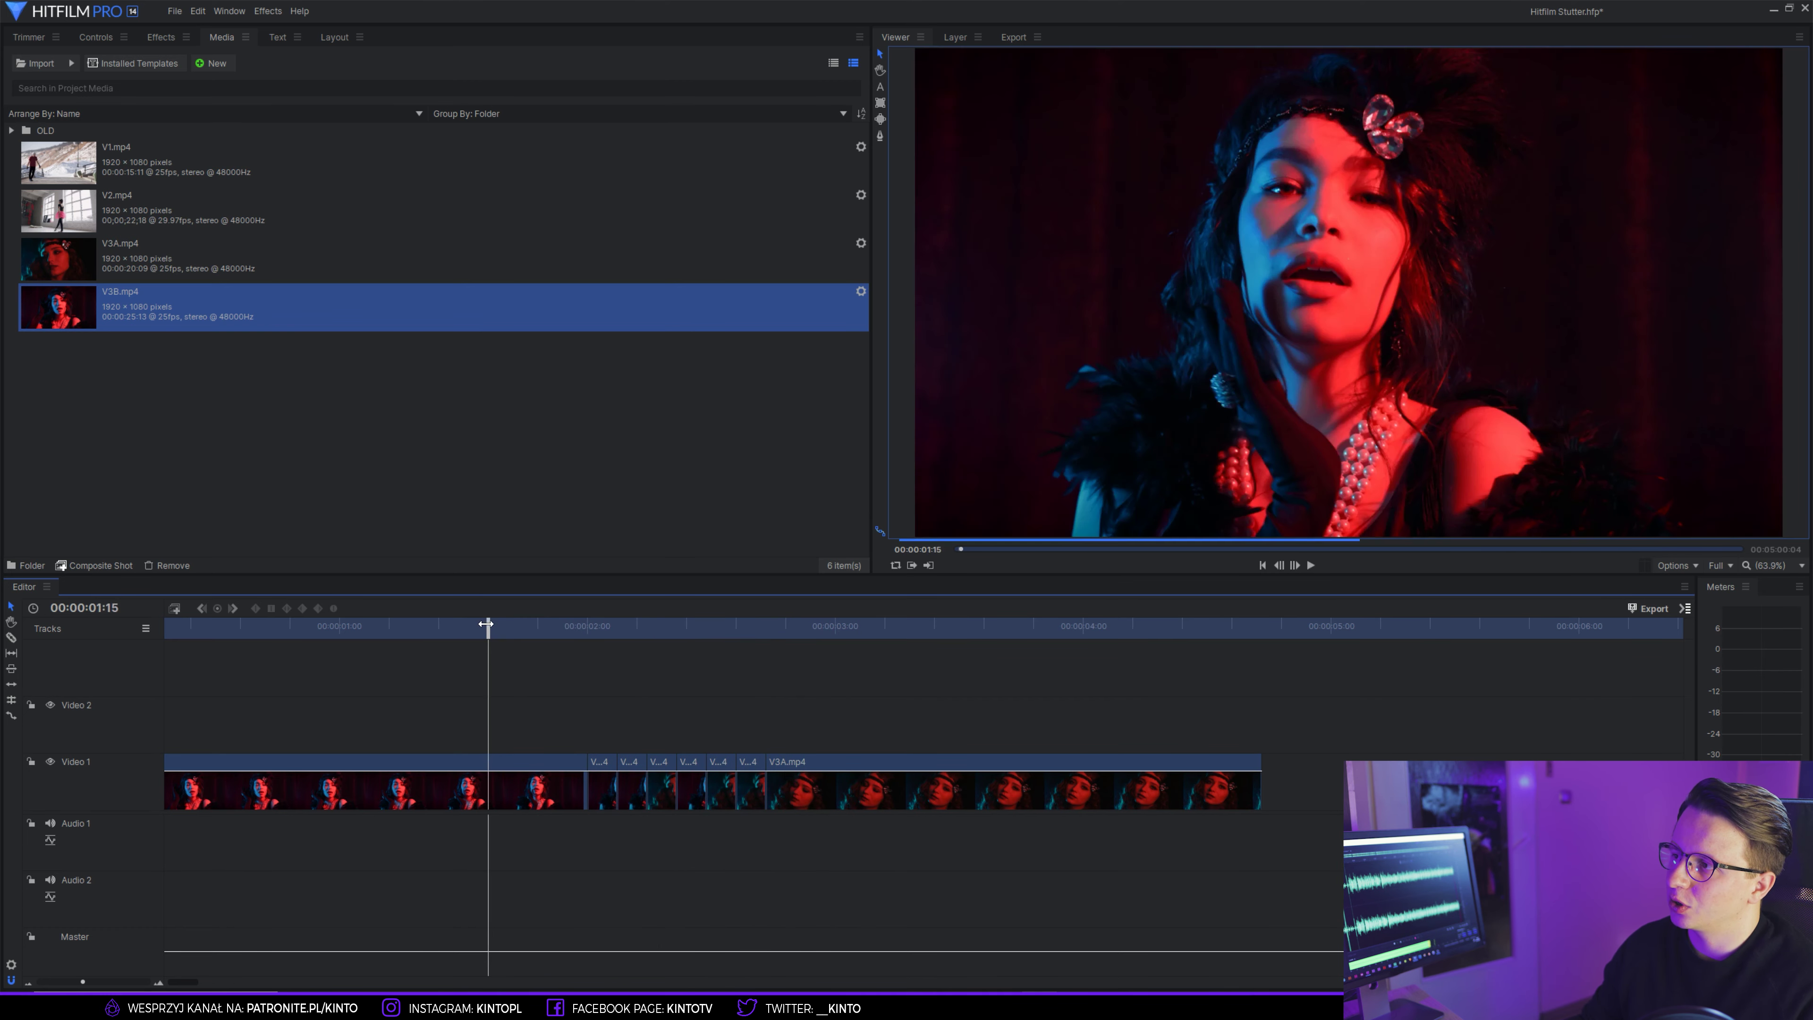
key("space")
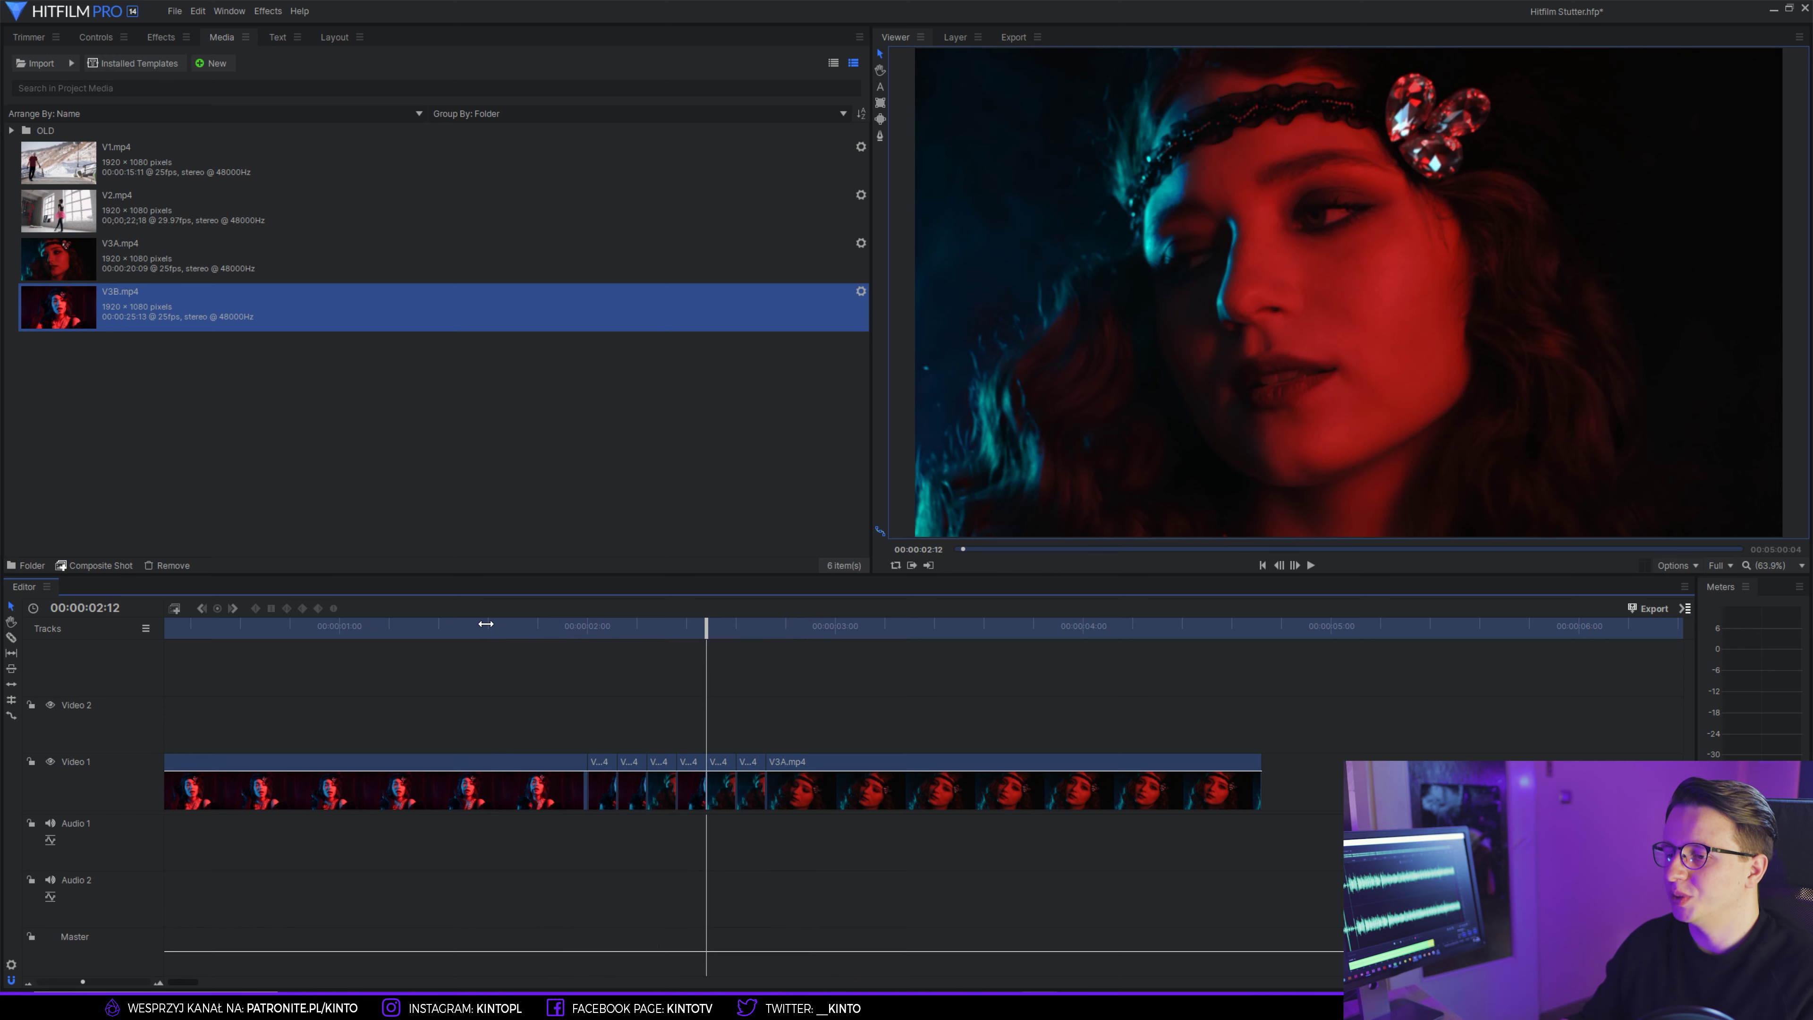
- Apply a Cross Dissolve video transition to the cut between the long V3B.mp4 clip and the first short piece
left_click(152, 37)
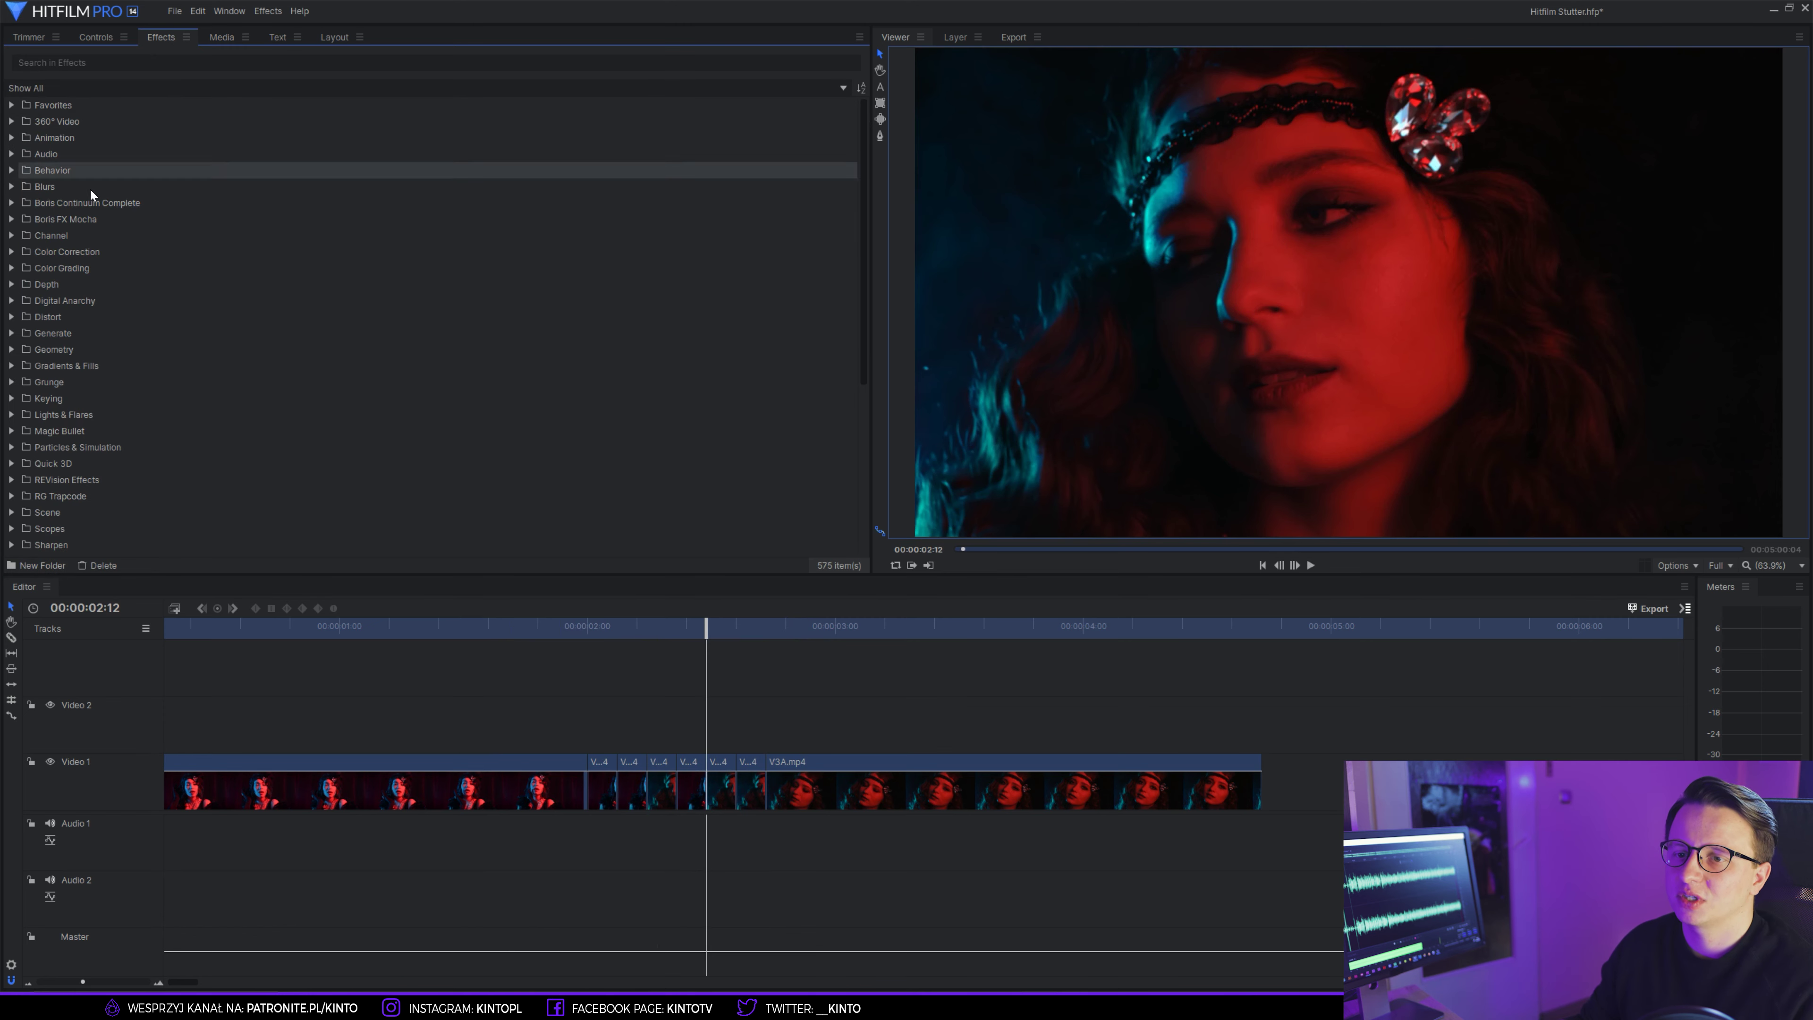
scroll(56, 508, "down", 4)
left_click(11, 439)
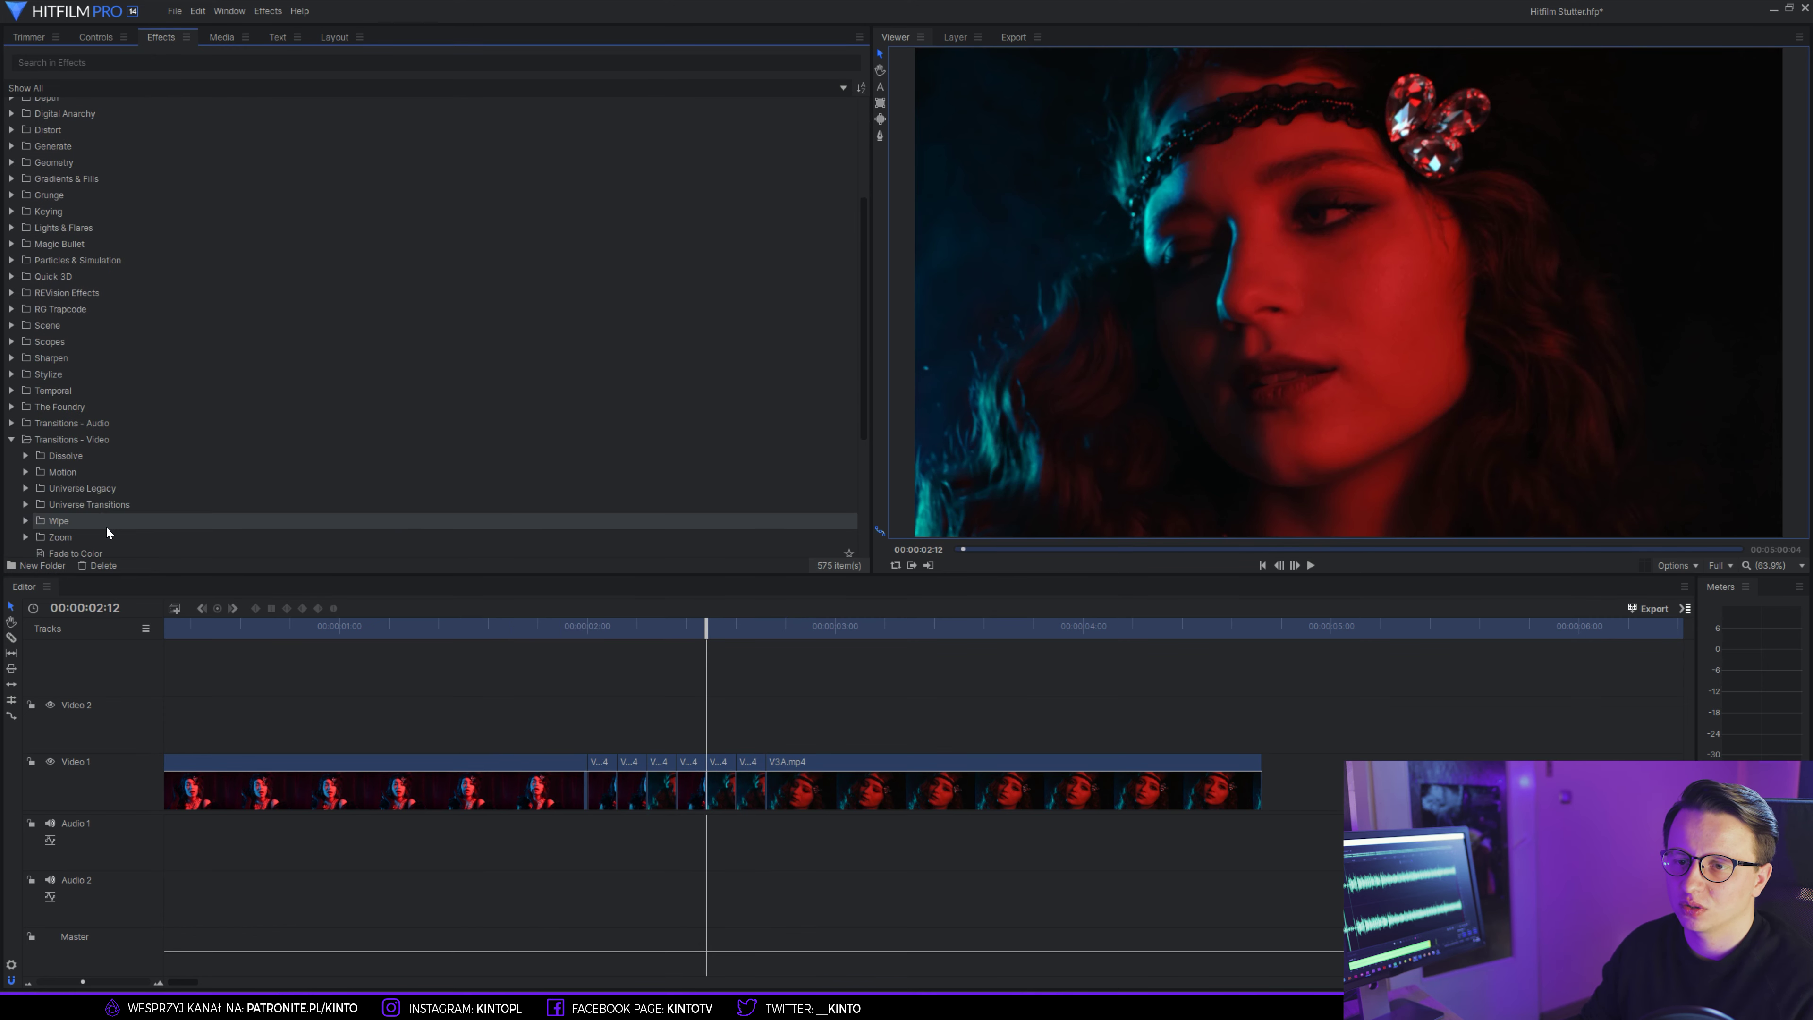
left_click(26, 456)
mouse_move(65, 489)
left_mouse_down()
mouse_move(585, 791)
mouse_move(584, 766)
left_mouse_up()
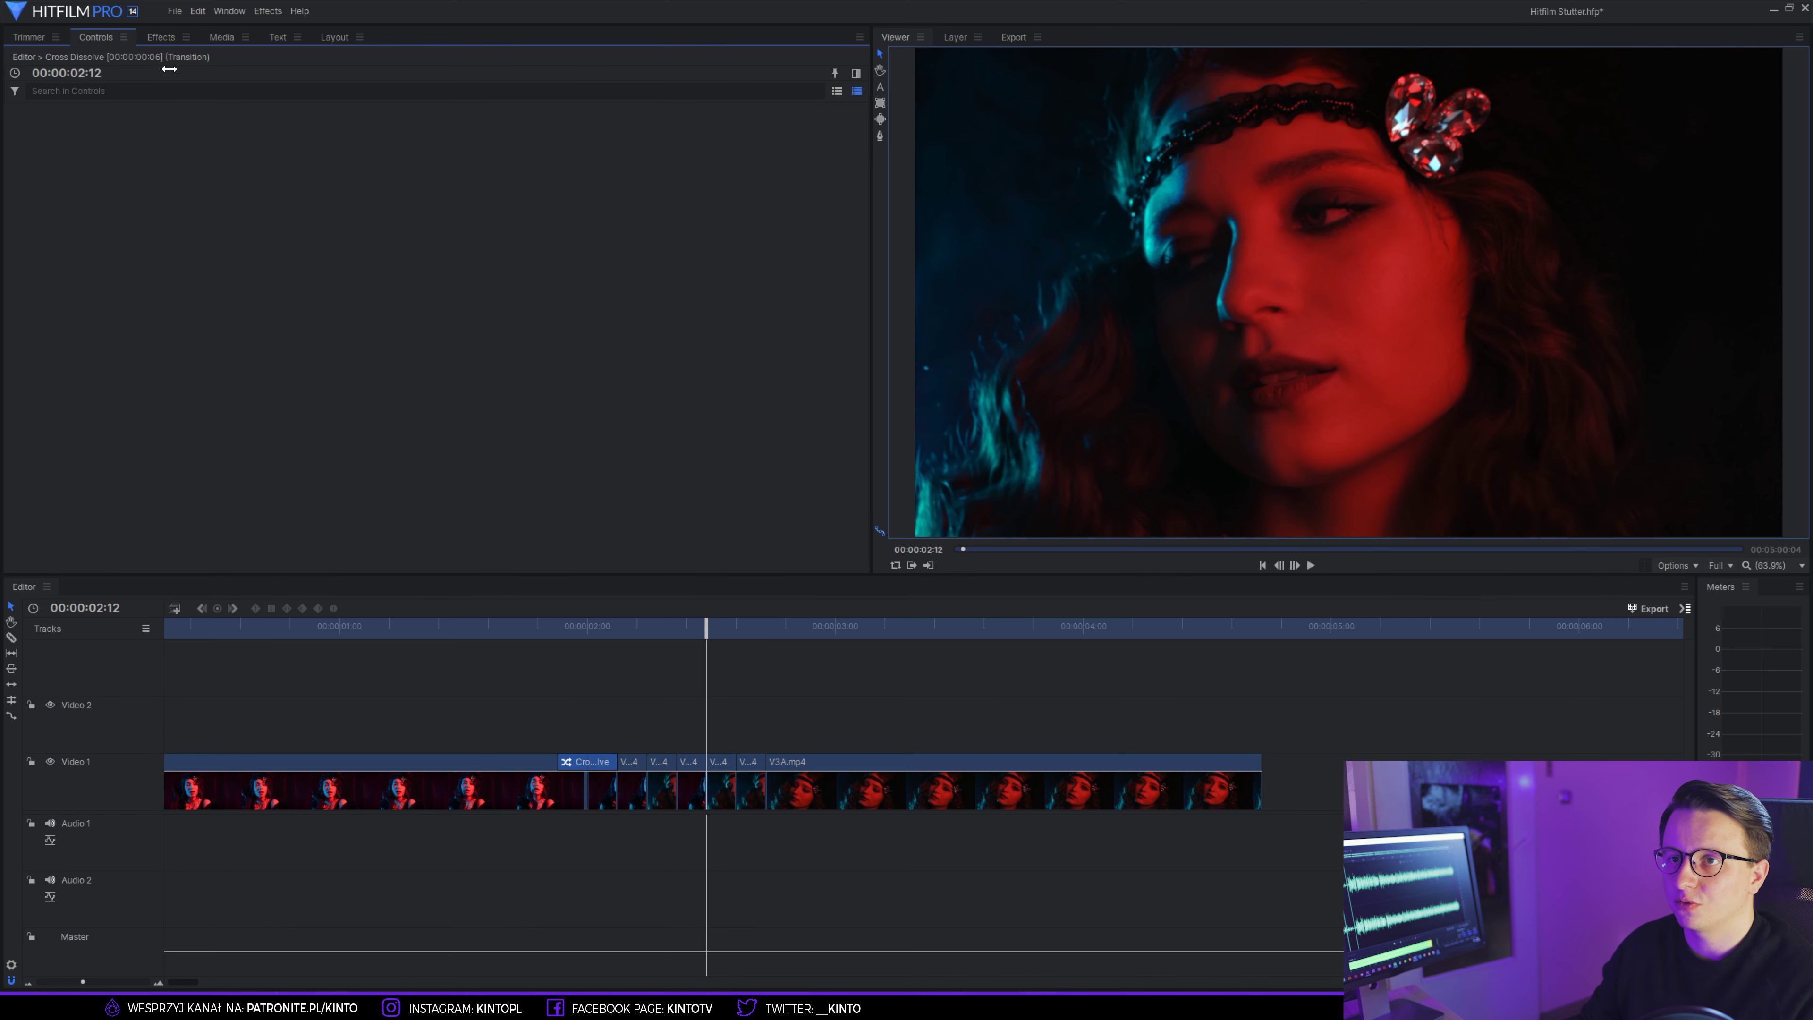
- Add Cross Dissolves at every second following cut, ending with the cut before the long V3A.mp4 clip
left_click(160, 36)
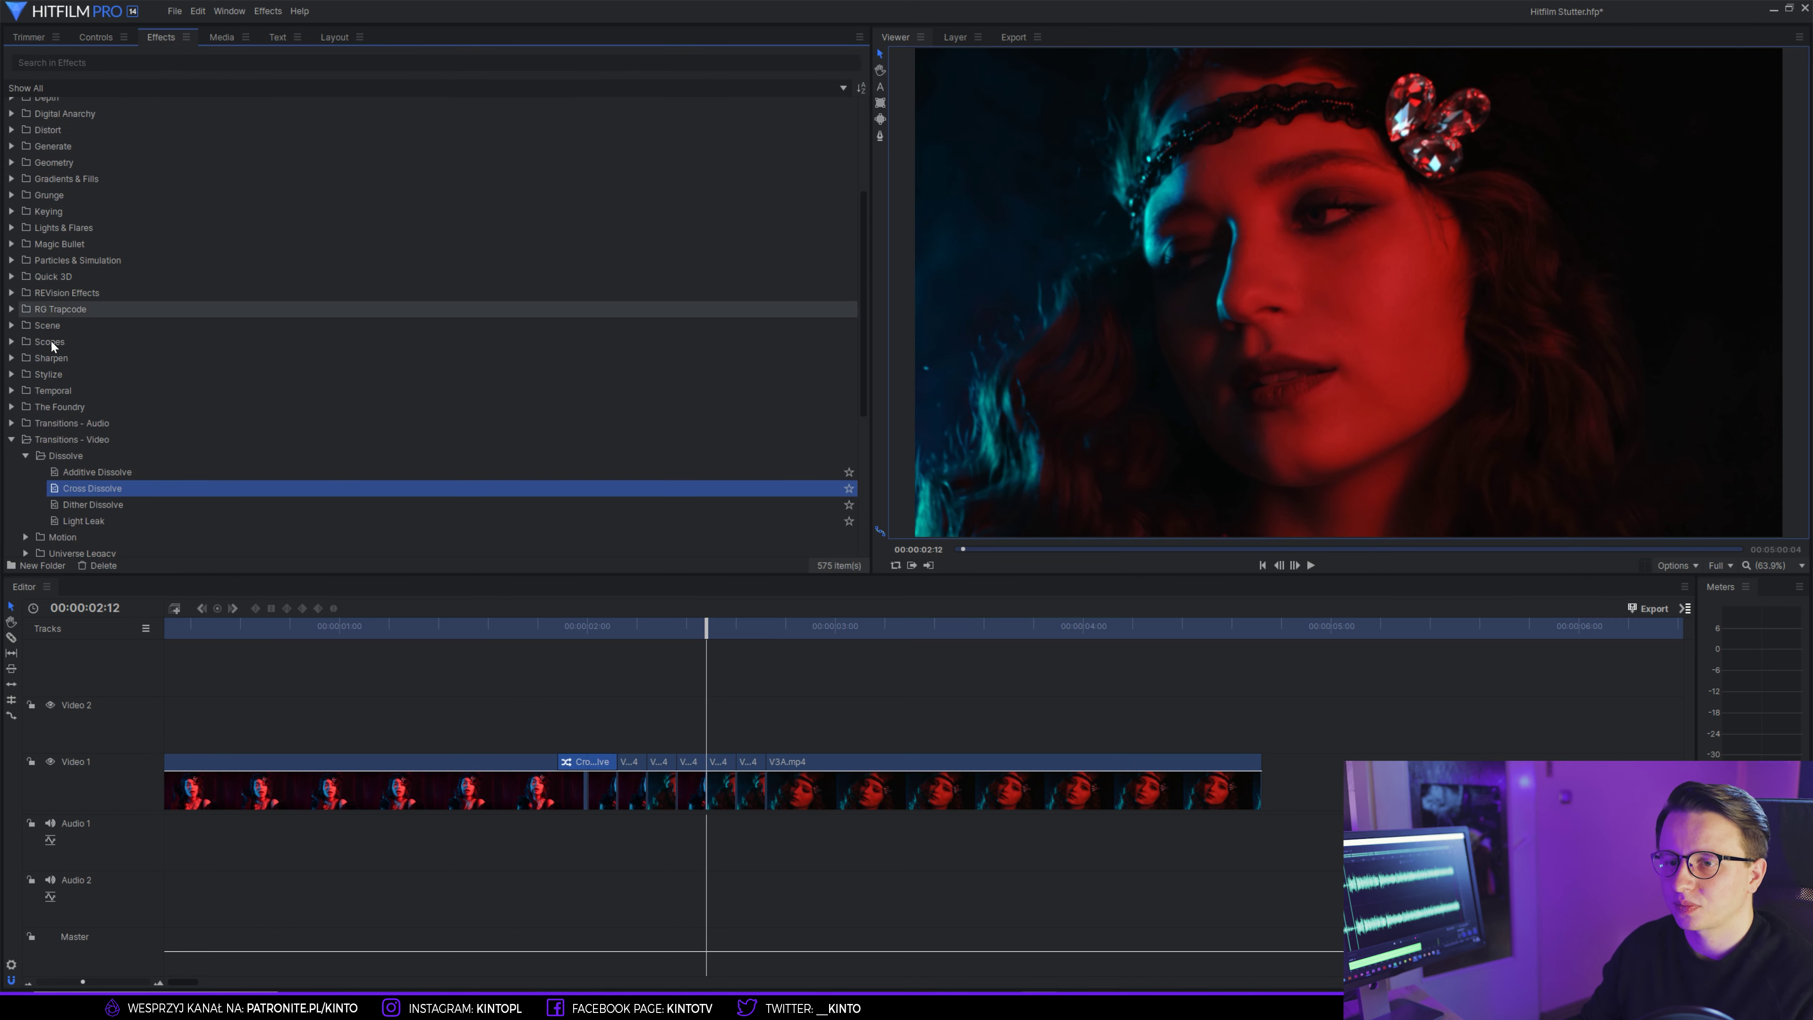
left_click_drag(89, 487, 644, 762)
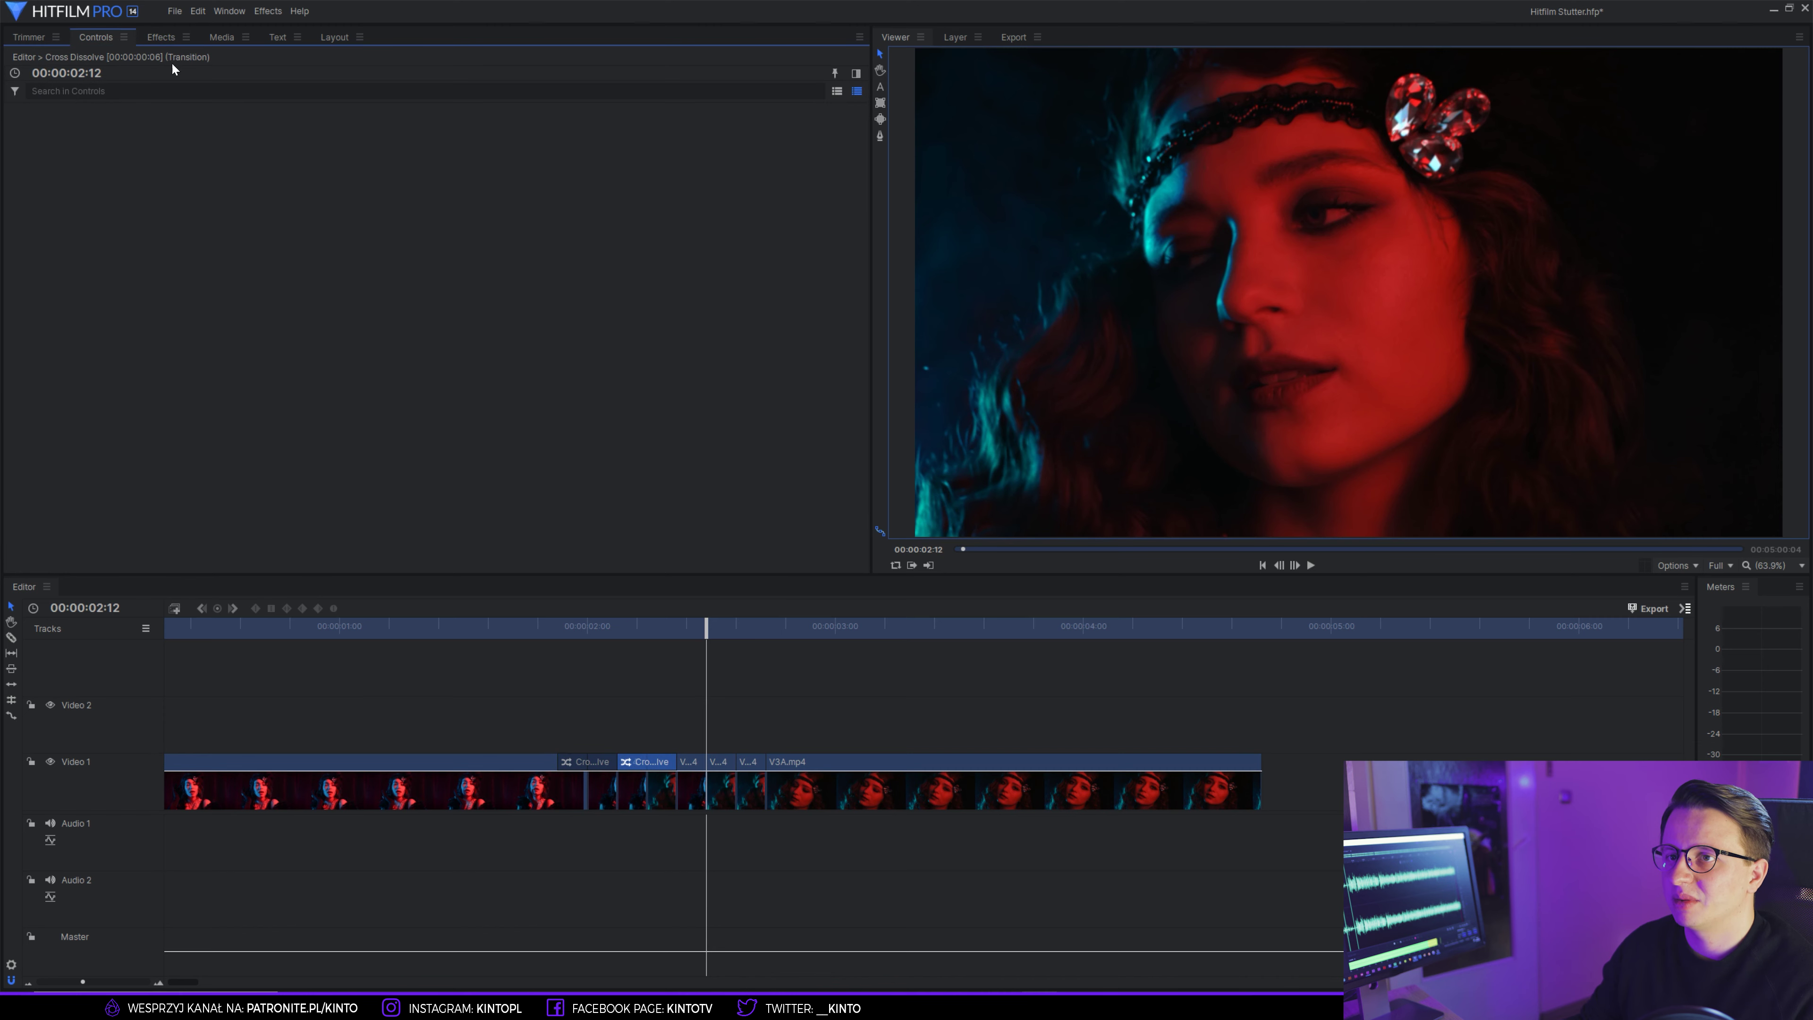
left_click(161, 36)
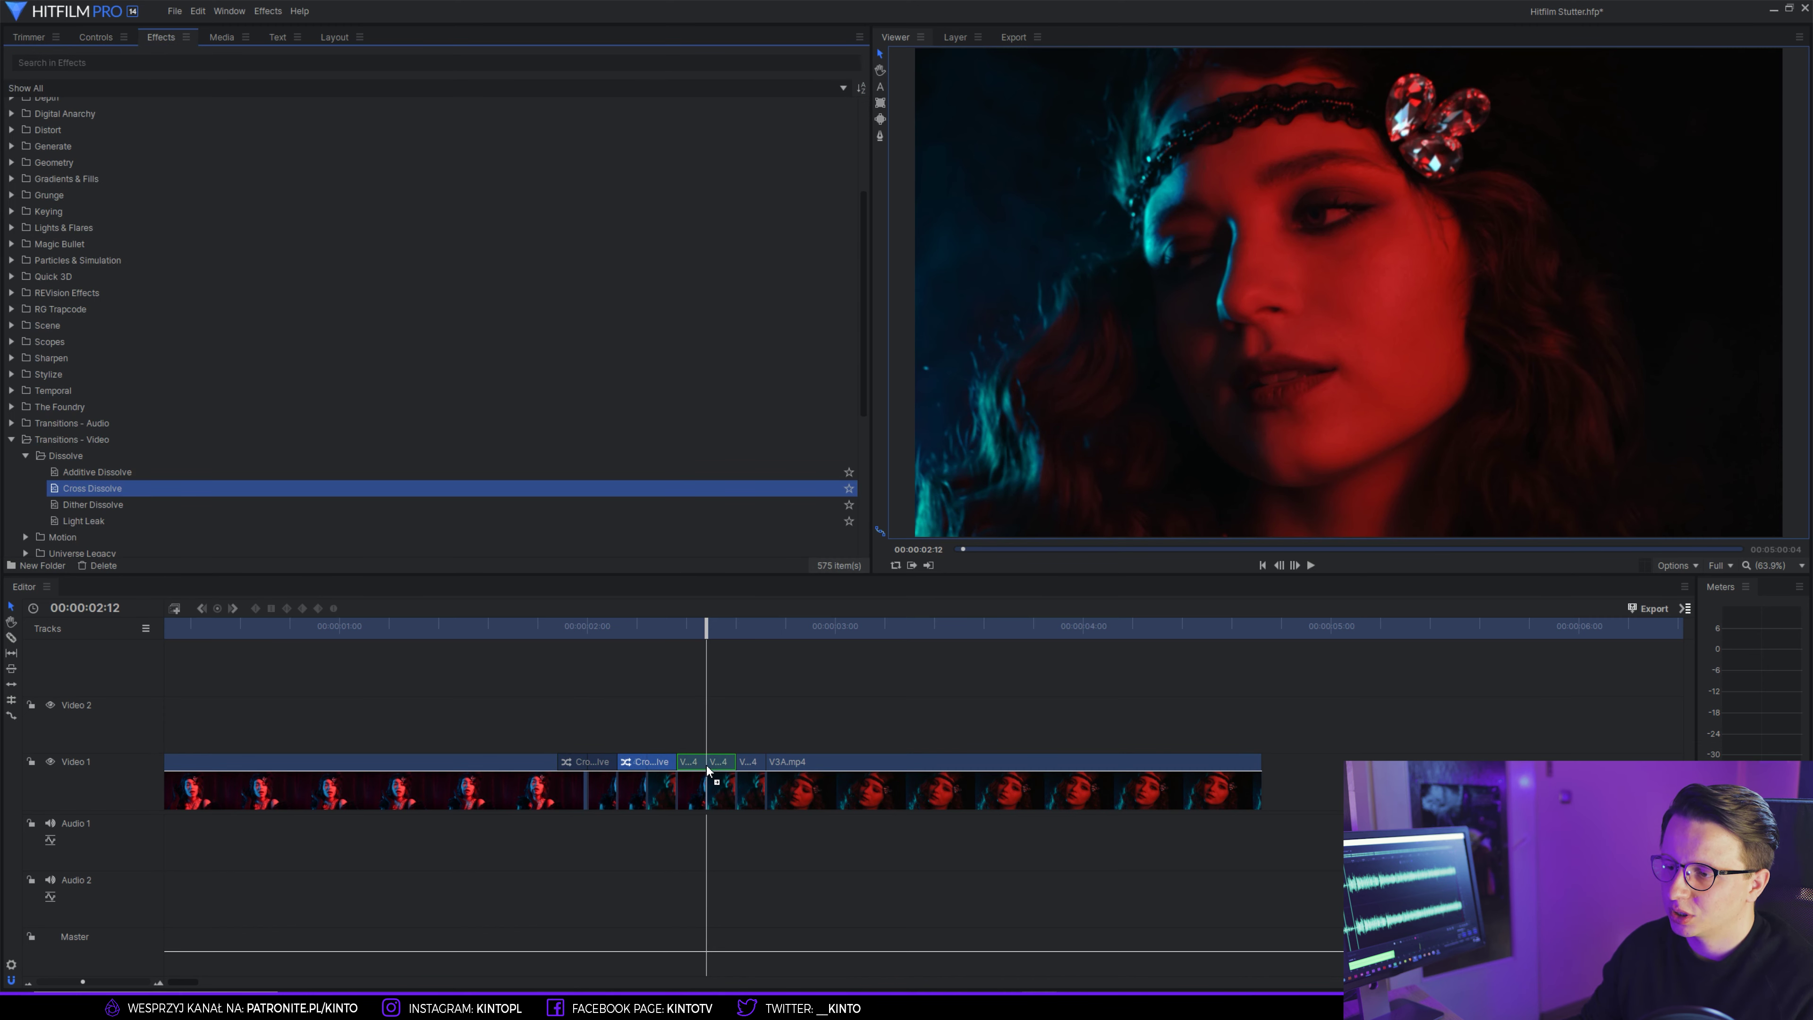
left_click_drag(706, 766, 706, 766)
left_click(161, 36)
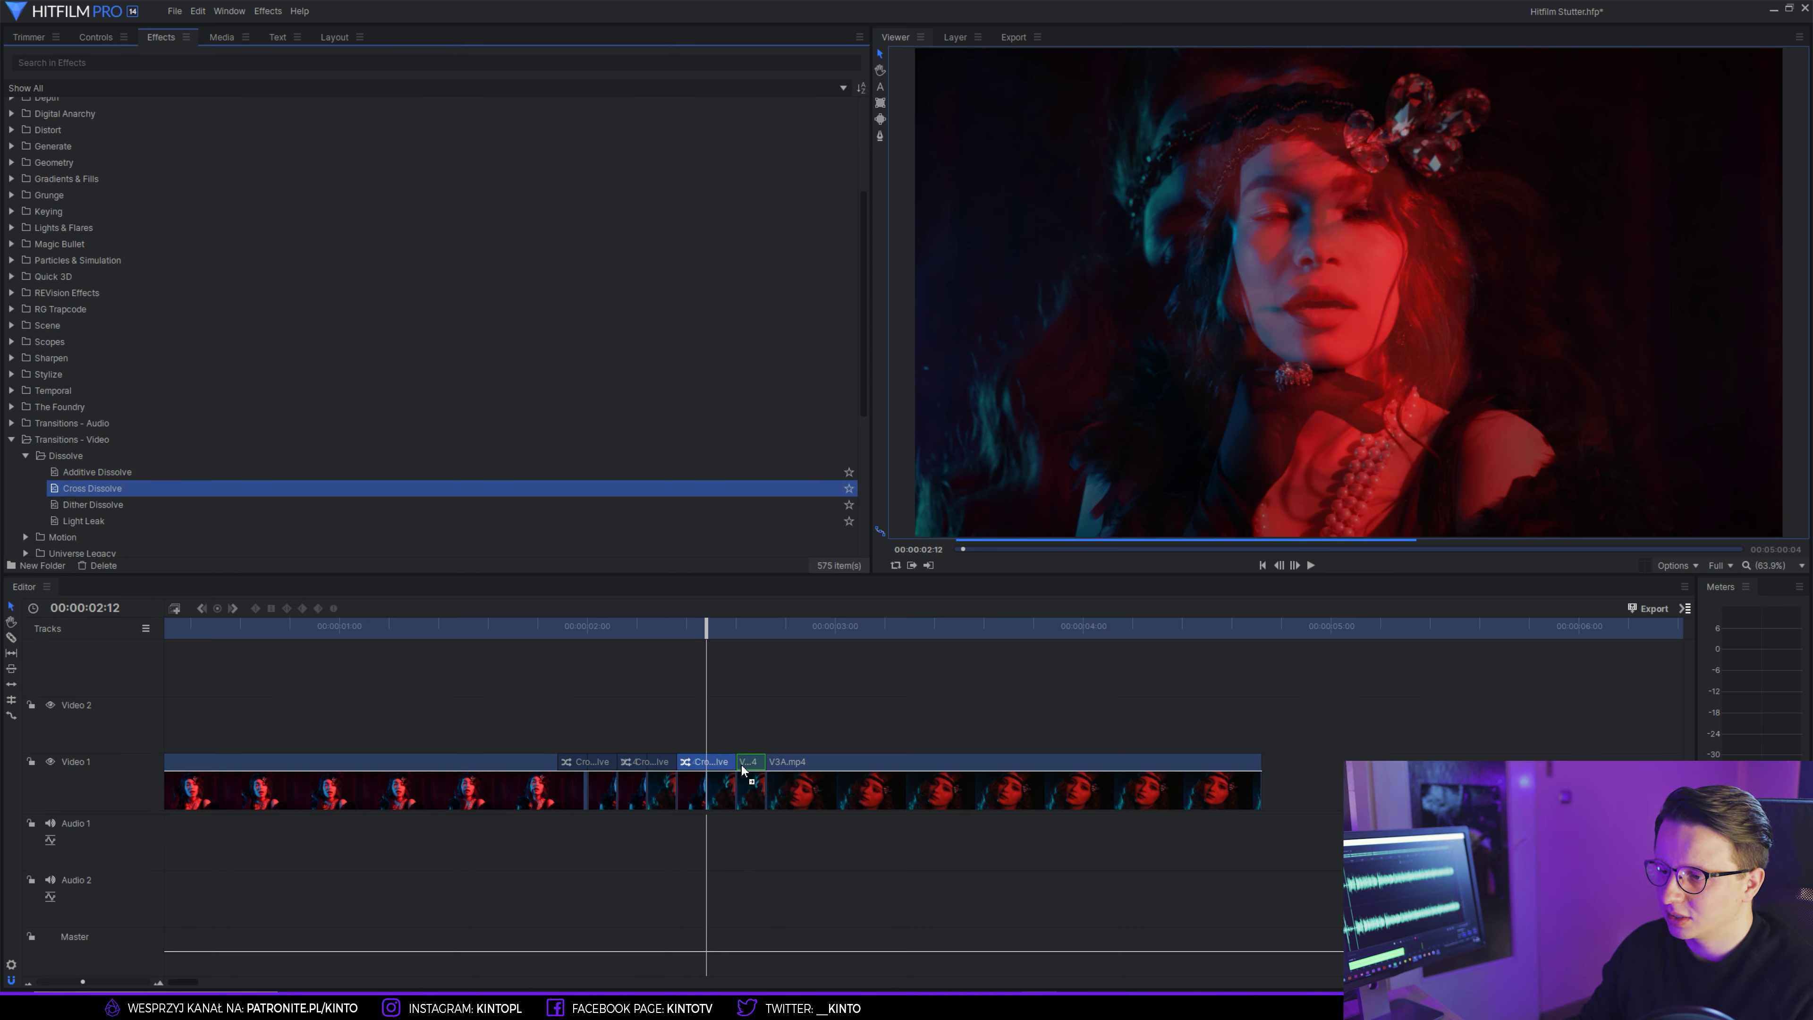
left_click_drag(740, 766, 763, 765)
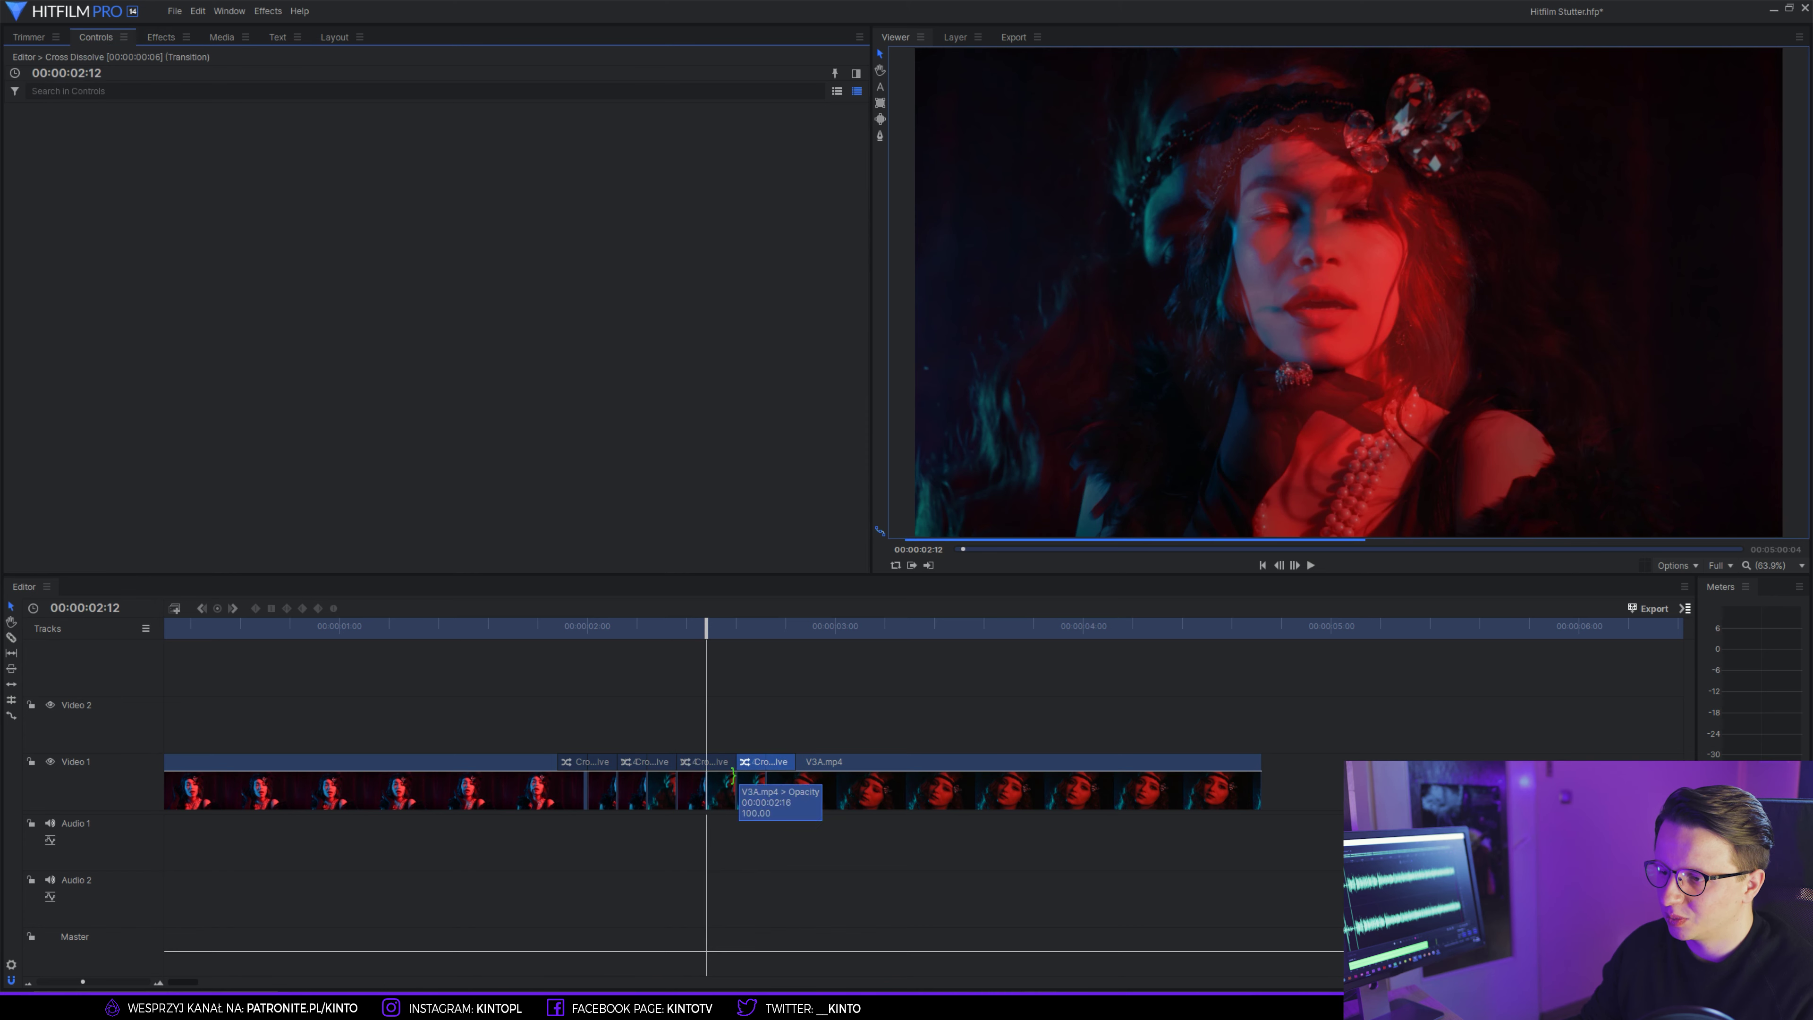
- Shorten the four Cross Dissolves on Video 1 to about two frames each, centred on their cuts
scroll(771, 765, "up", 2)
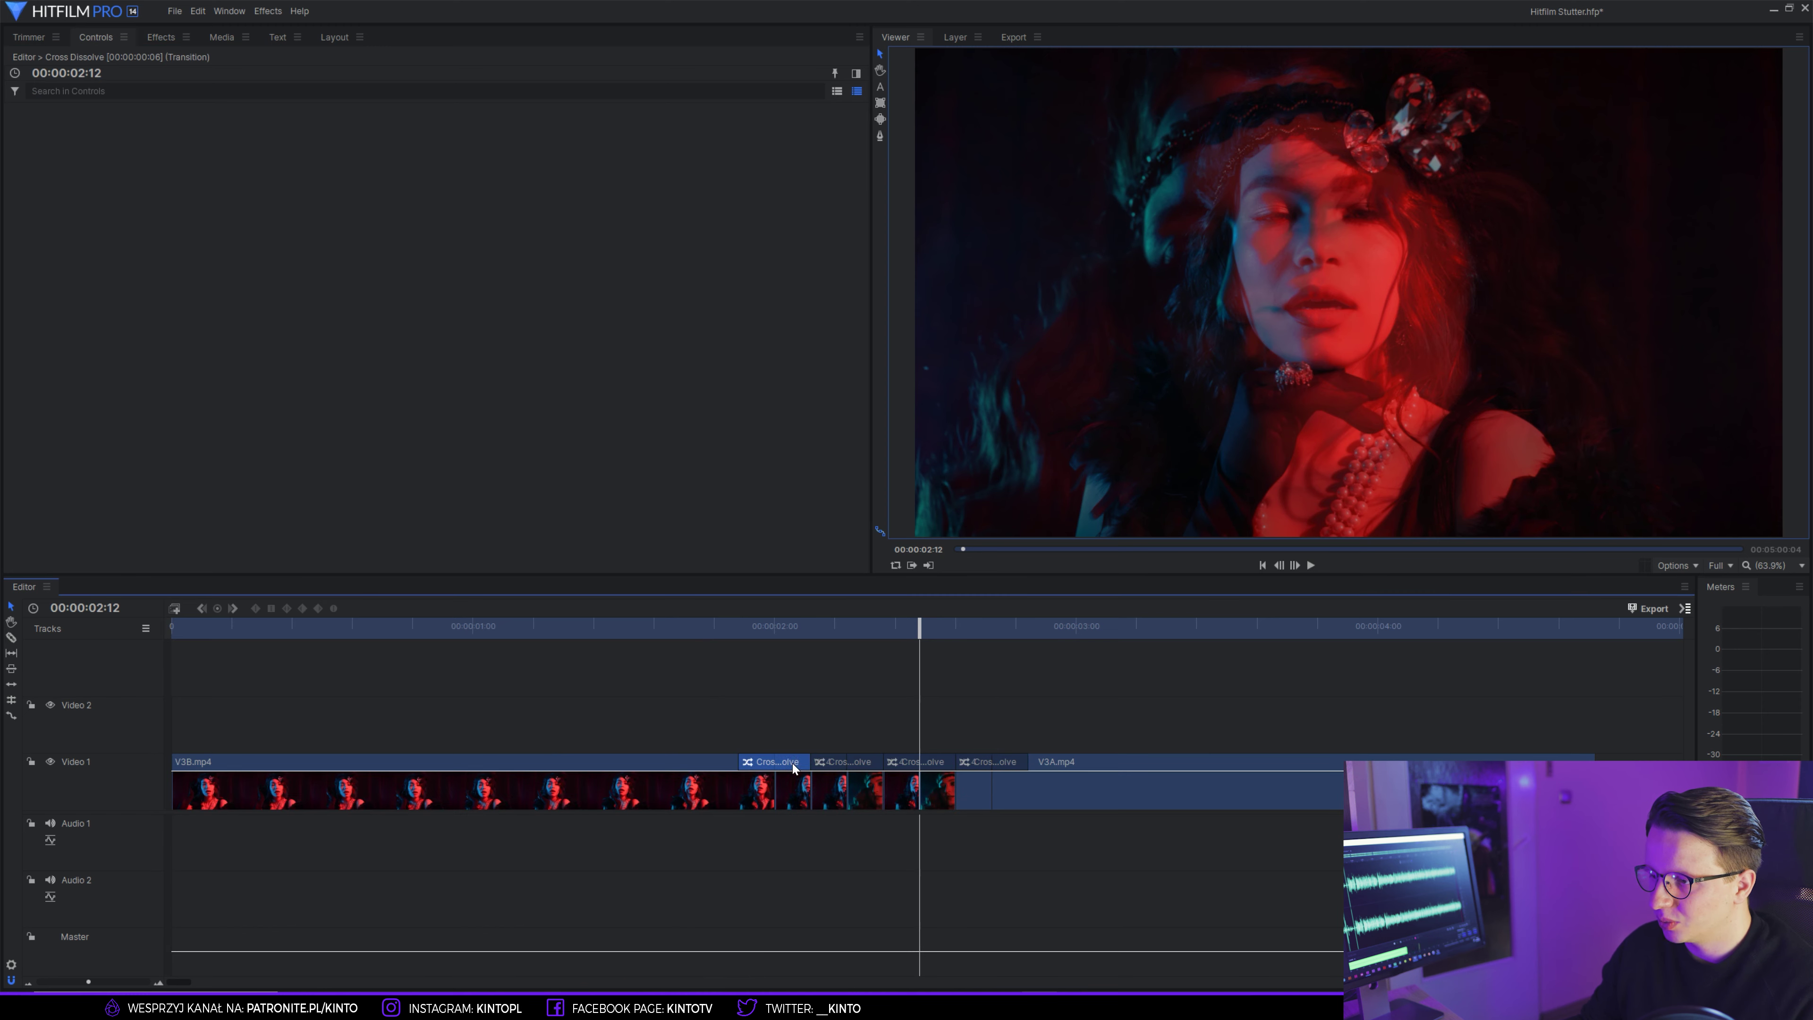
mouse_move(808, 764)
left_mouse_down()
mouse_move(793, 763)
mouse_move(808, 764)
left_mouse_up()
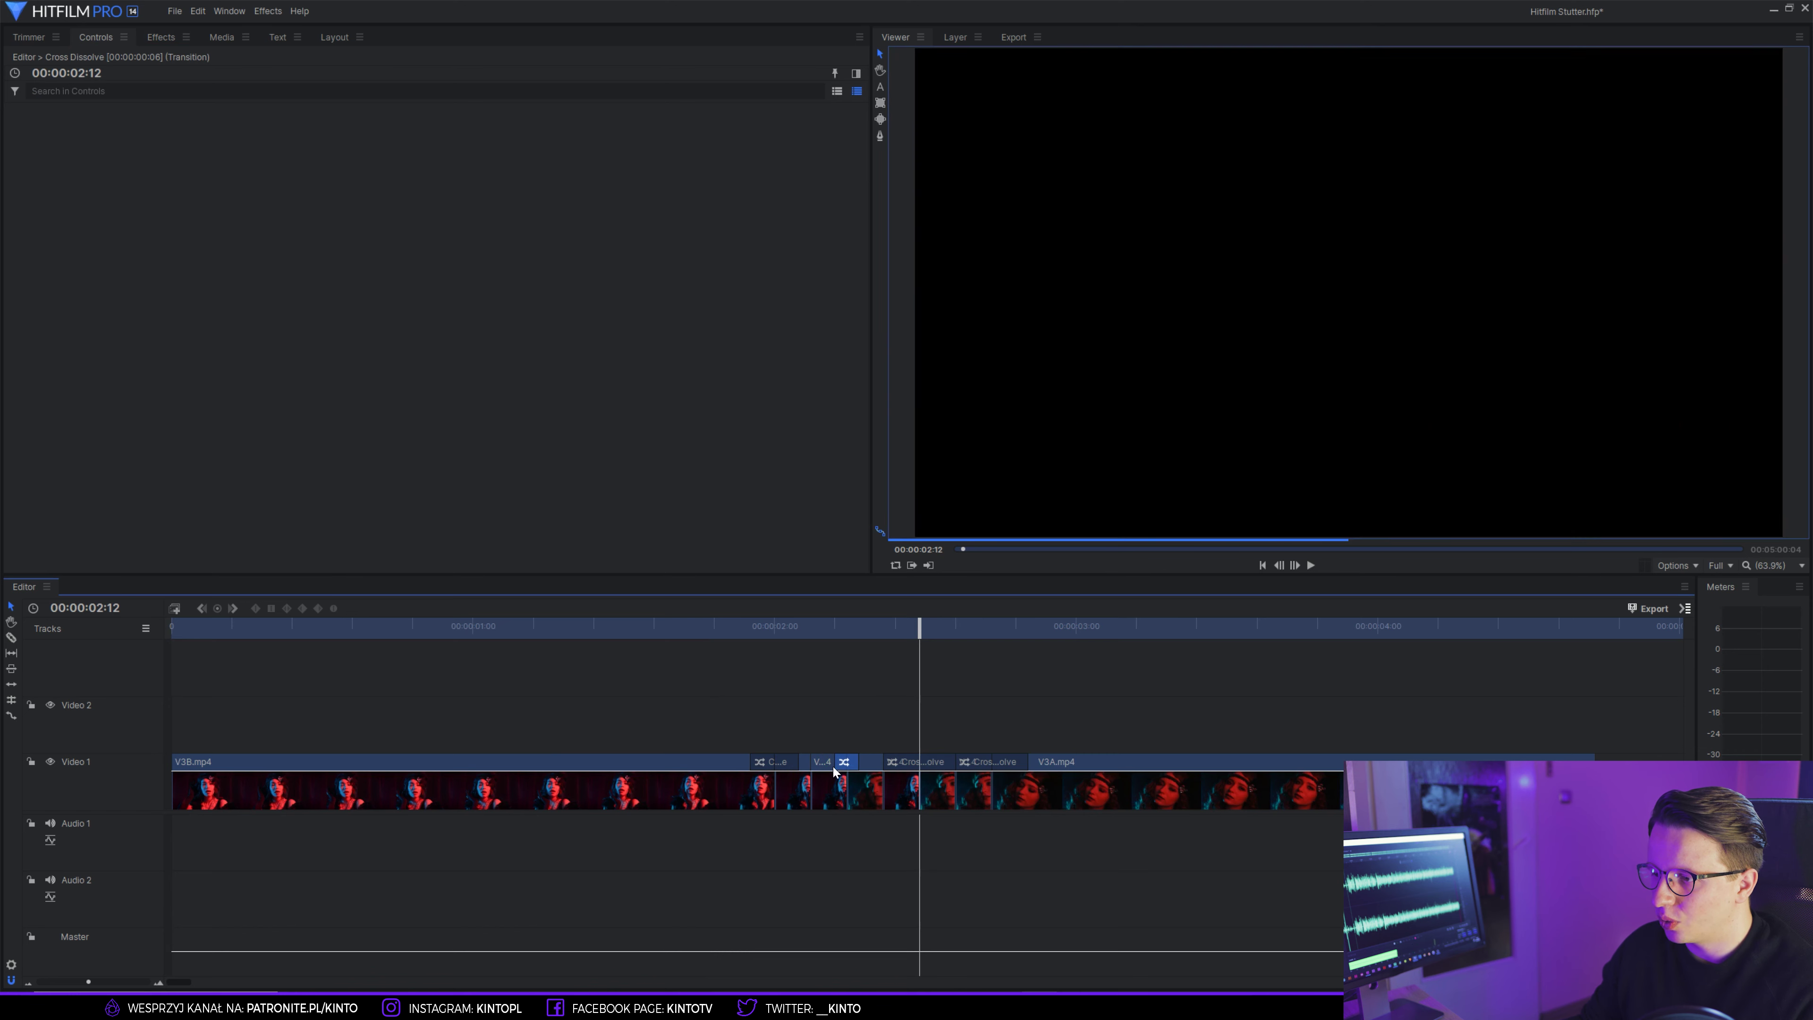
scroll(844, 802, "up", 1)
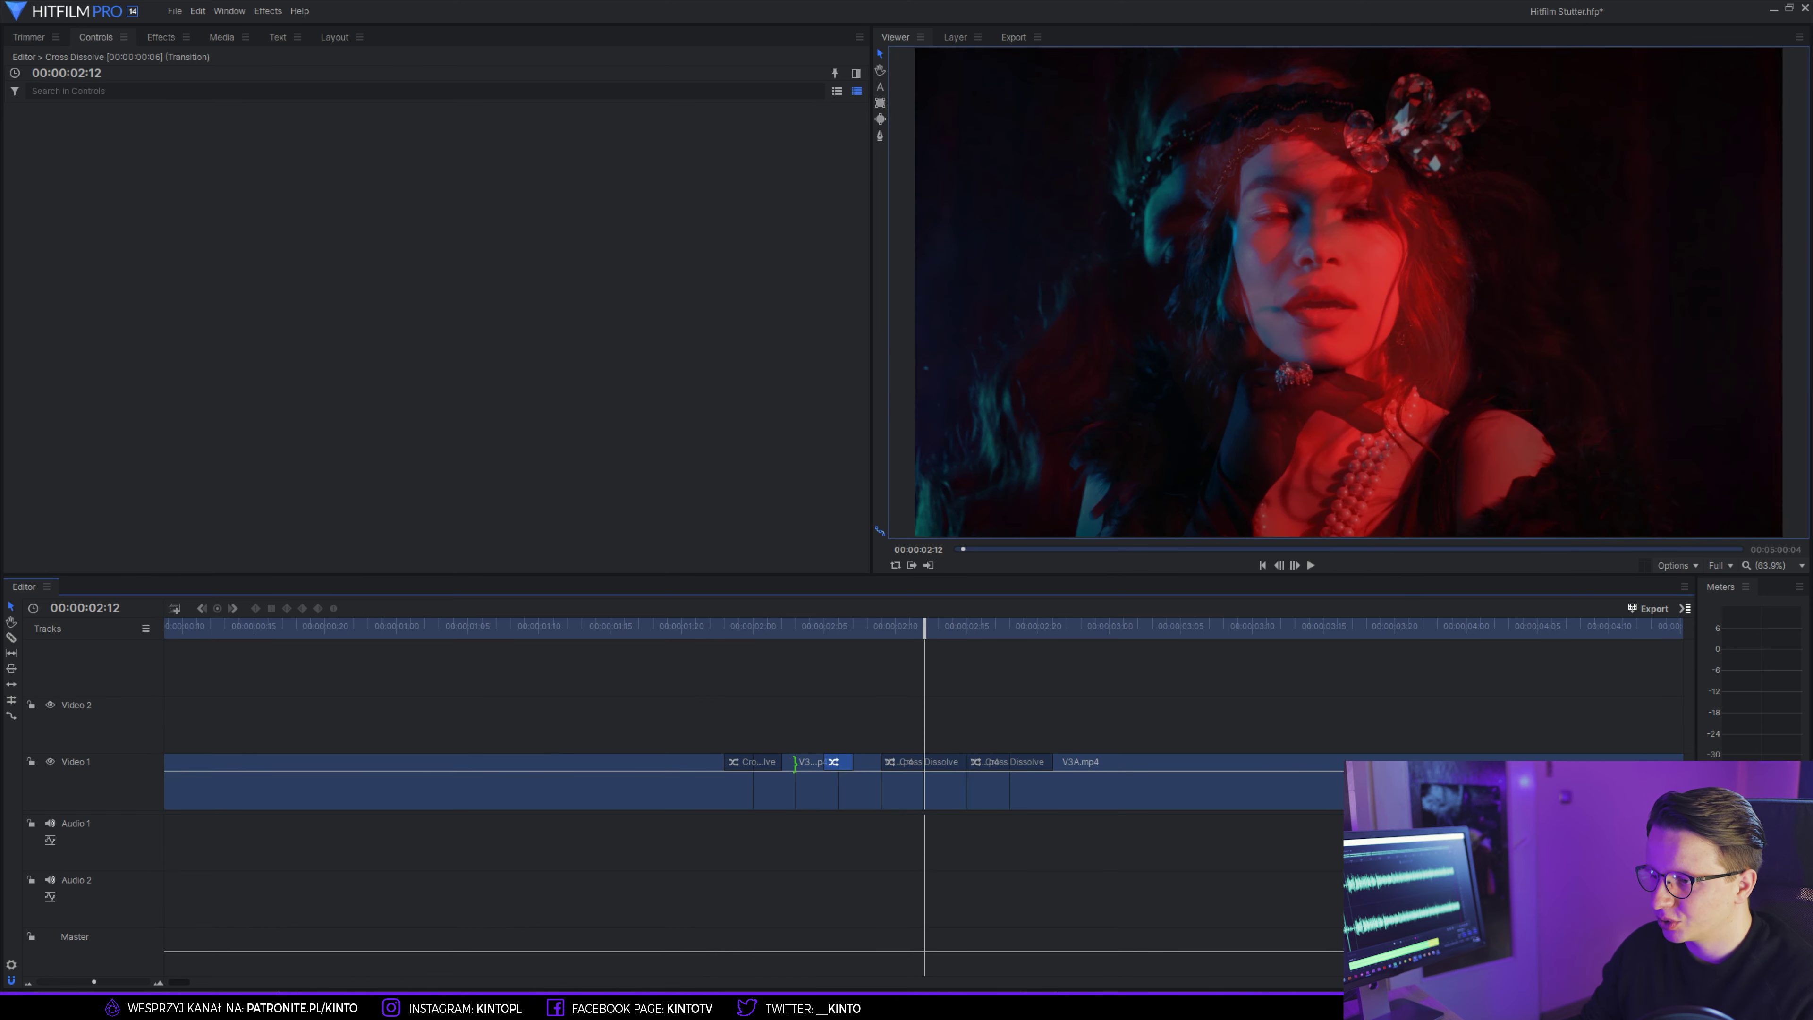
left_click_drag(781, 763, 770, 762)
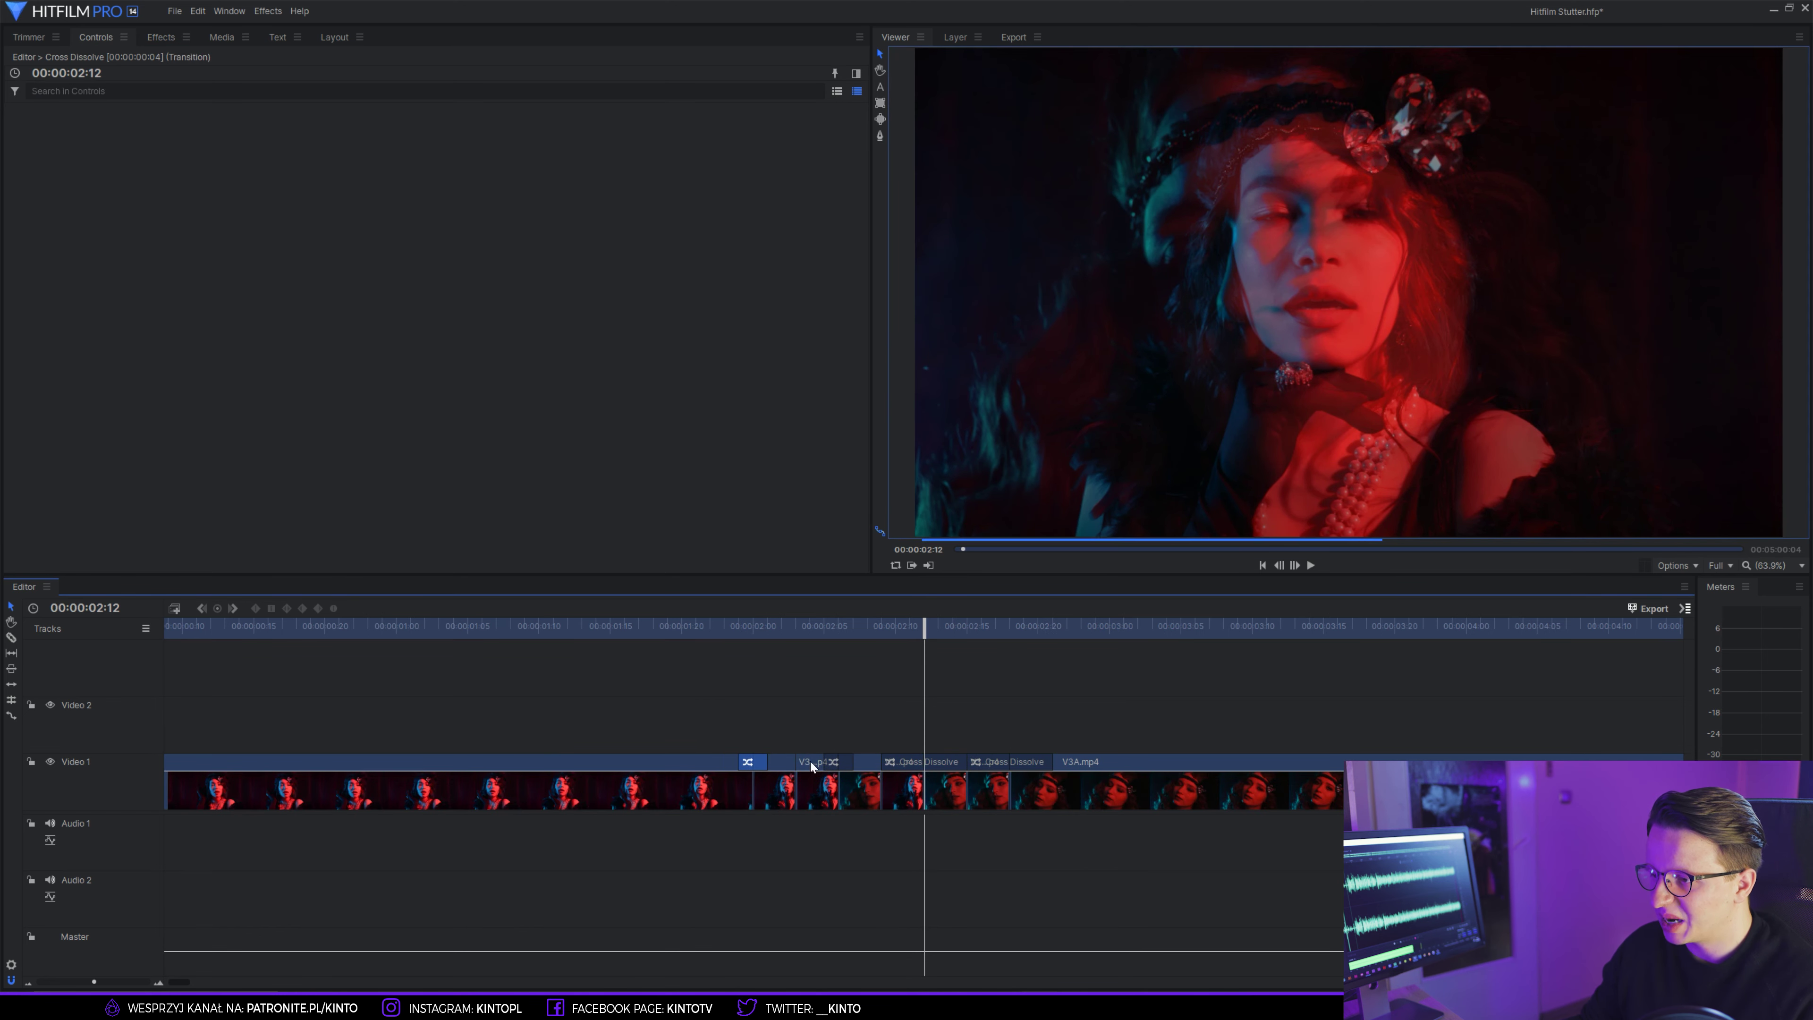
left_click(875, 762)
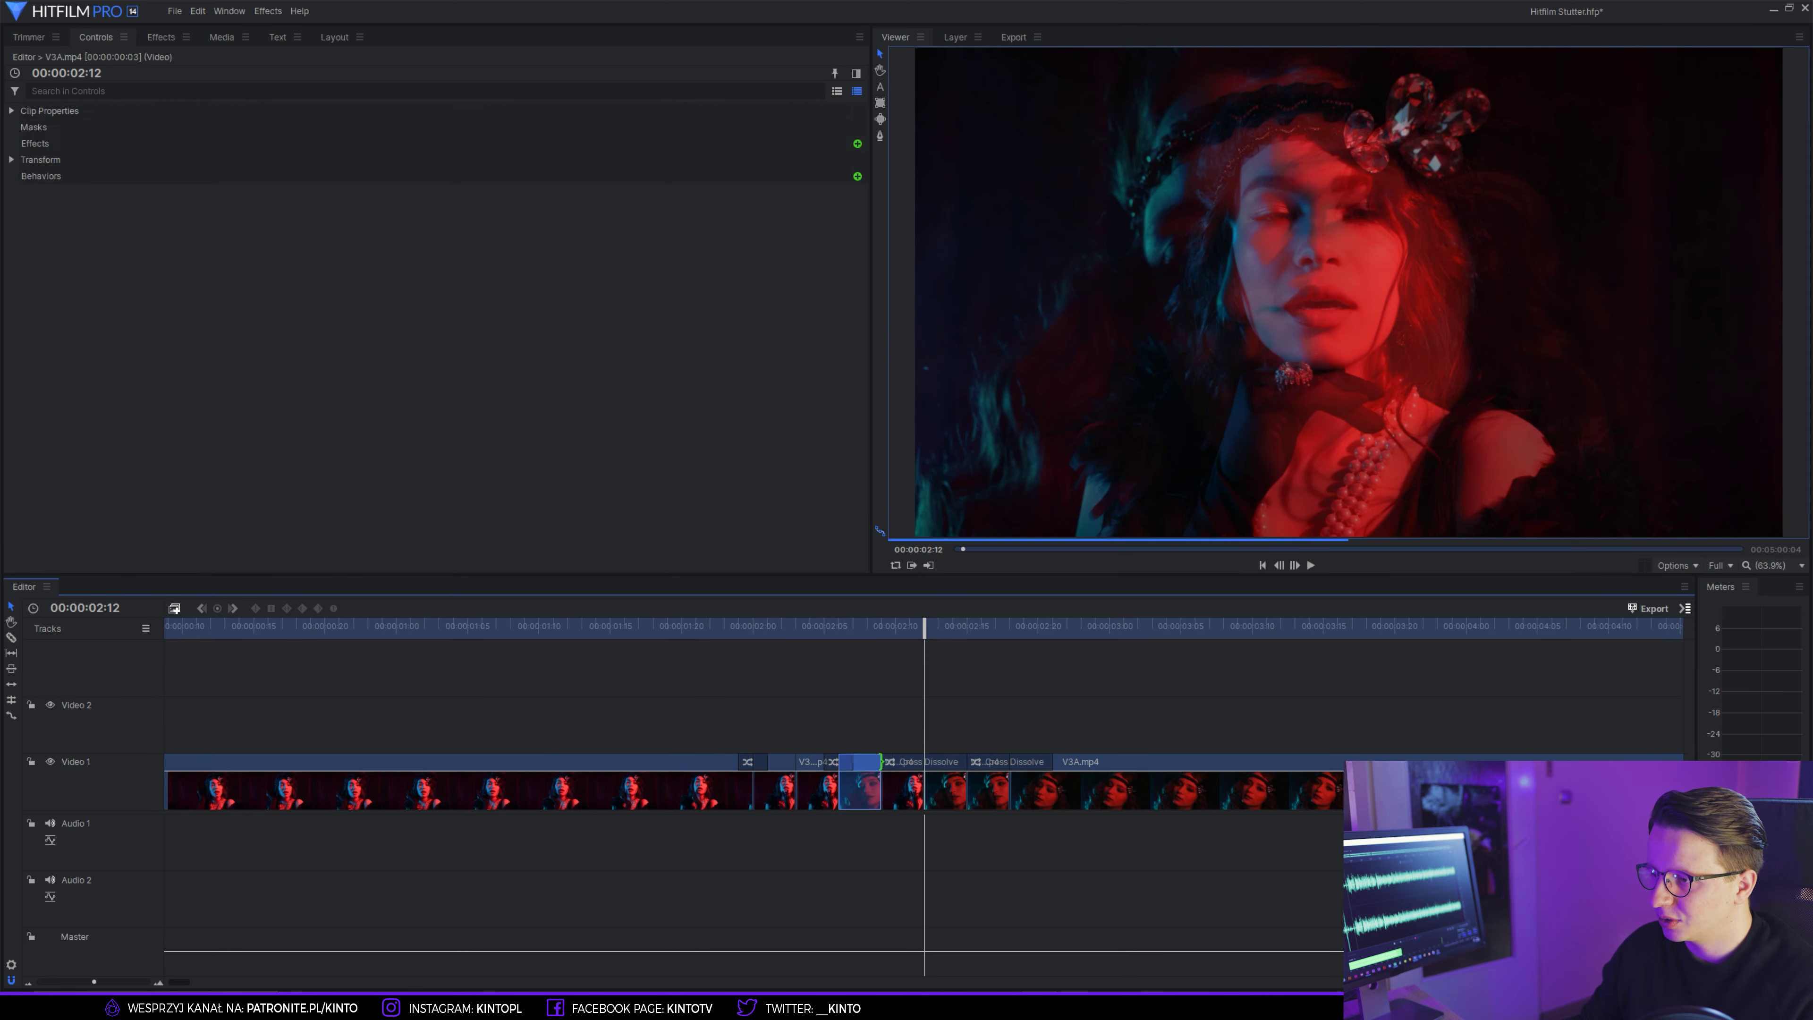
left_click(891, 763)
left_click_drag(883, 763, 997, 762)
left_click(1013, 762)
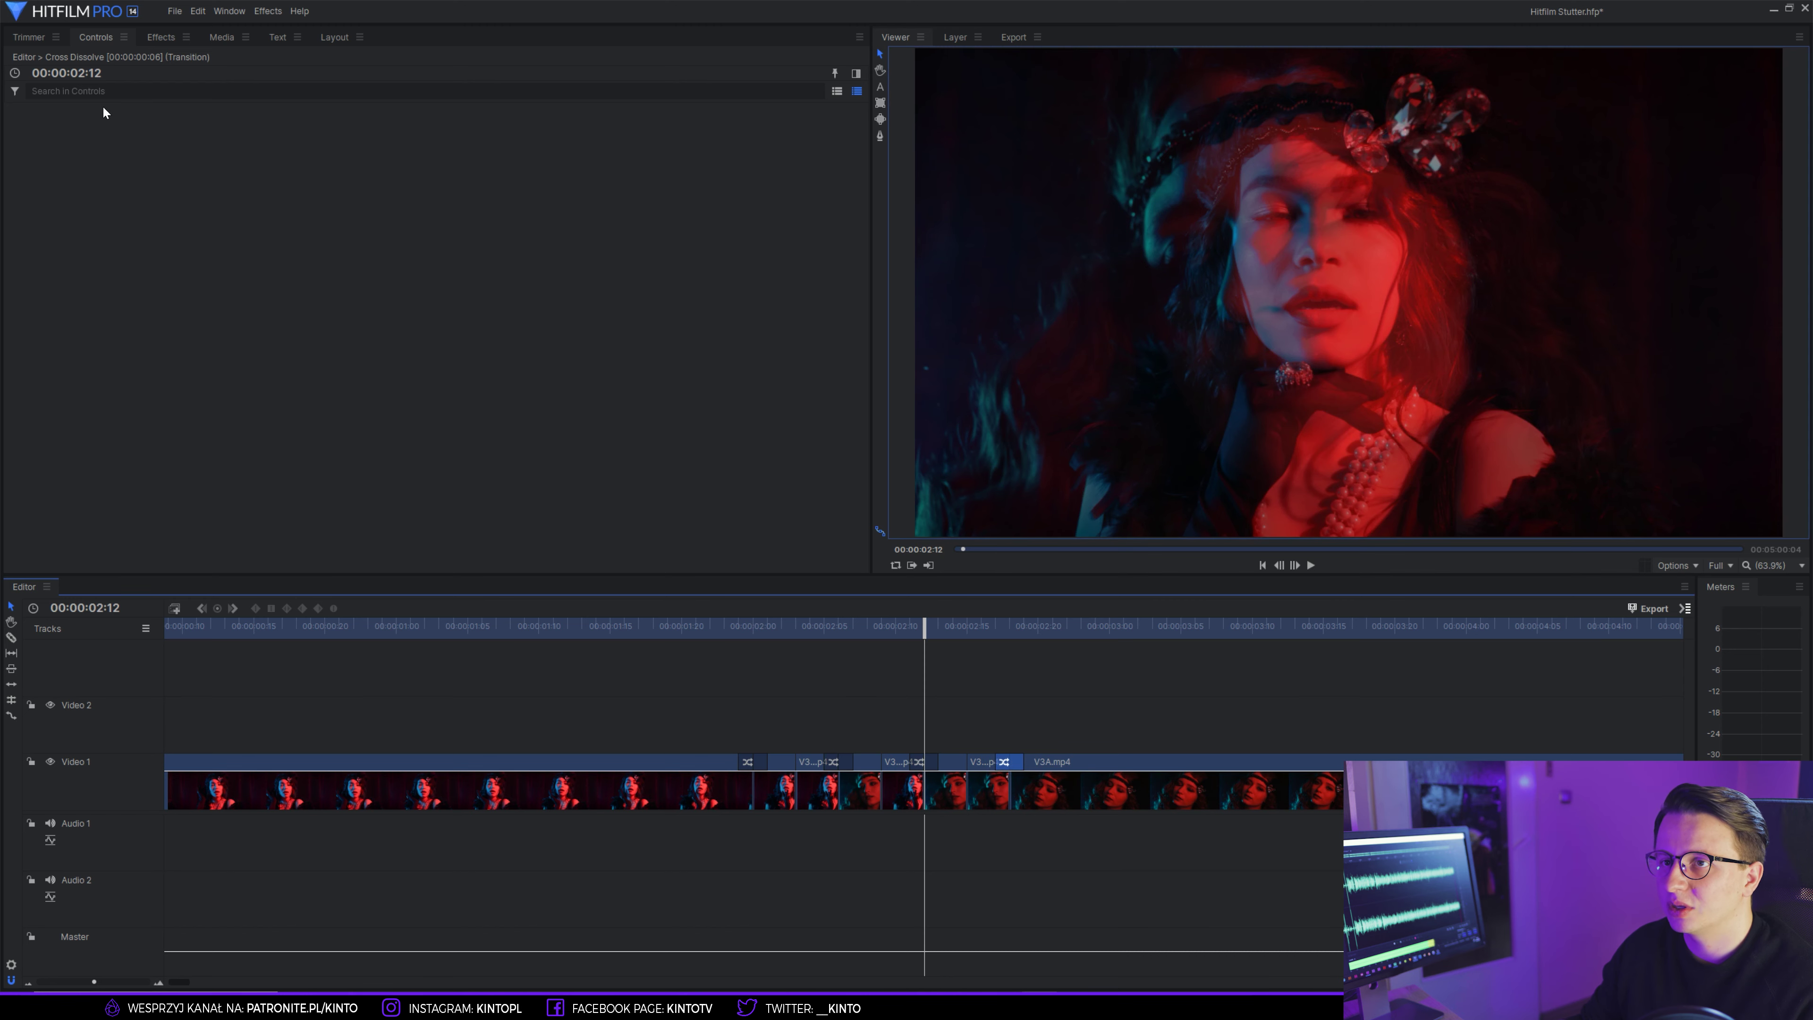
- Add Cross Dissolves at the three remaining cuts between the short pieces and shorten them to about two frames each
left_click(160, 37)
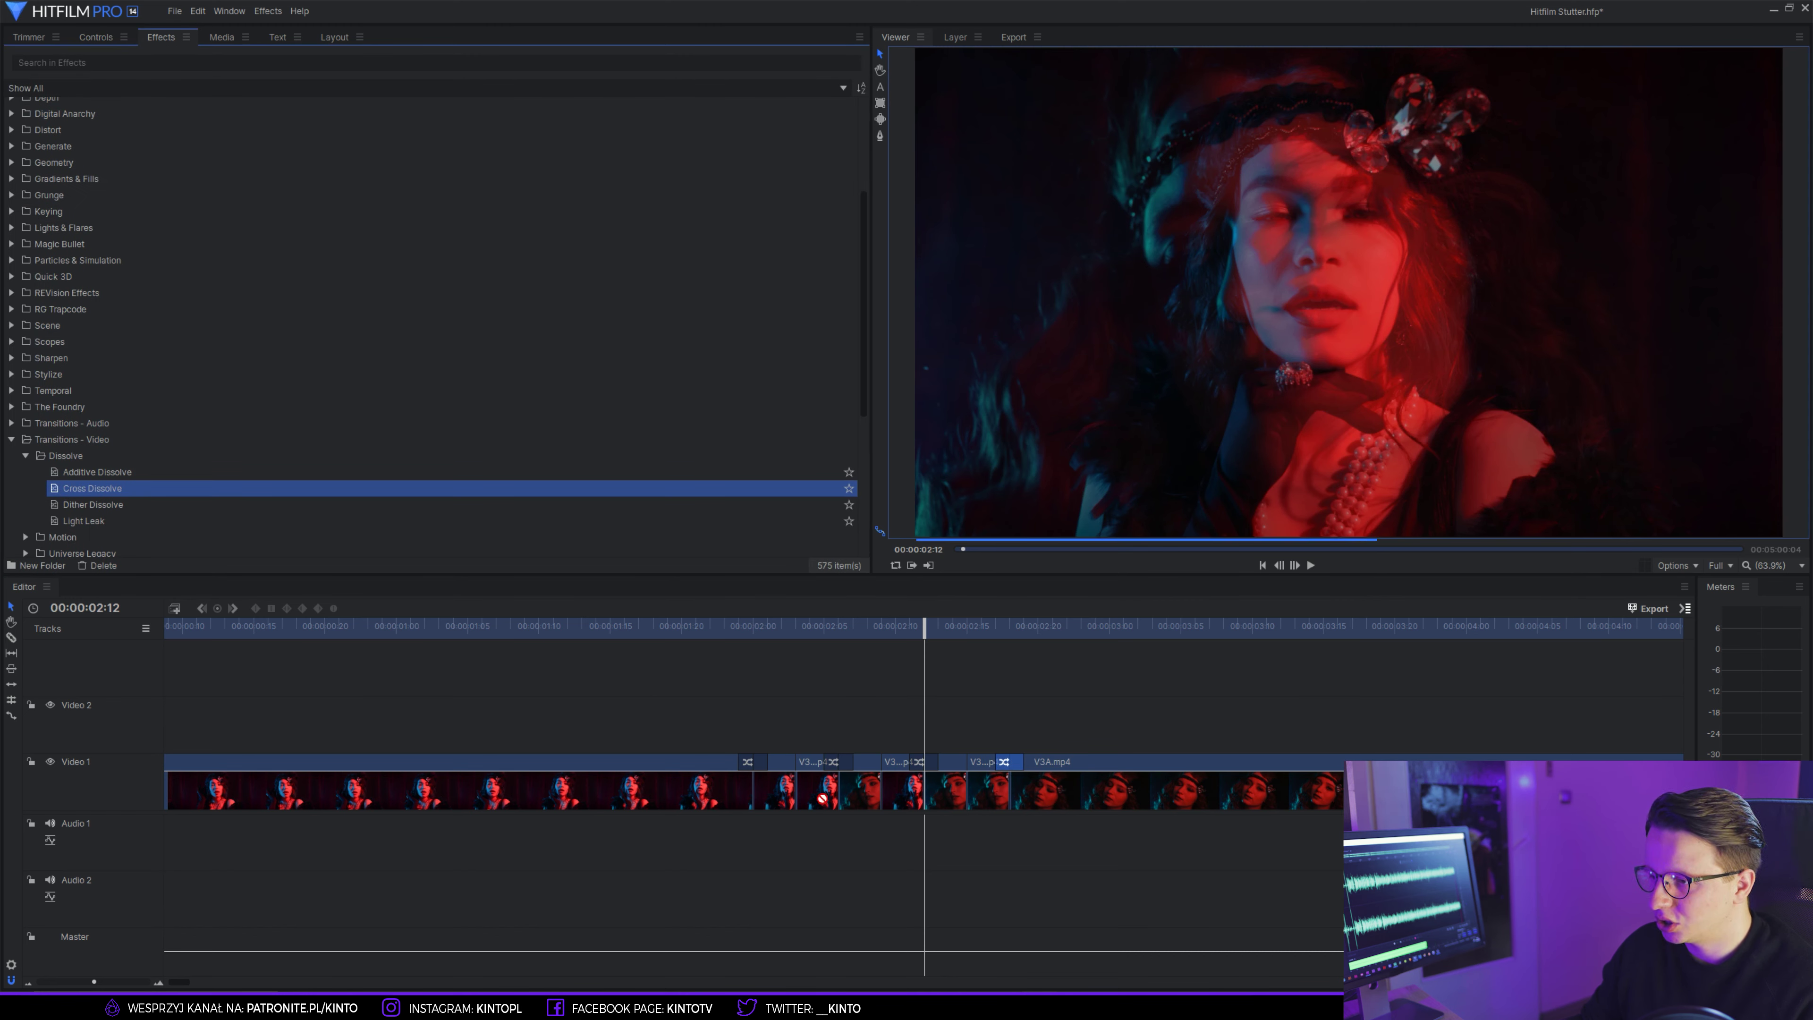
left_click_drag(801, 768, 798, 766)
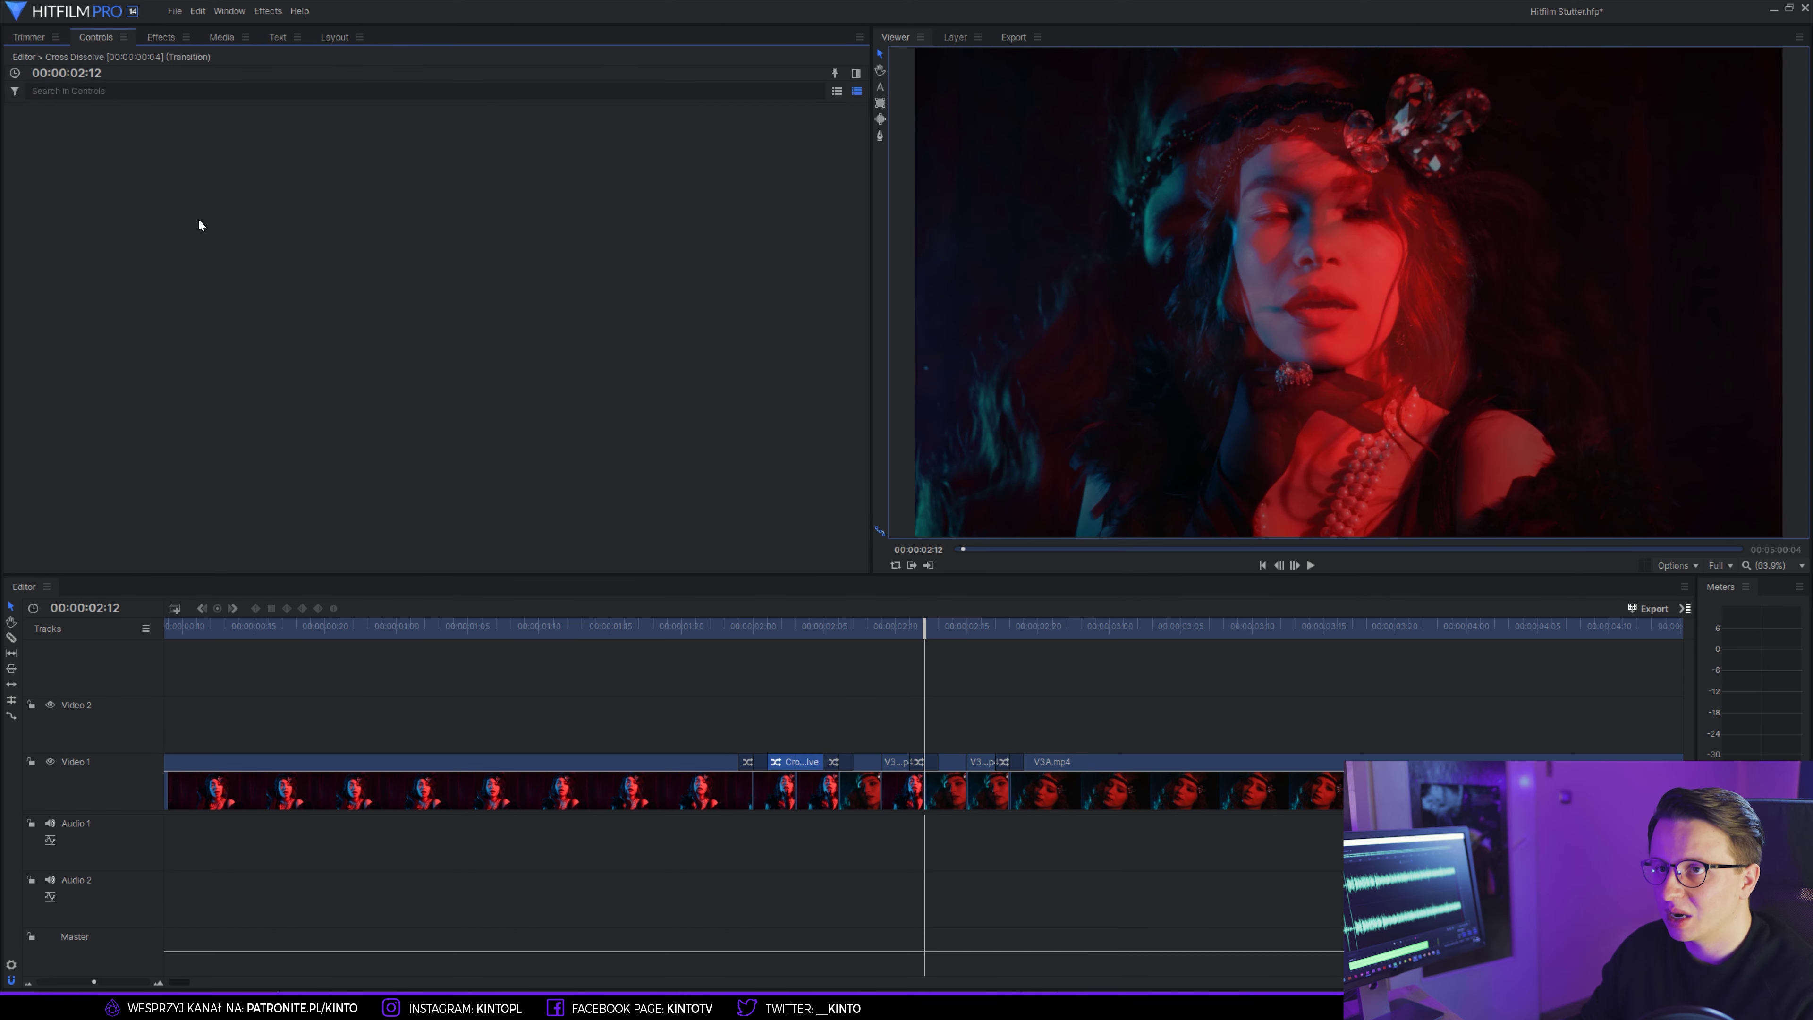
left_click(160, 37)
left_click_drag(86, 493, 885, 766)
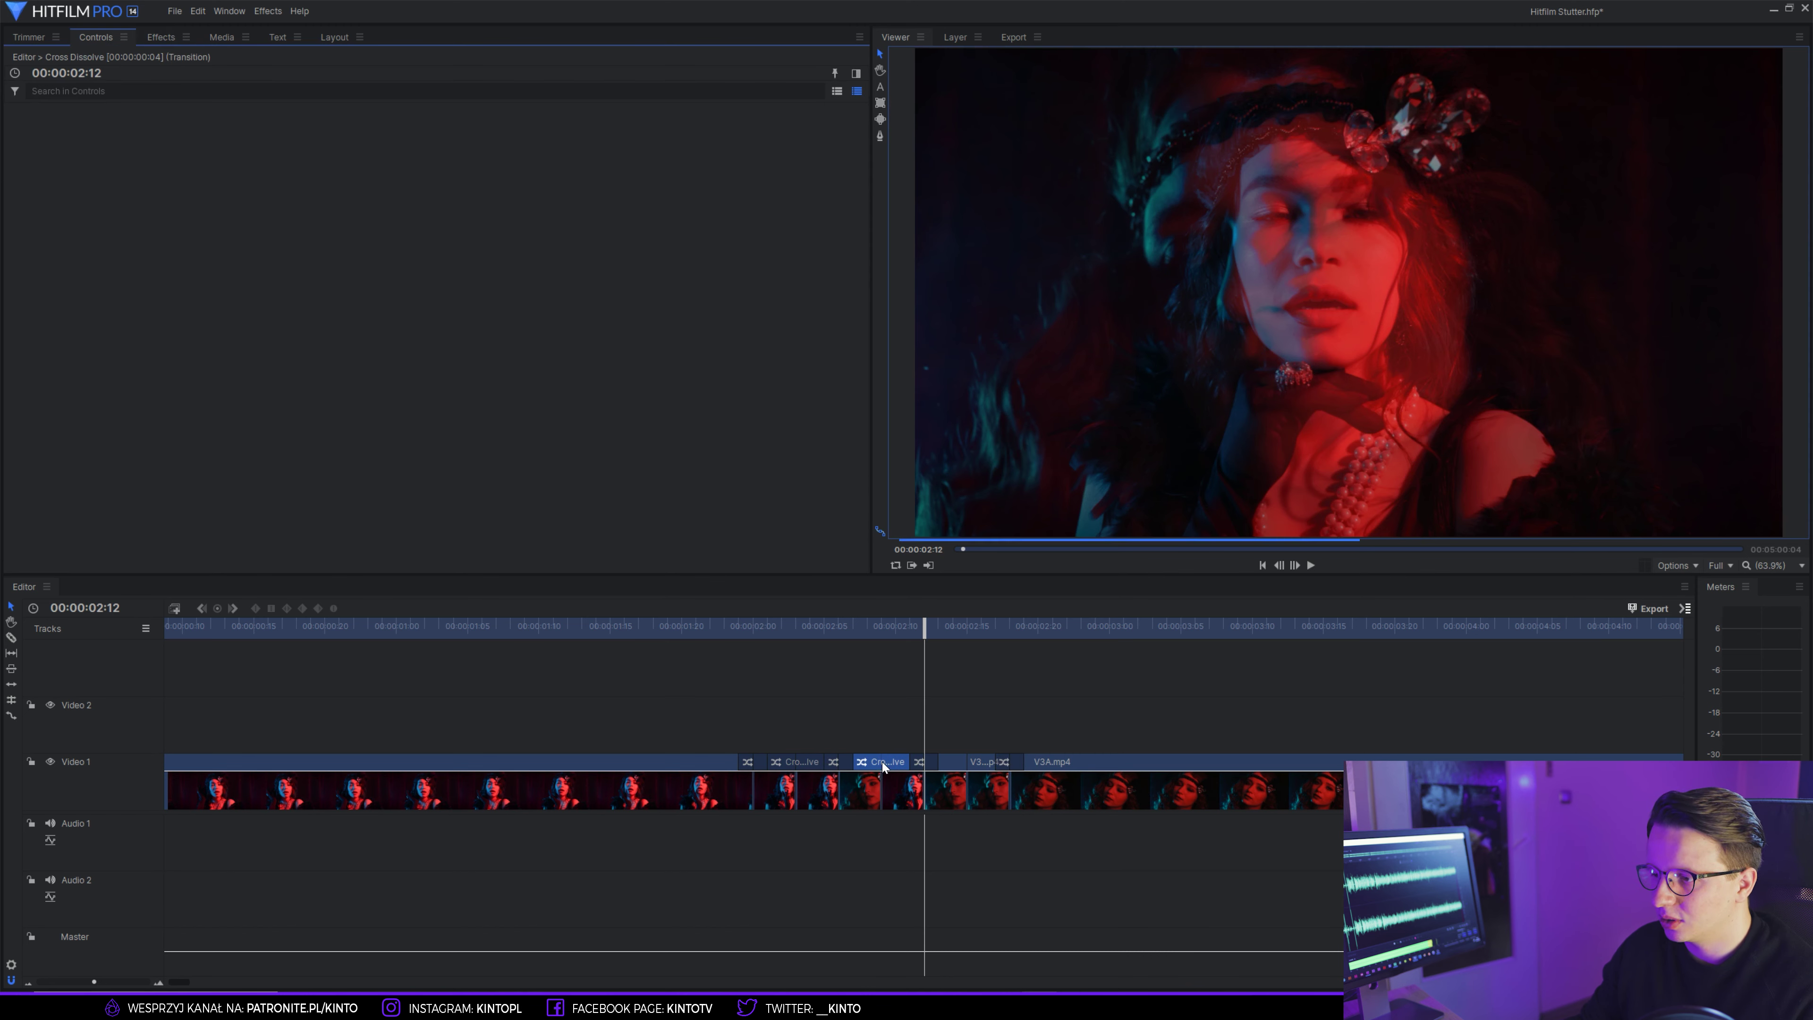
left_click(160, 36)
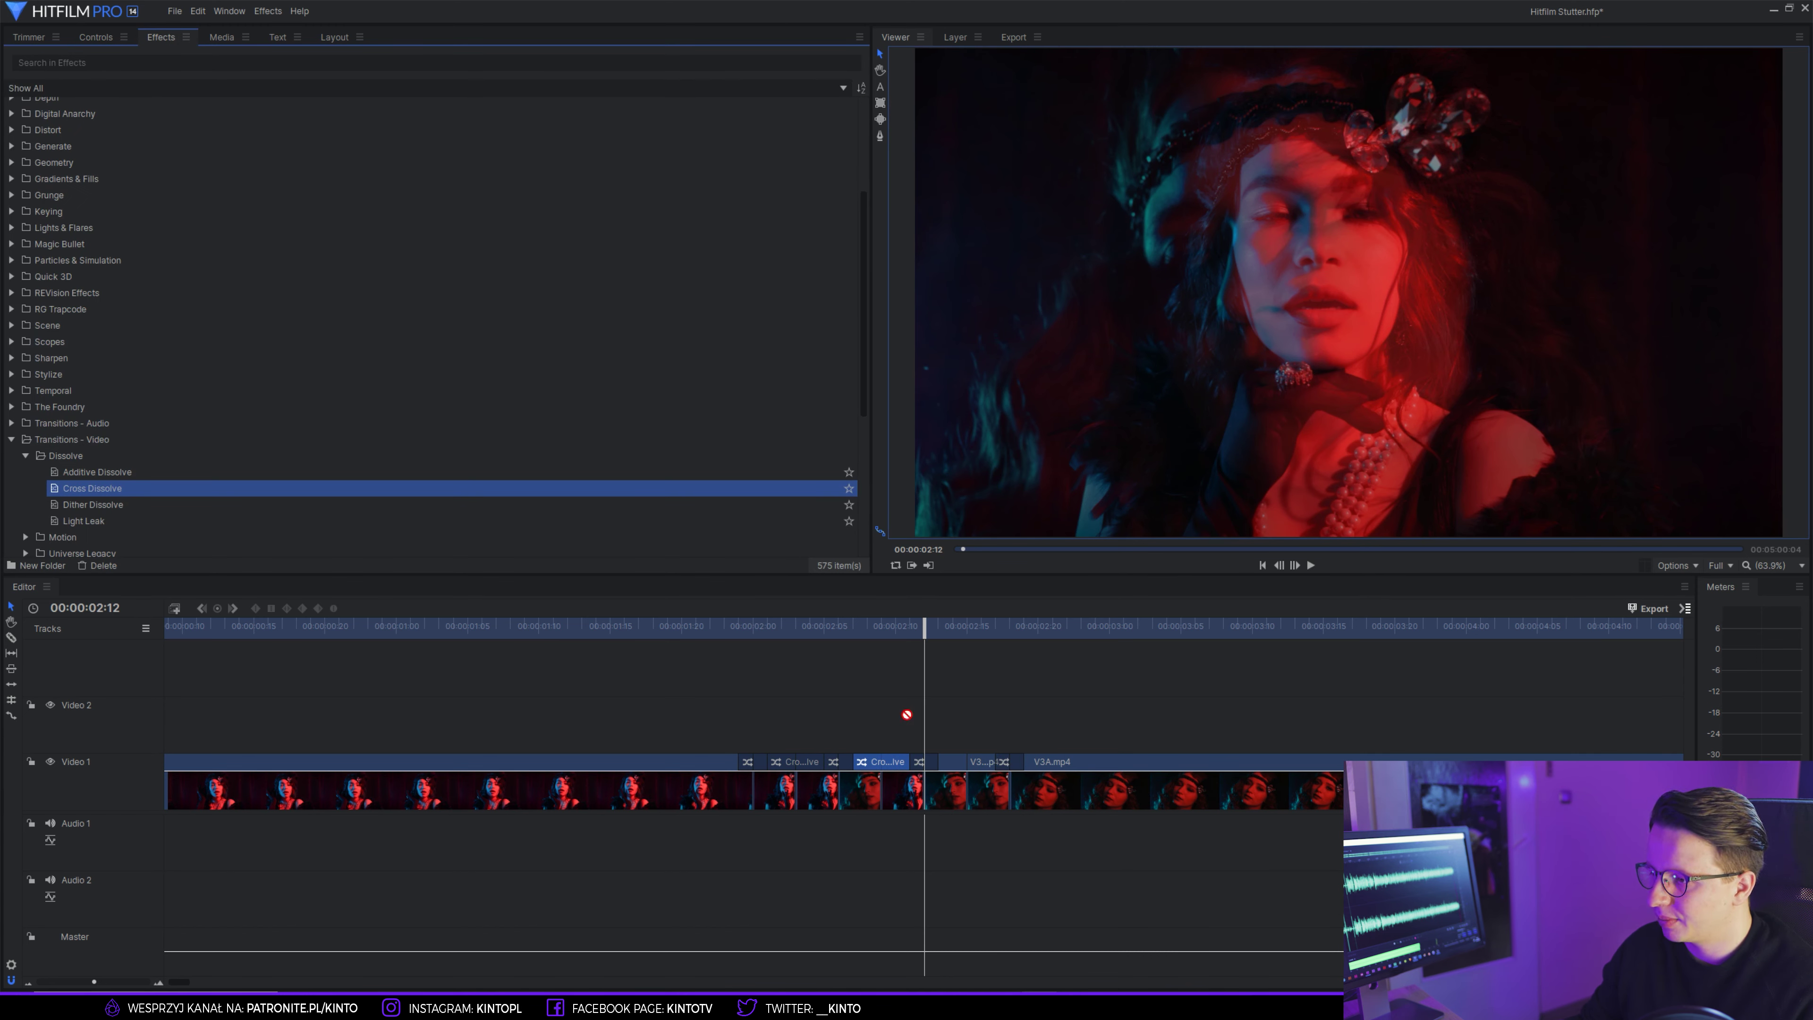
left_click_drag(963, 764, 809, 761)
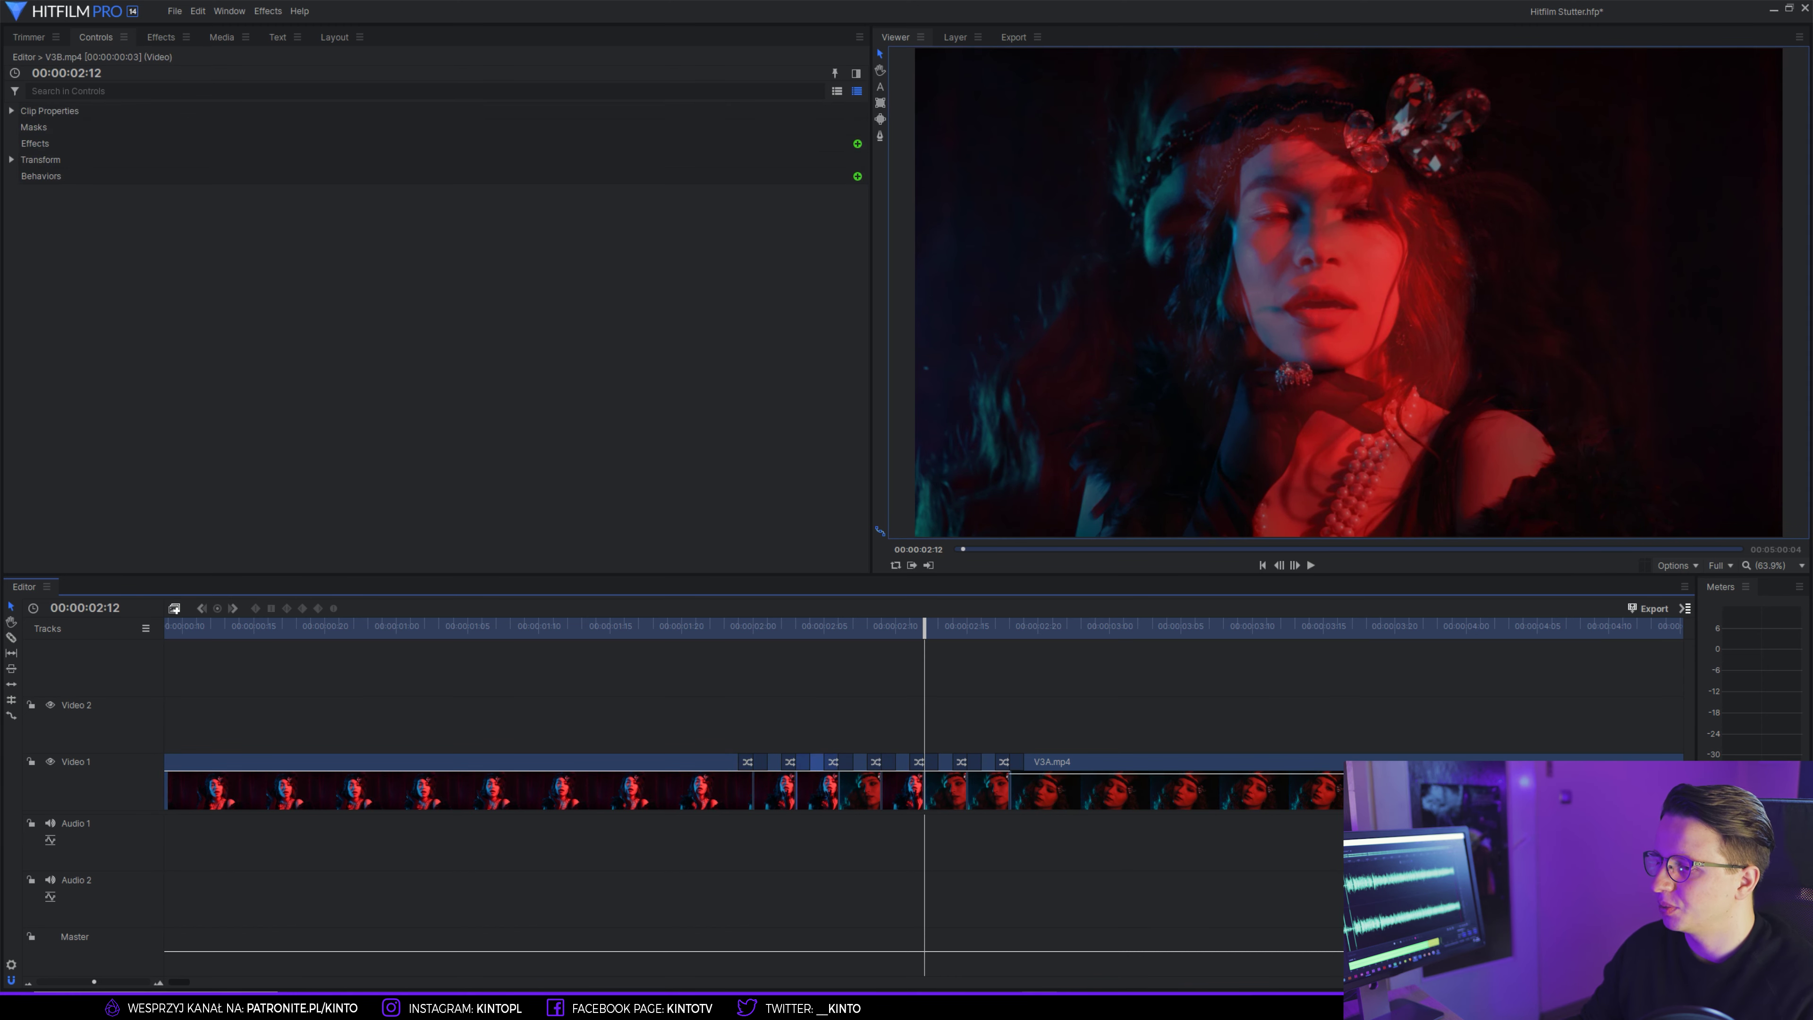
- Play the stutter transition with its Cross Dissolves several times from just before the first short piece
scroll(530, 667, "down", 3)
left_click(510, 631)
key("space")
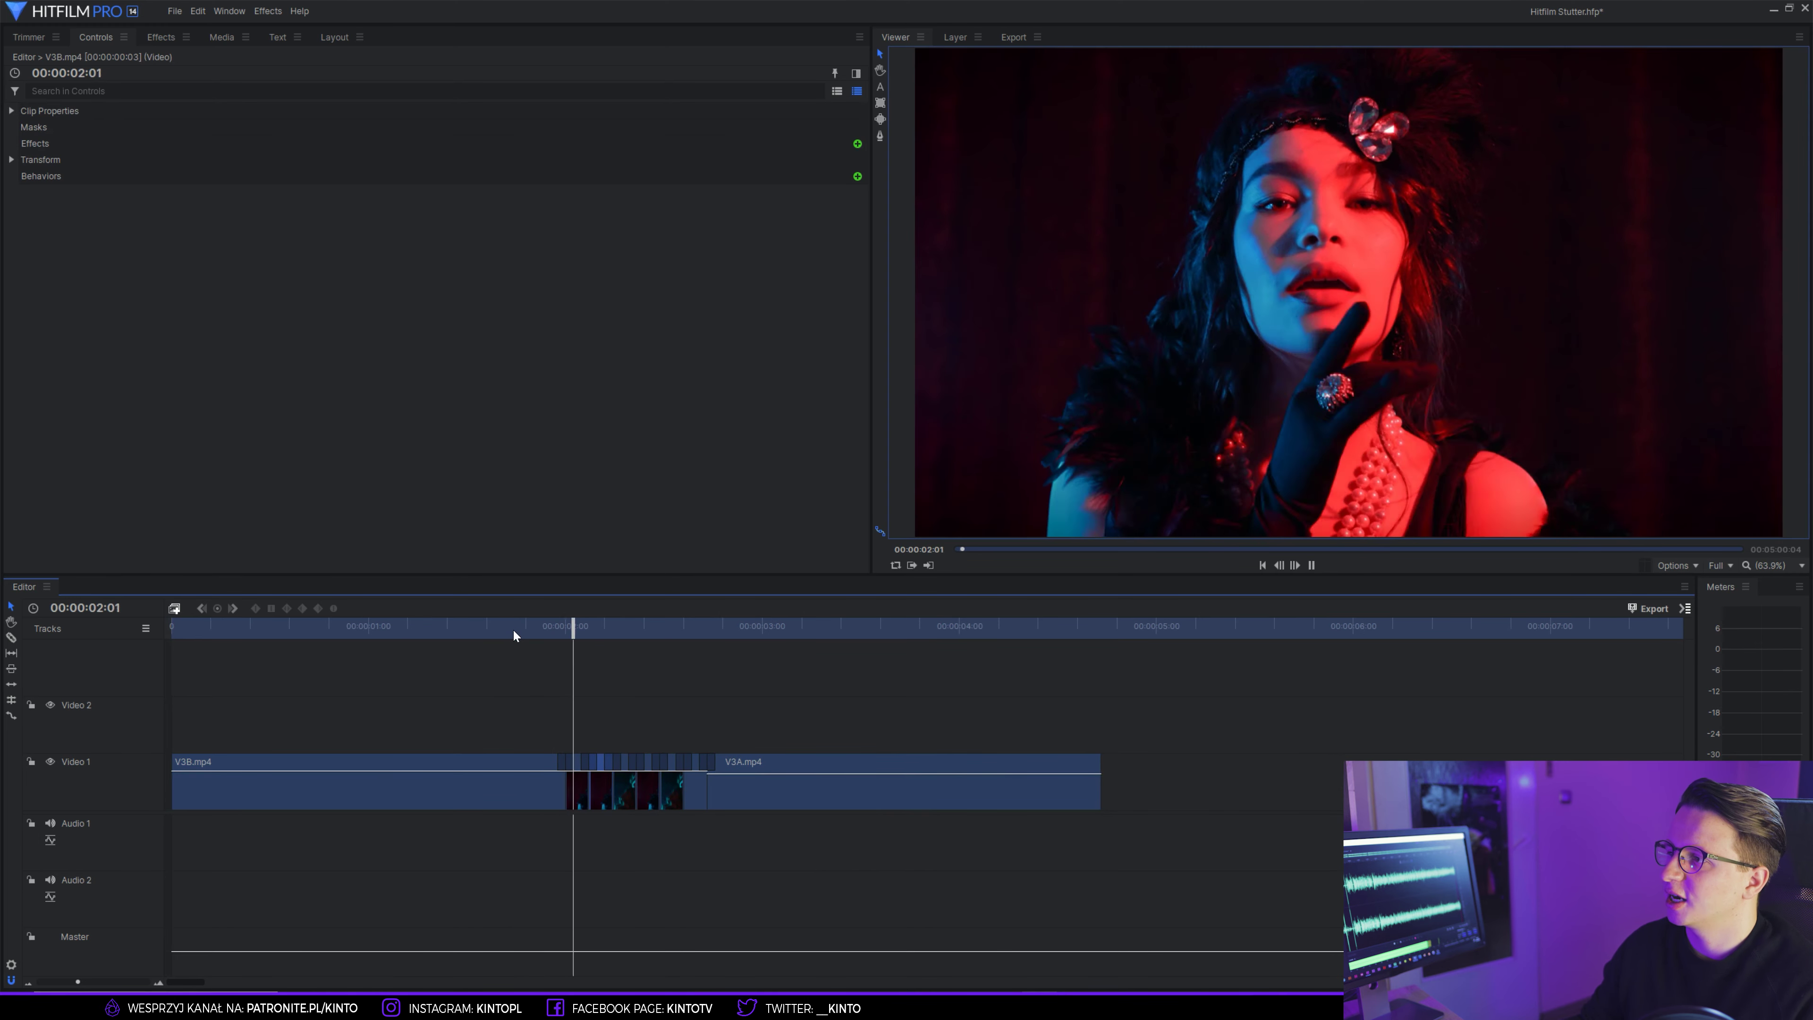
left_click(511, 631)
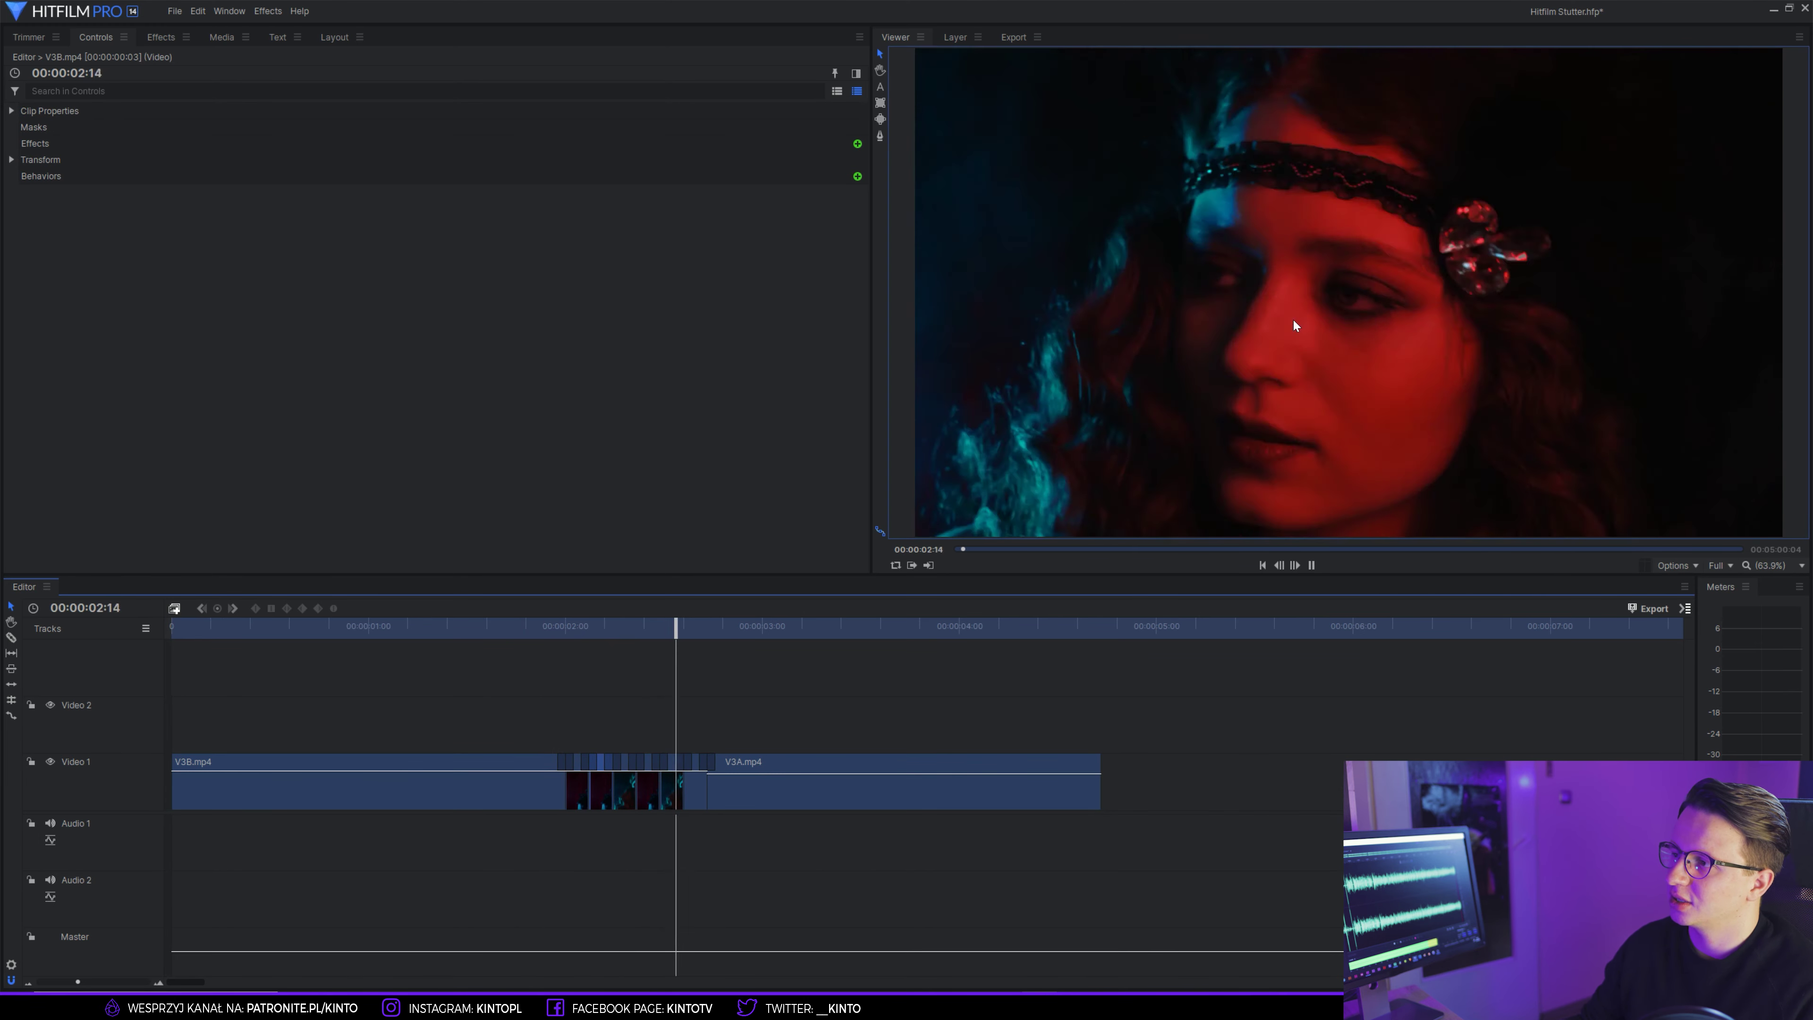
left_click(500, 622)
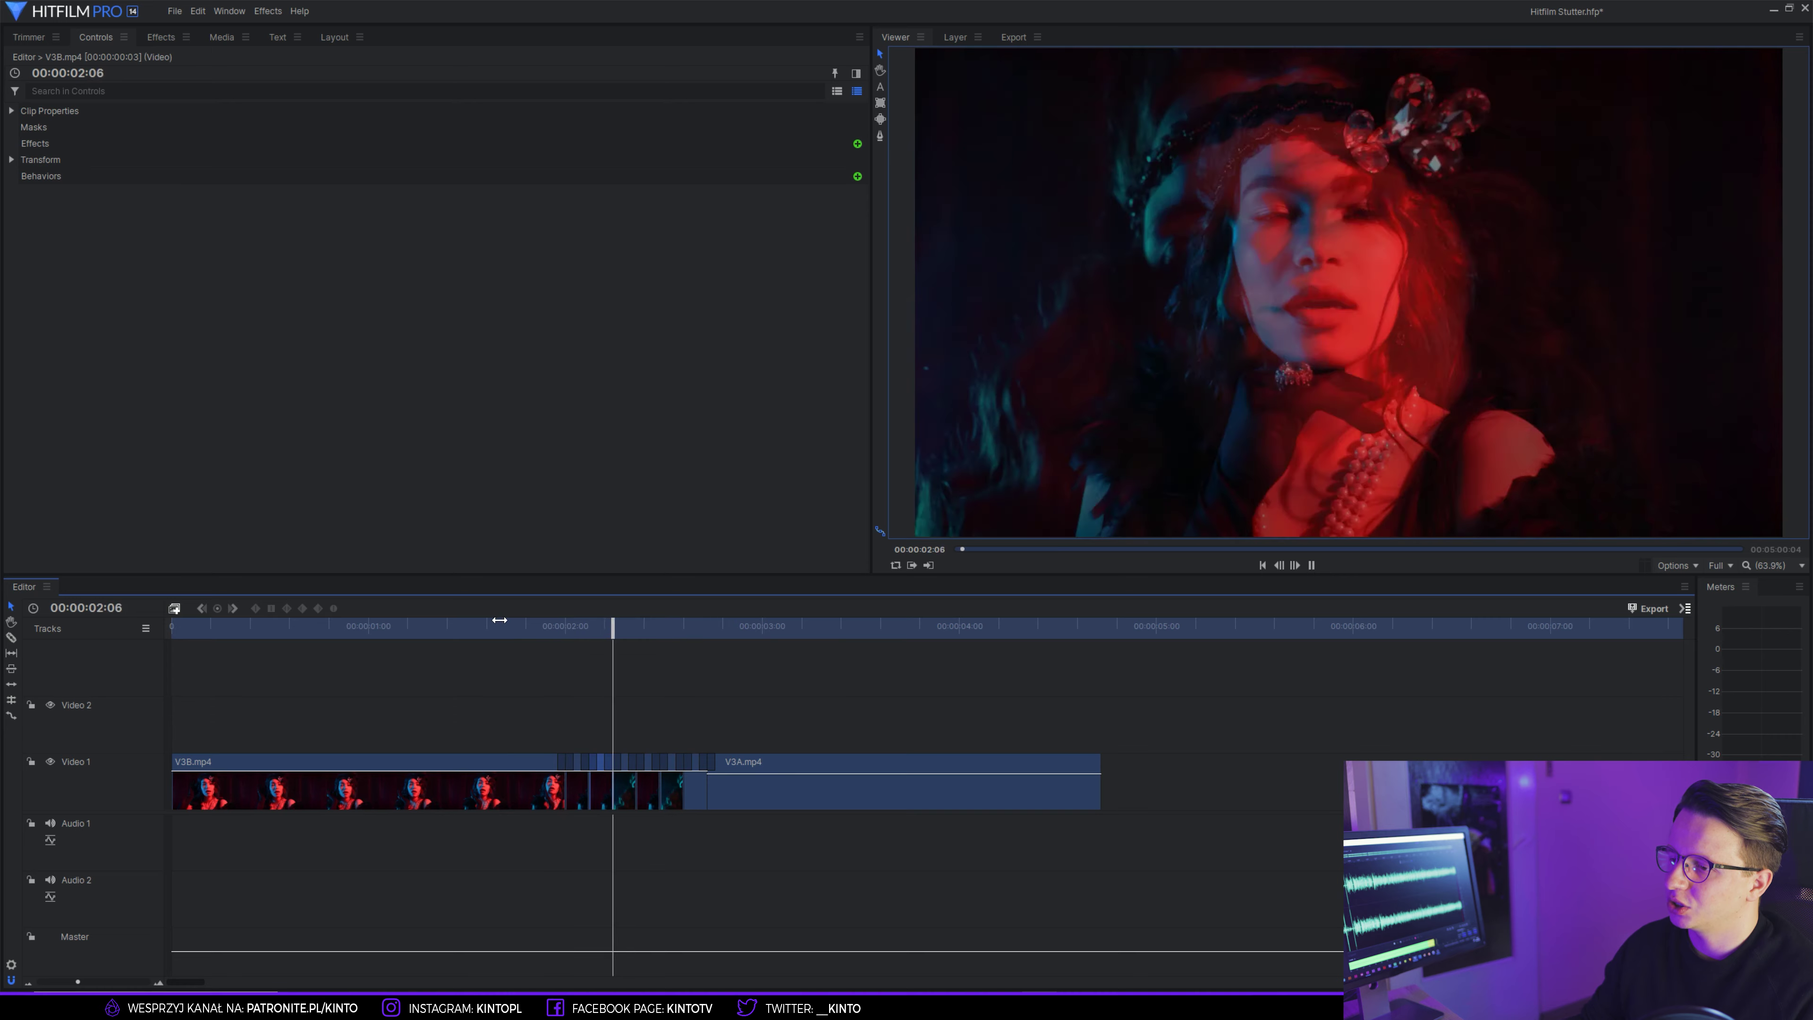
left_click(499, 621)
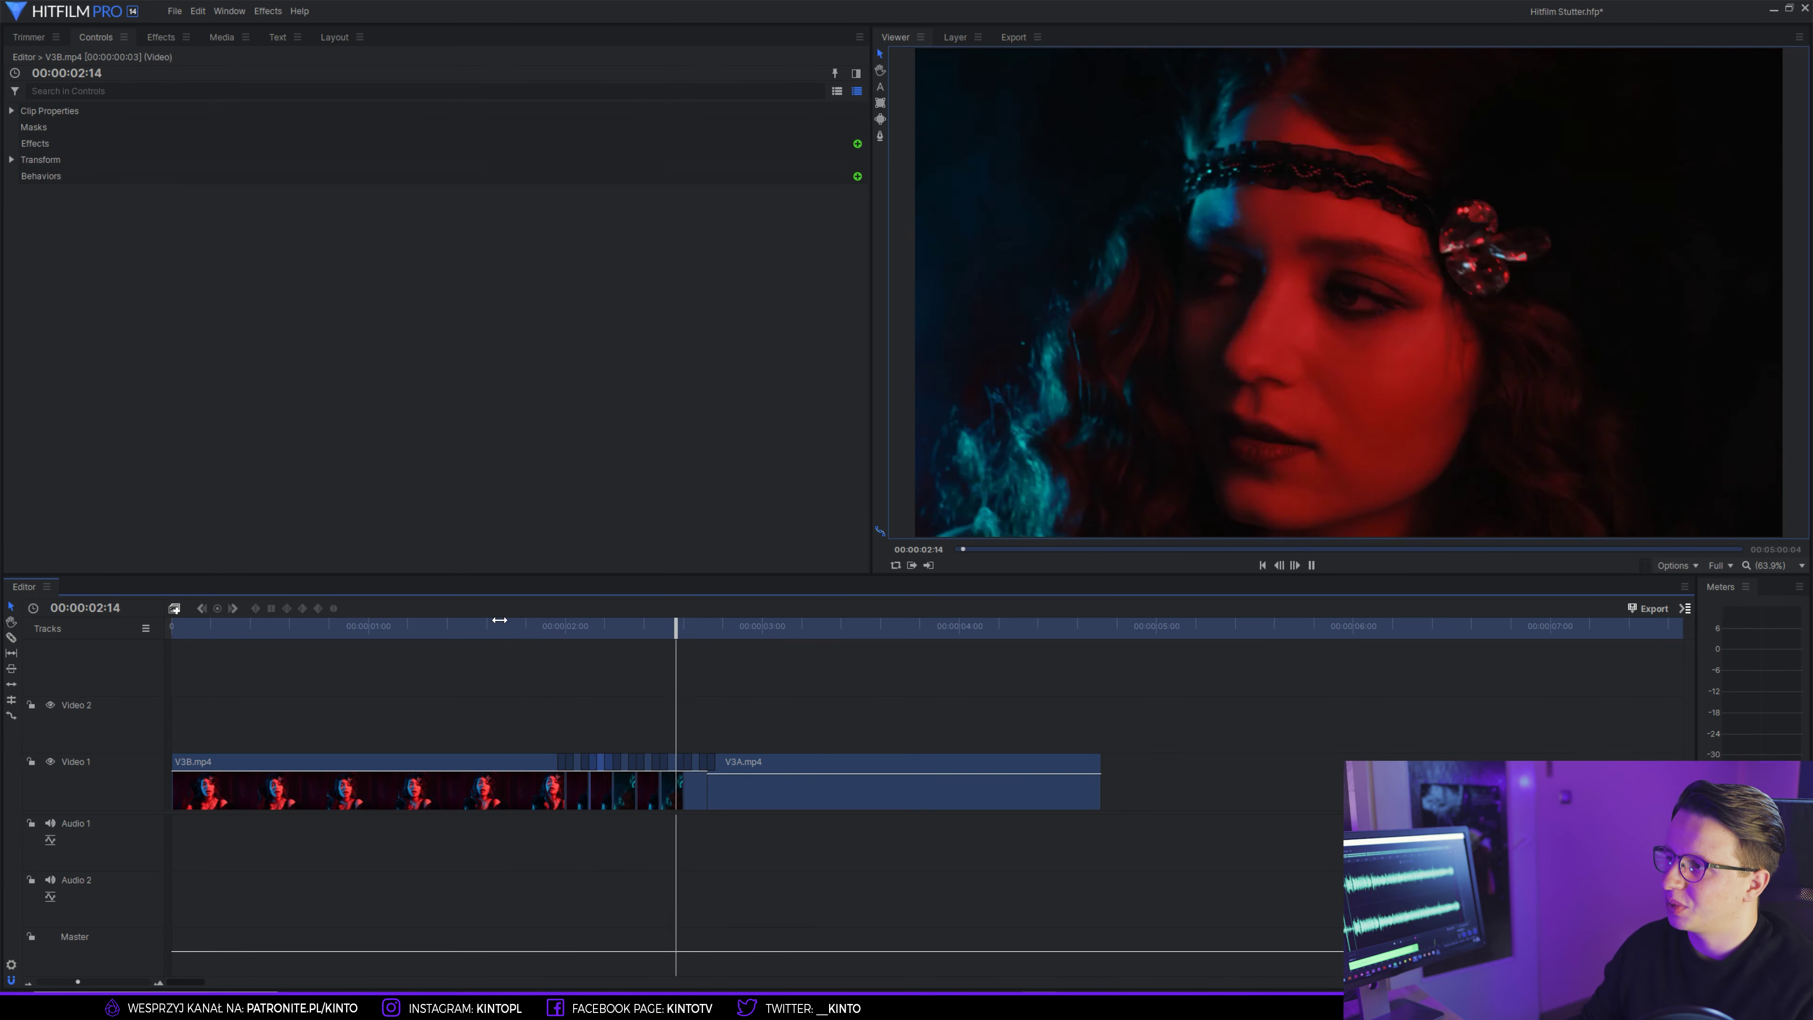
left_click(499, 621)
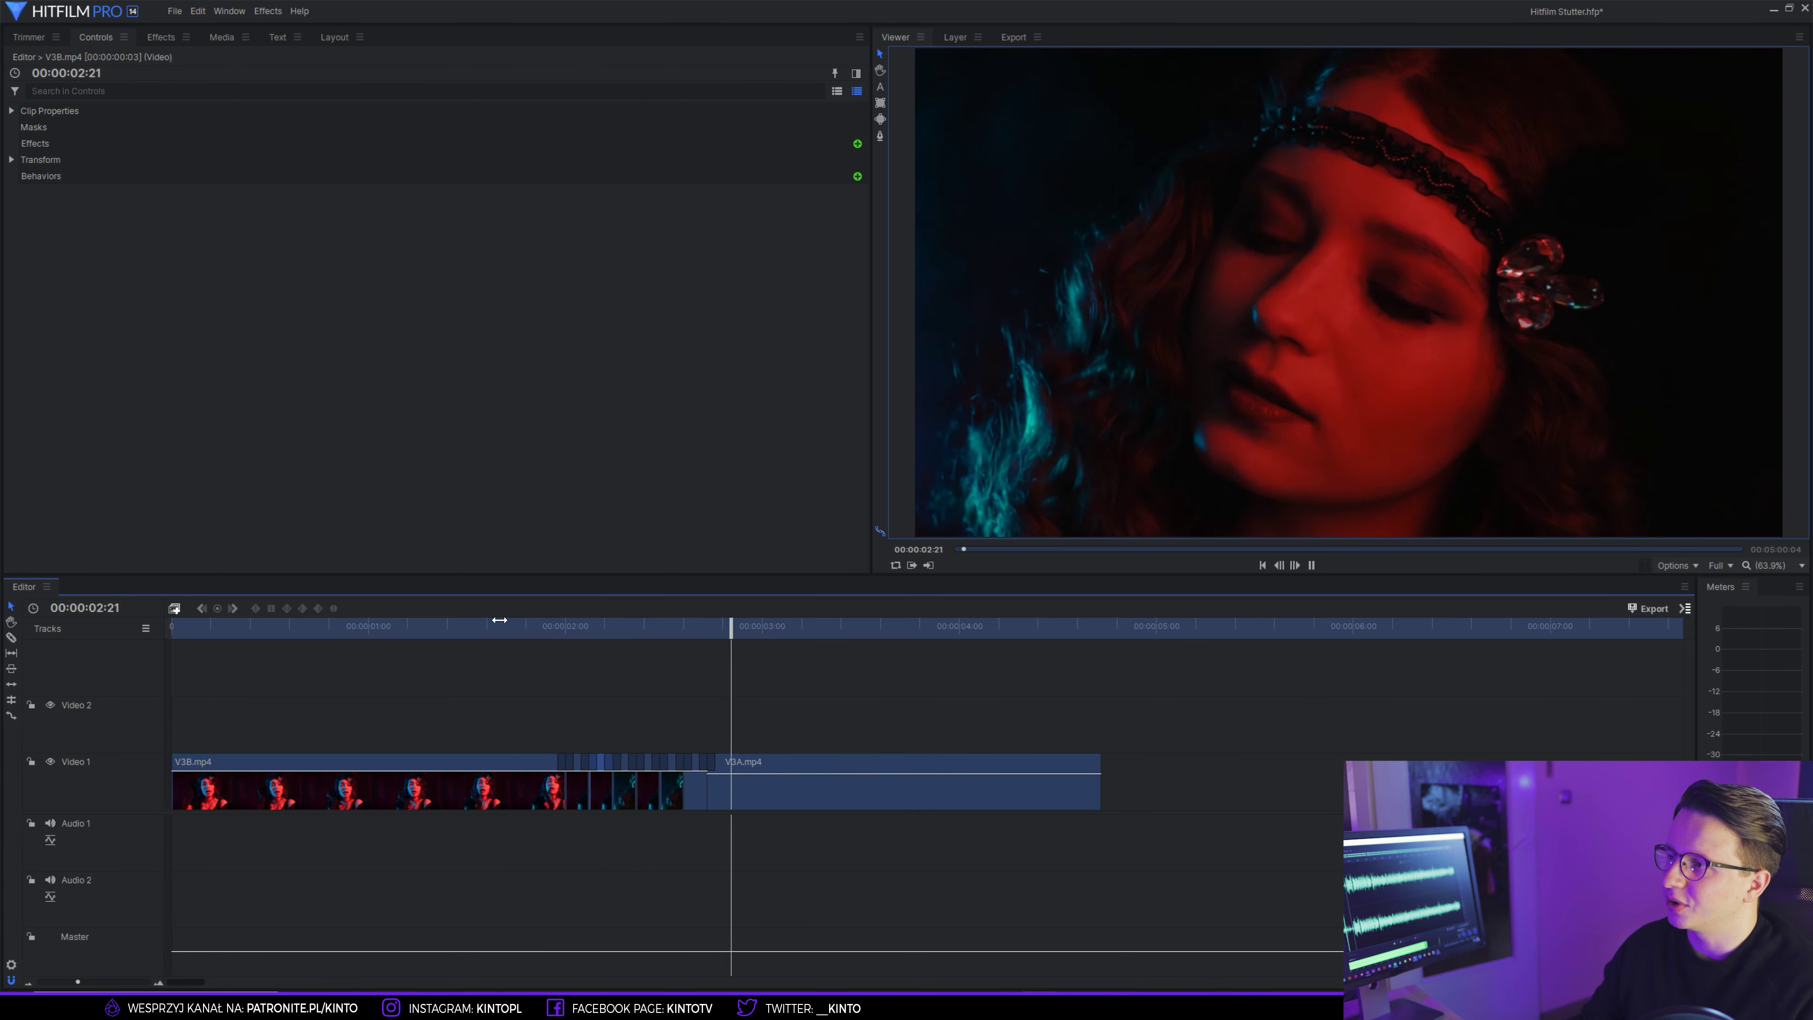
left_click(500, 621)
key("space")
- Check the short dissolved pieces on Video 1 and replay the finished V3B.mp4 to V3A.mp4 transition
scroll(724, 804, "up", 2)
scroll(724, 804, "up", 1)
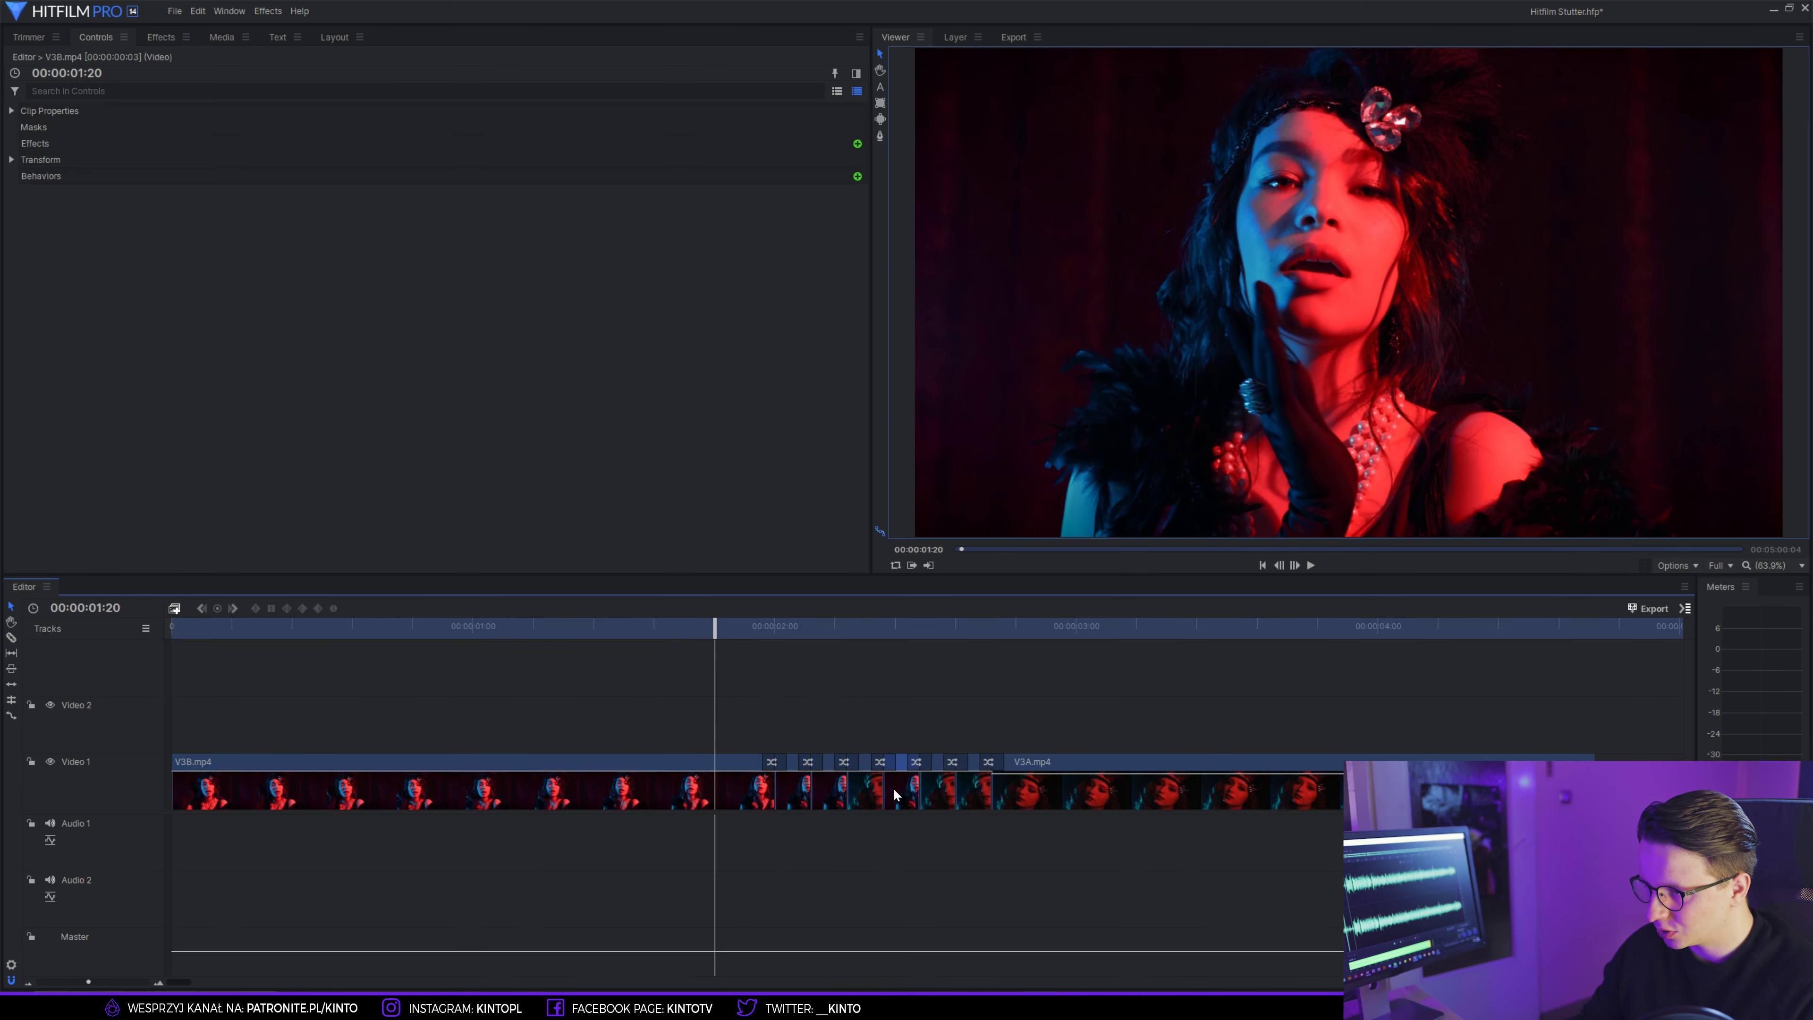
left_click(927, 789)
left_click(1002, 790)
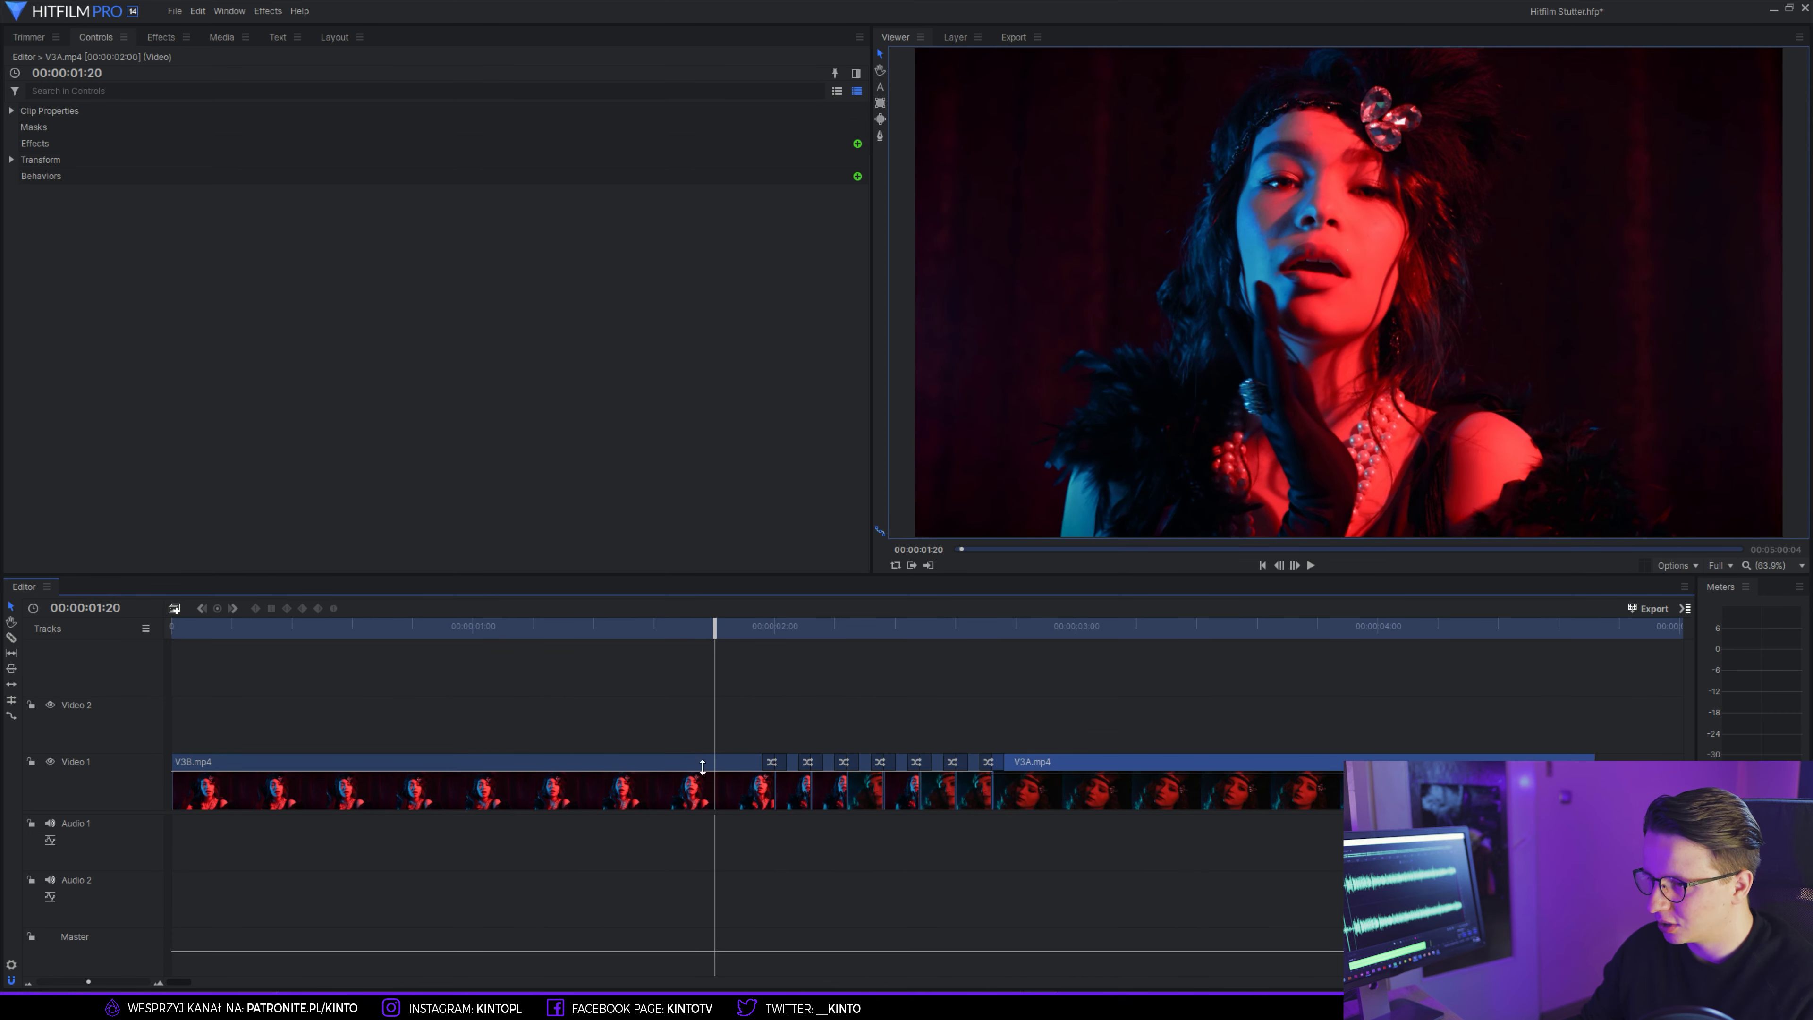
key("space")
left_click(687, 629)
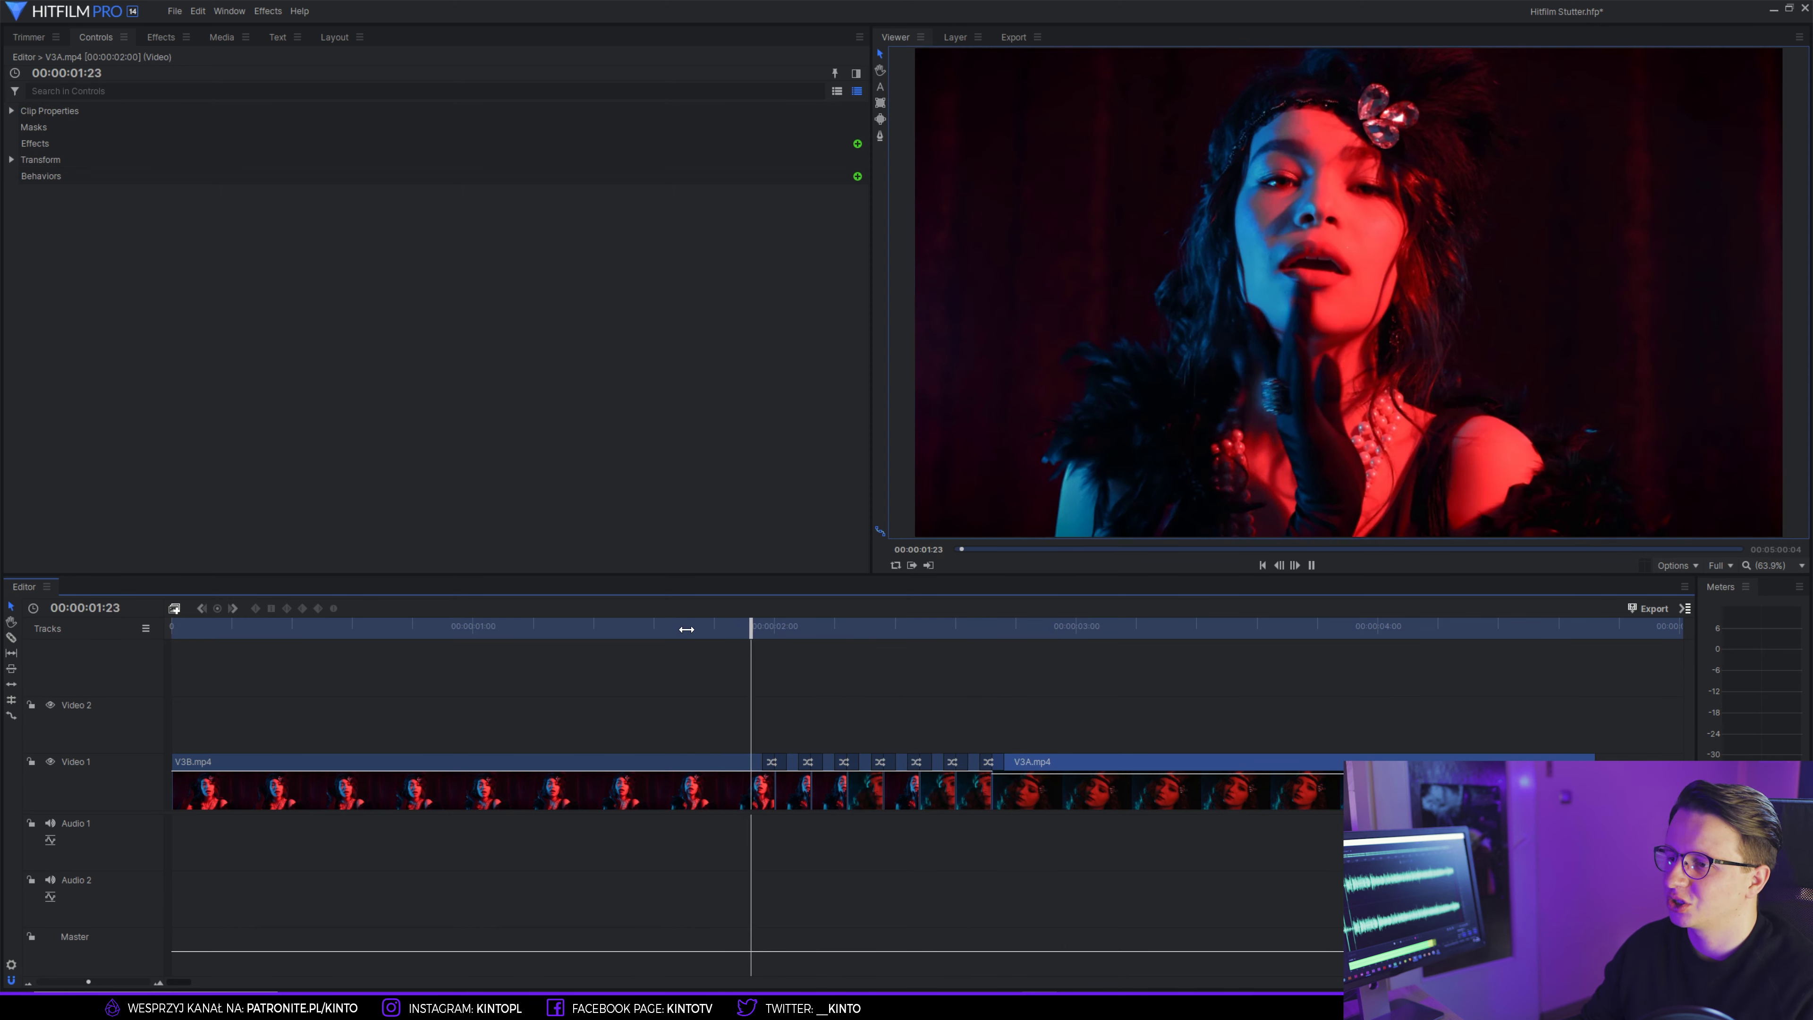
key("space")
- Place V1.mp4 on Video 1 after the V3A.mp4 clip, leaving a gap, unlink its audio and remove the audio part
scroll(597, 801, "down", 6)
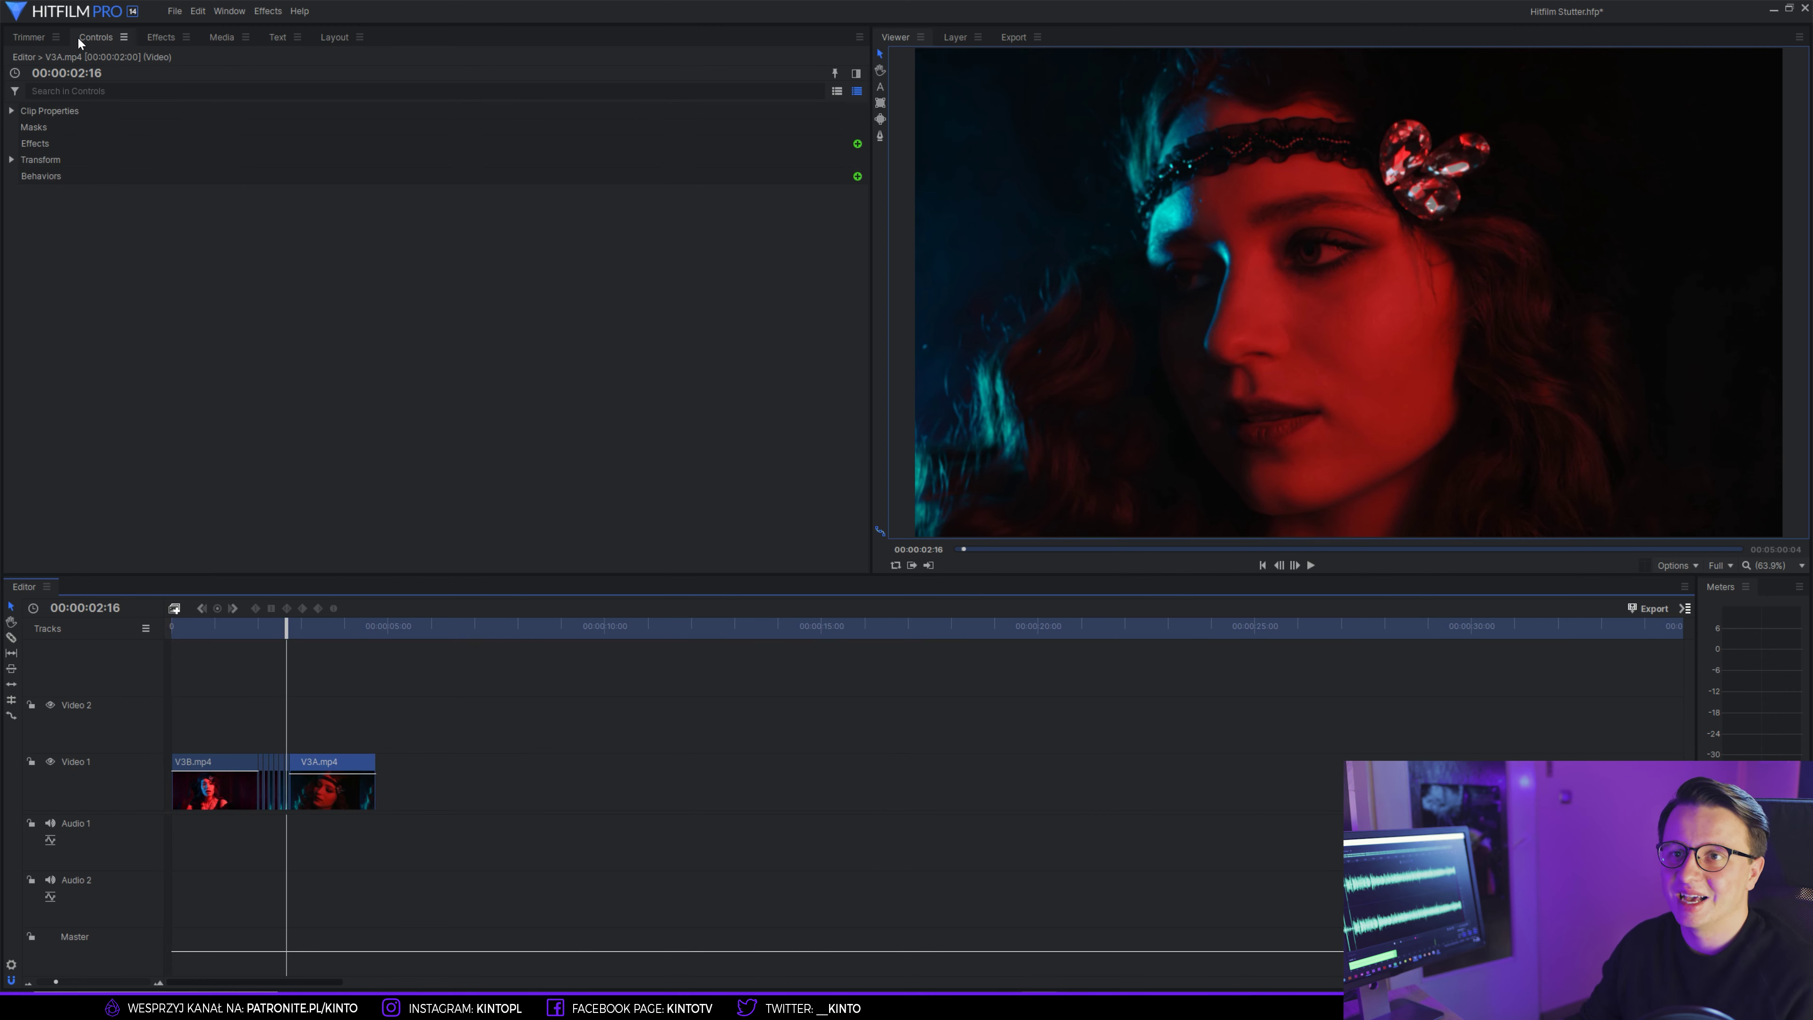
left_click(223, 39)
left_click_drag(58, 166, 451, 802)
right_click(581, 846)
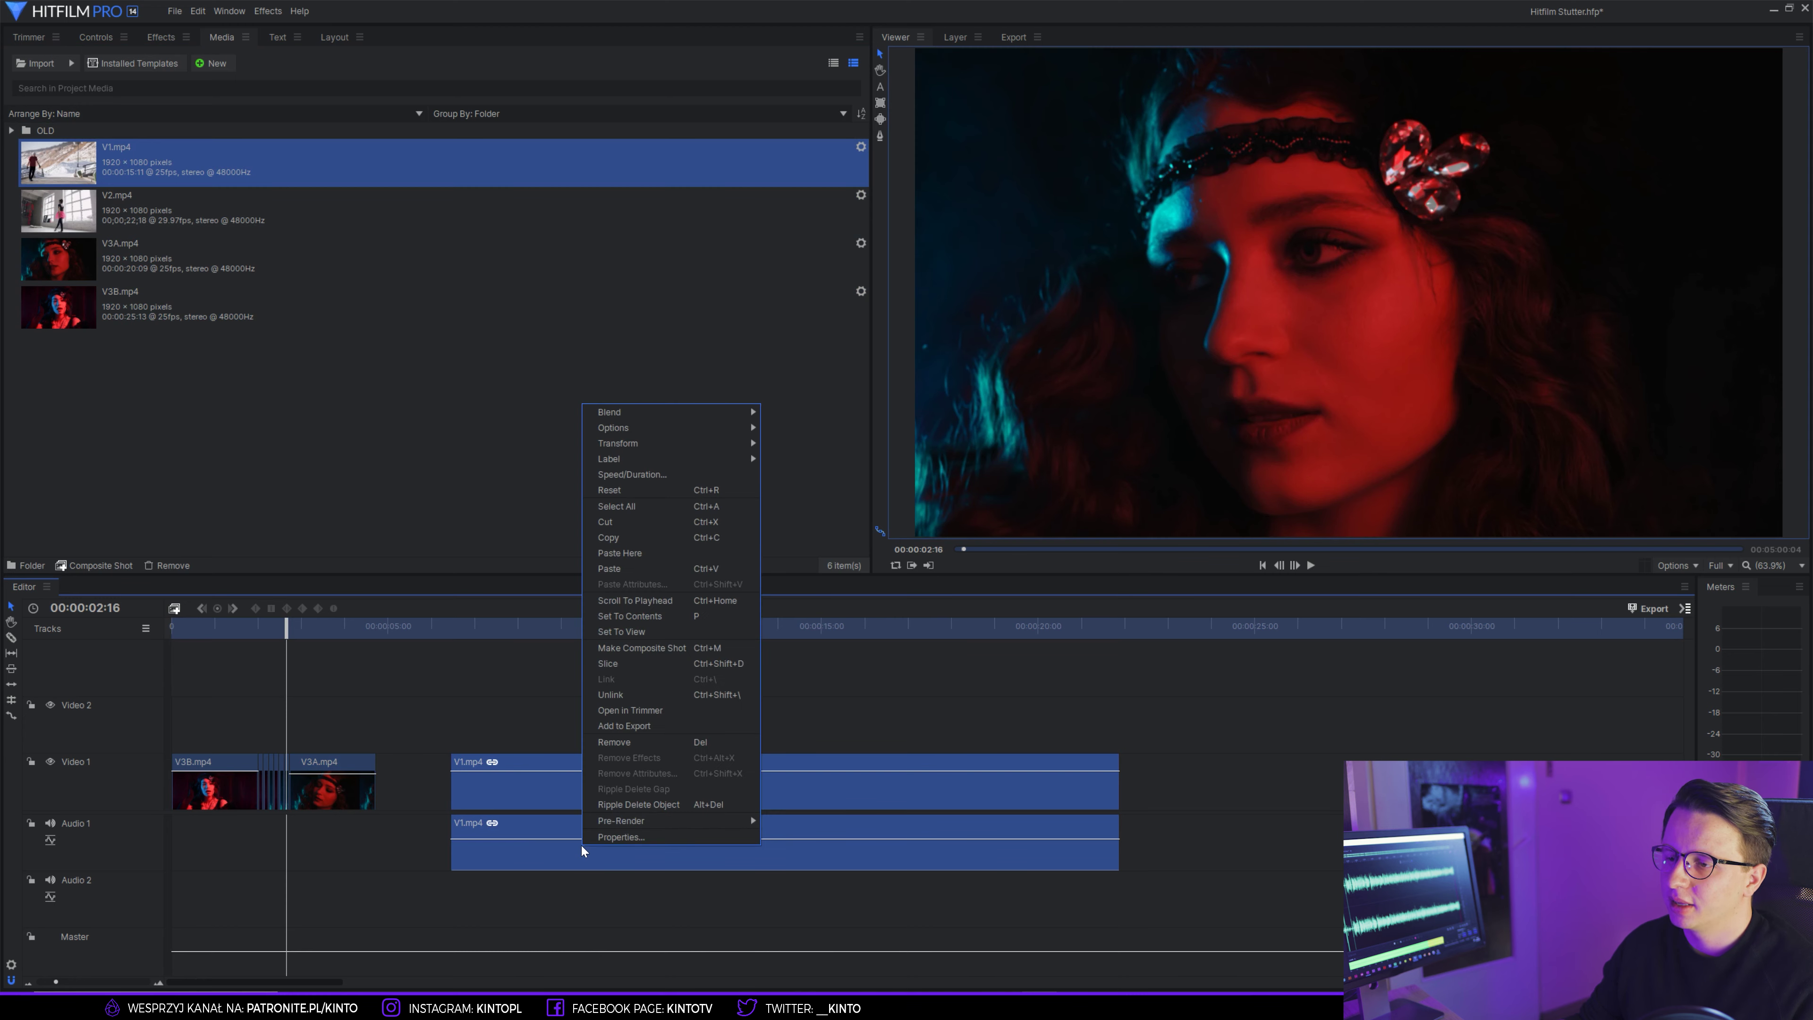
left_click(632, 695)
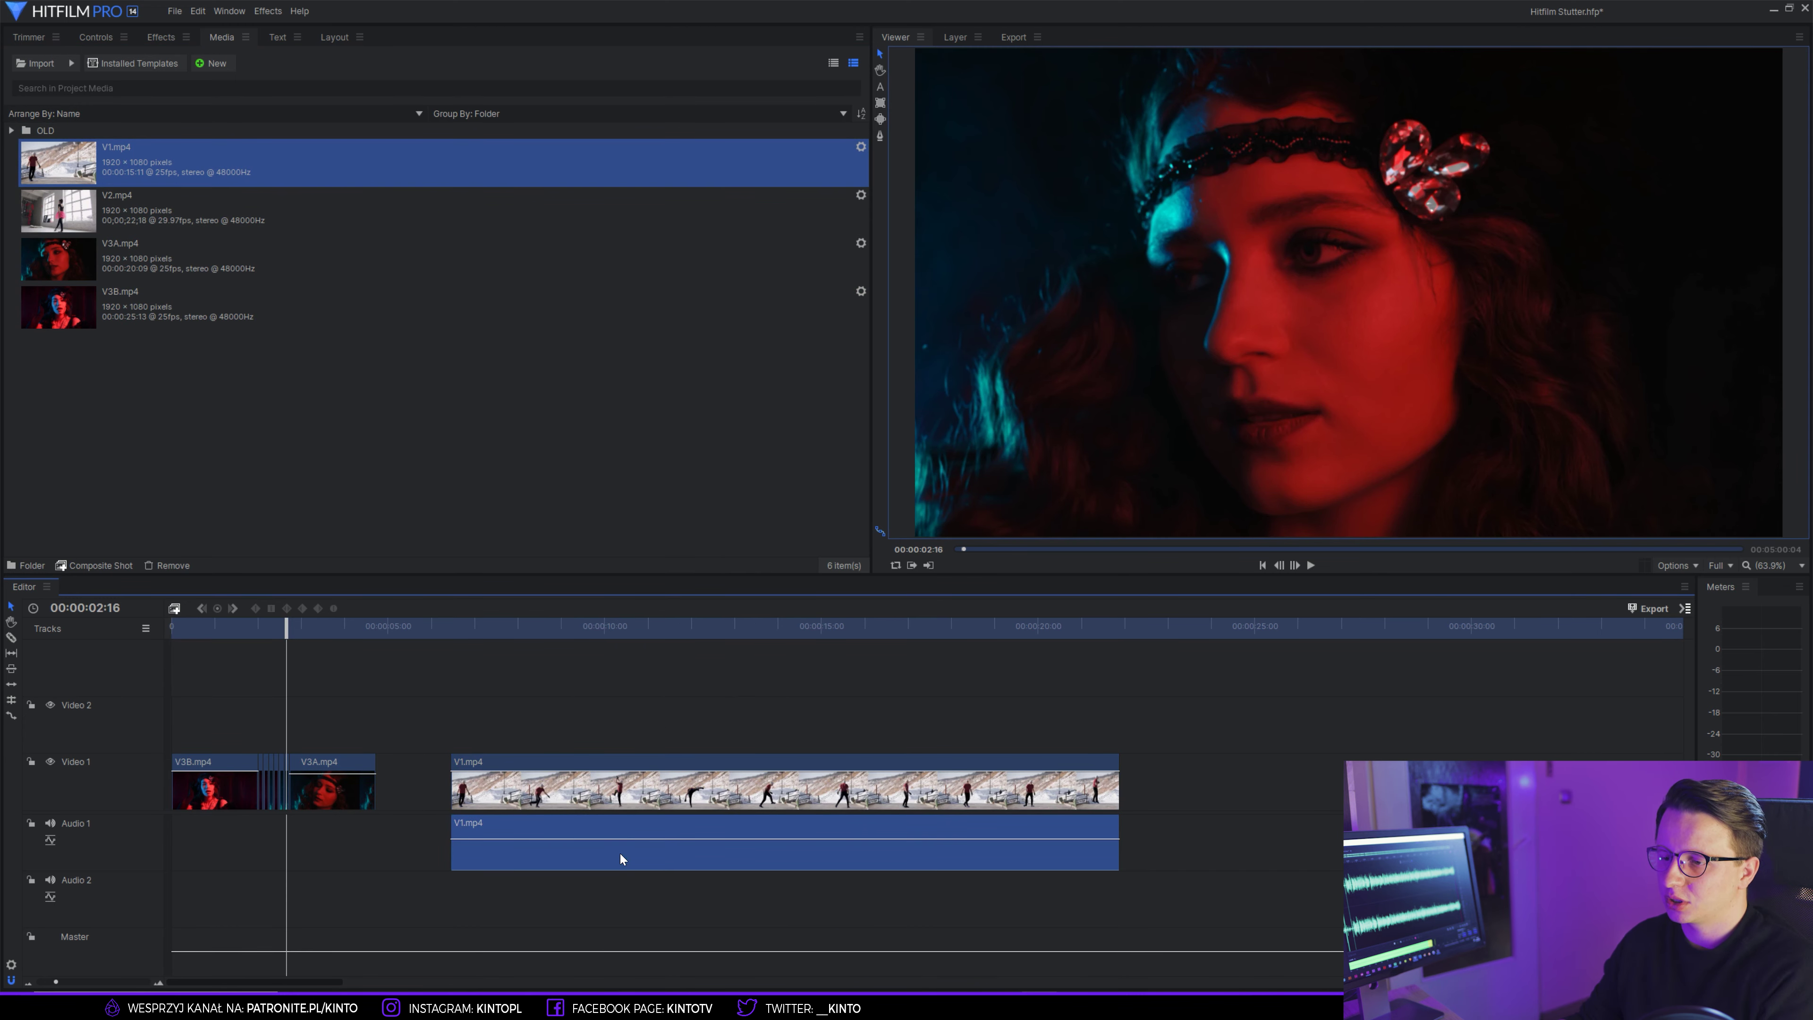
key("Delete")
- Slice V1.mp4 at 00:00:10:00 and 00:00:10:06 to isolate a six-frame piece, and move the remainder further along to leave a gap
left_click_drag(502, 655, 610, 627)
key("c")
left_click(604, 778)
key("v")
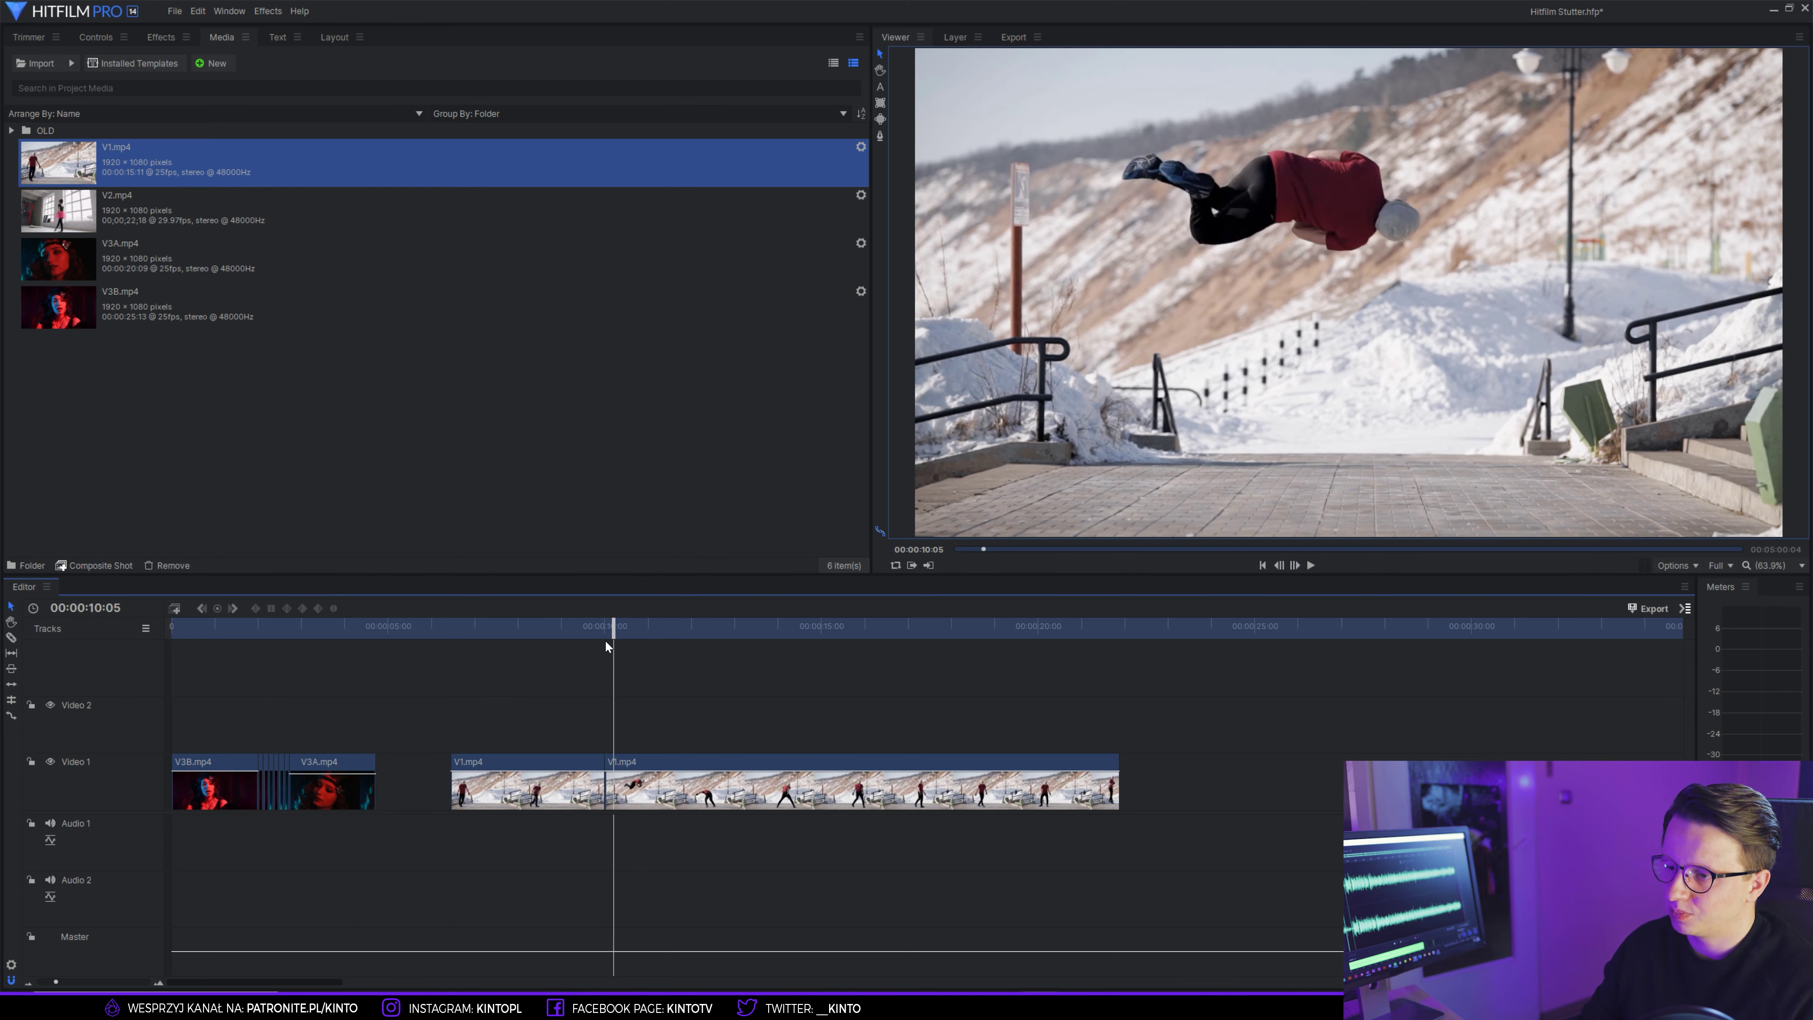
left_click_drag(613, 628, 615, 632)
left_click(622, 786)
key("v")
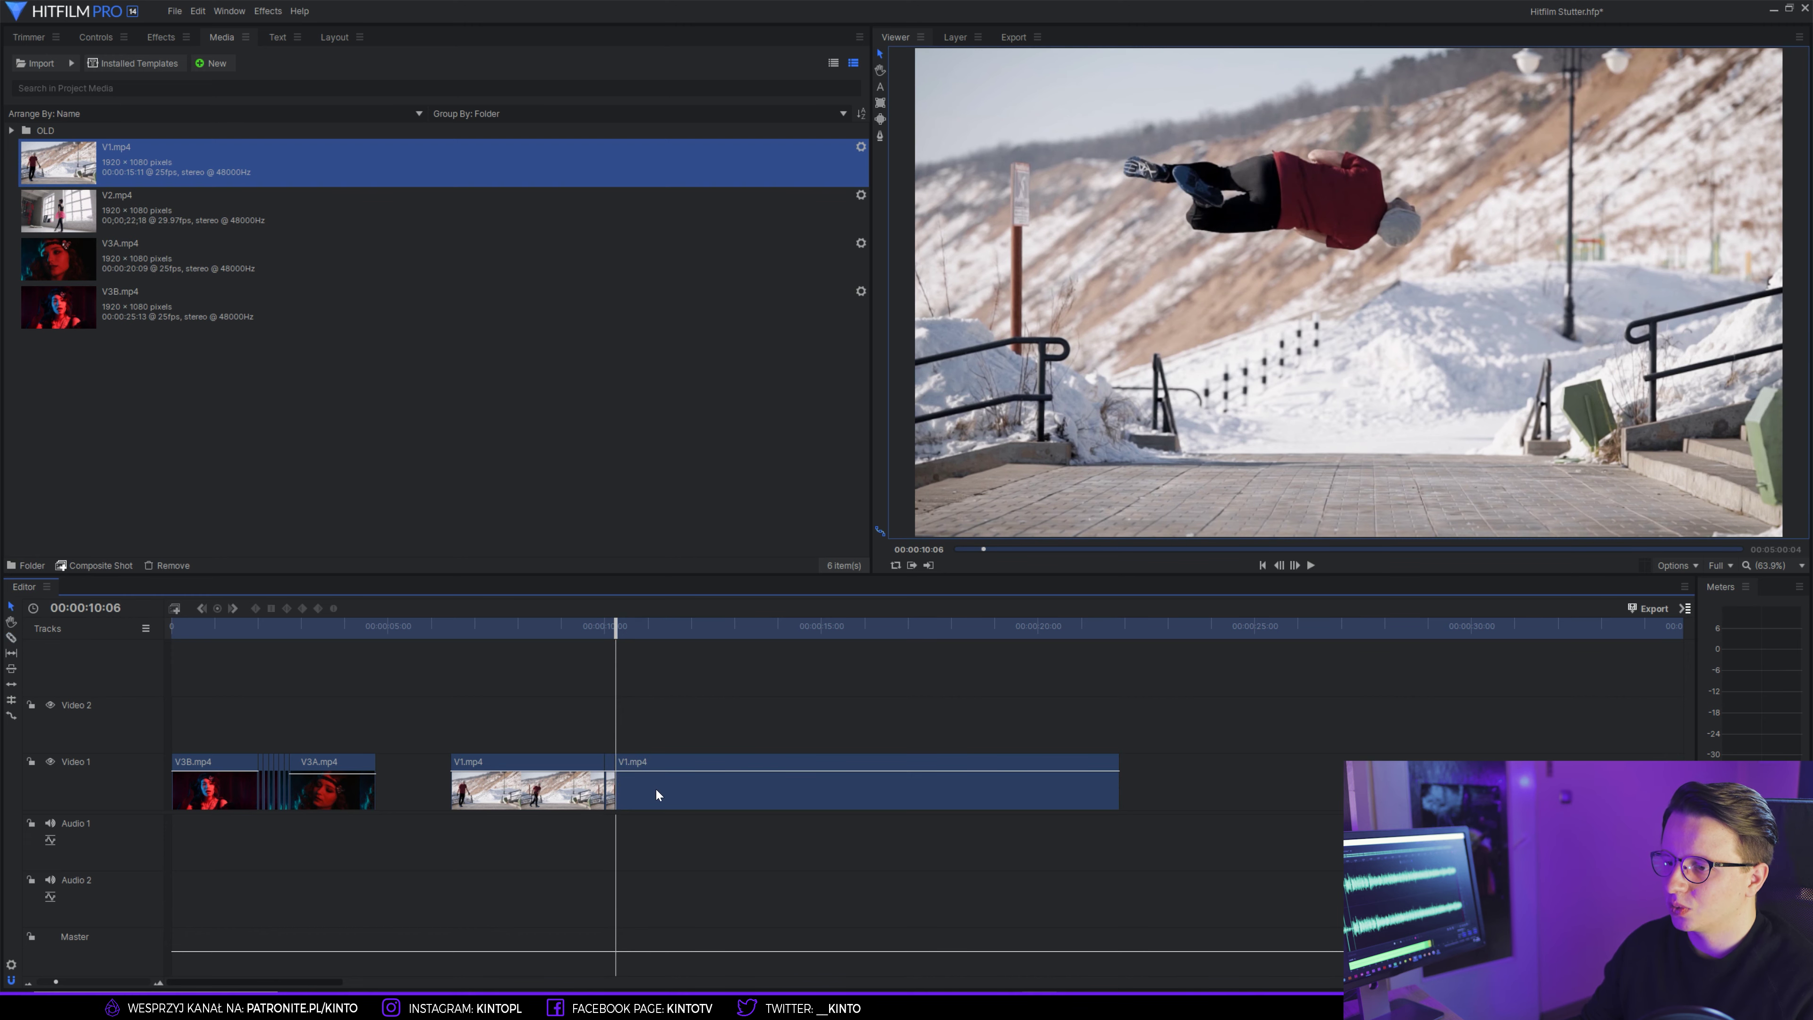
left_click_drag(652, 787, 774, 786)
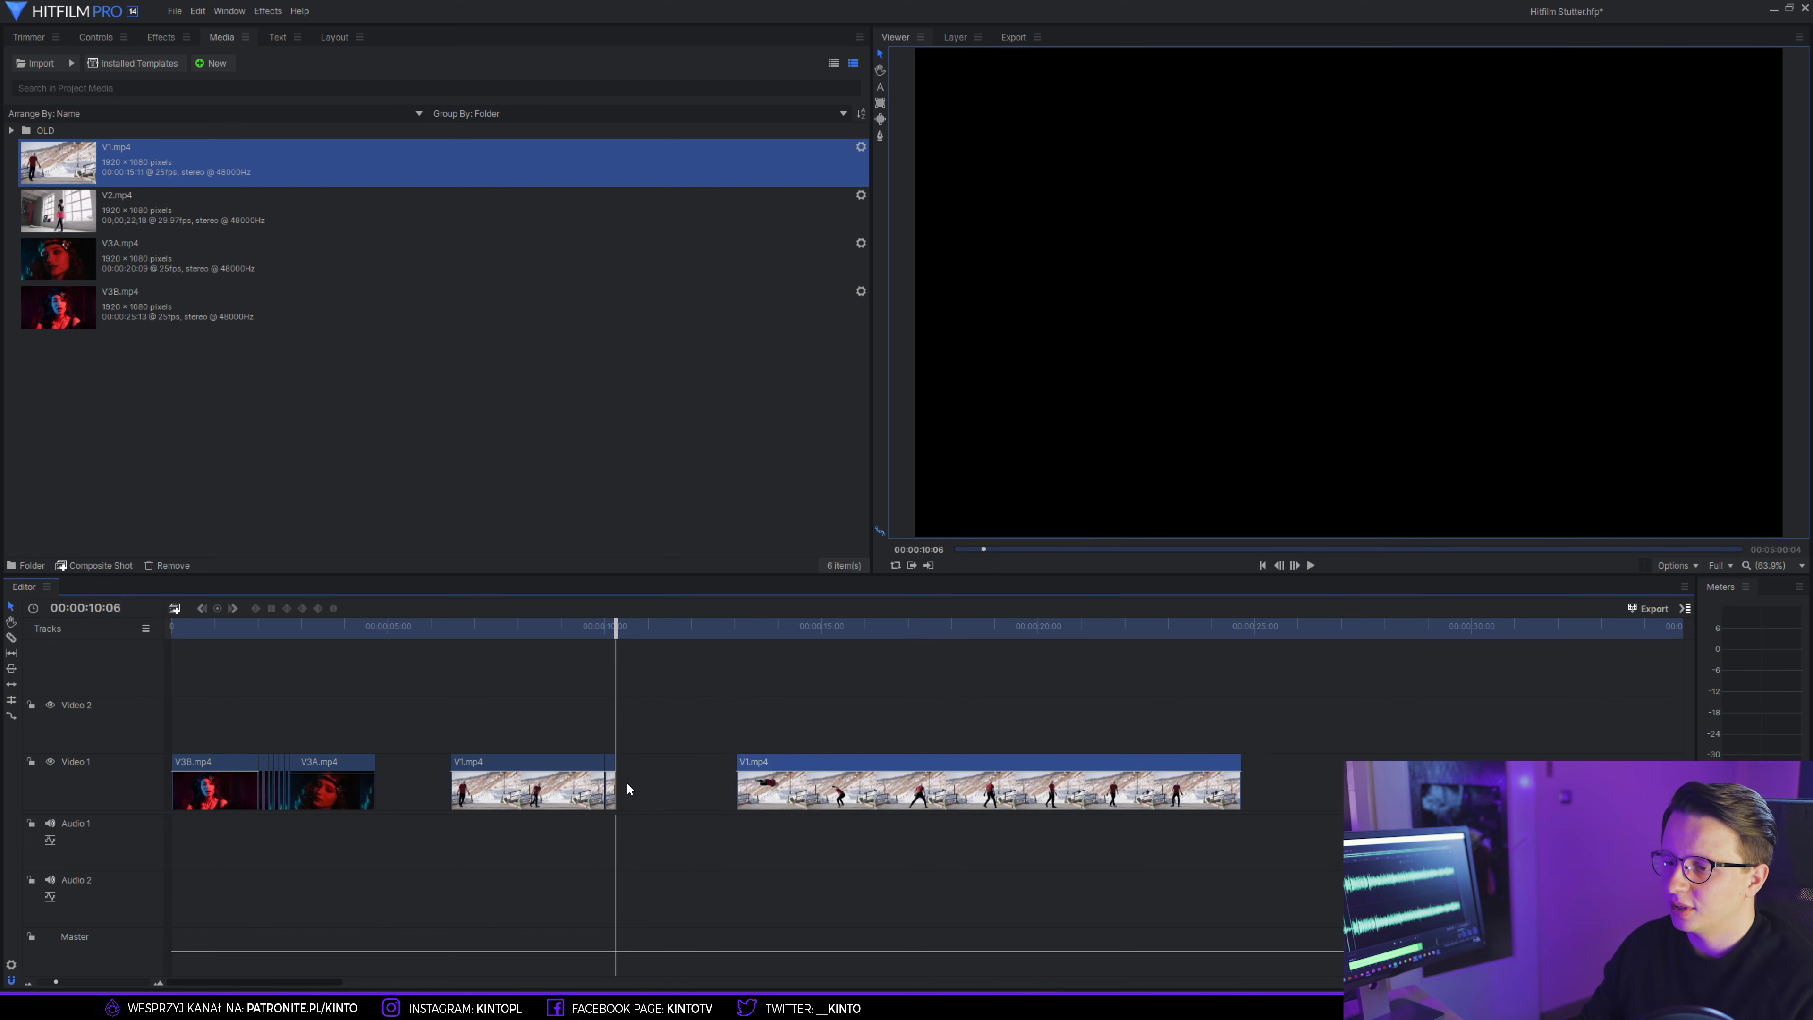
- Add four copies of the six-frame V1.mp4 piece end to end directly behind the original piece
scroll(628, 787, "up", 3)
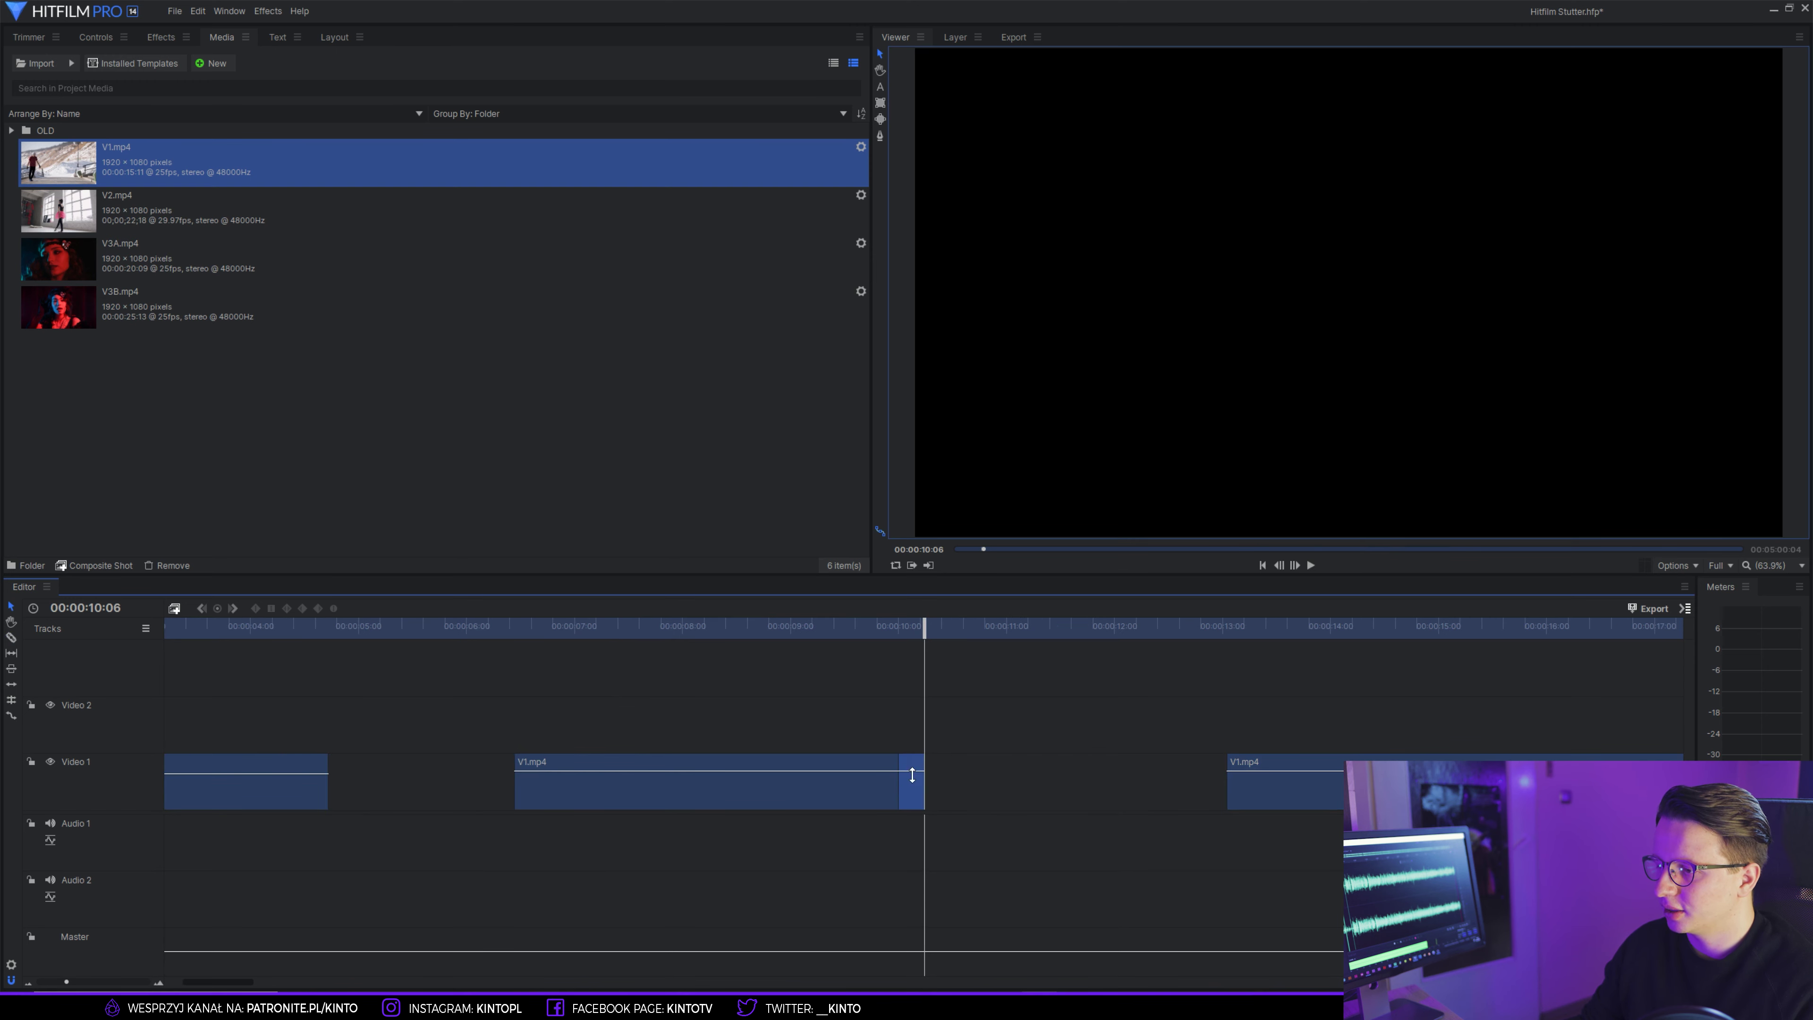
left_click_drag(909, 790, 948, 767)
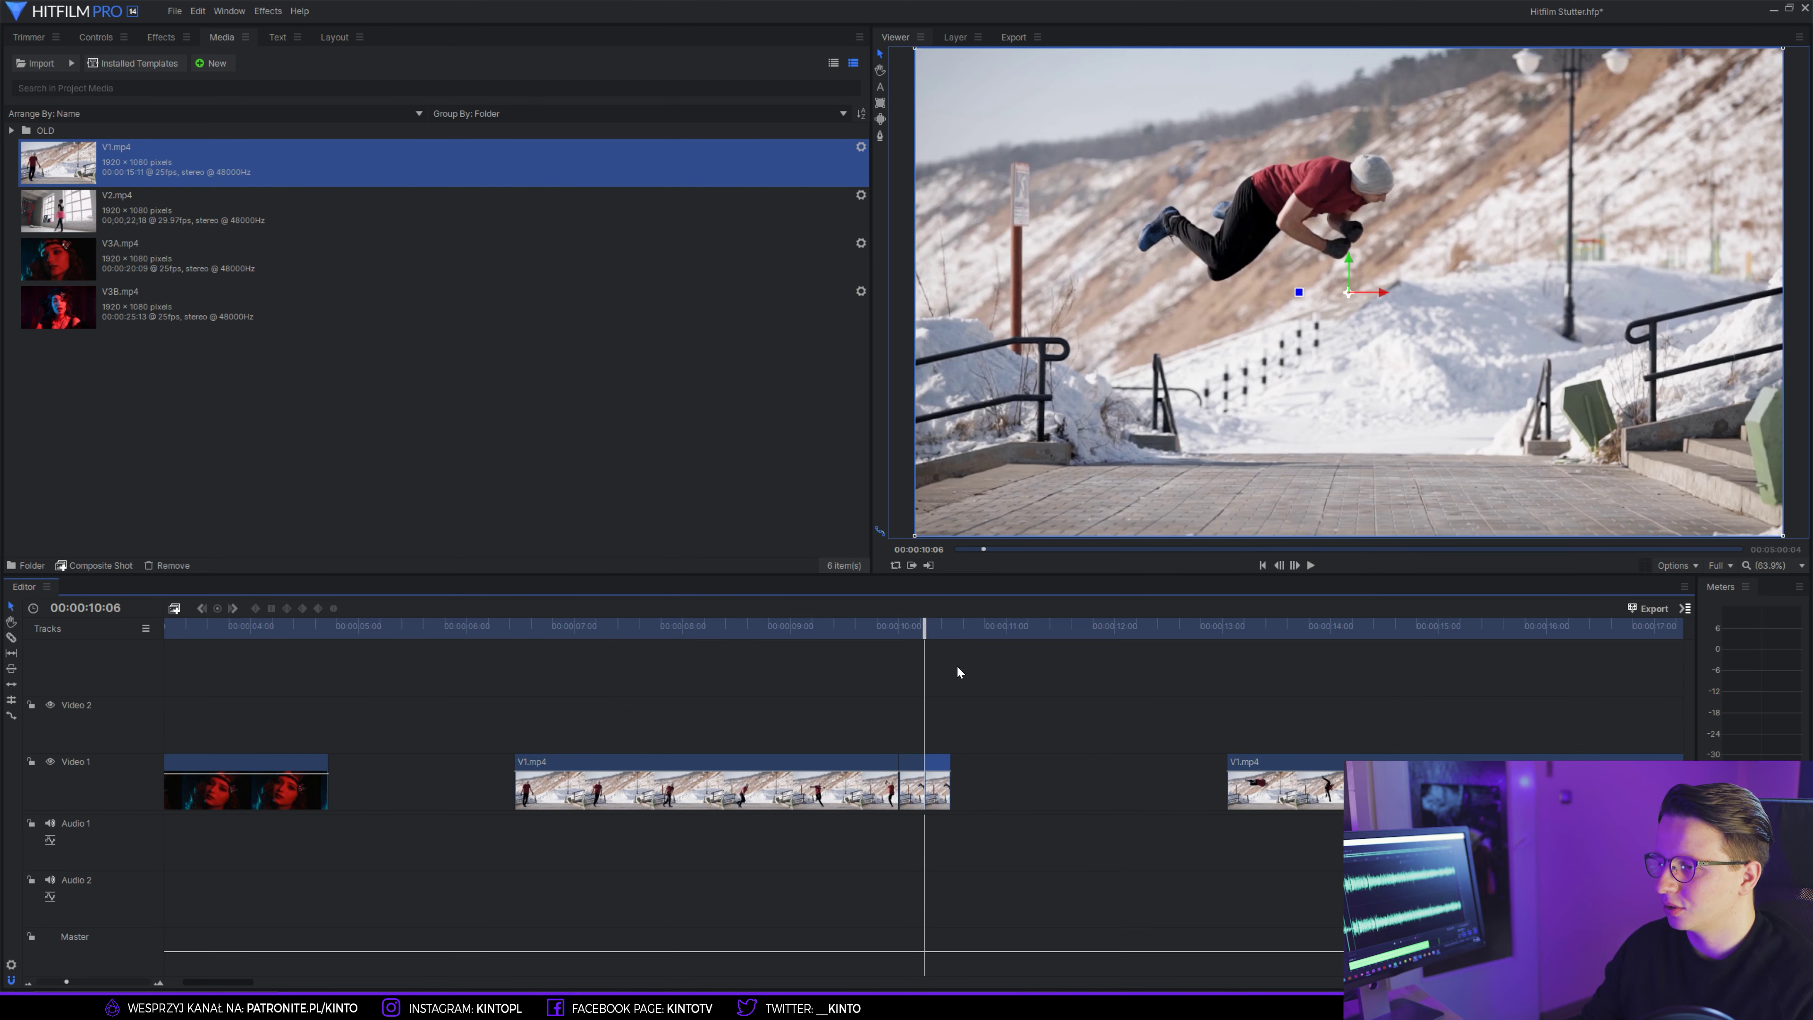
left_click_drag(944, 634, 946, 630)
key("ctrl+v")
left_click(978, 630)
key("ctrl+v")
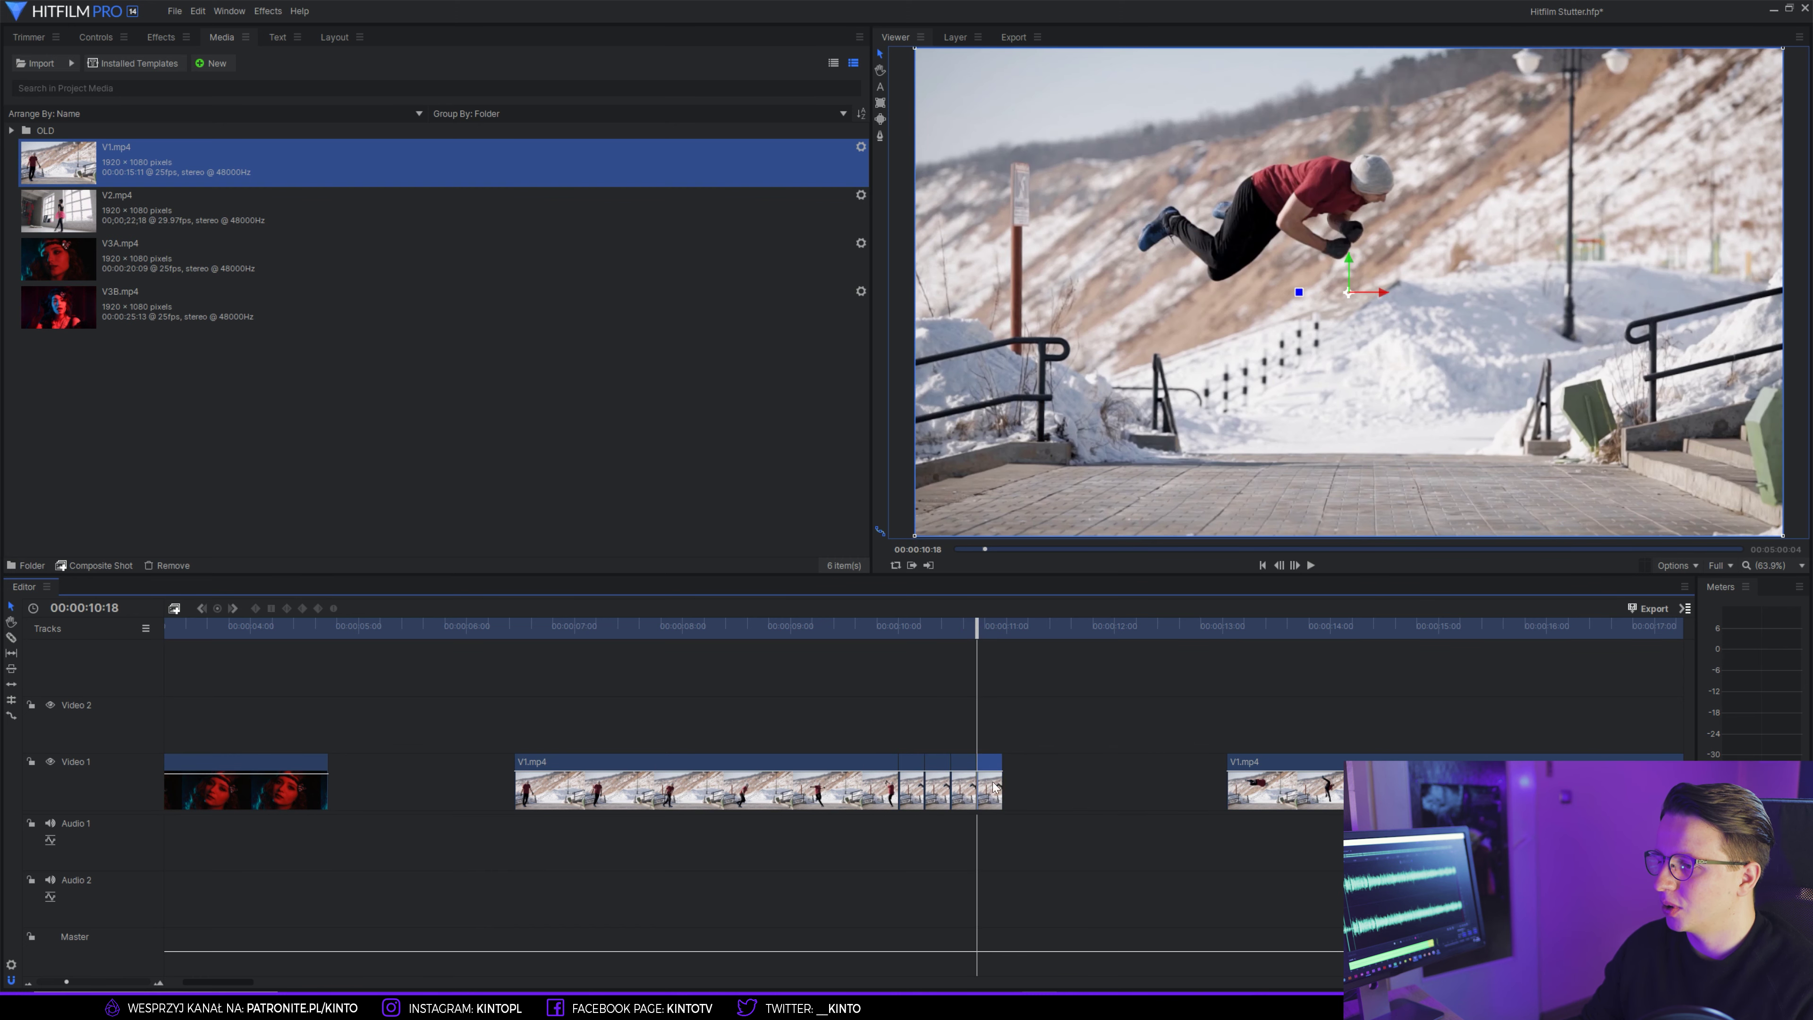
left_click(1001, 628)
key("ctrl+v")
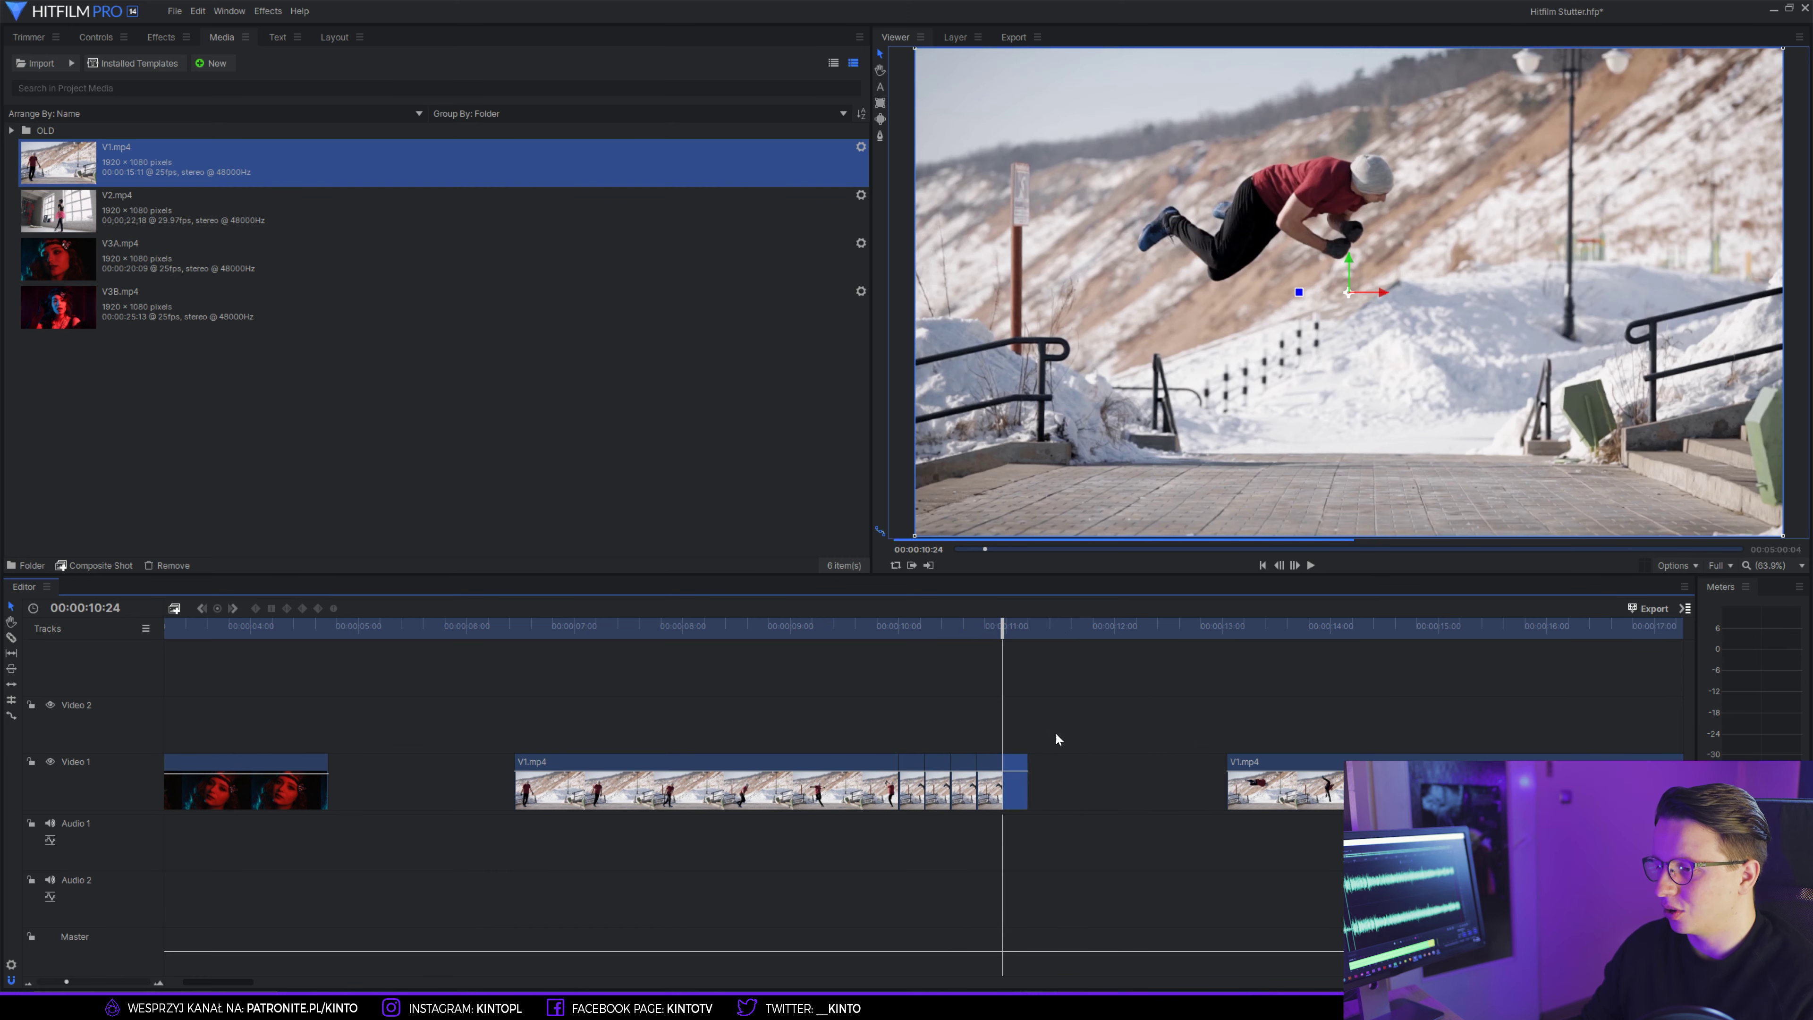
- Find the Time Reverse effect and apply it to the second six-frame V1.mp4 piece
left_click_drag(937, 801, 915, 806)
left_click(936, 626)
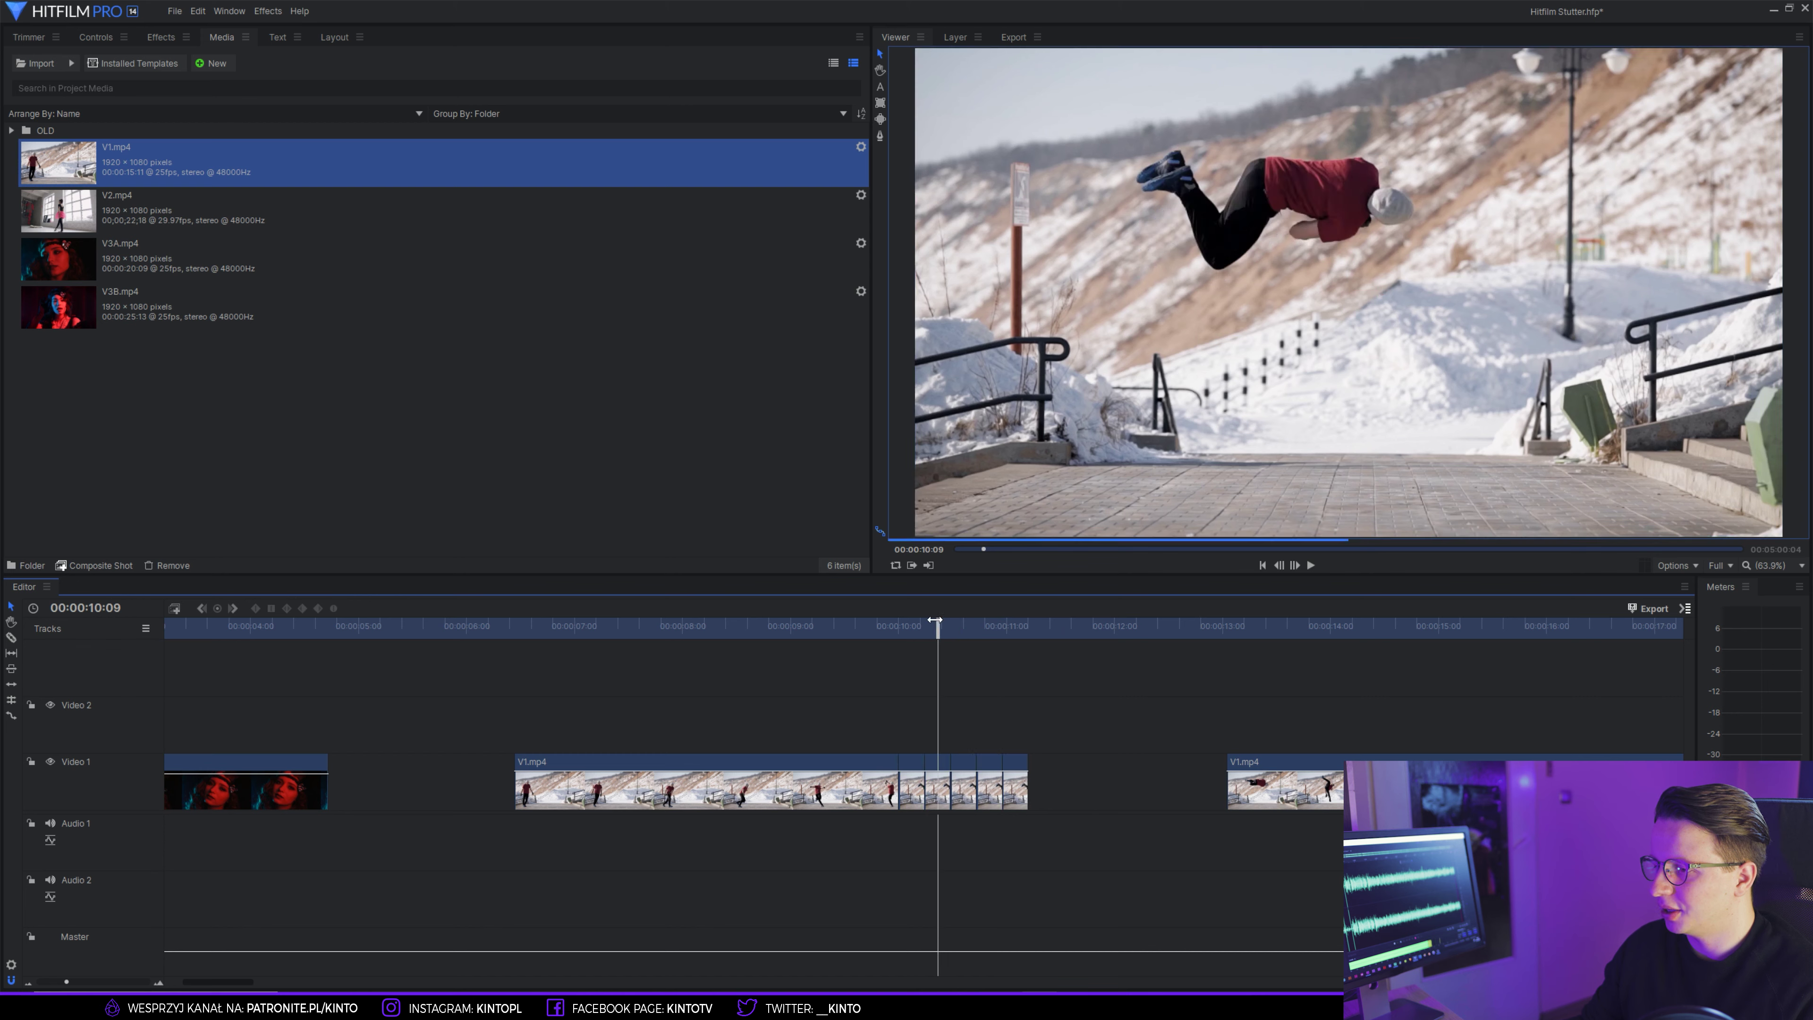
left_click(935, 799)
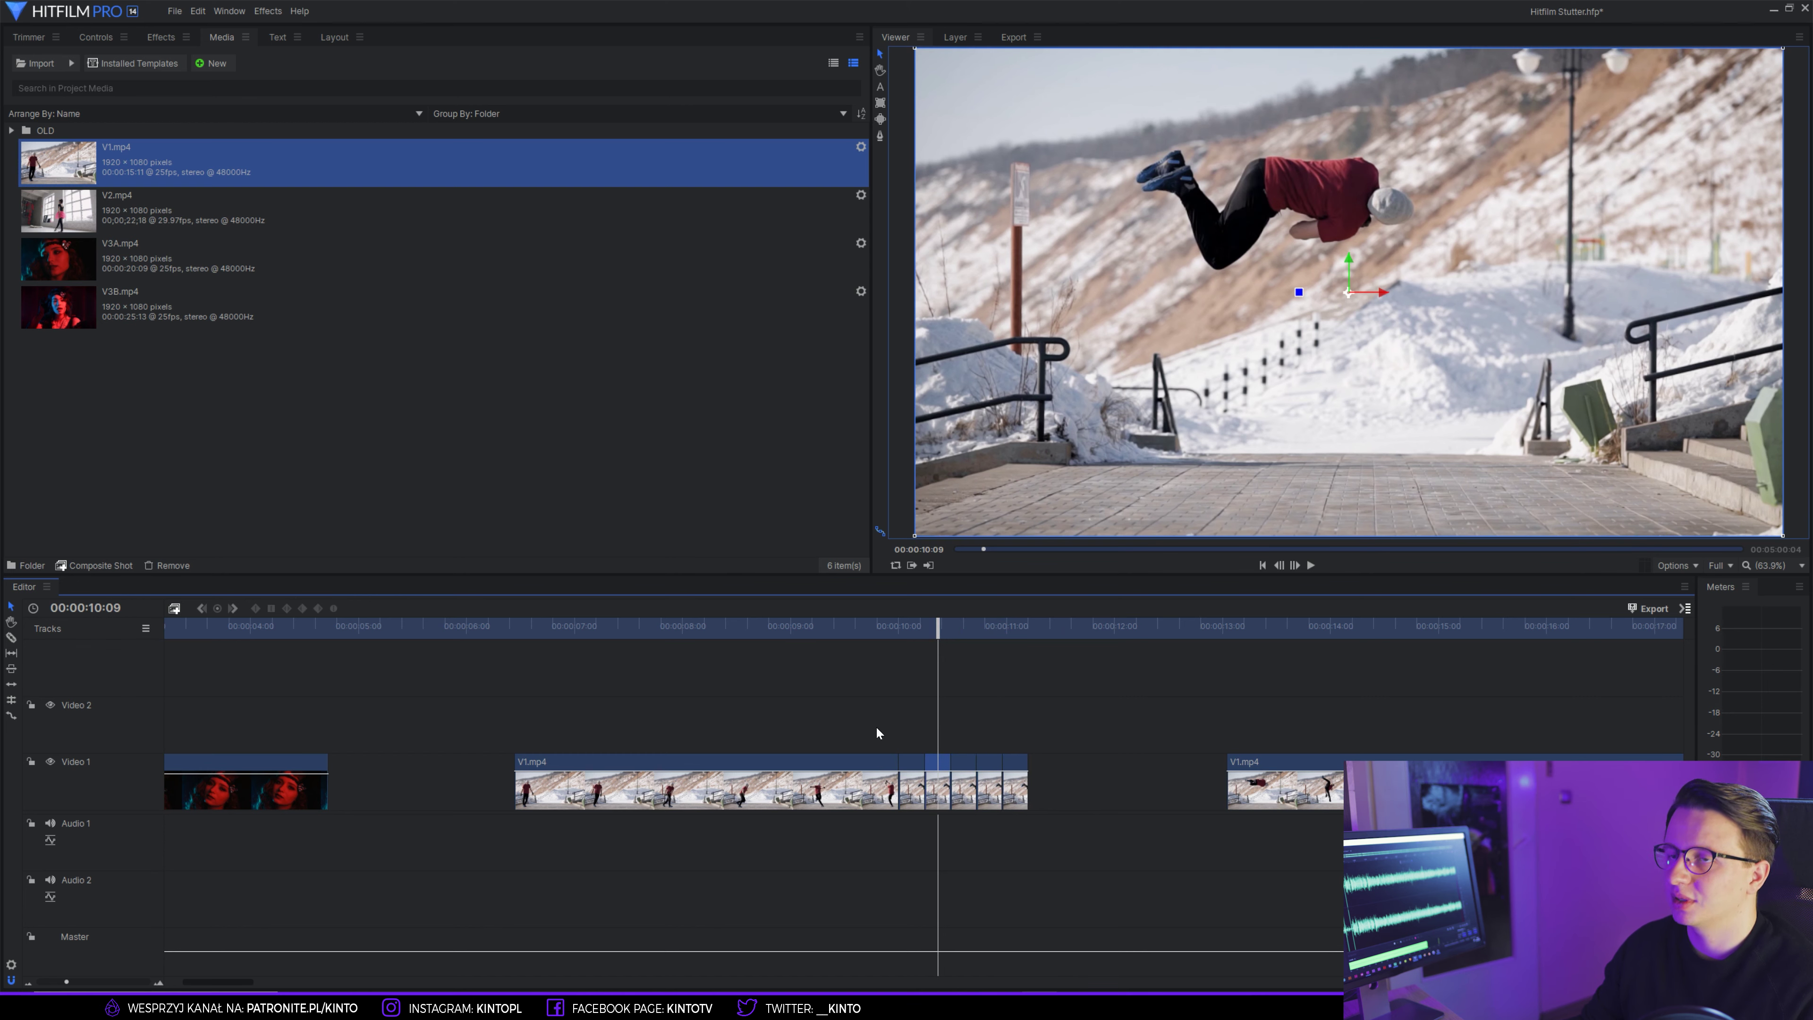
left_click(183, 38)
left_click(184, 63)
type("t")
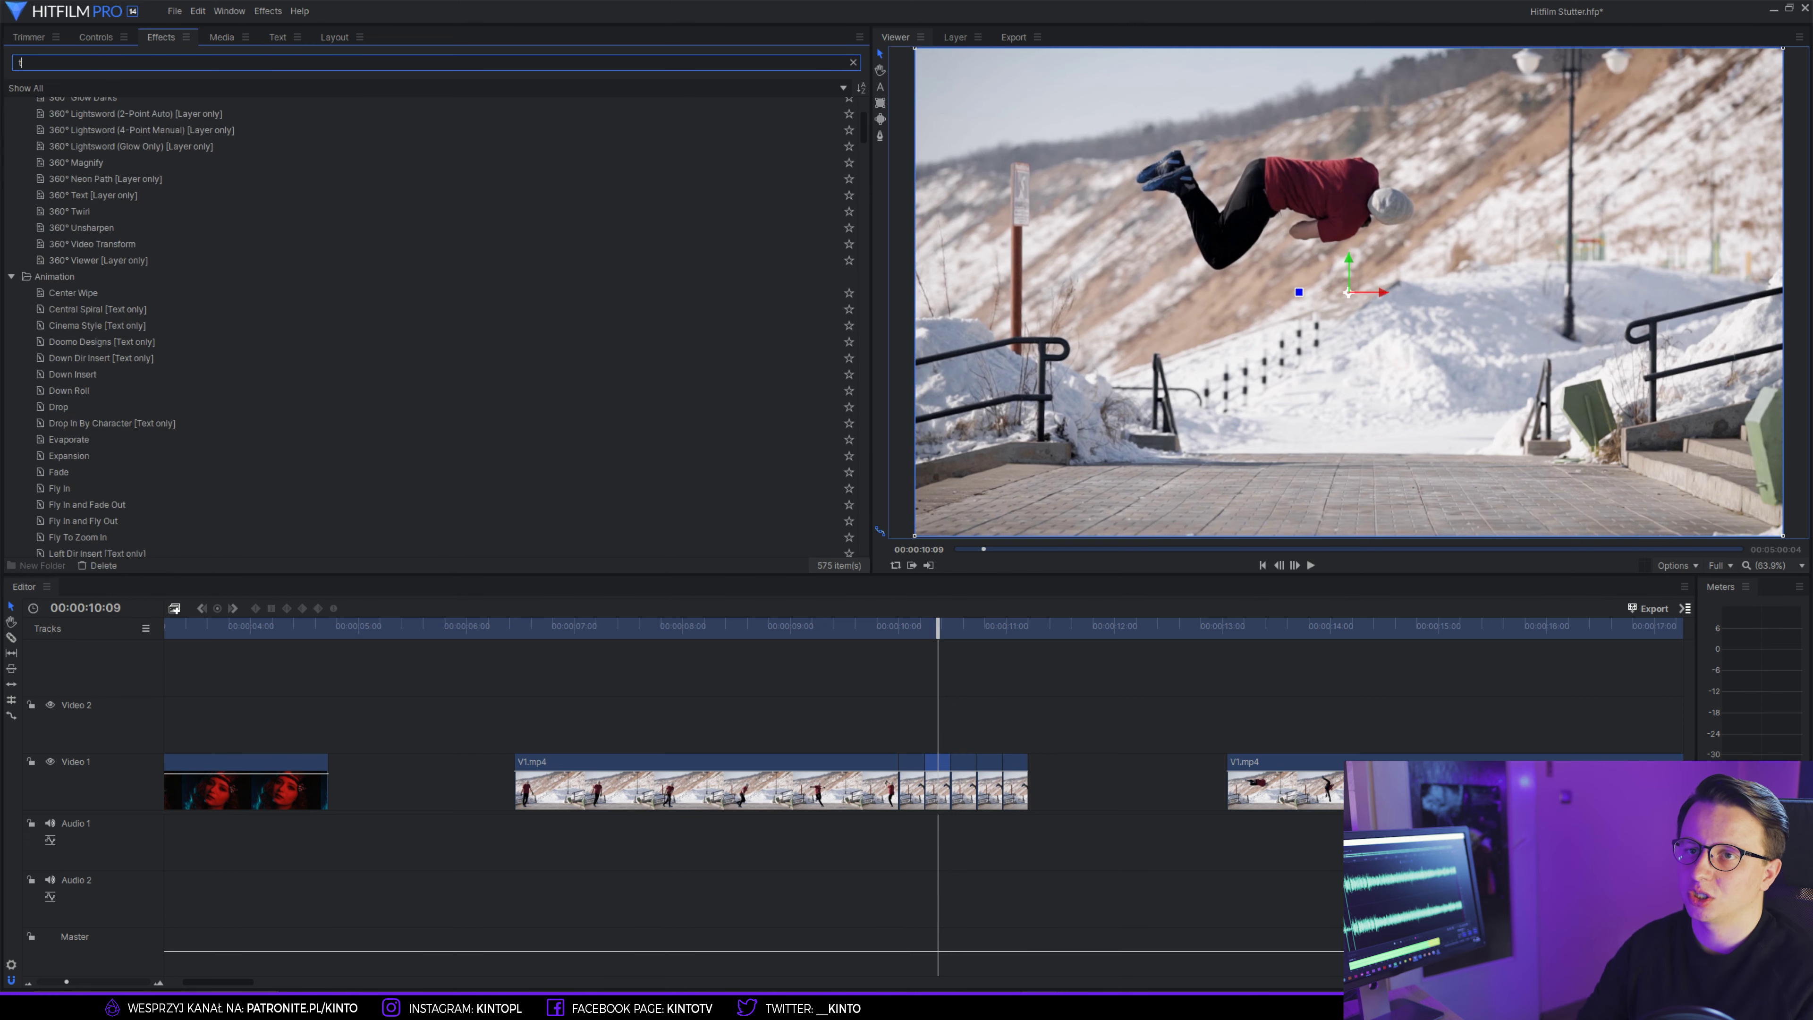
type("ime re")
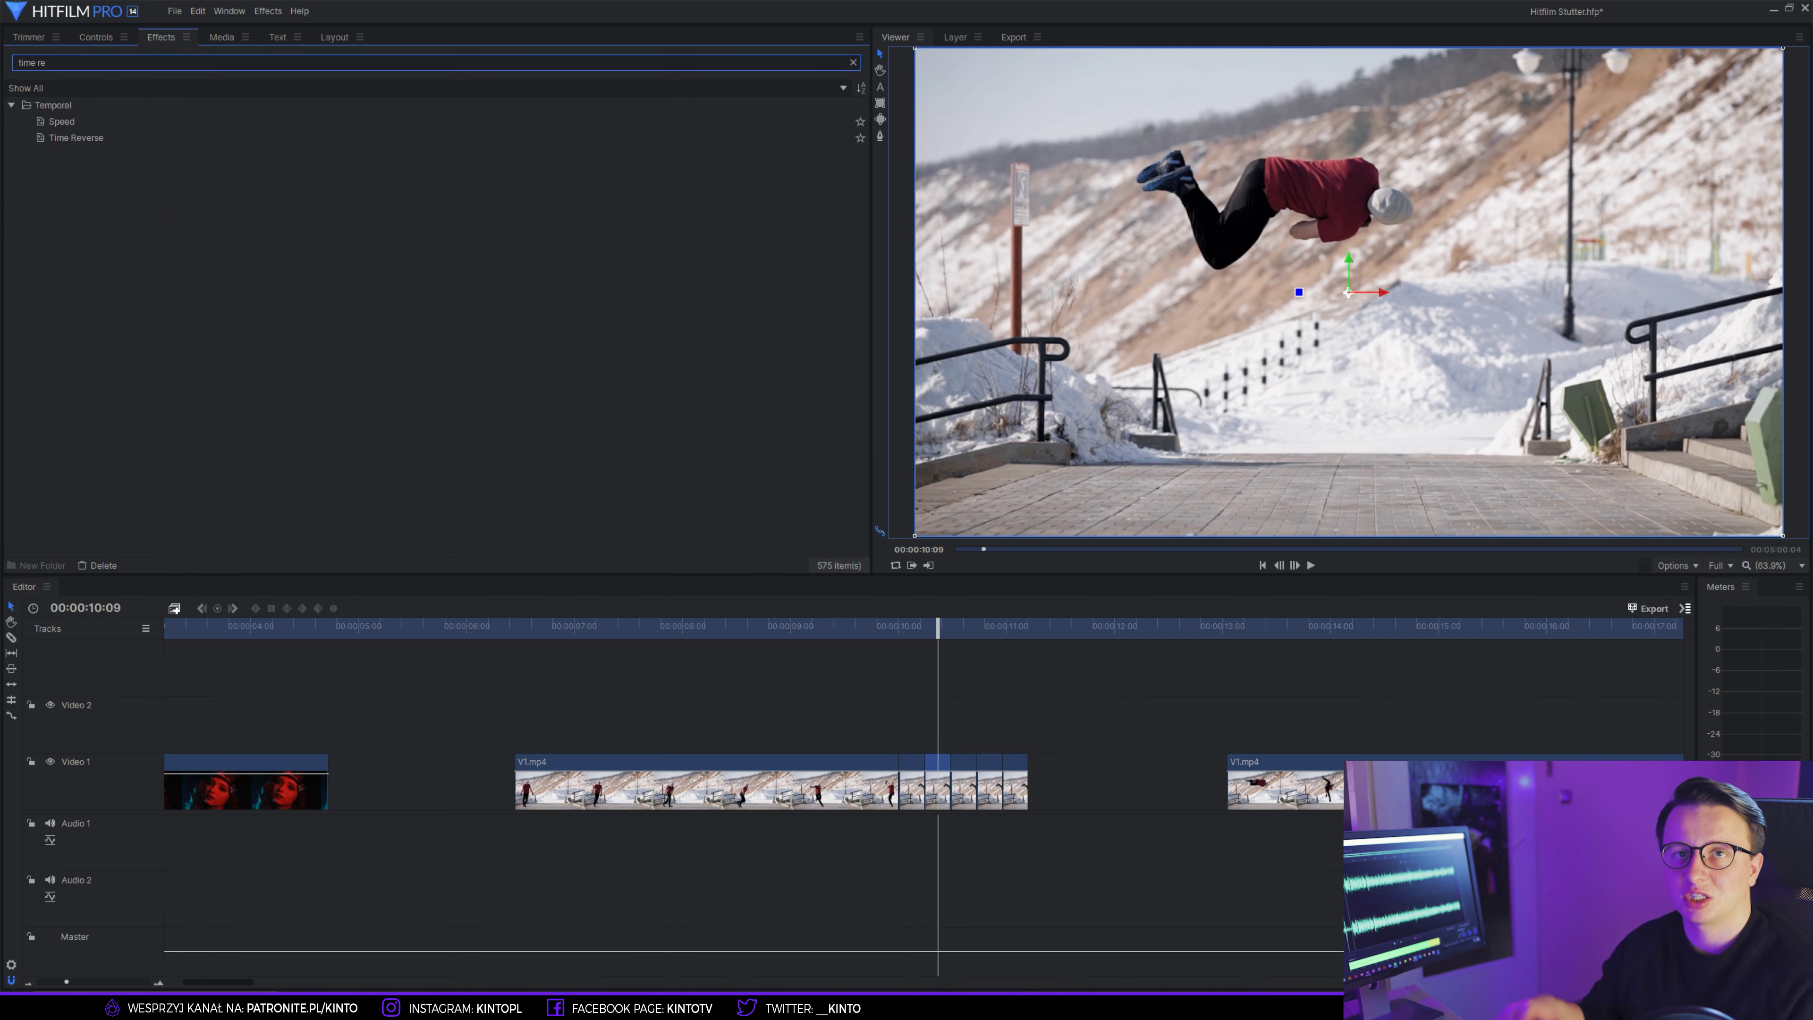
left_click_drag(75, 138, 660, 274)
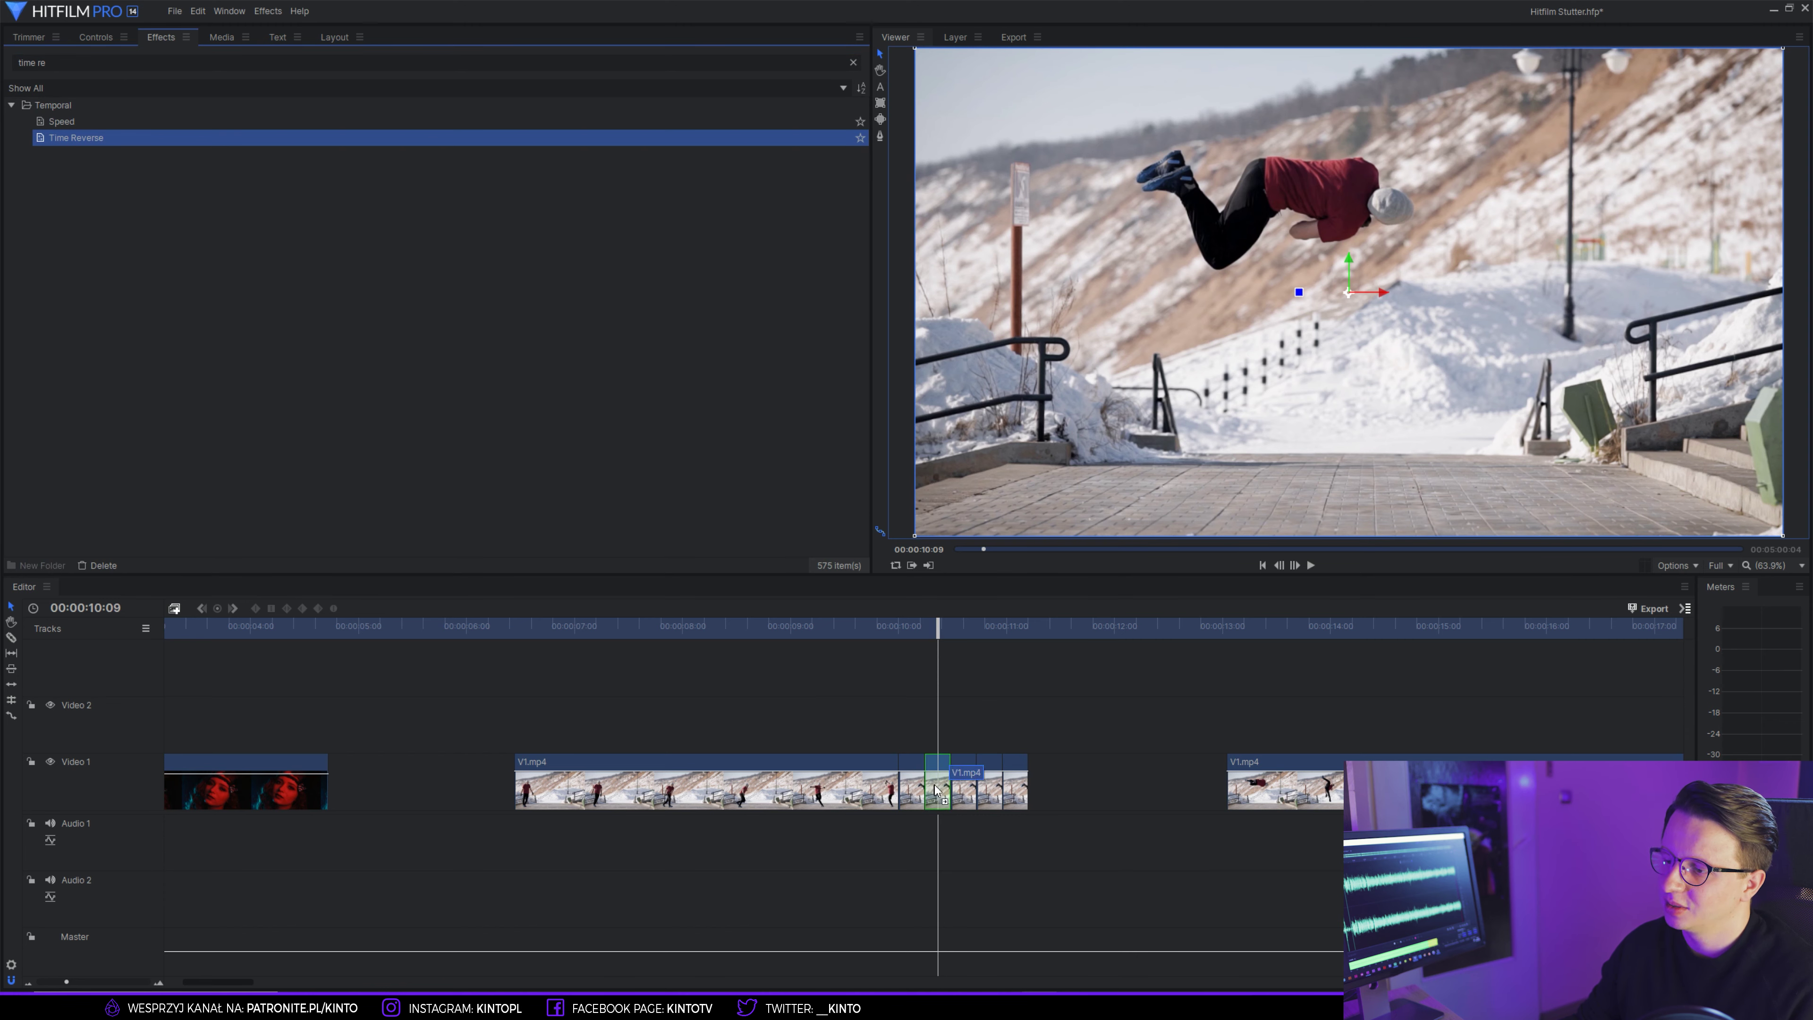
left_click_drag(937, 790, 937, 790)
- Apply Time Reverse to the fourth six-frame piece and move the V1.mp4 remainder back against the last short piece
left_click(988, 789)
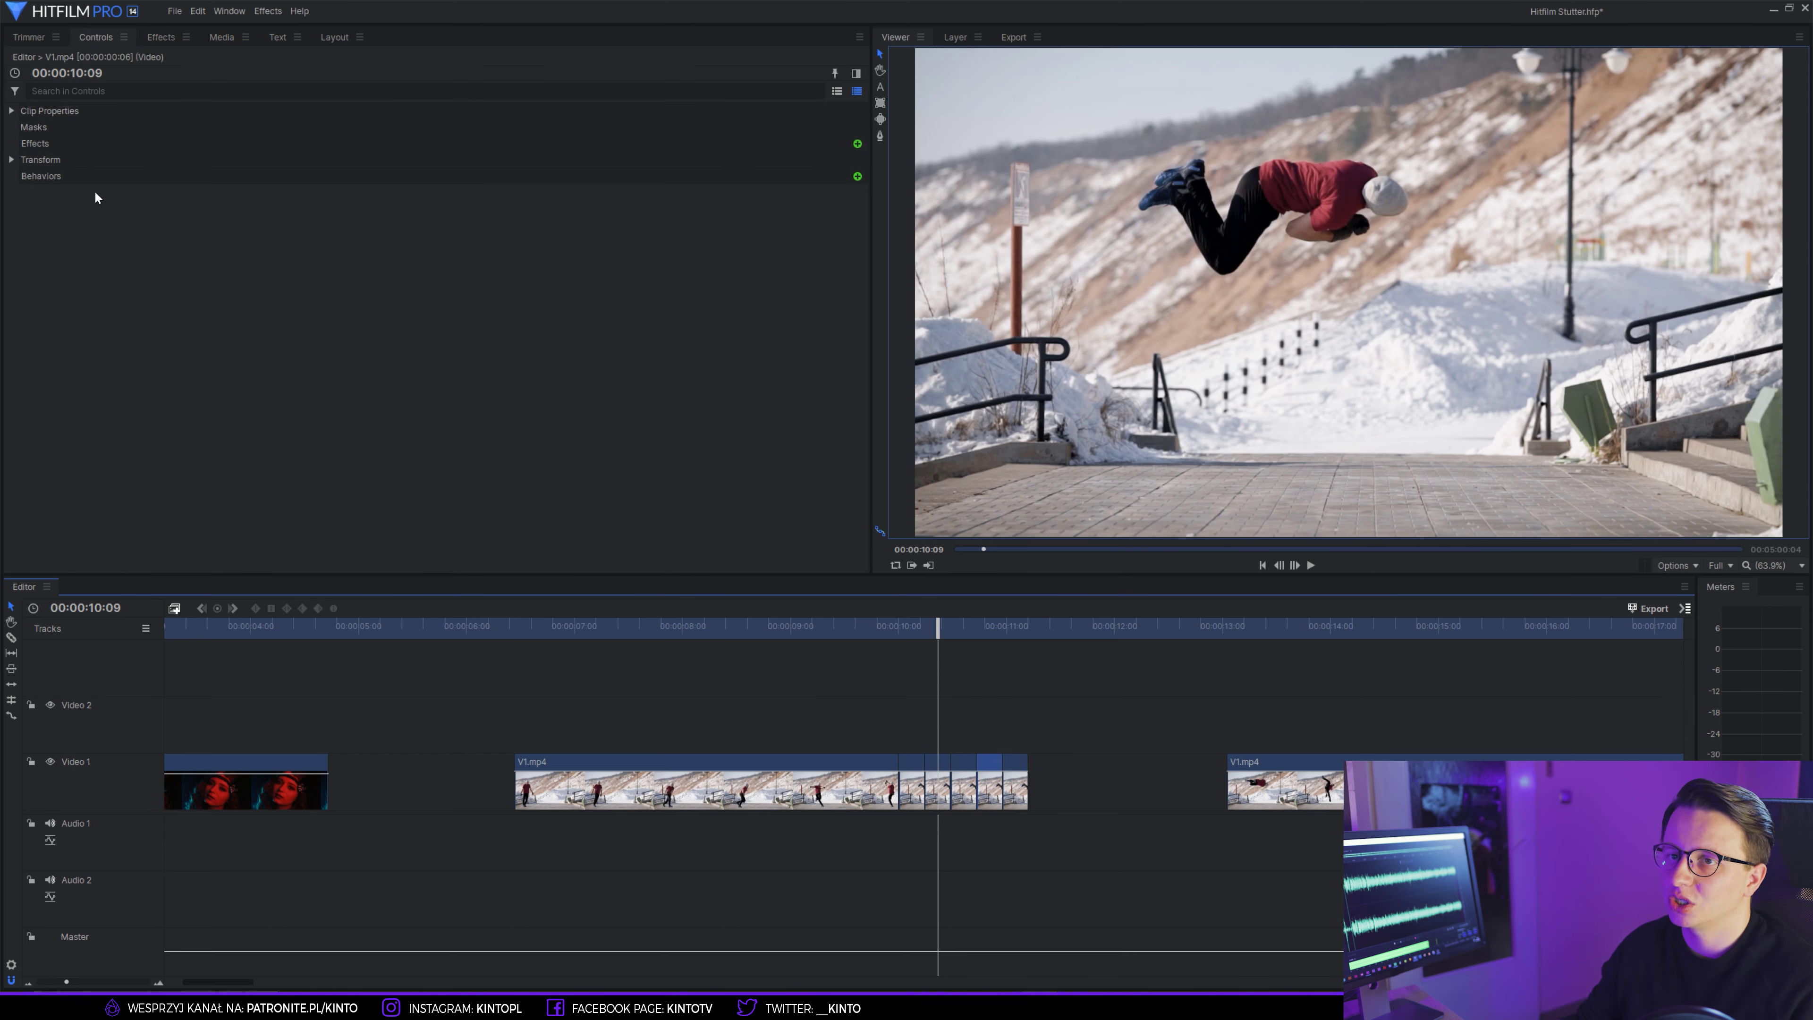
left_click(165, 37)
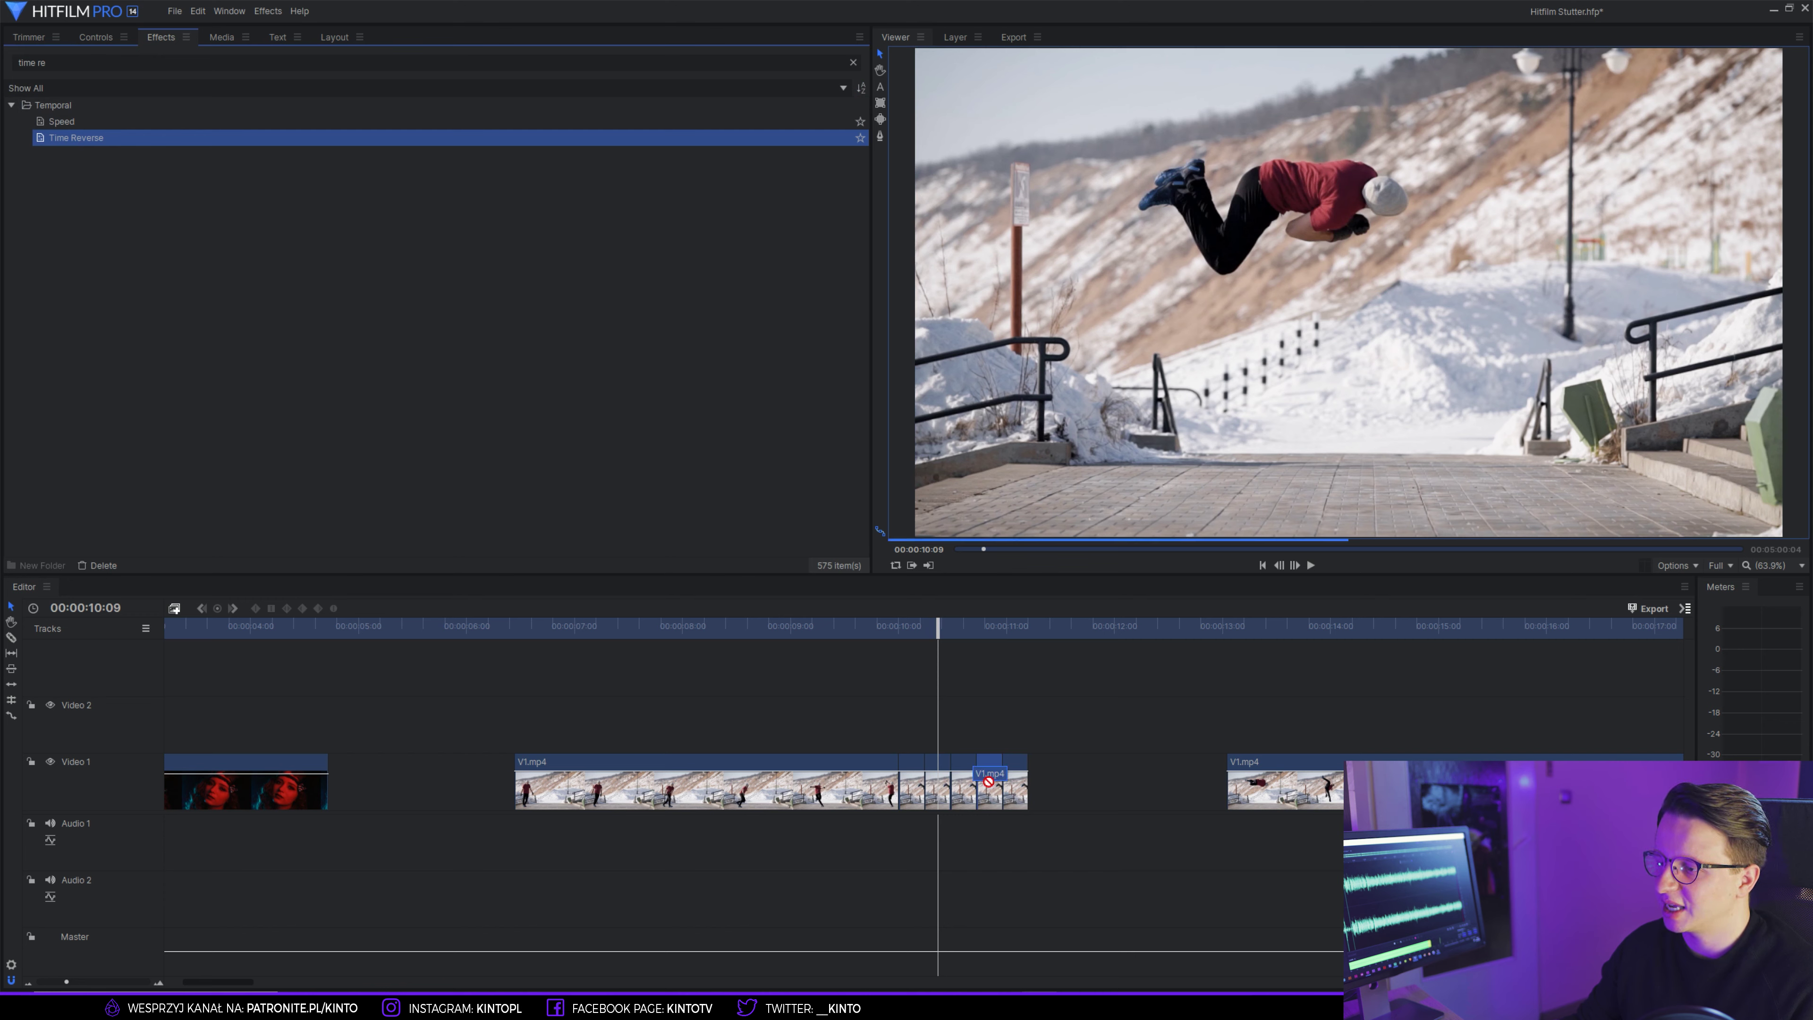
left_click_drag(995, 789, 996, 788)
left_click(913, 782)
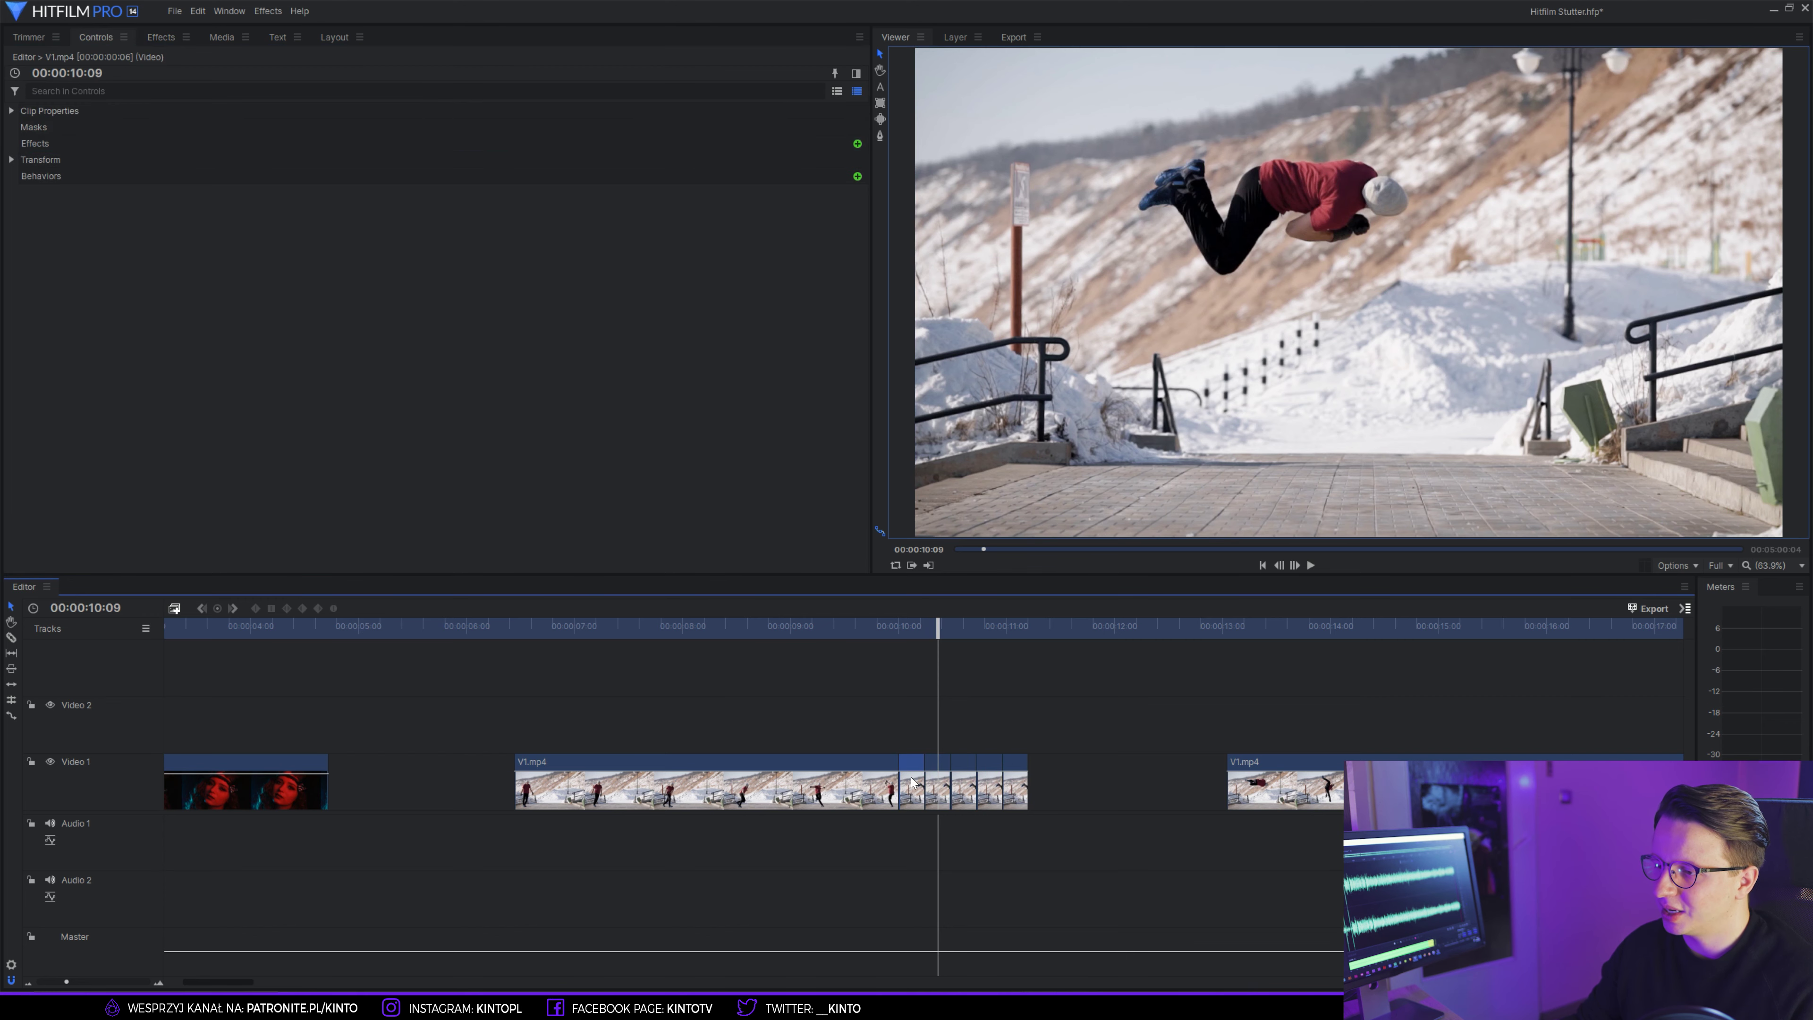
left_click(963, 785)
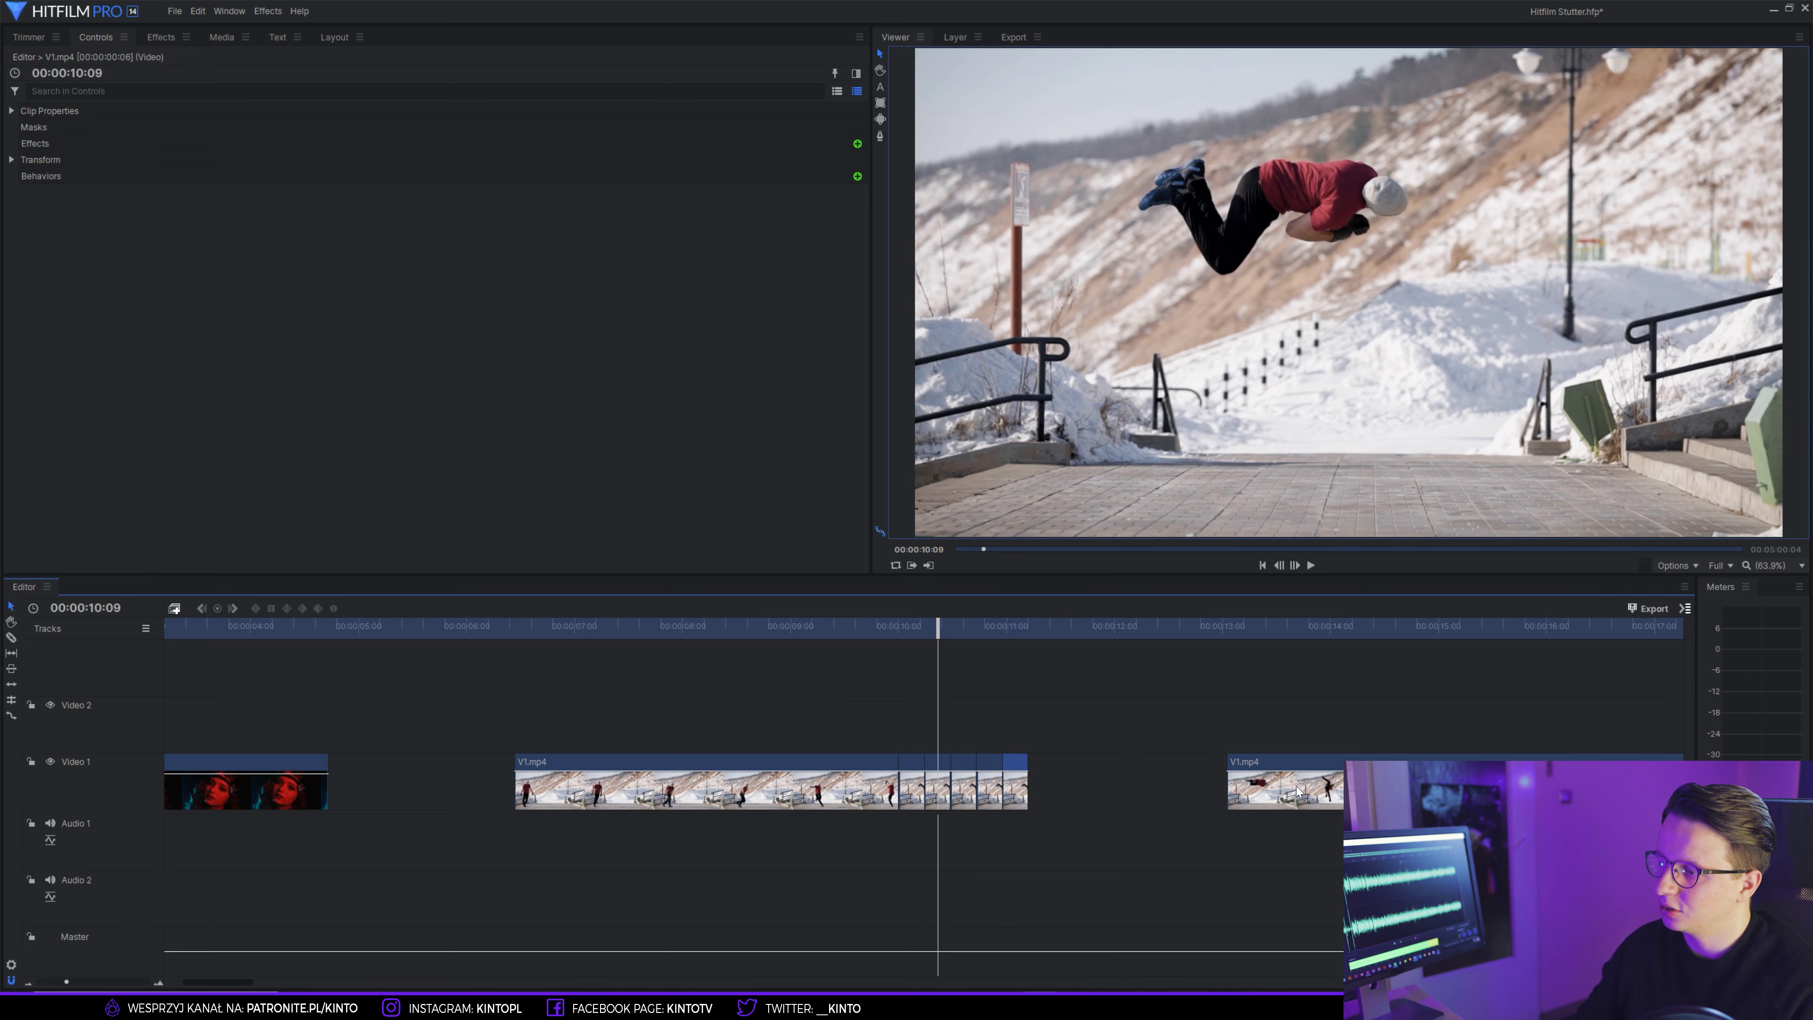
left_click_drag(1297, 790, 1097, 794)
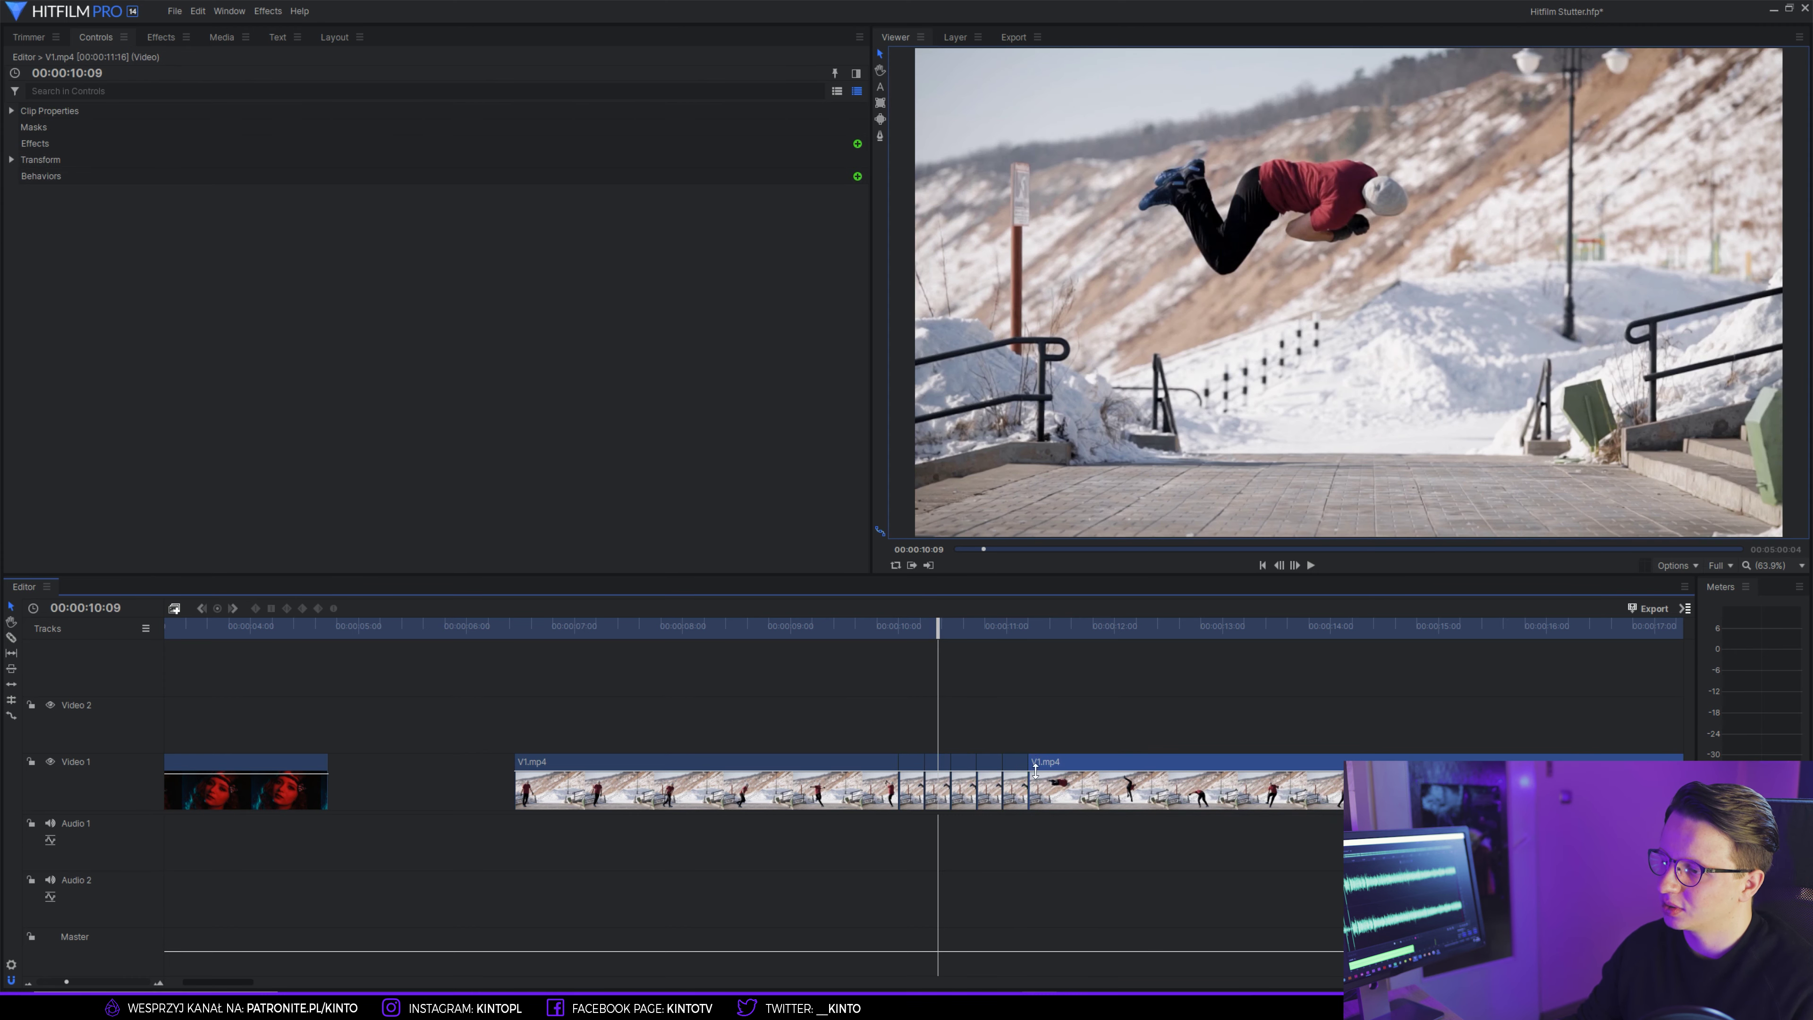
- Play the forward-and-reverse stutter on the V1.mp4 jump several times from just before the first short piece
left_click(839, 634)
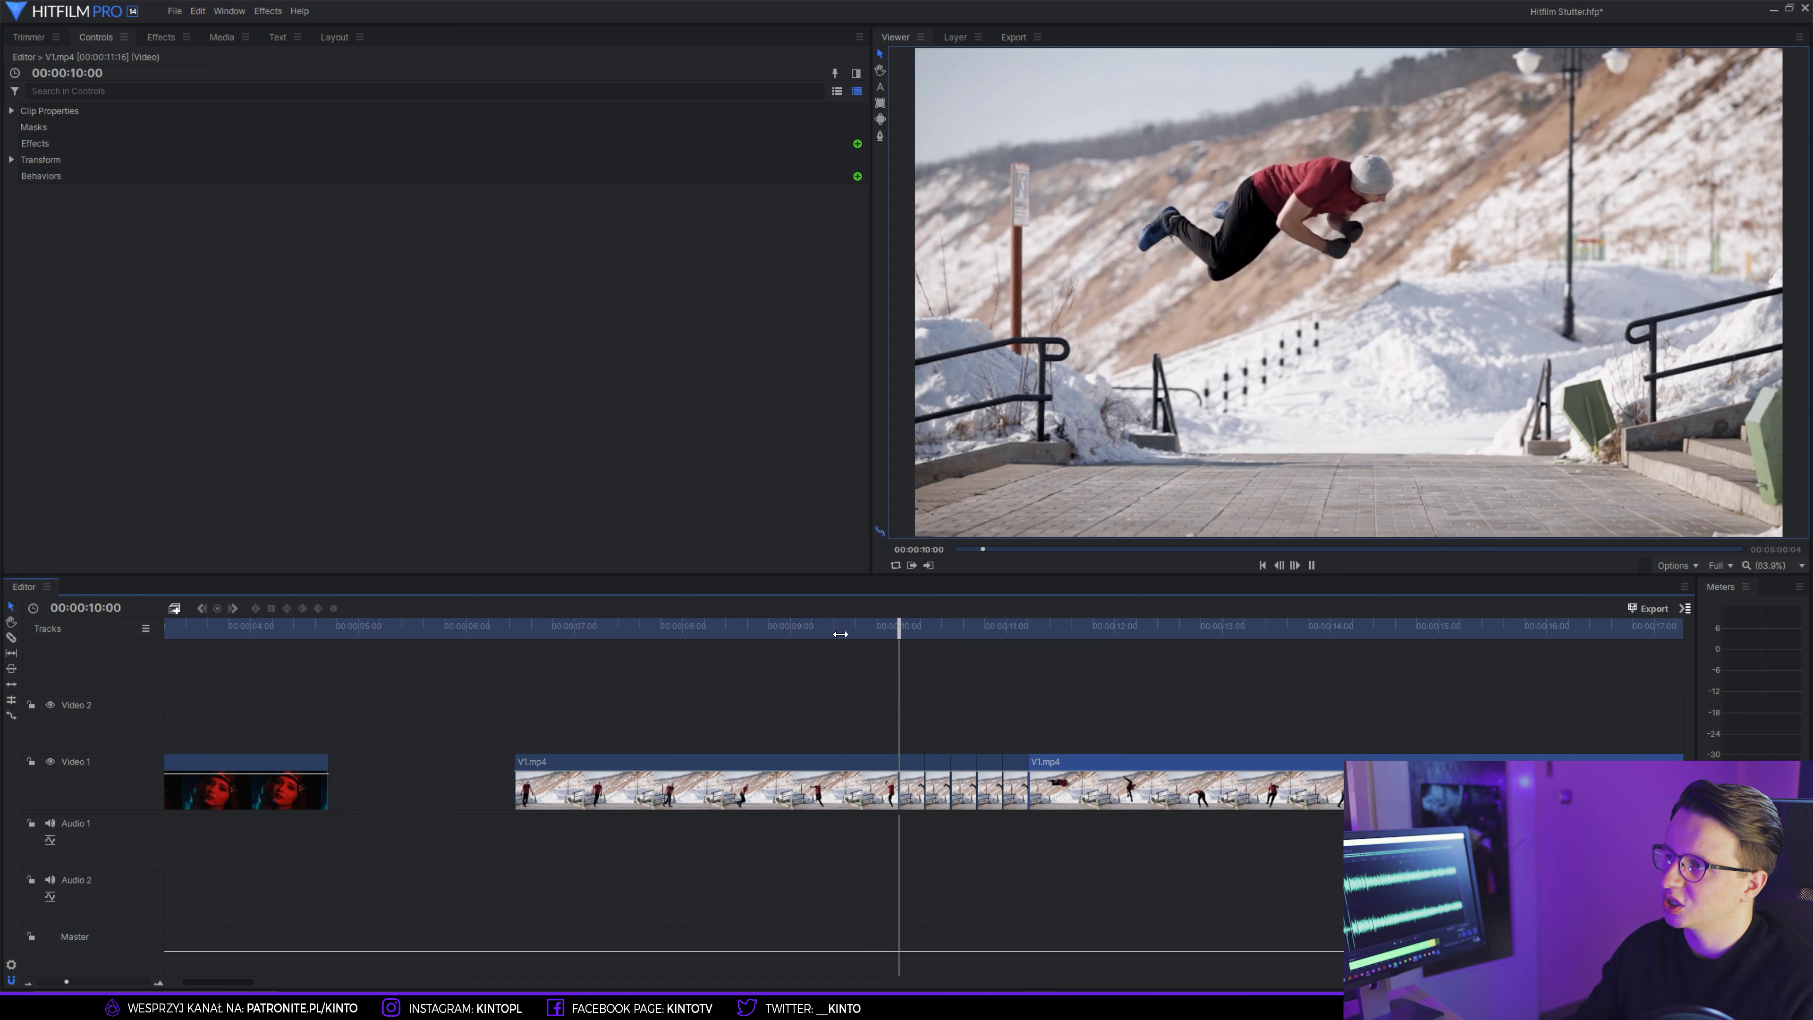
left_click(840, 634)
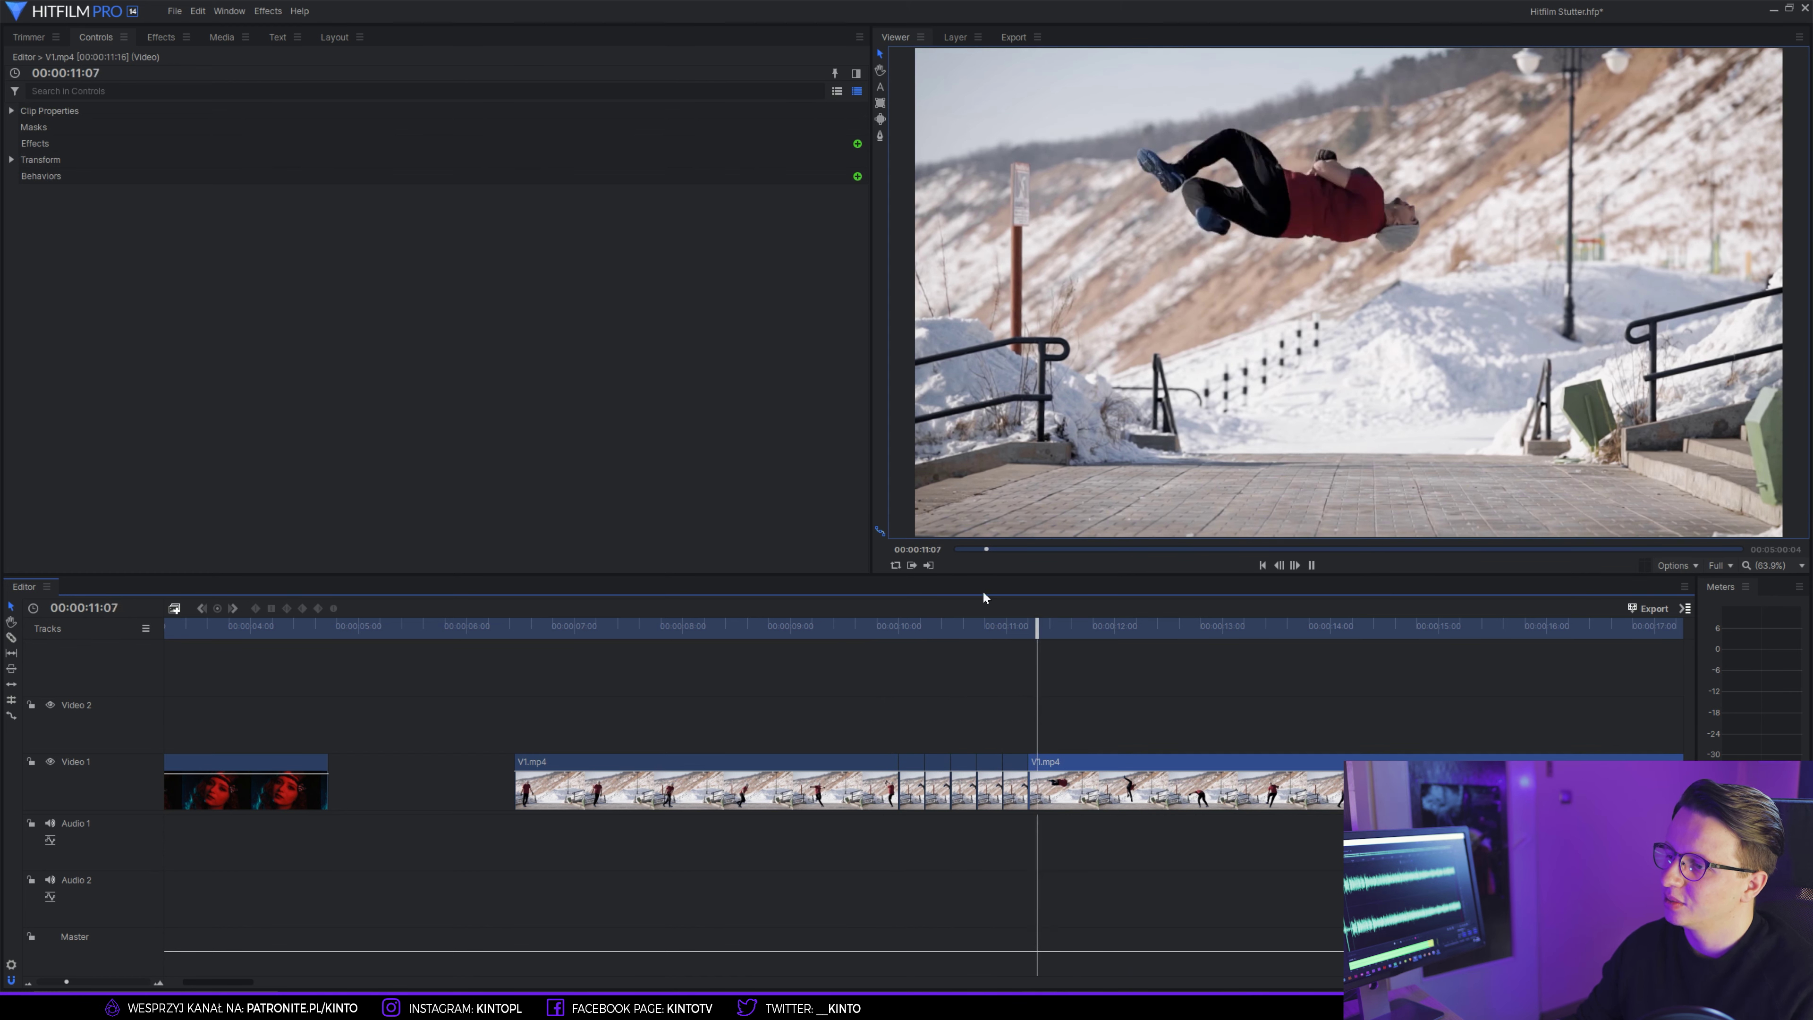
left_click(898, 634)
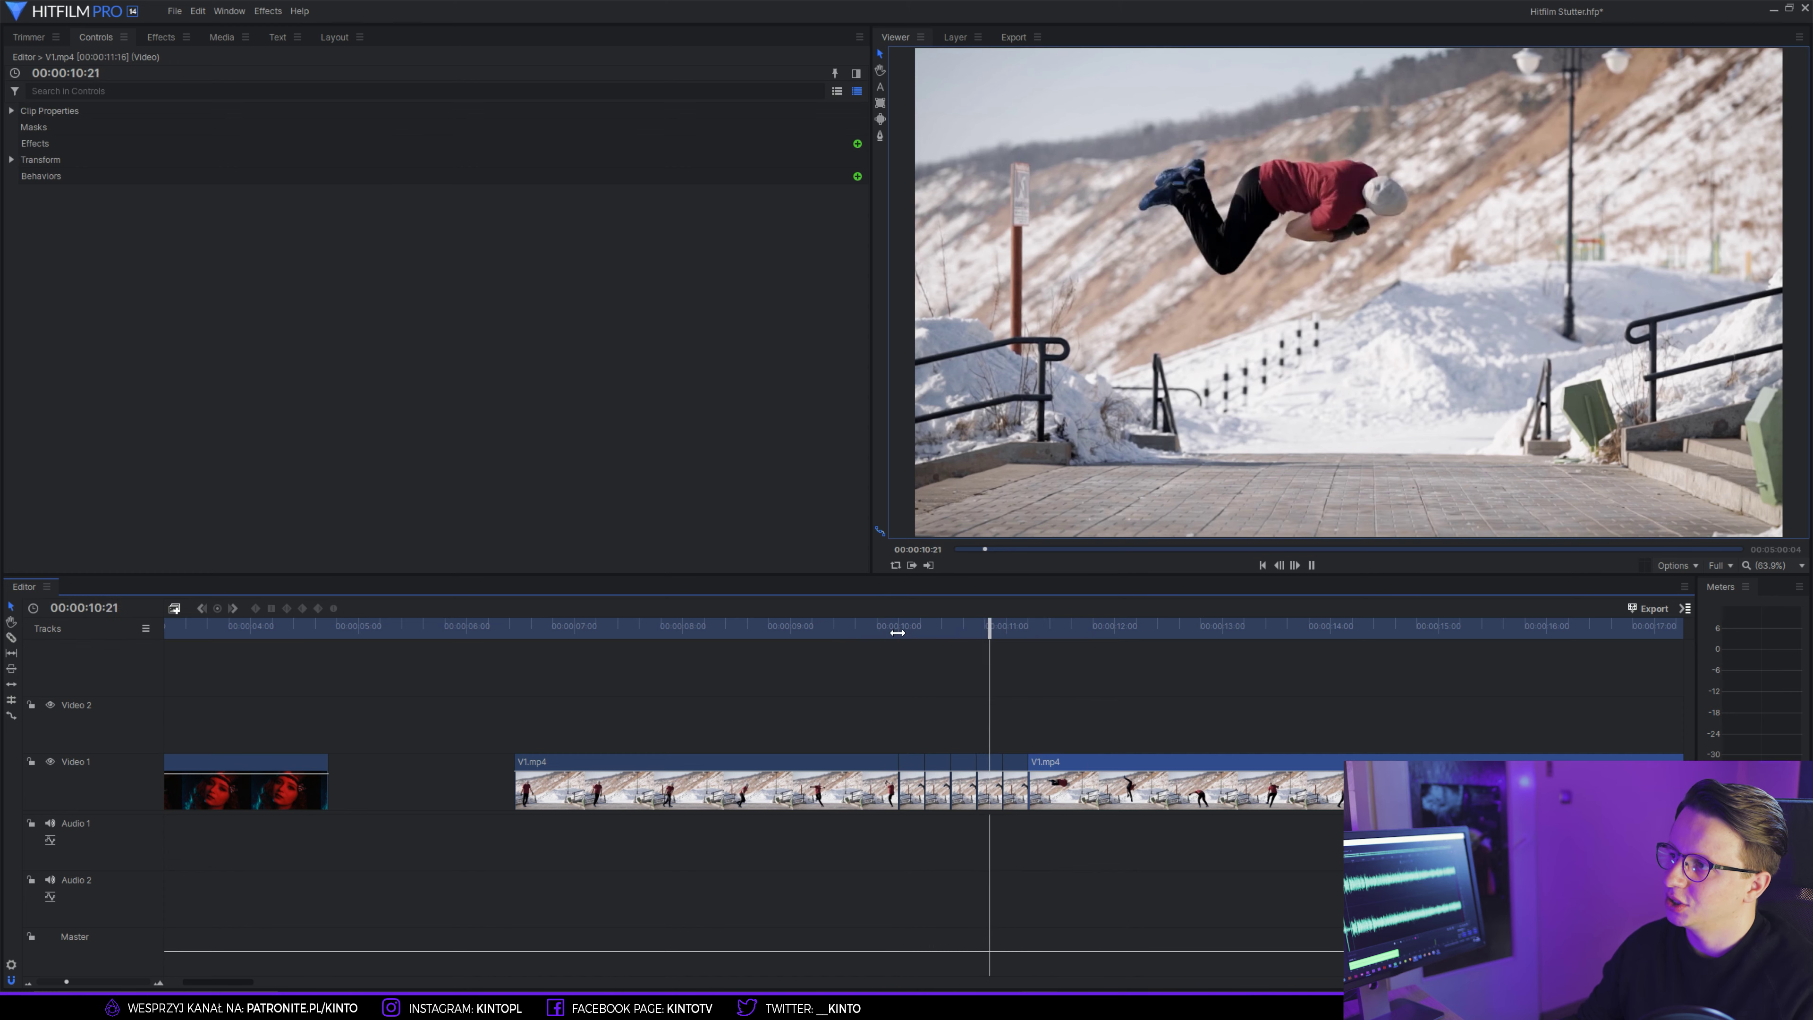
left_click(860, 634)
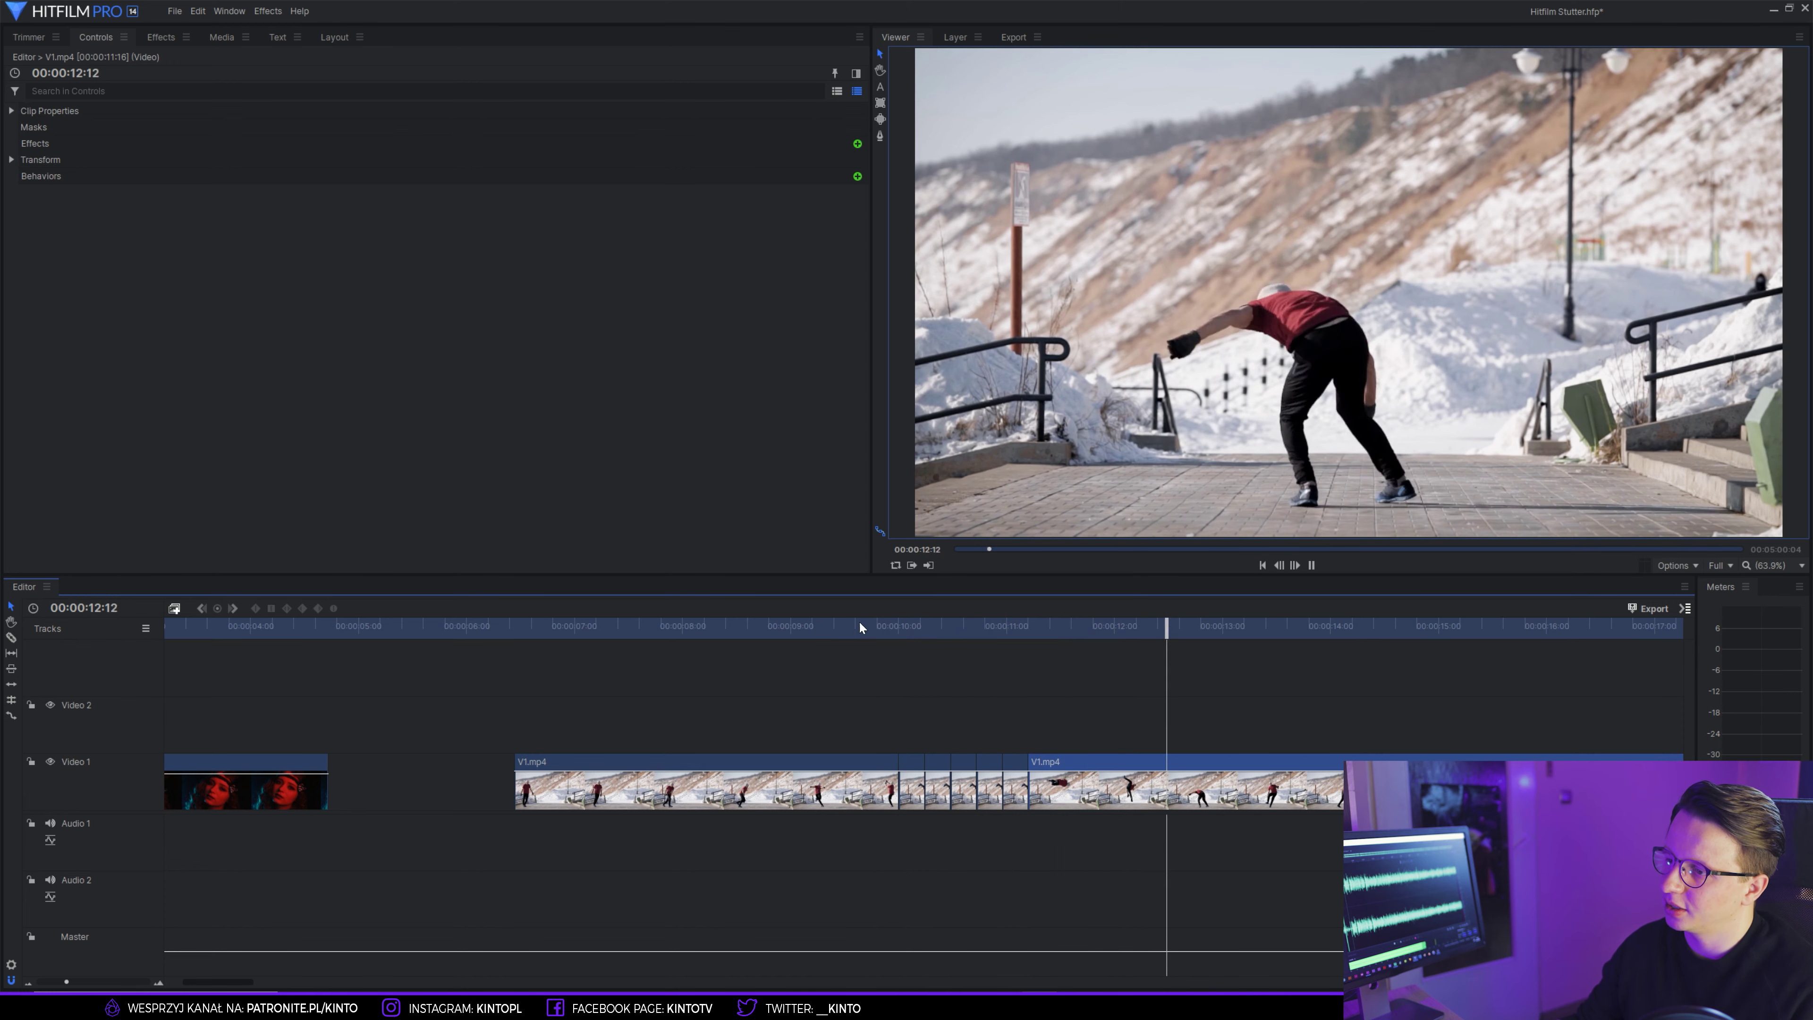
left_click(832, 628)
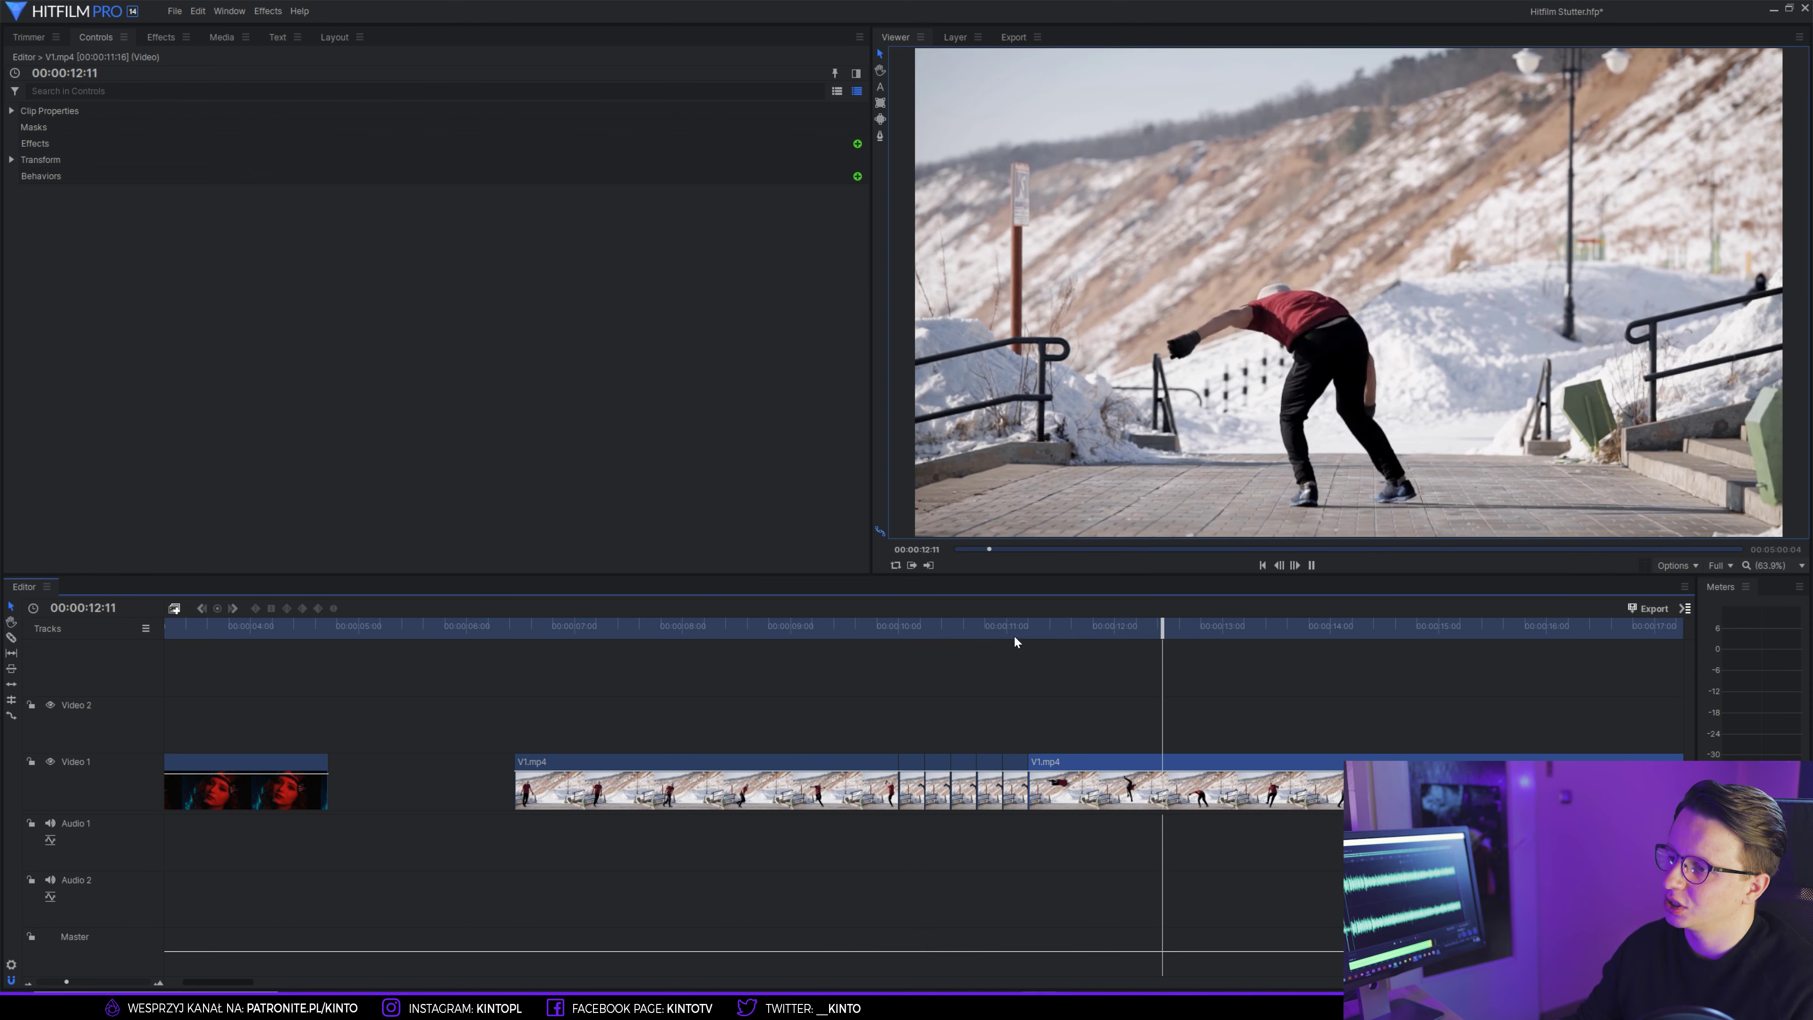
left_click(896, 628)
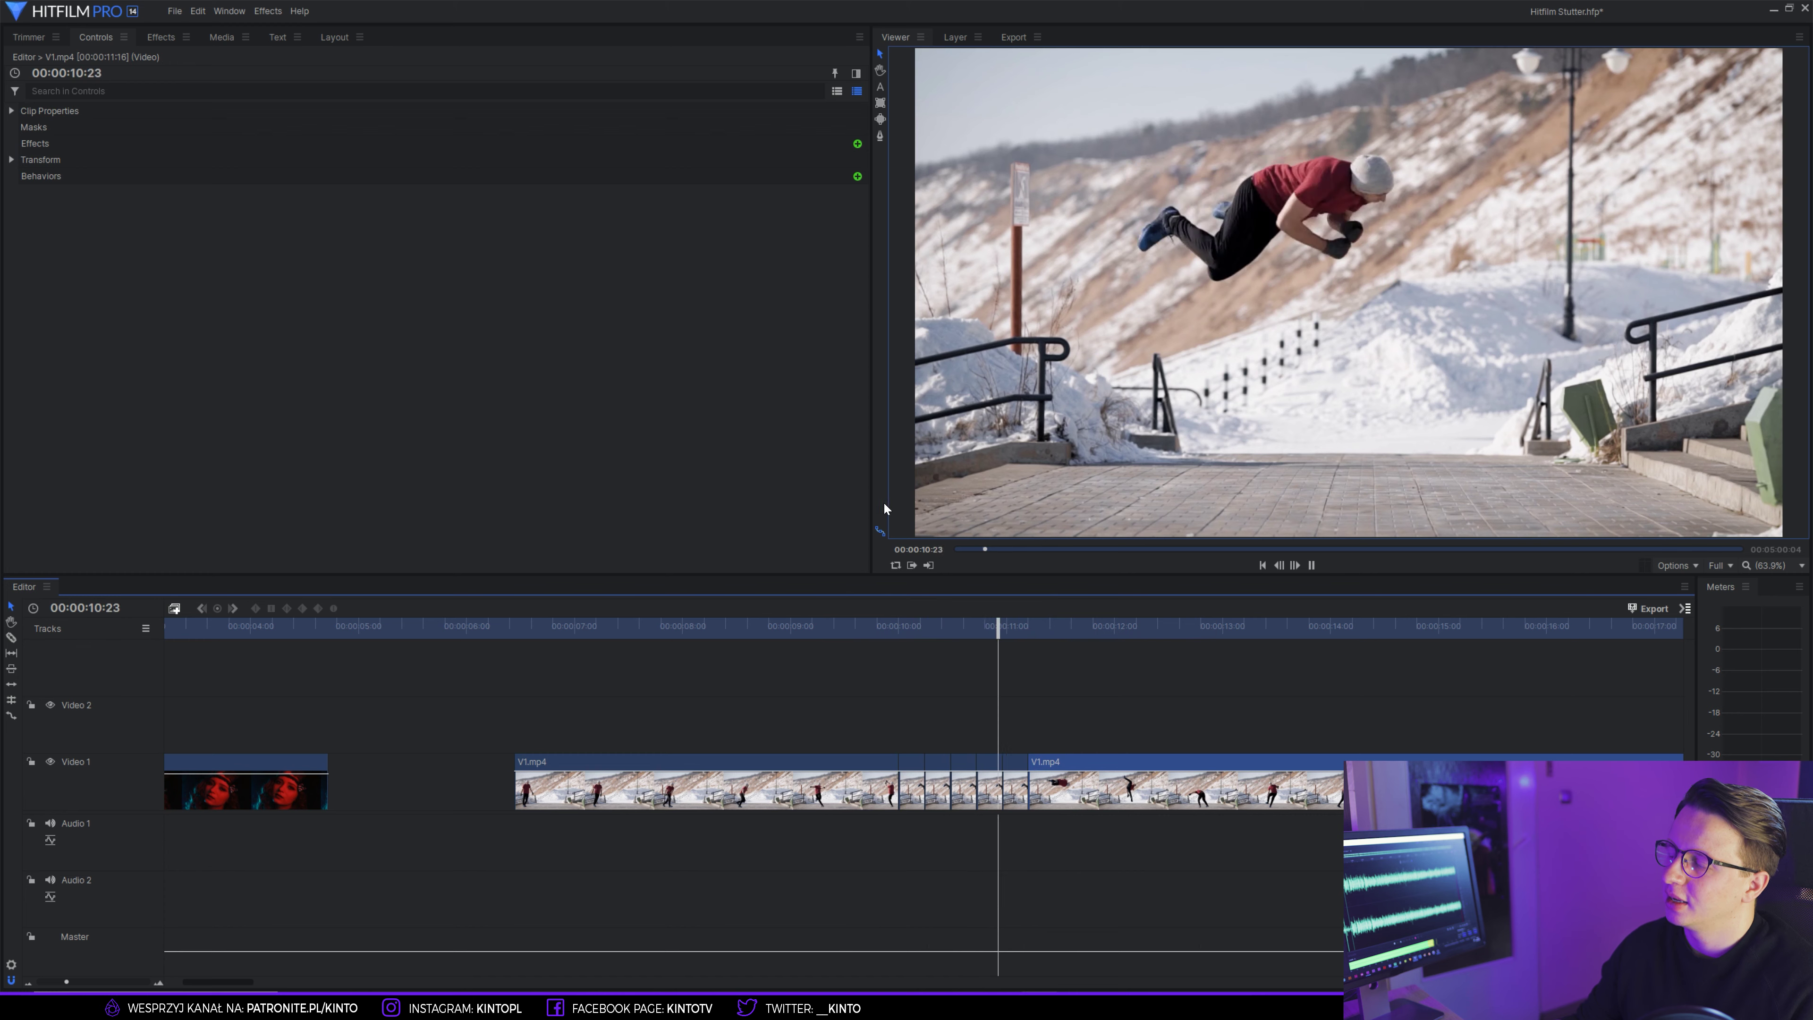
scroll(737, 714, "down", 5)
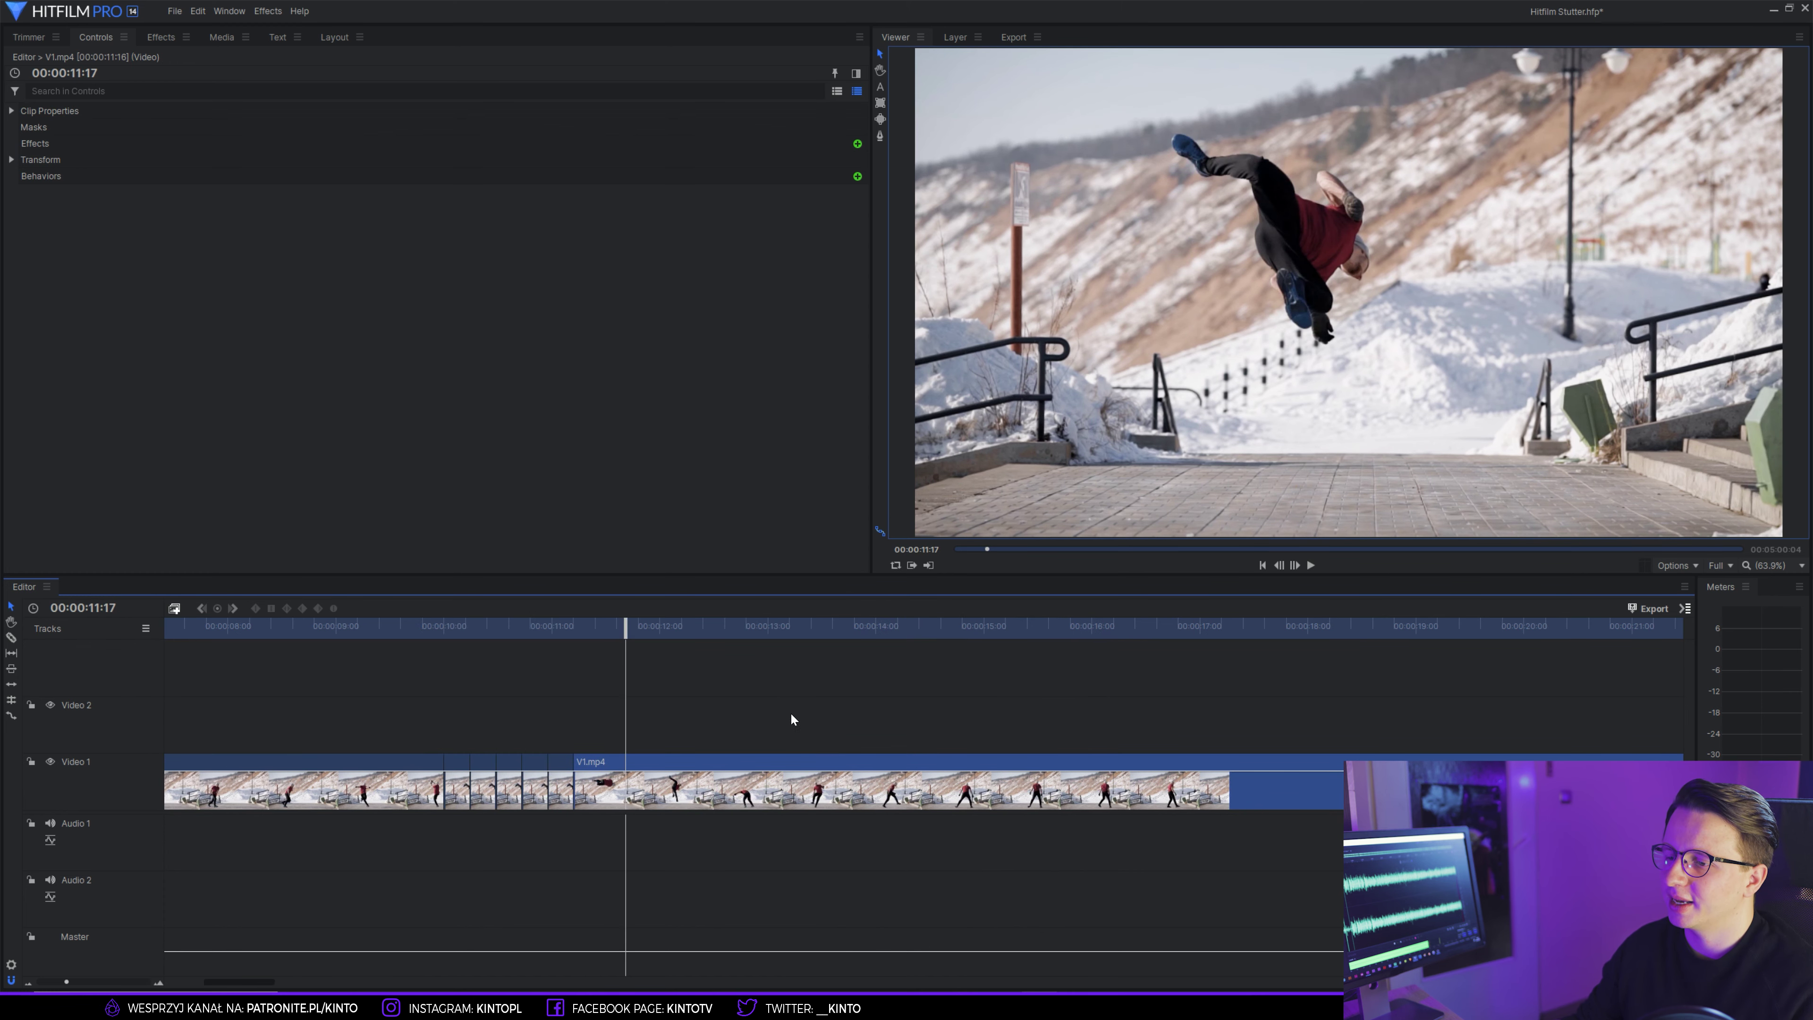
left_click(823, 707)
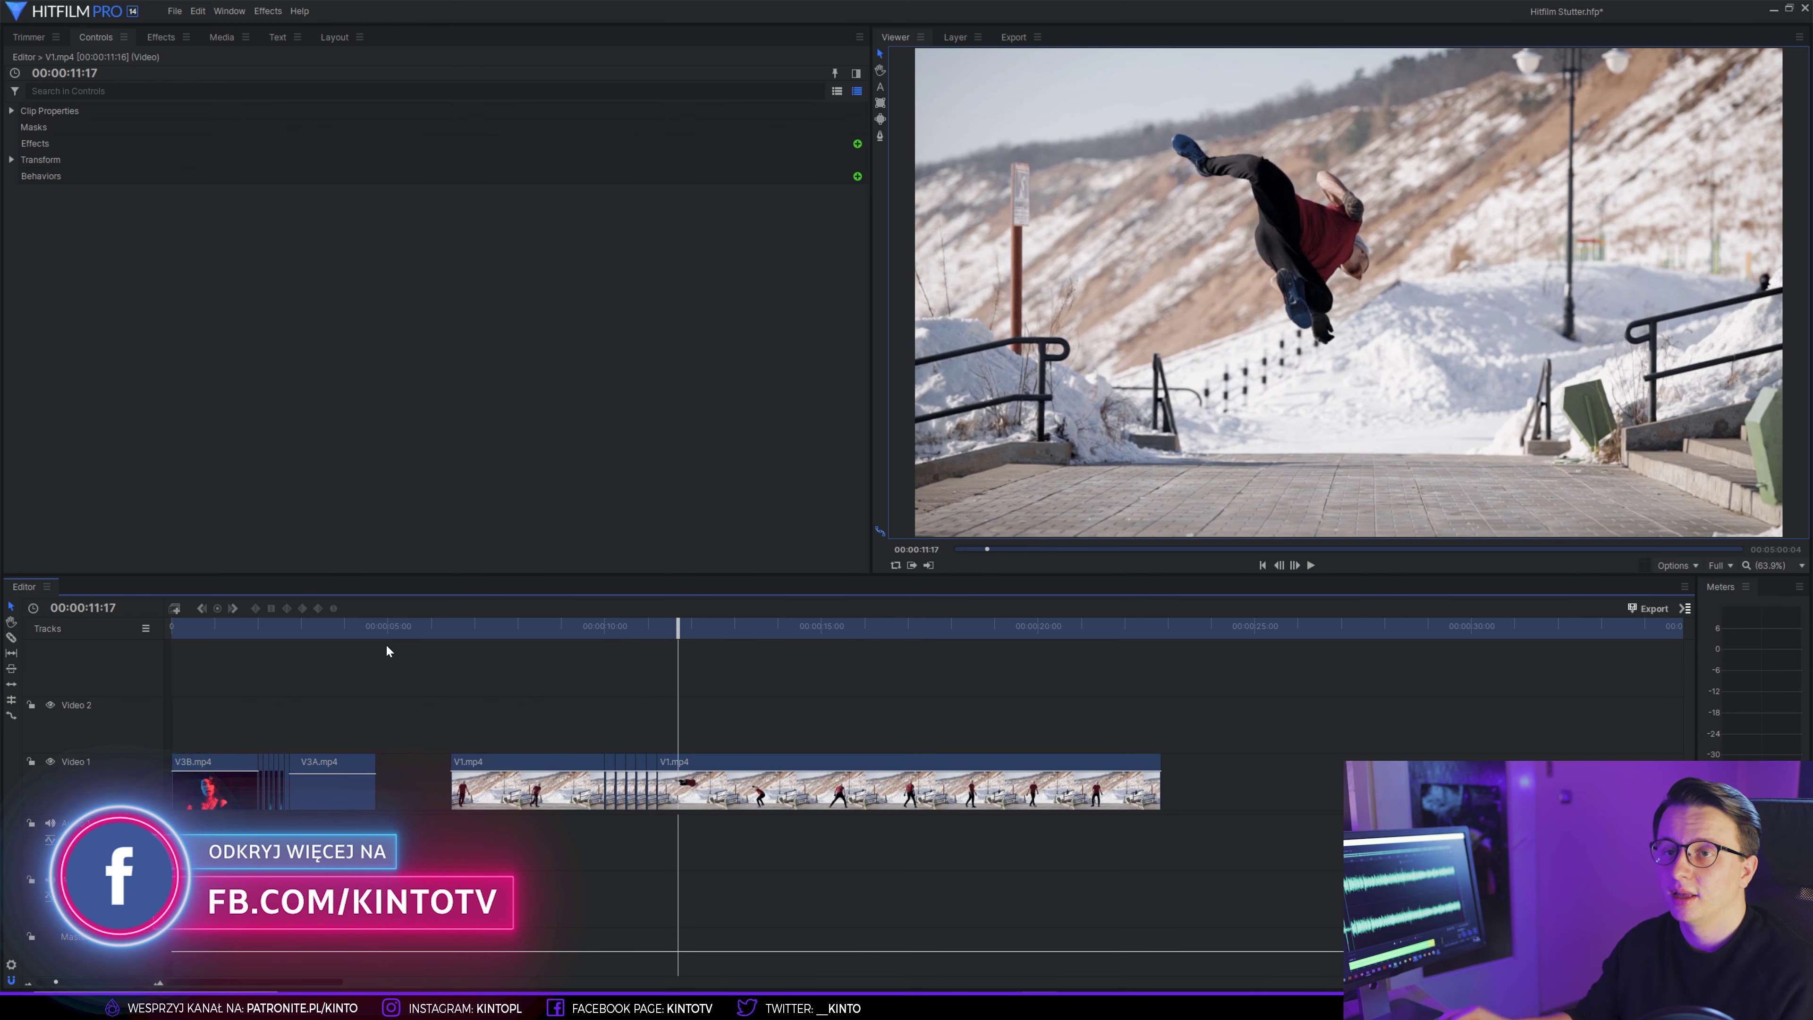
- Make a composite shot from V2.mp4 named Rewind with a duration of 00;00;05;00
left_click(208, 37)
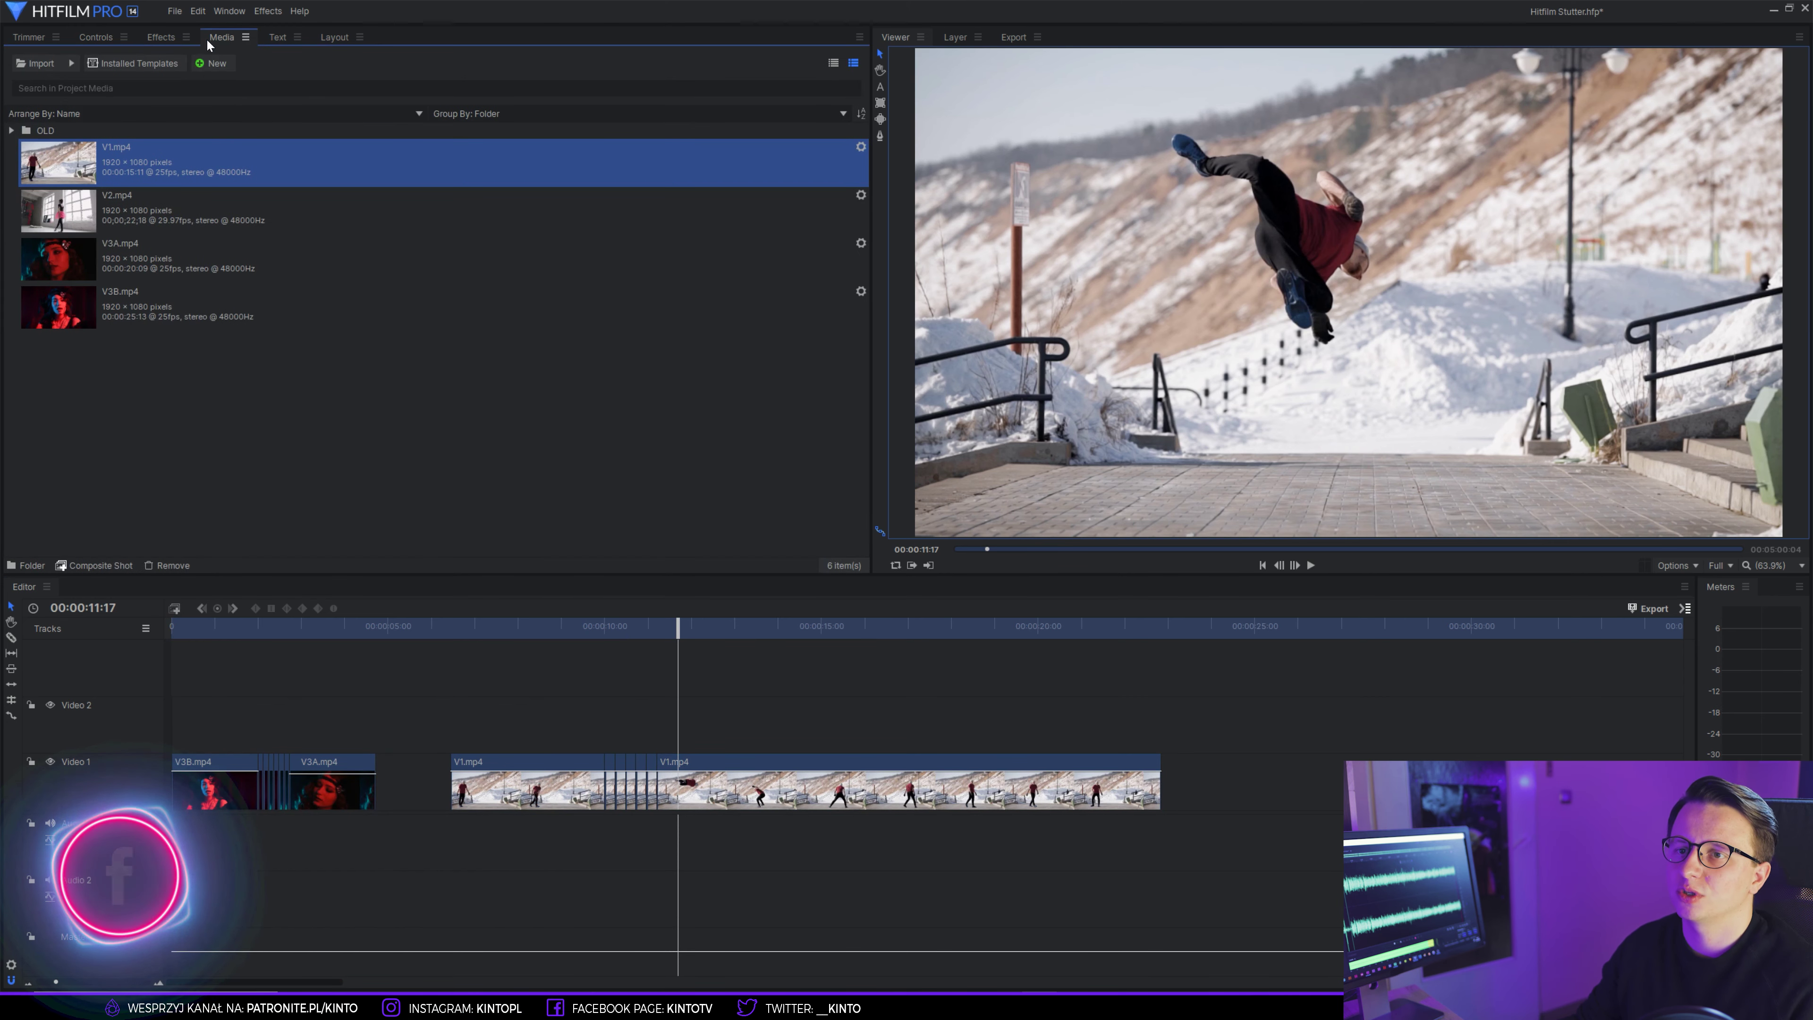
left_click(85, 207)
right_click(86, 206)
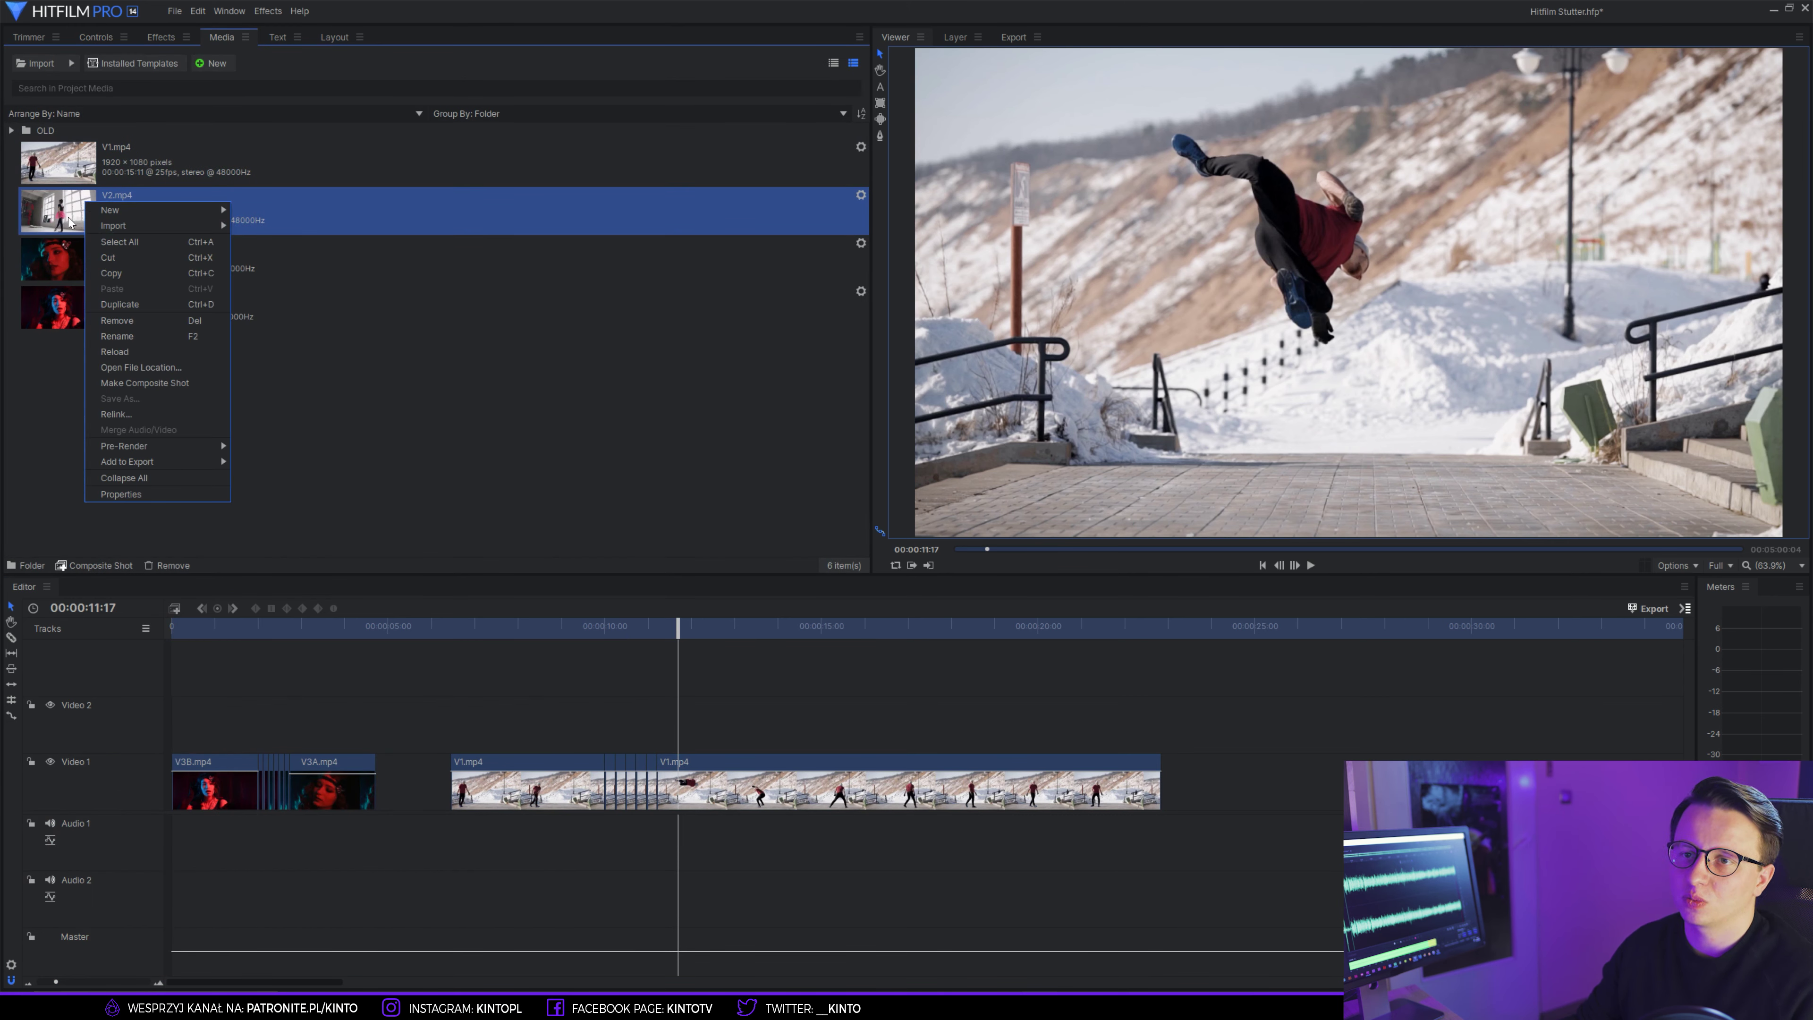
left_click(145, 383)
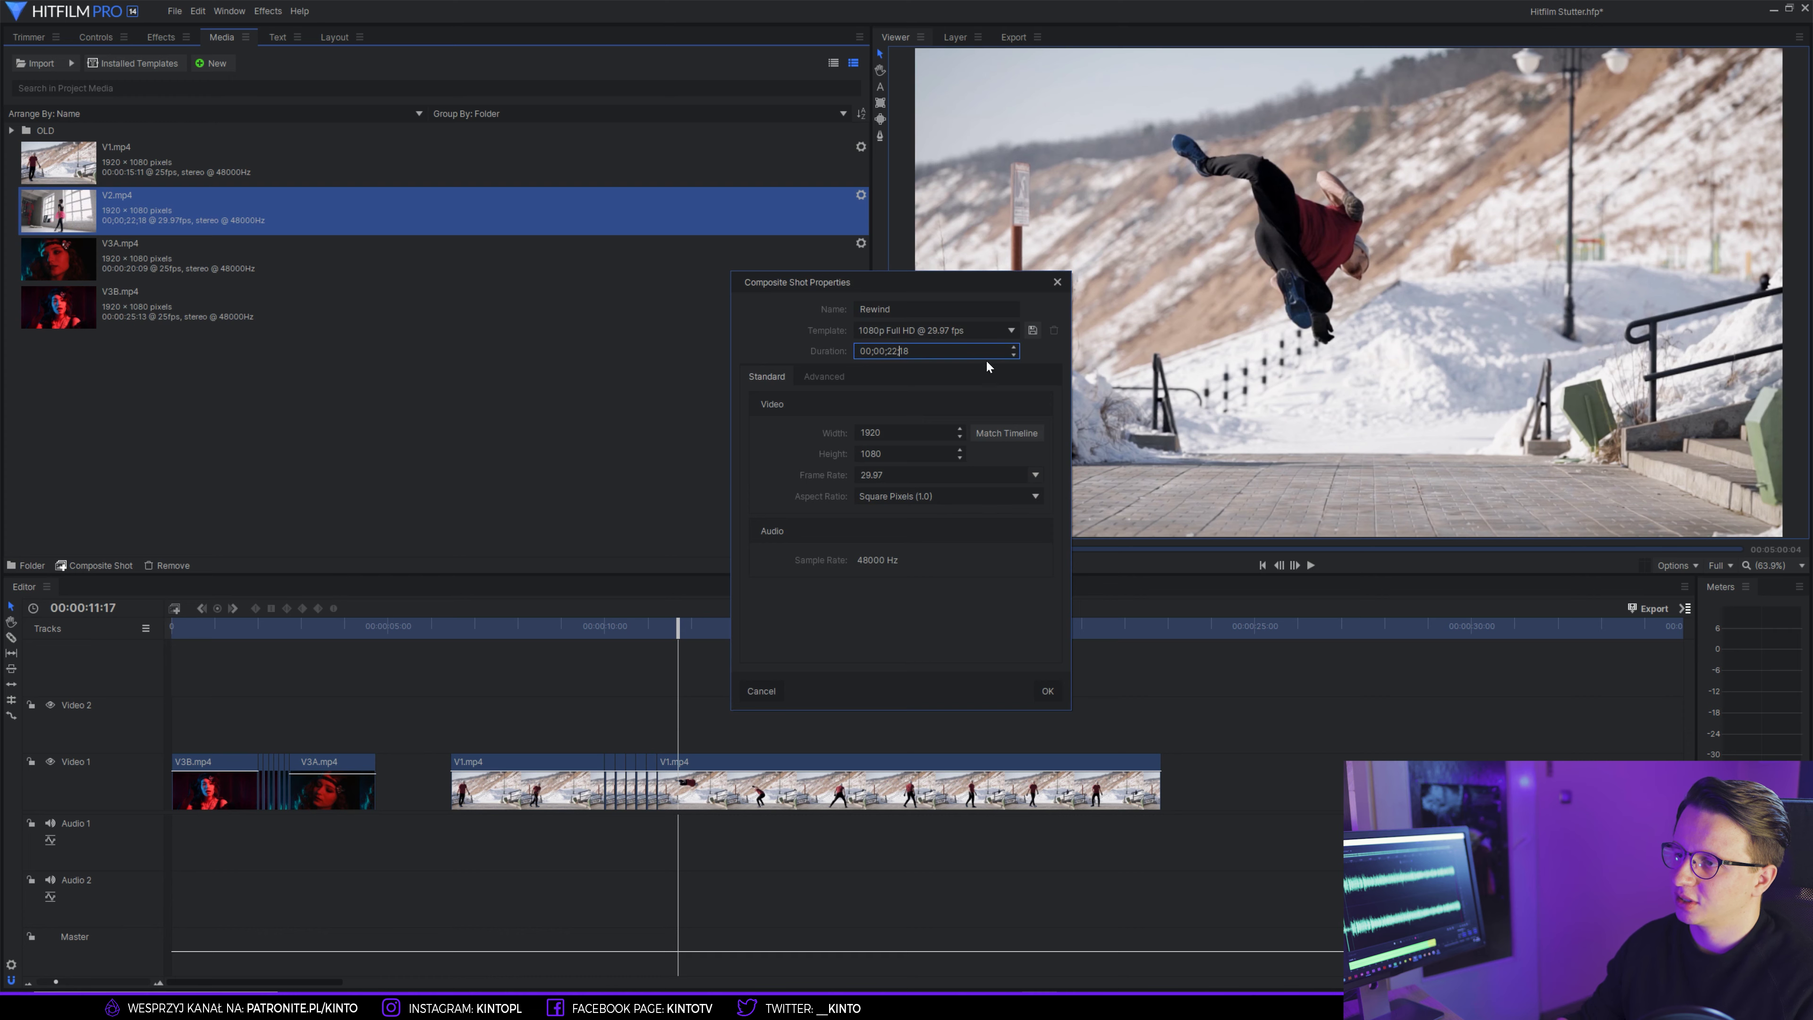
key("Delete")
key("Delete")
key("BackSpace")
key("BackSpace")
key("BackSpace")
type("05;")
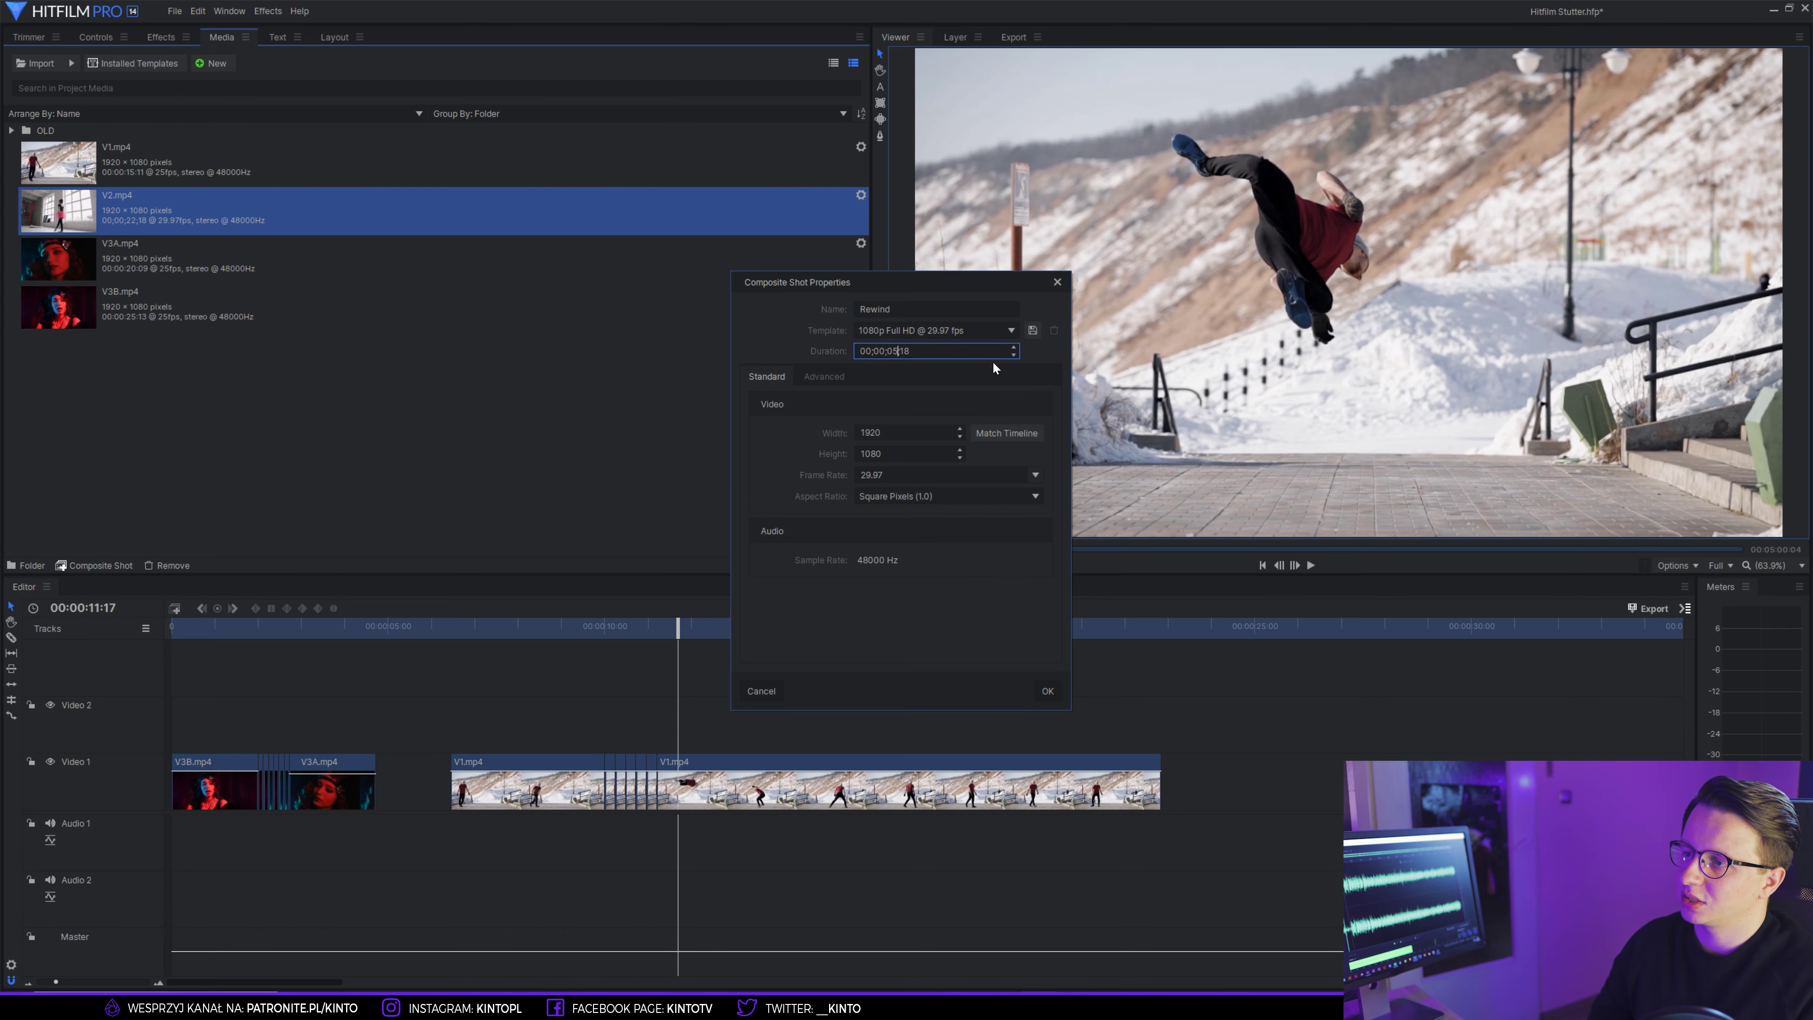
type("00")
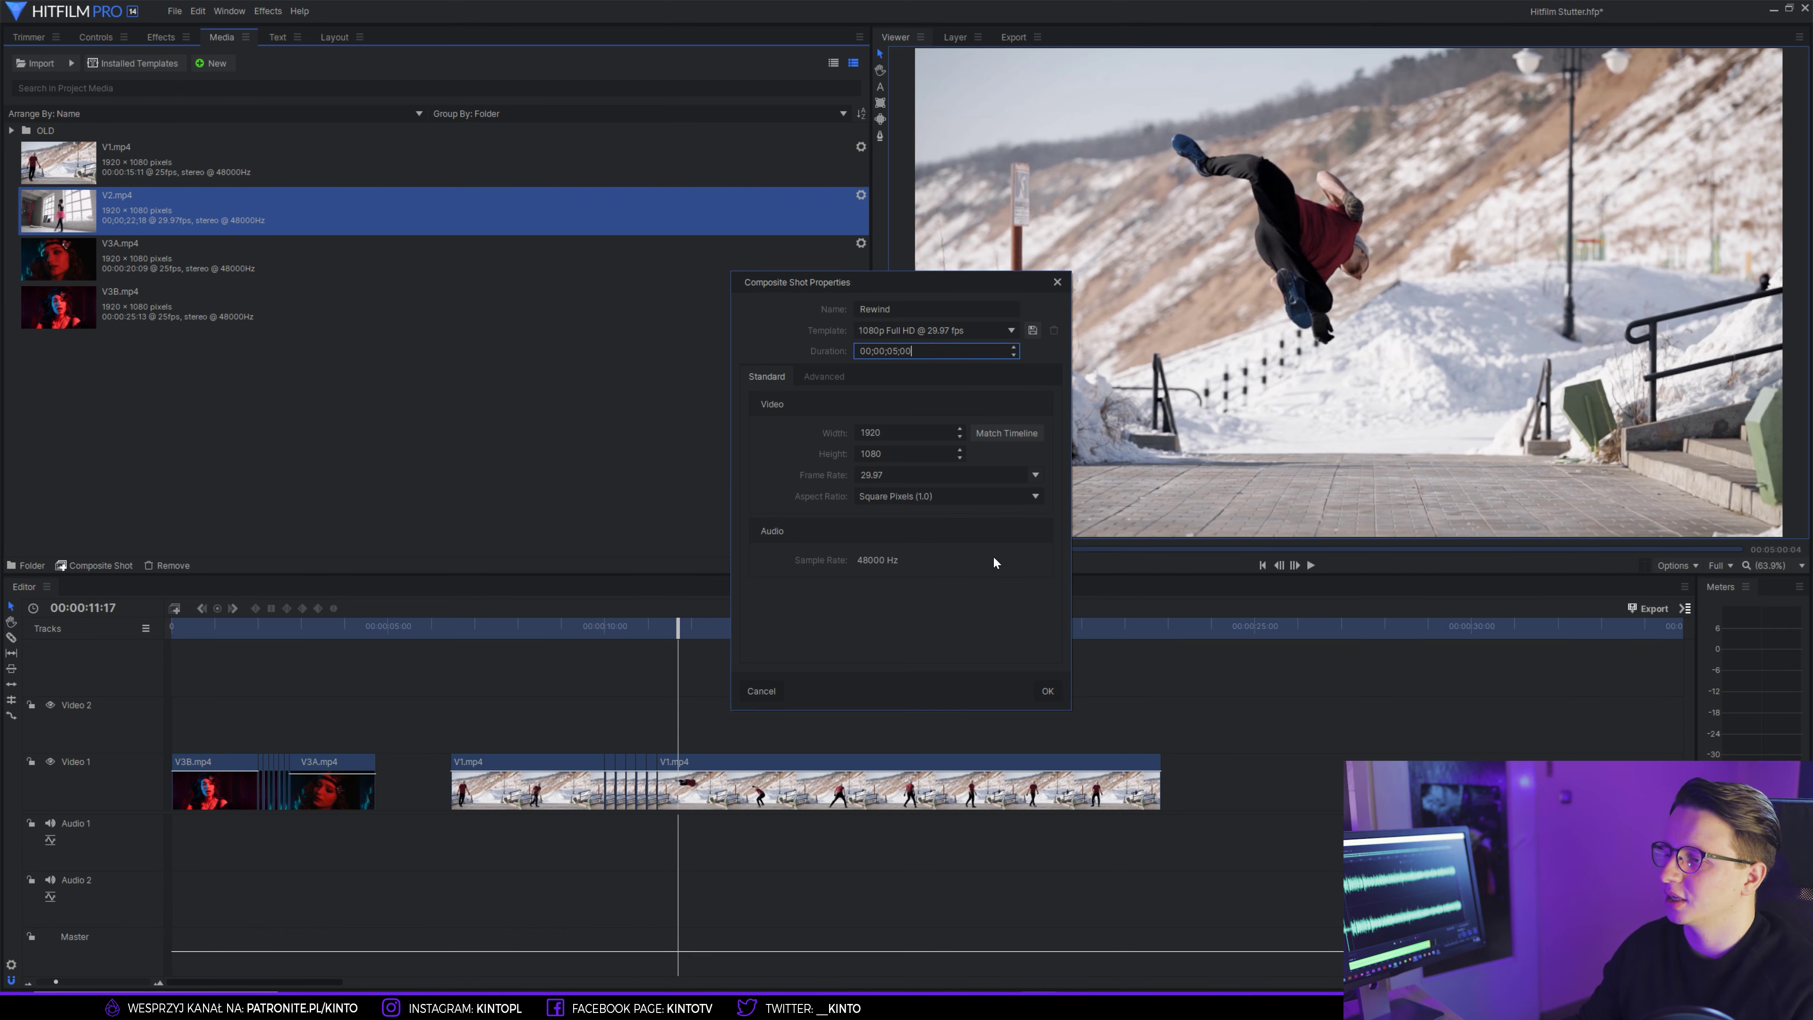
left_click(1039, 691)
- Give the V2.mp4 layer in the Rewind composite shot the Tomato colour label
left_click_drag(392, 626, 706, 618)
left_click(84, 648)
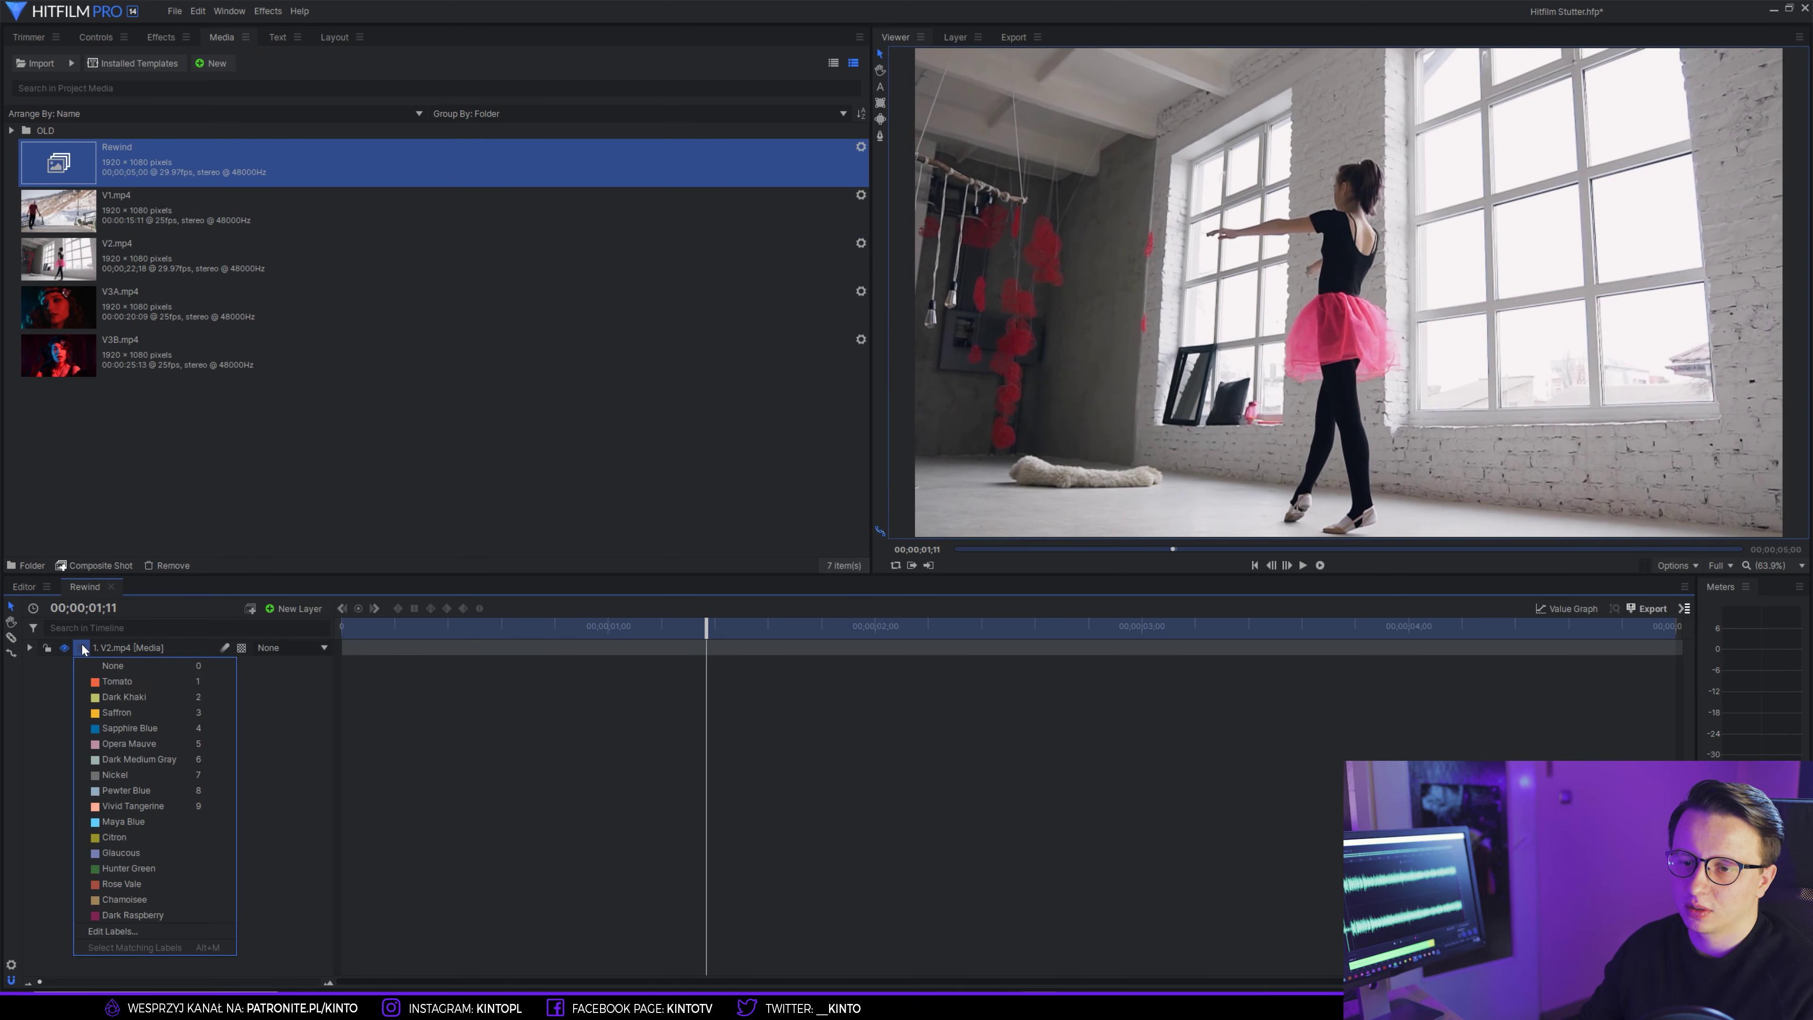
left_click(109, 682)
- Slice the V2.mp4 layer at 00;00;01;21 and 00;00;01;29 to isolate a short piece of the handstand
left_click_drag(660, 629, 916, 598)
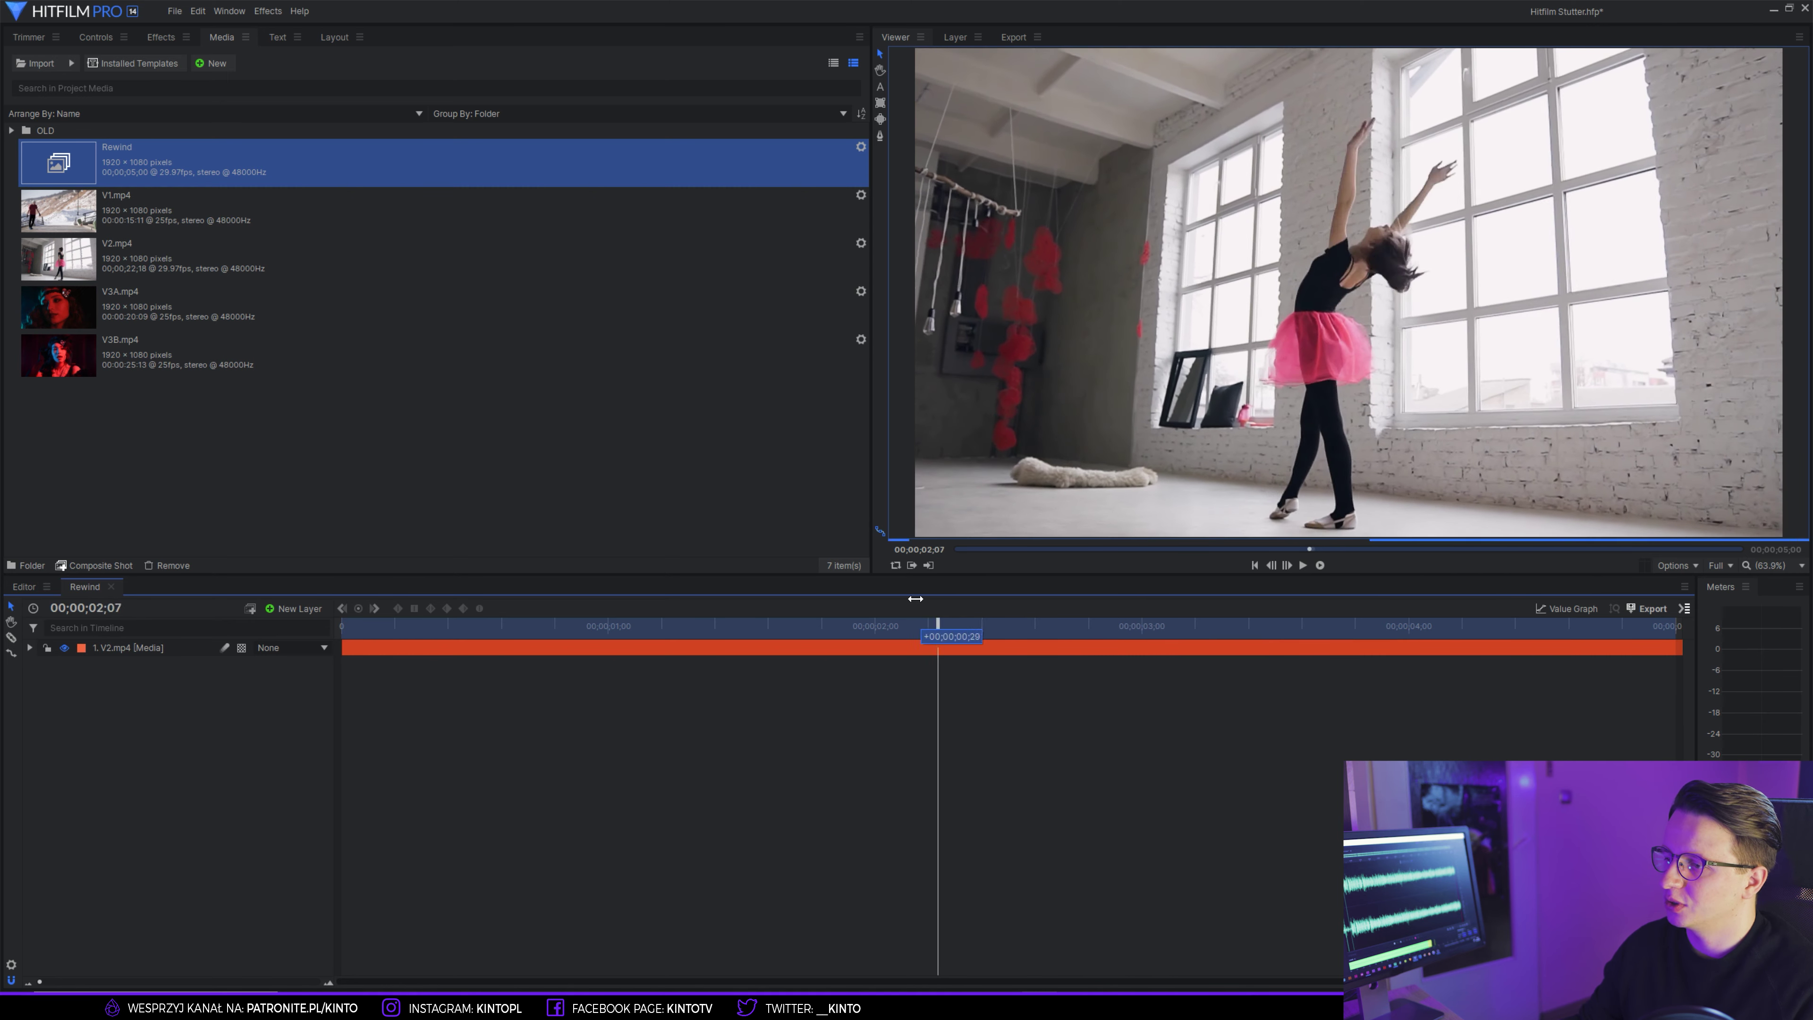
left_click(1156, 645)
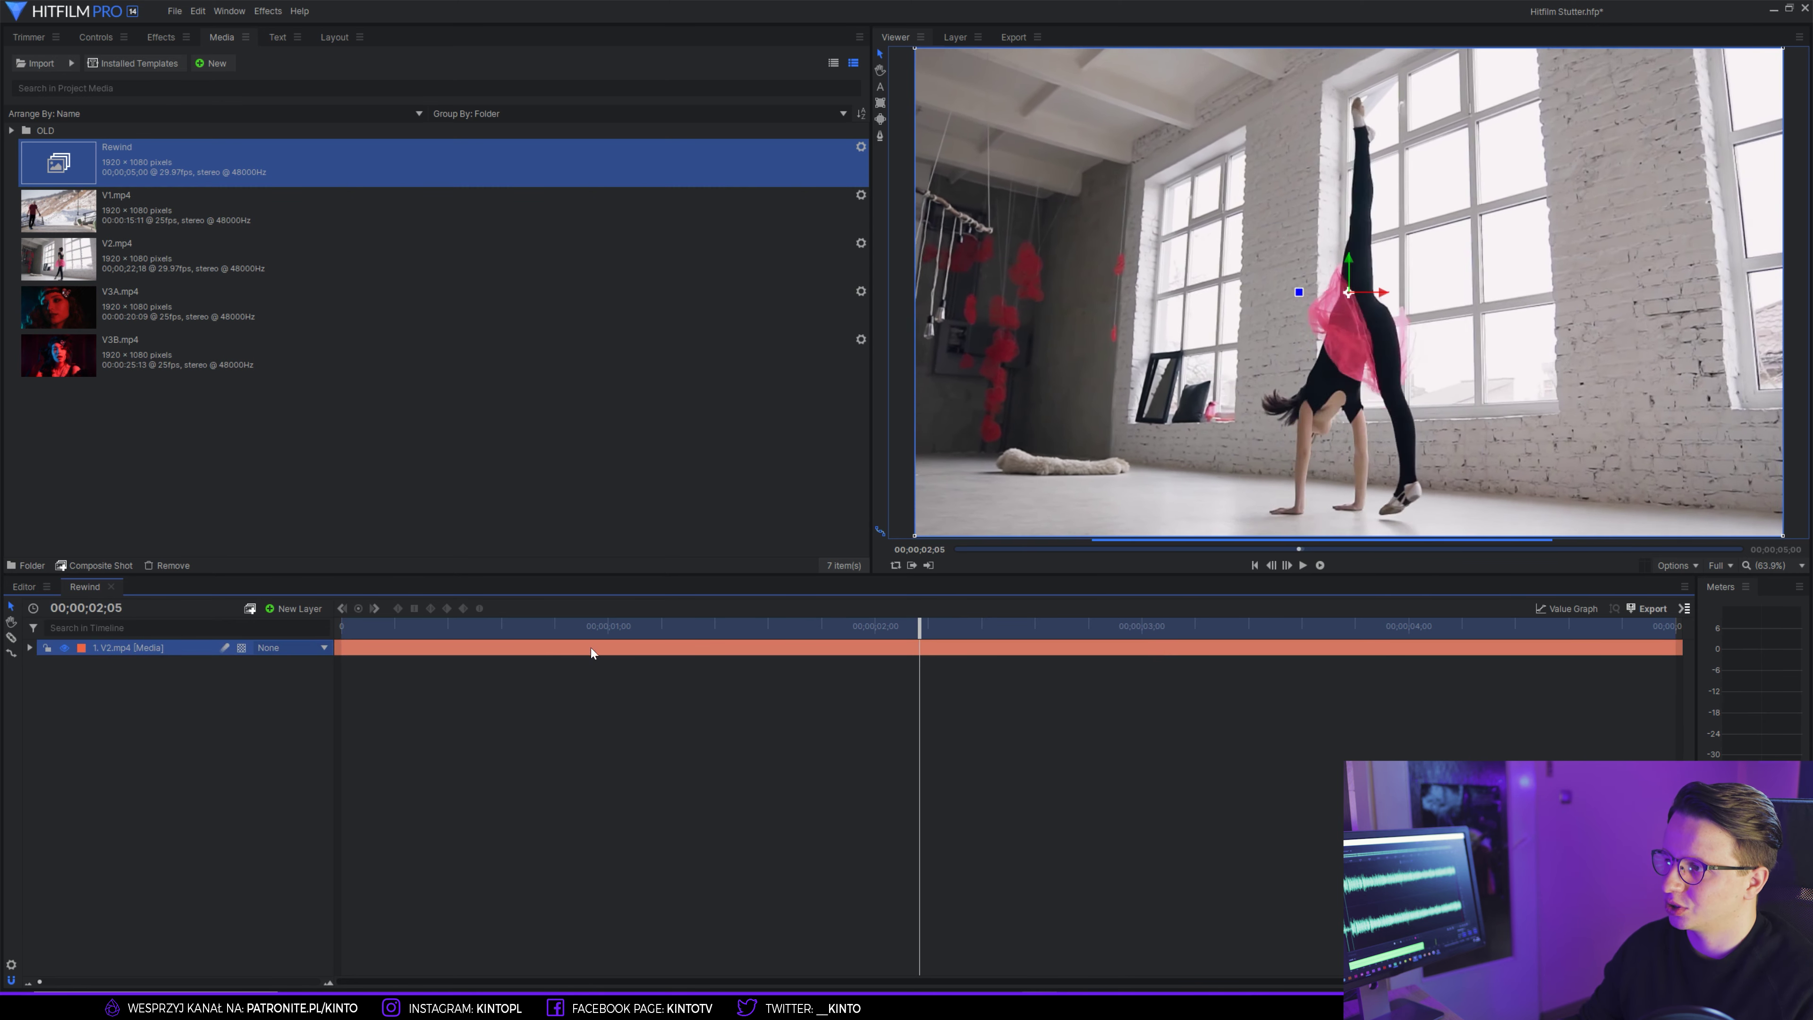
left_click_drag(578, 637, 797, 625)
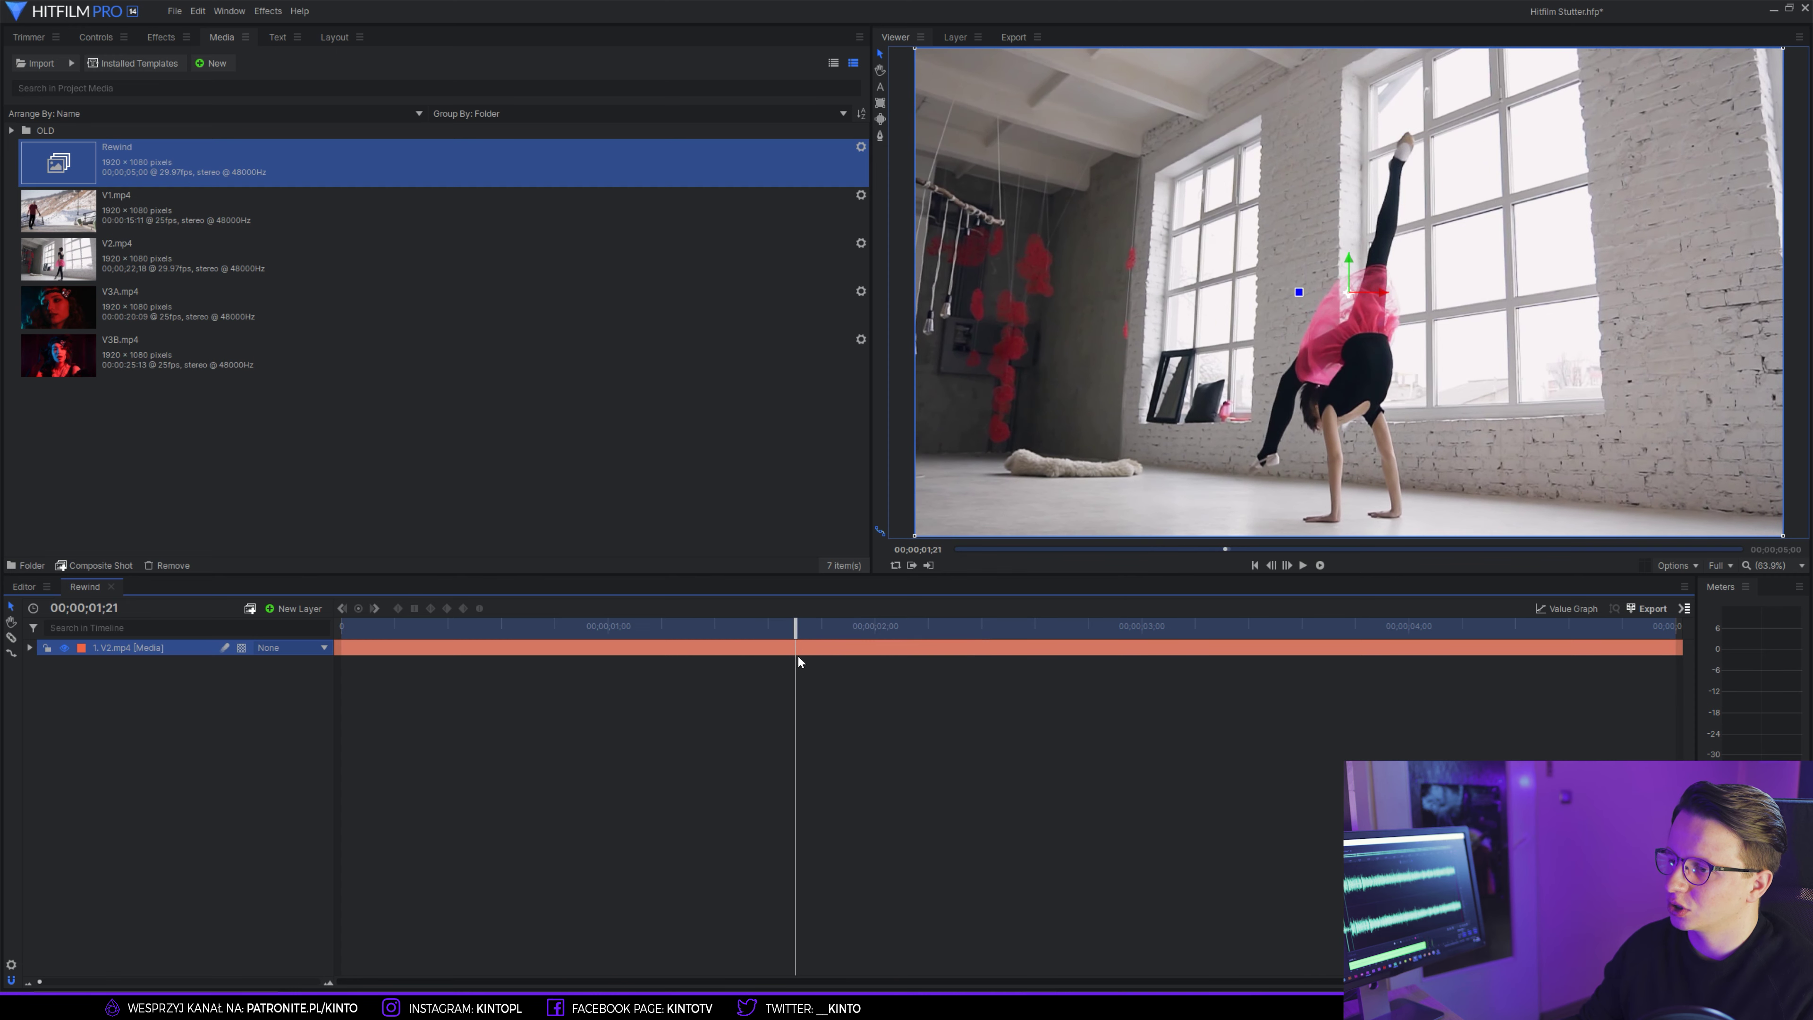
left_click(801, 646)
left_click_drag(133, 663, 137, 645)
left_click_drag(793, 626, 859, 633)
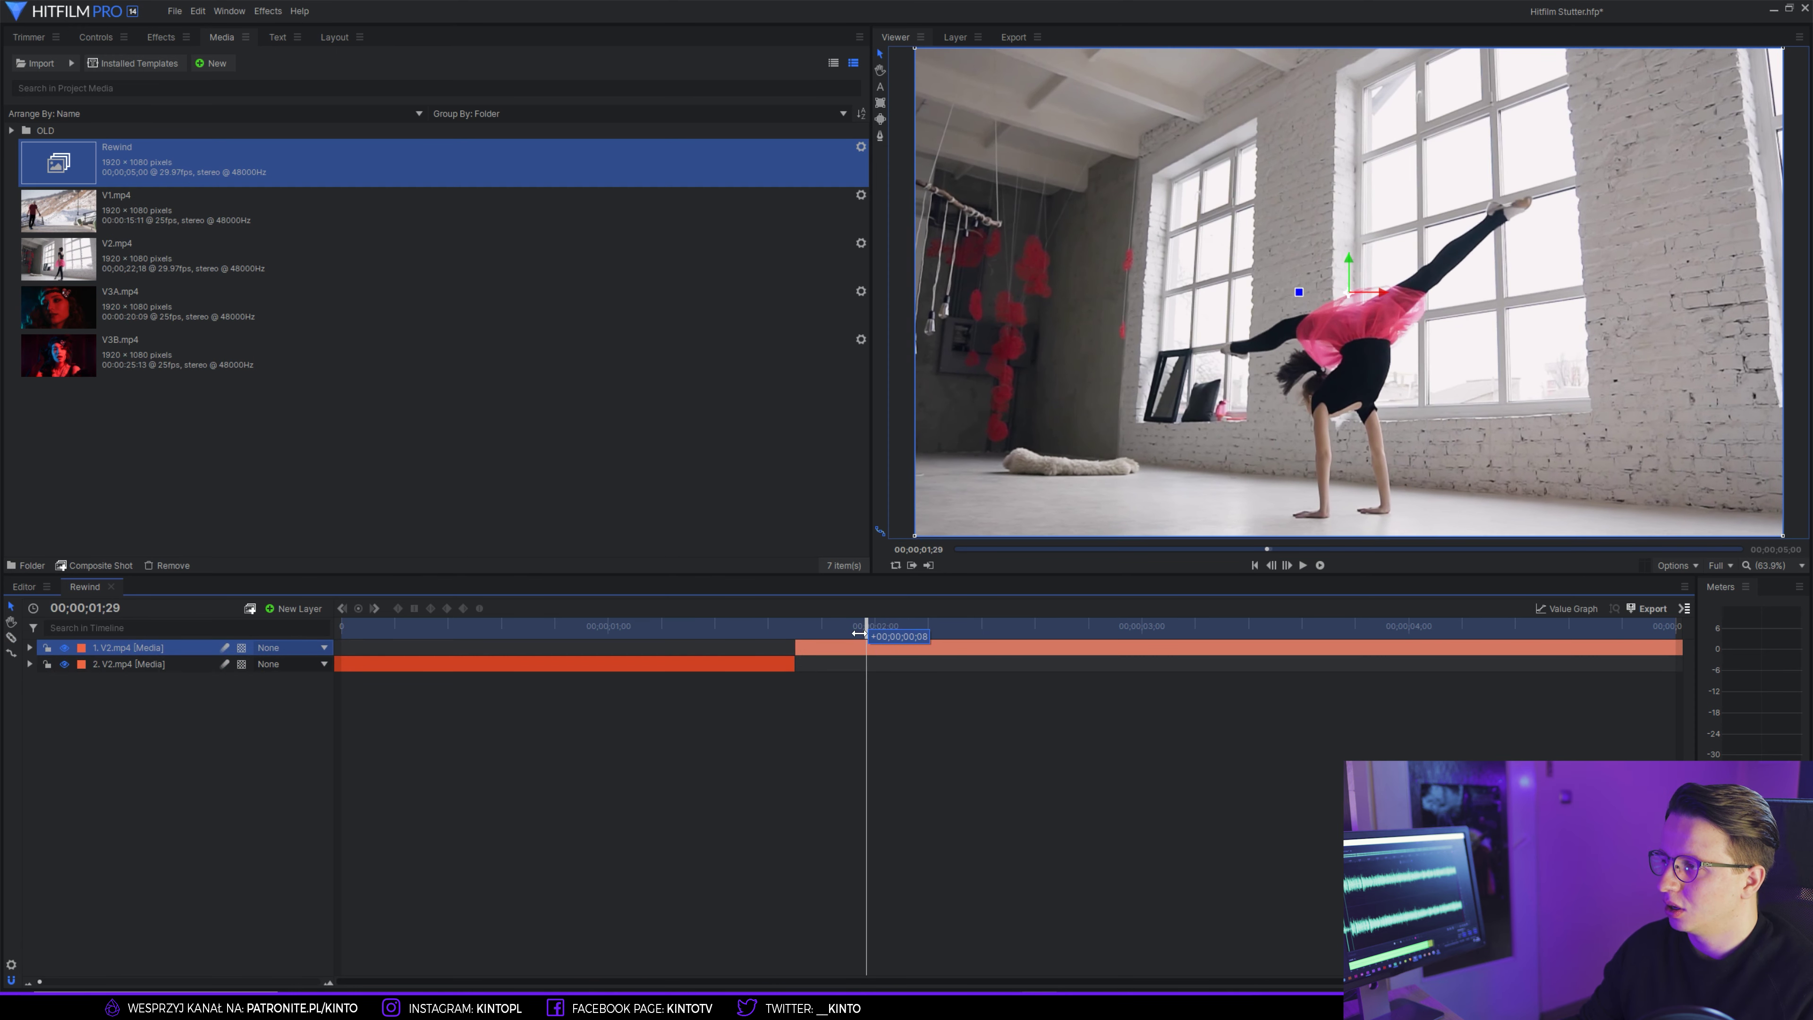
key("c")
left_click(867, 647)
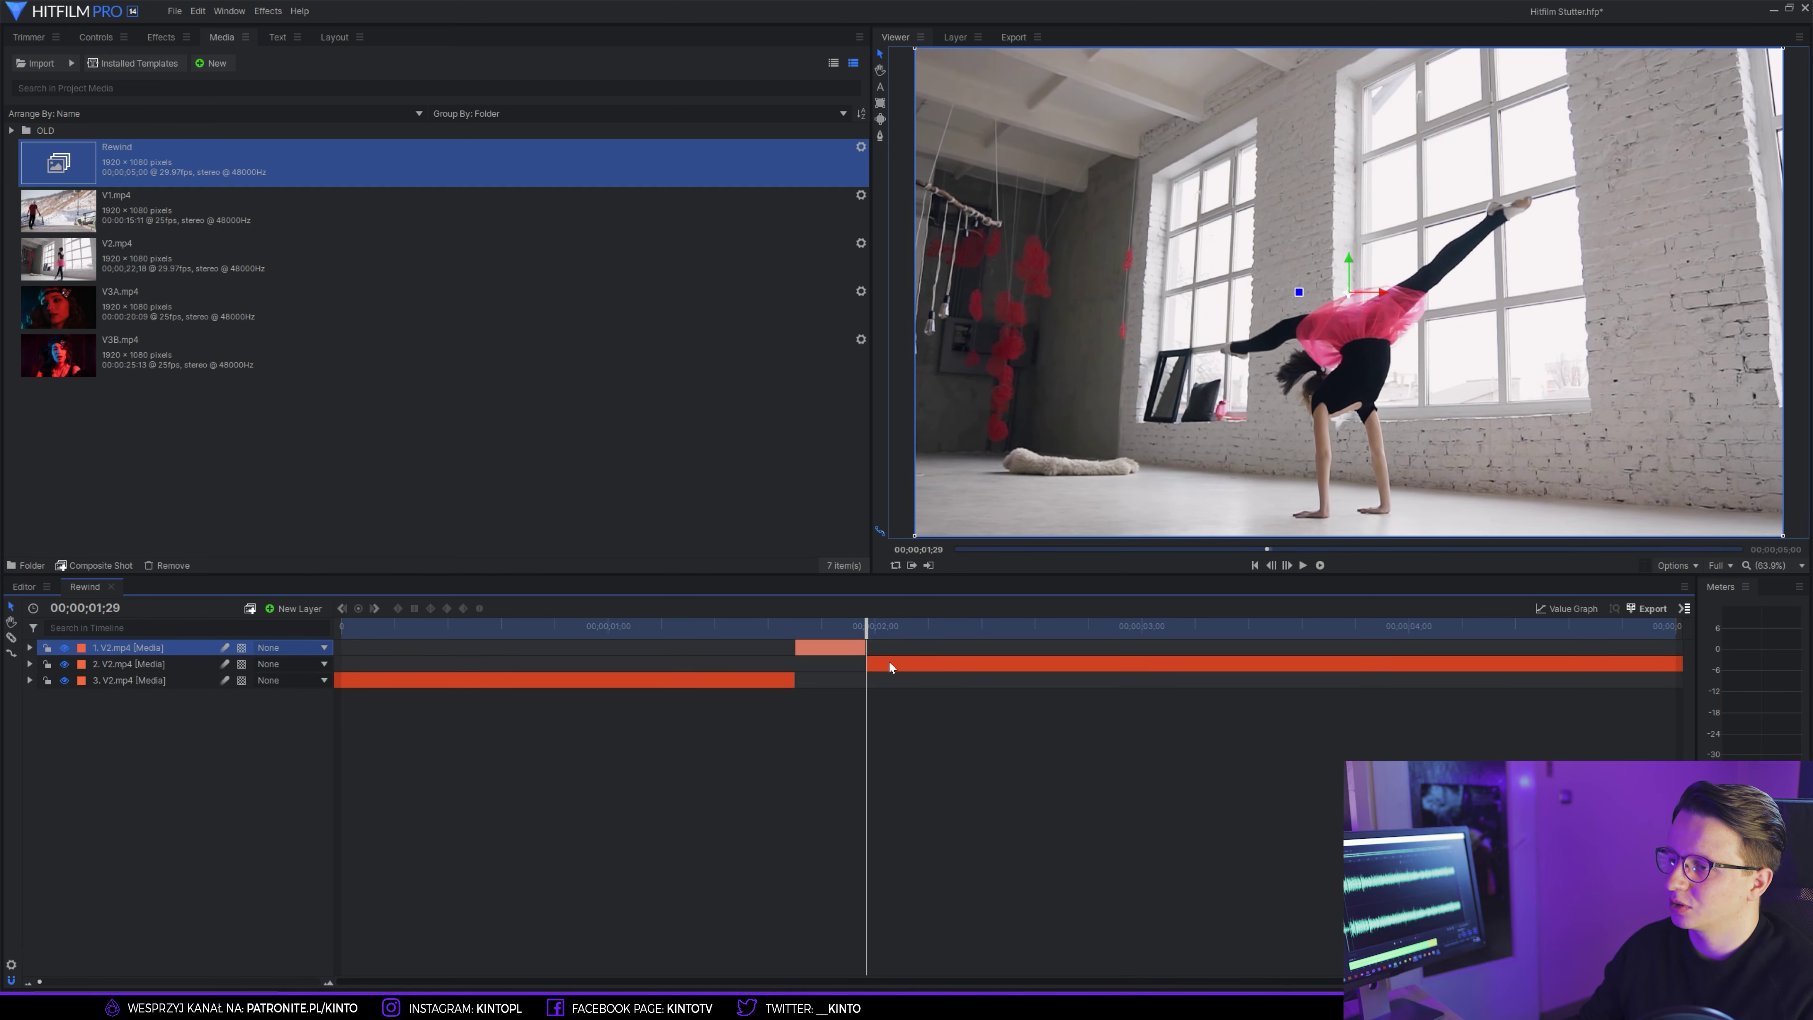
- Shift the V2.mp4 remainder well past the short piece to leave room for copies
left_click_drag(890, 664, 1174, 674)
left_click(821, 643)
left_click_drag(43, 651, 142, 671)
- Duplicate the short V2.mp4 piece twice, line the copies up end to end behind it, and close the remainder up against the last one
left_click(820, 629)
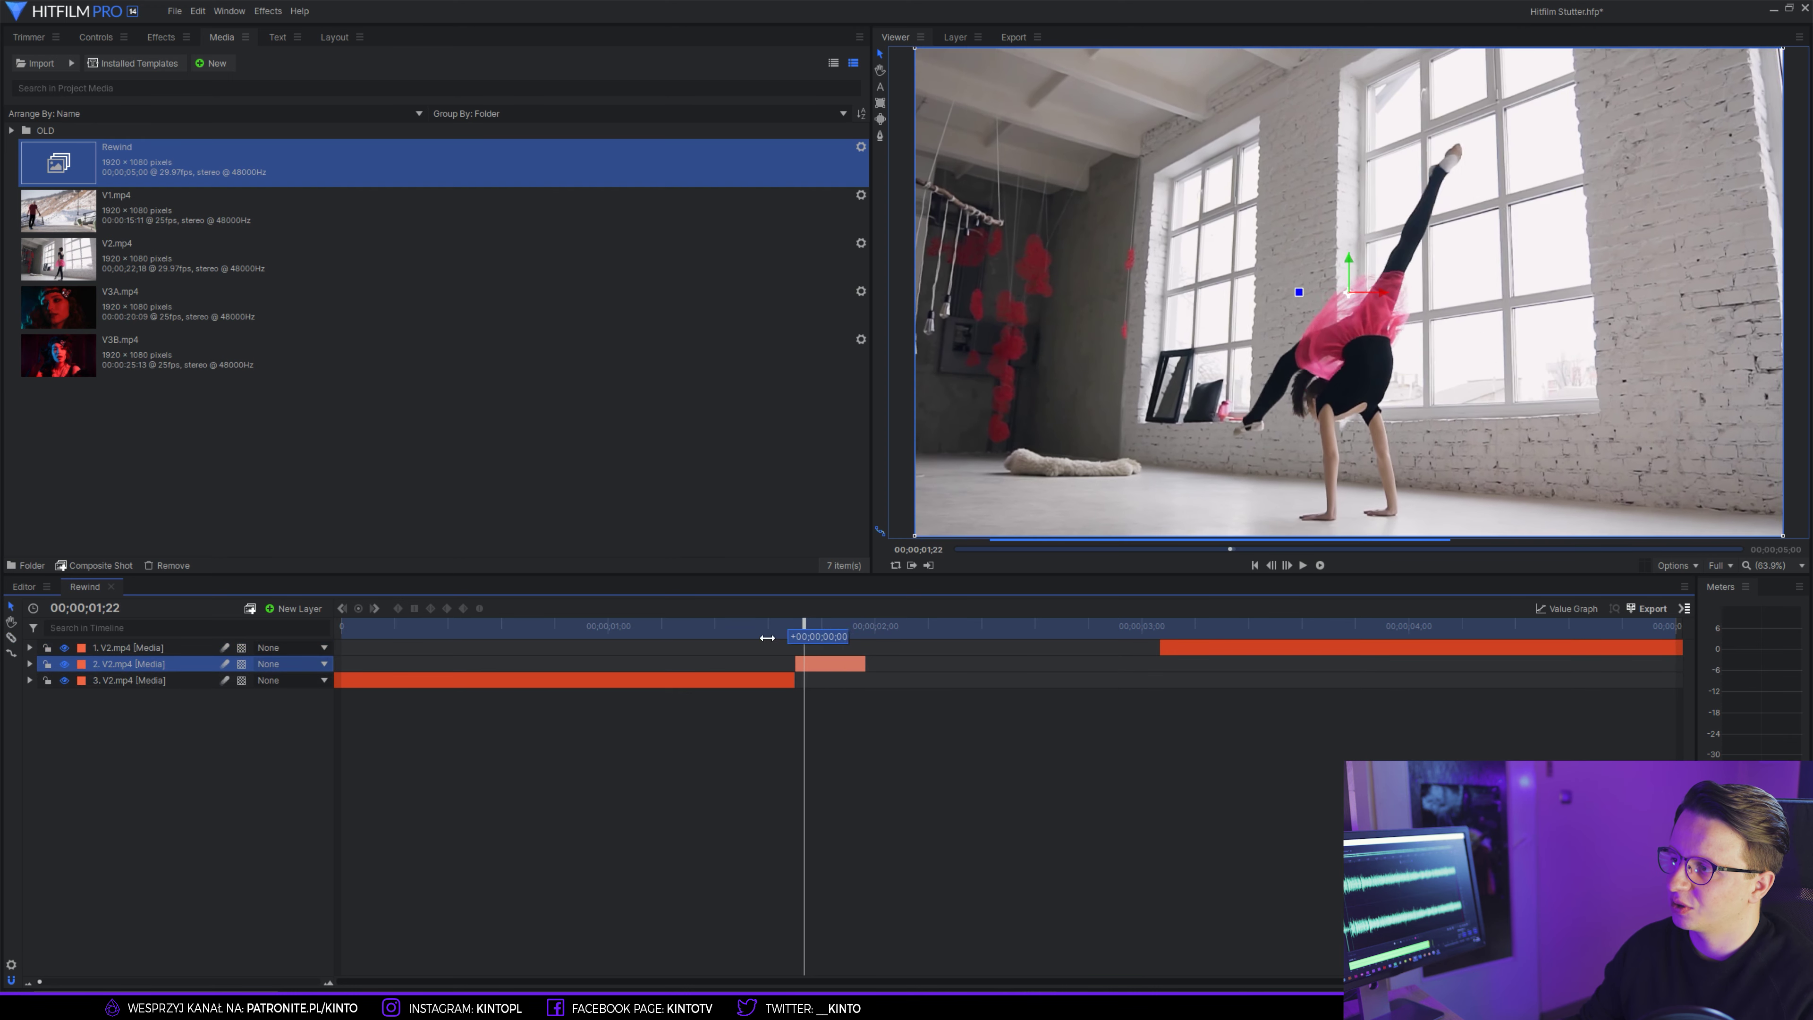
key("ctrl+d")
key("ctrl+d")
left_click_drag(825, 676, 960, 665)
left_click_drag(1198, 651, 1053, 652)
- Play the repeated V2.mp4 pieces several times from just before the first short piece
left_click(720, 627)
key("space")
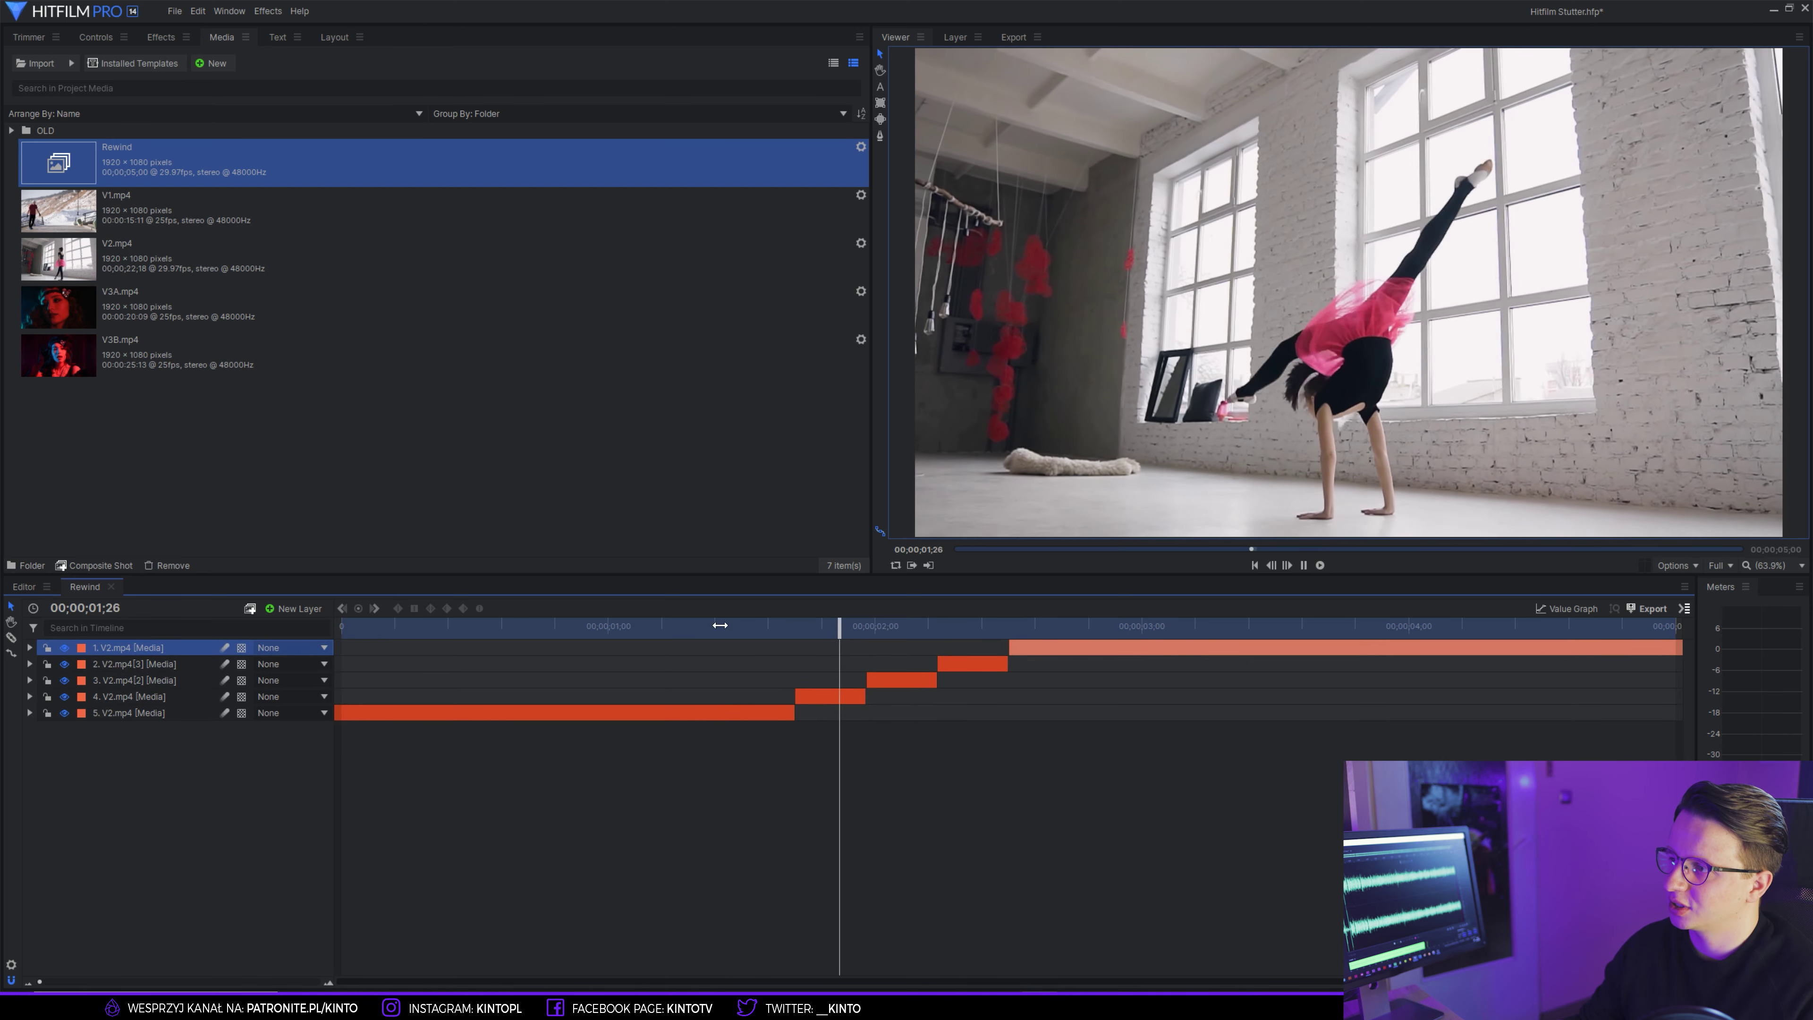
left_click(720, 625)
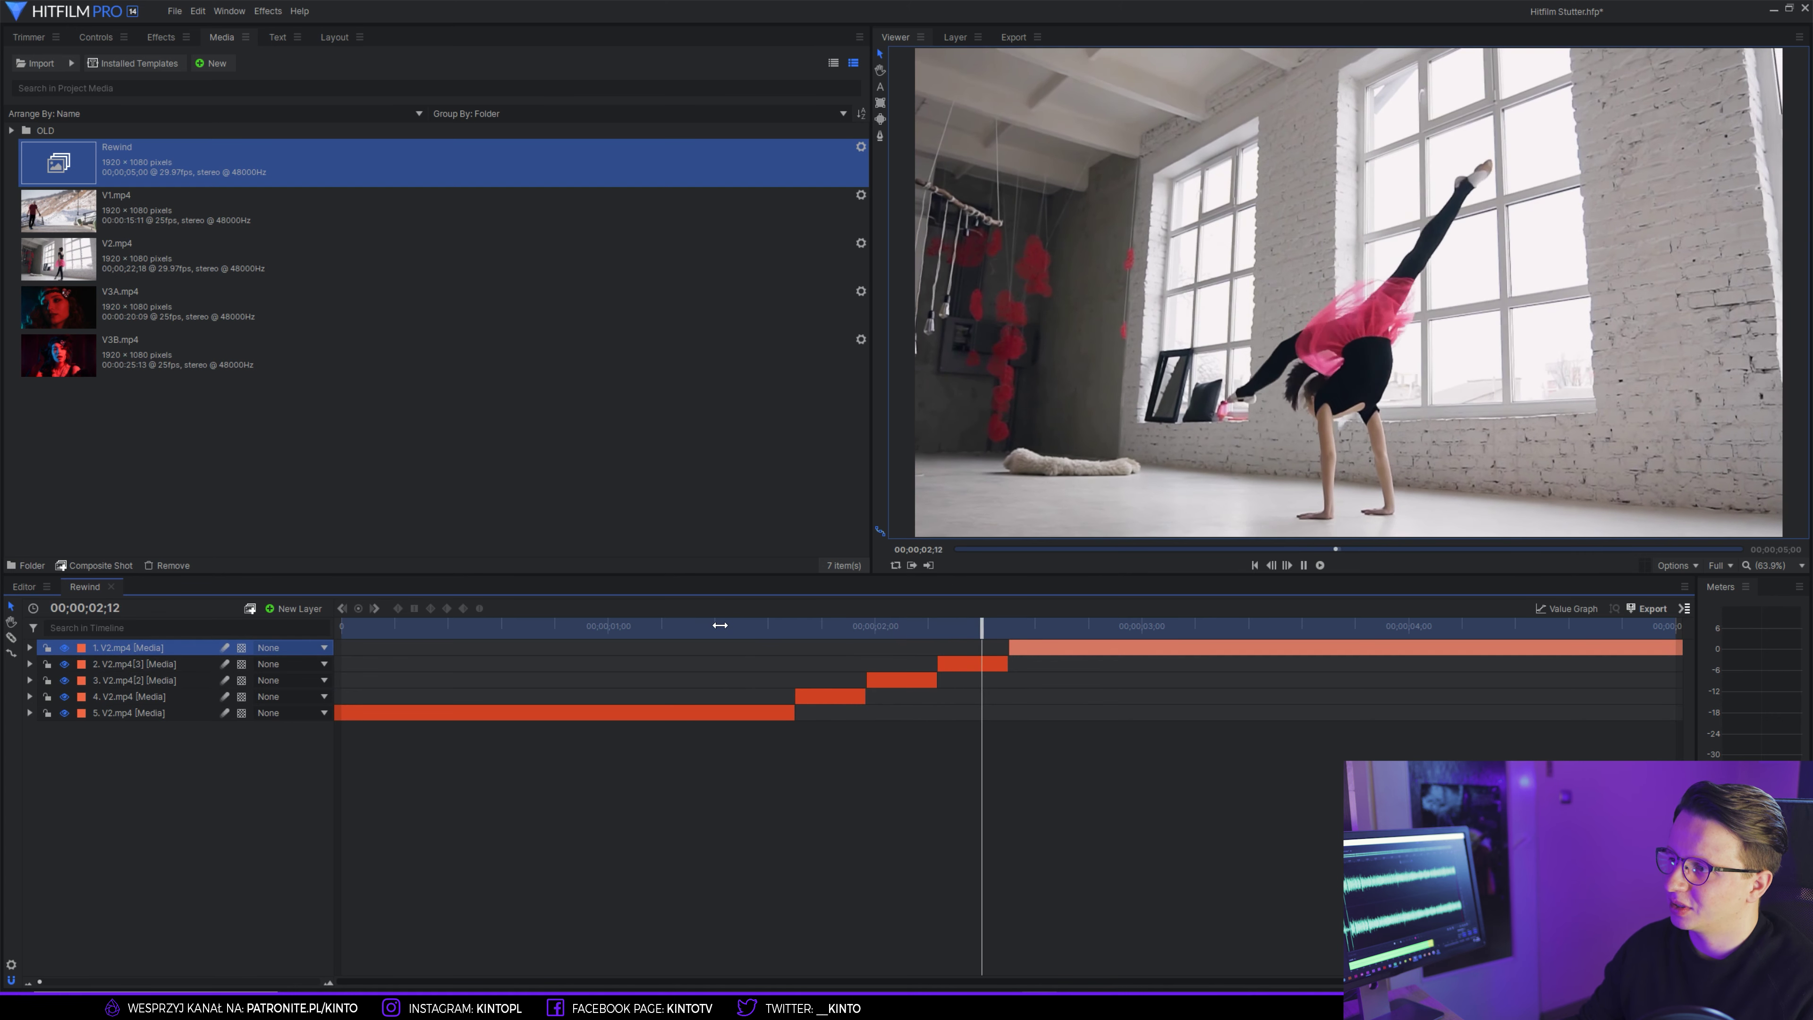
left_click(719, 625)
left_click(928, 626)
key("space")
key("space")
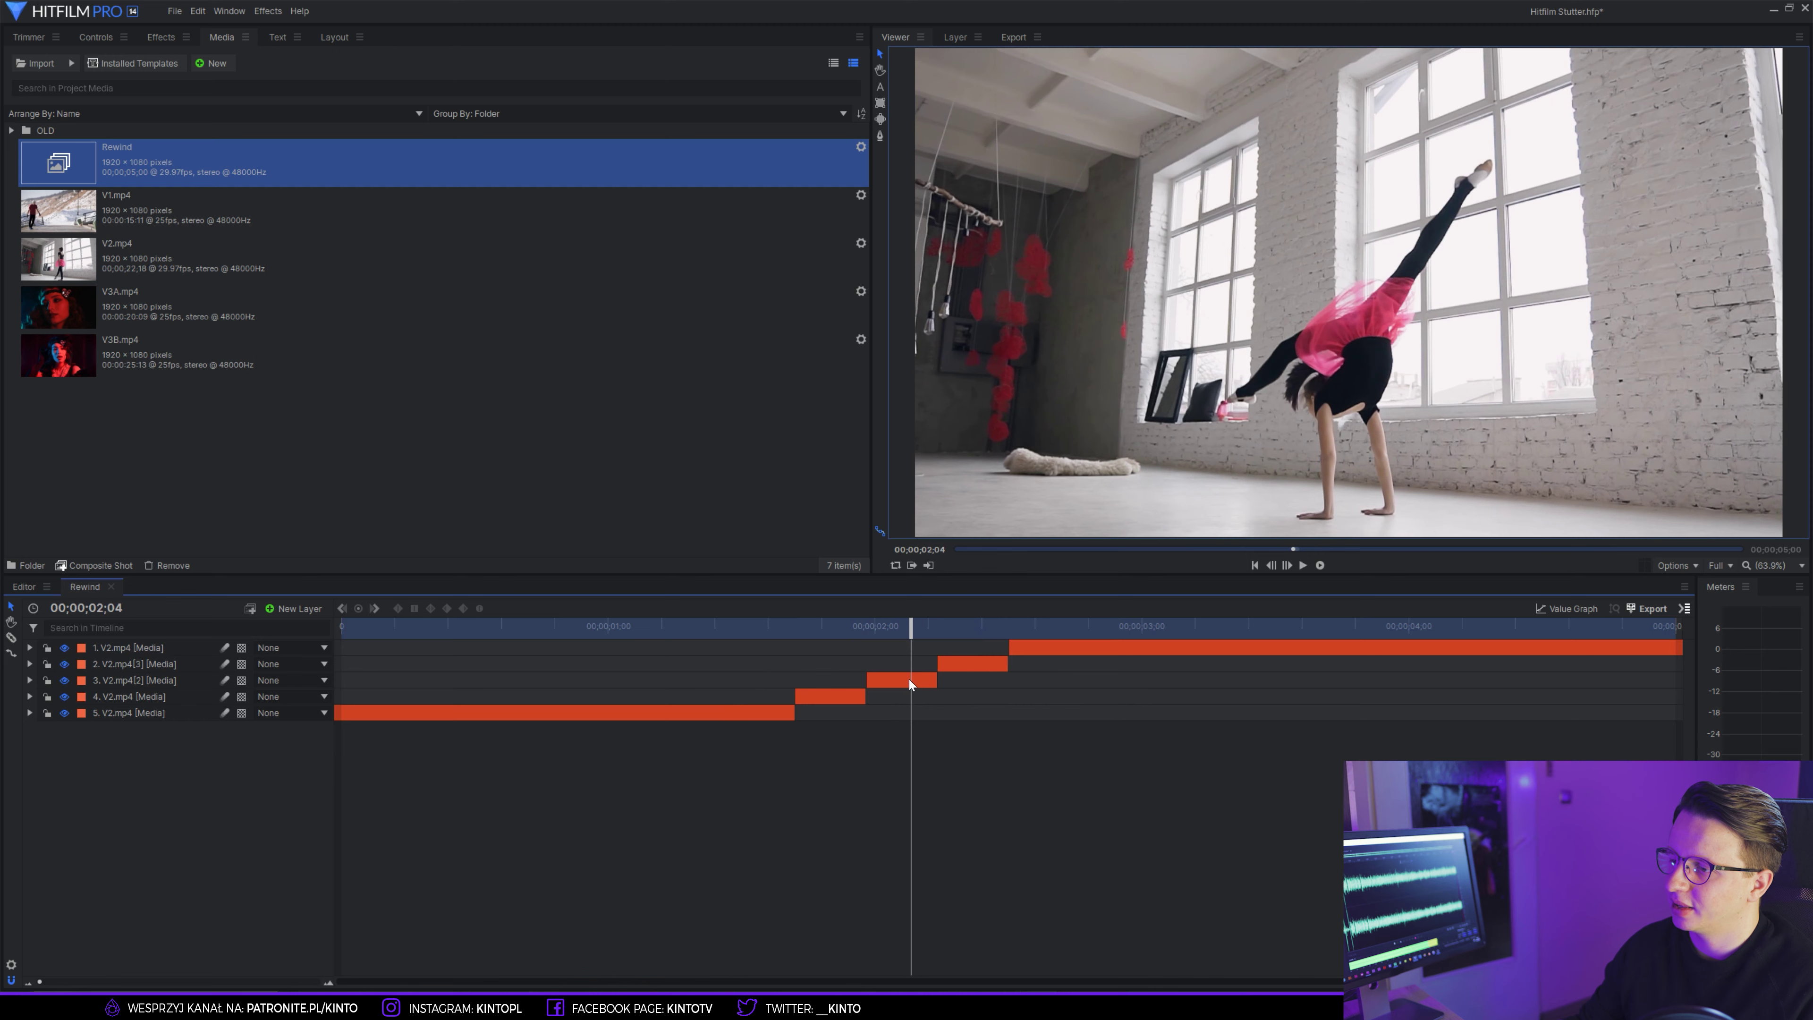
- Find the Time Reverse effect and apply it to the middle short V2.mp4 piece
left_click(910, 680)
left_click(162, 37)
left_click(214, 62)
type("time re")
left_click_drag(76, 137, 830, 520)
left_click_drag(903, 684, 902, 682)
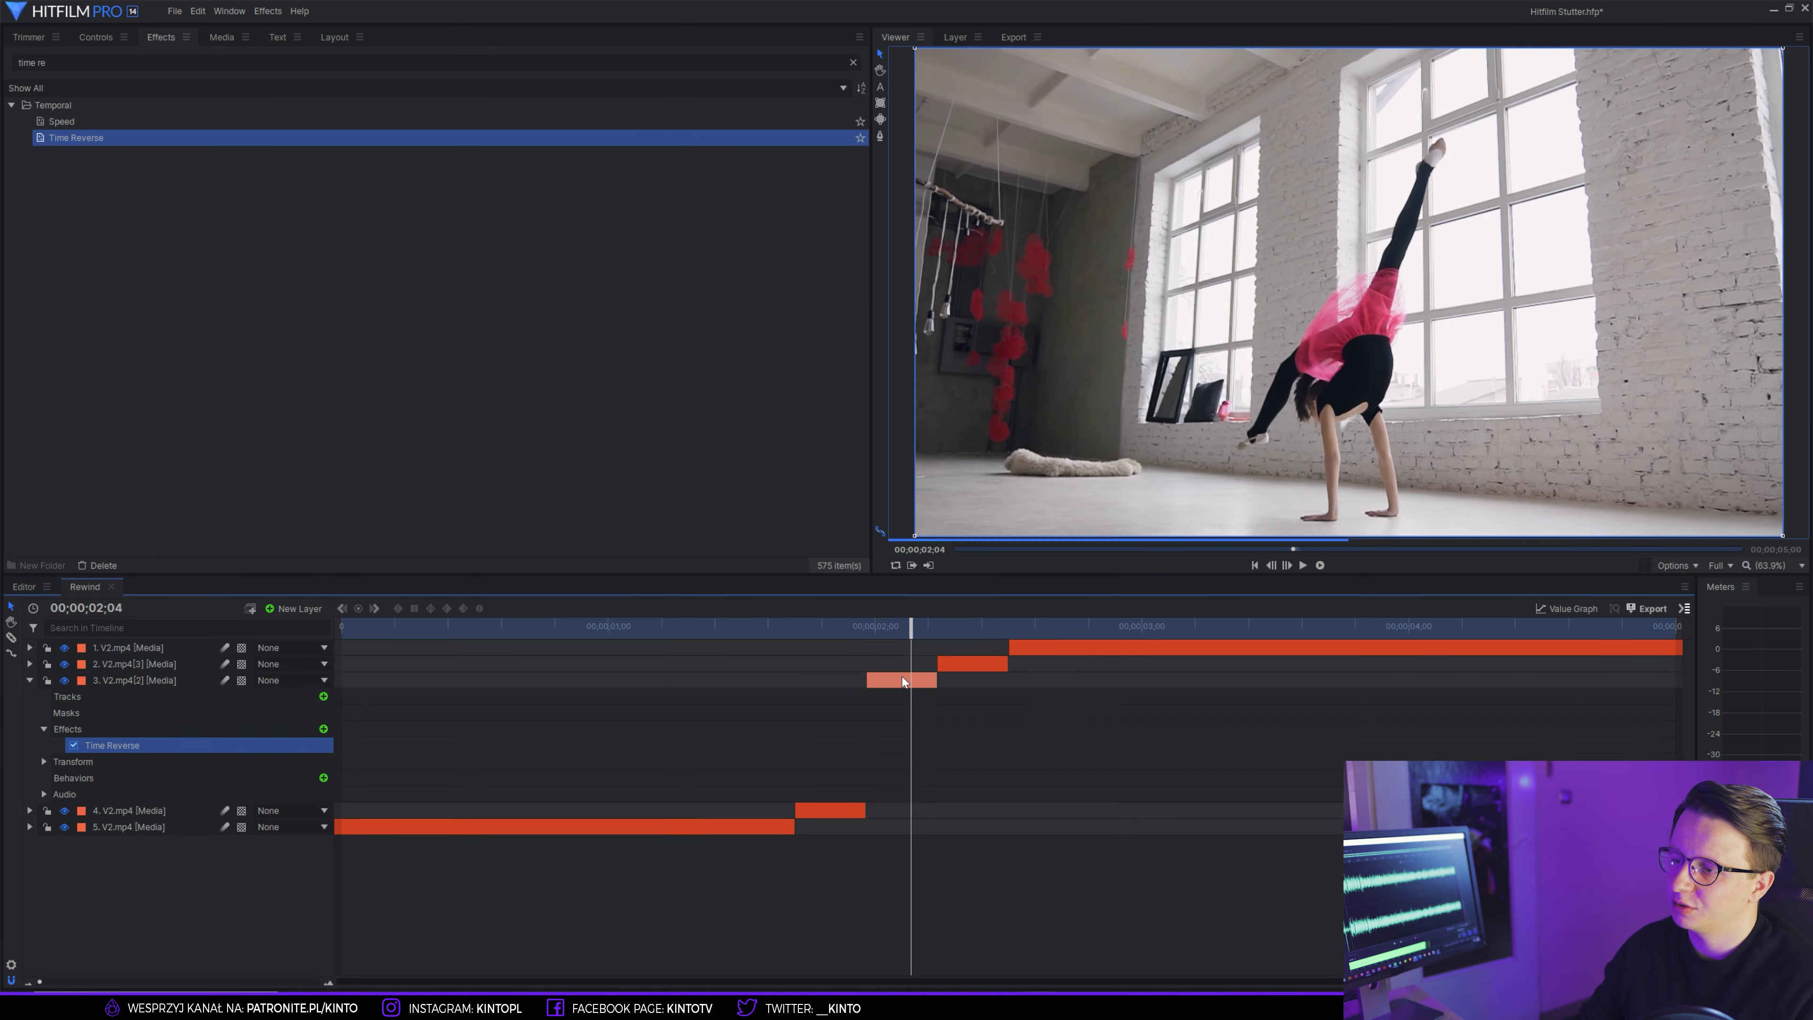
left_click(29, 679)
- Play the forward-and-reverse section of the Rewind shot repeatedly from just before the first short piece
left_click(774, 628)
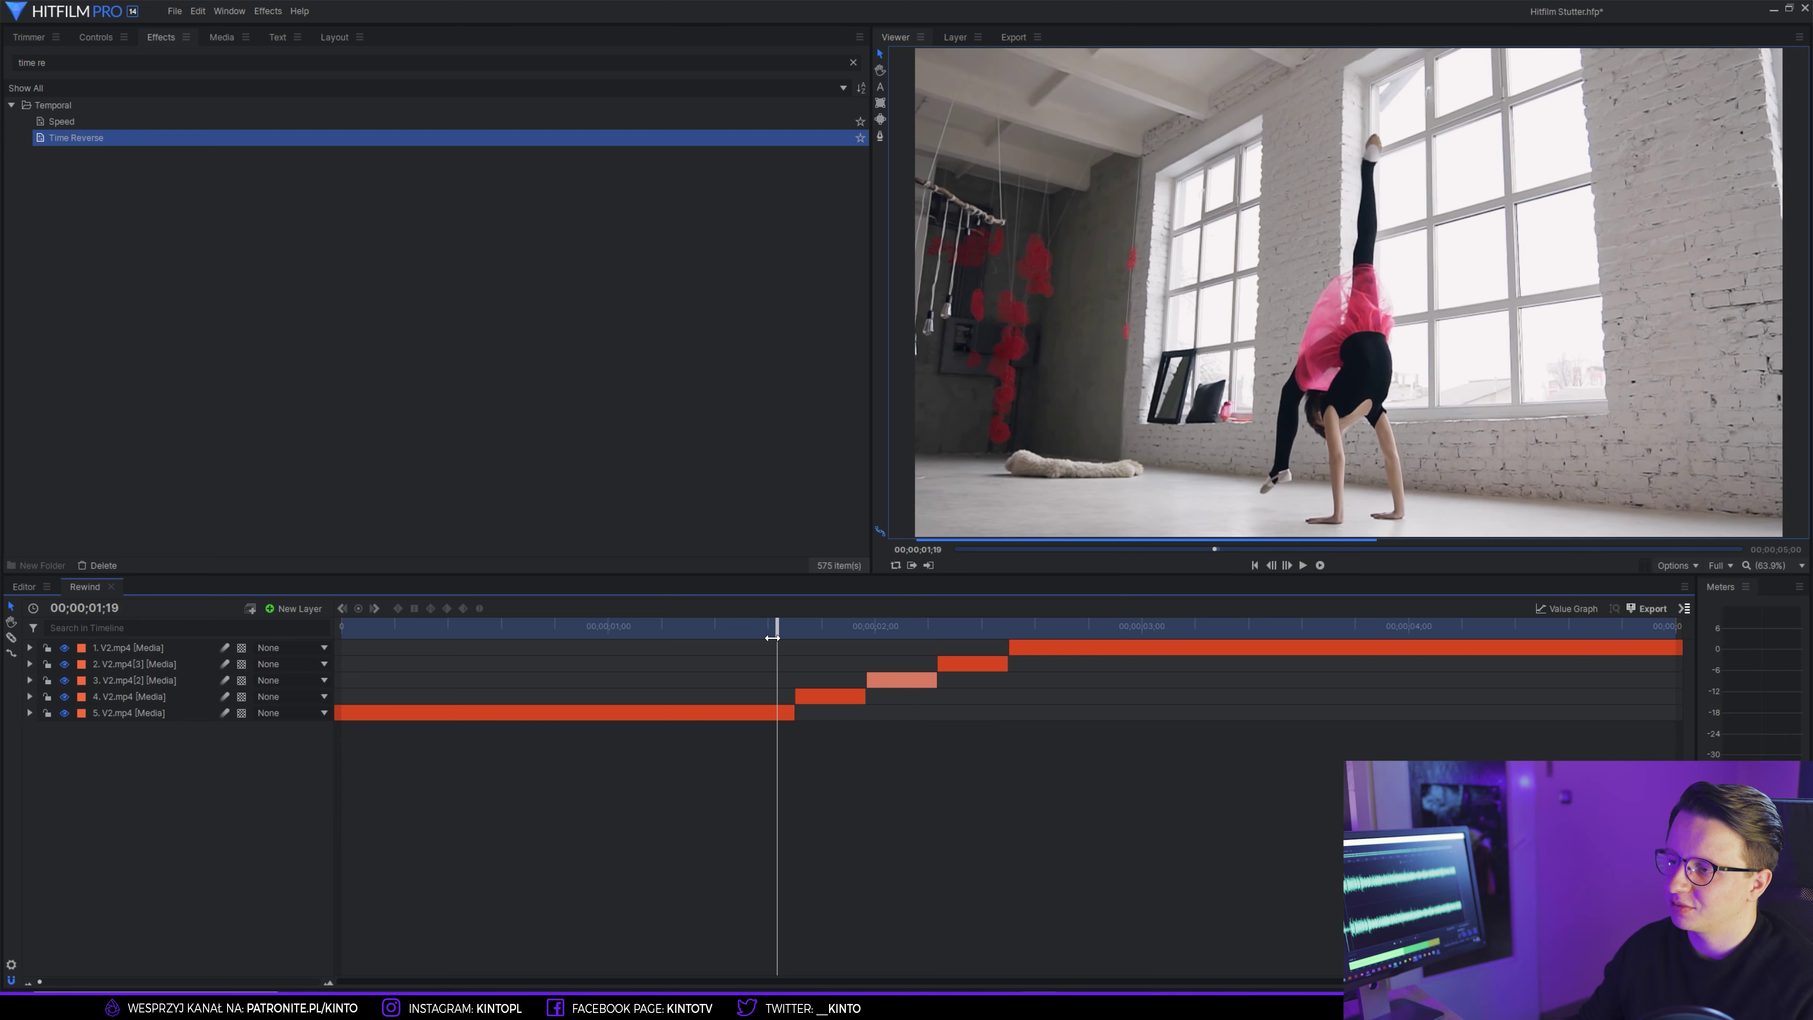
key("space")
left_click(771, 630)
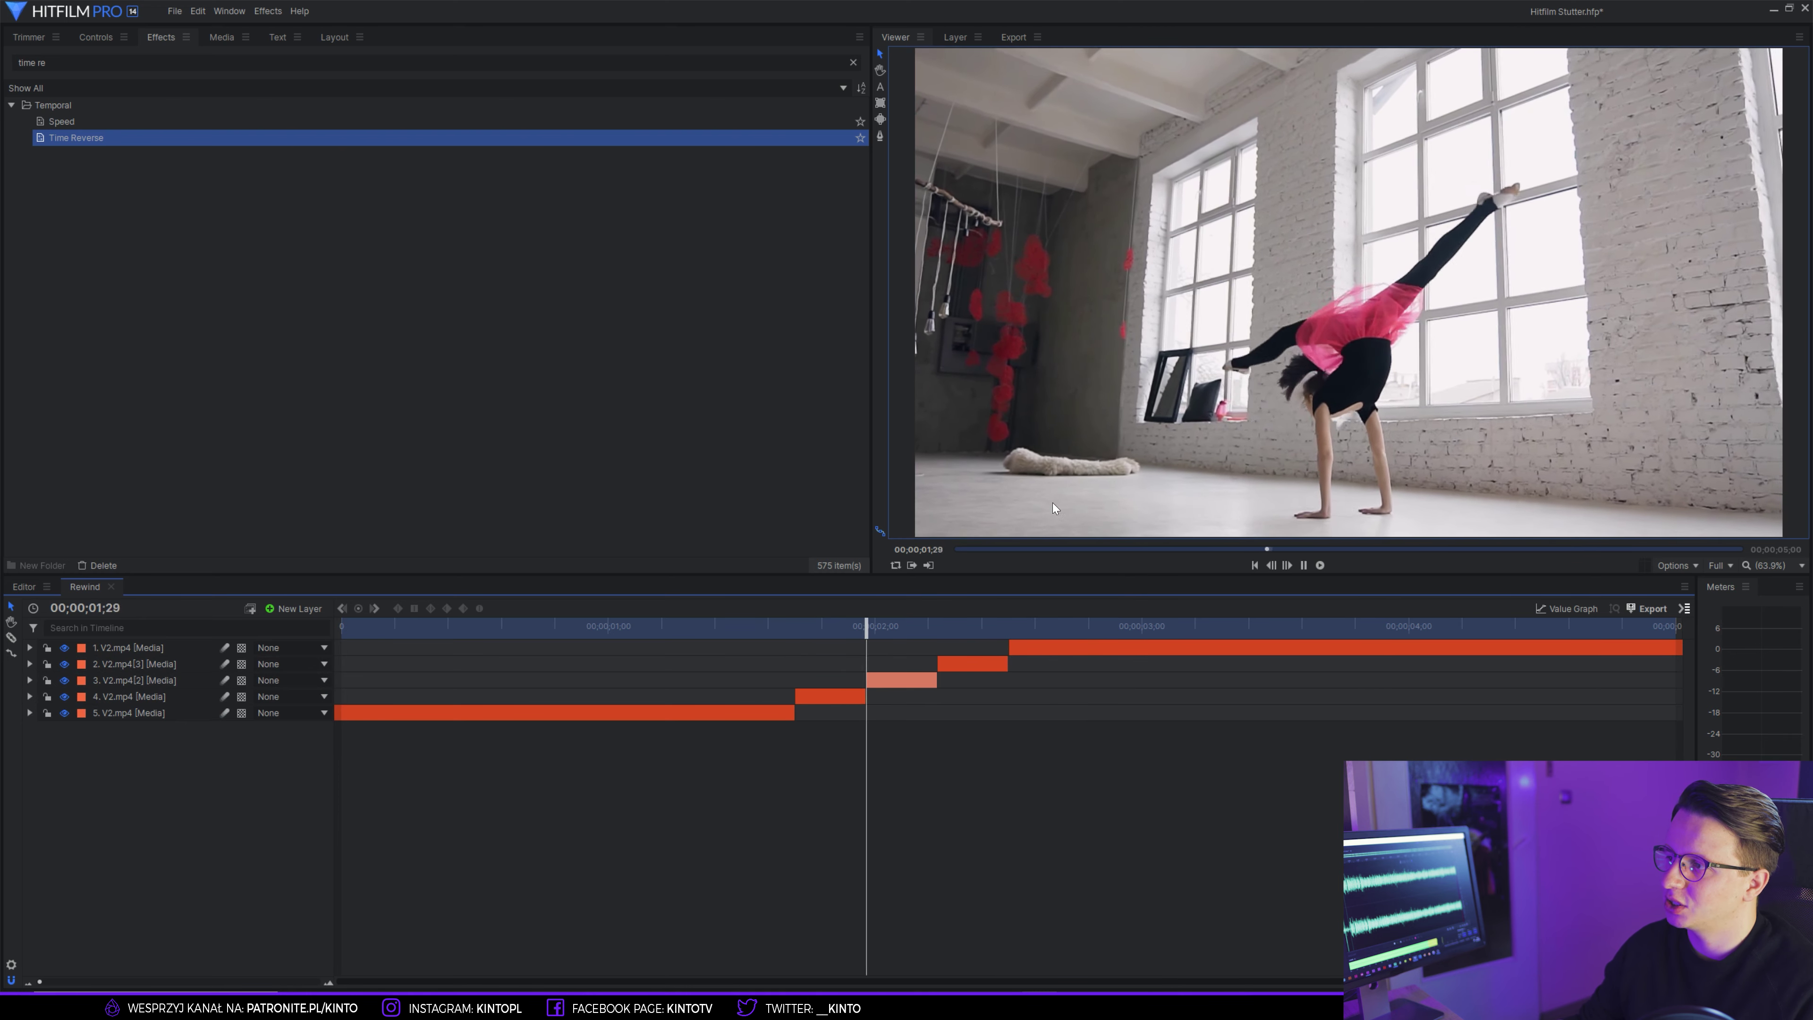
left_click(789, 623)
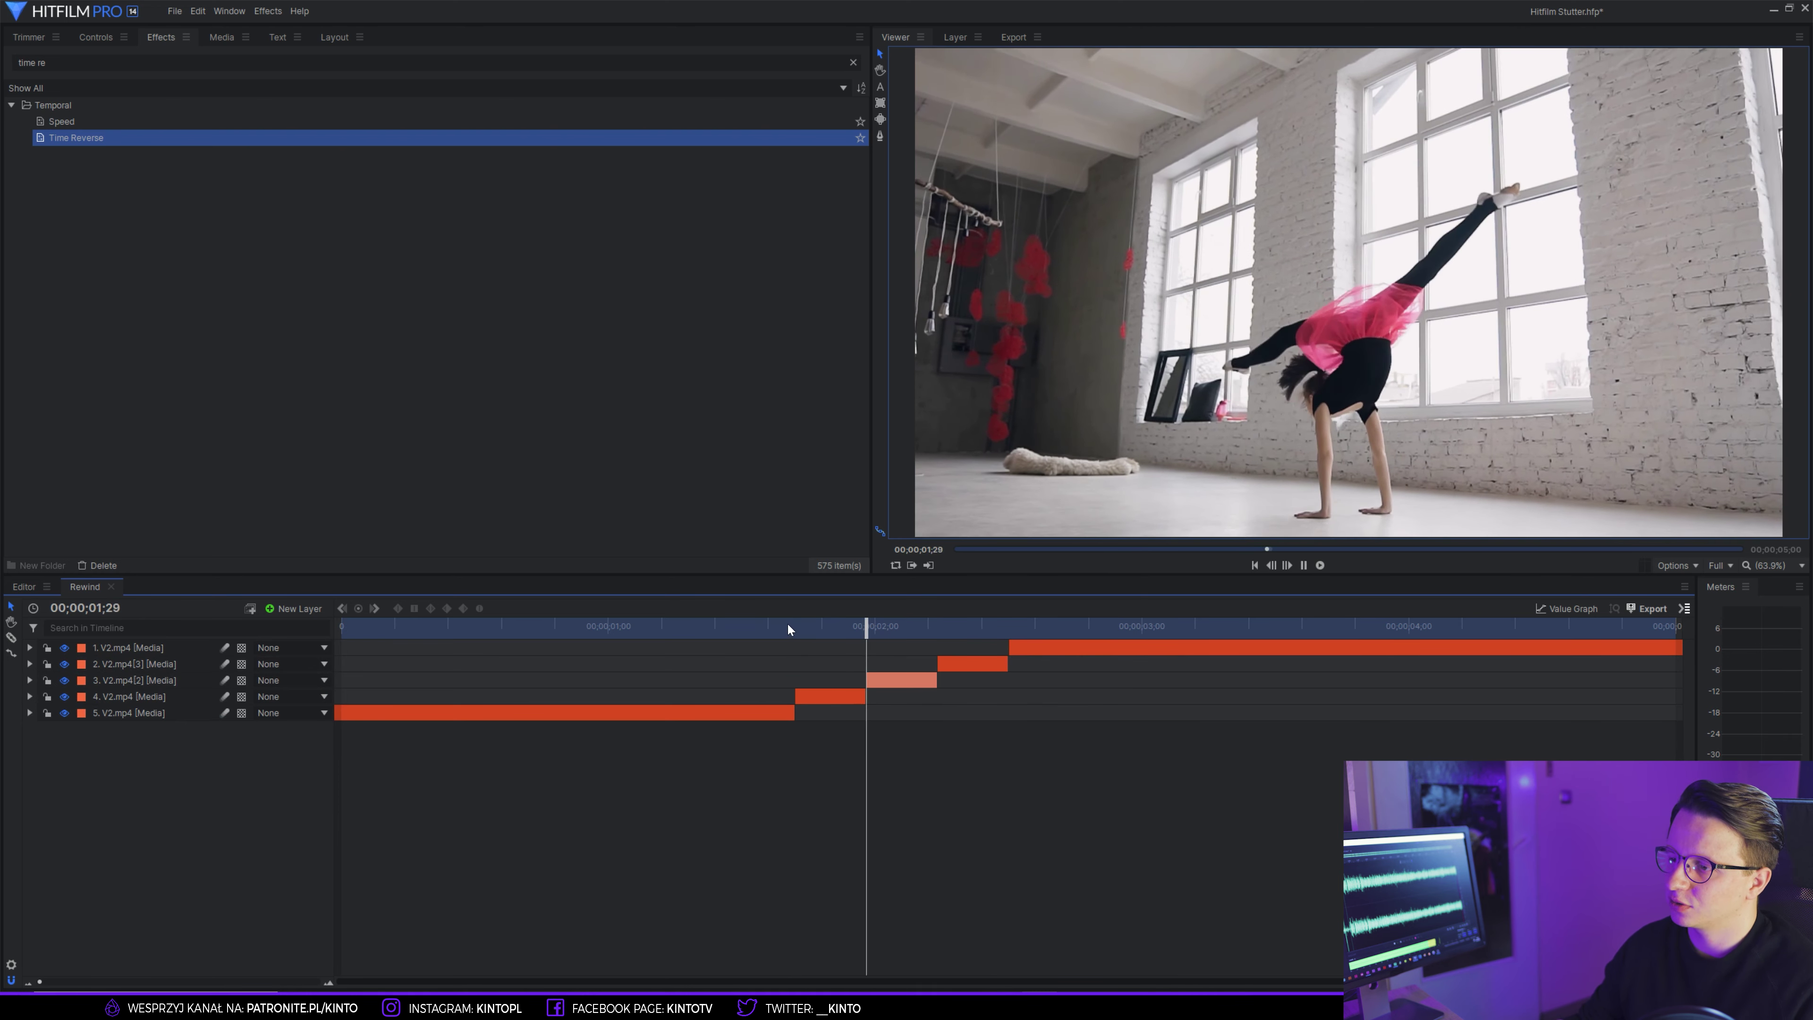
key("space")
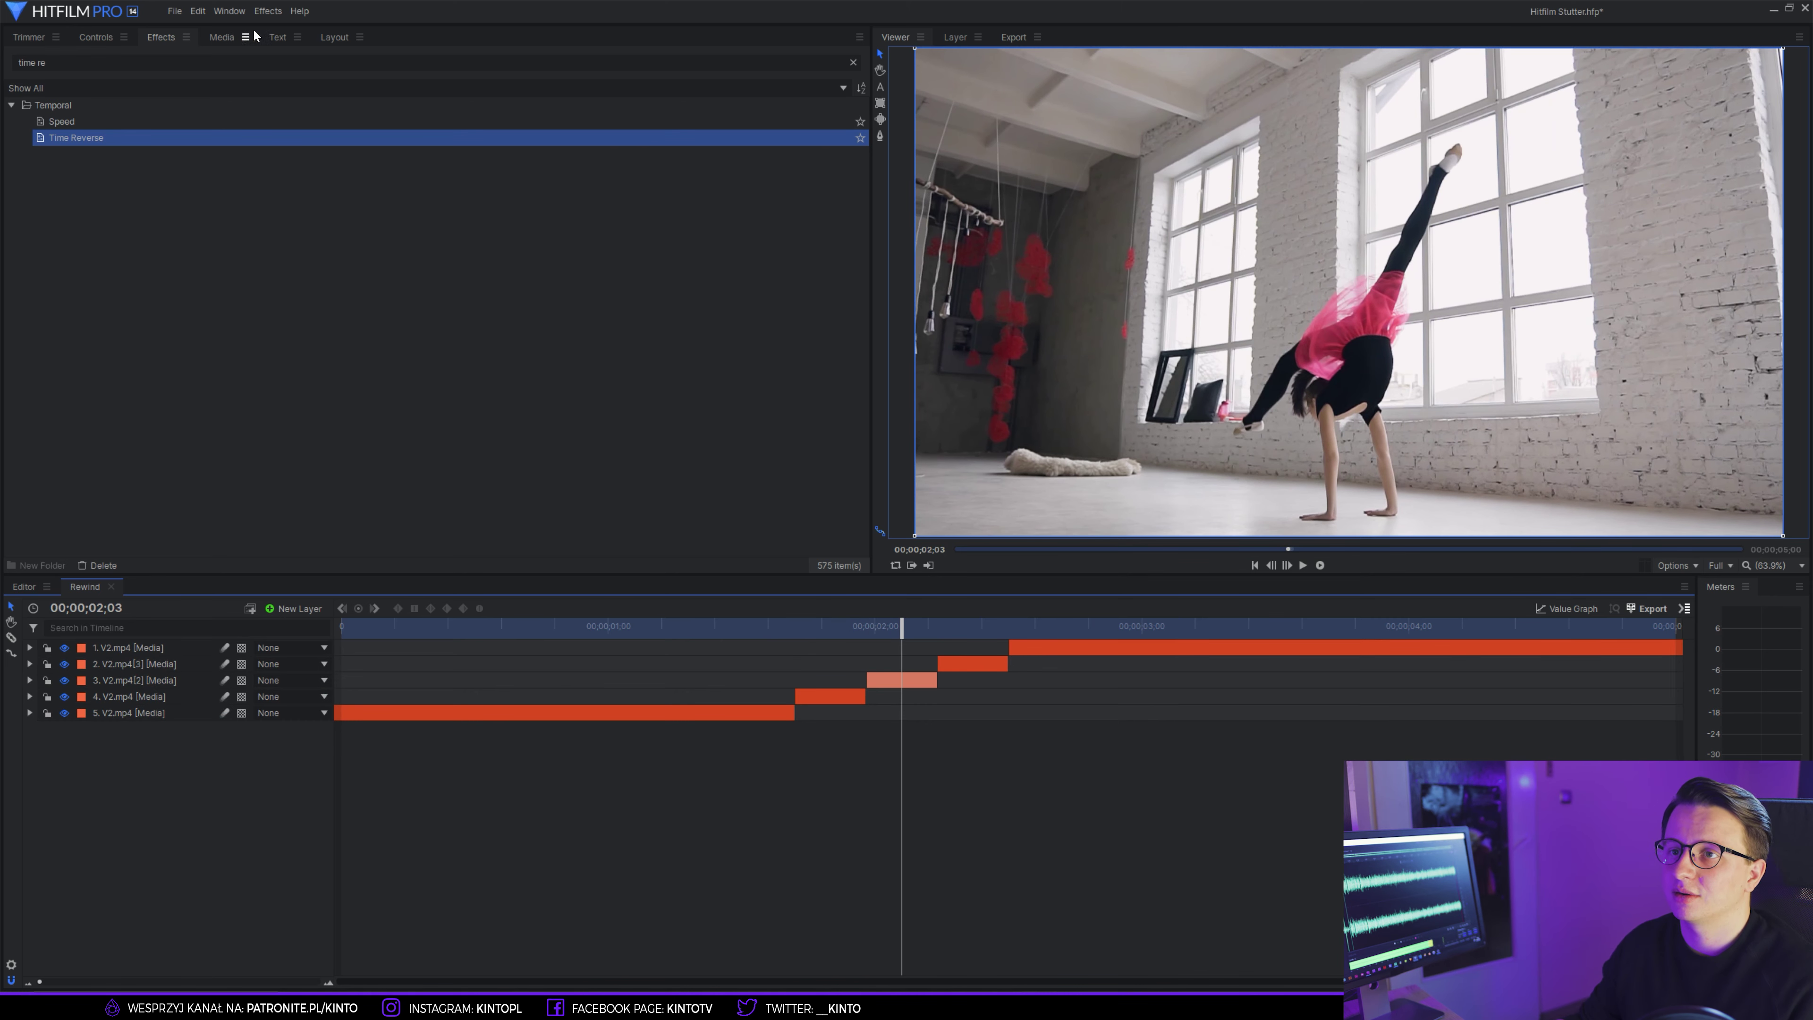
left_click(223, 37)
right_click(138, 399)
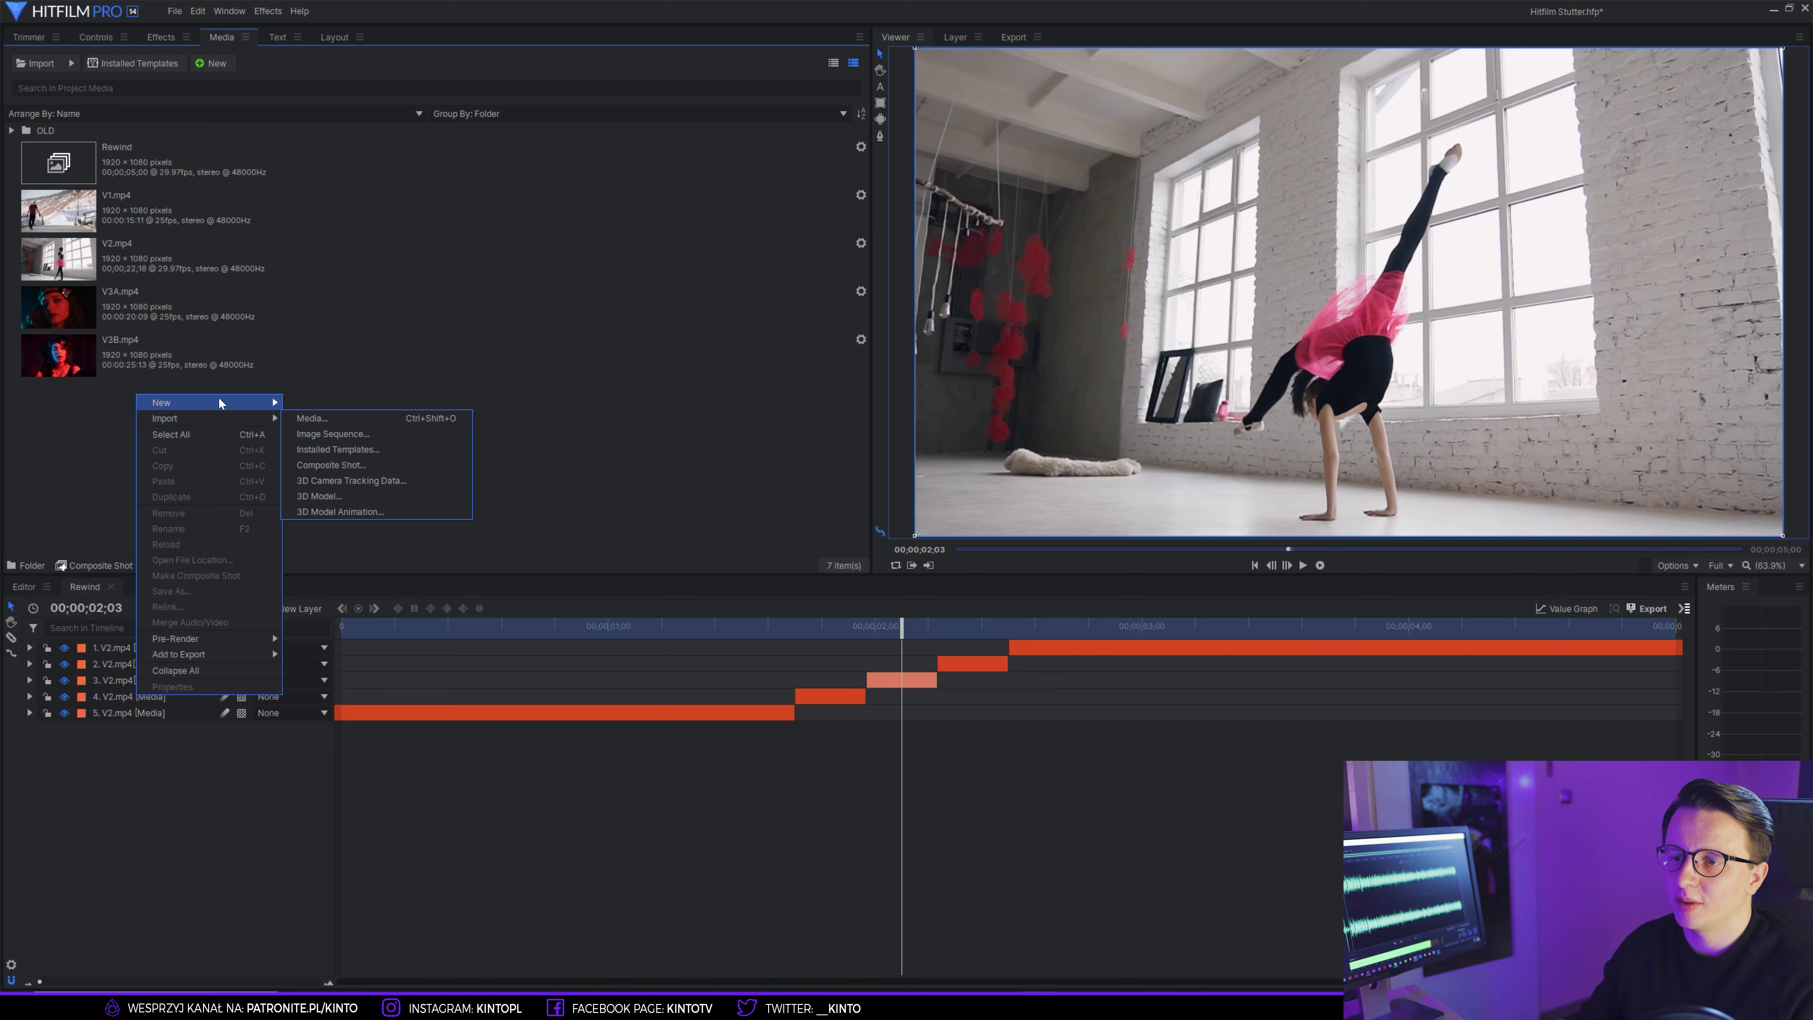
left_click(77, 414)
- Add a grade layer above the V2.mp4 layers, rename it Rewind and give it the Sapphire Blue label
right_click(193, 748)
mouse_move(242, 752)
left_click(348, 782)
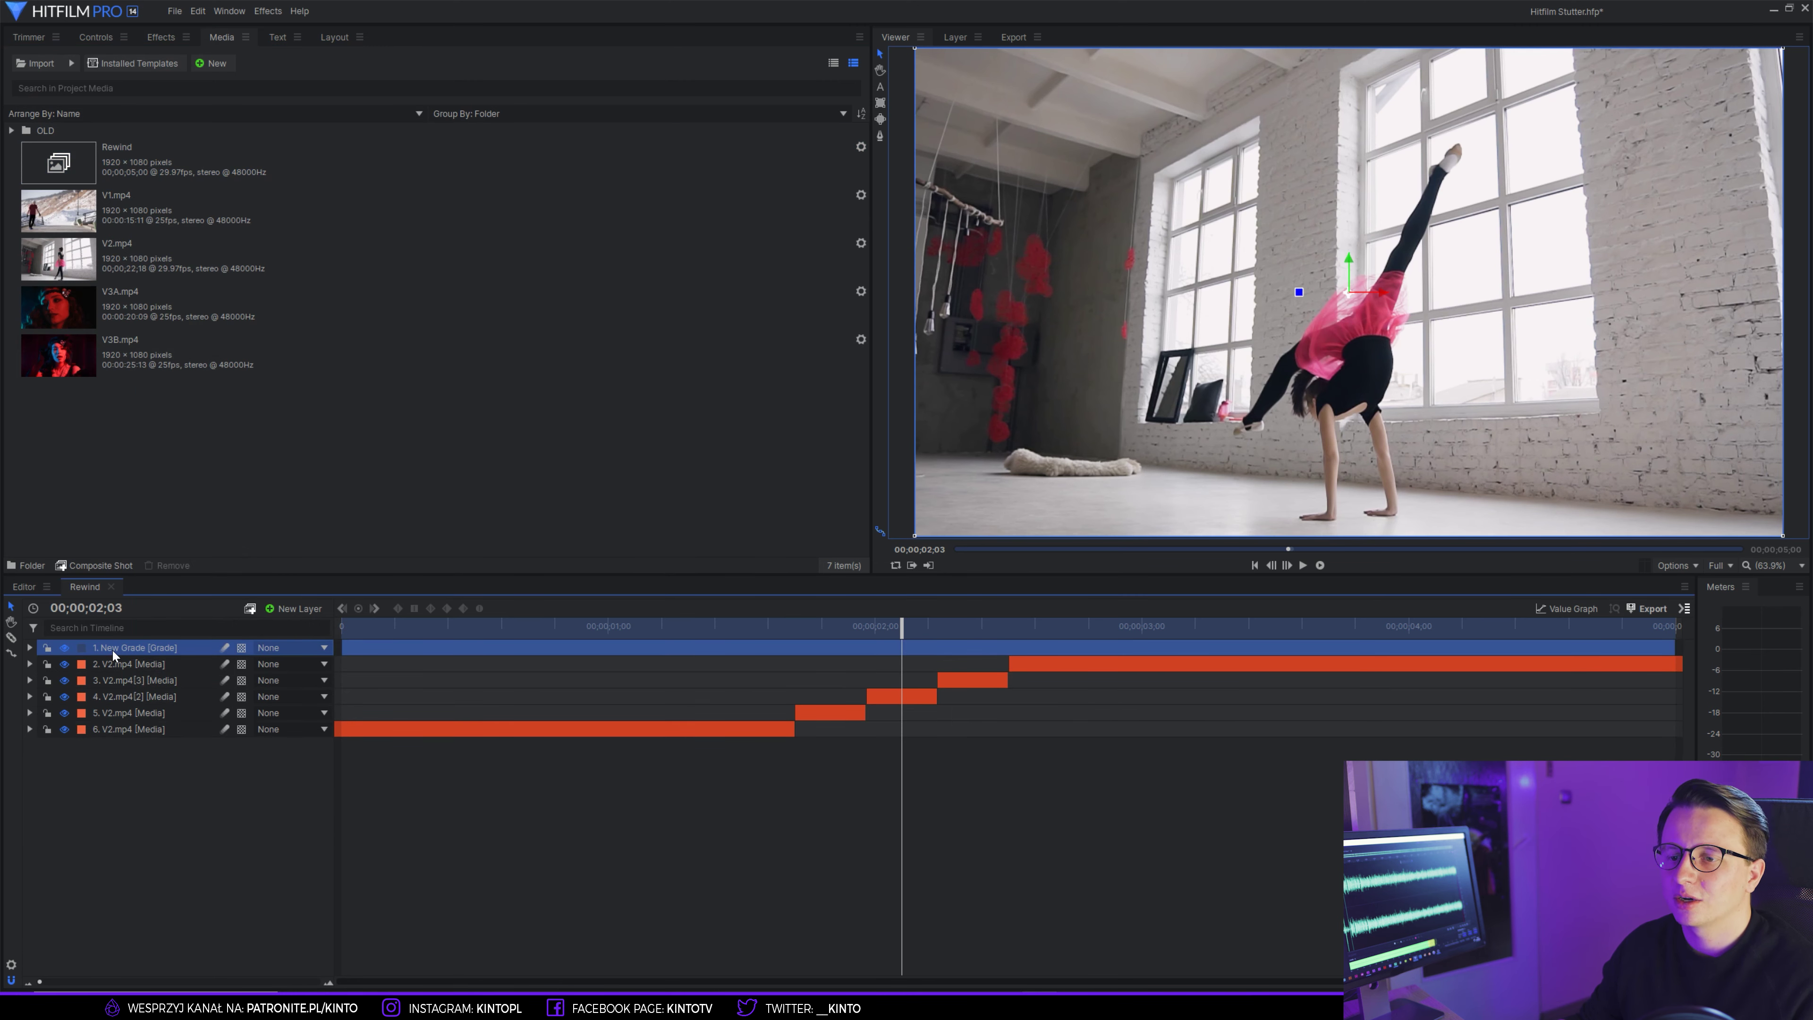
right_click(112, 650)
left_click(164, 906)
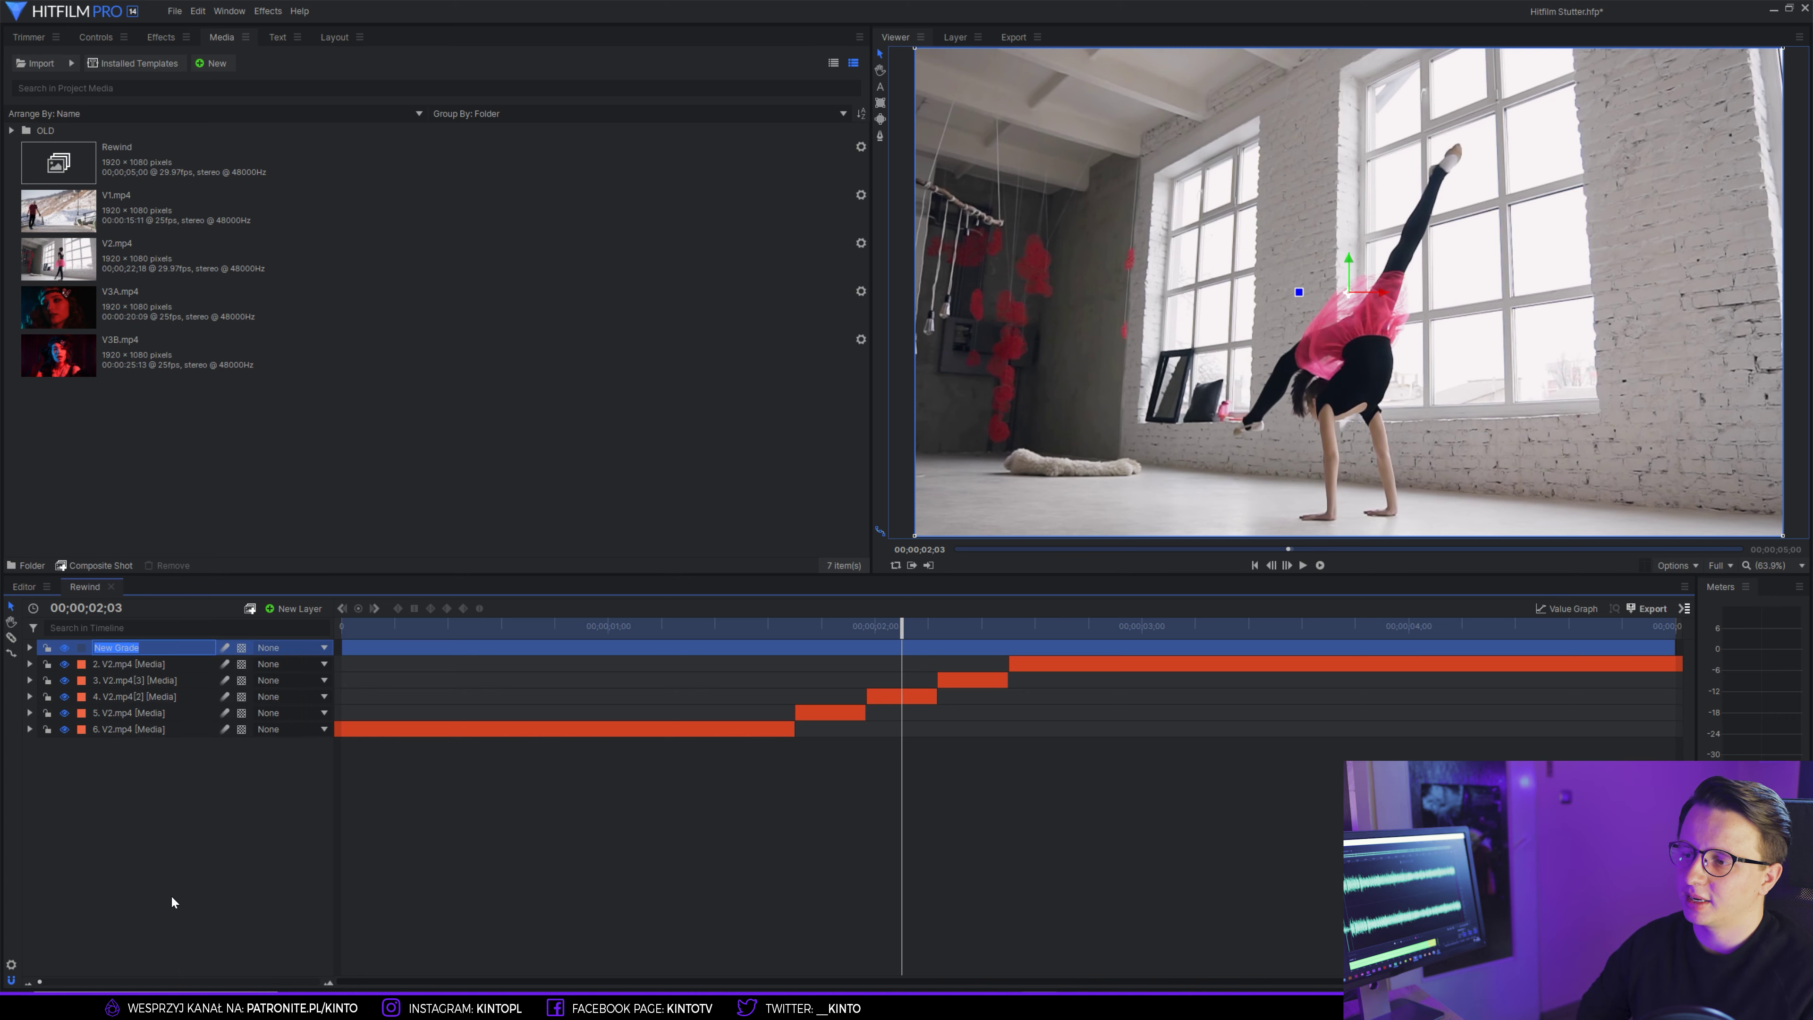
type("Rewind")
key("Return")
left_click(82, 648)
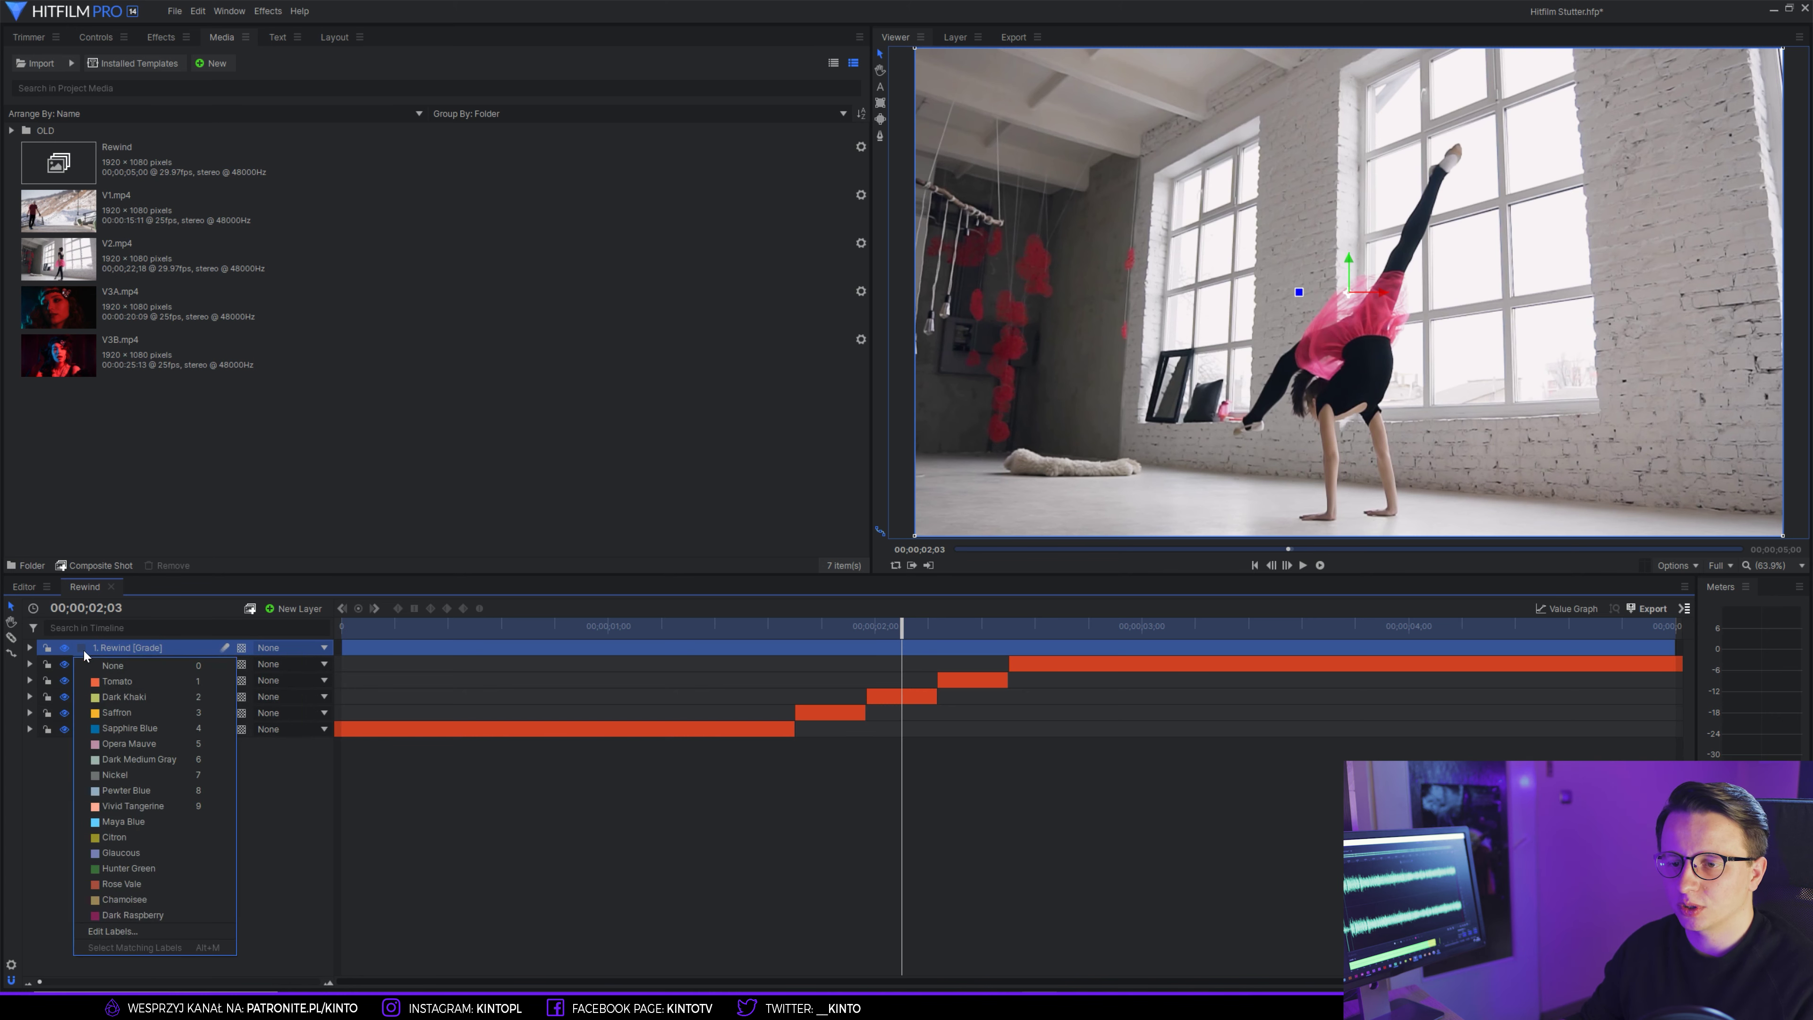
left_click(117, 727)
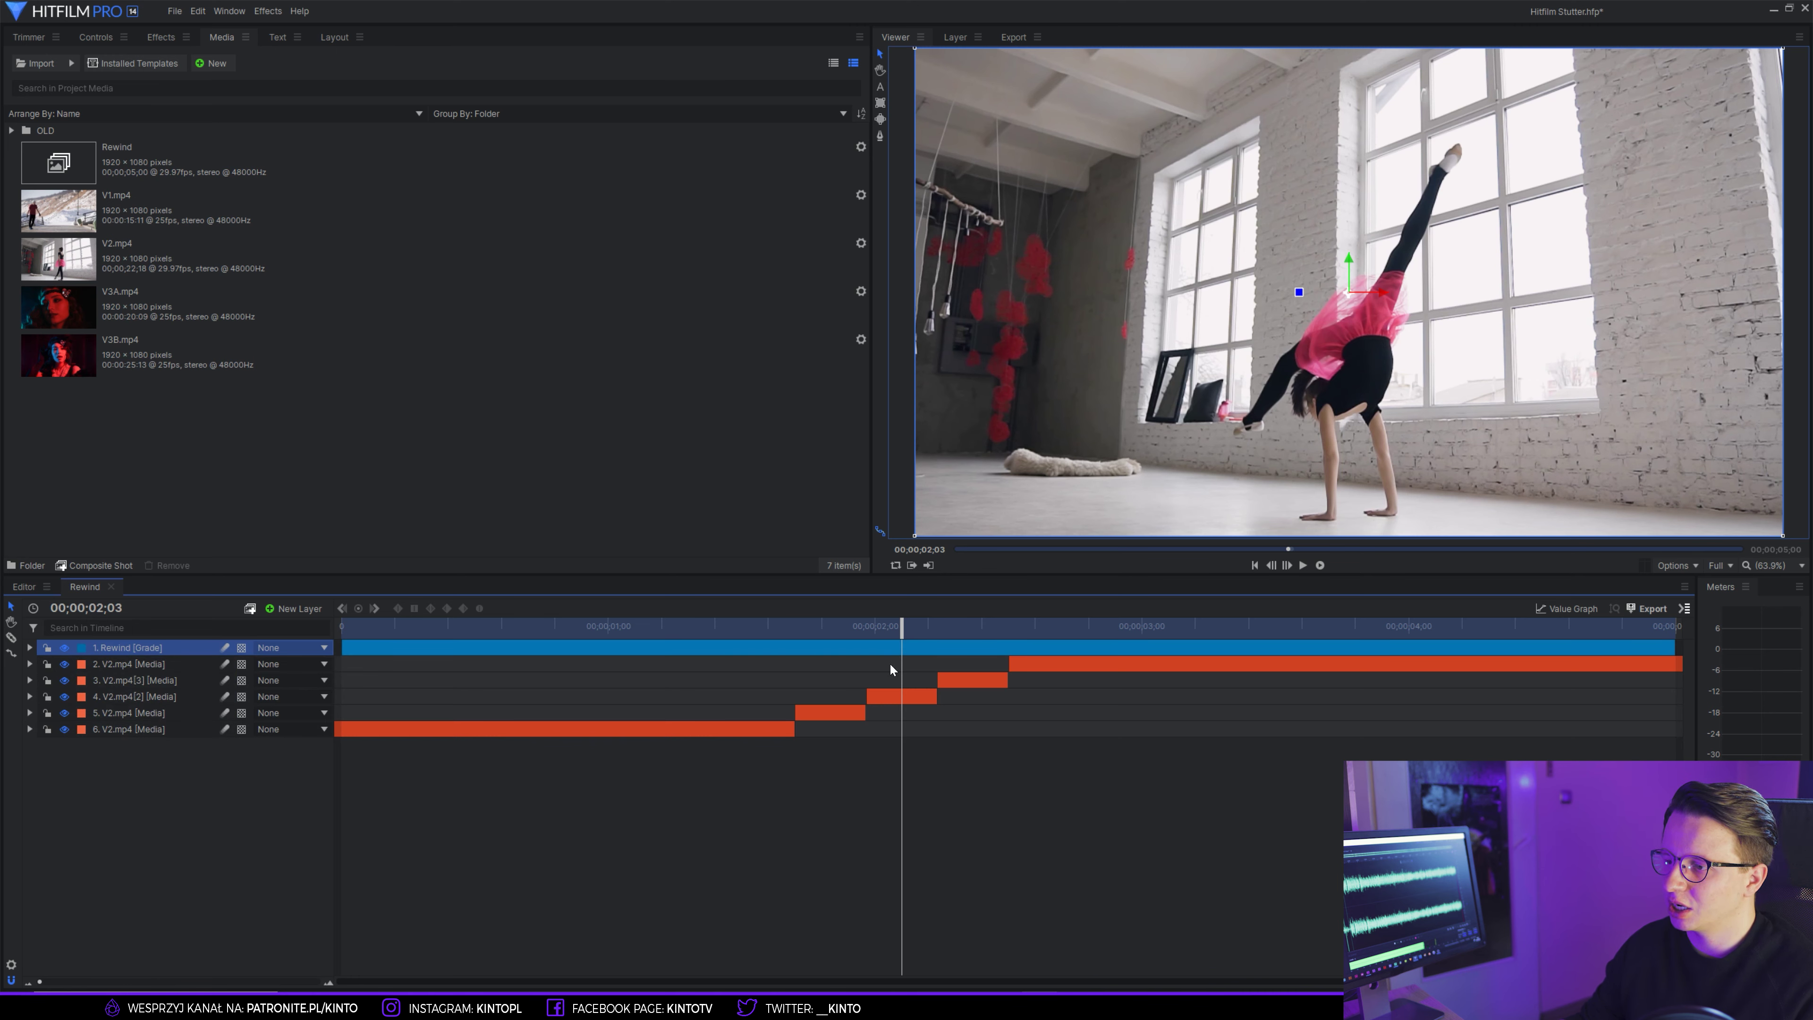
- Slice the Rewind grade layer at both ends of the reversed piece and delete the portions before and after it
left_click(870, 648)
left_click(933, 664)
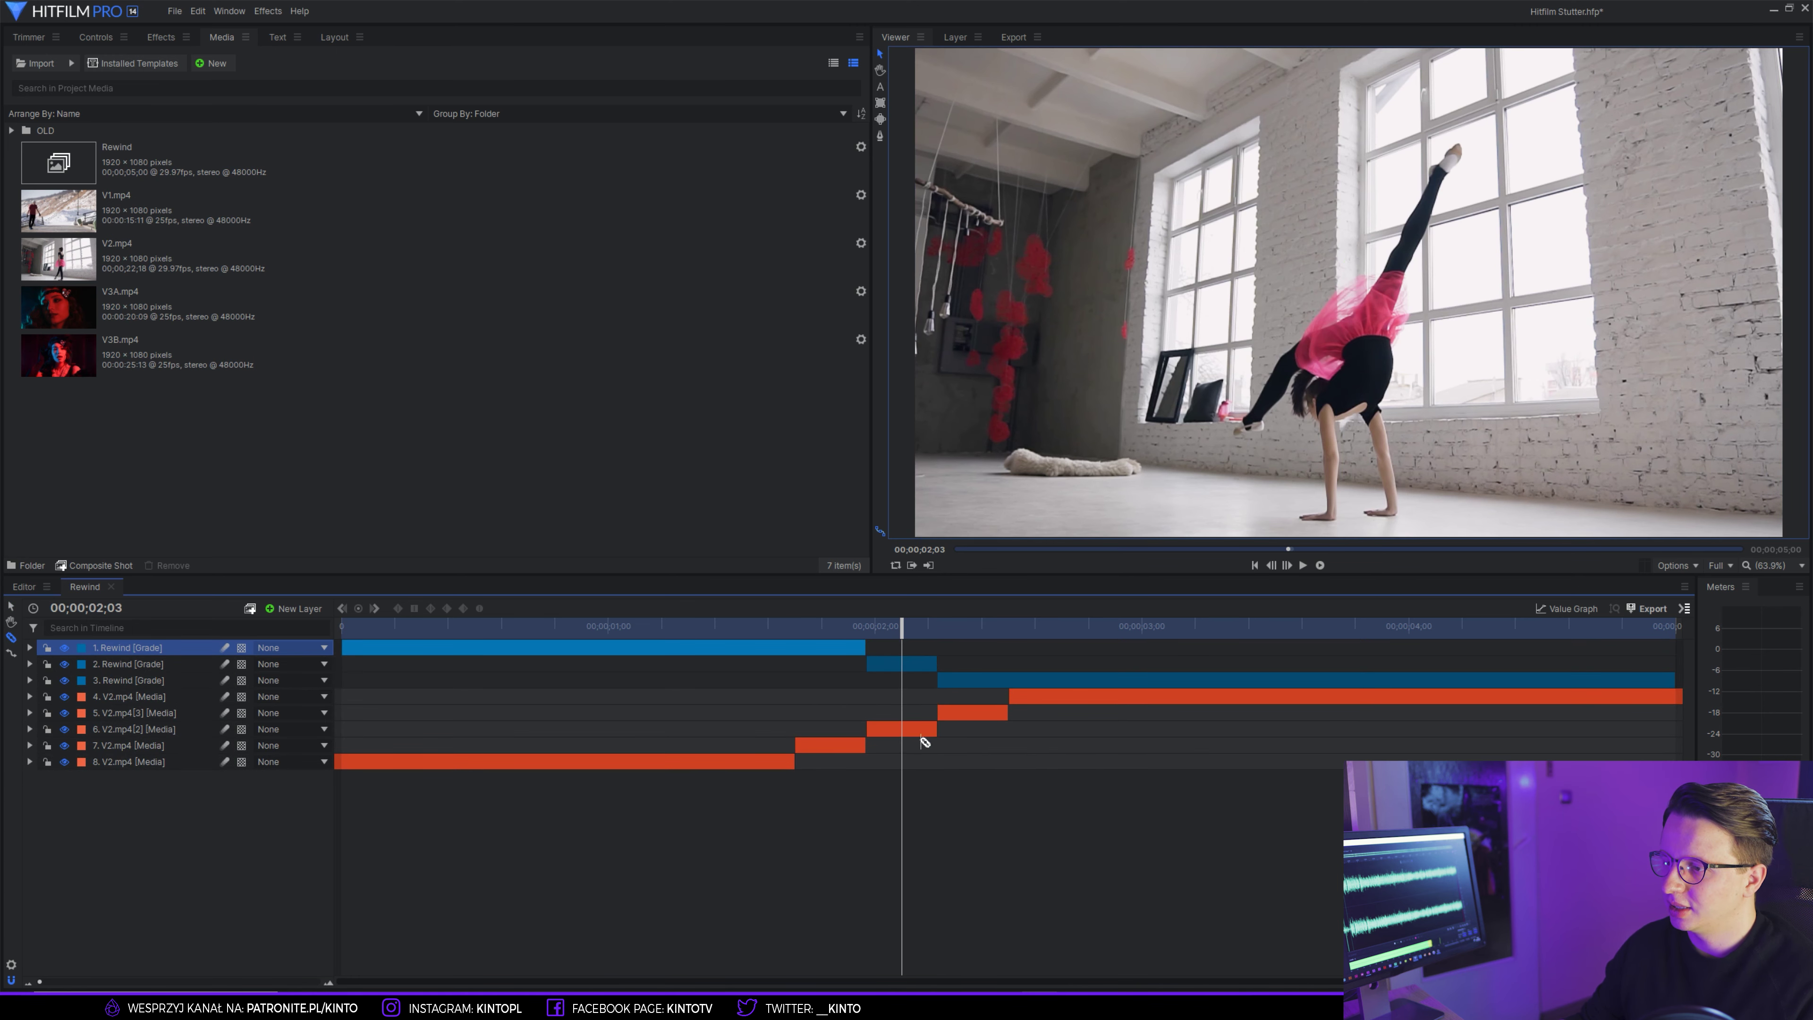
key("v")
left_click(958, 682)
key("Delete")
left_click(826, 648)
key("Delete")
- Search the effects for "tv" and apply TV Damage to the Rewind grade layer
left_click(903, 648)
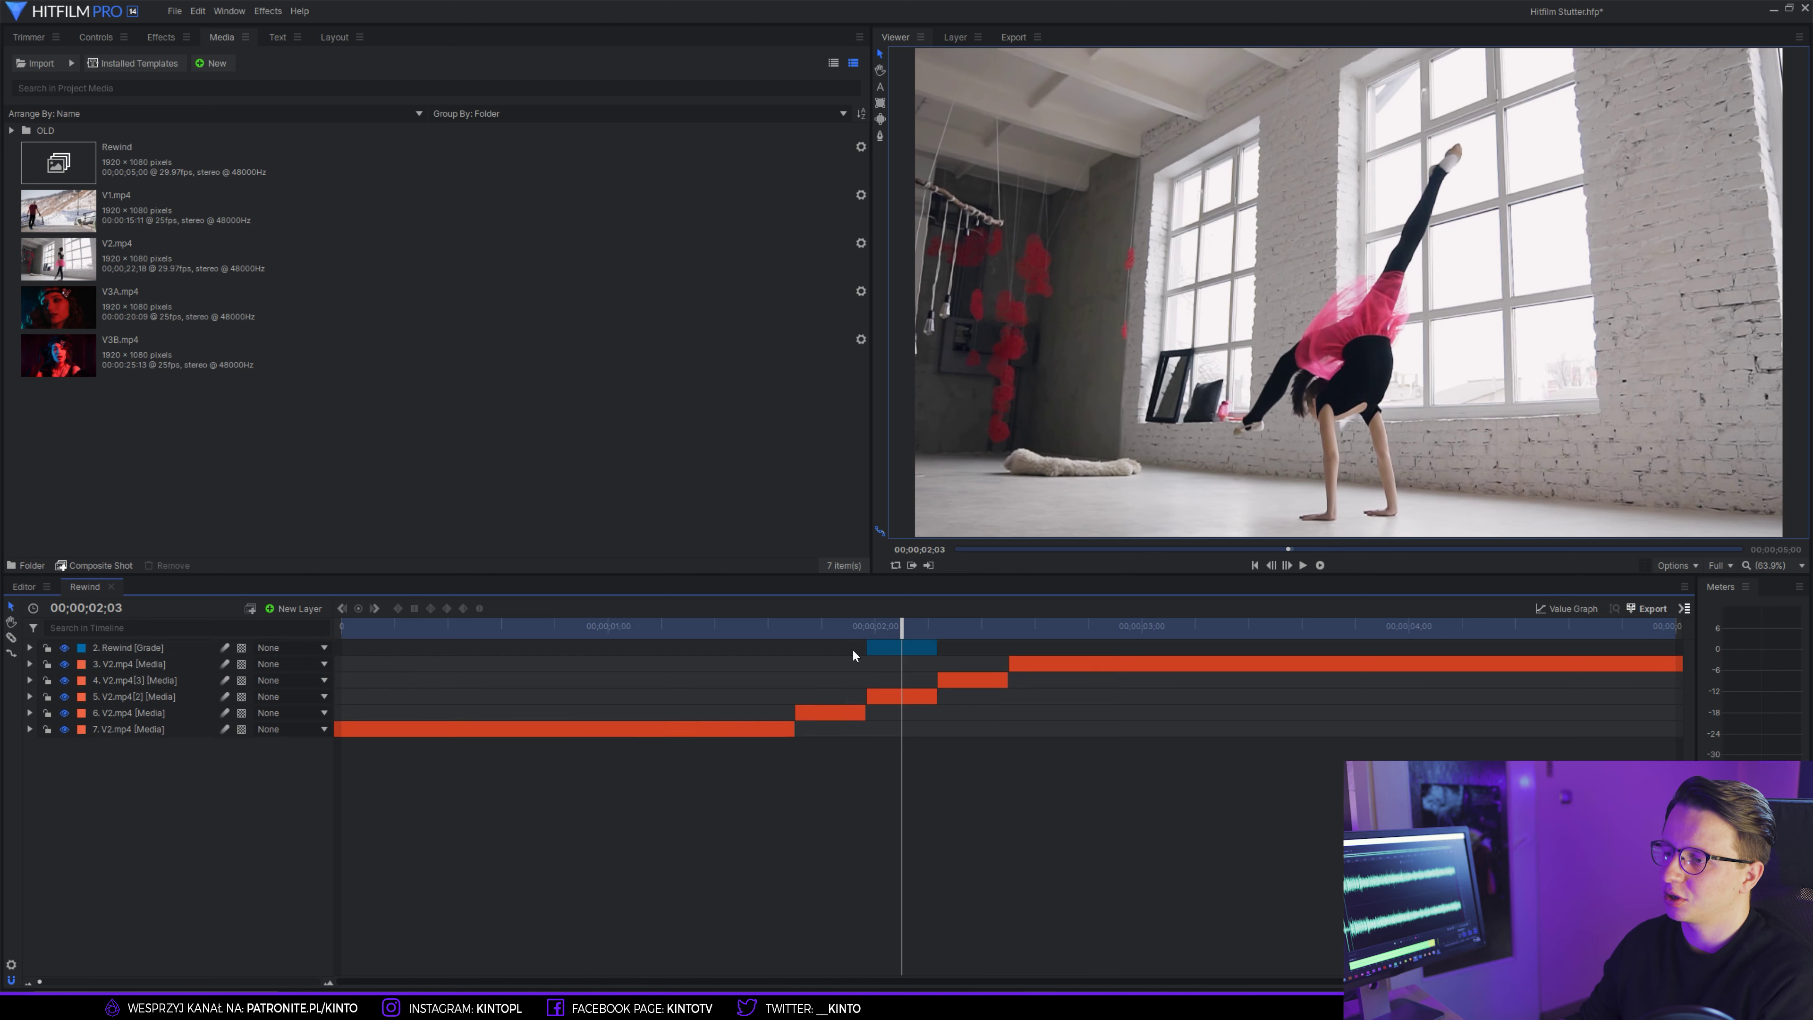
left_click(160, 37)
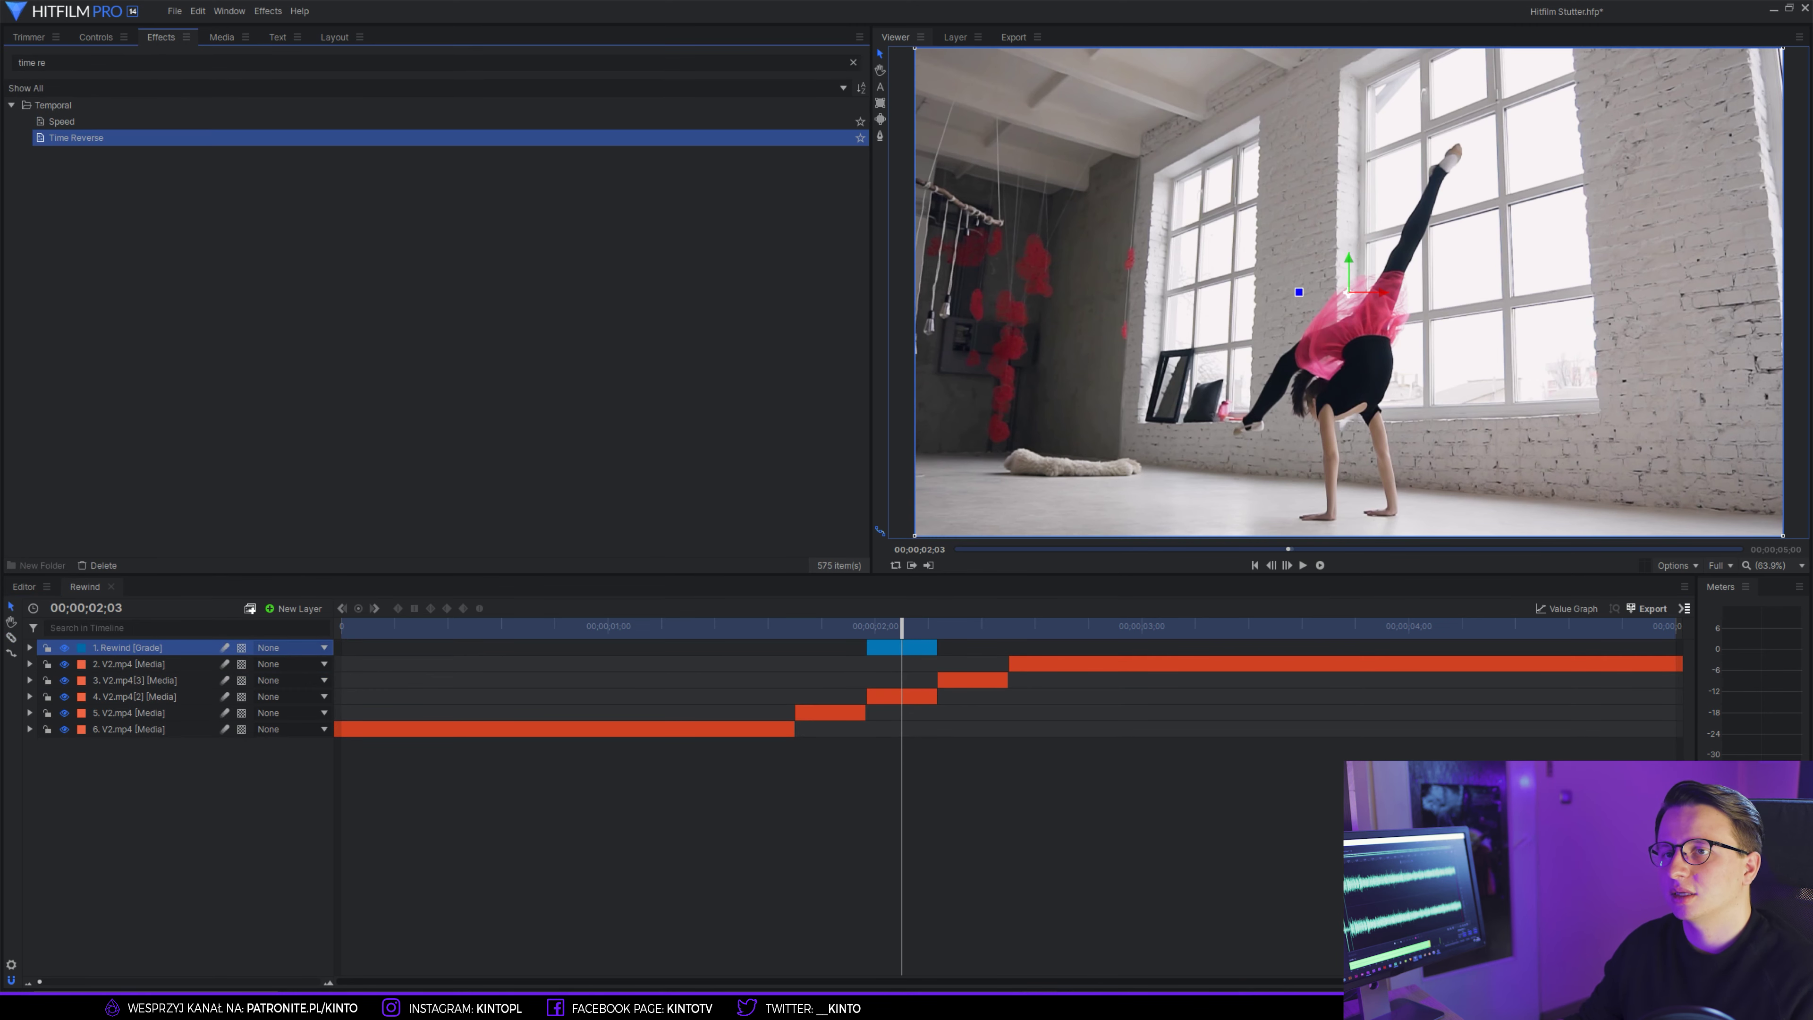
type("tv")
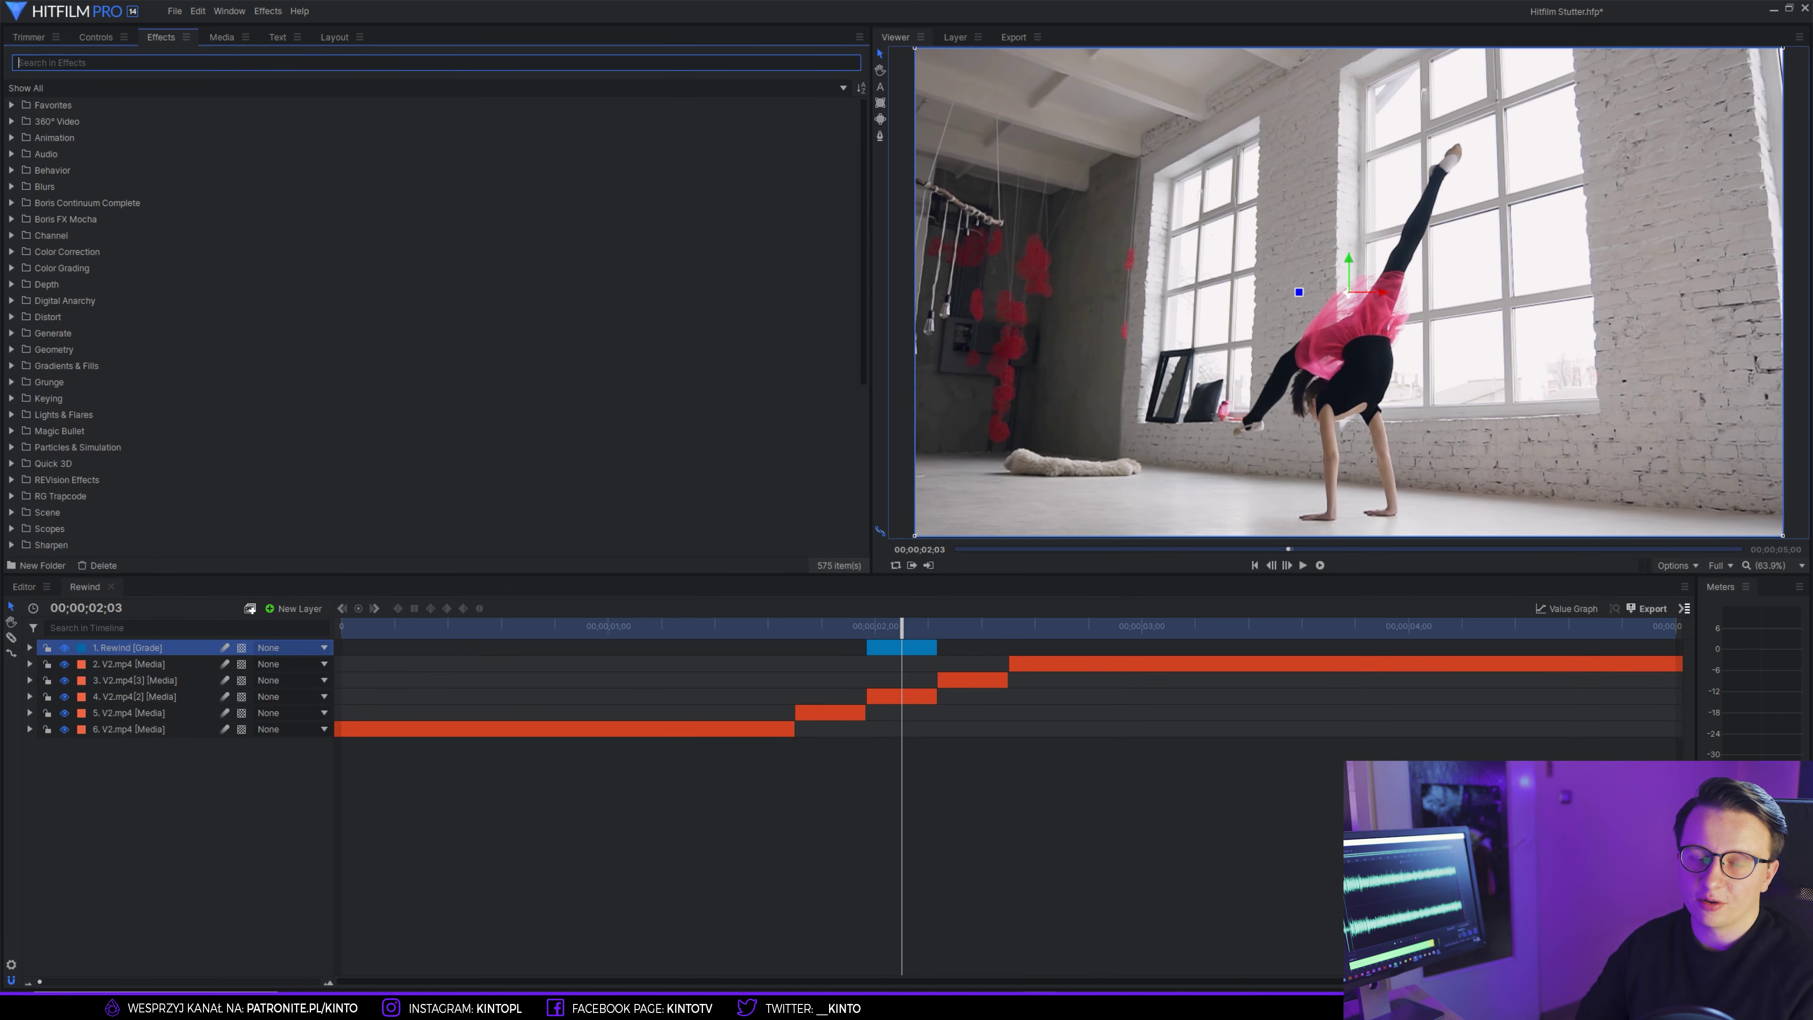
left_click_drag(142, 137, 317, 242)
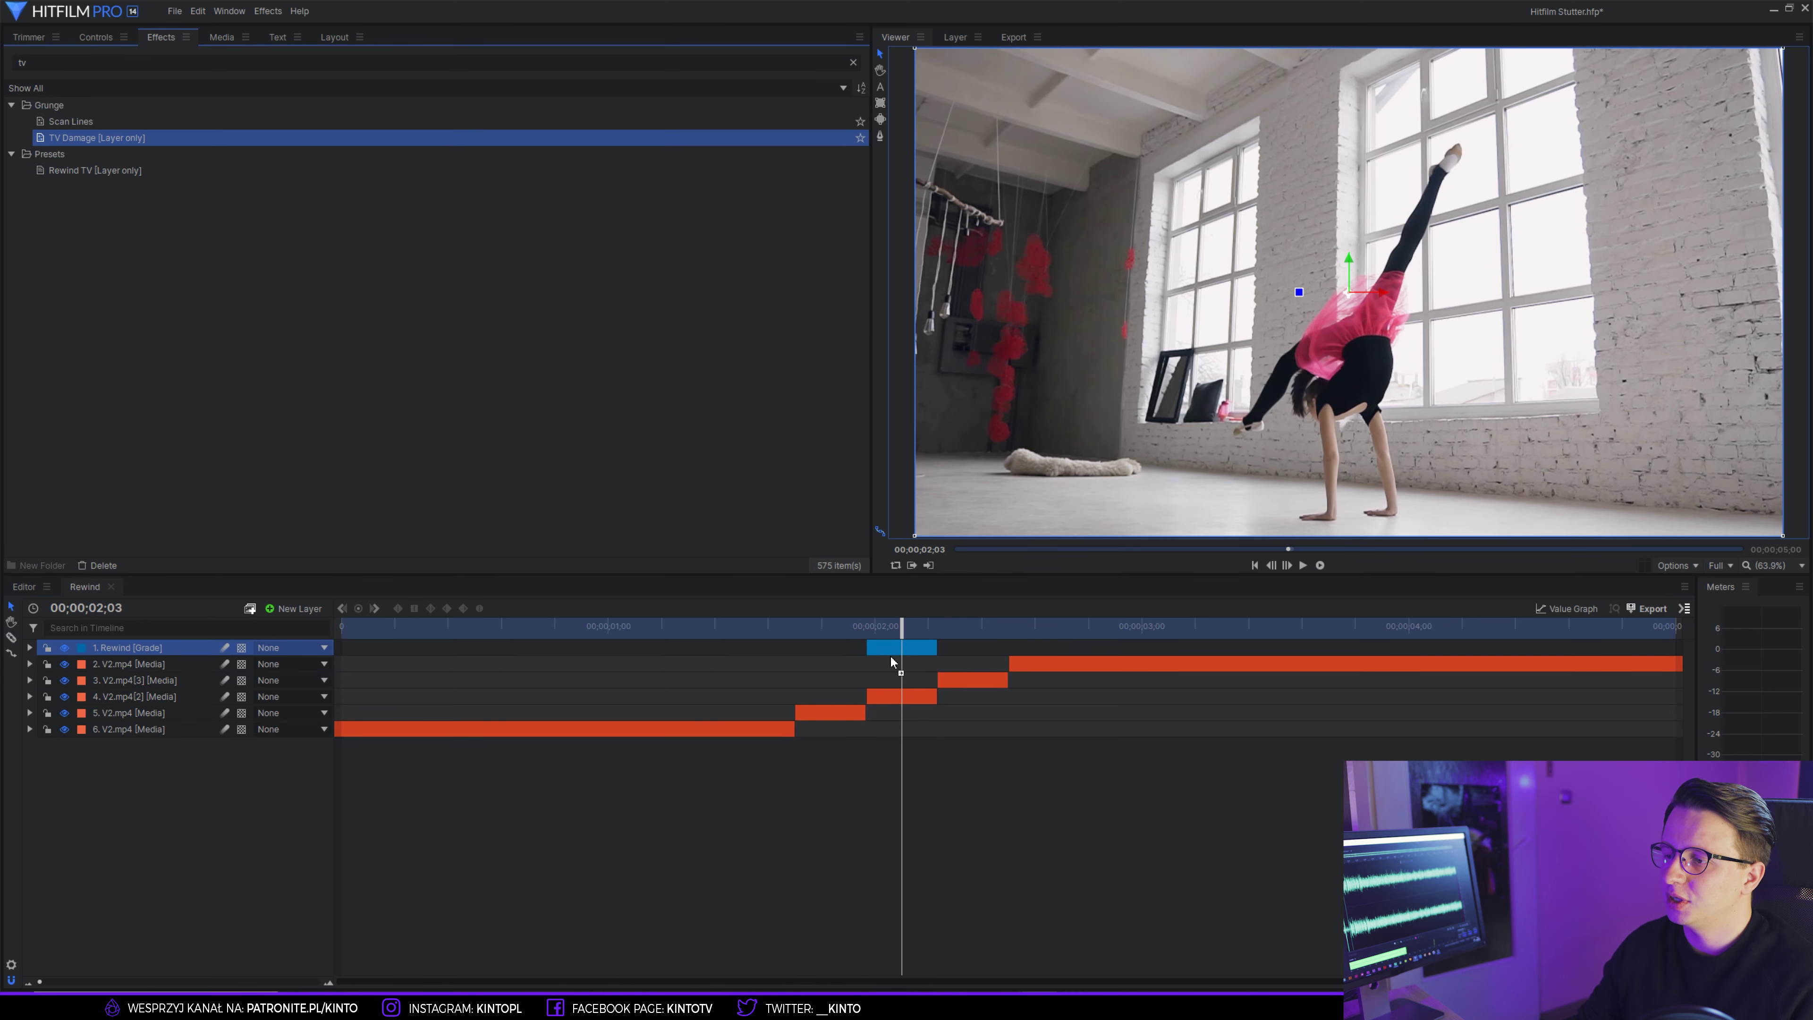
left_click_drag(913, 644, 916, 641)
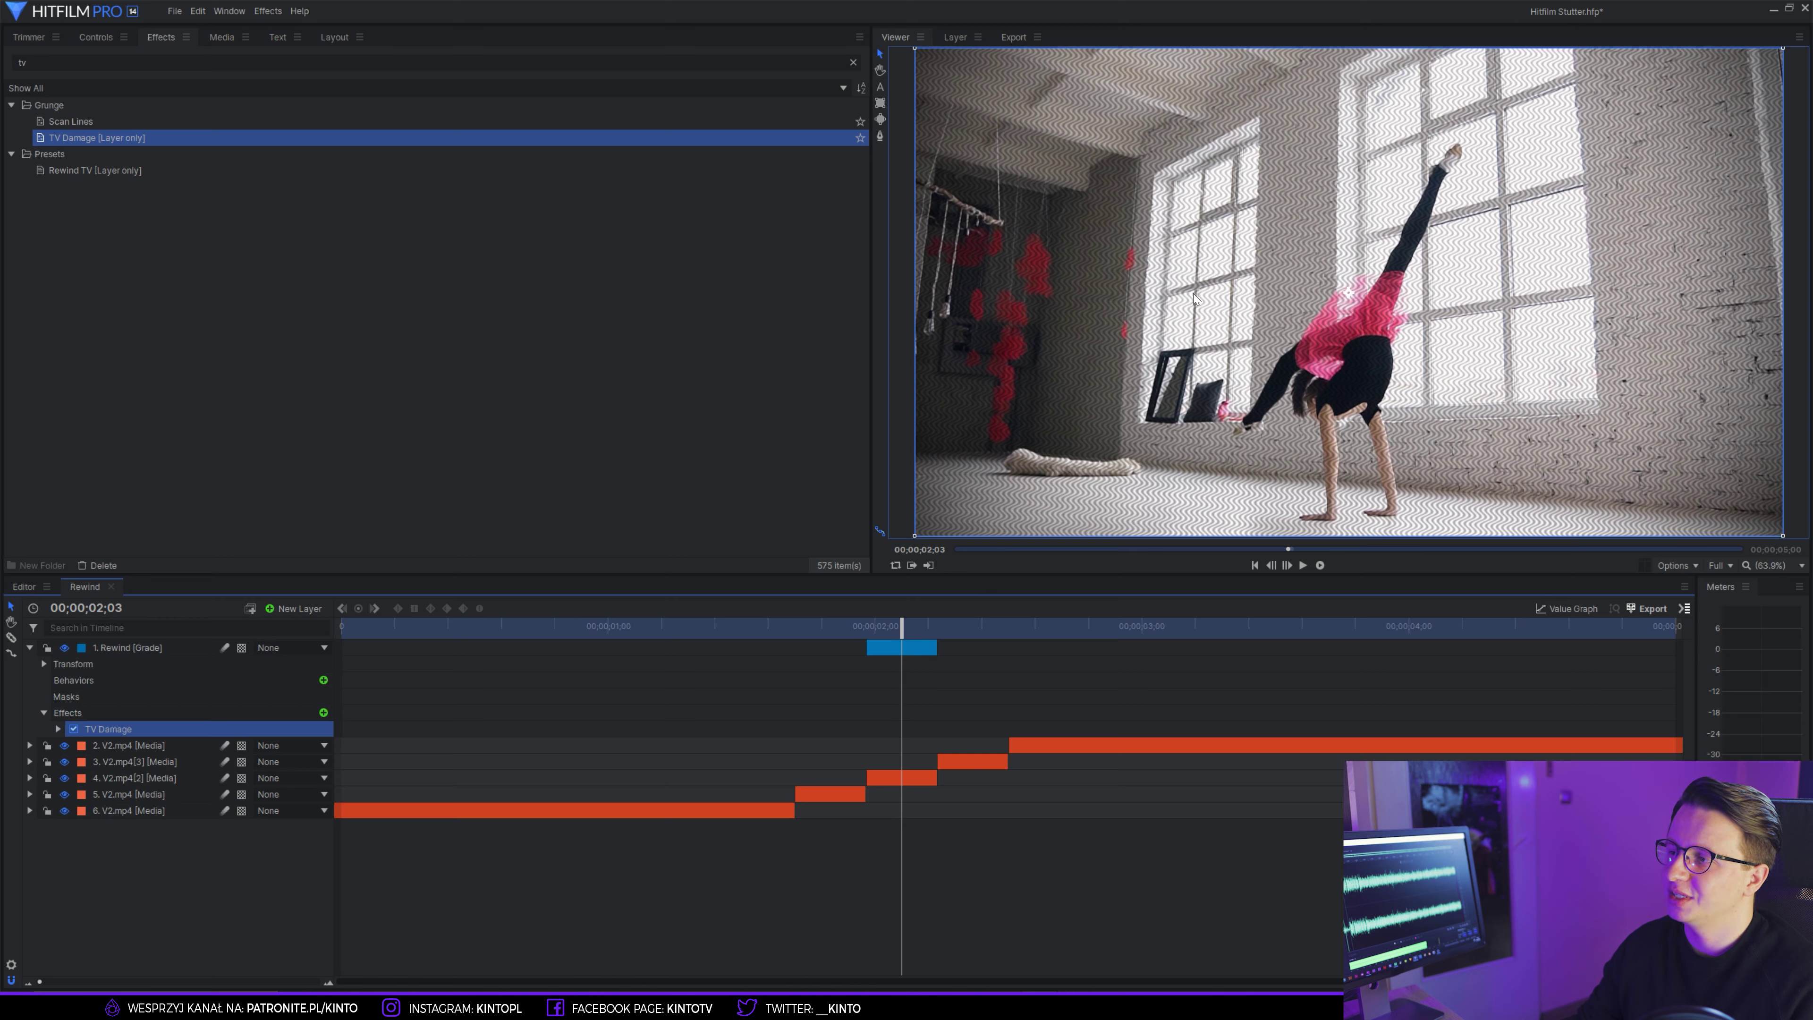
- Disable the Vignette of the TV Damage effect on the Rewind grade layer
left_click(93, 39)
left_click(25, 192)
left_click(41, 339)
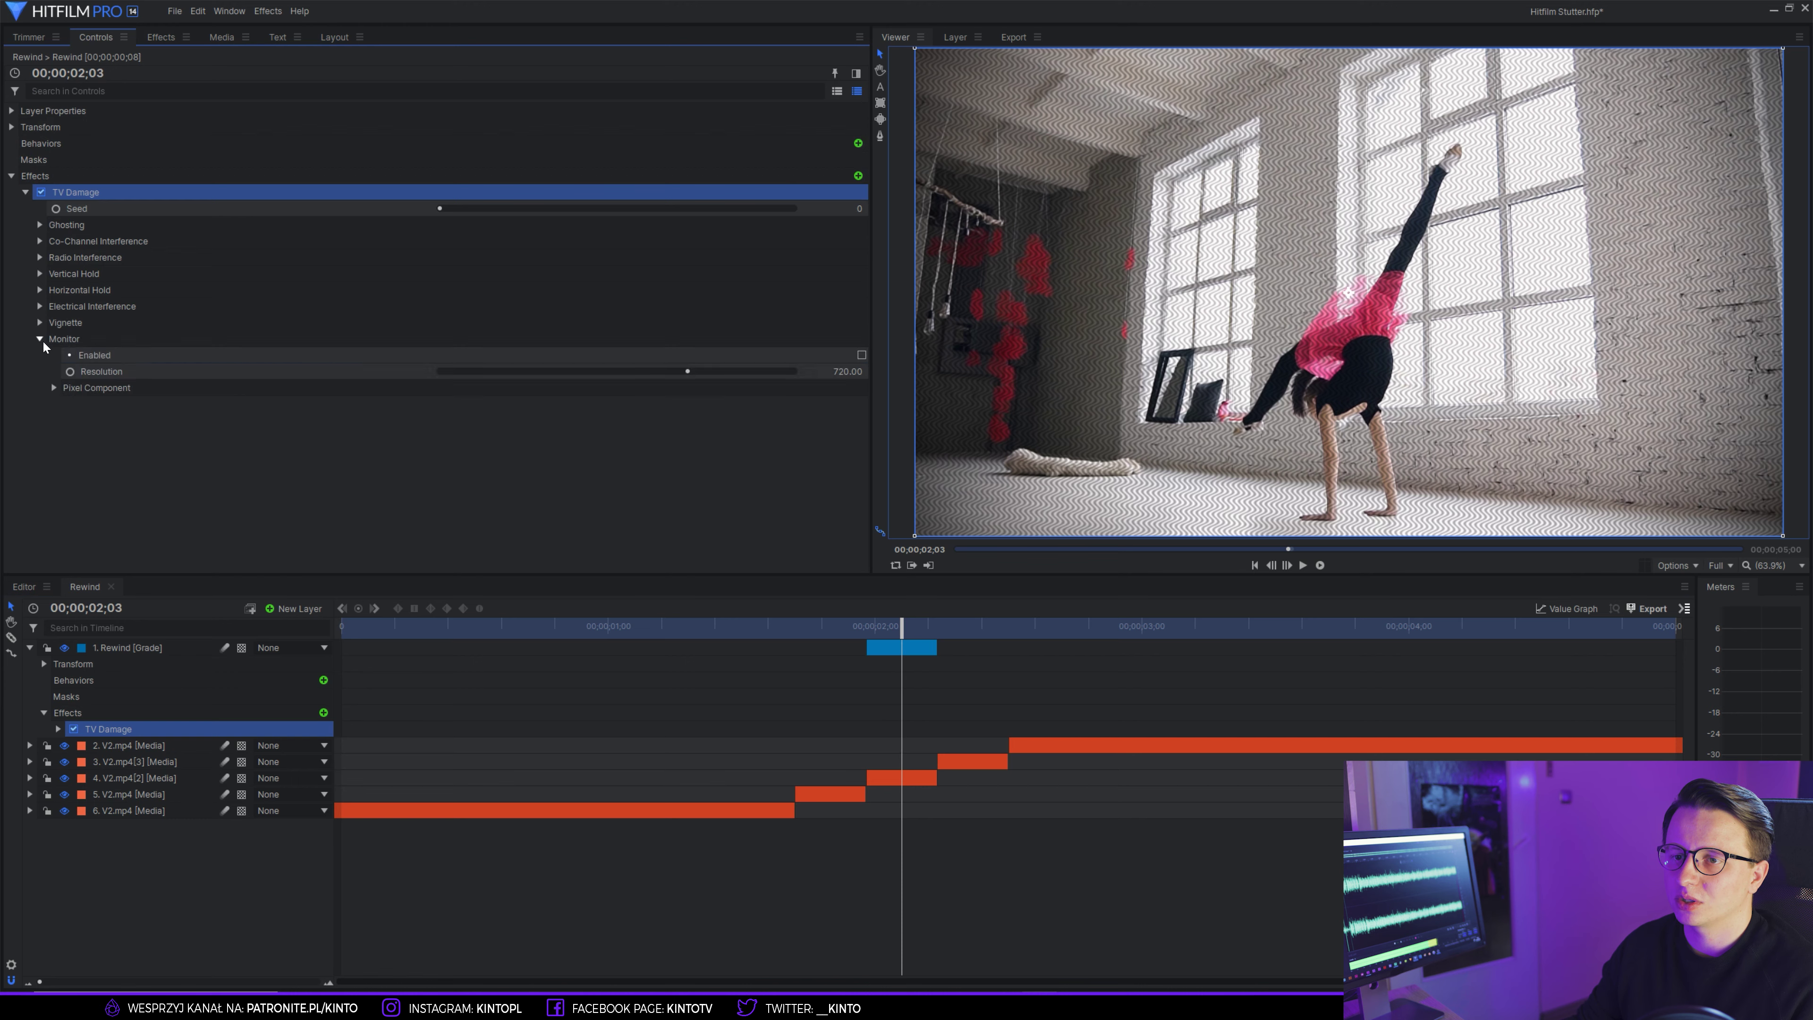
left_click(41, 338)
left_click(41, 322)
left_click(862, 340)
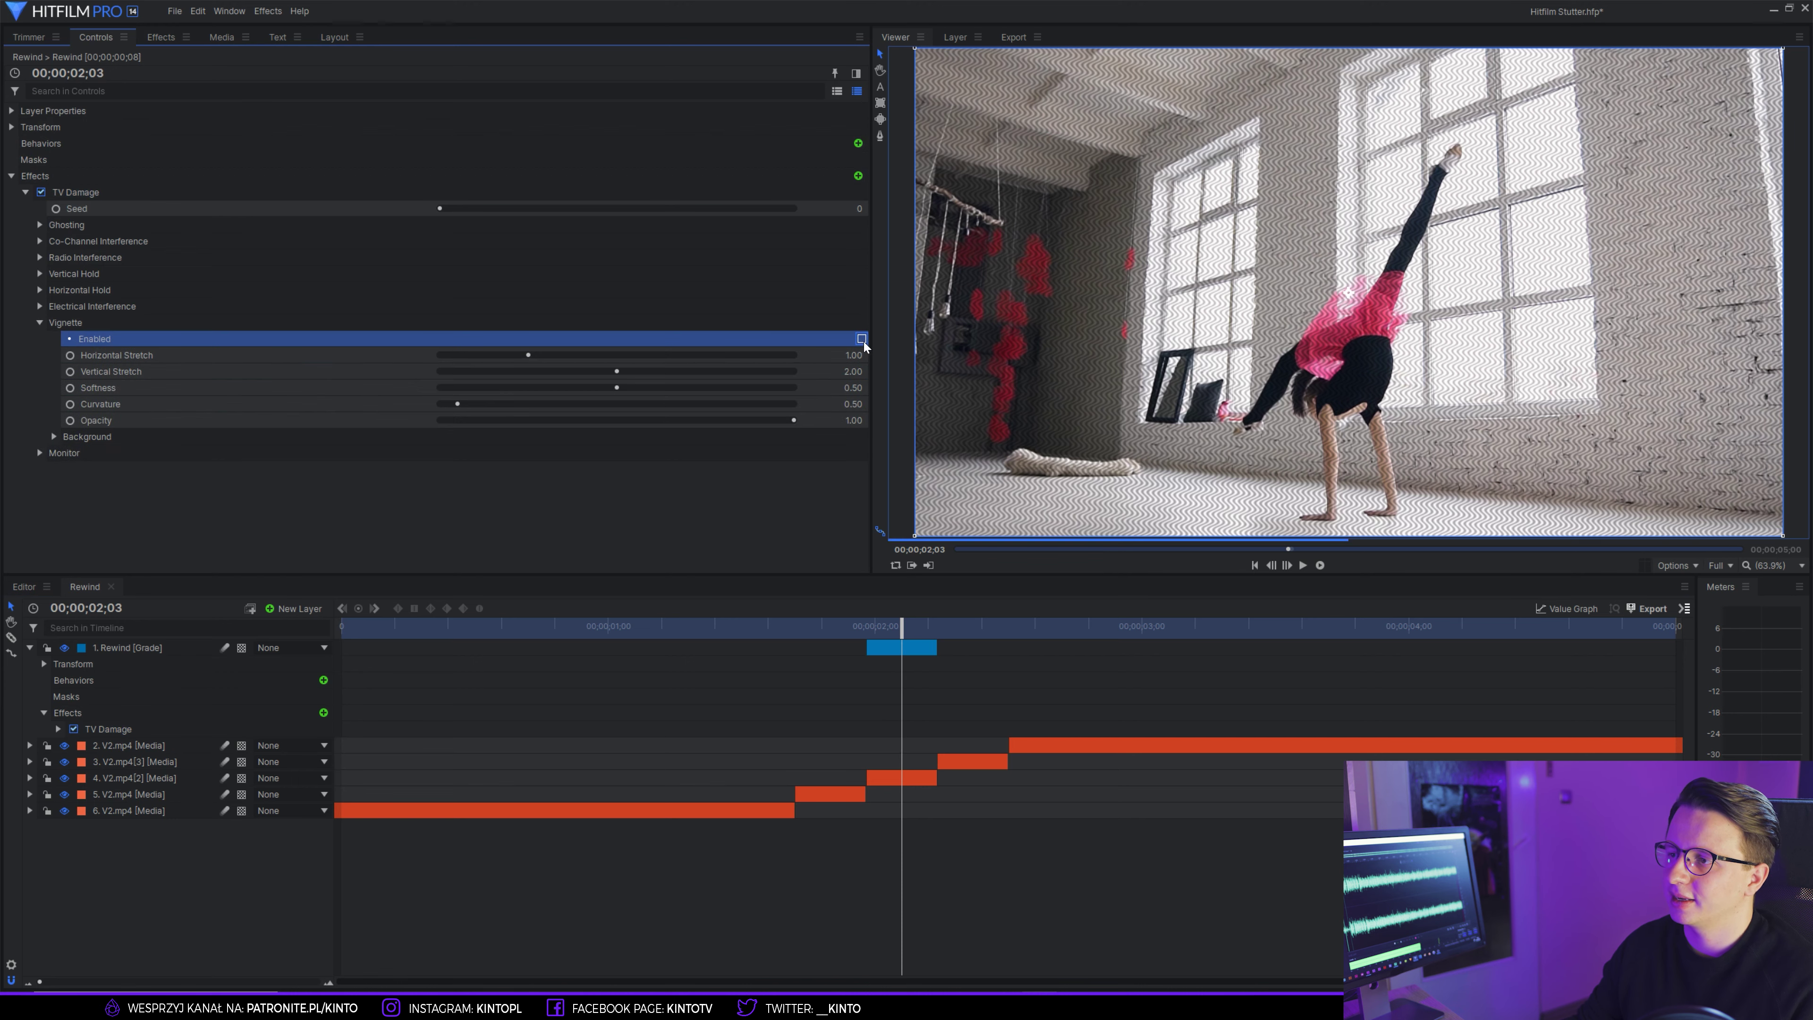
- Examine the Electrical Interference, Horizontal Hold, Vertical Hold and Radio Interference settings of the TV Damage effect
left_click(40, 306)
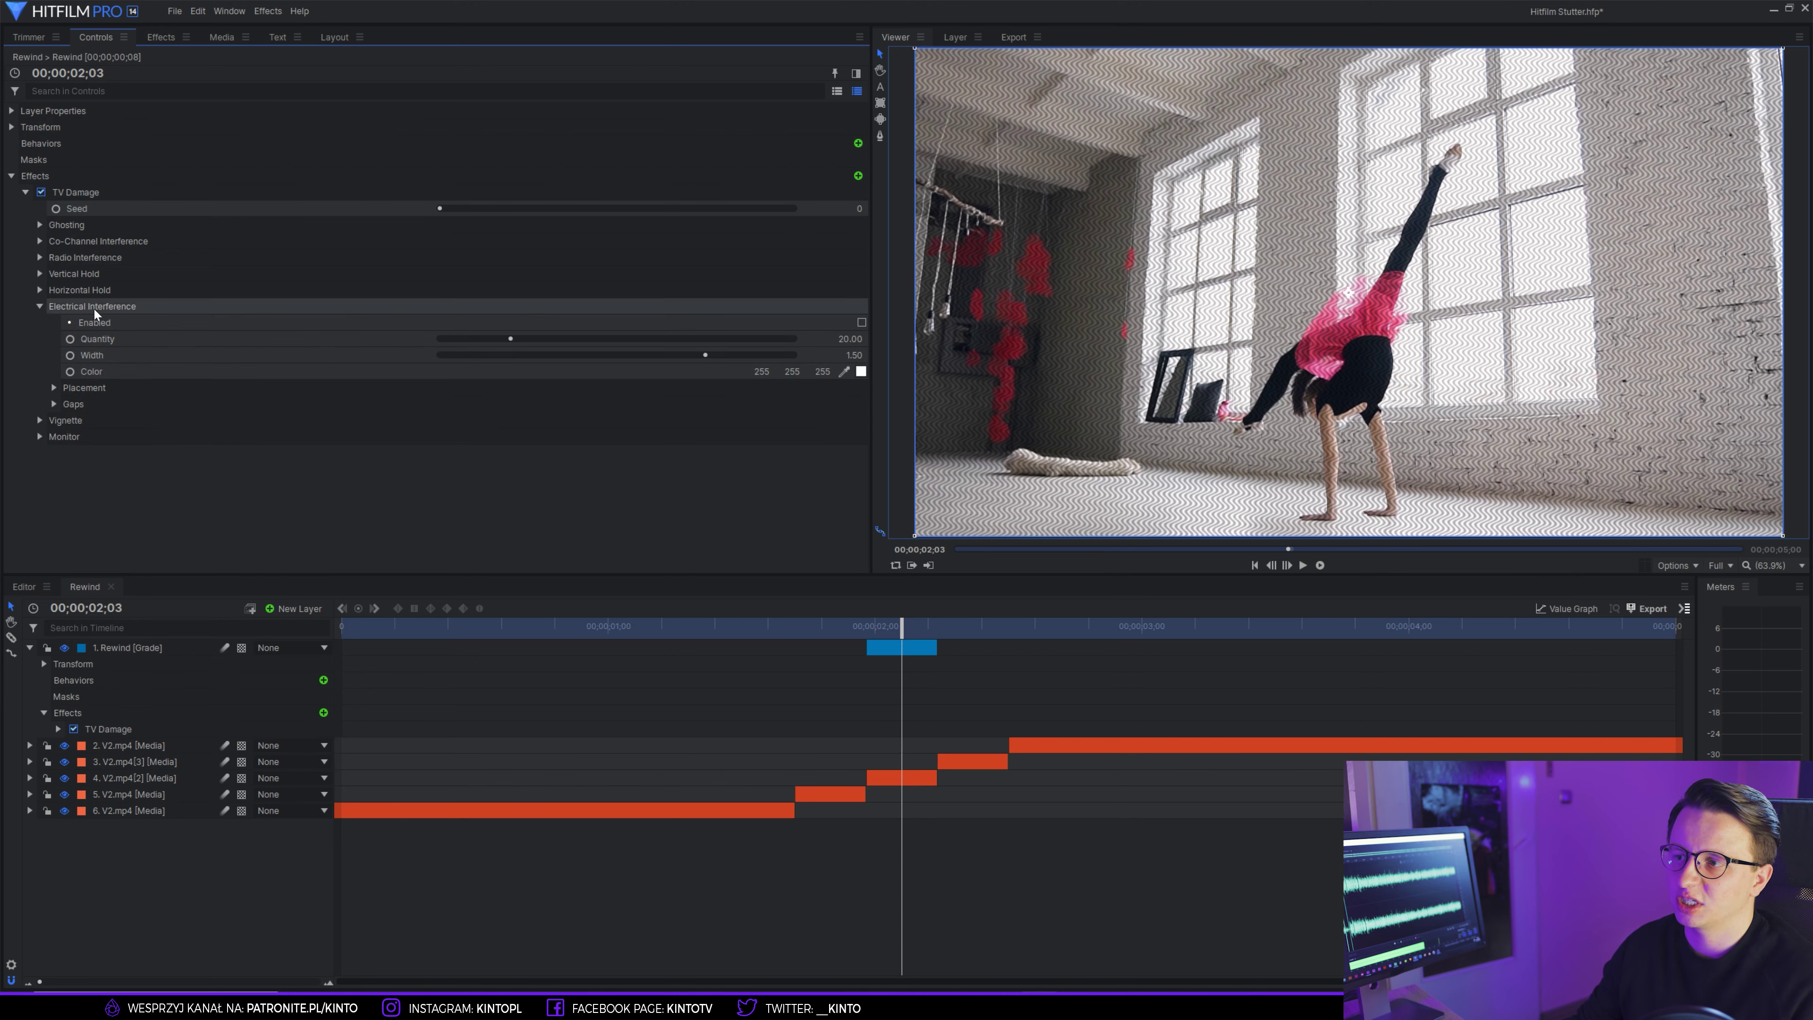
left_click(41, 291)
left_click(39, 370)
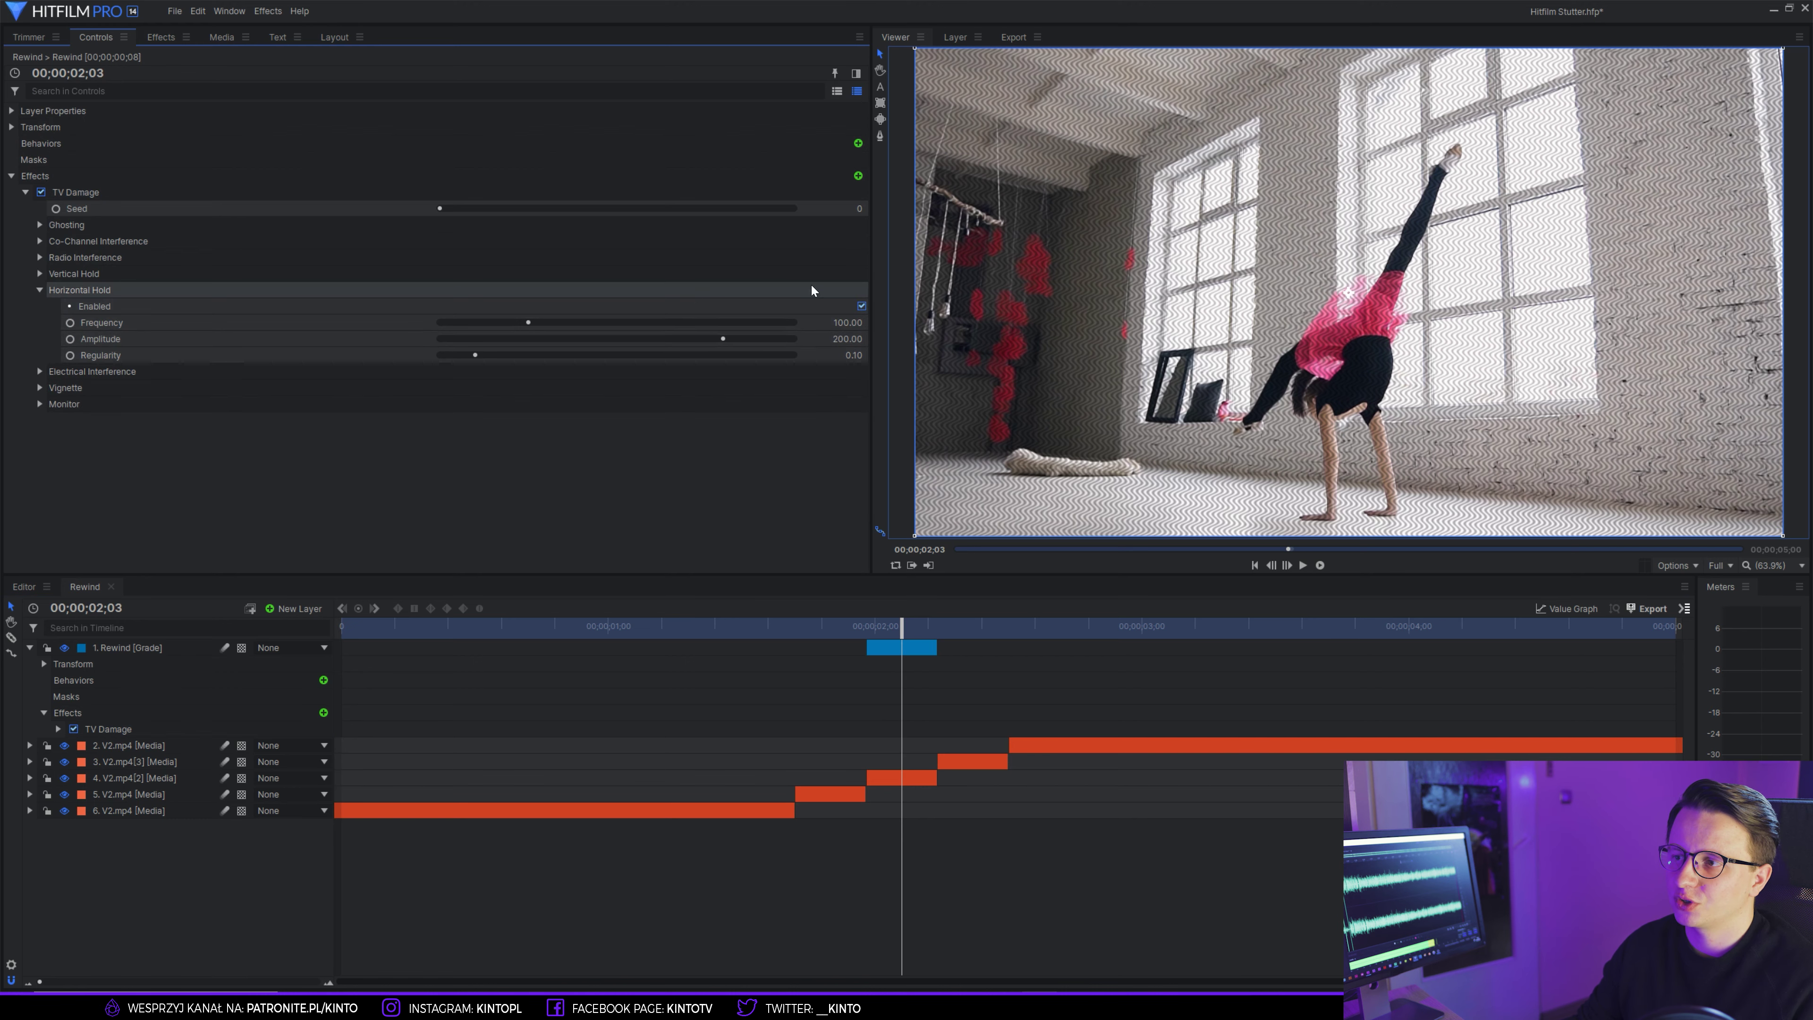
left_click(41, 290)
left_click(40, 273)
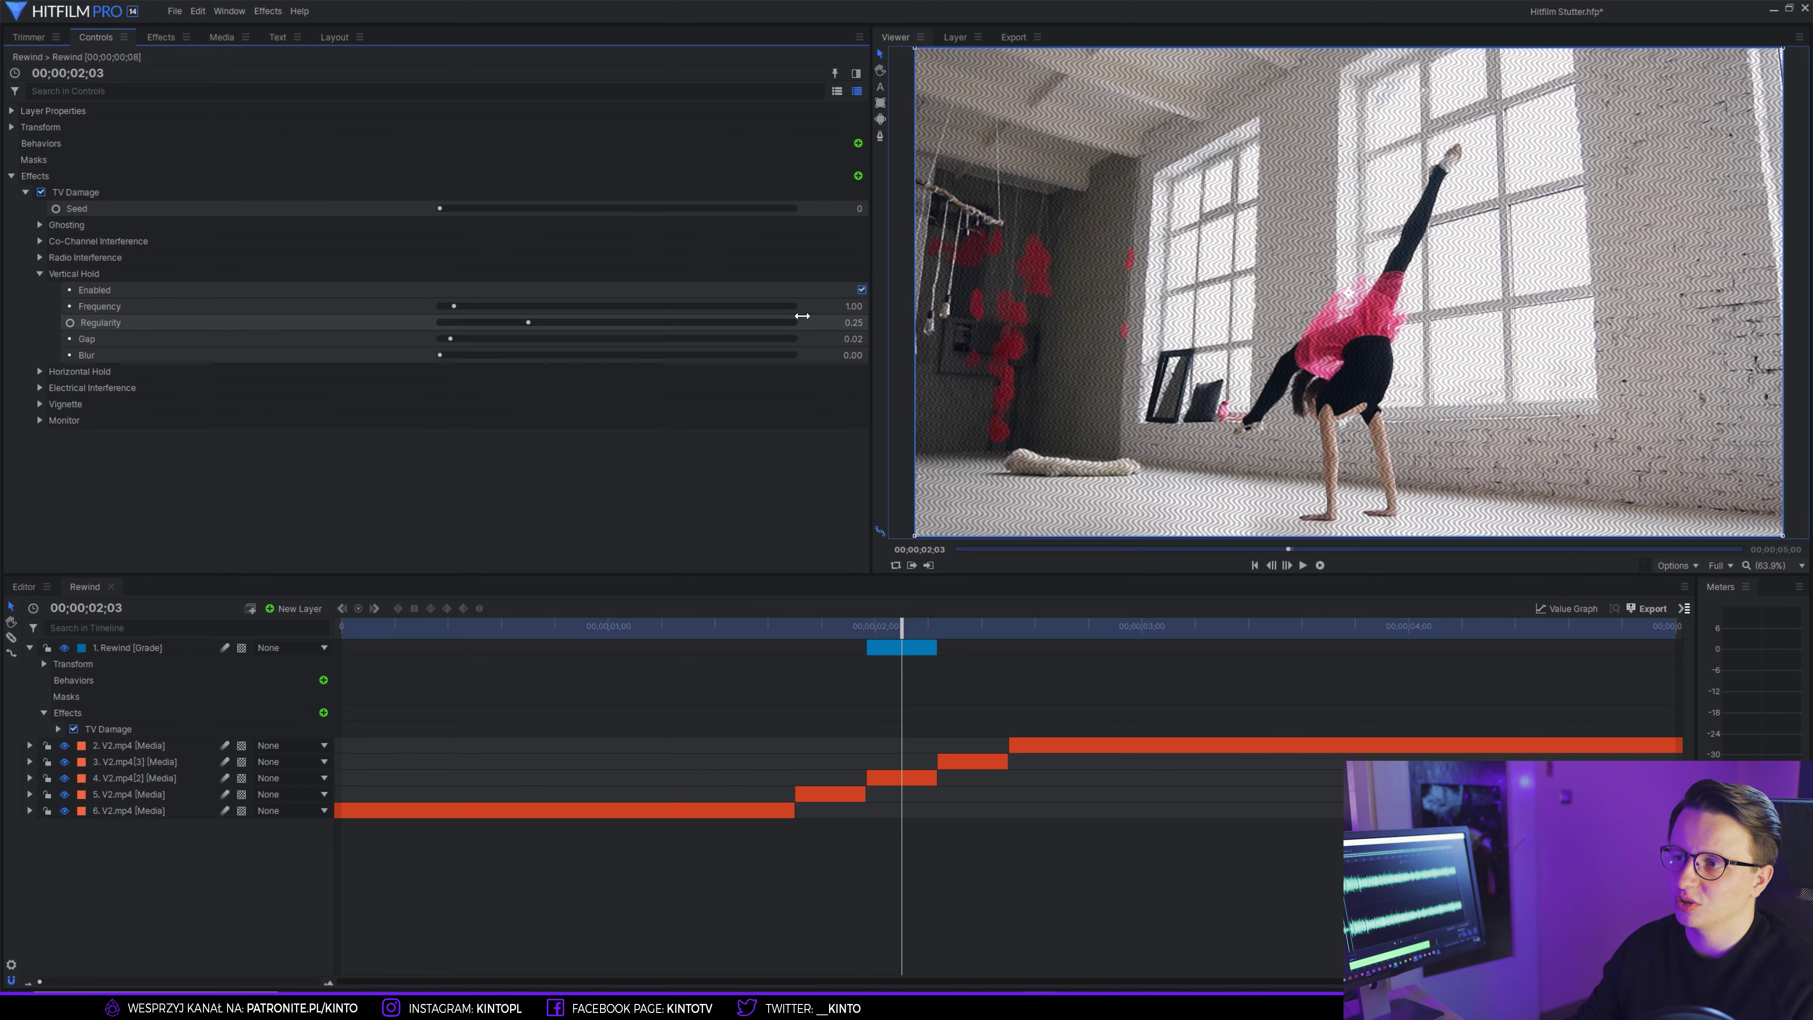
left_click(41, 273)
left_click(40, 257)
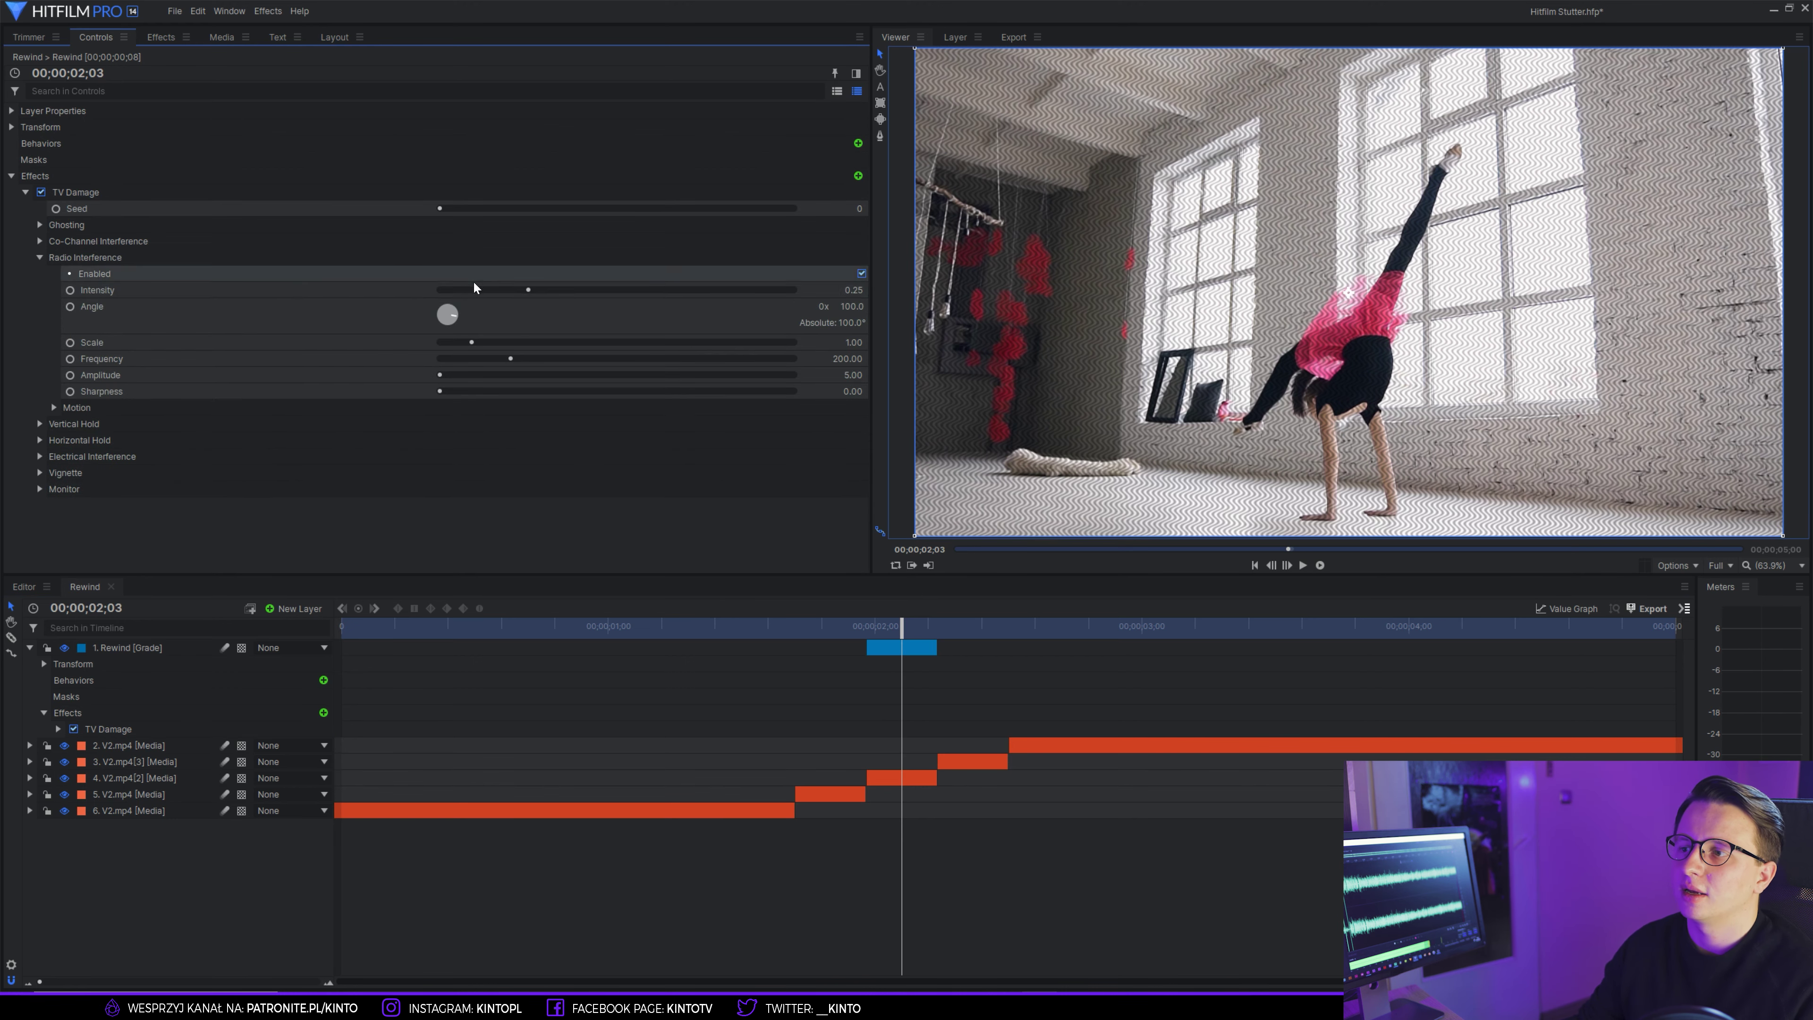
- Disable Radio Interference in TV Damage and look through the Co-Channel Interference and Ghosting settings
left_click(862, 272)
left_click(41, 257)
left_click(37, 240)
left_click(40, 241)
left_click(40, 224)
left_click(40, 226)
left_click(96, 253)
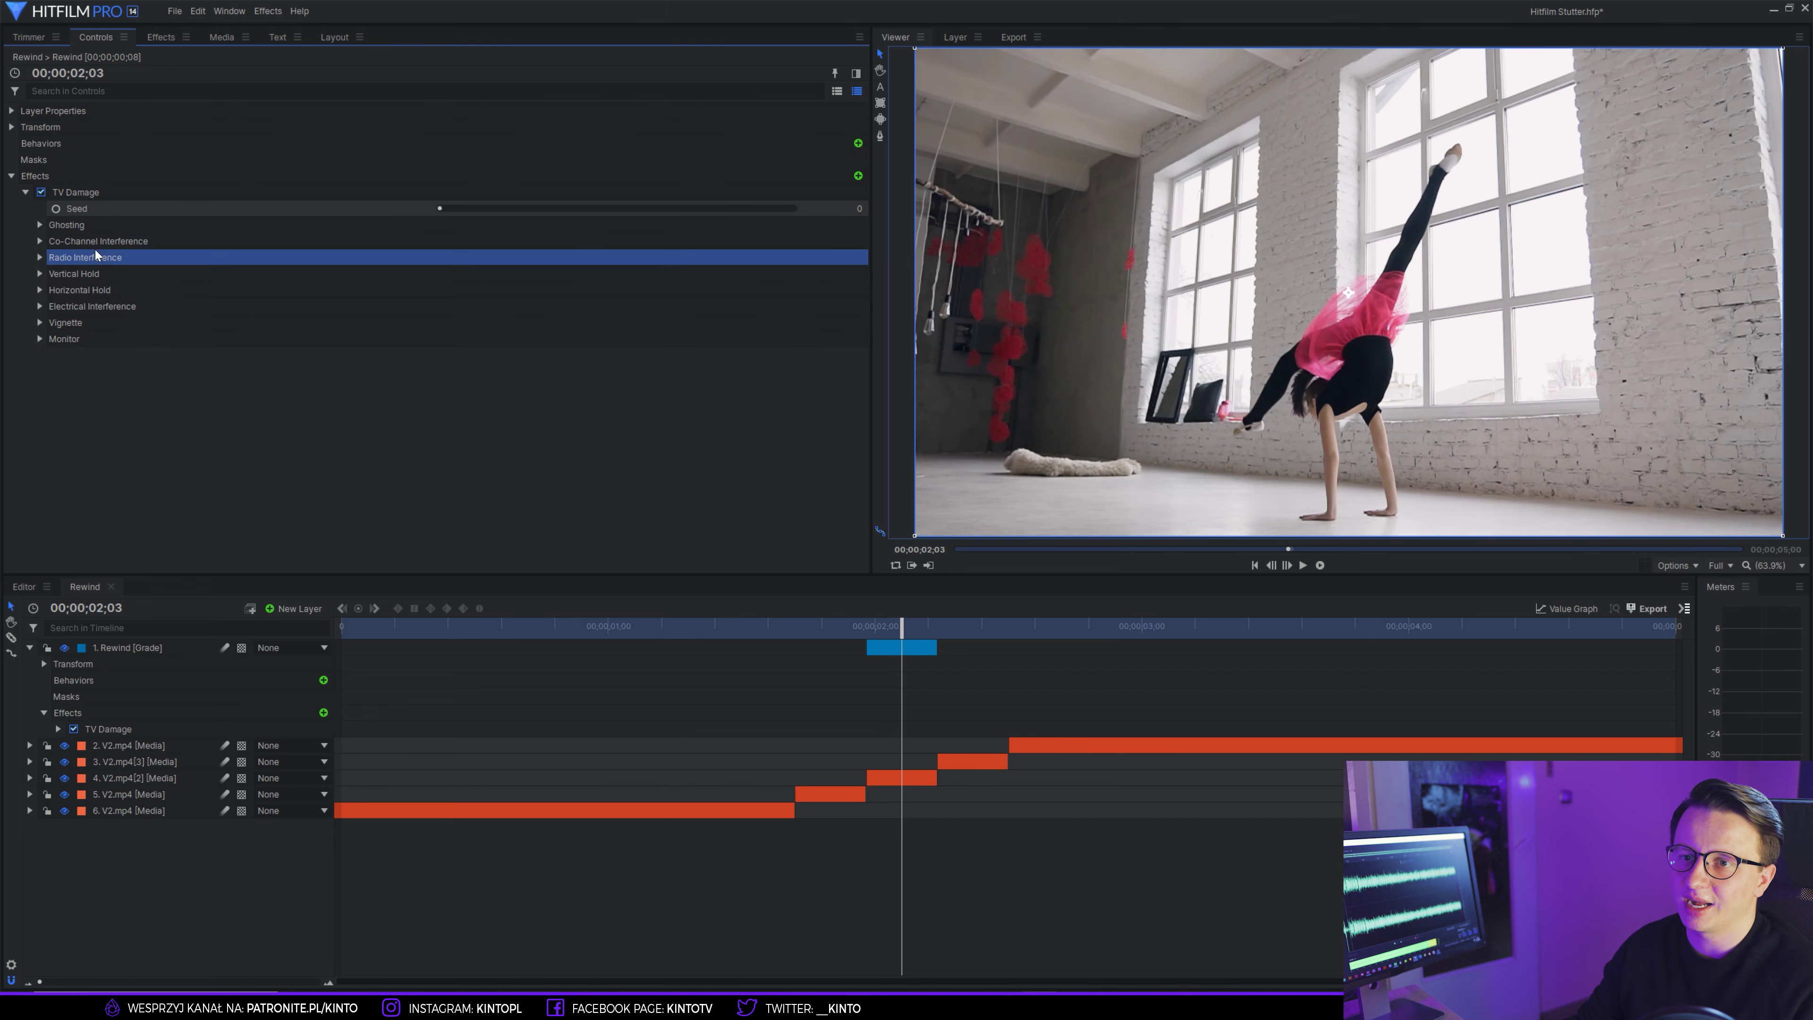
- Set both the Angle and the Motion Angle of TV Damage's Radio Interference to 90°
left_click(45, 257)
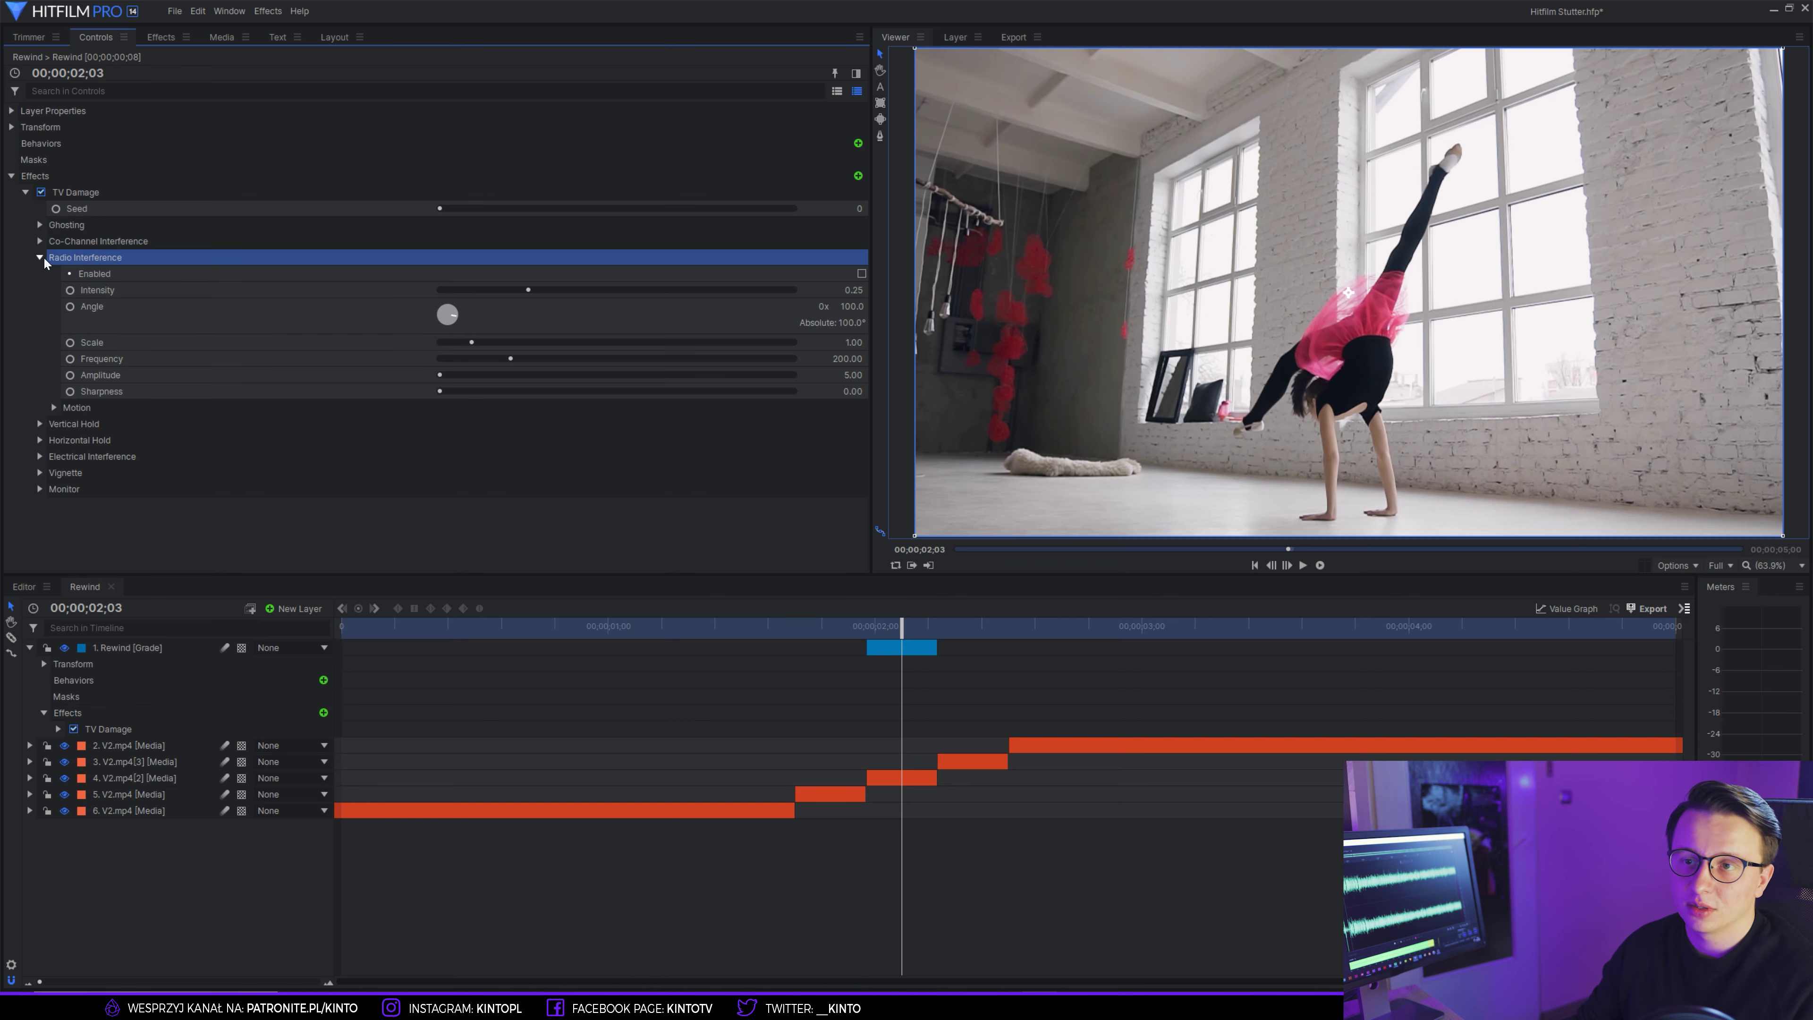
left_click(53, 408)
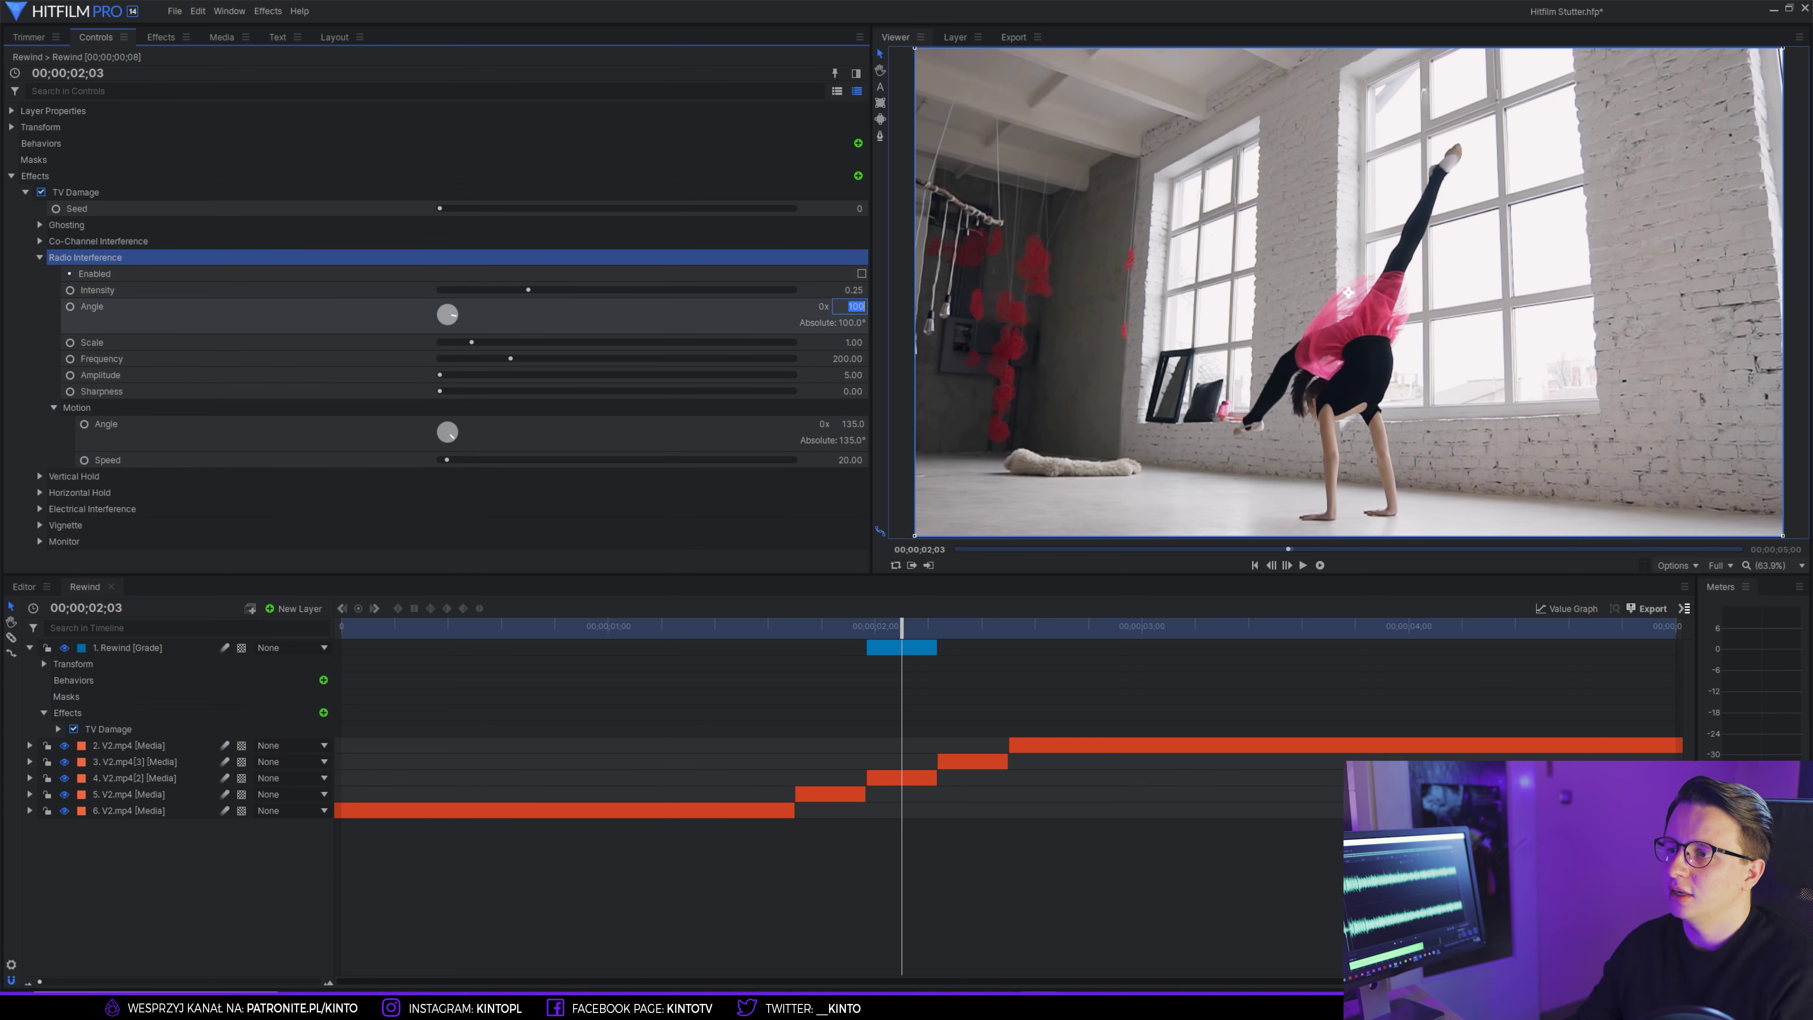
type("90")
key("Return")
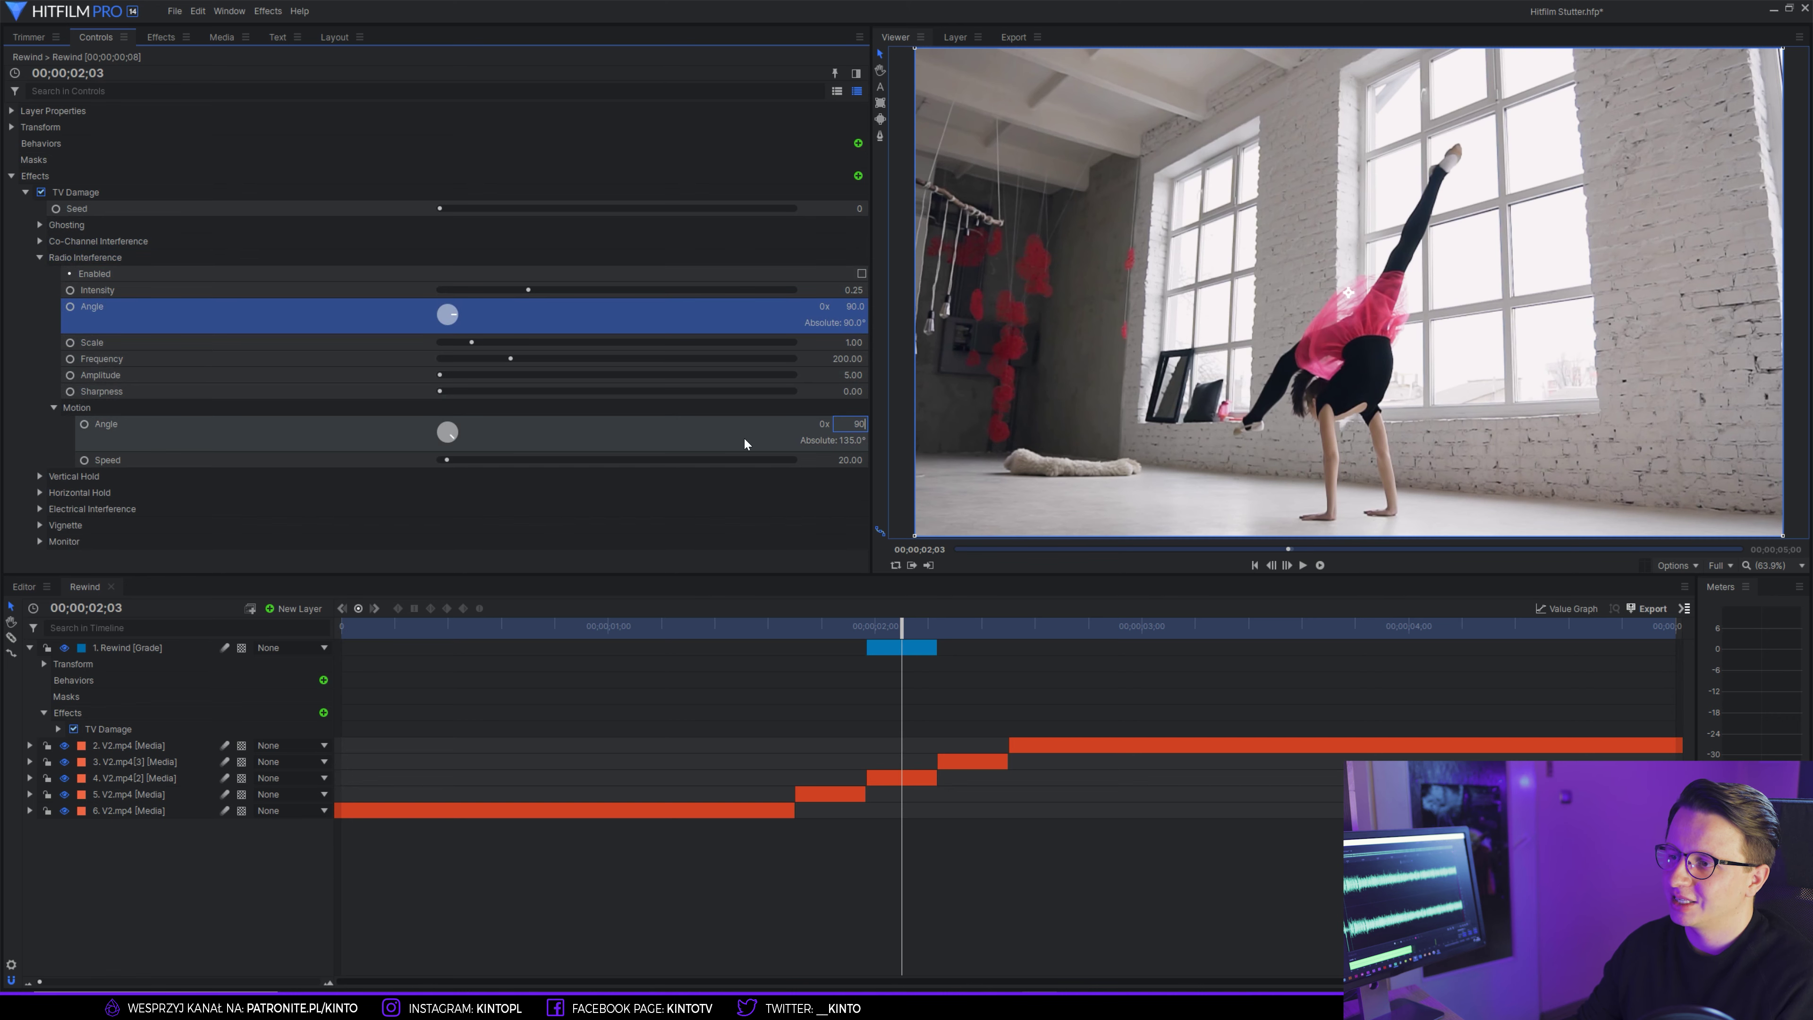
left_click(744, 438)
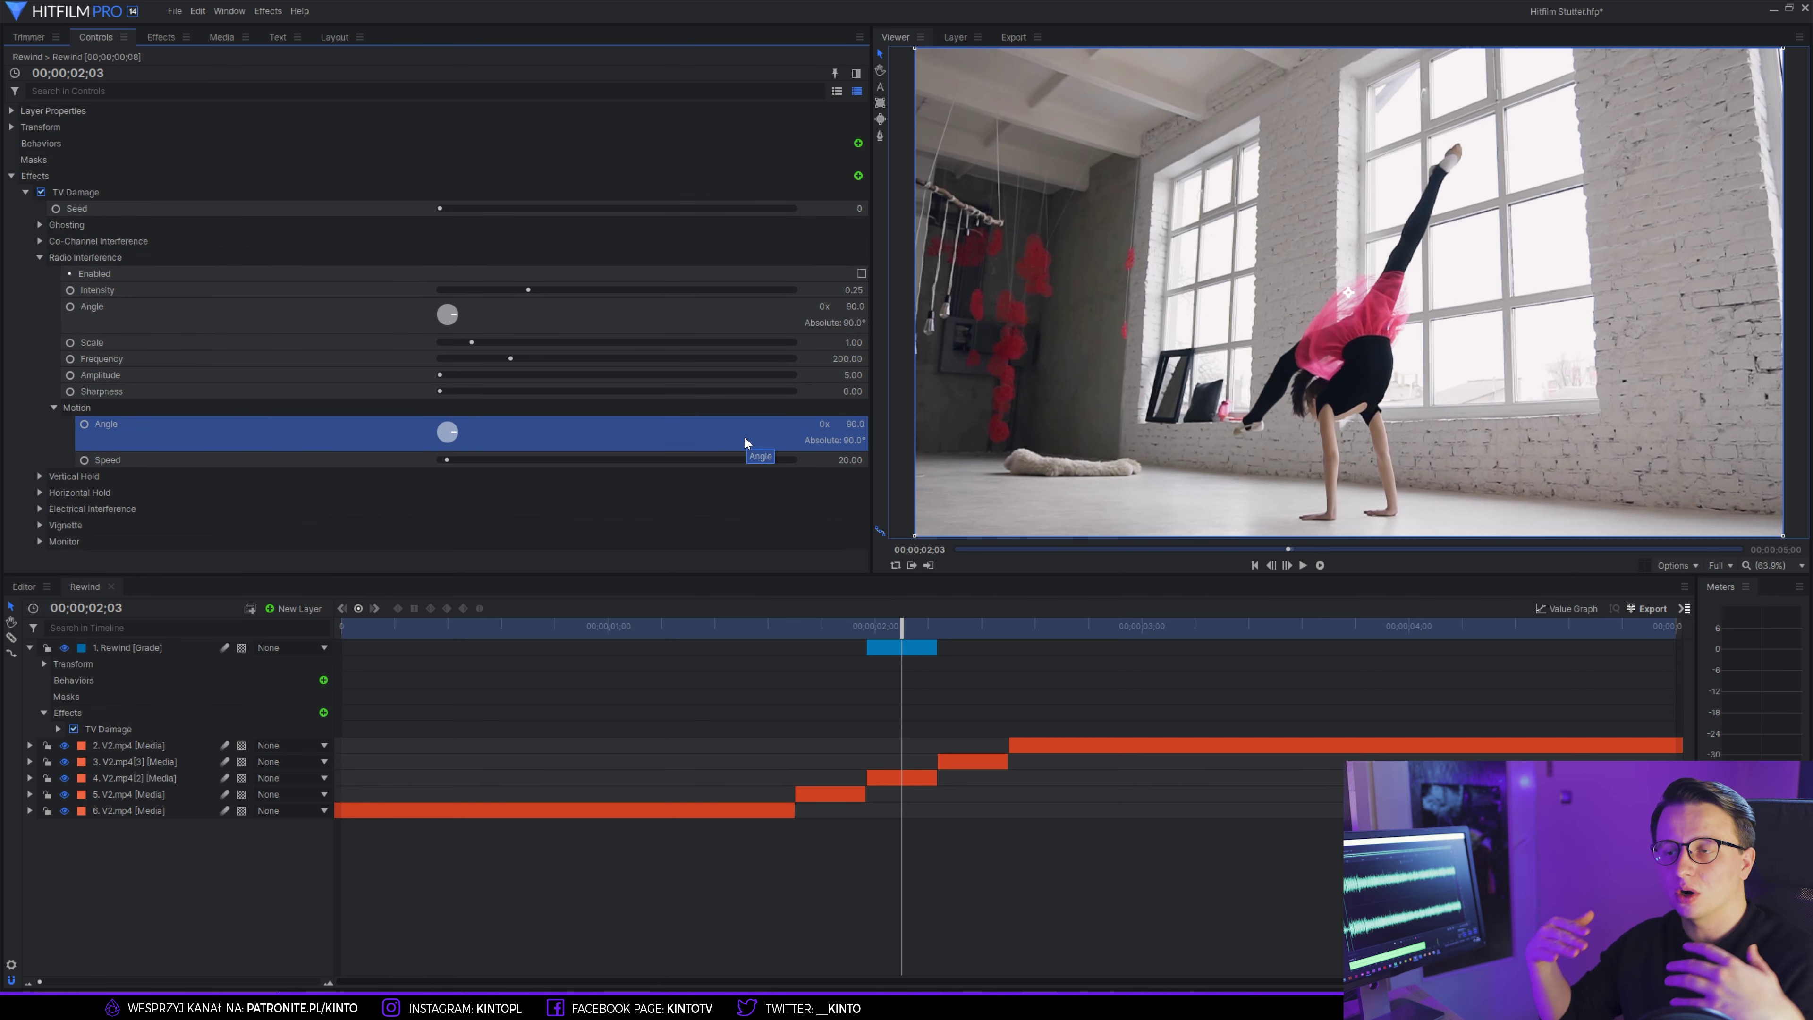
- Enable Radio Interference and set its Intensity to 0.3, Scale to 4.1 and Frequency to 110
left_click(861, 273)
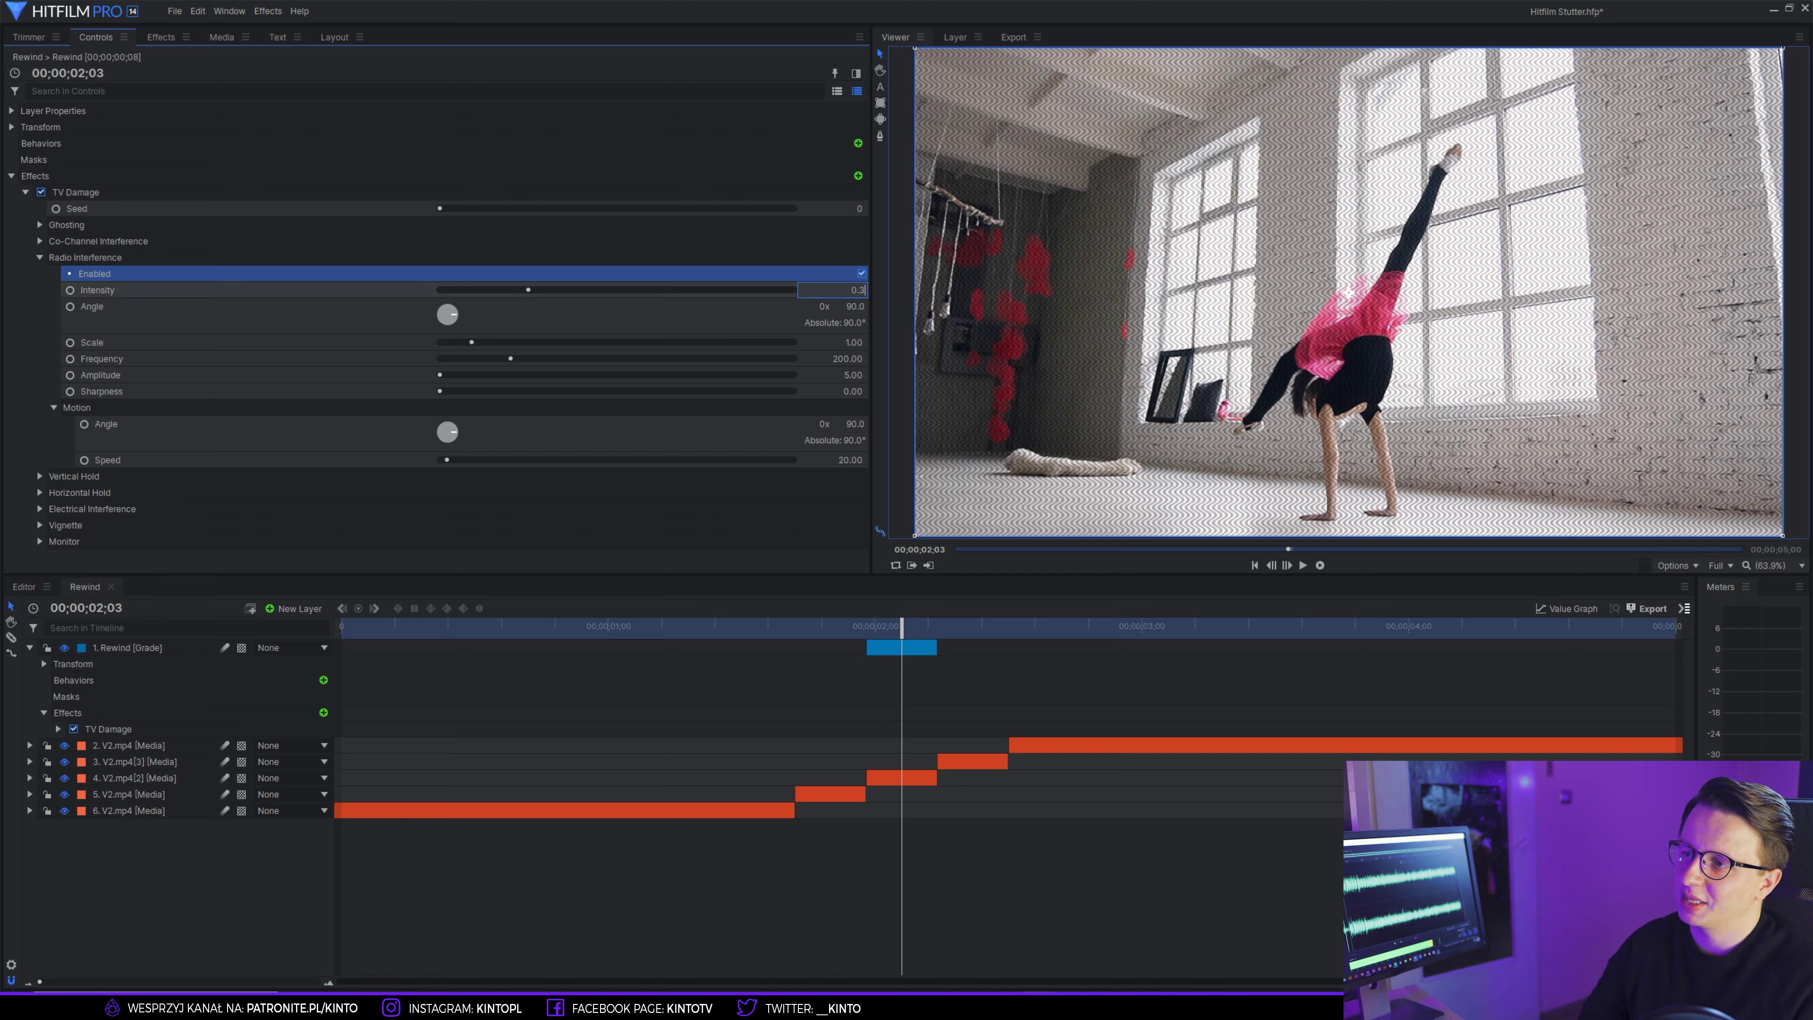
key("Return")
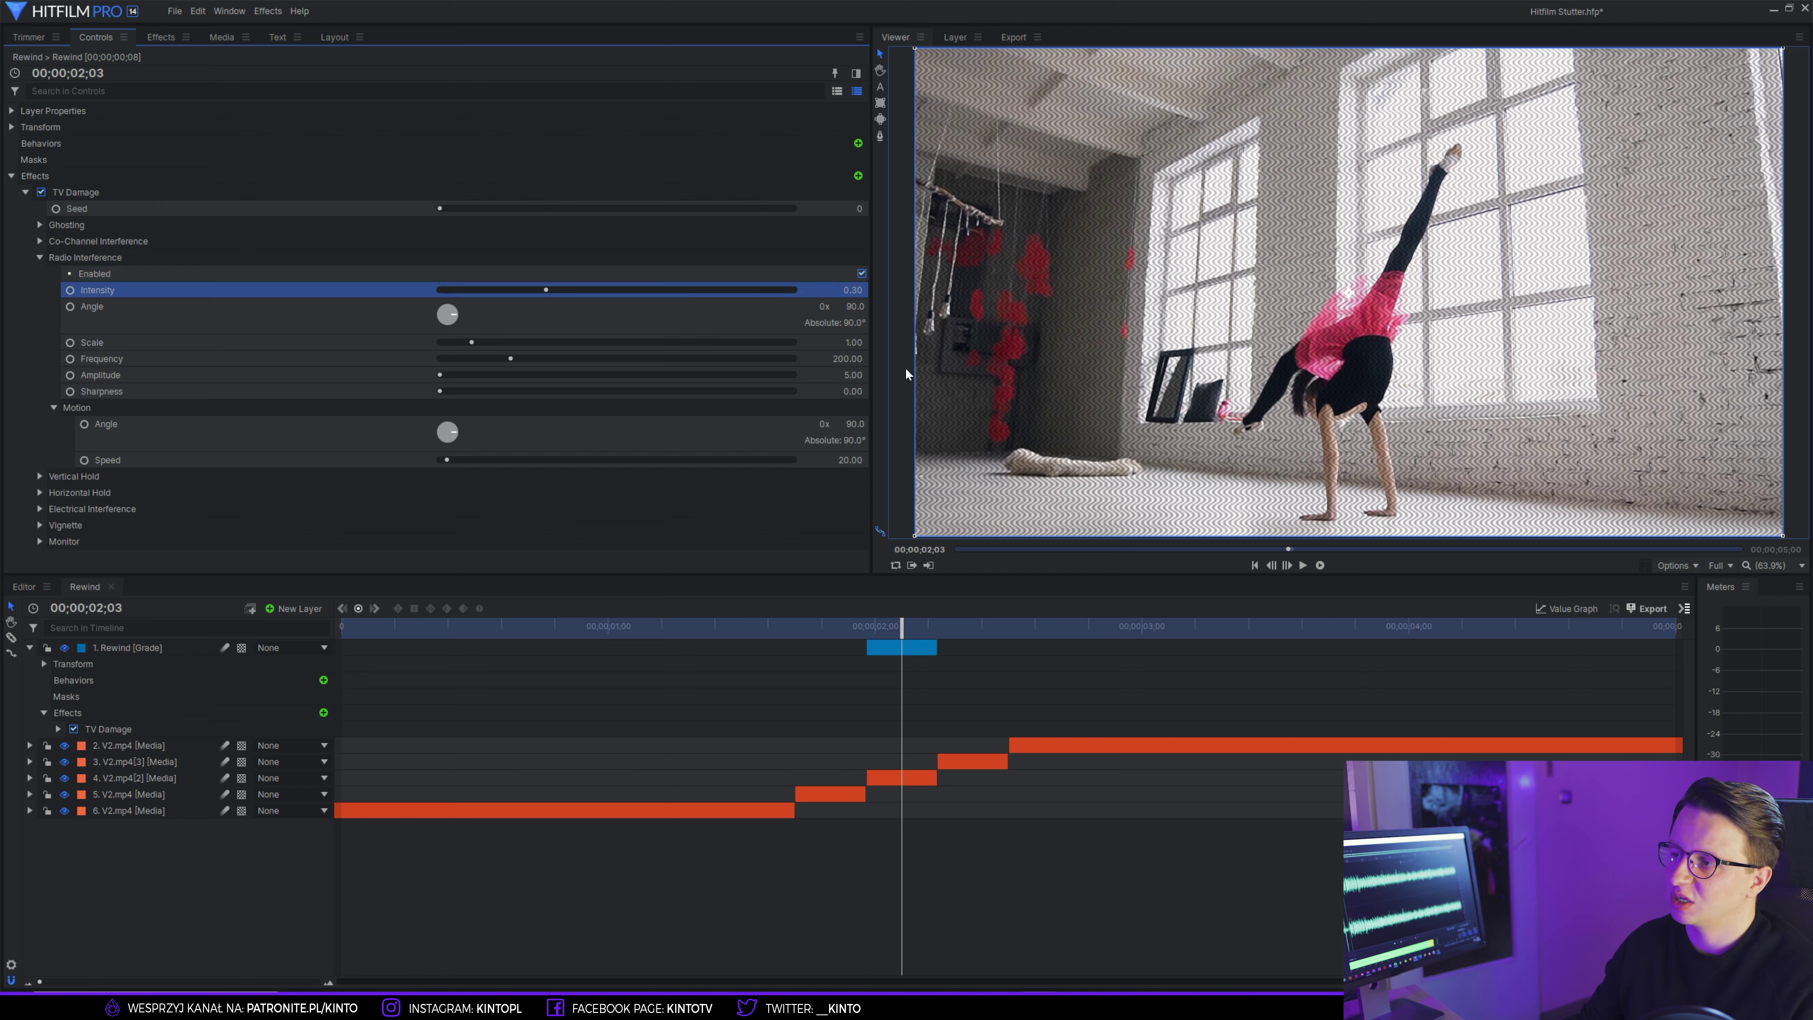
left_click(854, 343)
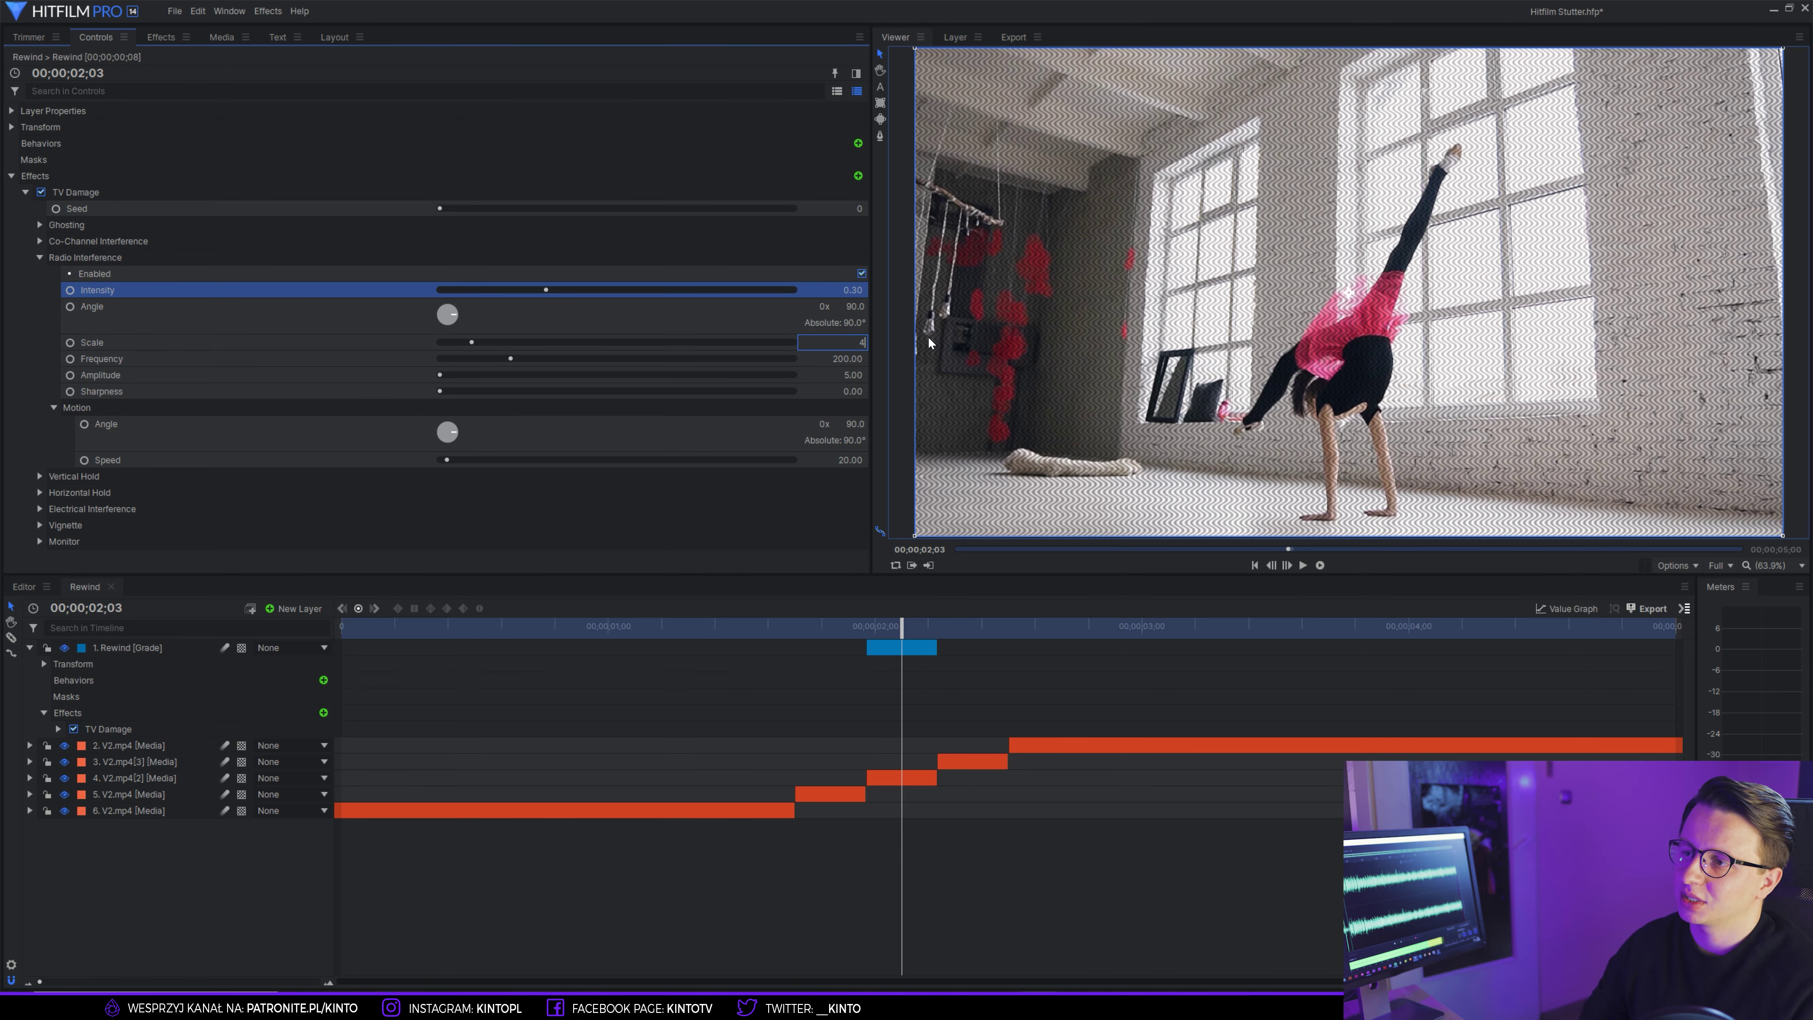
type("4.1")
key("Return")
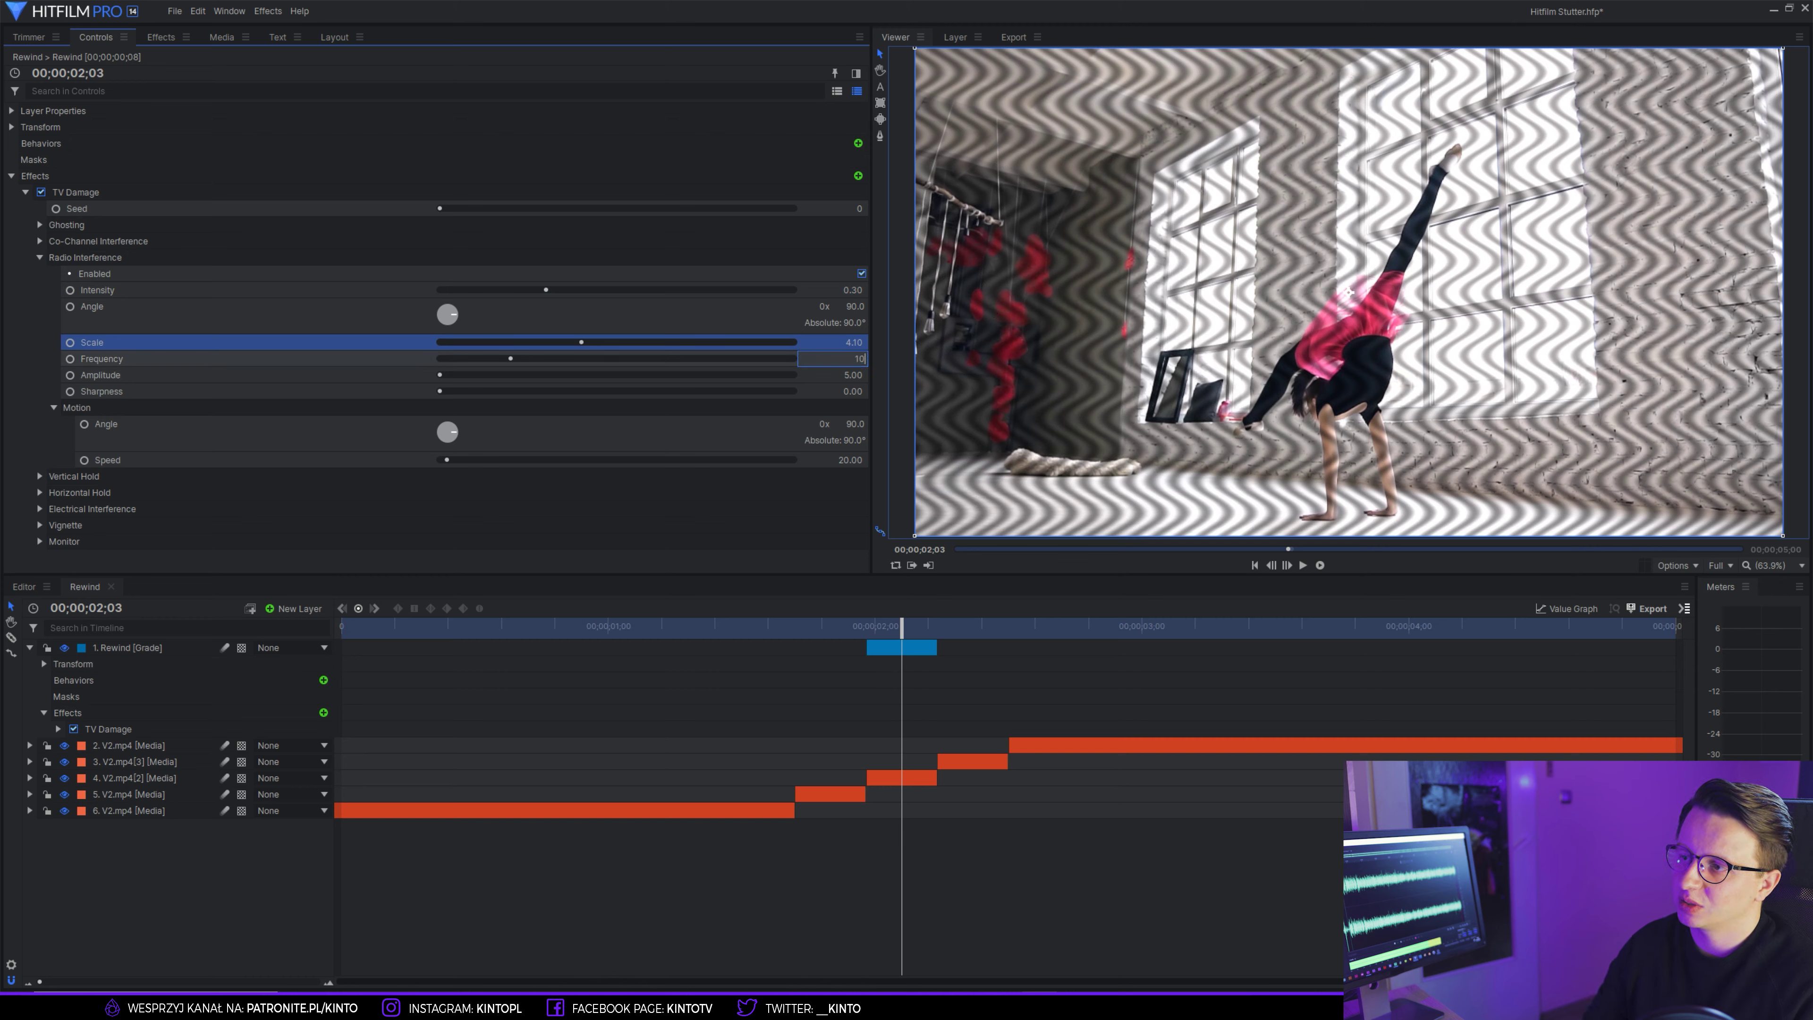
key("Return")
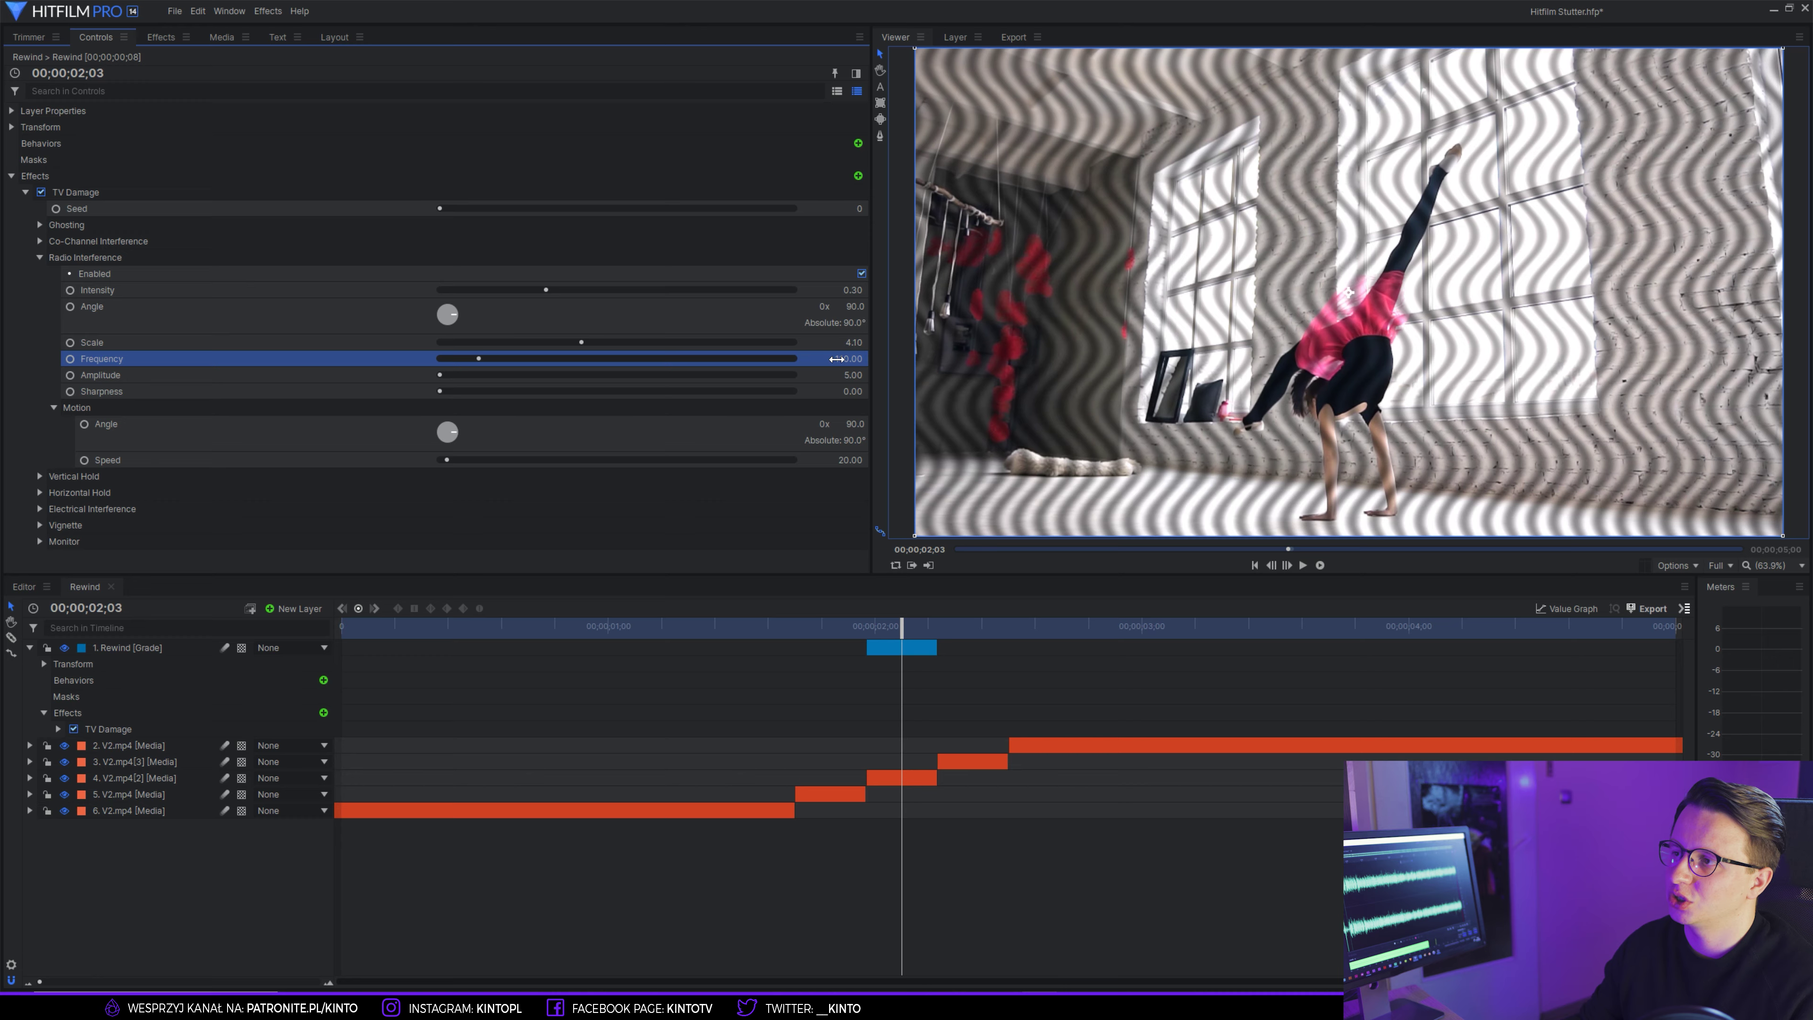
- Set the Radio Interference Amplitude to 1000, Motion Speed to 100 and Sharpness to about 0.45
left_click(837, 373)
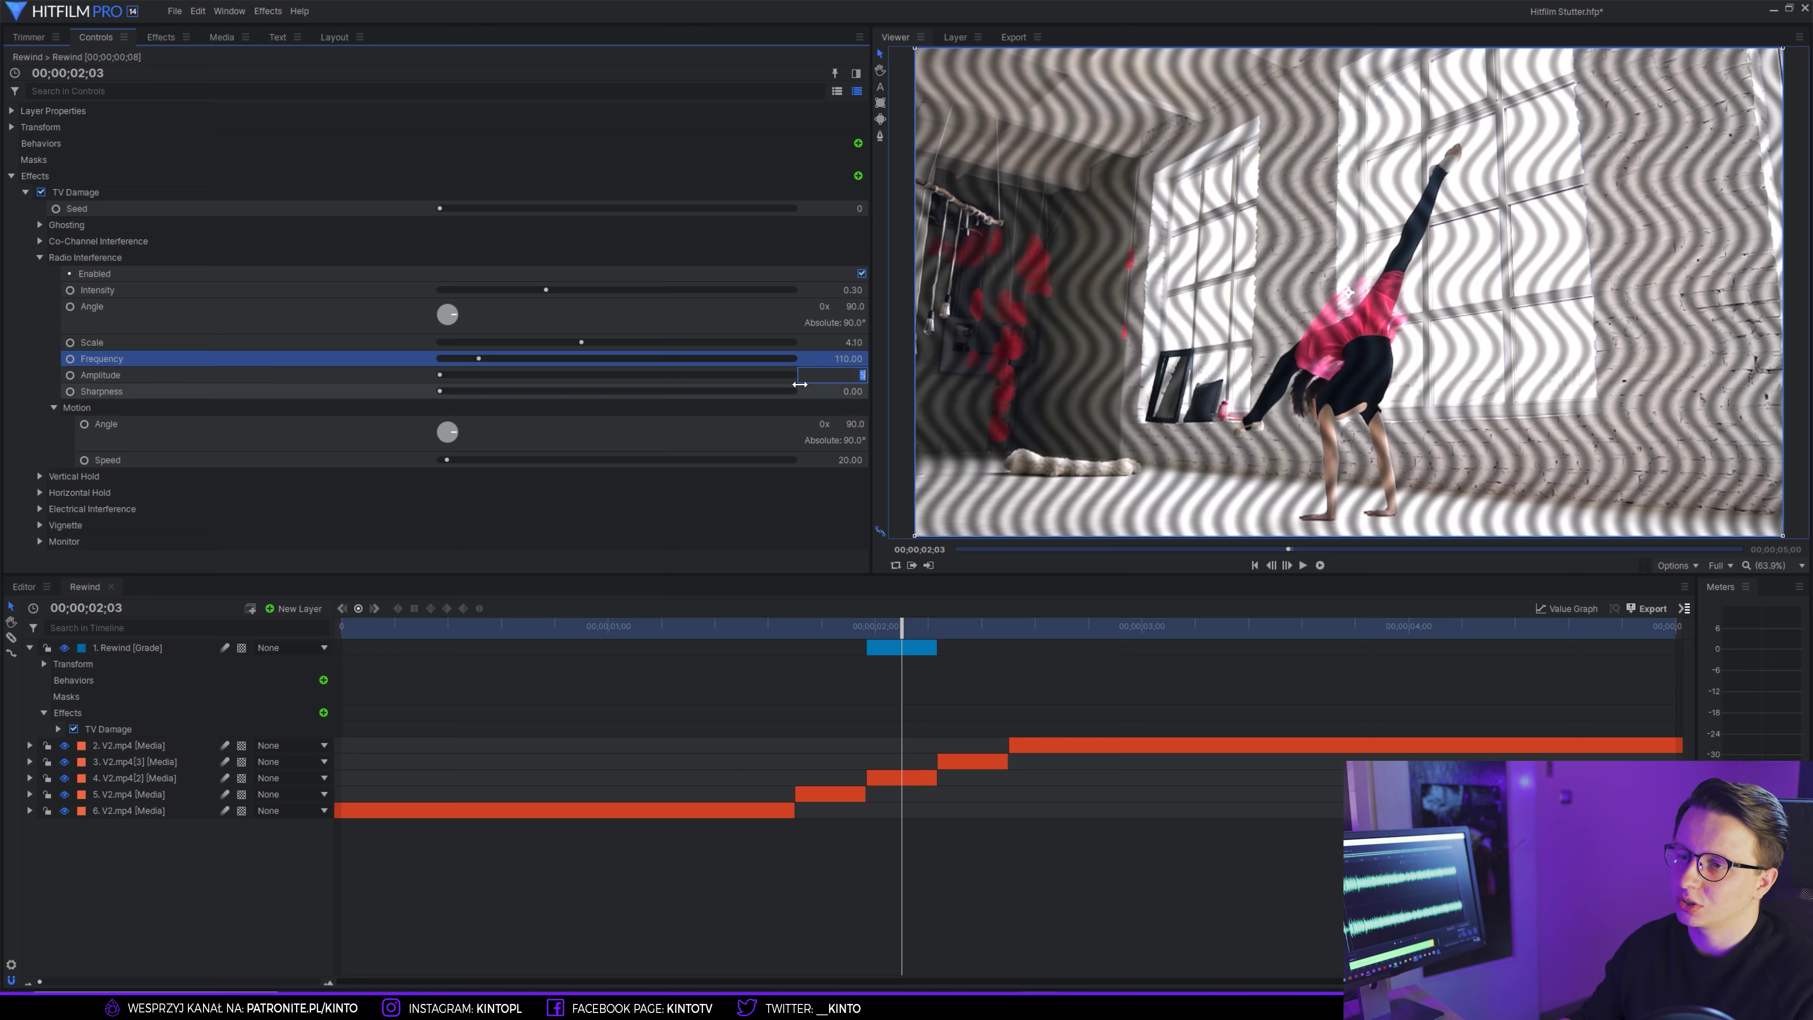
type("1000")
key("Return")
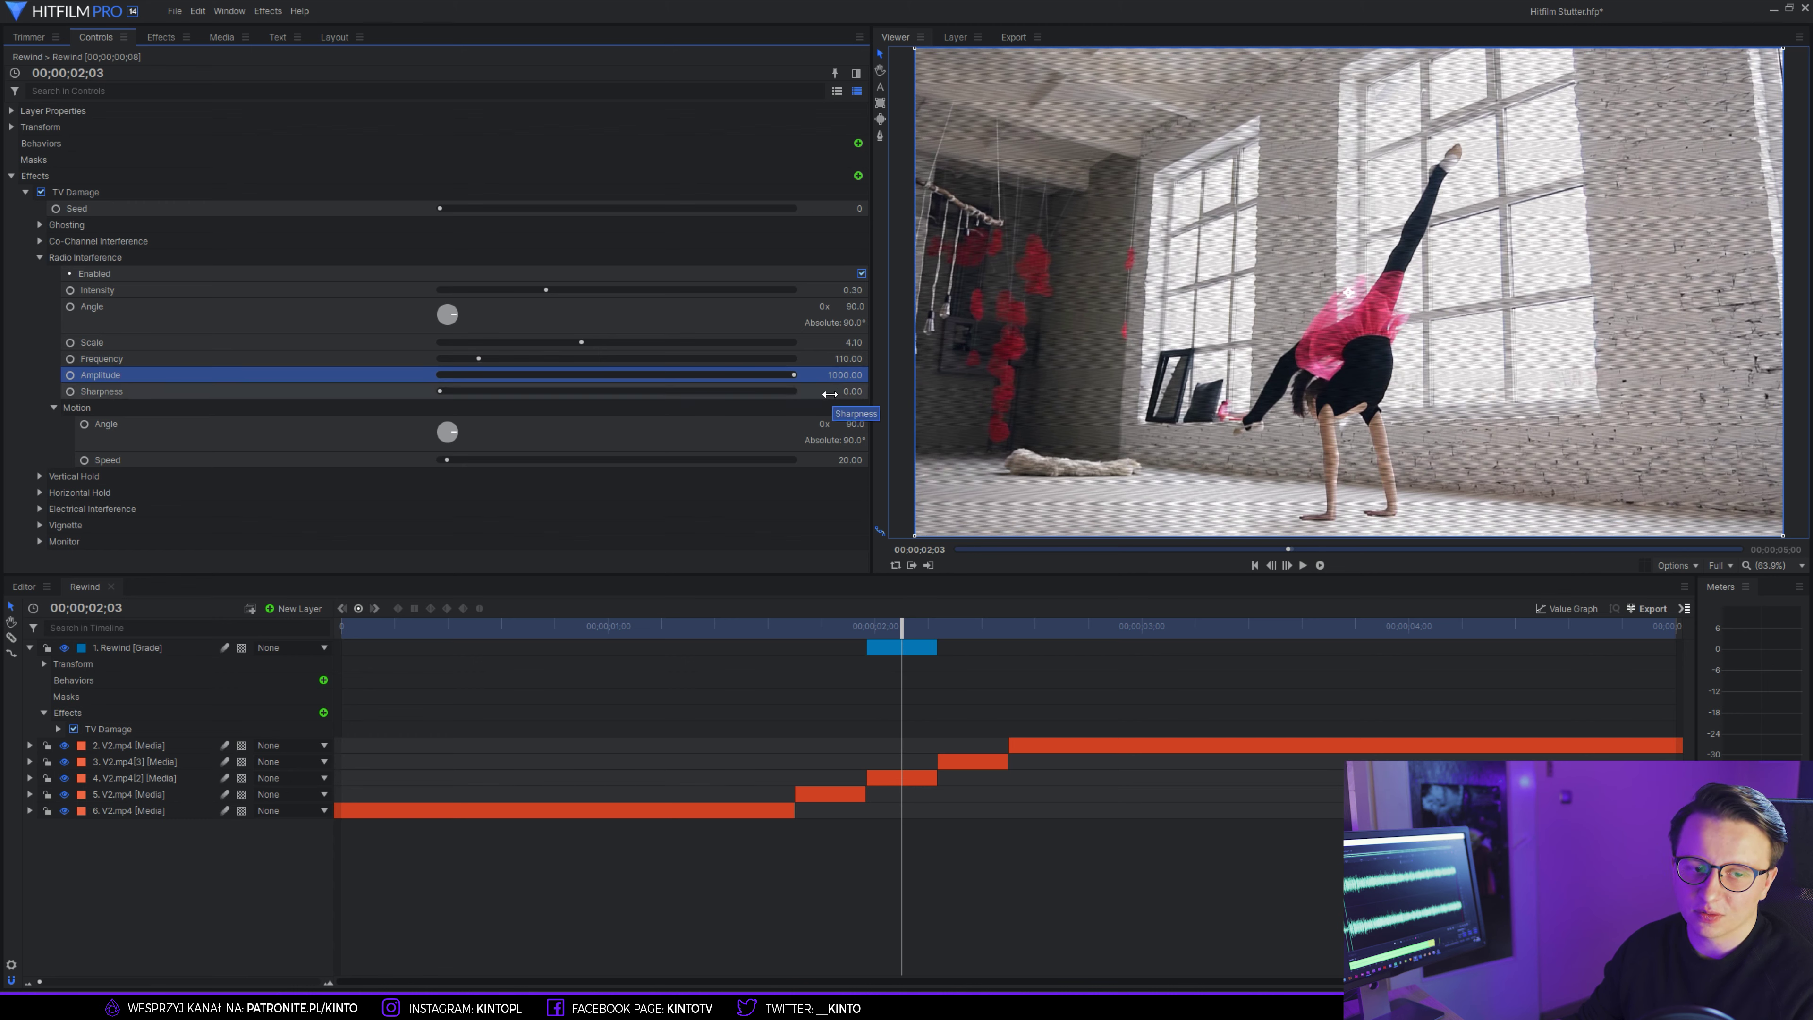
left_click(831, 460)
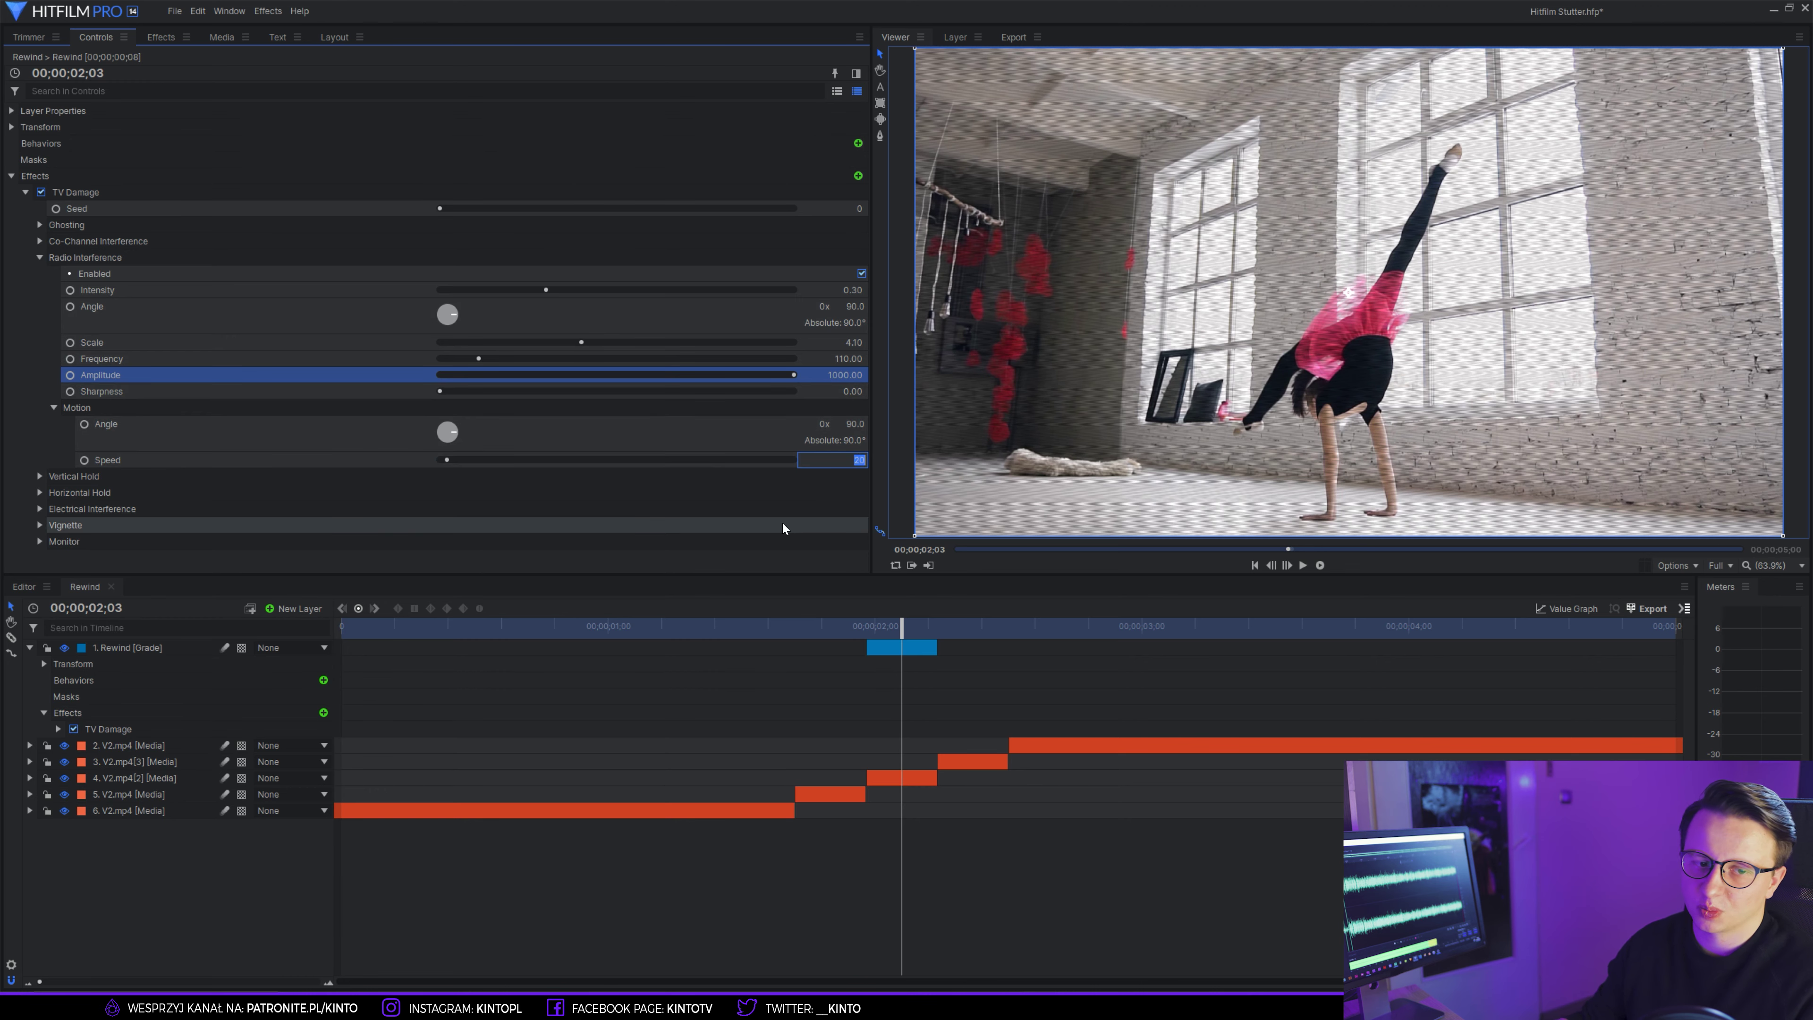
type("100")
key("Return")
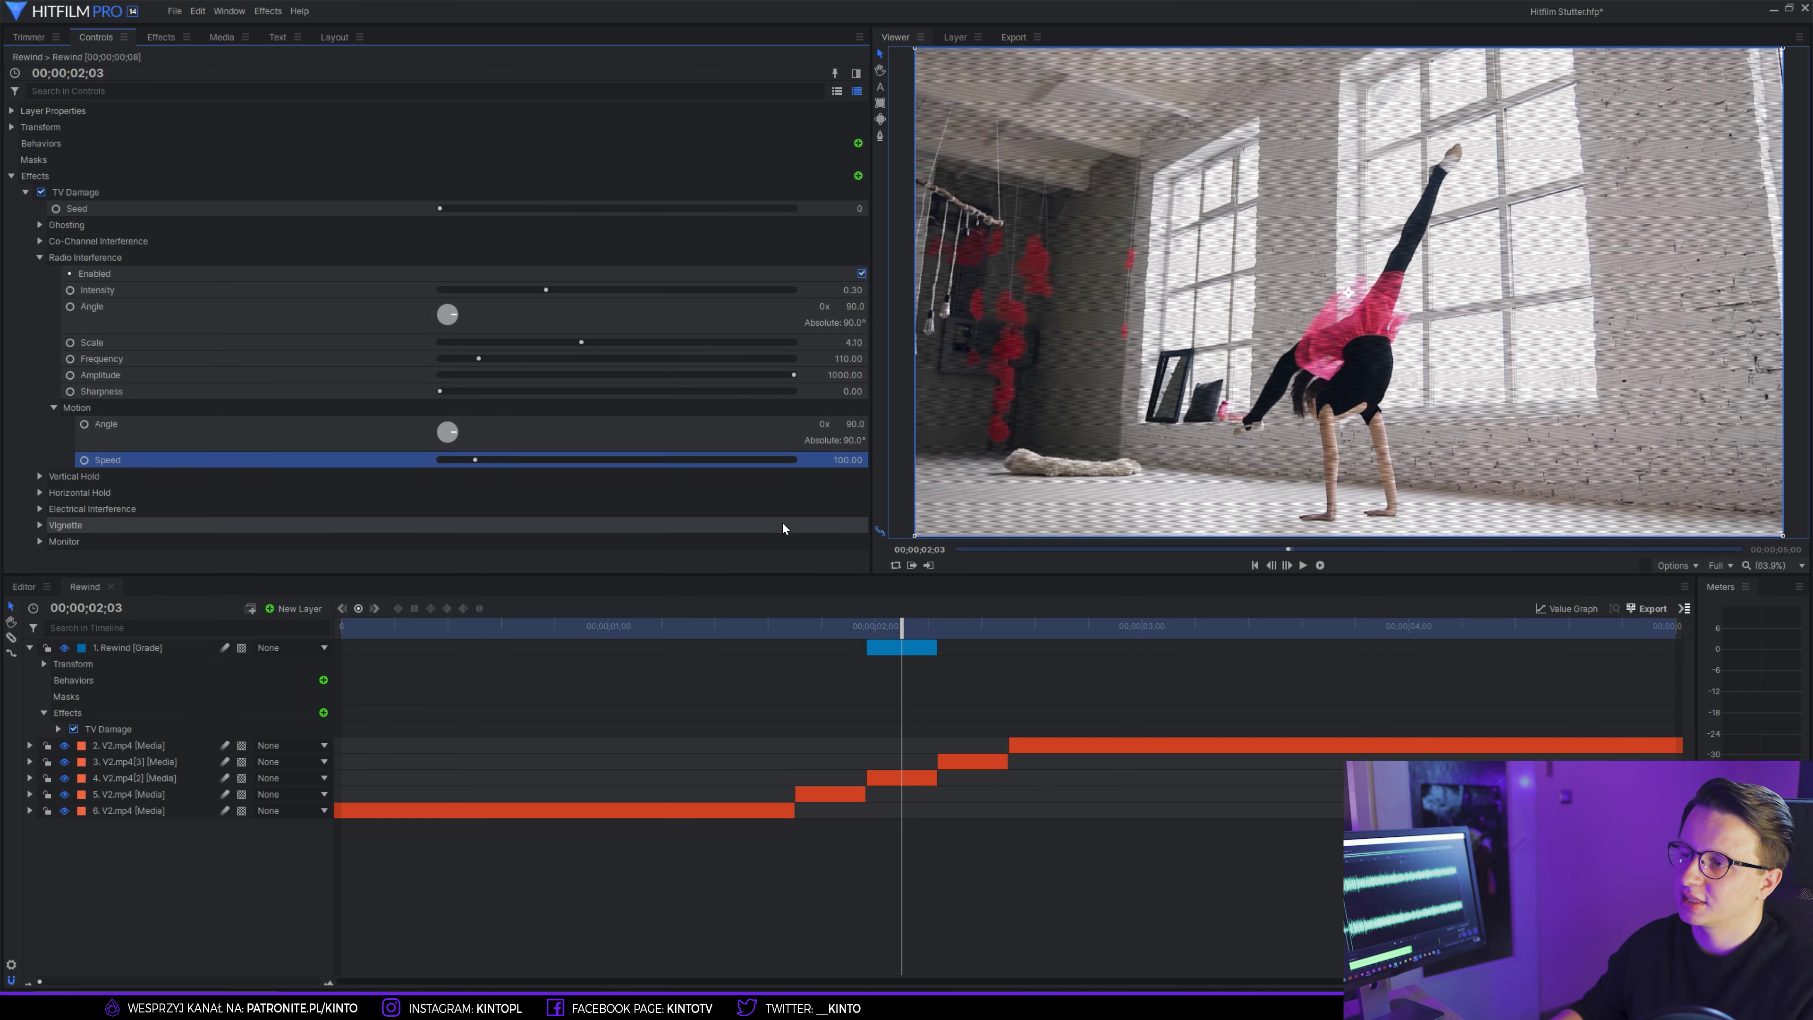
left_click_drag(439, 391, 512, 391)
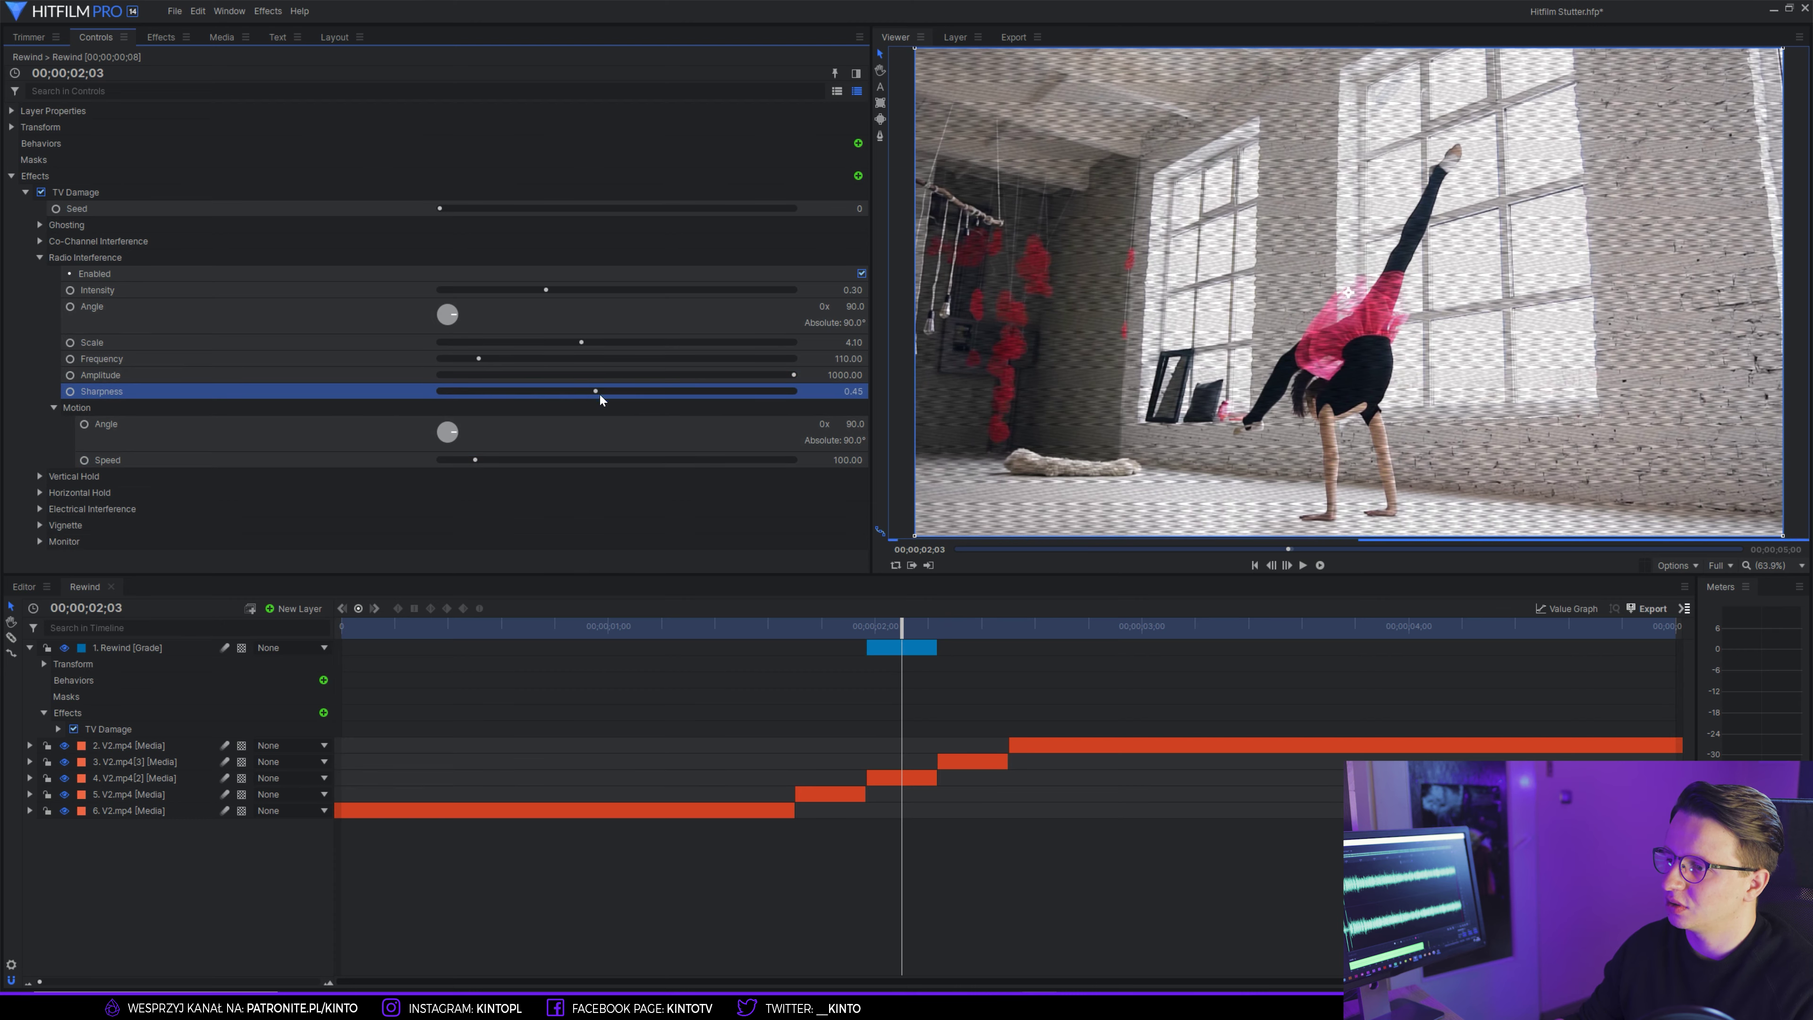
- Preview the reversed piece, lower the Radio Interference Scale to 2.00 and play the piece again
left_click(823, 626)
key("space")
left_click(821, 624)
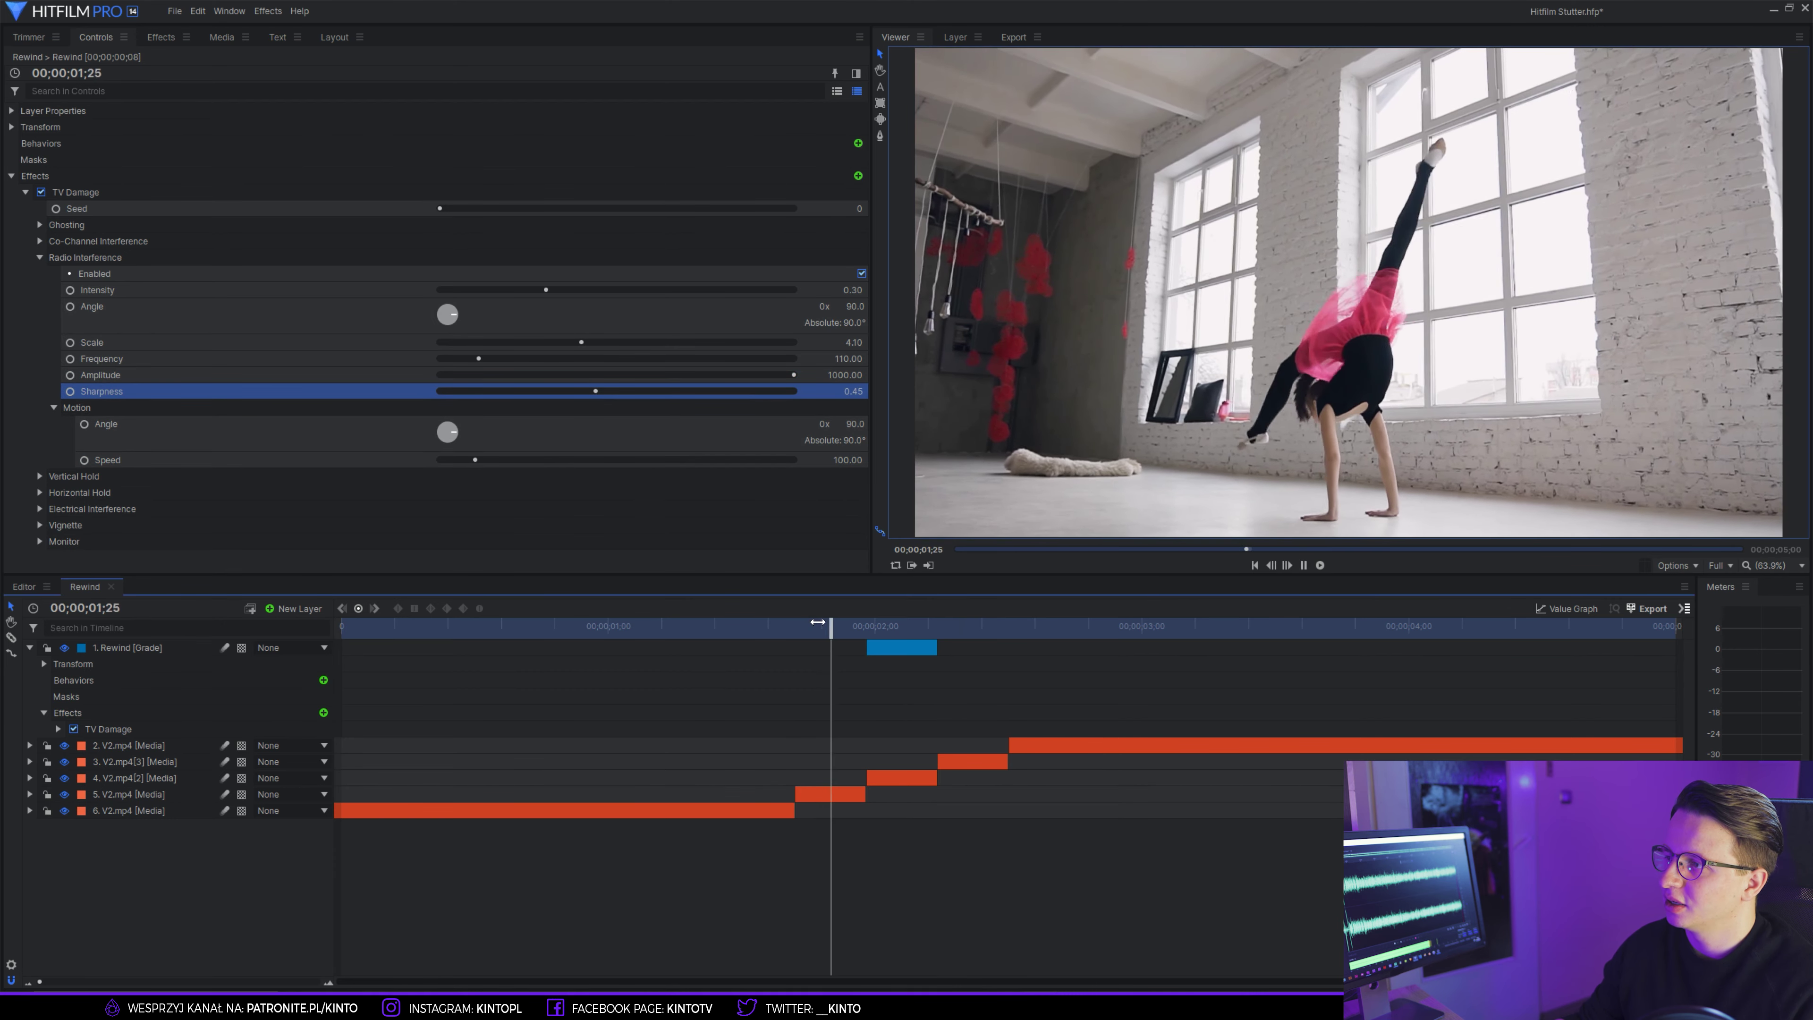
left_click_drag(817, 621, 919, 614)
left_click_drag(581, 343, 505, 349)
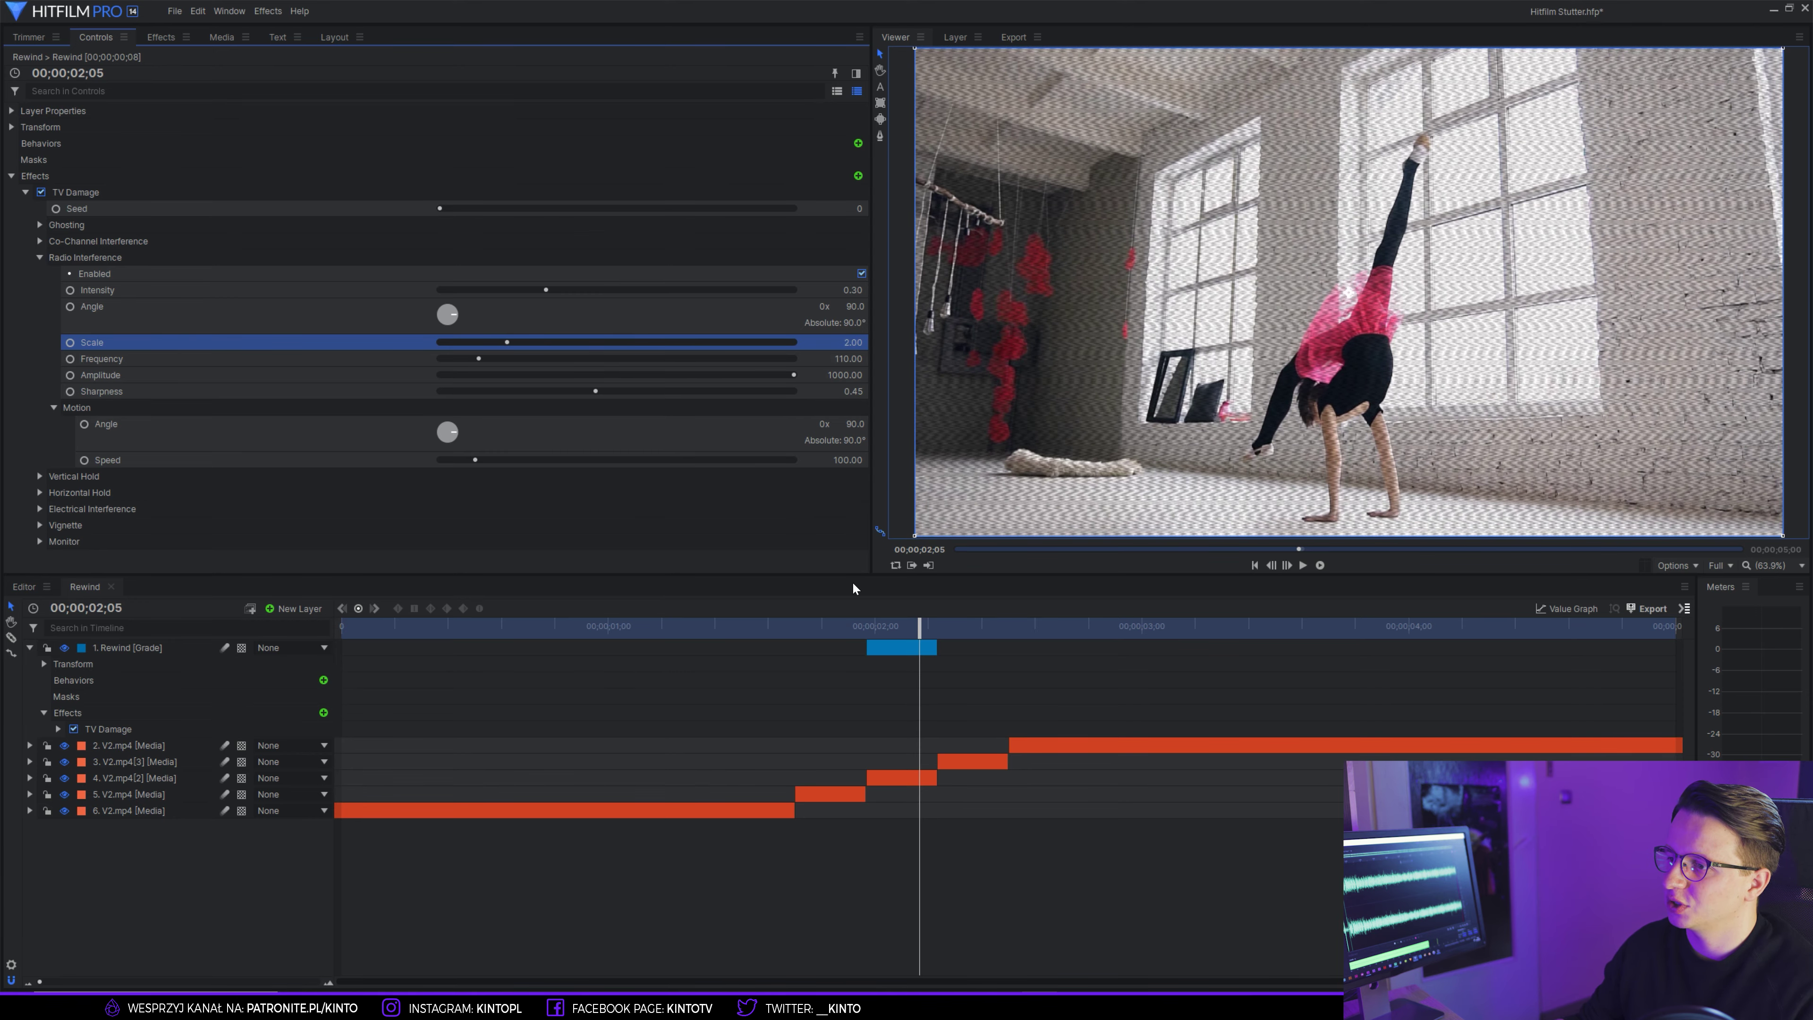
key("space")
left_click_drag(832, 625, 919, 619)
key("space")
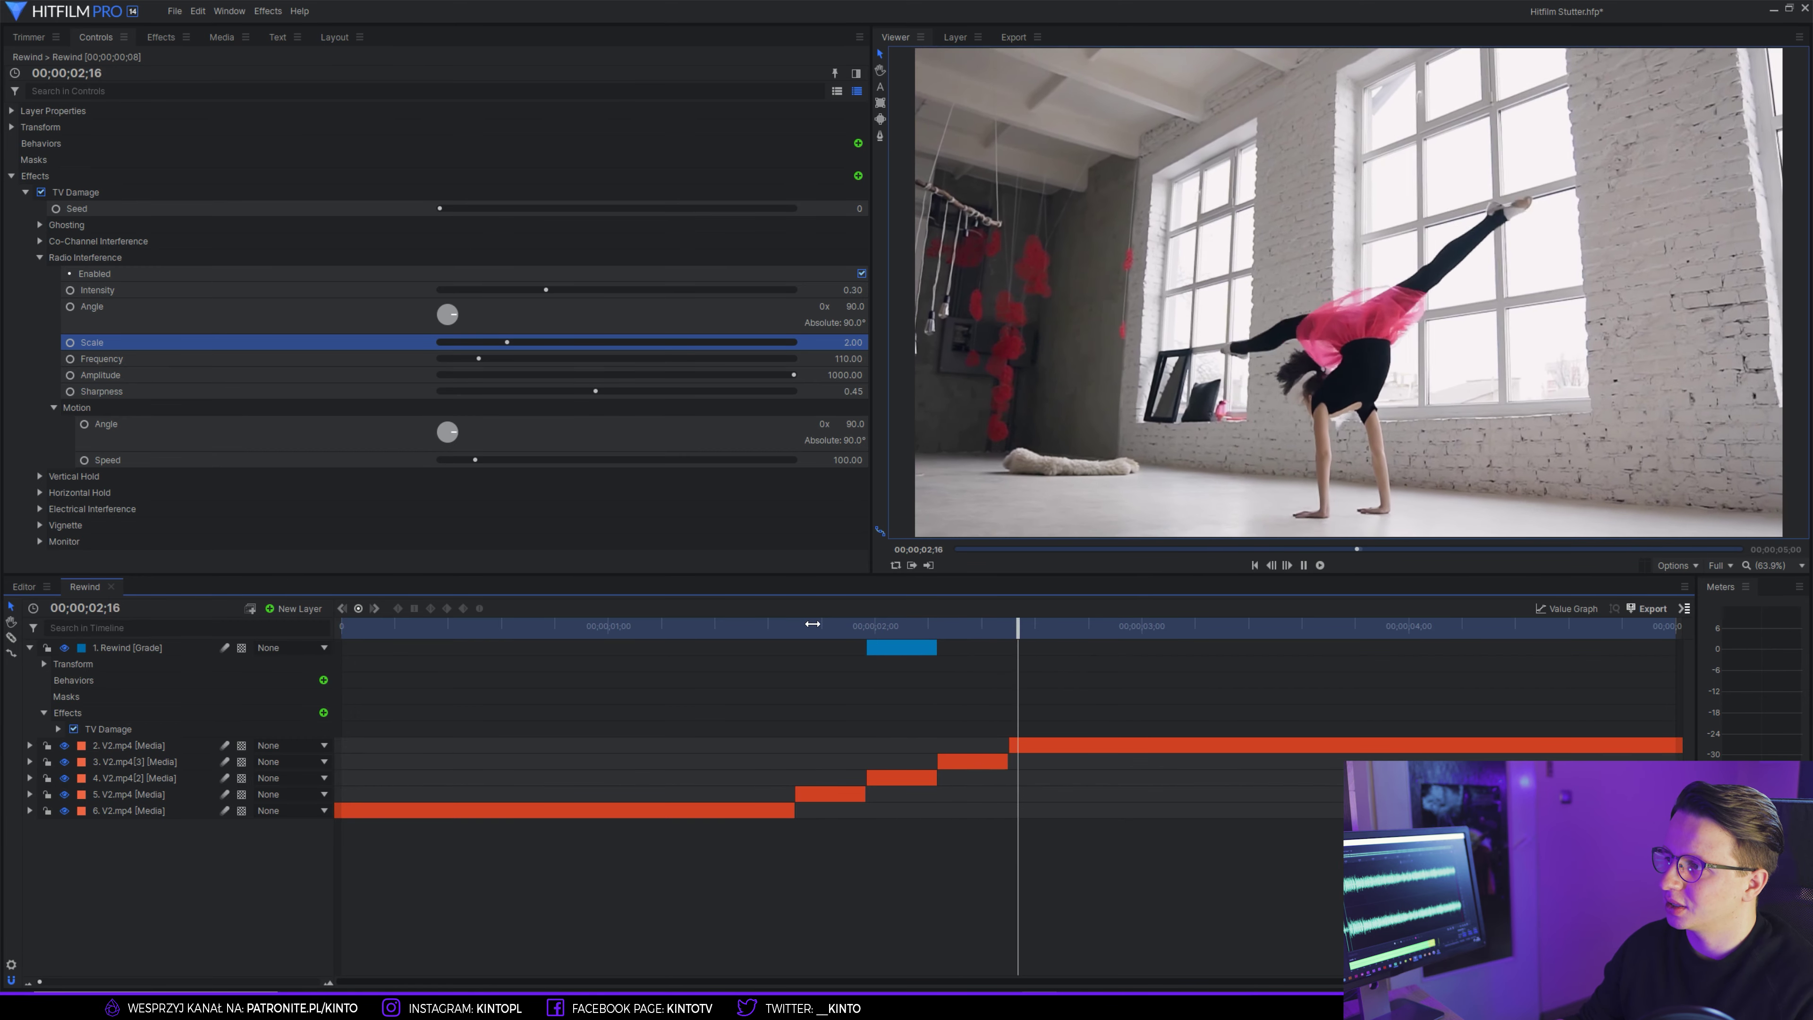
key("space")
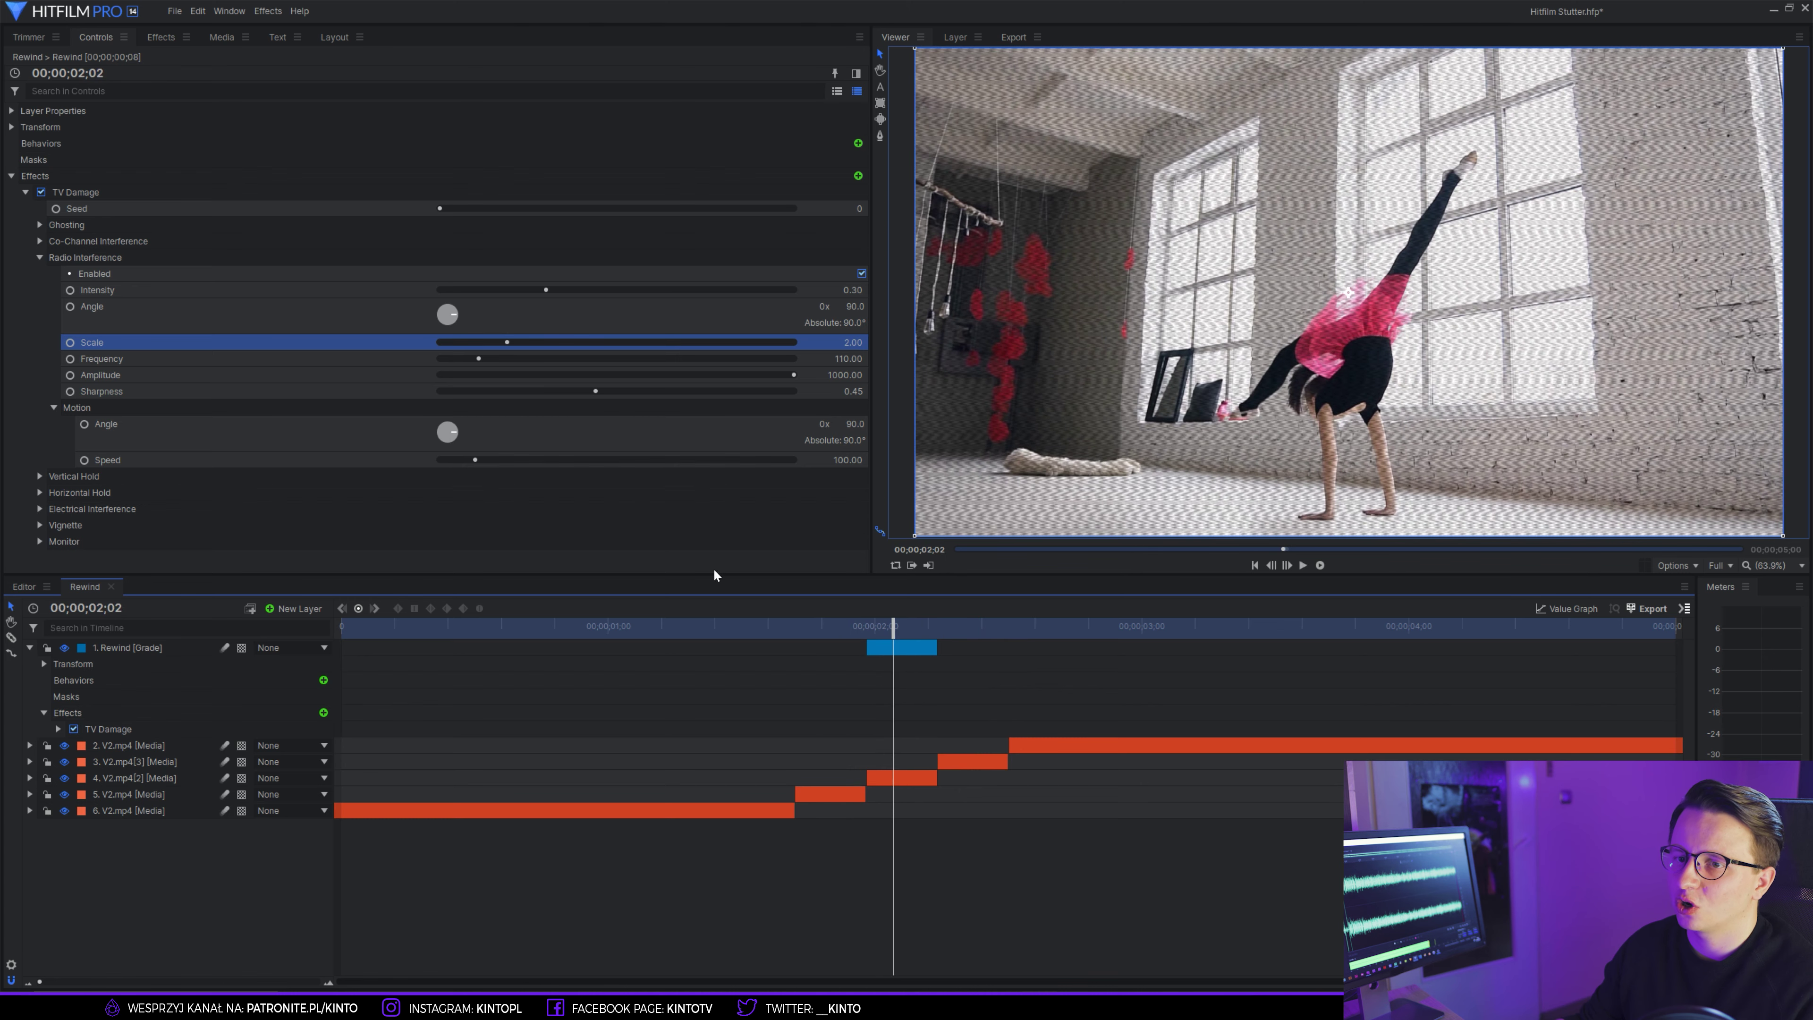
- Enable Electrical Interference in TV Damage and raise its Width to about 1.76 and its Quantity to 44
left_click(39, 258)
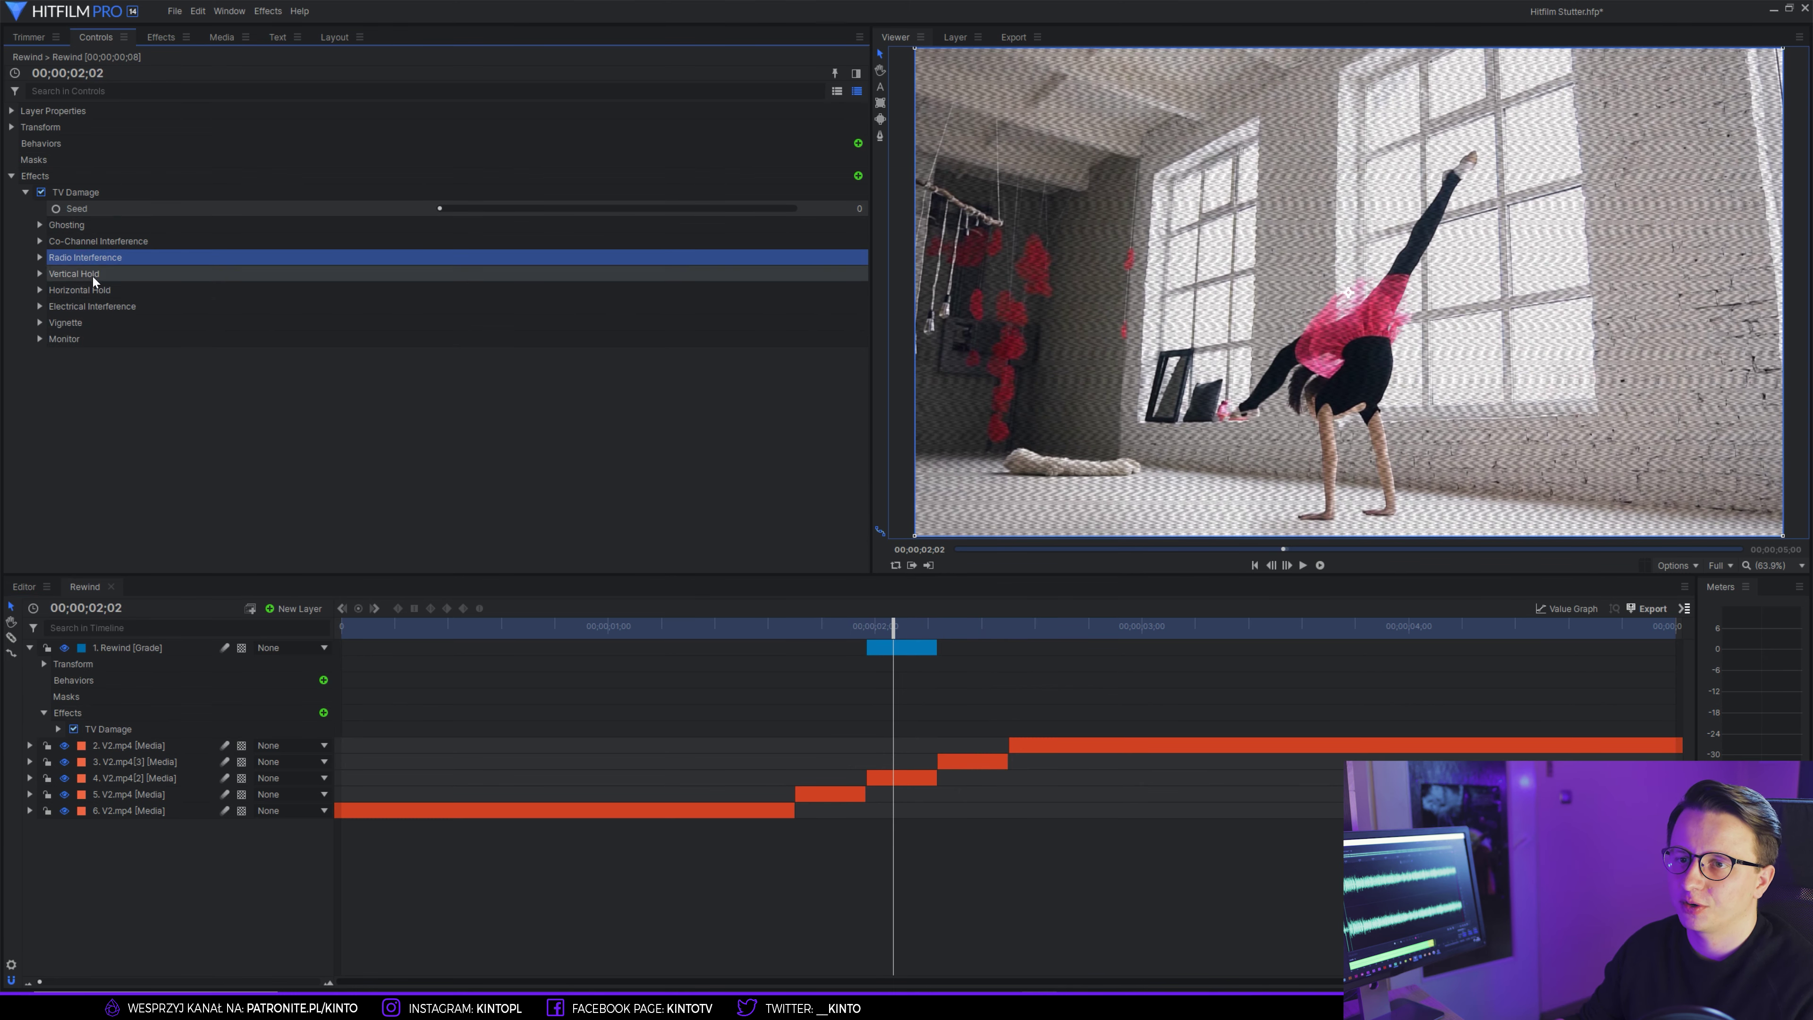
left_click(80, 303)
left_click(39, 306)
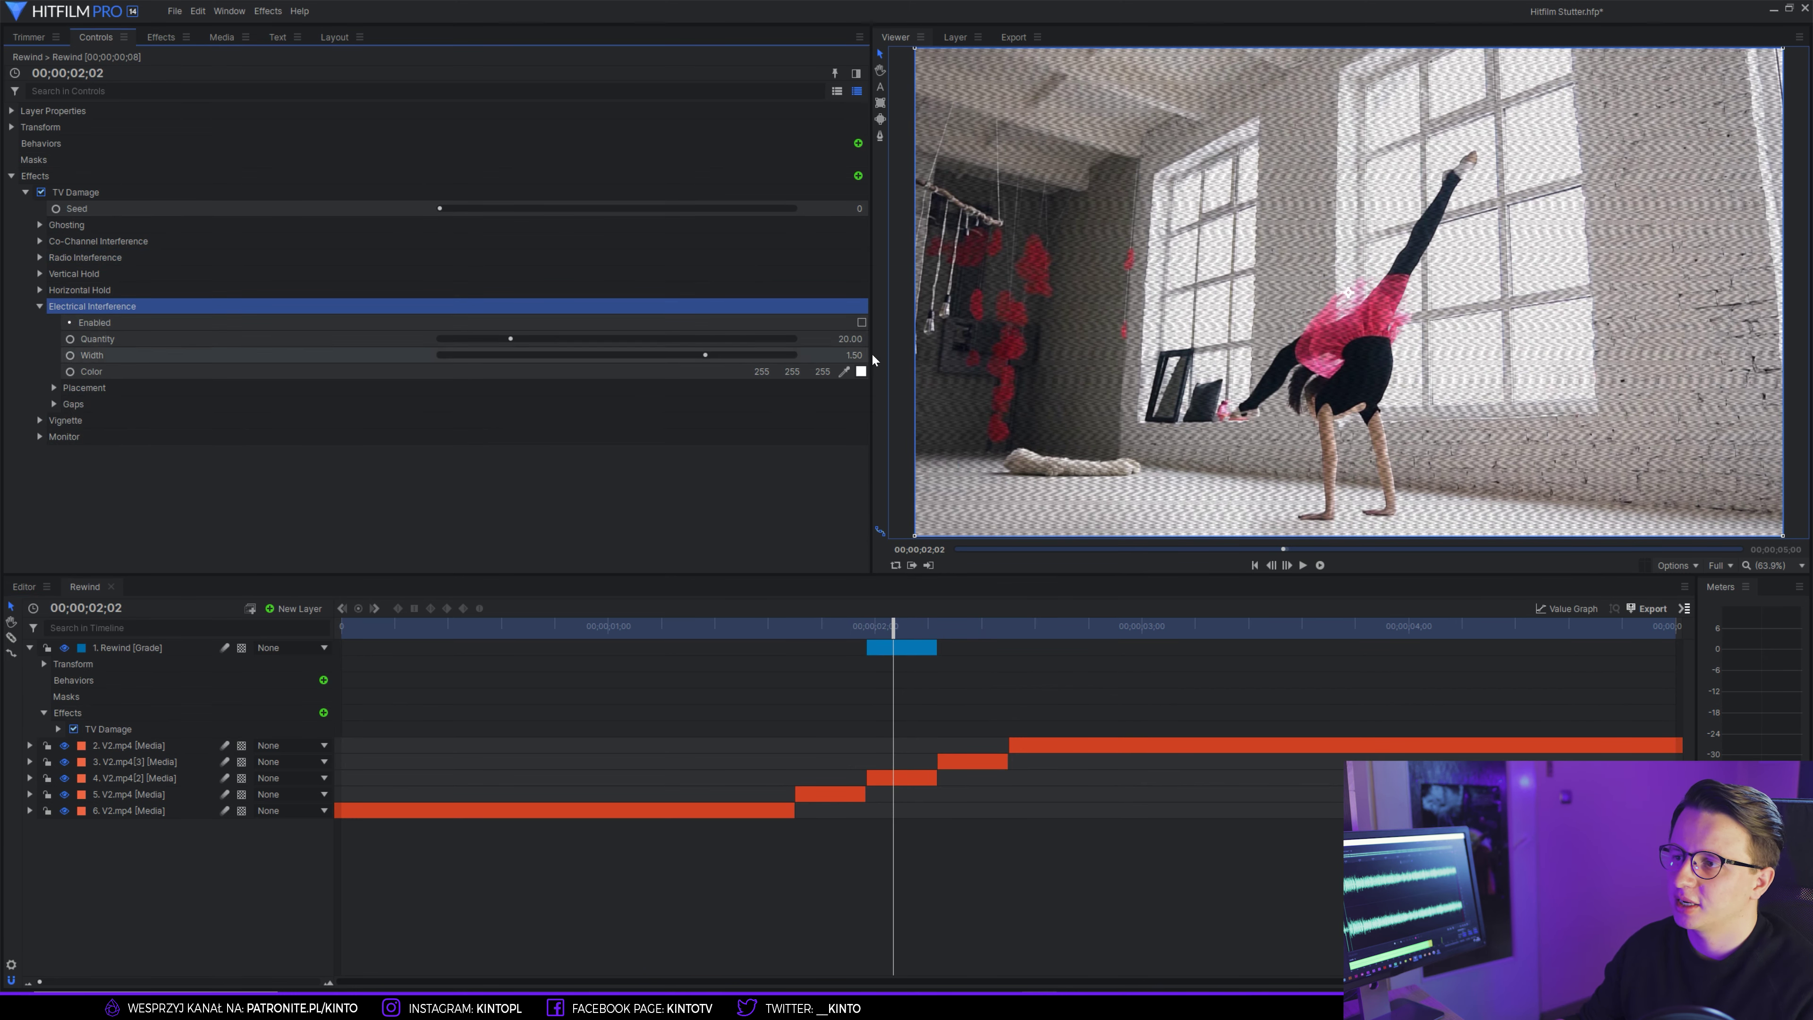
left_click(860, 323)
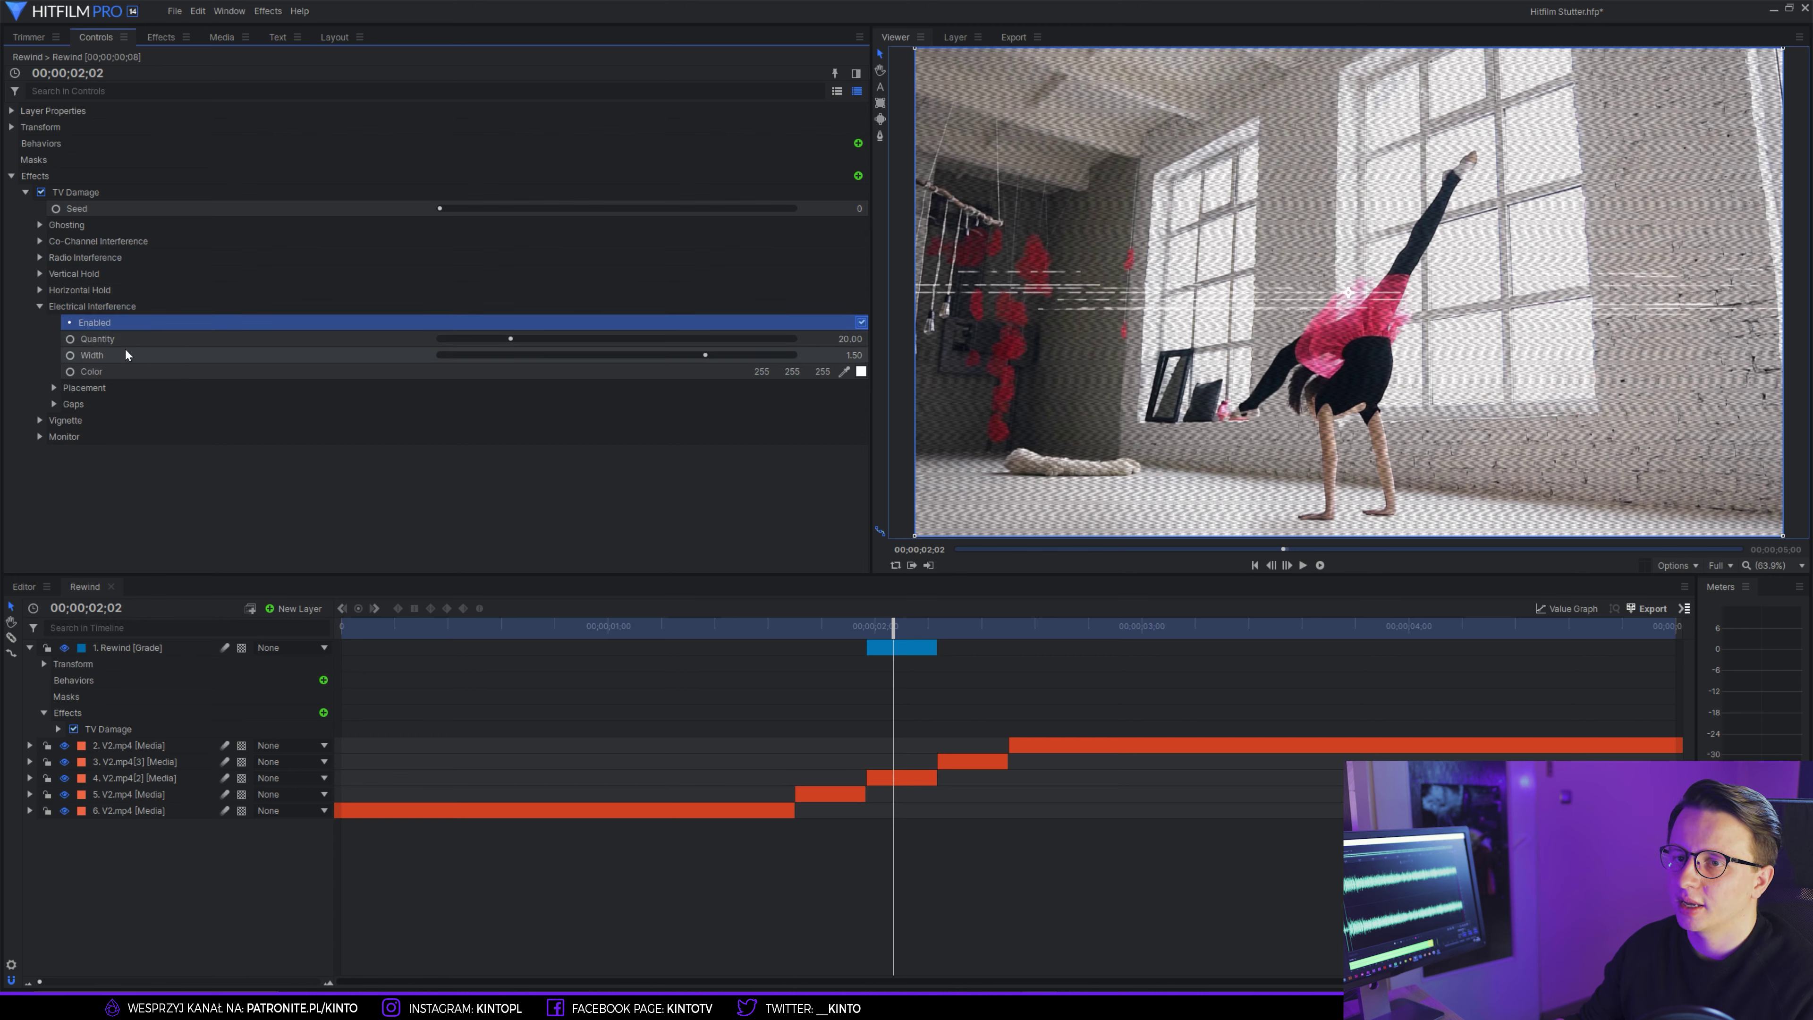
left_click_drag(705, 355, 748, 354)
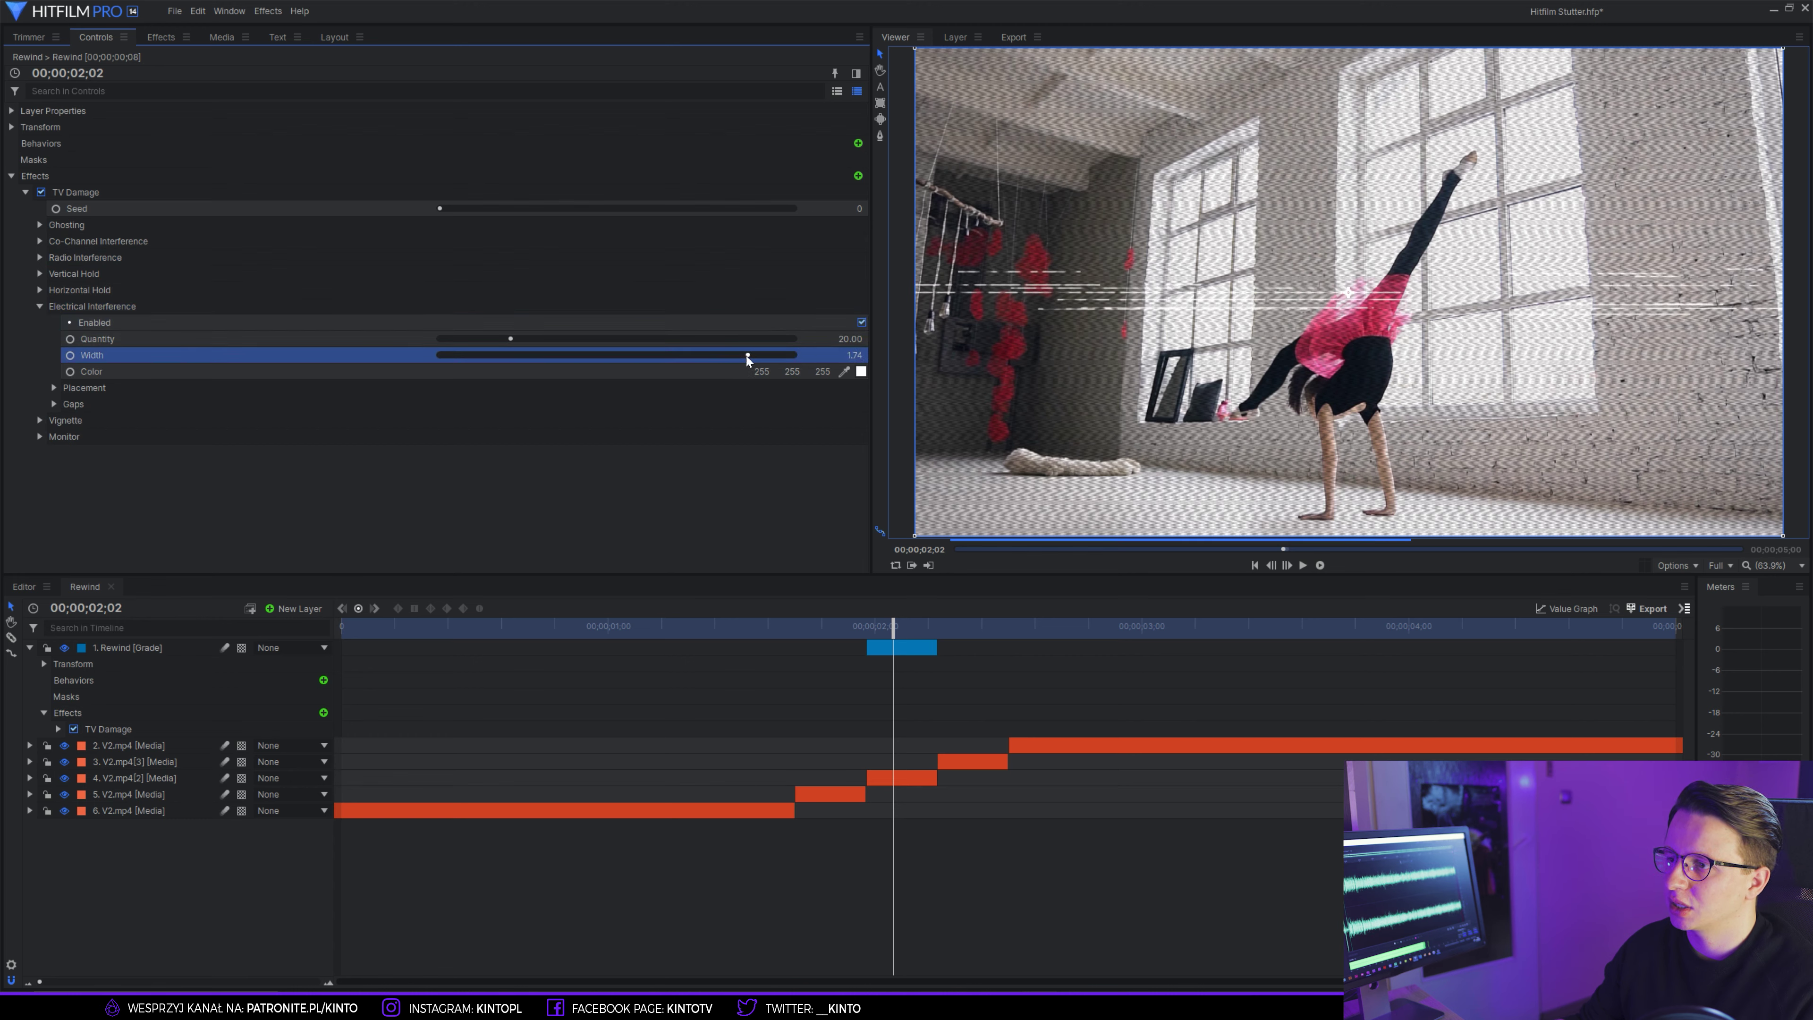
left_click_drag(516, 338, 593, 340)
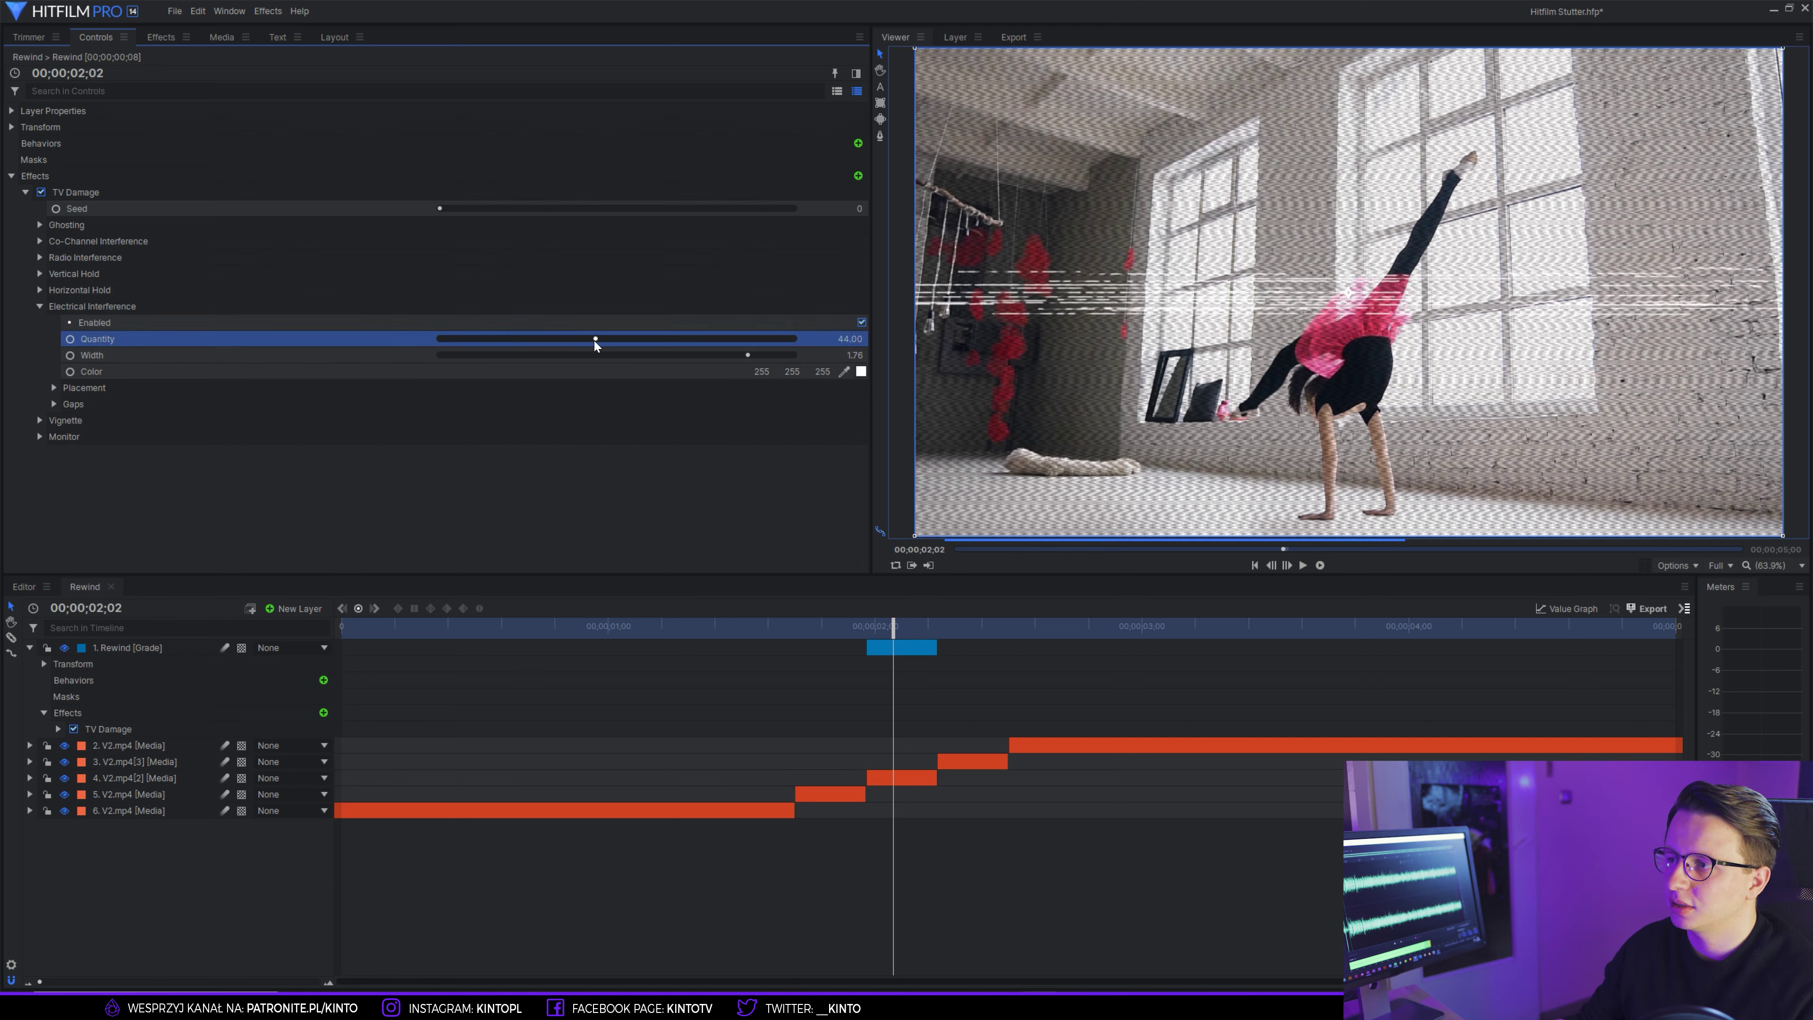
- Set the Electrical Interference Area Width to 1.00, with a Gaps Amount of about 0.65 and Frequency of about 3.28
left_click(54, 387)
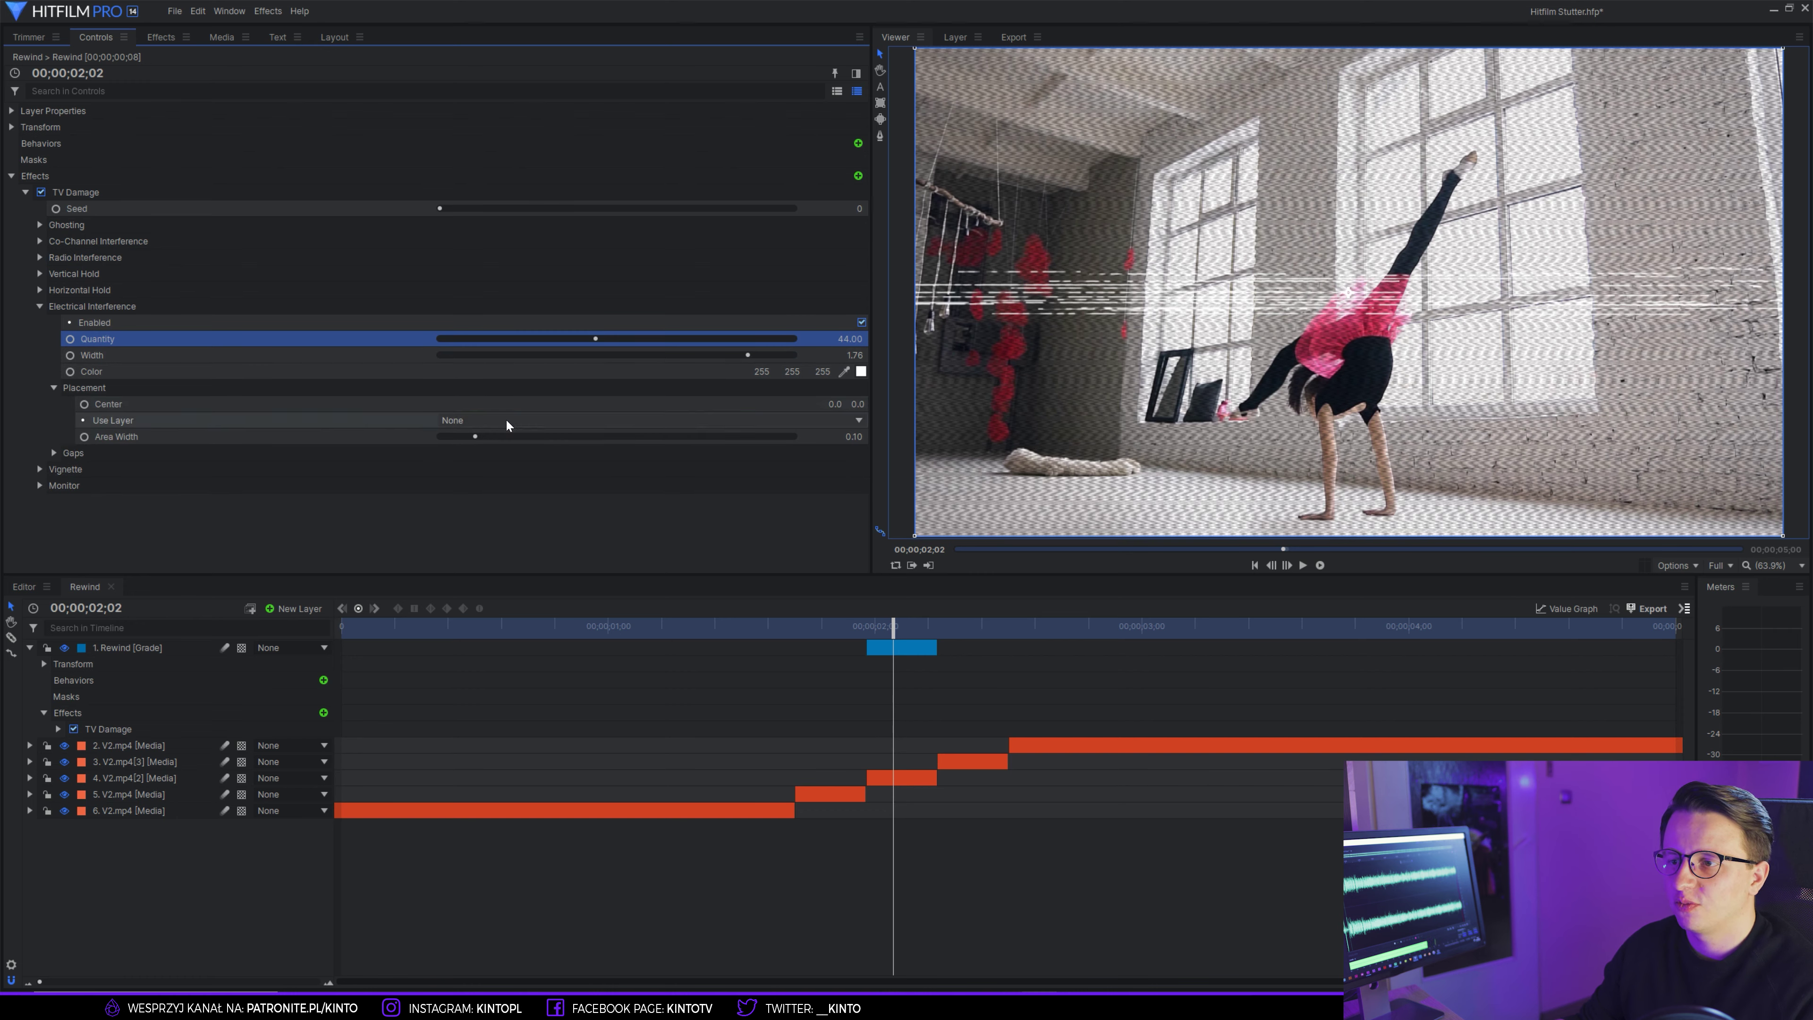
left_click_drag(471, 436, 1024, 440)
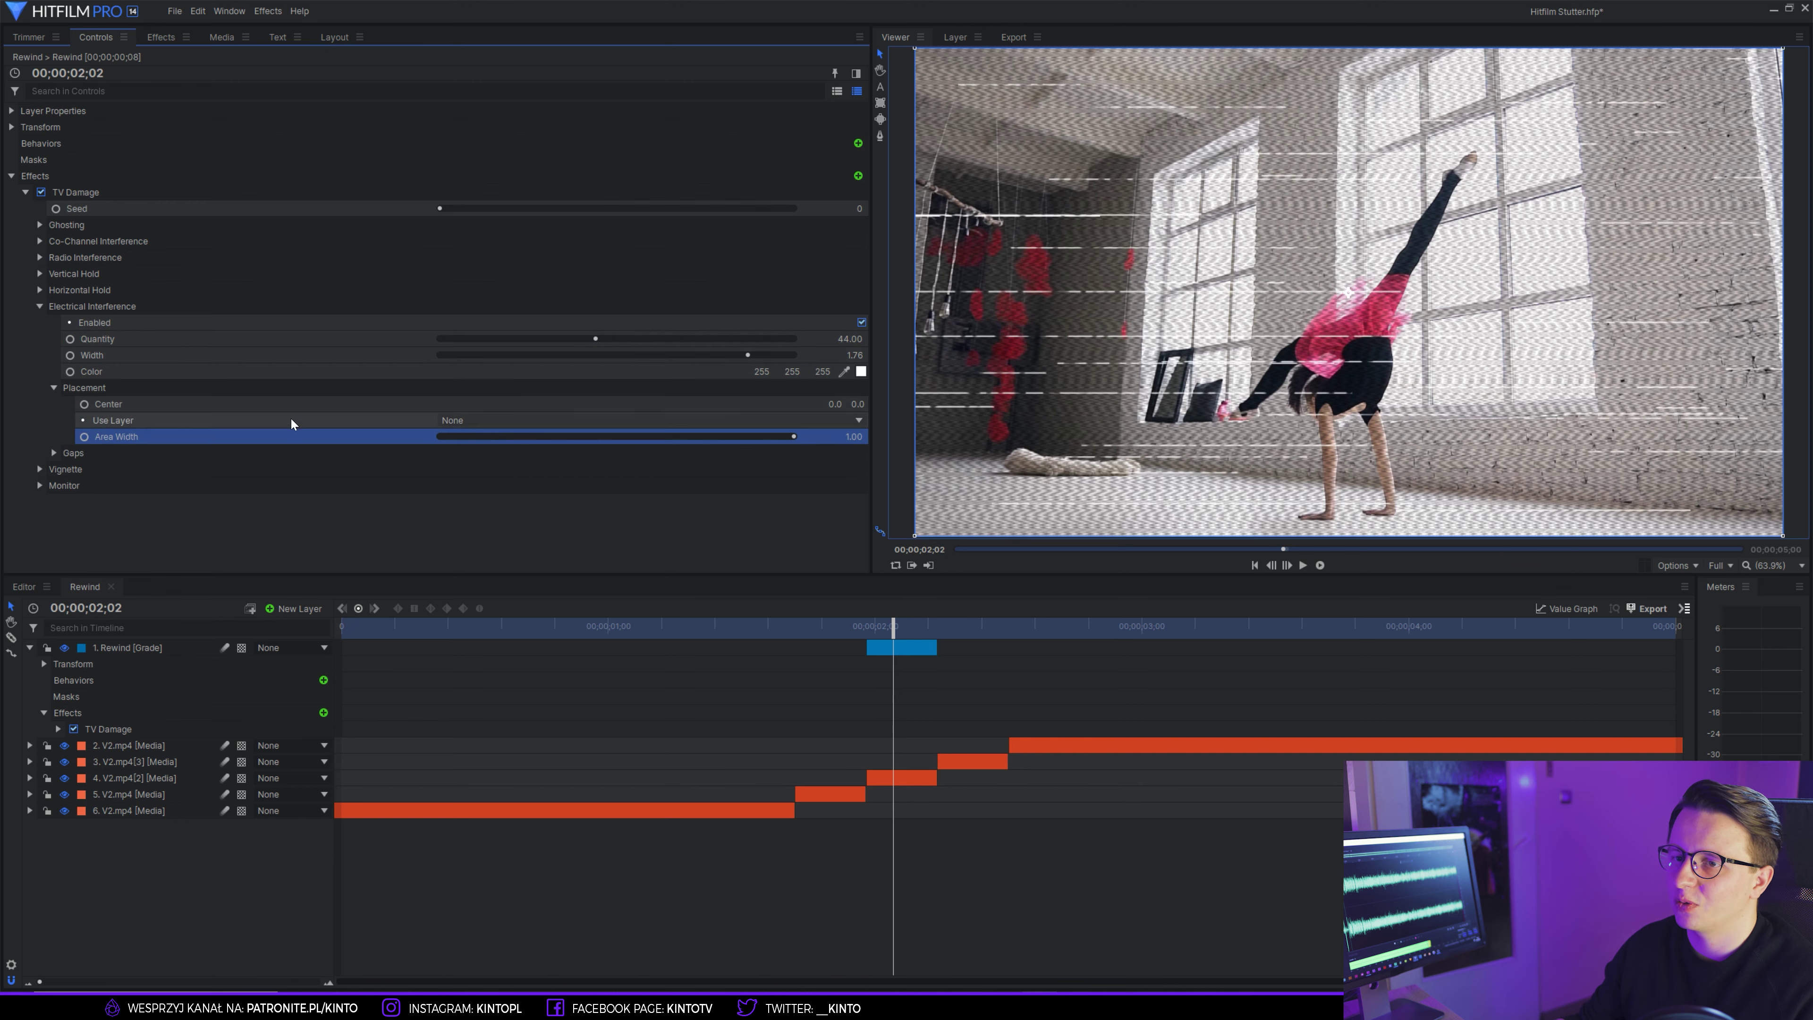
left_click(54, 453)
left_click_drag(618, 468, 725, 486)
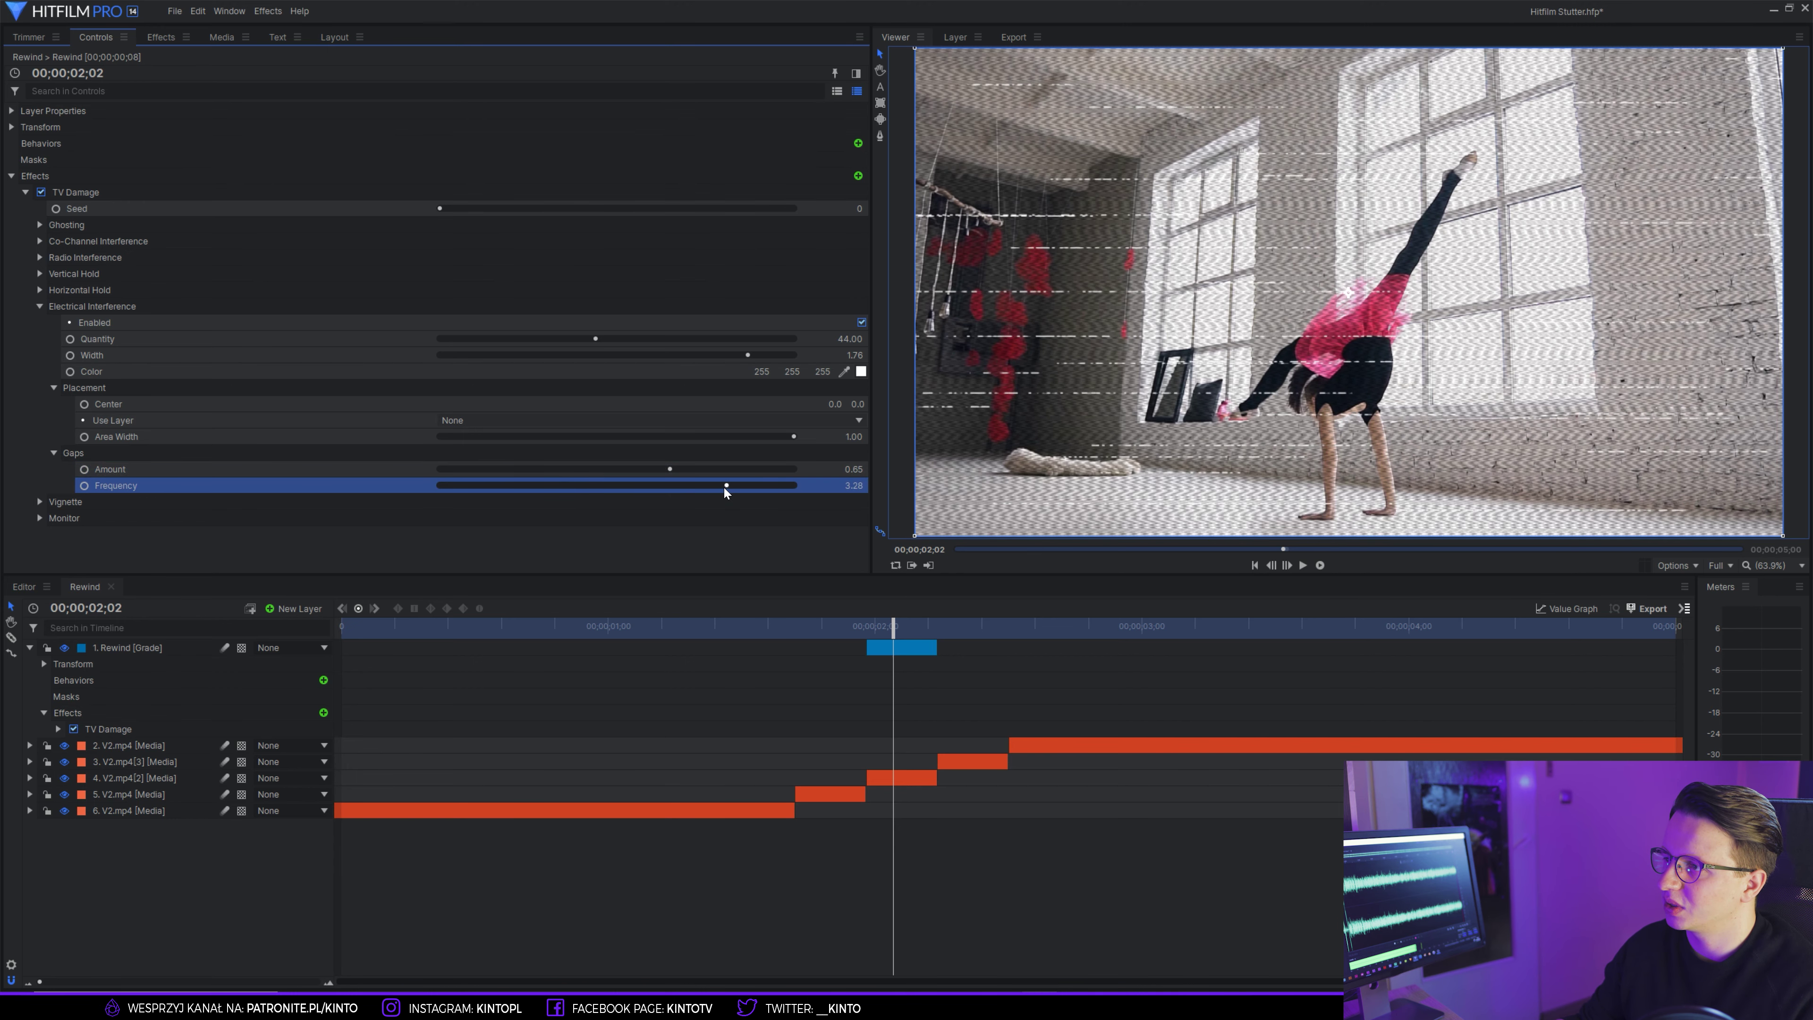
- Play back the reversed piece to check the combined radio and electrical interference
left_click(808, 625)
key("space")
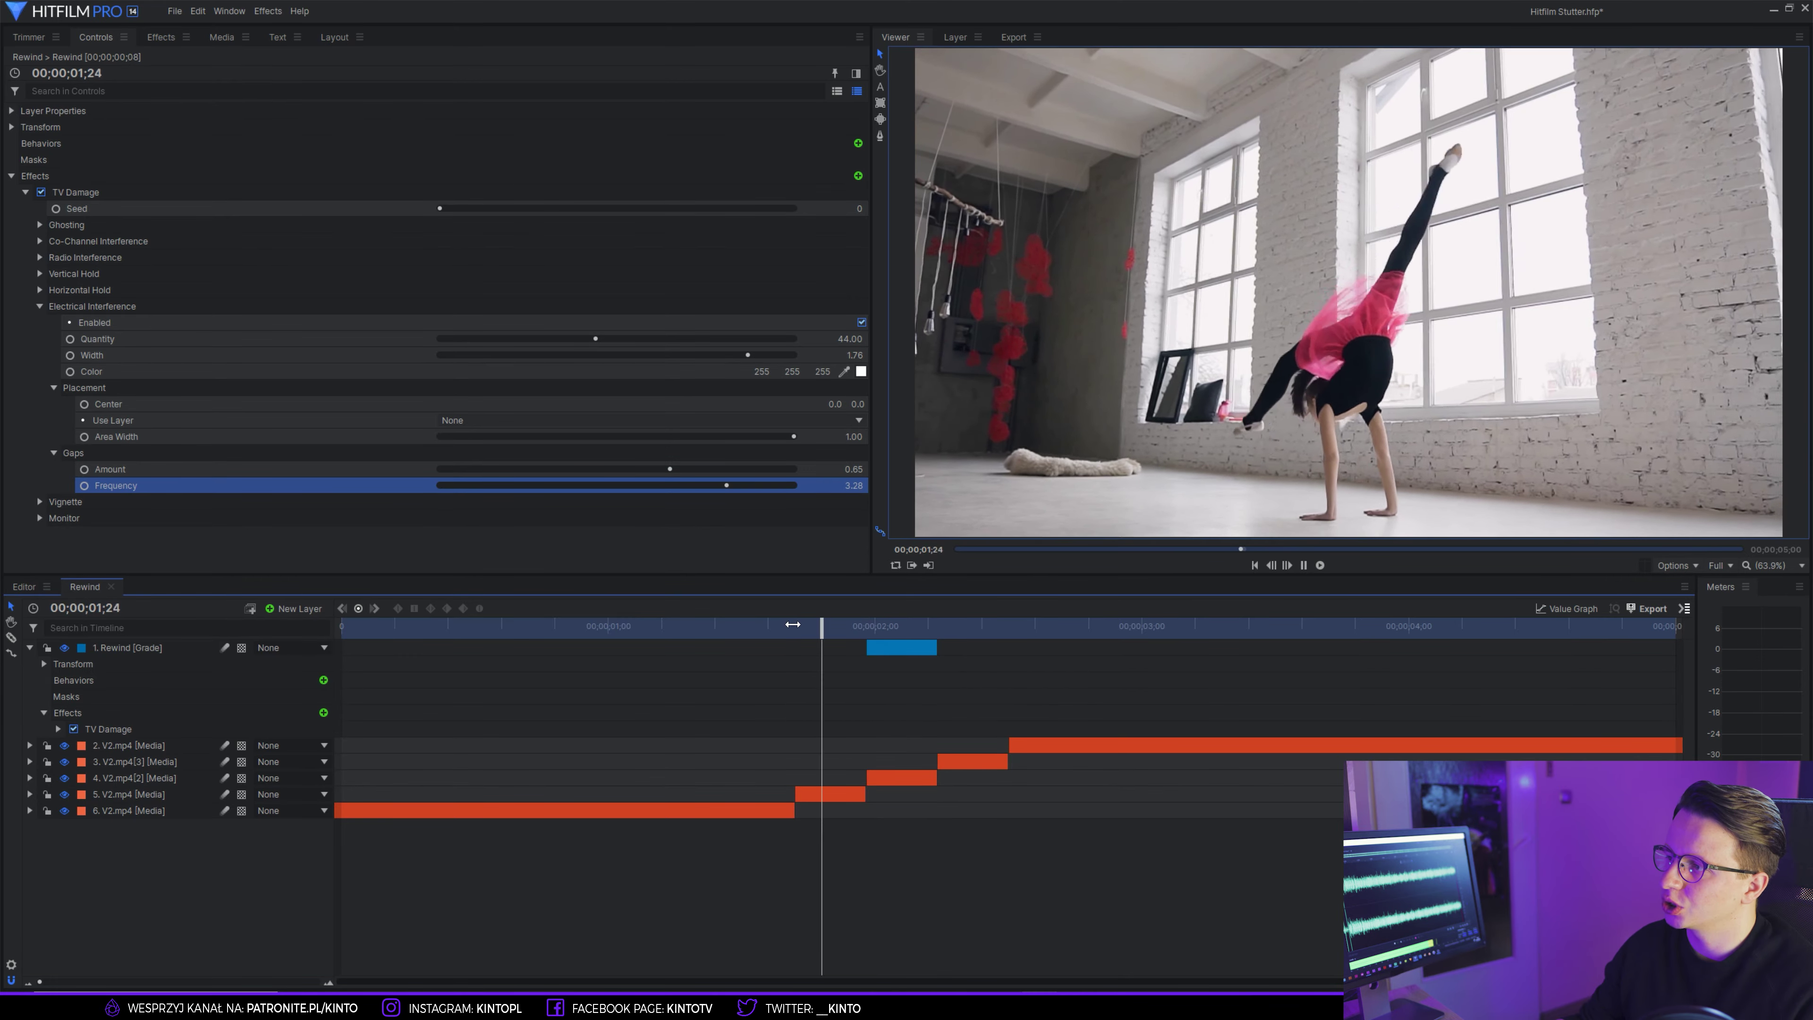
left_click_drag(867, 625, 892, 625)
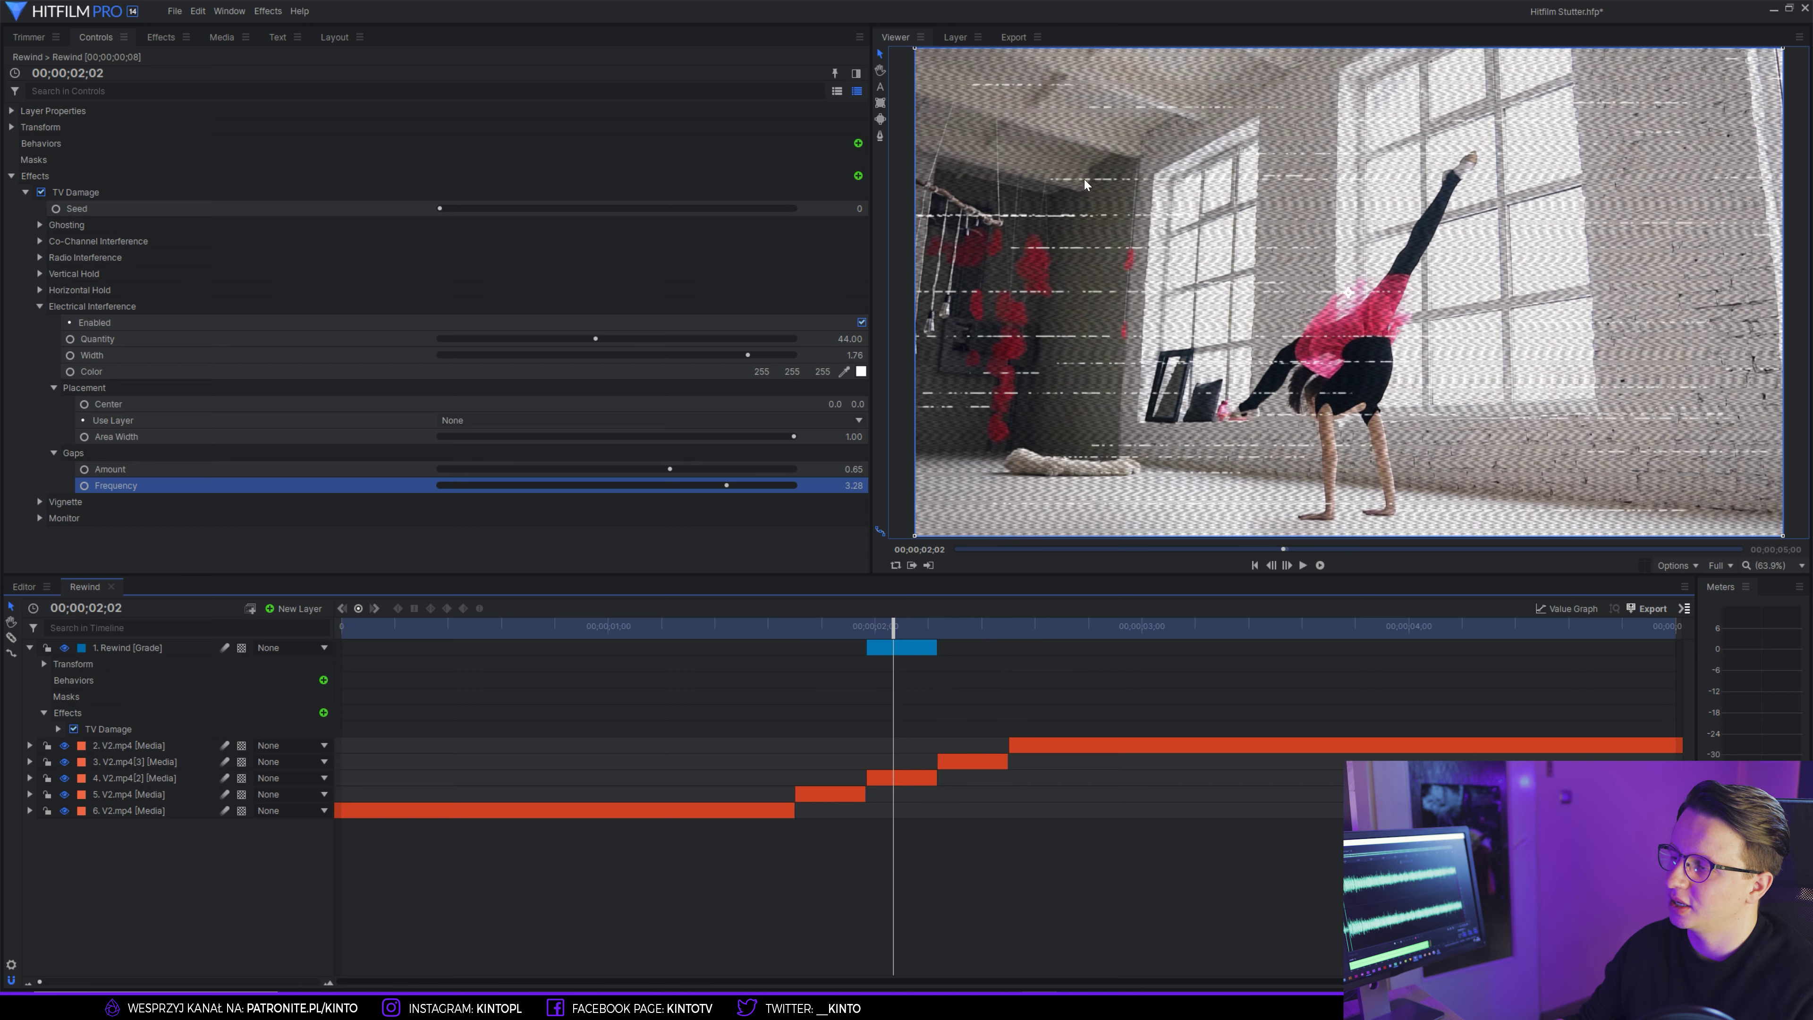
- Lower the Resolution of TV Damage's Monitor to about 10.24
left_click(41, 516)
left_click(850, 532)
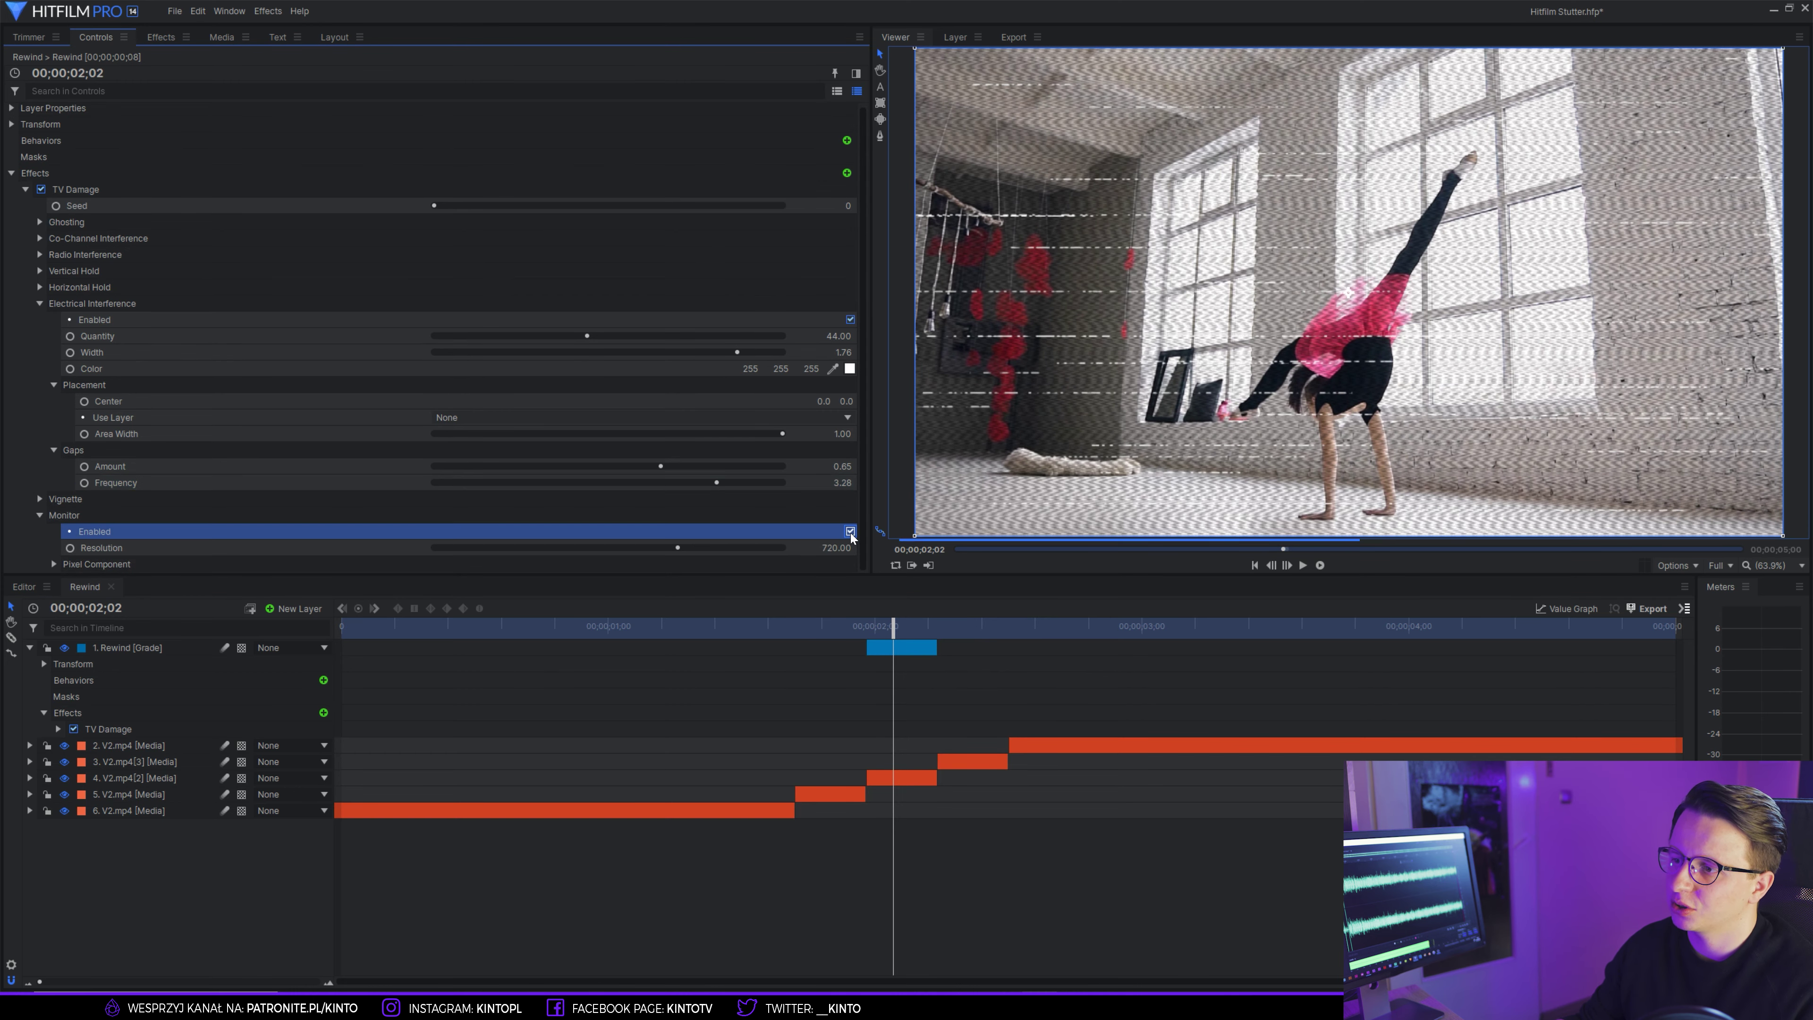
left_click_drag(679, 548, 433, 547)
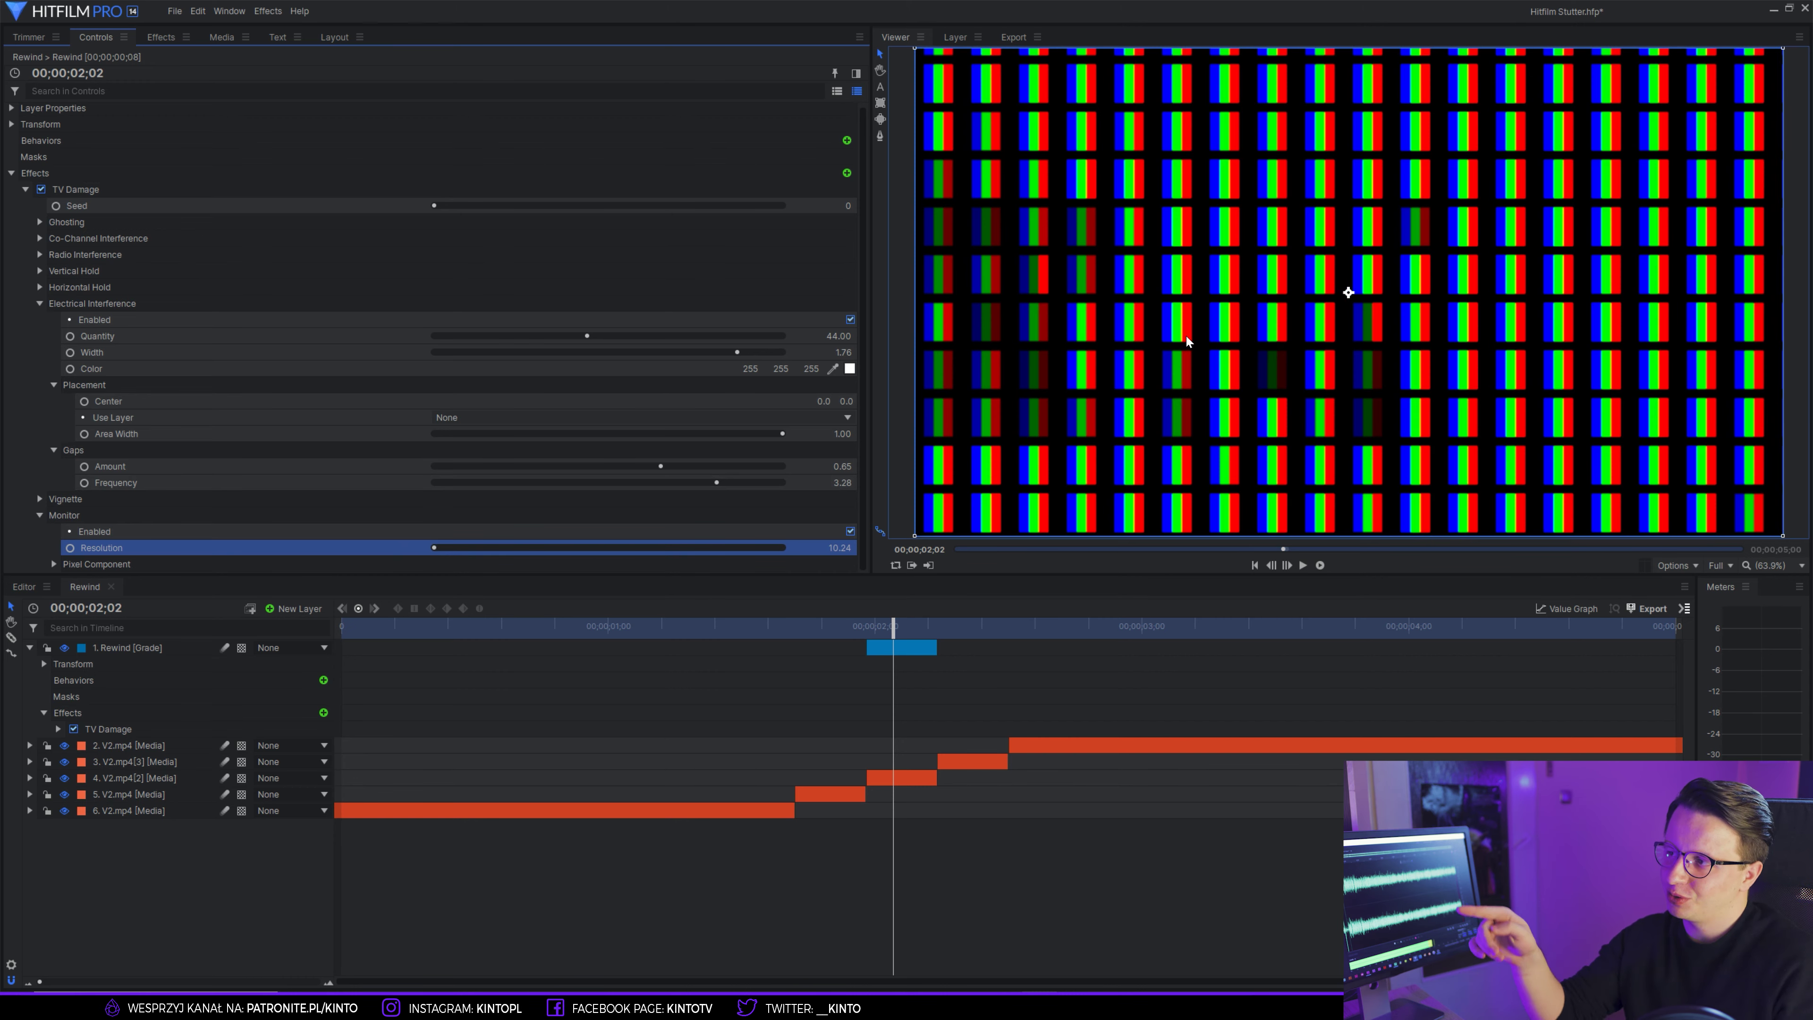
- Raise the Monitor Resolution of TV Damage to about 379 and switch the Monitor off and on to compare the look
left_click_drag(434, 549, 562, 536)
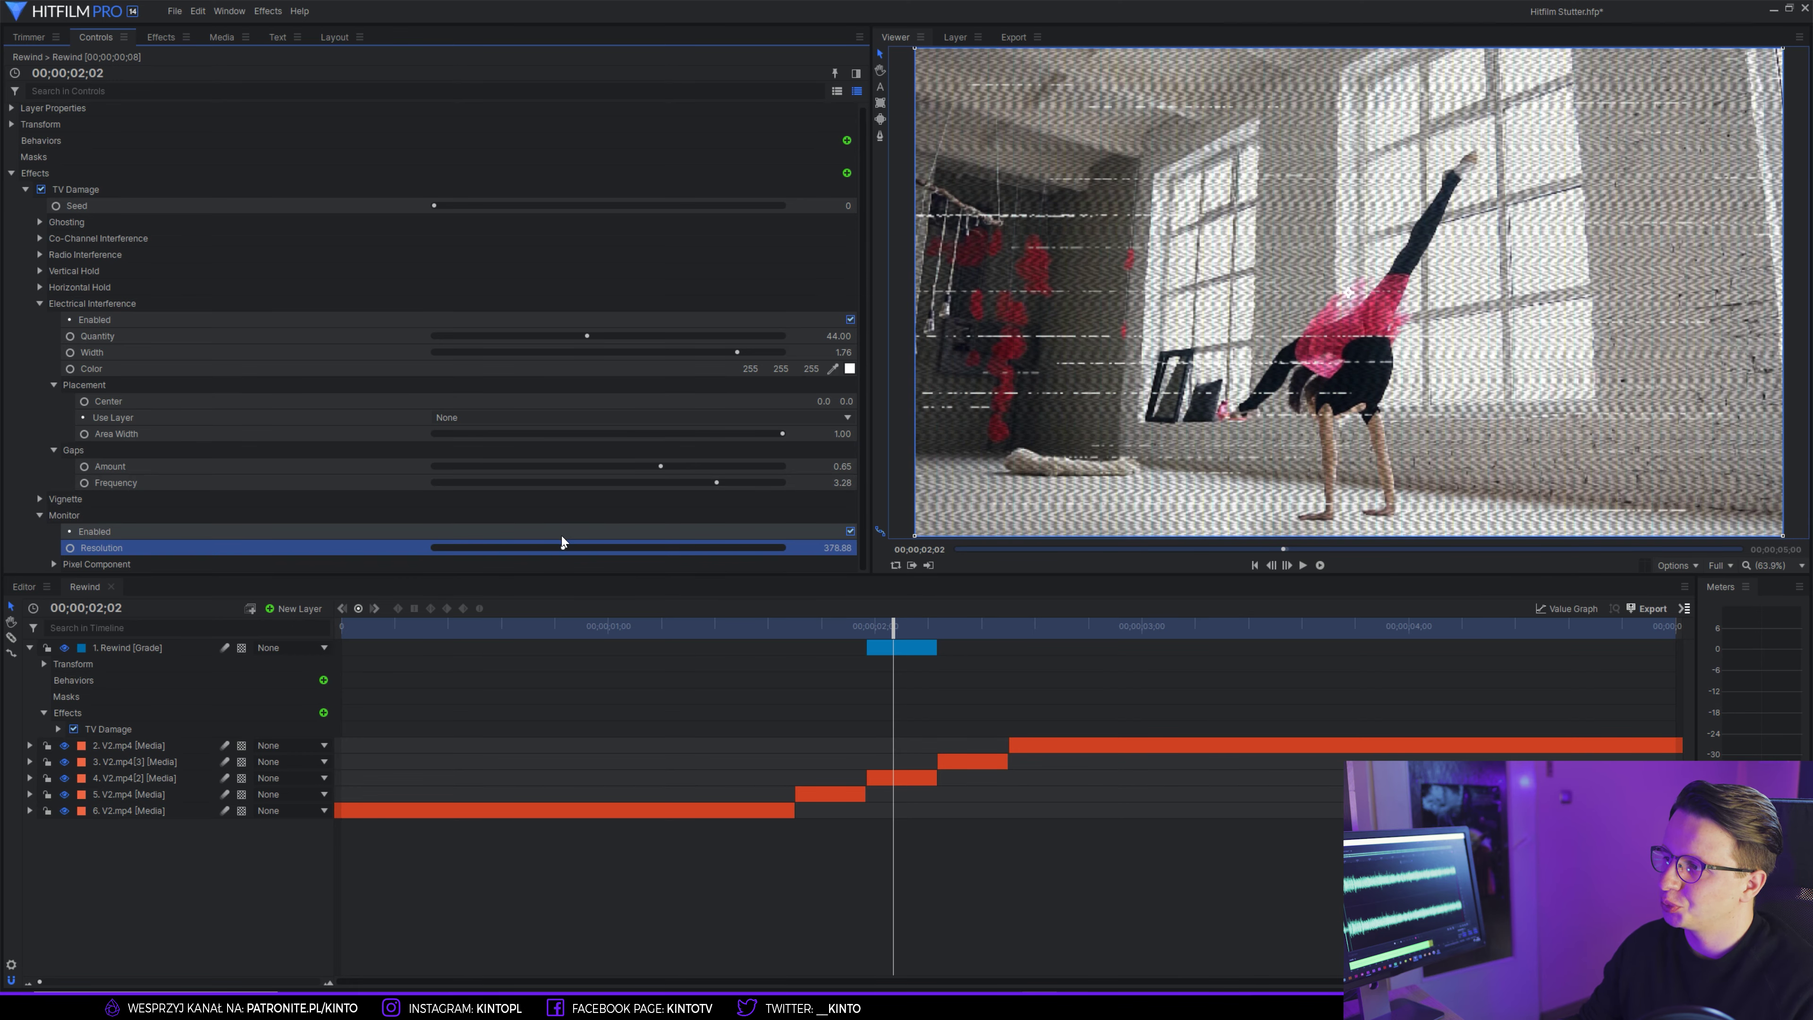
left_click(851, 532)
left_click(850, 532)
left_click(850, 532)
left_click(850, 532)
left_click(850, 532)
left_click(851, 532)
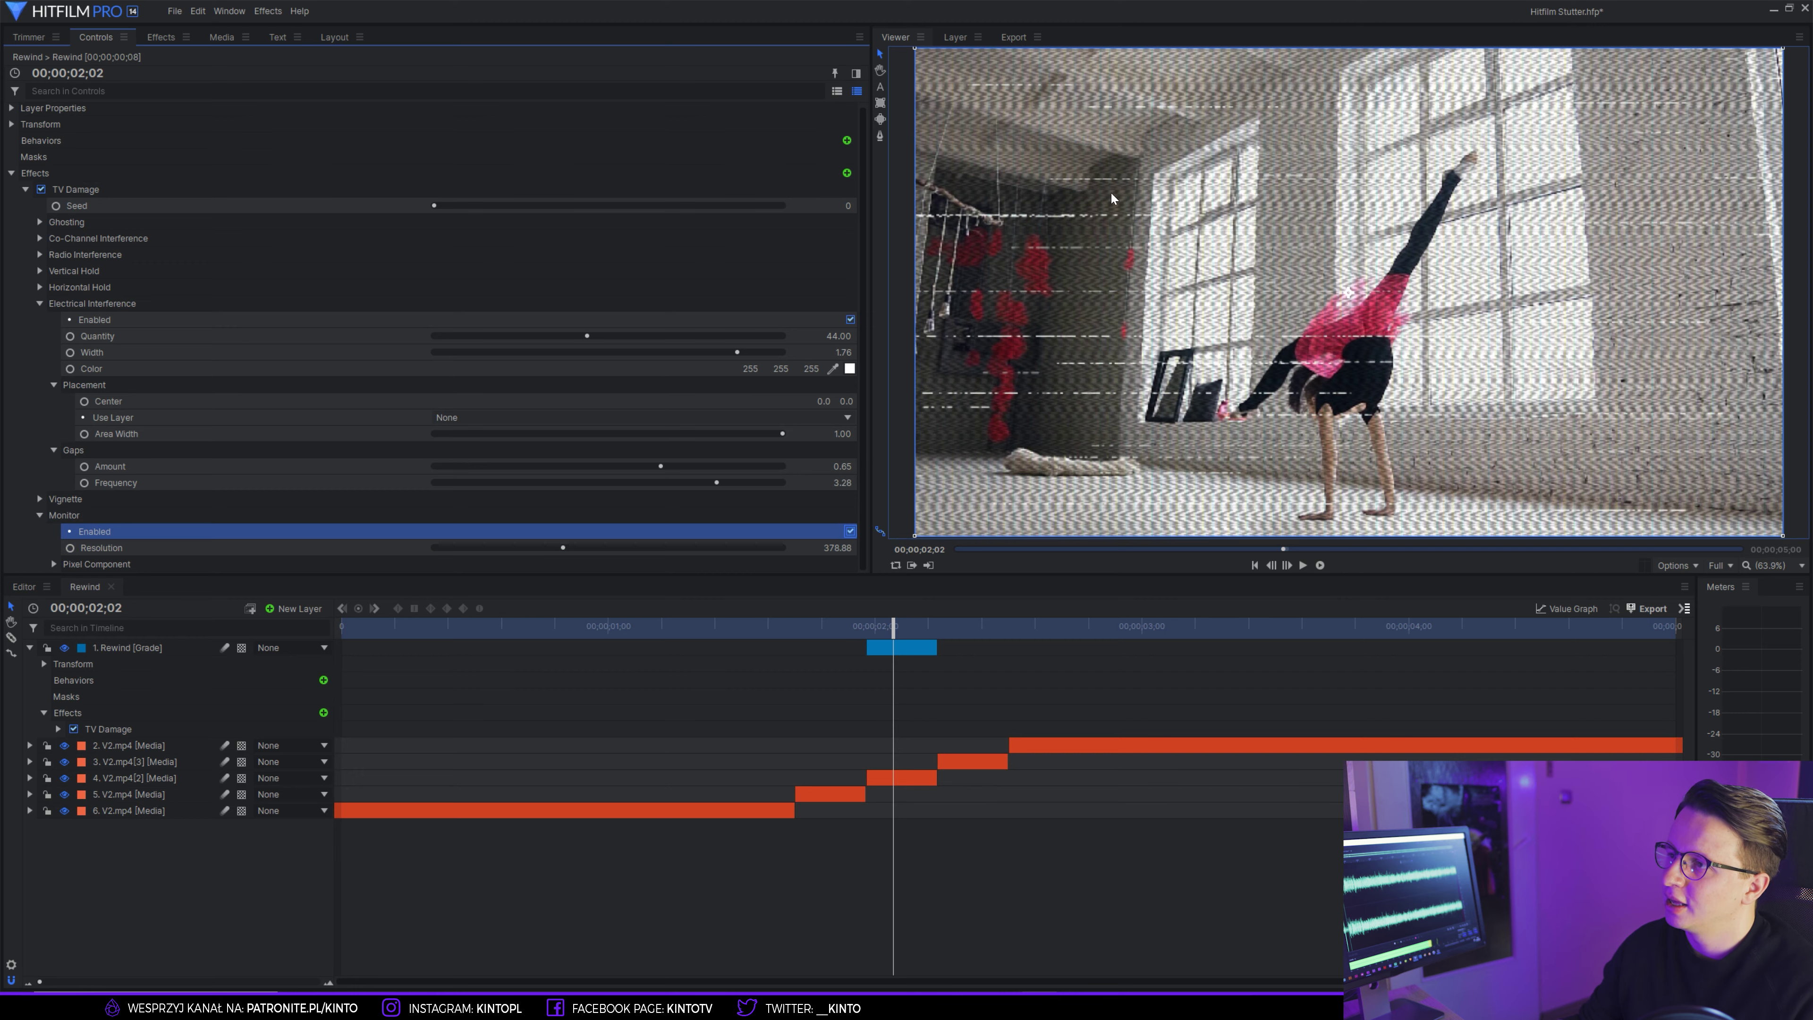
- Play back the reversed piece to check the Monitor look together with the interference
left_click(828, 625)
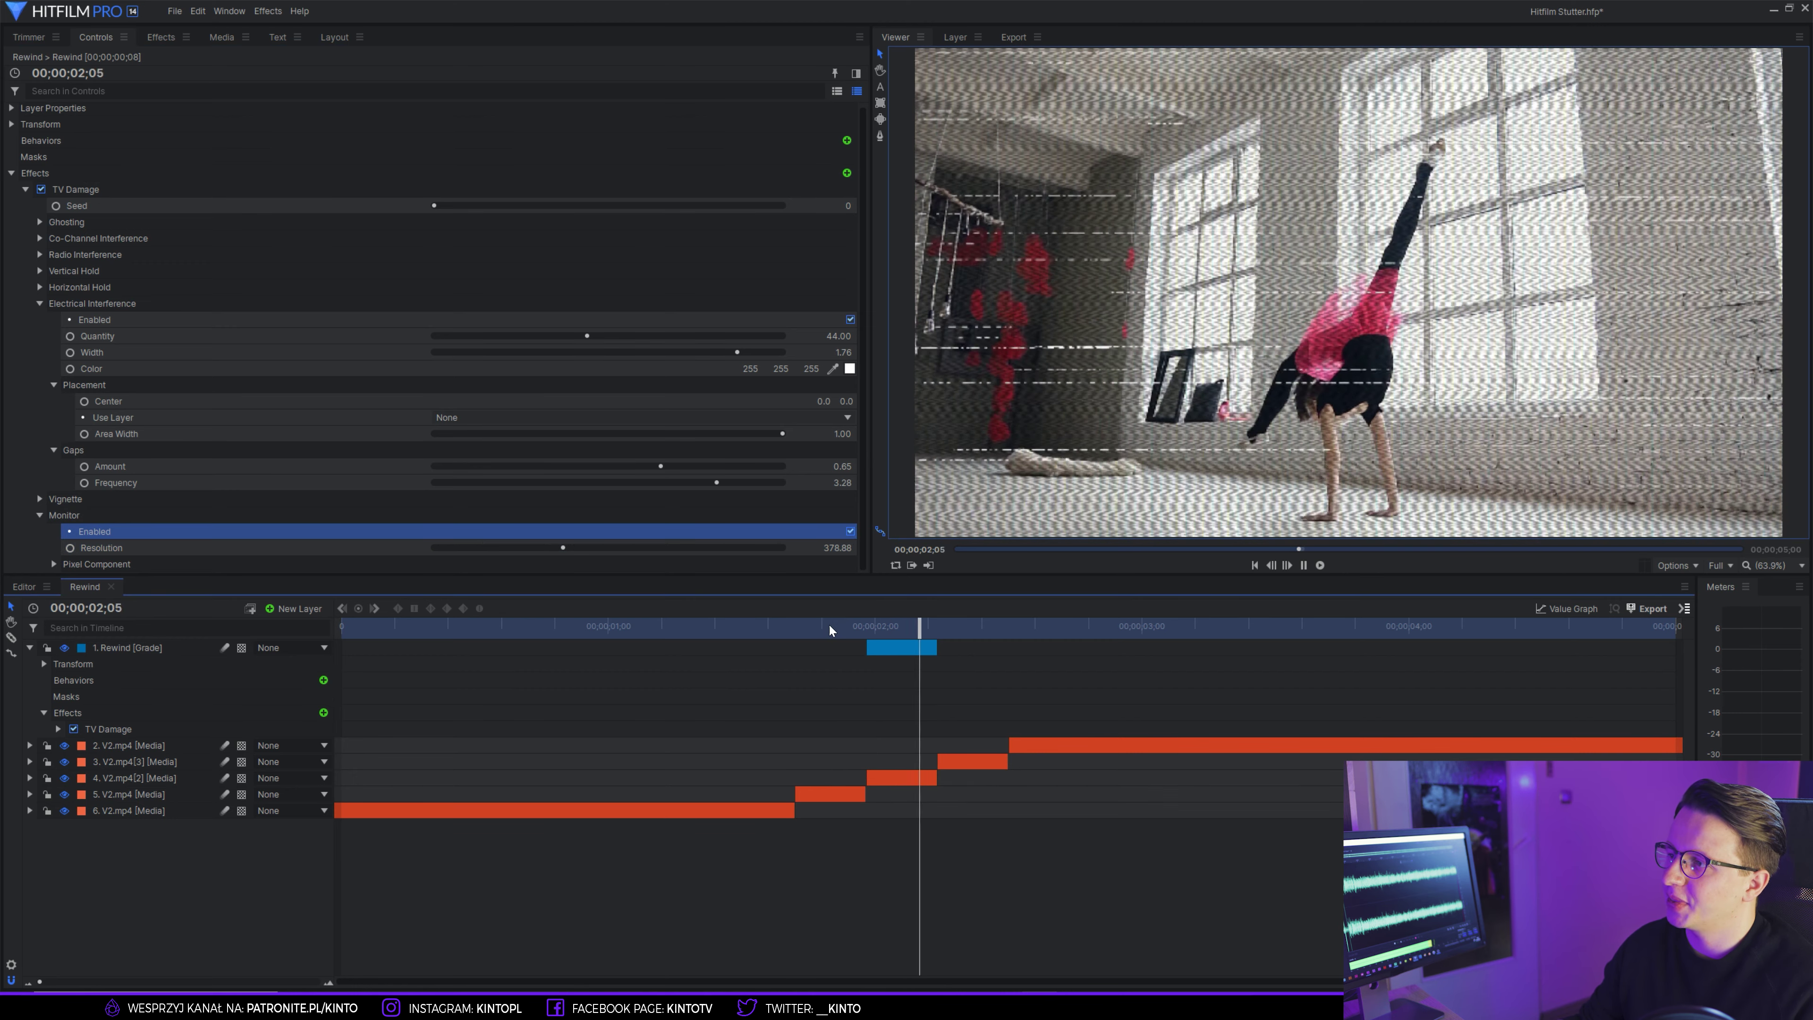
key("space")
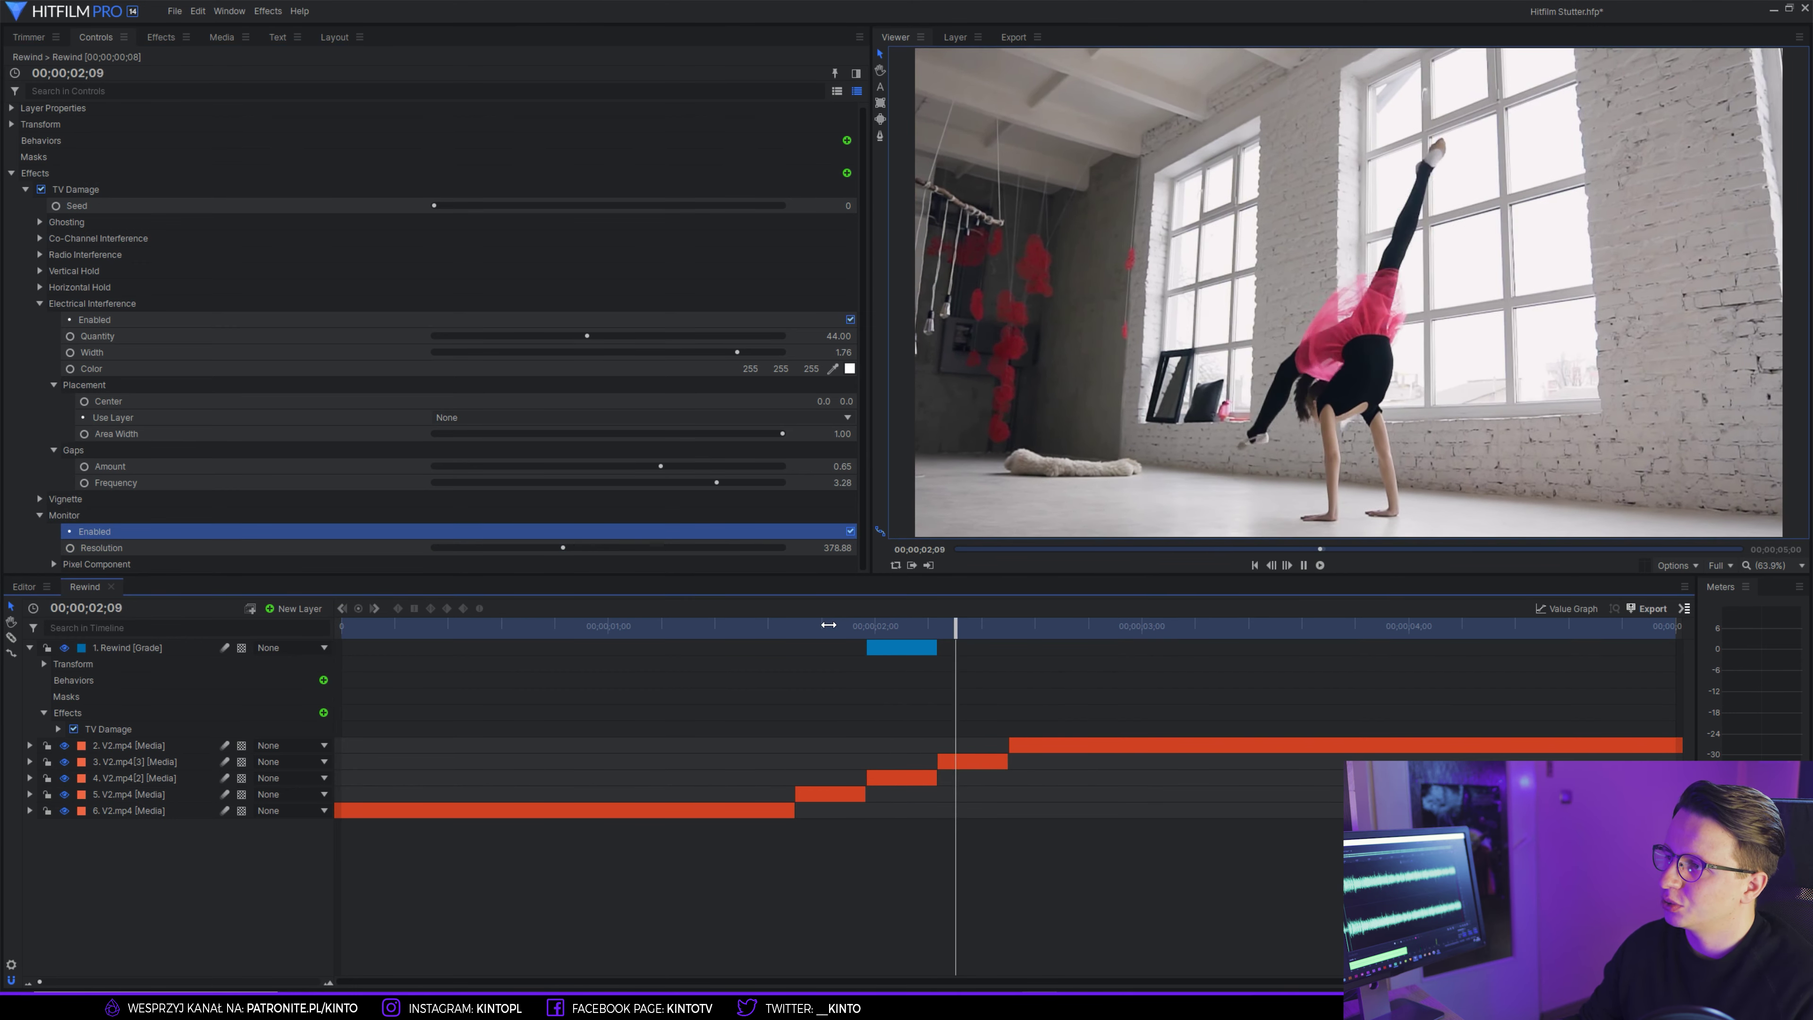
left_click(828, 625)
key("space")
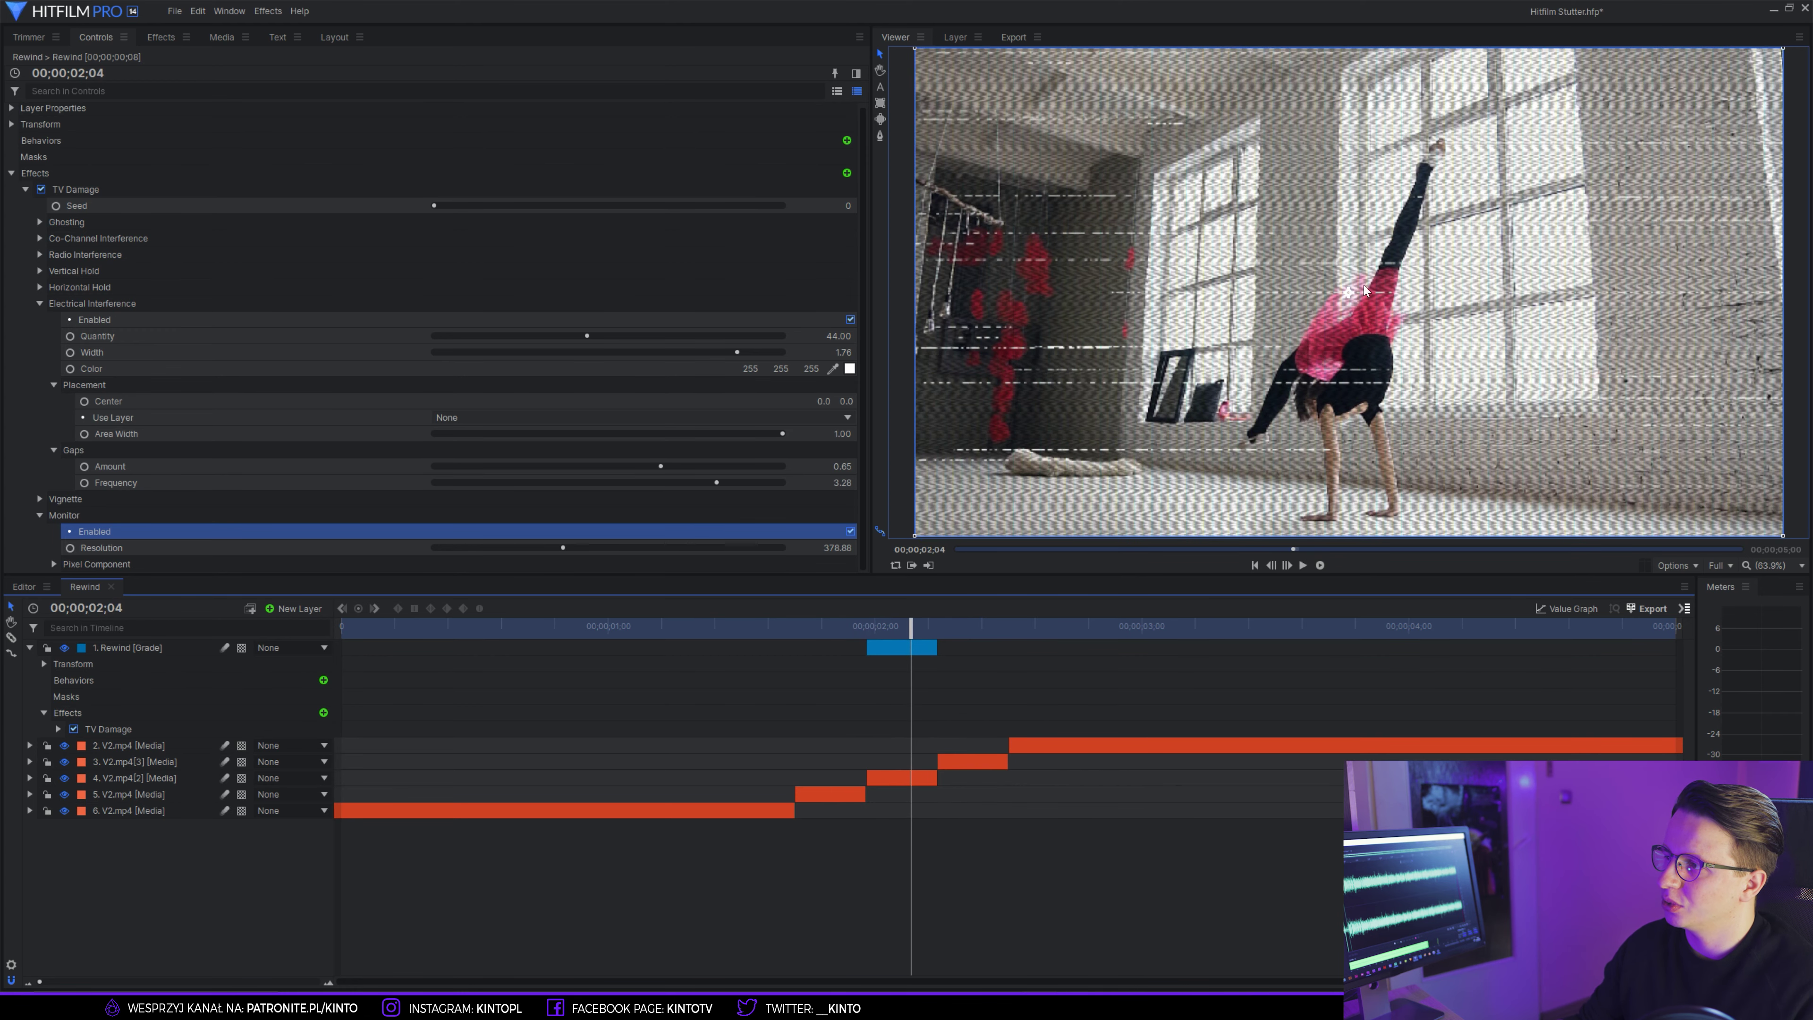
left_click_drag(842, 625, 887, 619)
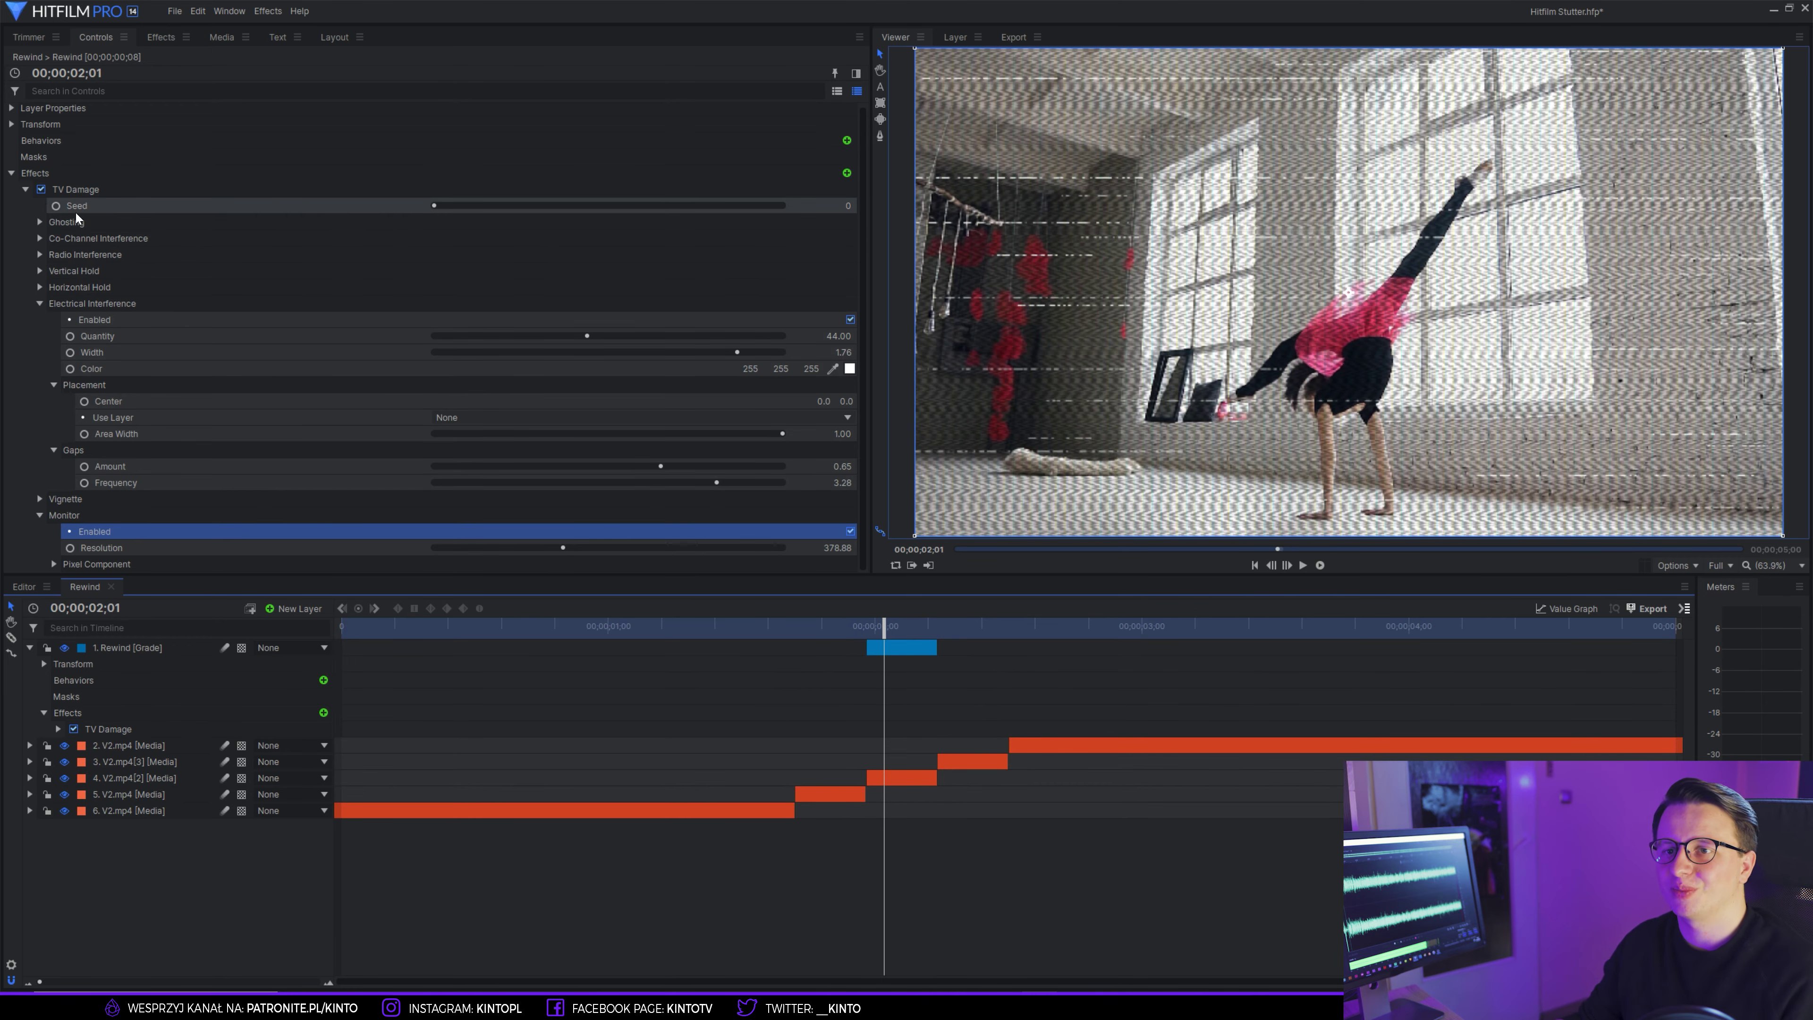
- Create a white 1920 × 1080 plane layer named "<"
left_click(25, 189)
right_click(196, 840)
mouse_move(256, 856)
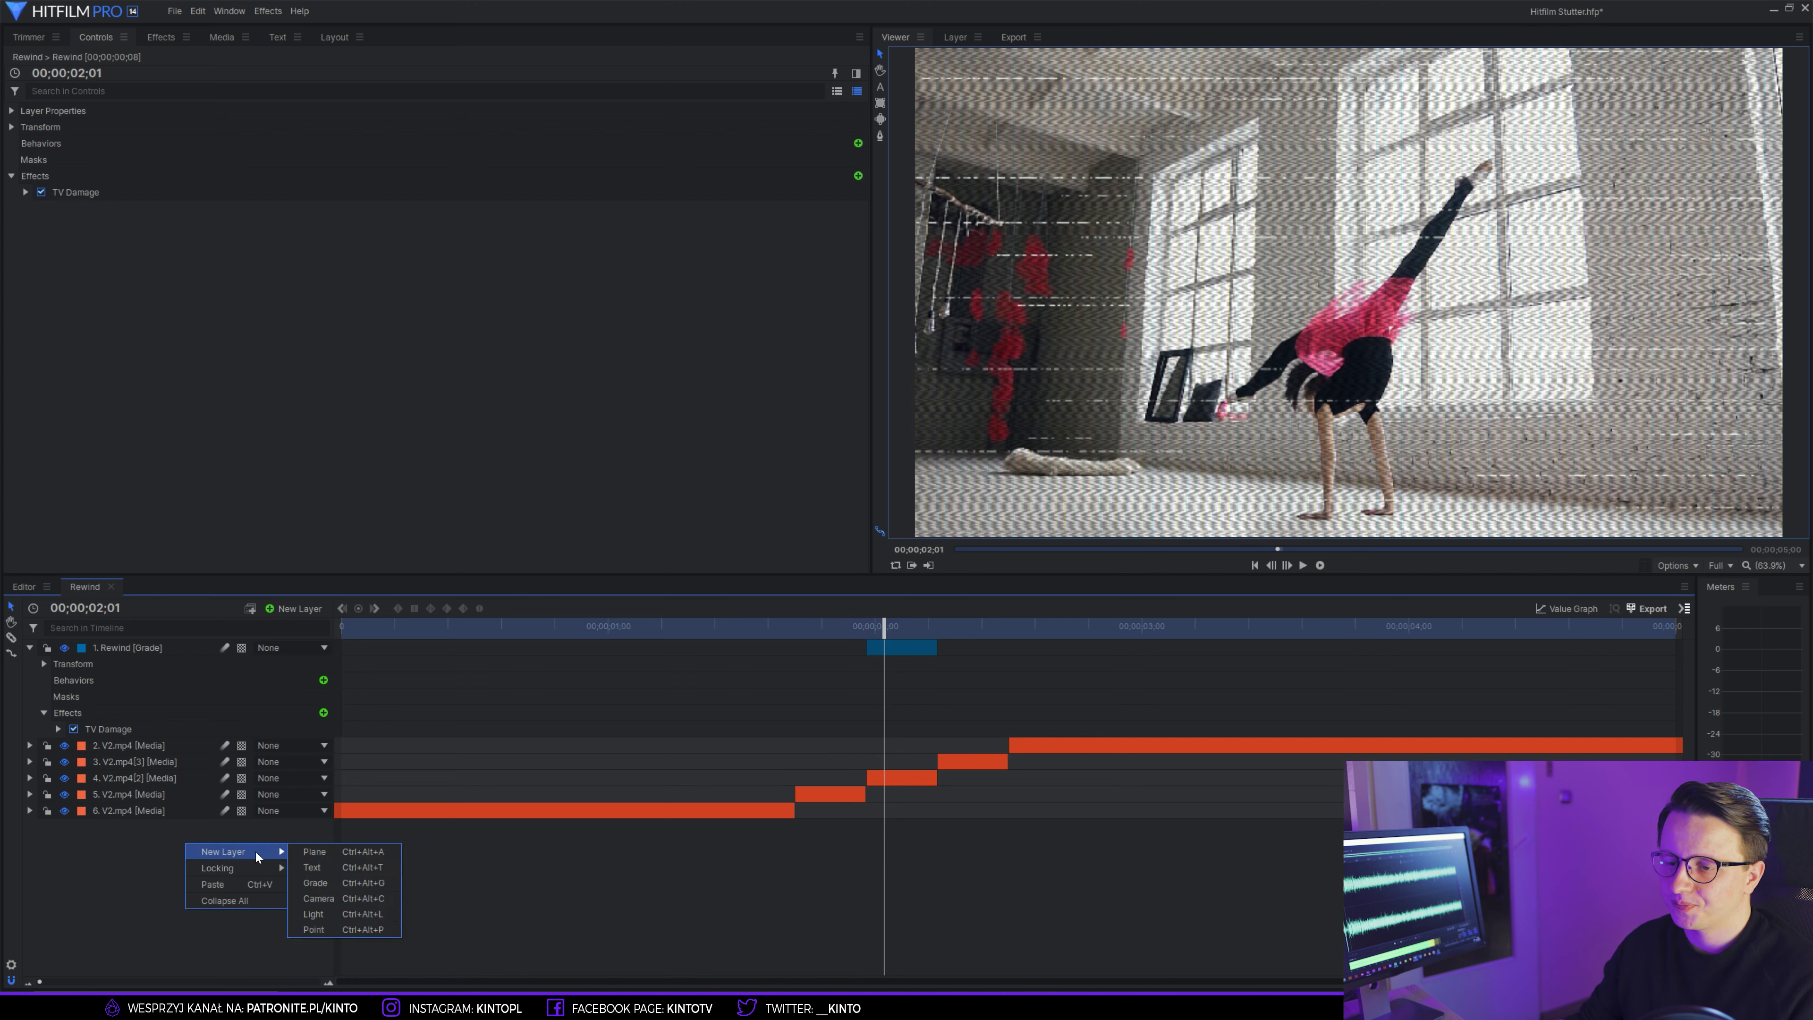
left_click(338, 854)
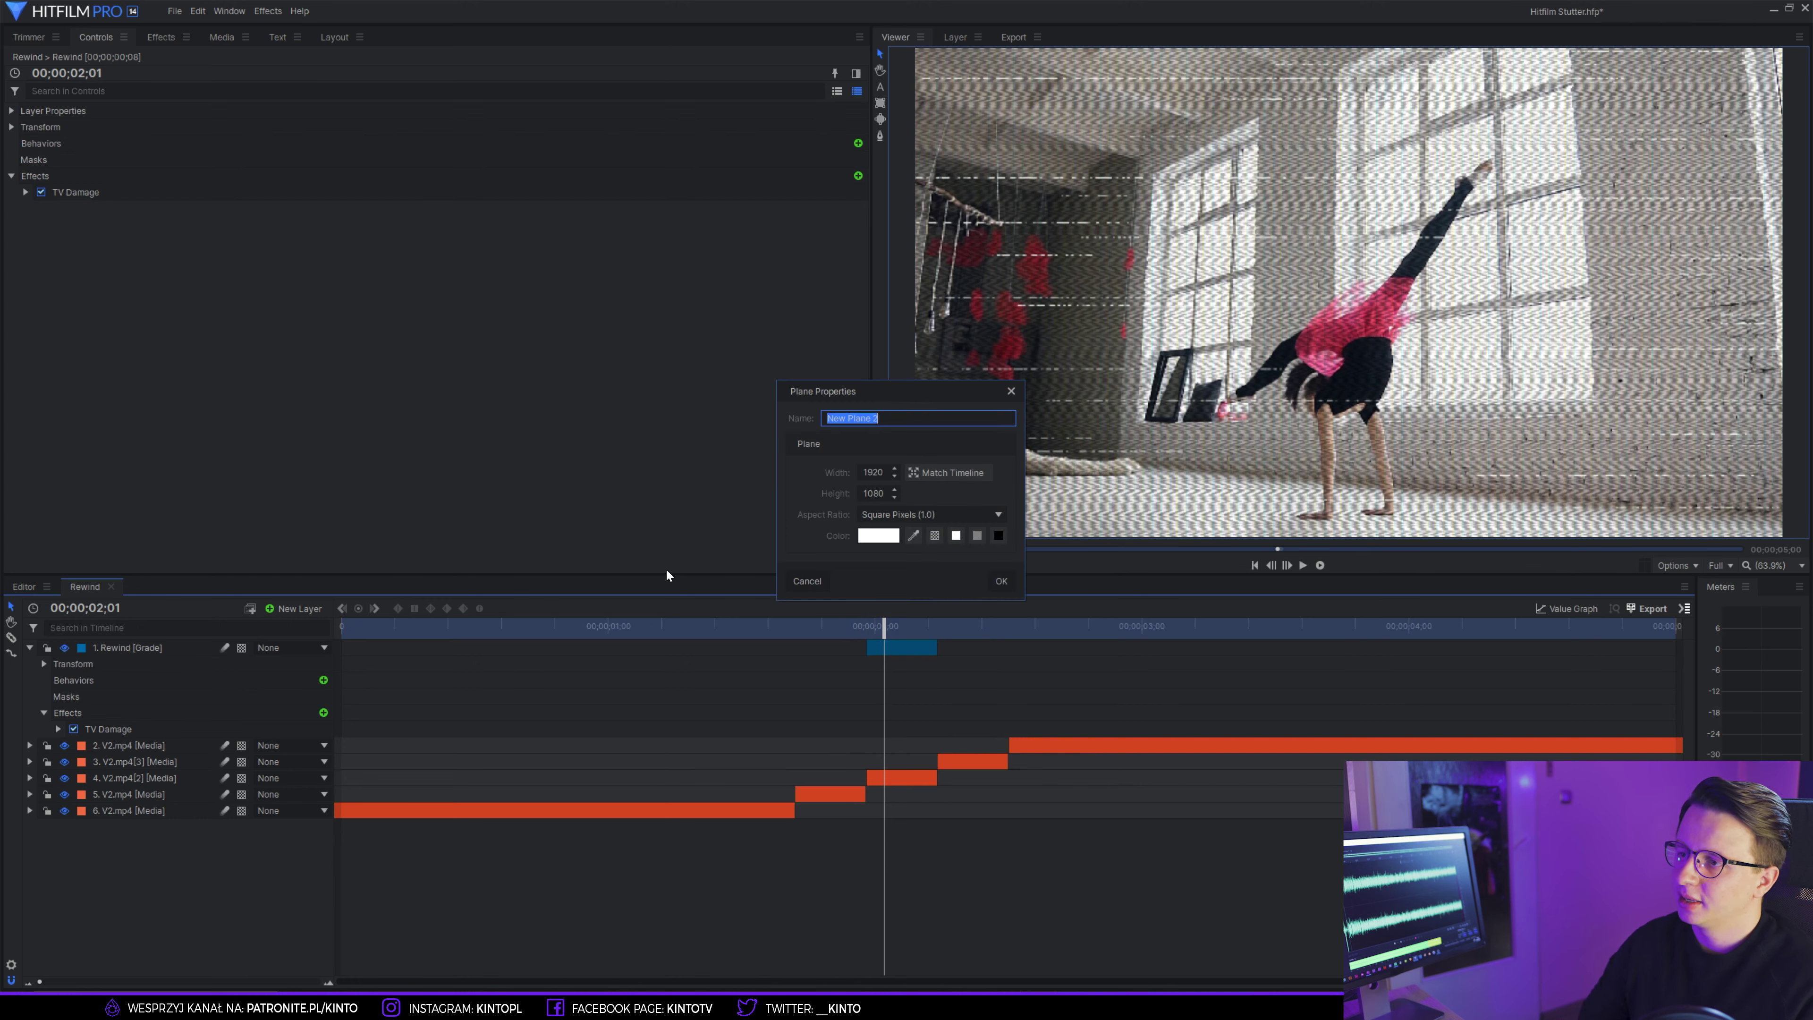
type("<")
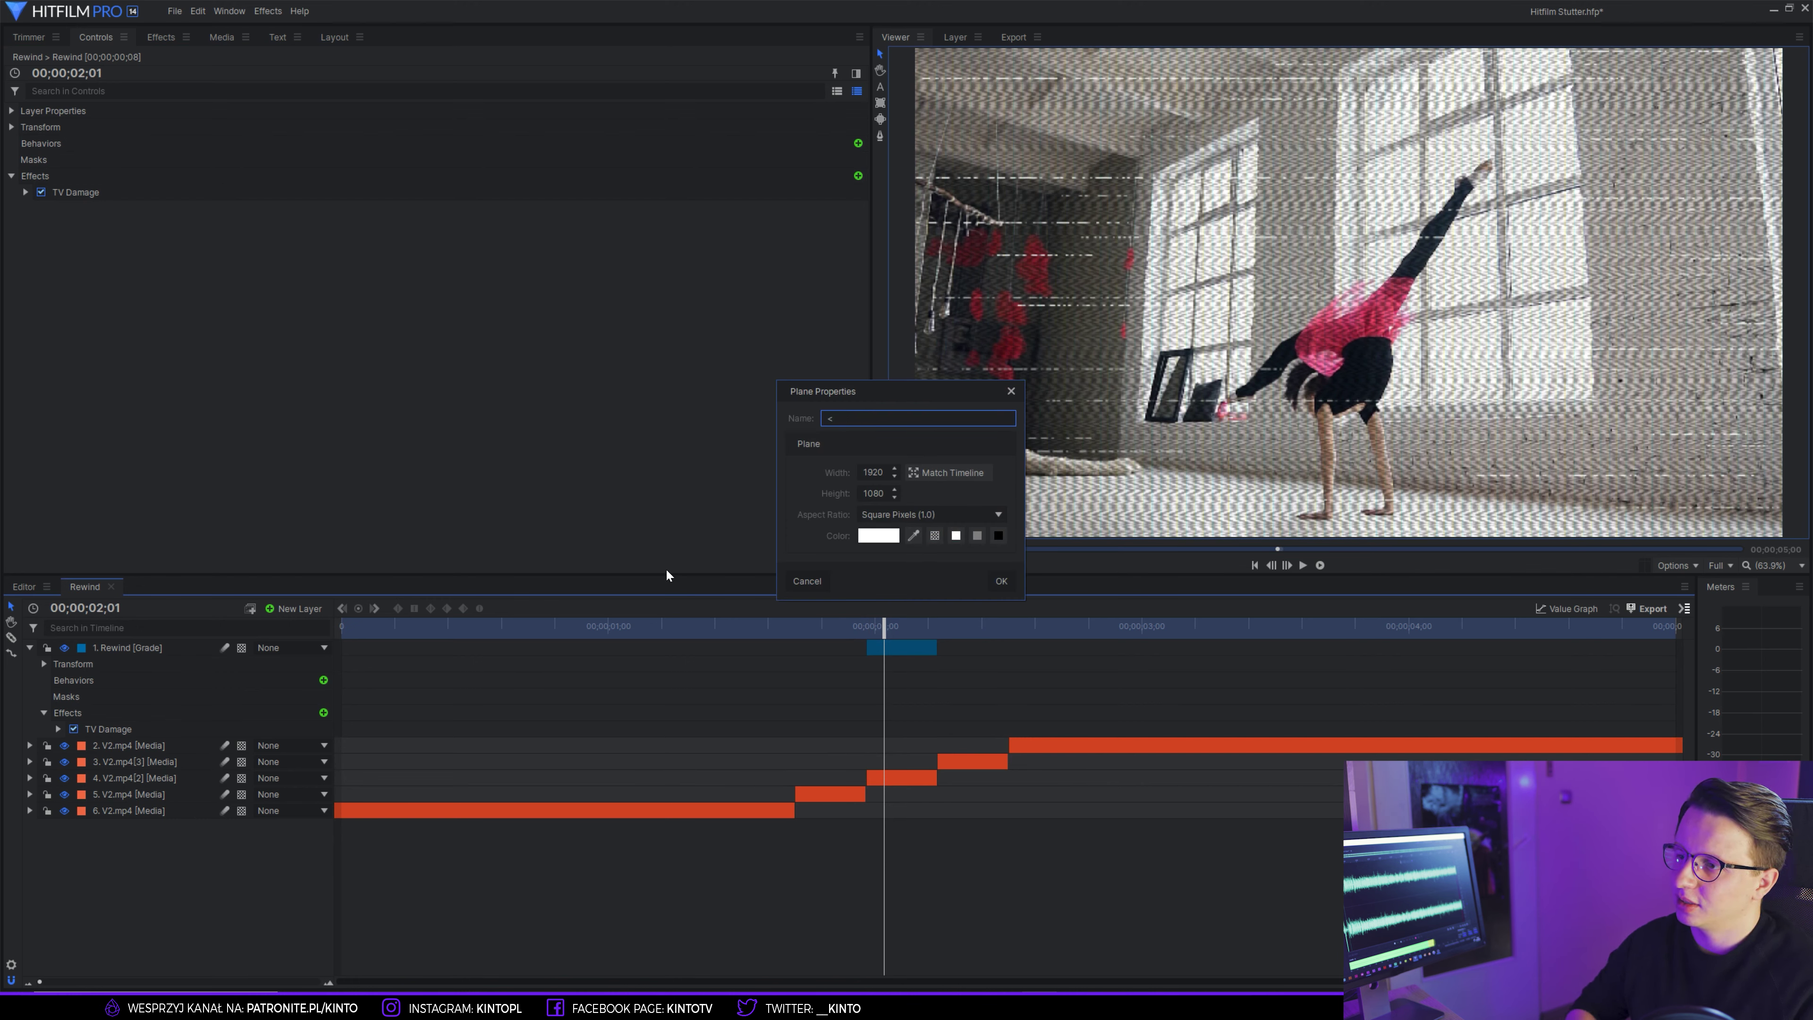
left_click(1005, 580)
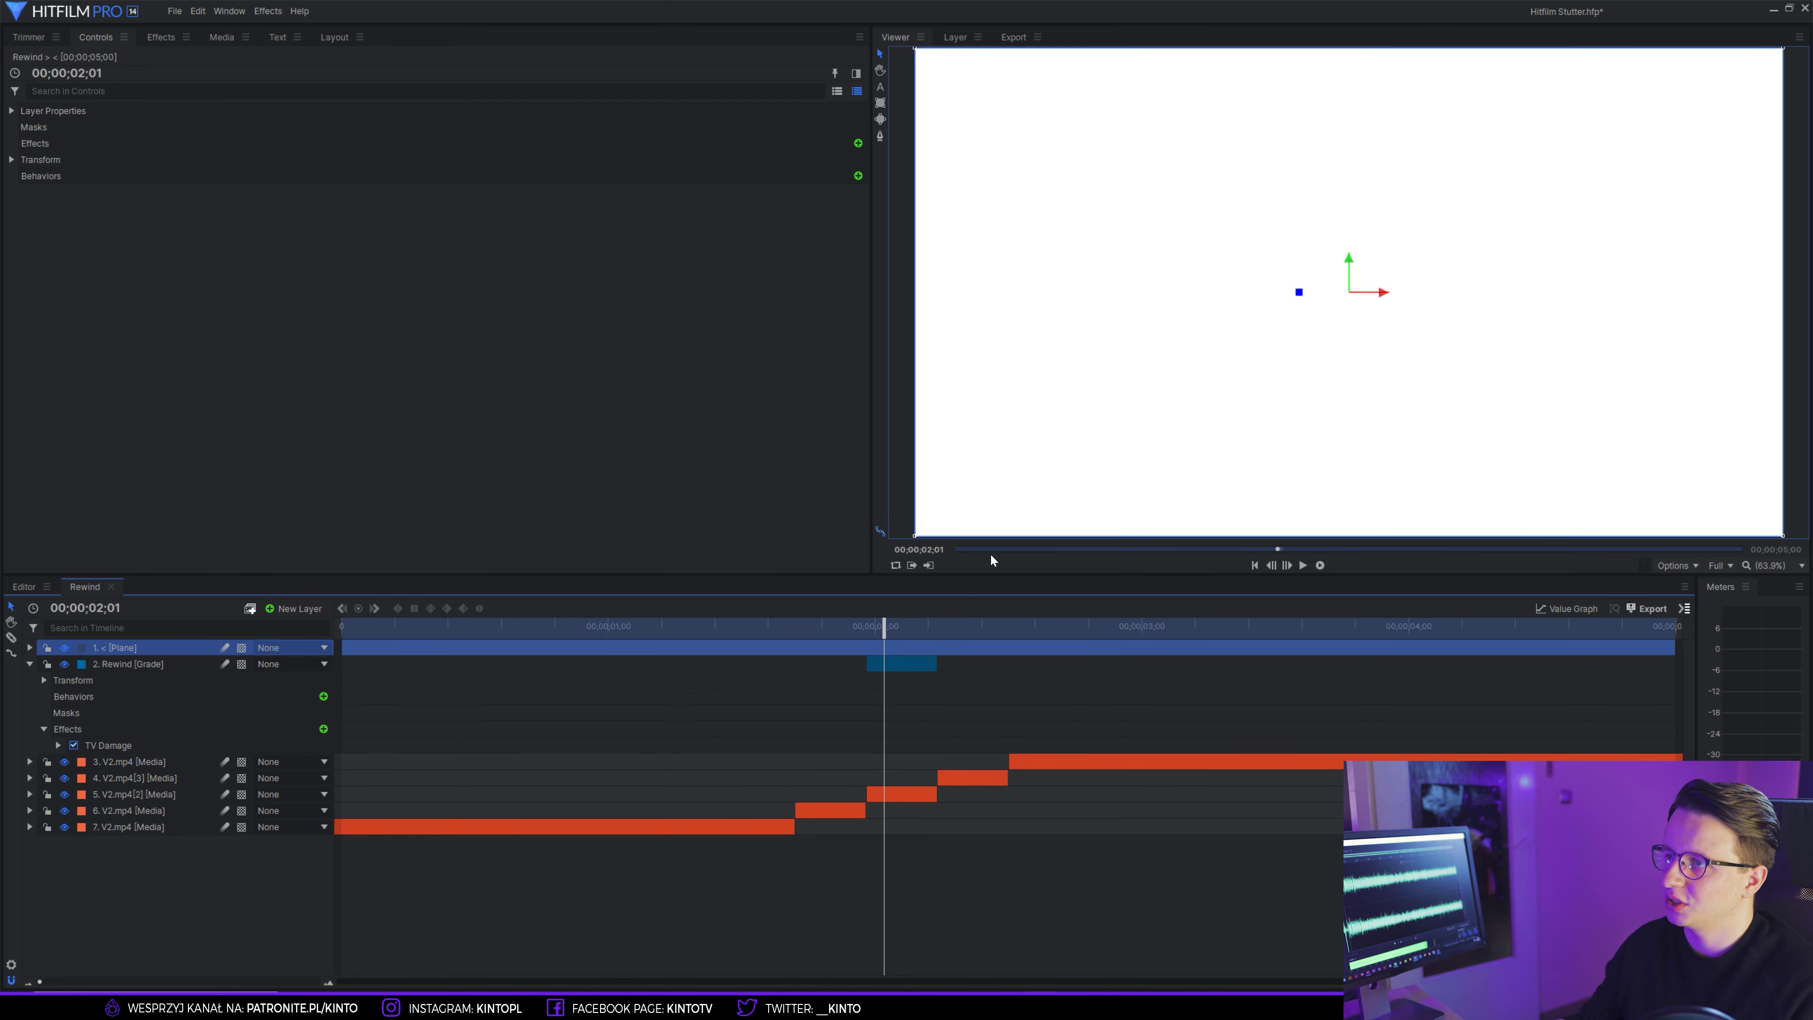
- Mask the plane with a small square, reshape it into a triangle pointing right, and move it near the frame's centre
left_click(880, 103)
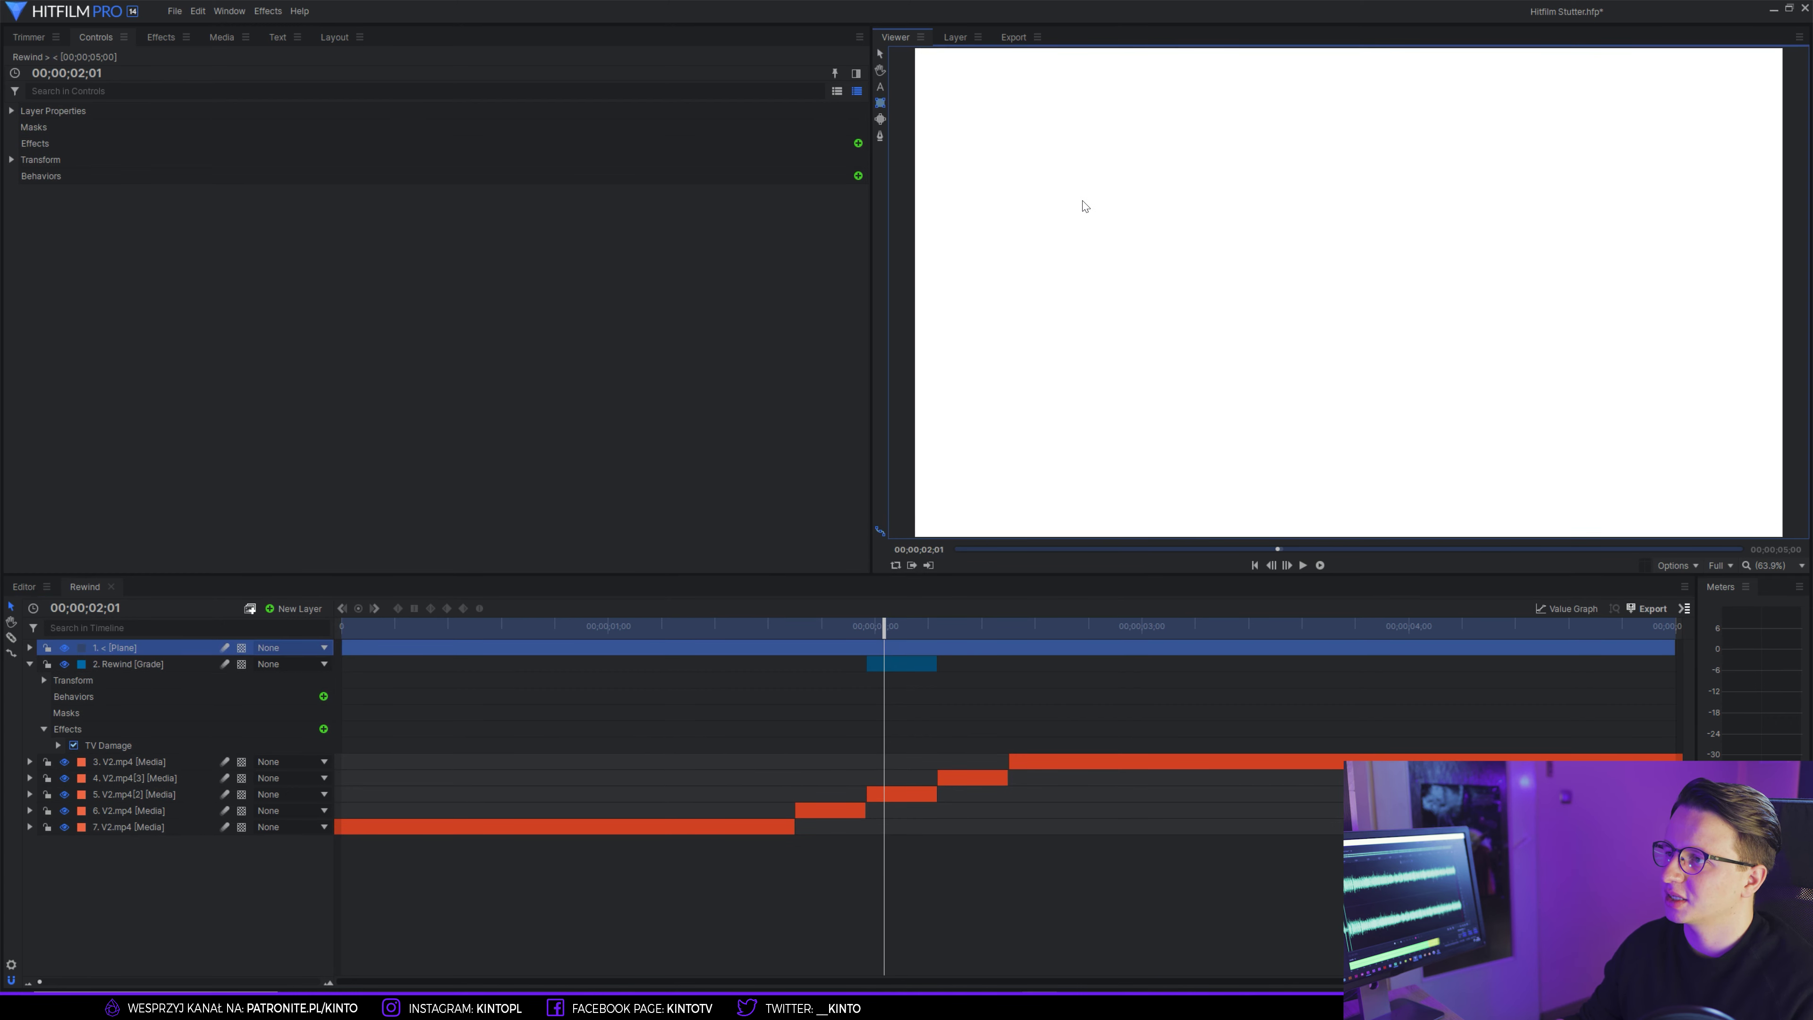
left_click_drag(1078, 203, 1122, 238)
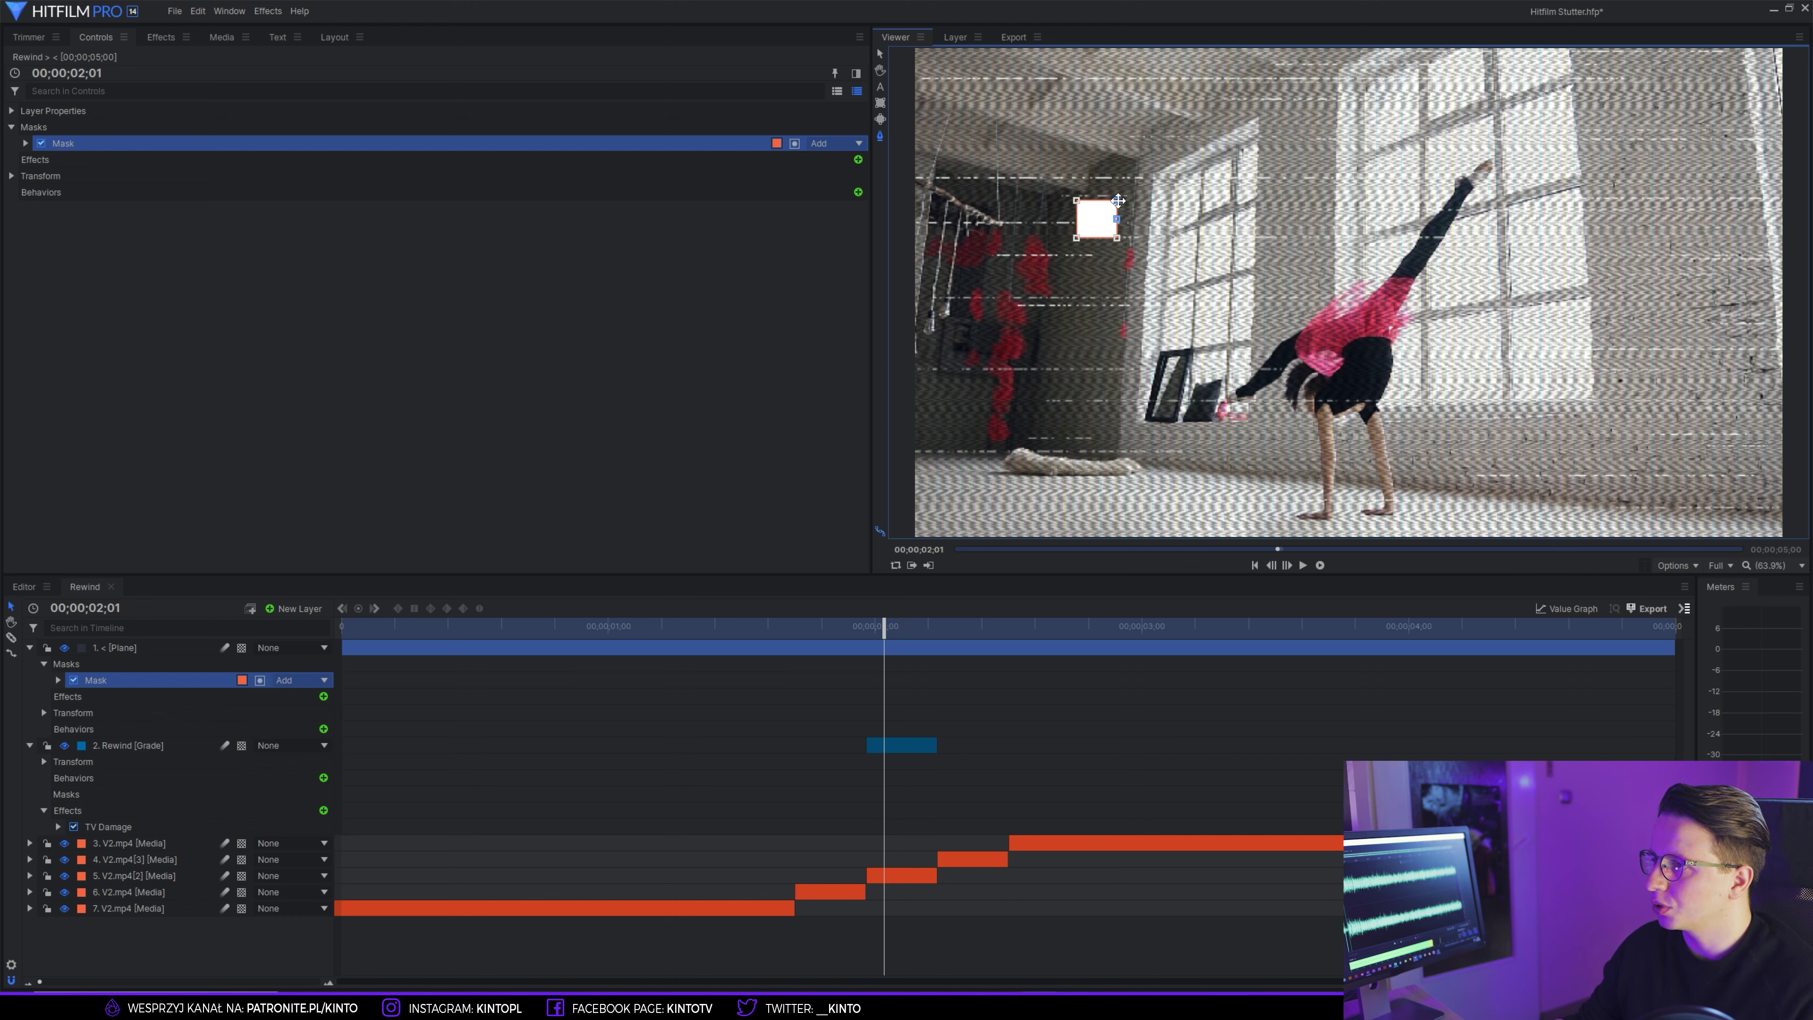
left_click_drag(1124, 222, 1116, 222)
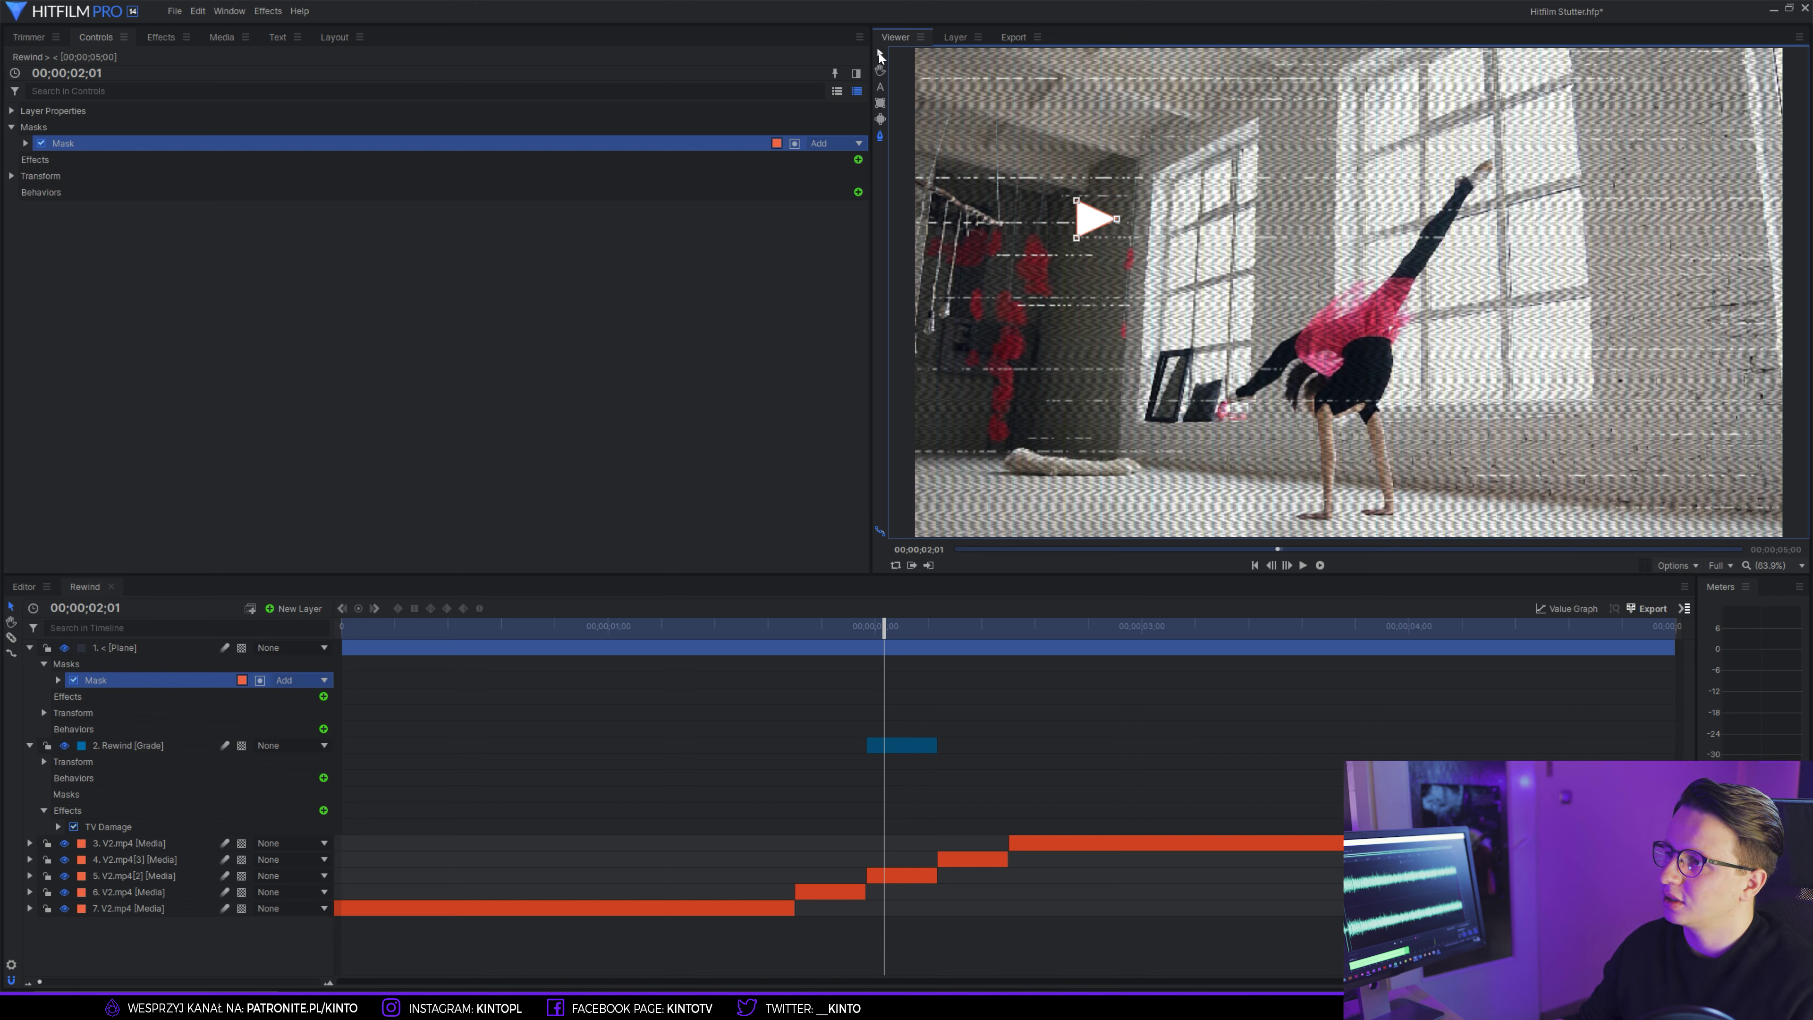
left_click_drag(1099, 219, 1338, 280)
mouse_move(1587, 355)
left_mouse_down()
mouse_move(1522, 343)
mouse_move(1563, 336)
left_mouse_up()
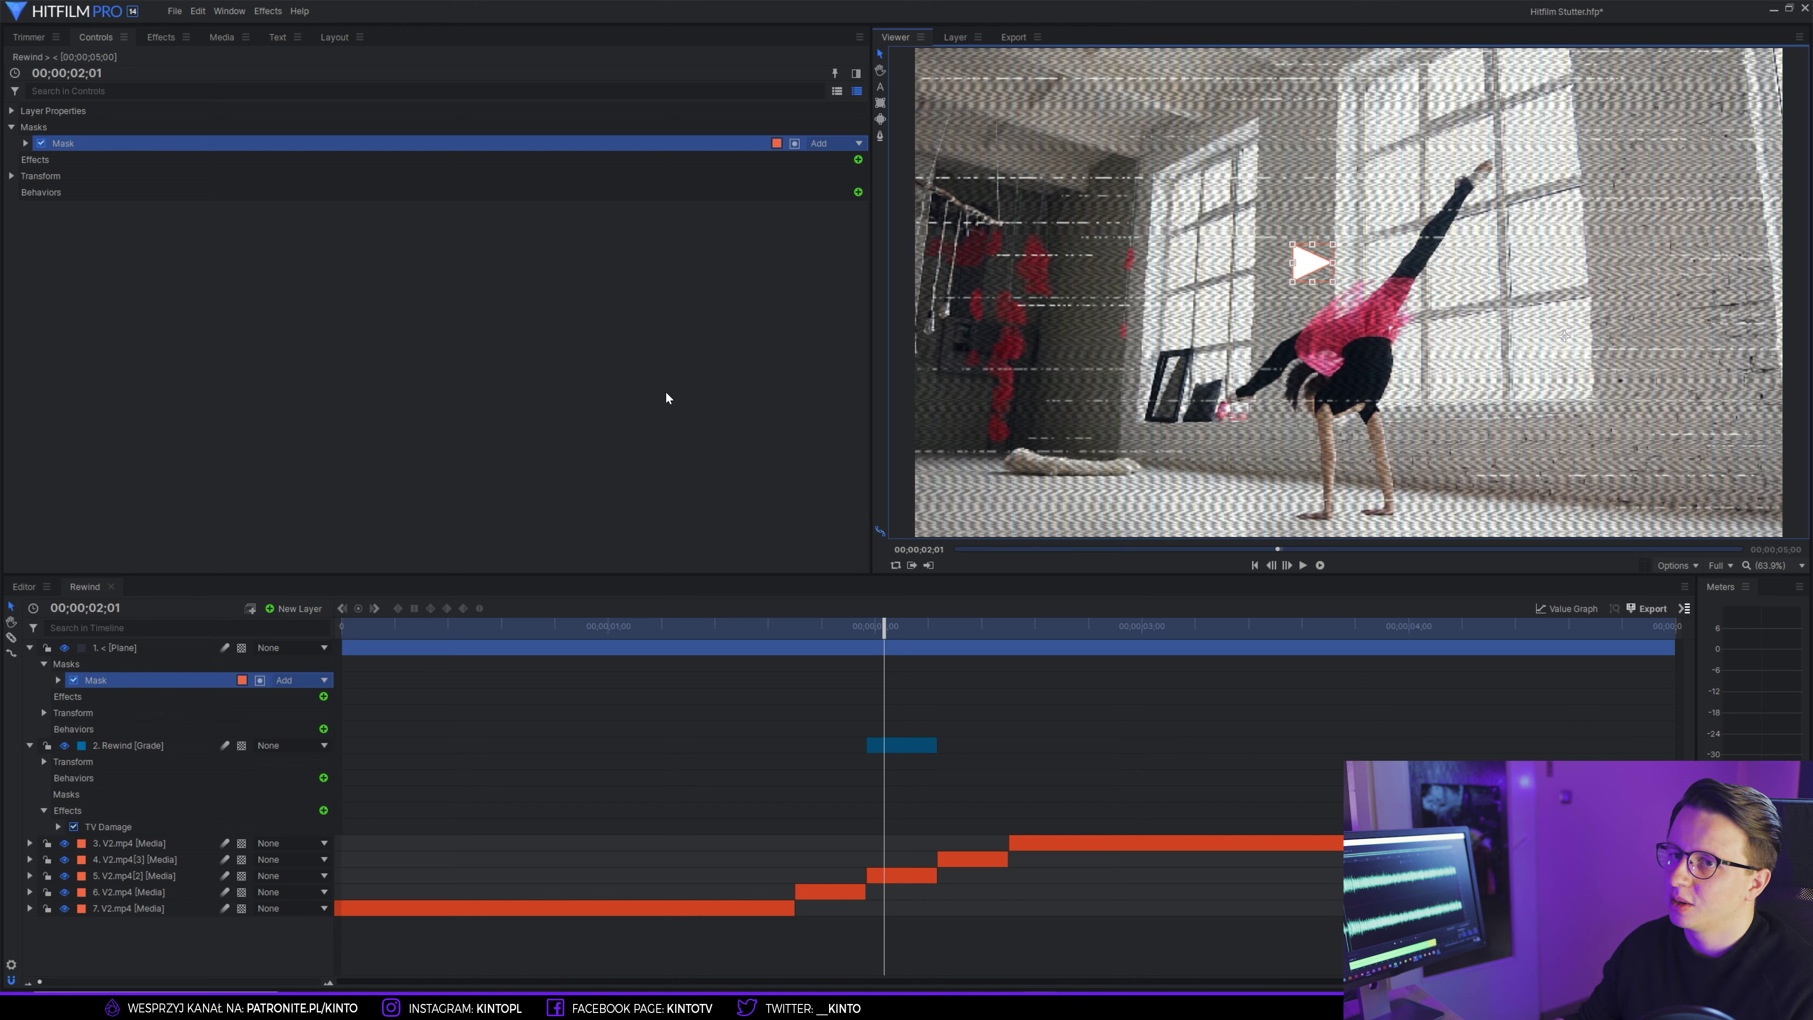
- Set the plane's anchor point to about -97, 62 to centre it on the triangle, and set its rotation to 180°
left_click(11, 176)
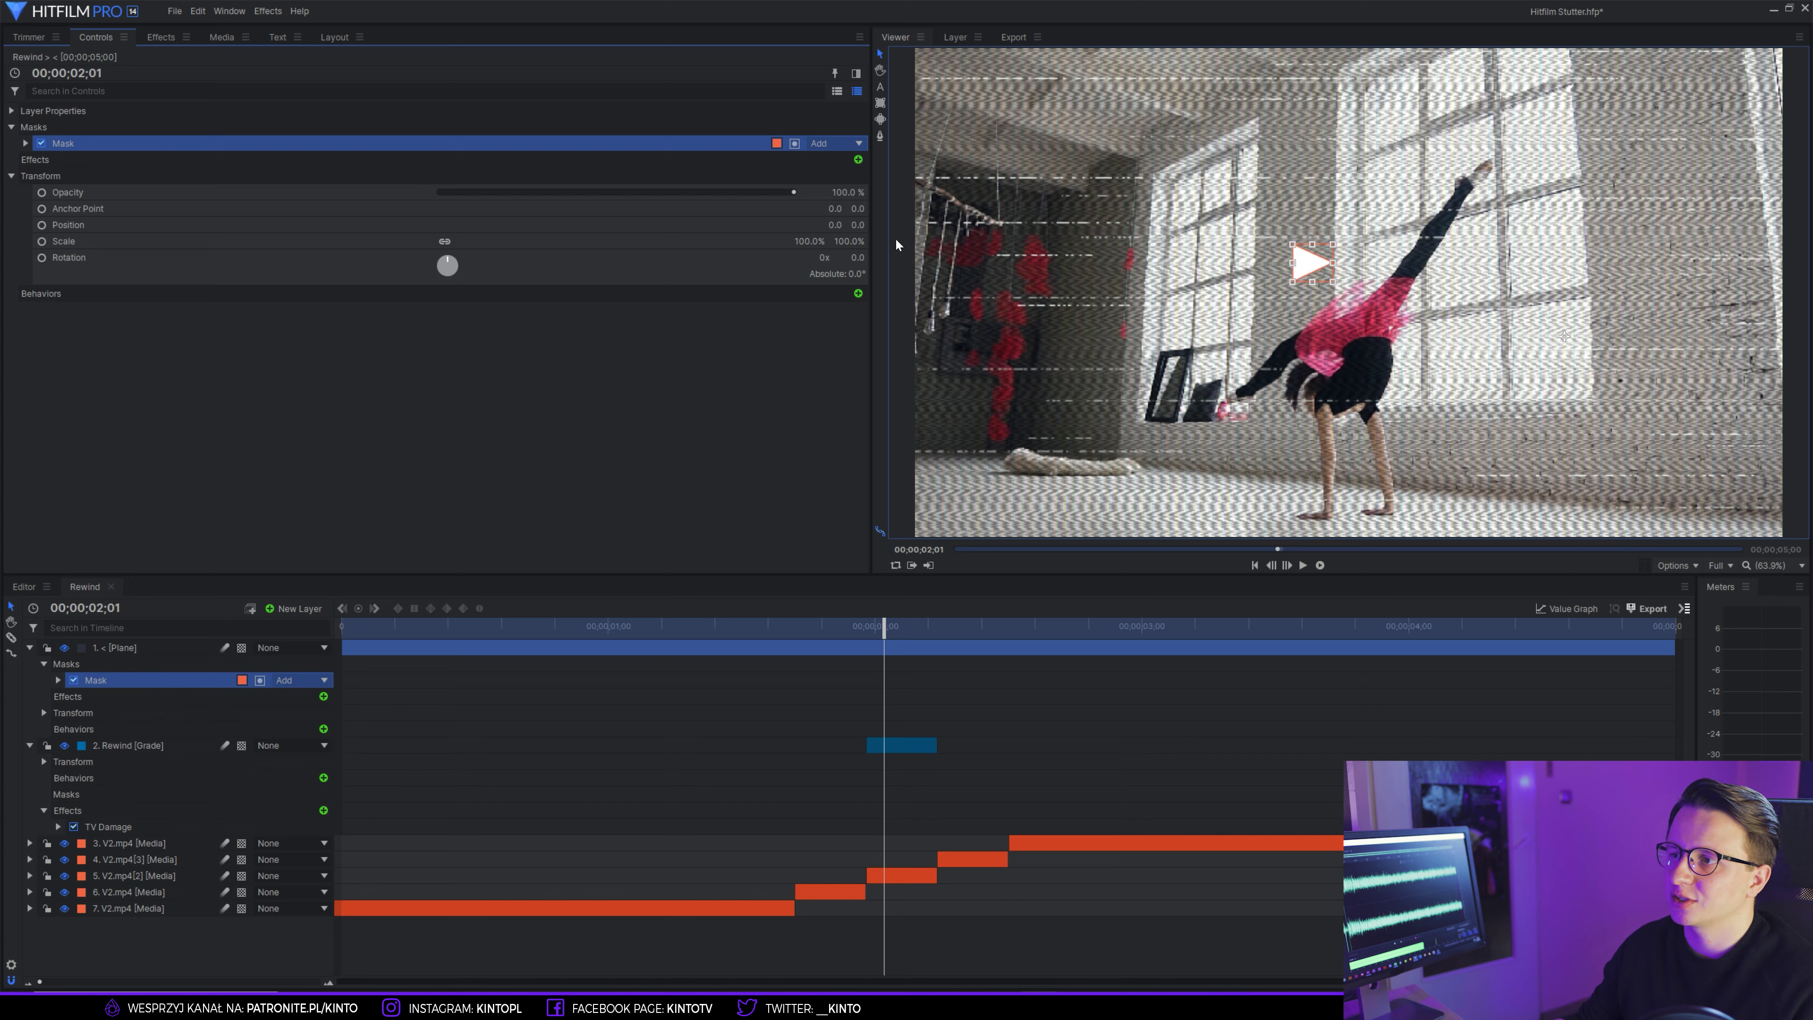
left_click_drag(834, 209, 889, 208)
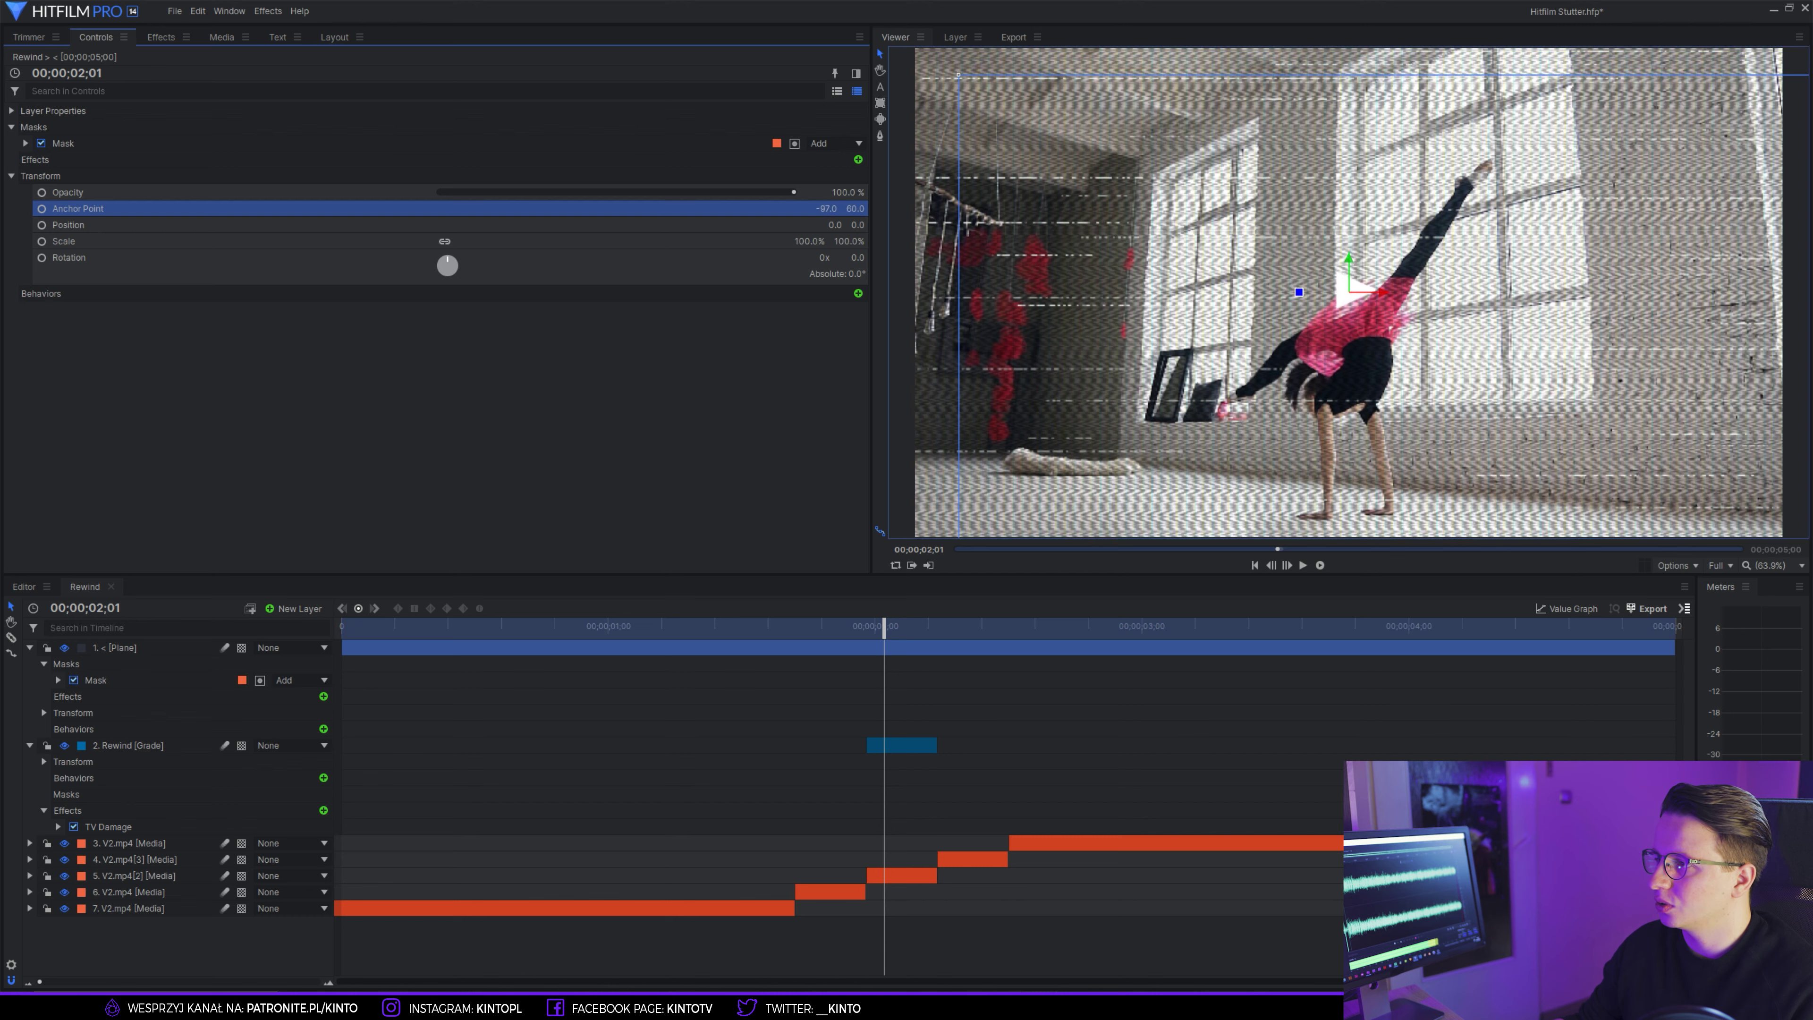
left_click(1356, 303)
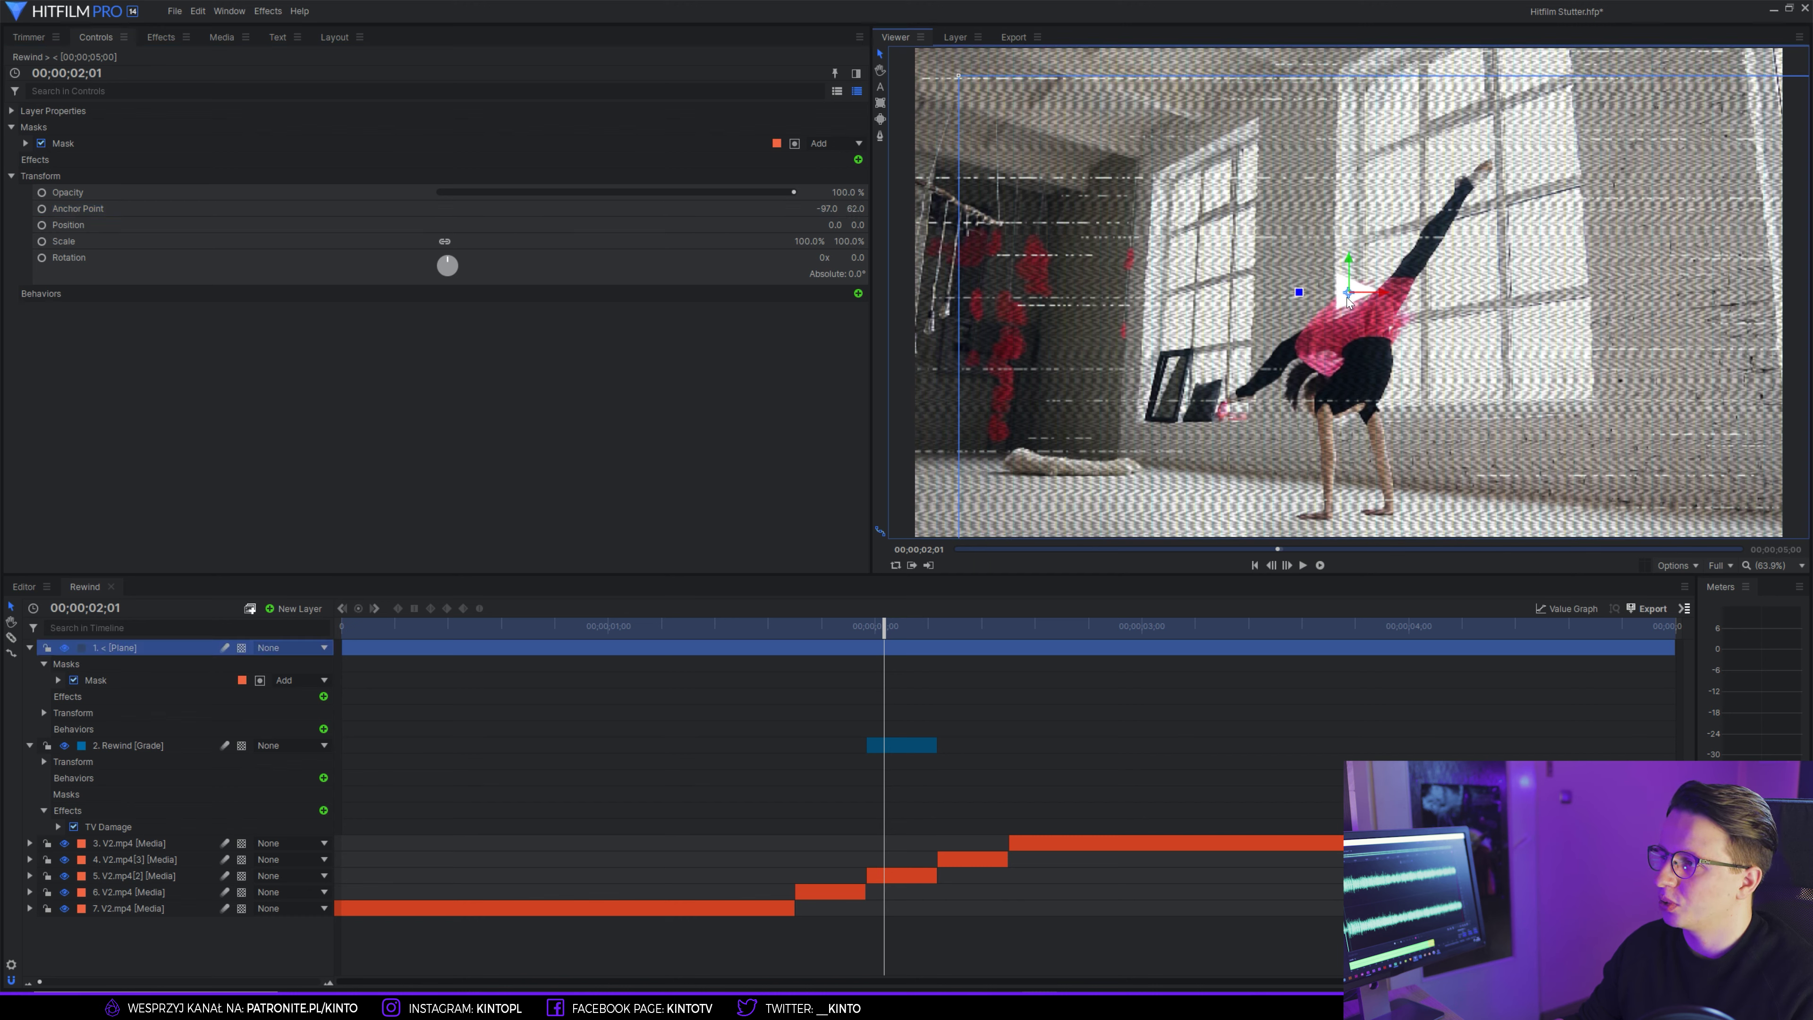
left_click(857, 257)
type("180")
key("Return")
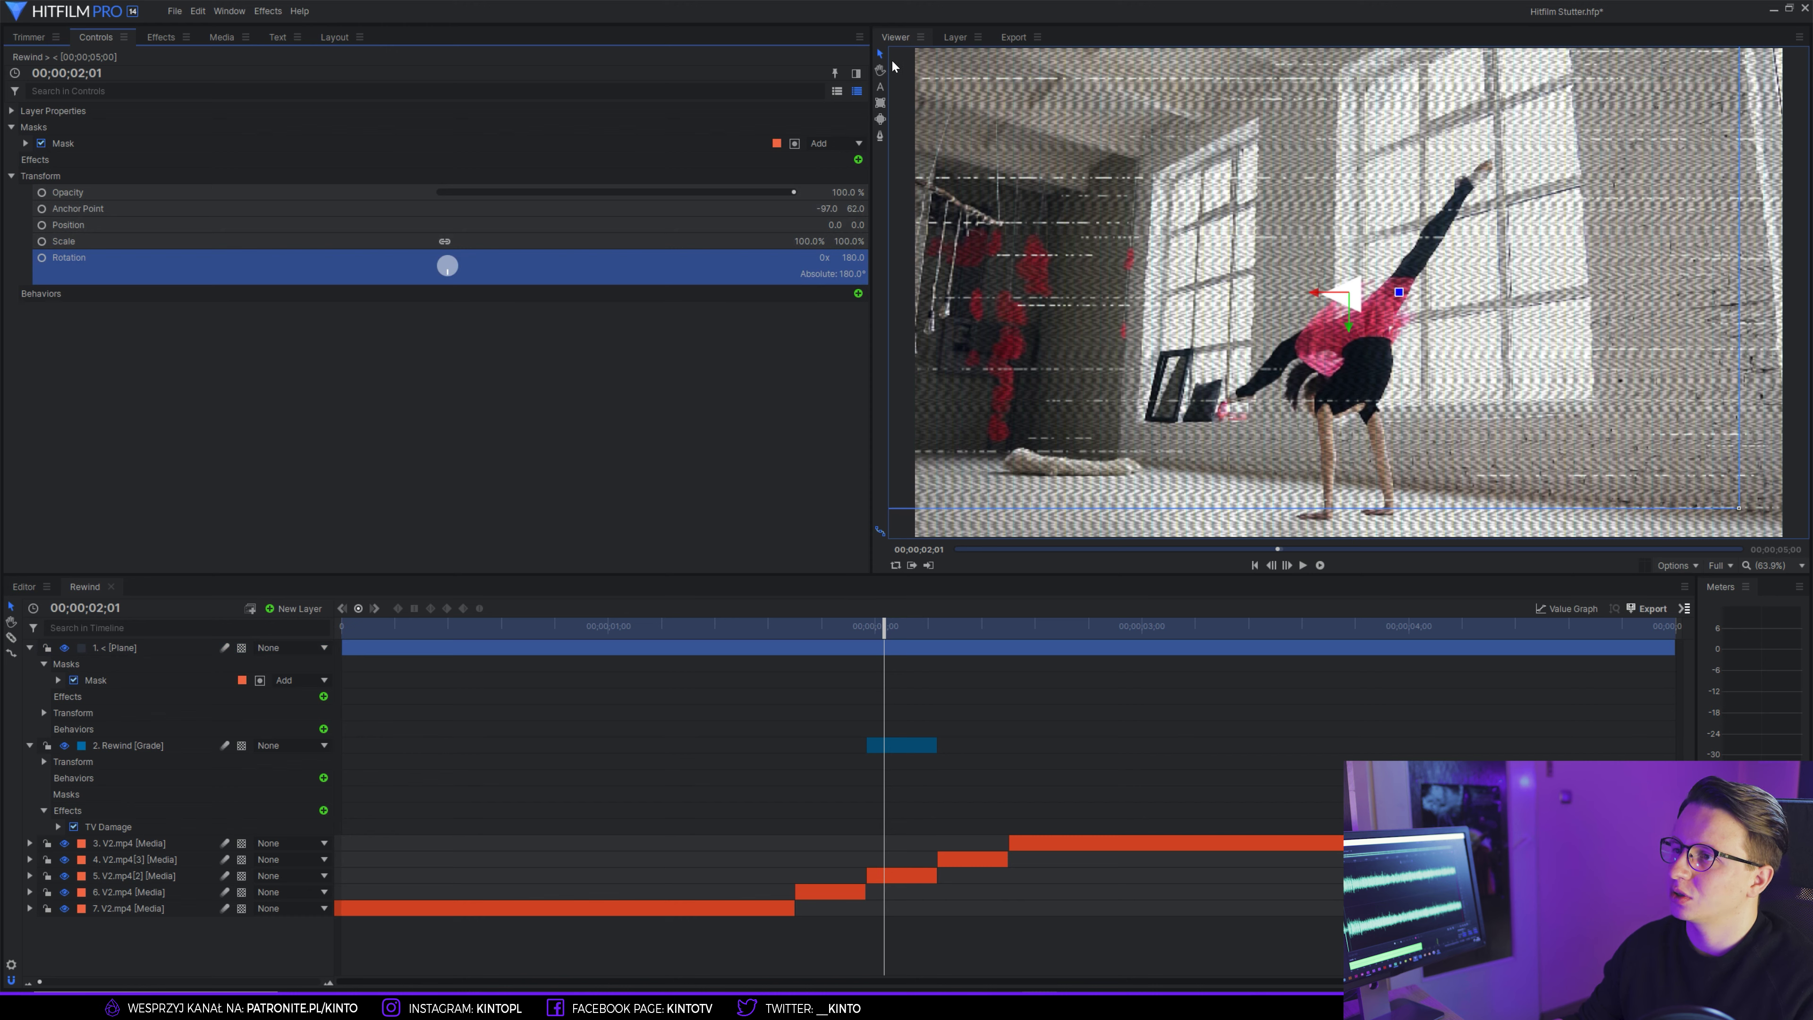
- Move the triangle to the frame's upper-left corner at about -850, 454 and apply the Drop Shadow effect to its plane
left_click_drag(1352, 330, 931, 85)
left_click(161, 37)
left_click(214, 62)
type("drop")
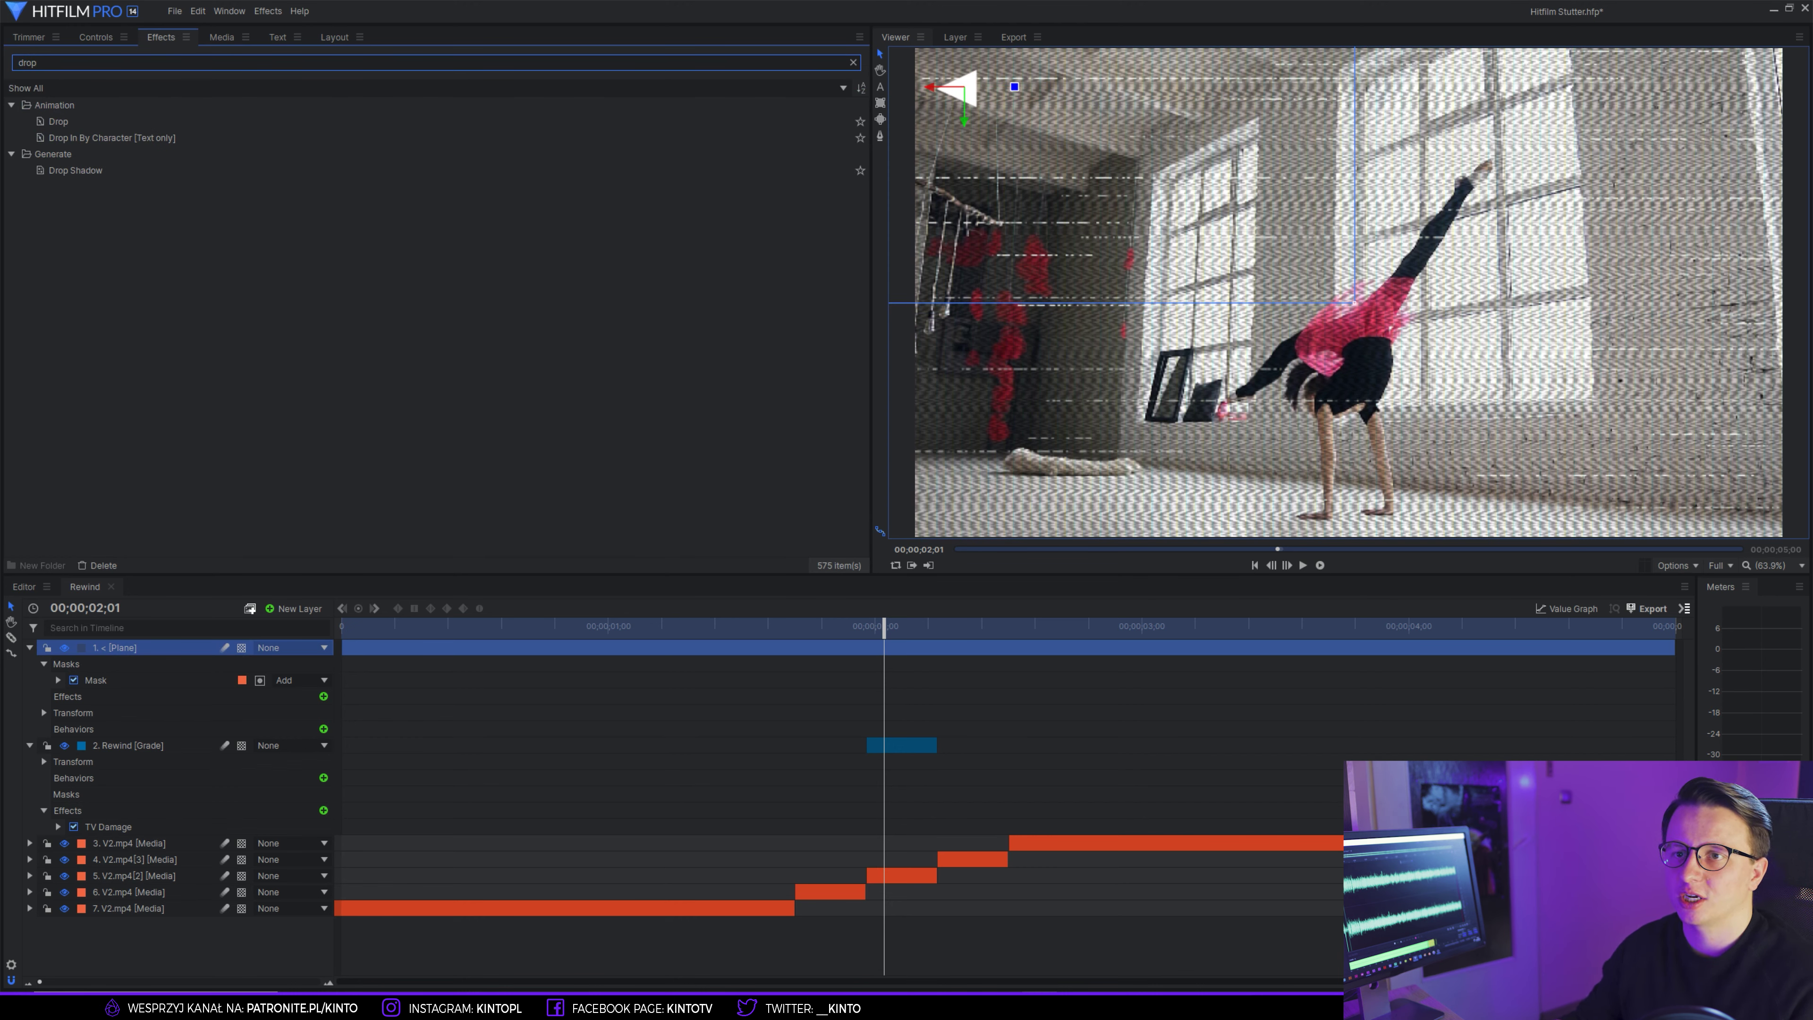
left_click_drag(107, 171, 786, 597)
left_click_drag(894, 653, 894, 649)
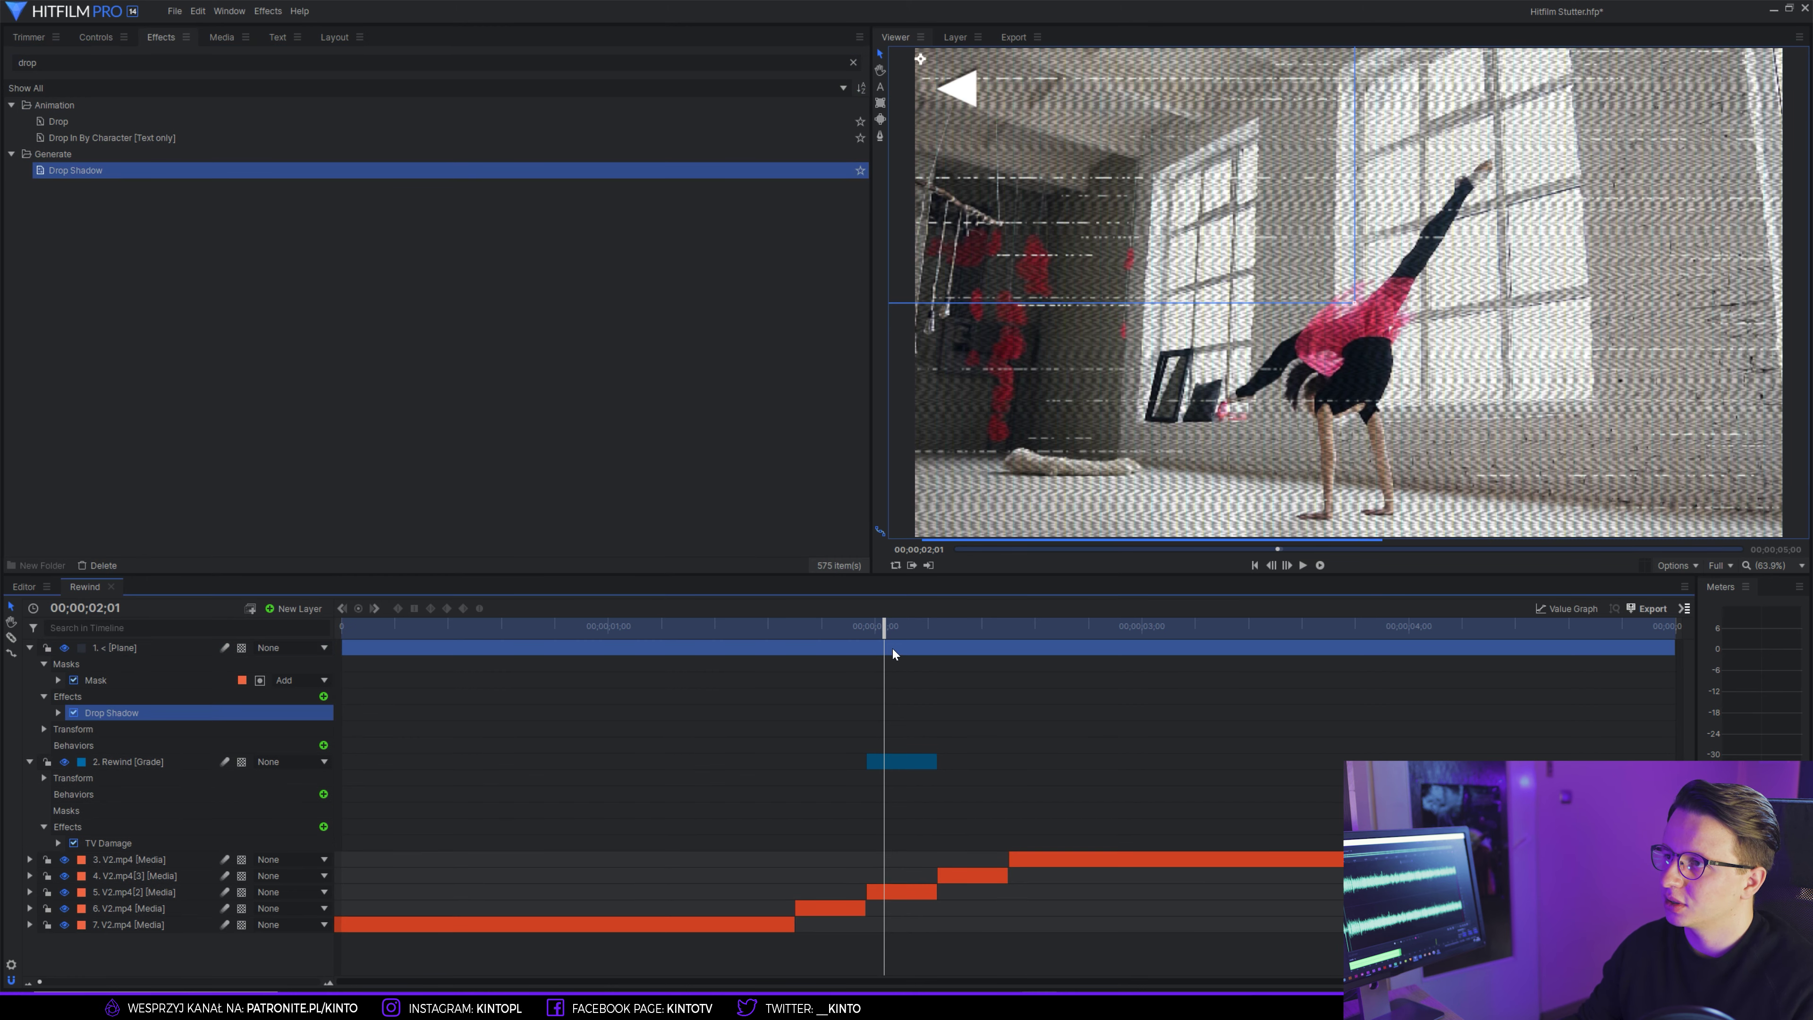
- Set the triangle's Drop Shadow to an Angle of 93°, Distance of 13 px, Scale of 1.10 and Opacity of 0.54
left_click(100, 38)
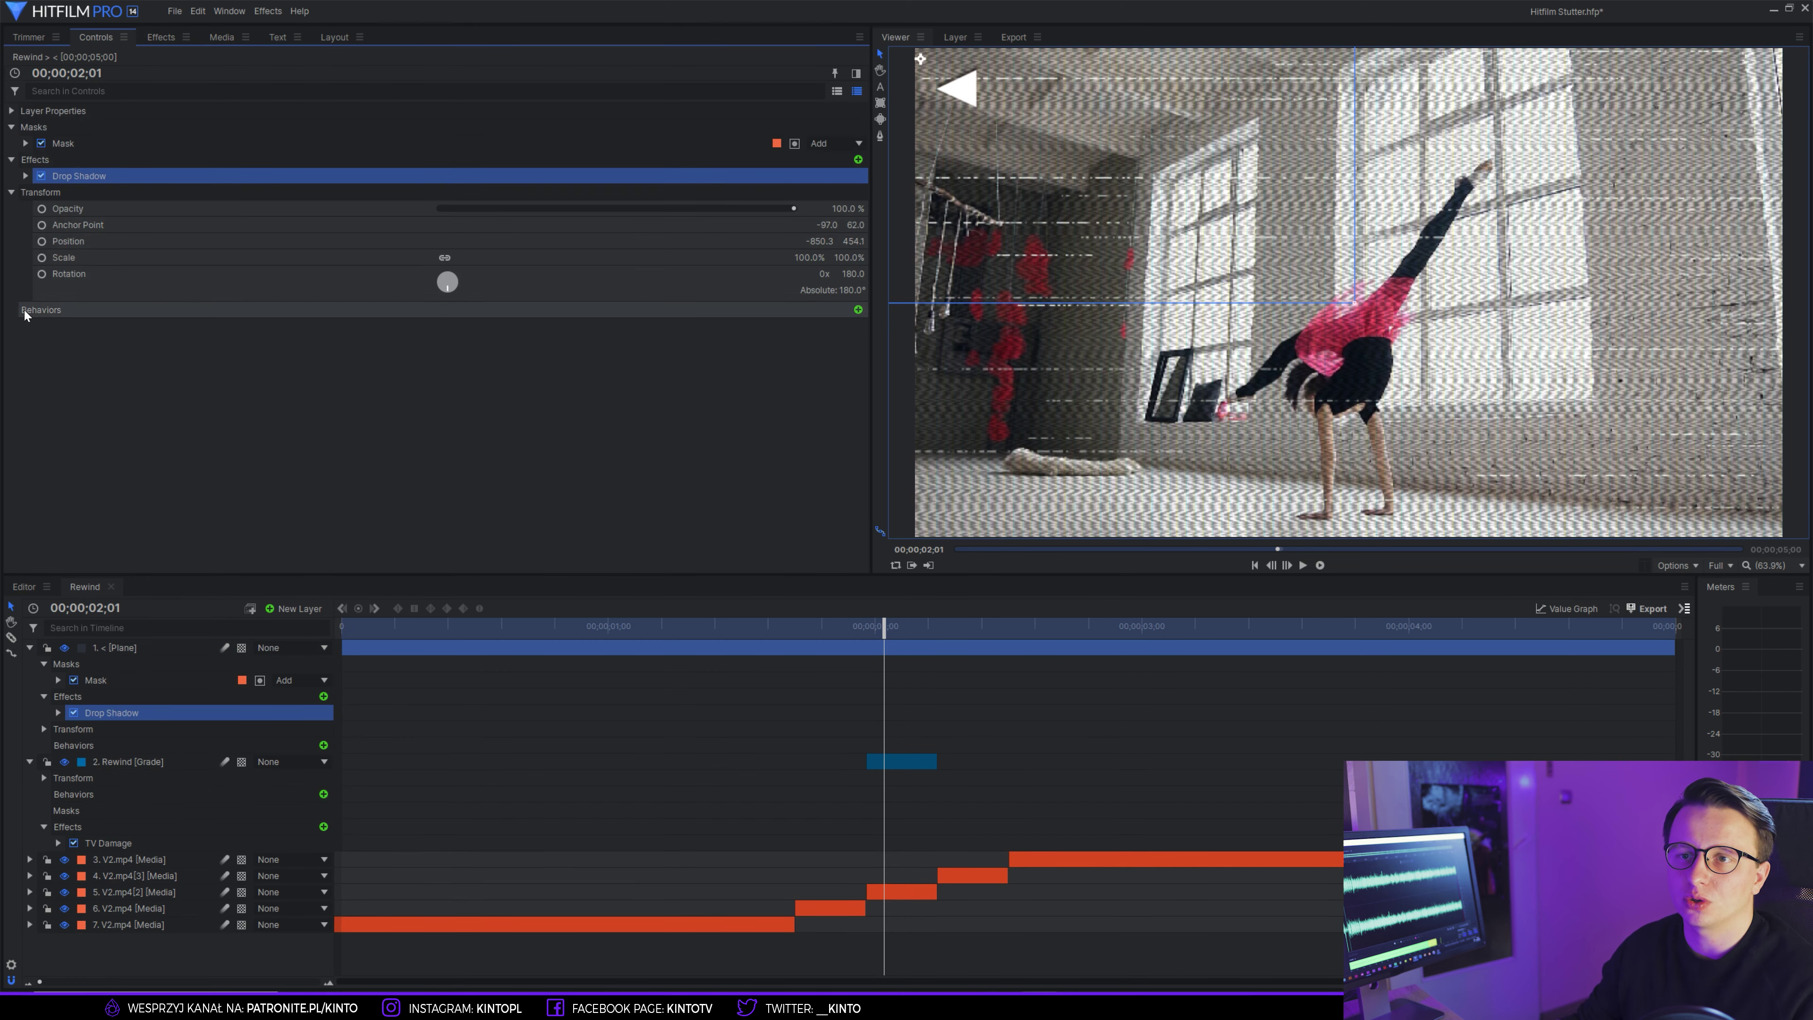
left_click(25, 175)
mouse_move(449, 219)
left_mouse_down()
mouse_move(501, 194)
mouse_move(481, 219)
left_mouse_up()
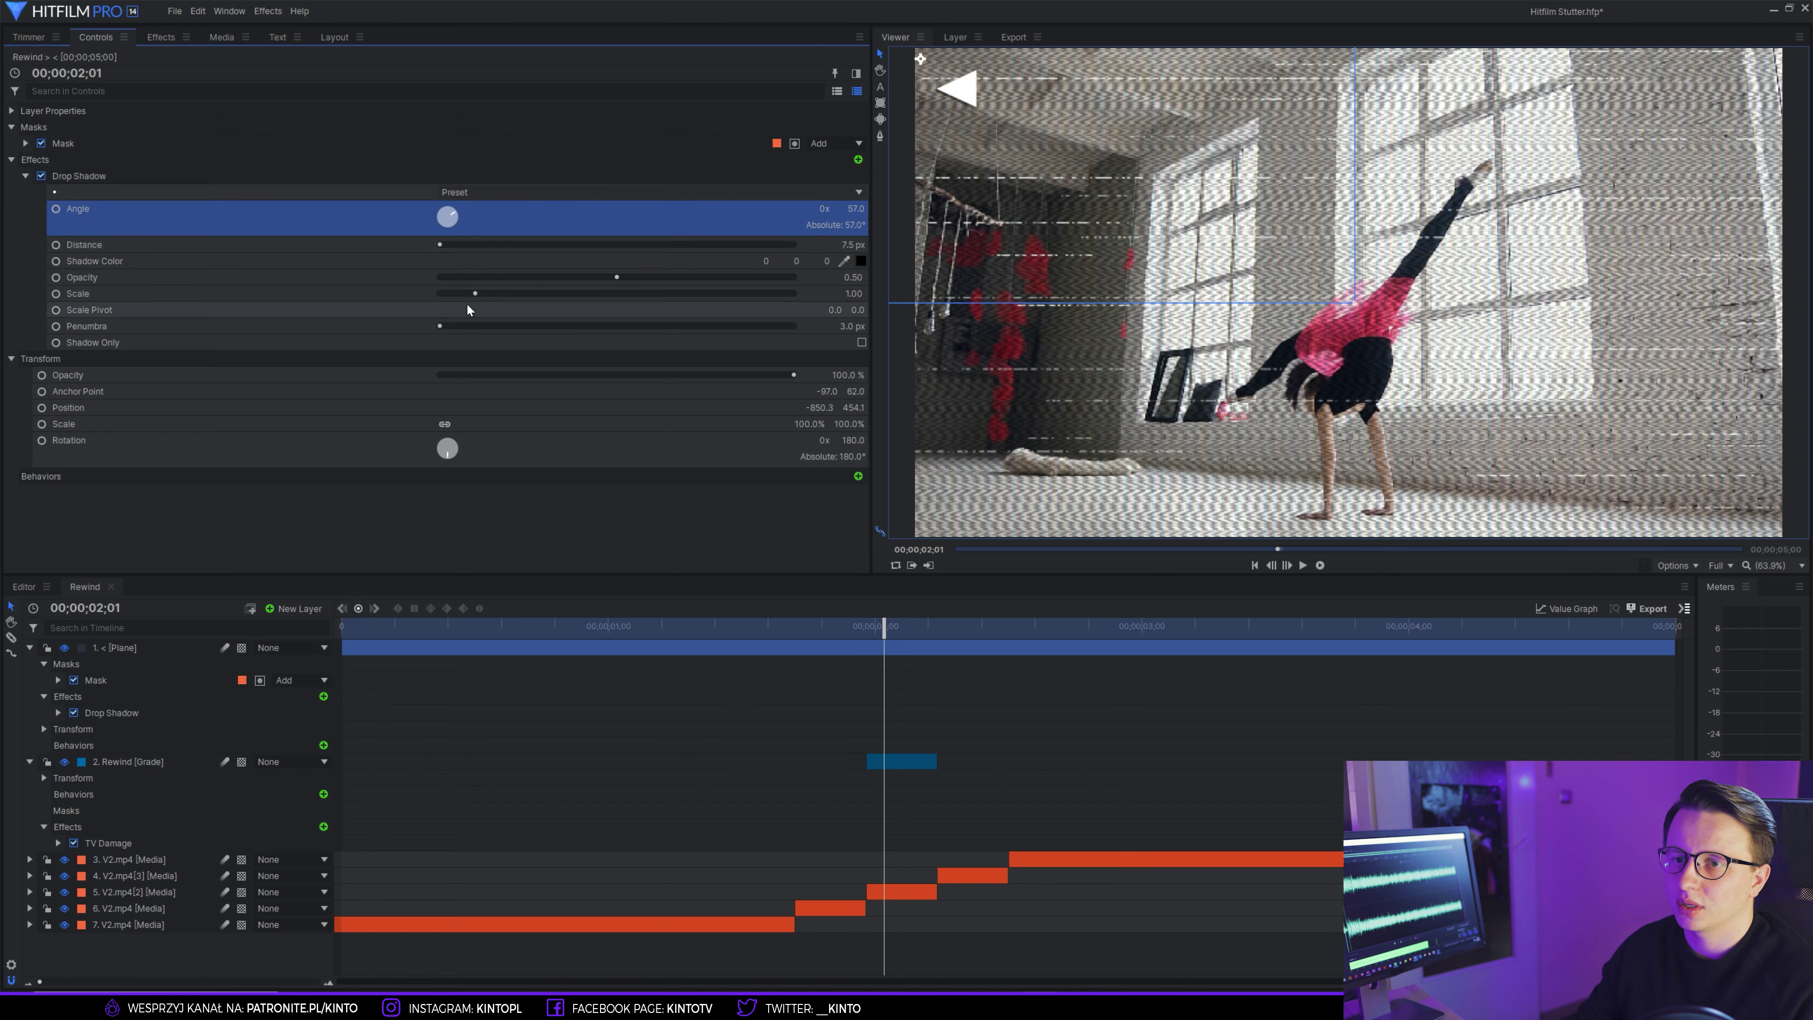
left_click_drag(448, 247, 442, 248)
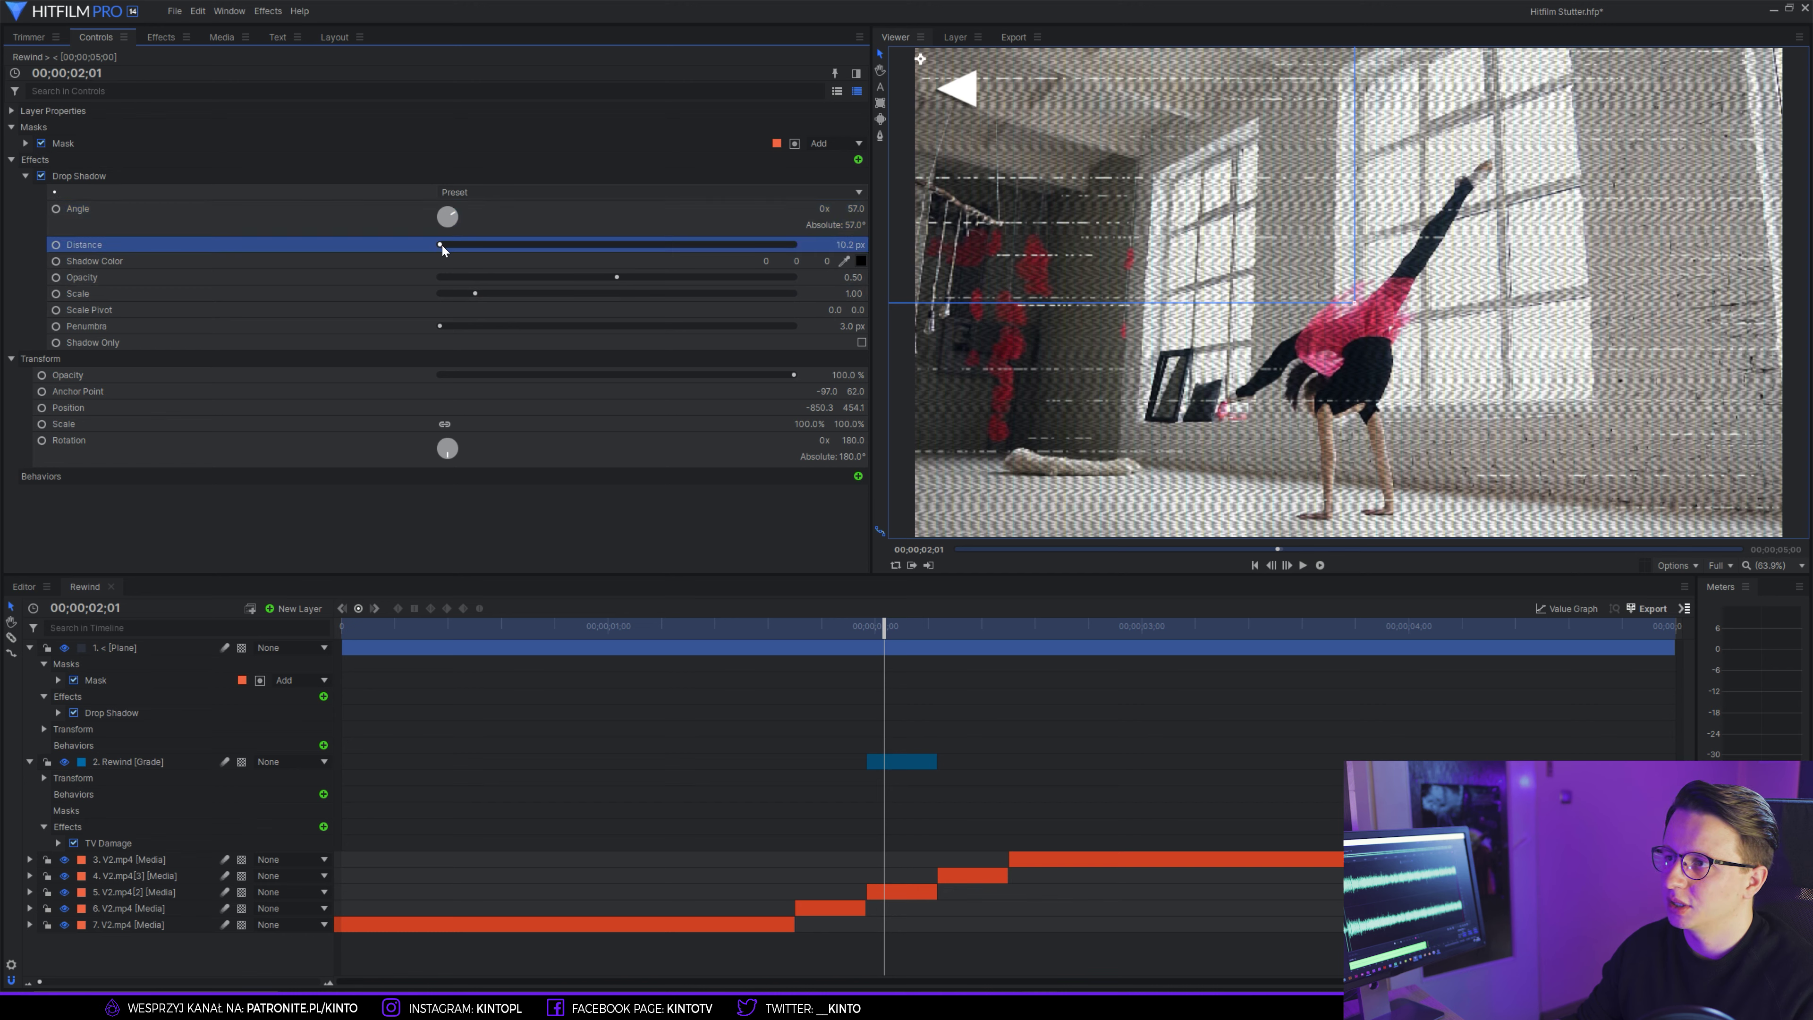
left_click_drag(849, 245, 861, 244)
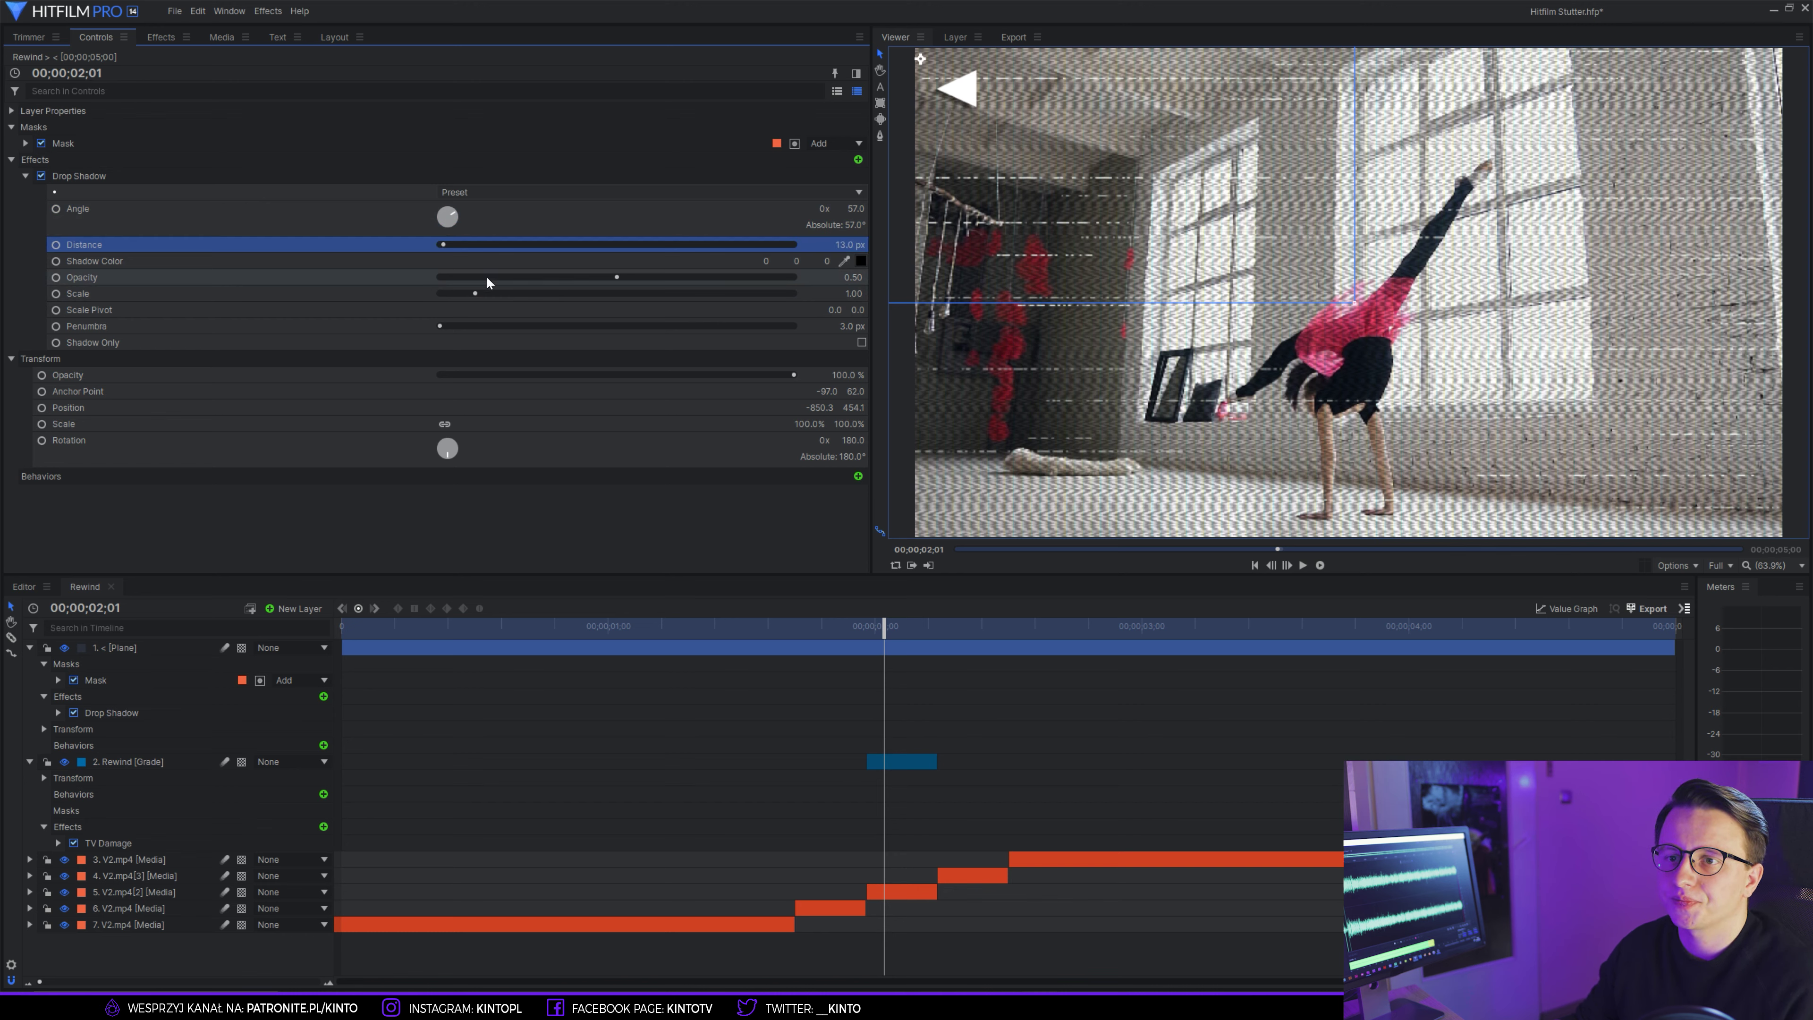
left_click(488, 294)
left_click_drag(820, 295, 862, 293)
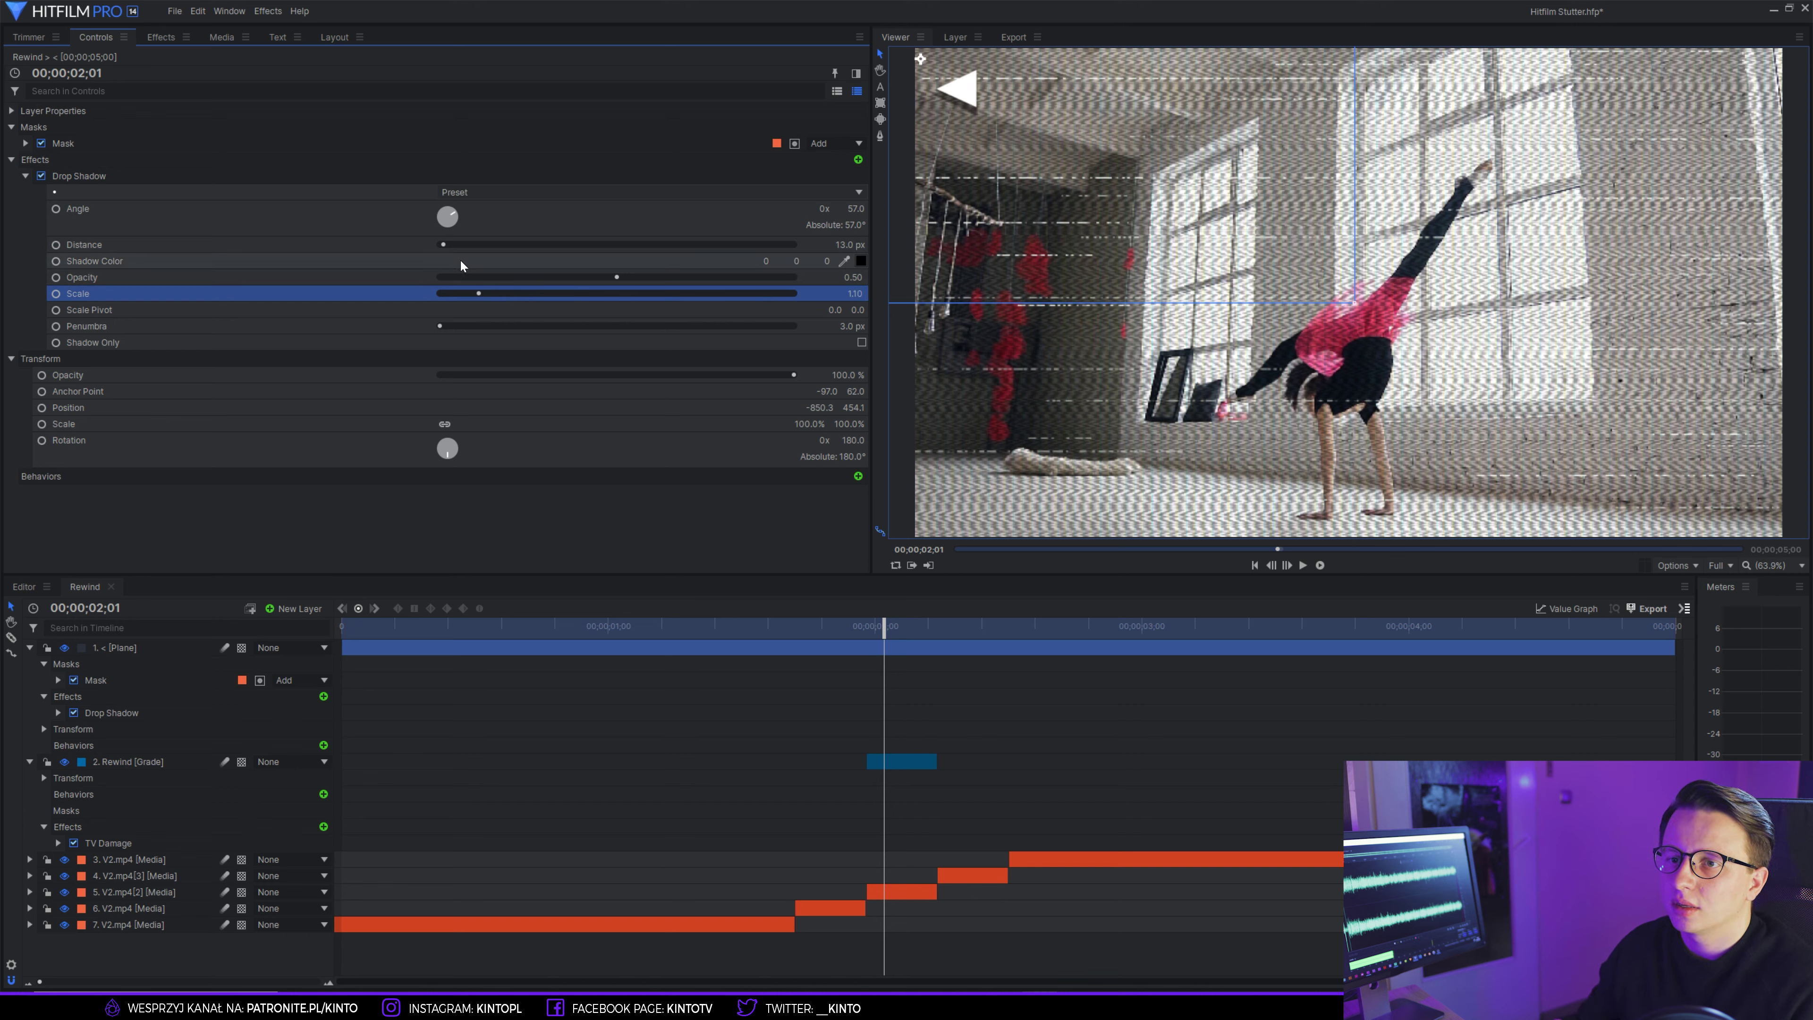
left_click_drag(455, 219, 457, 218)
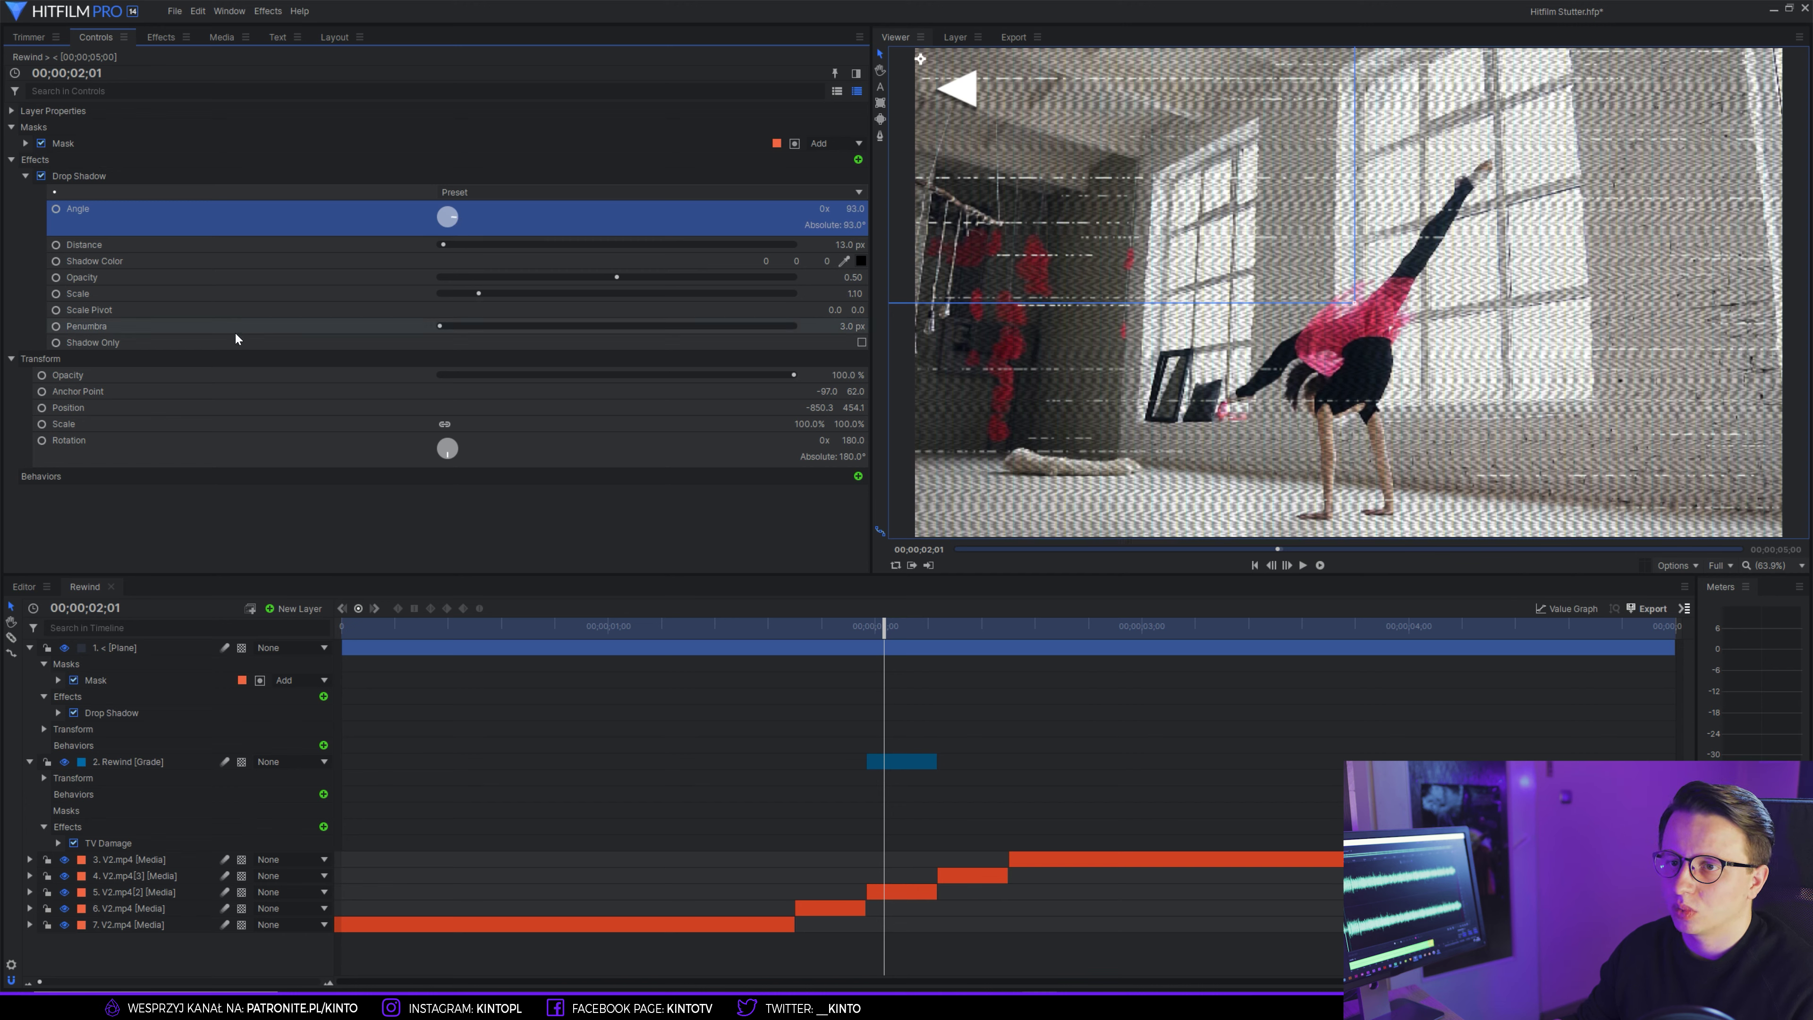
left_click(289, 276)
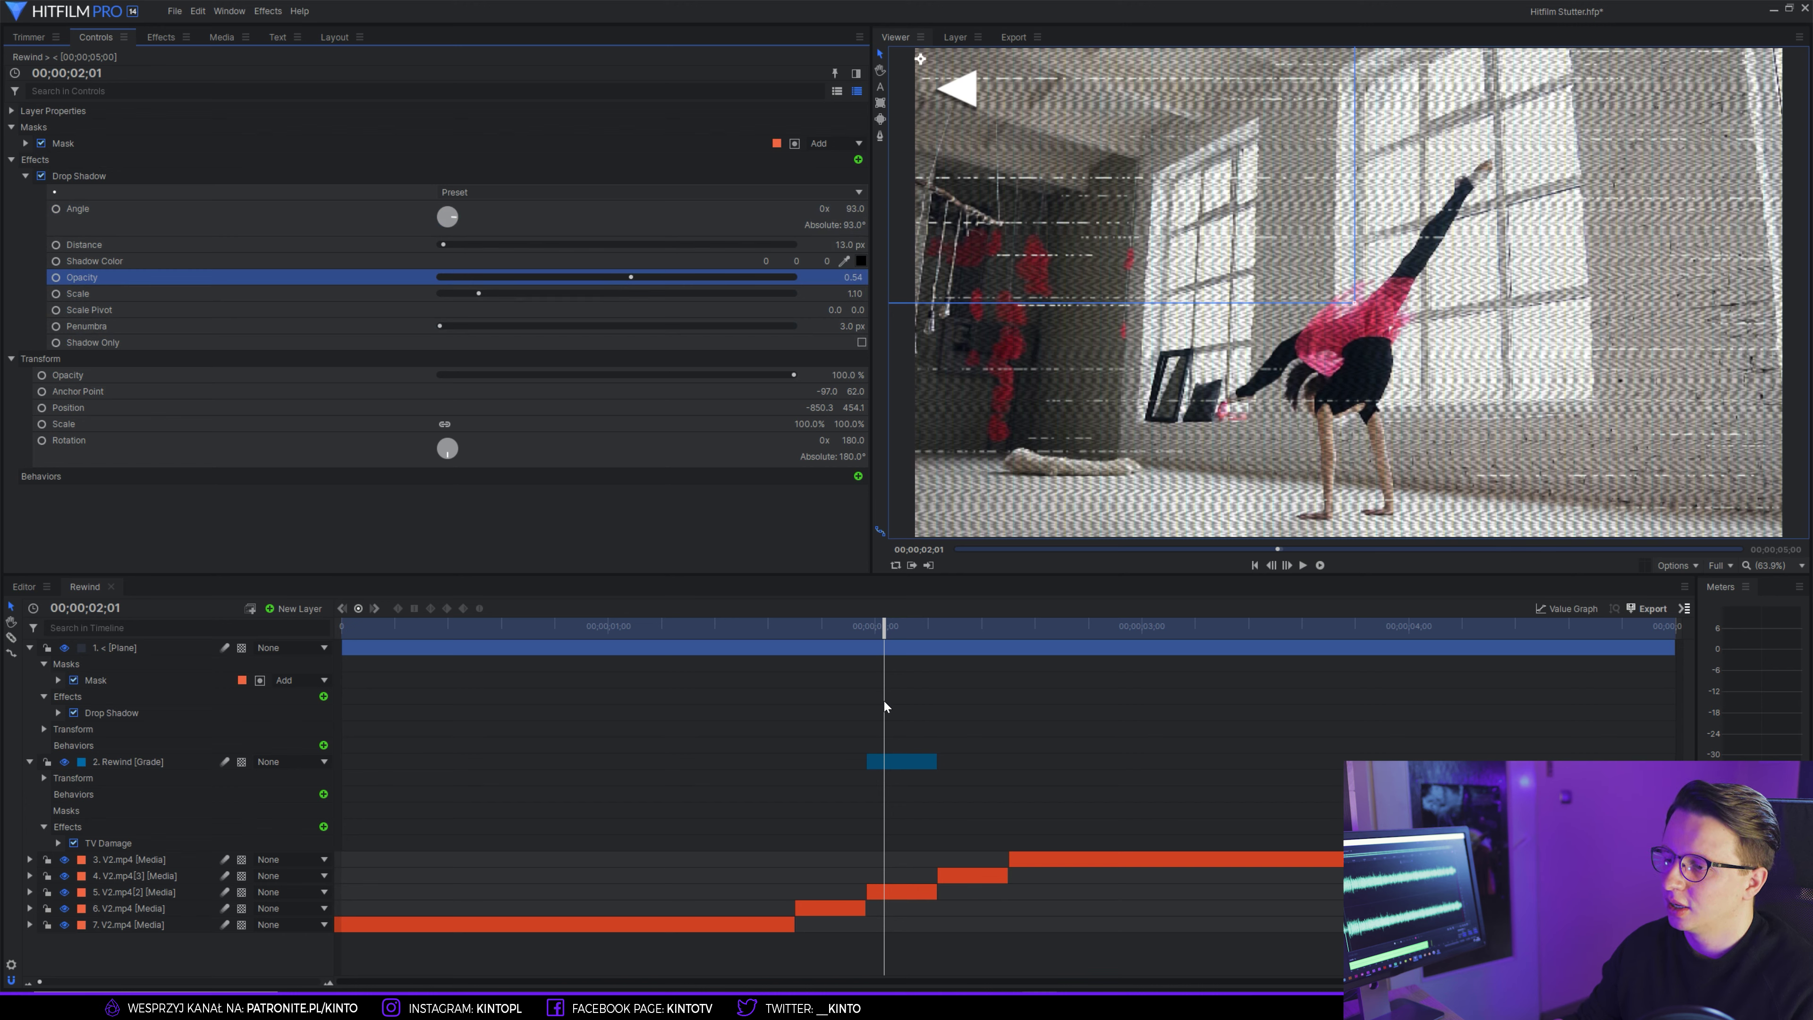
- Slice the "<" plane at both ends of the Rewind grade layer and delete the pieces outside that range
left_click(865, 649)
left_click(916, 676)
left_click(851, 650)
left_click(868, 646)
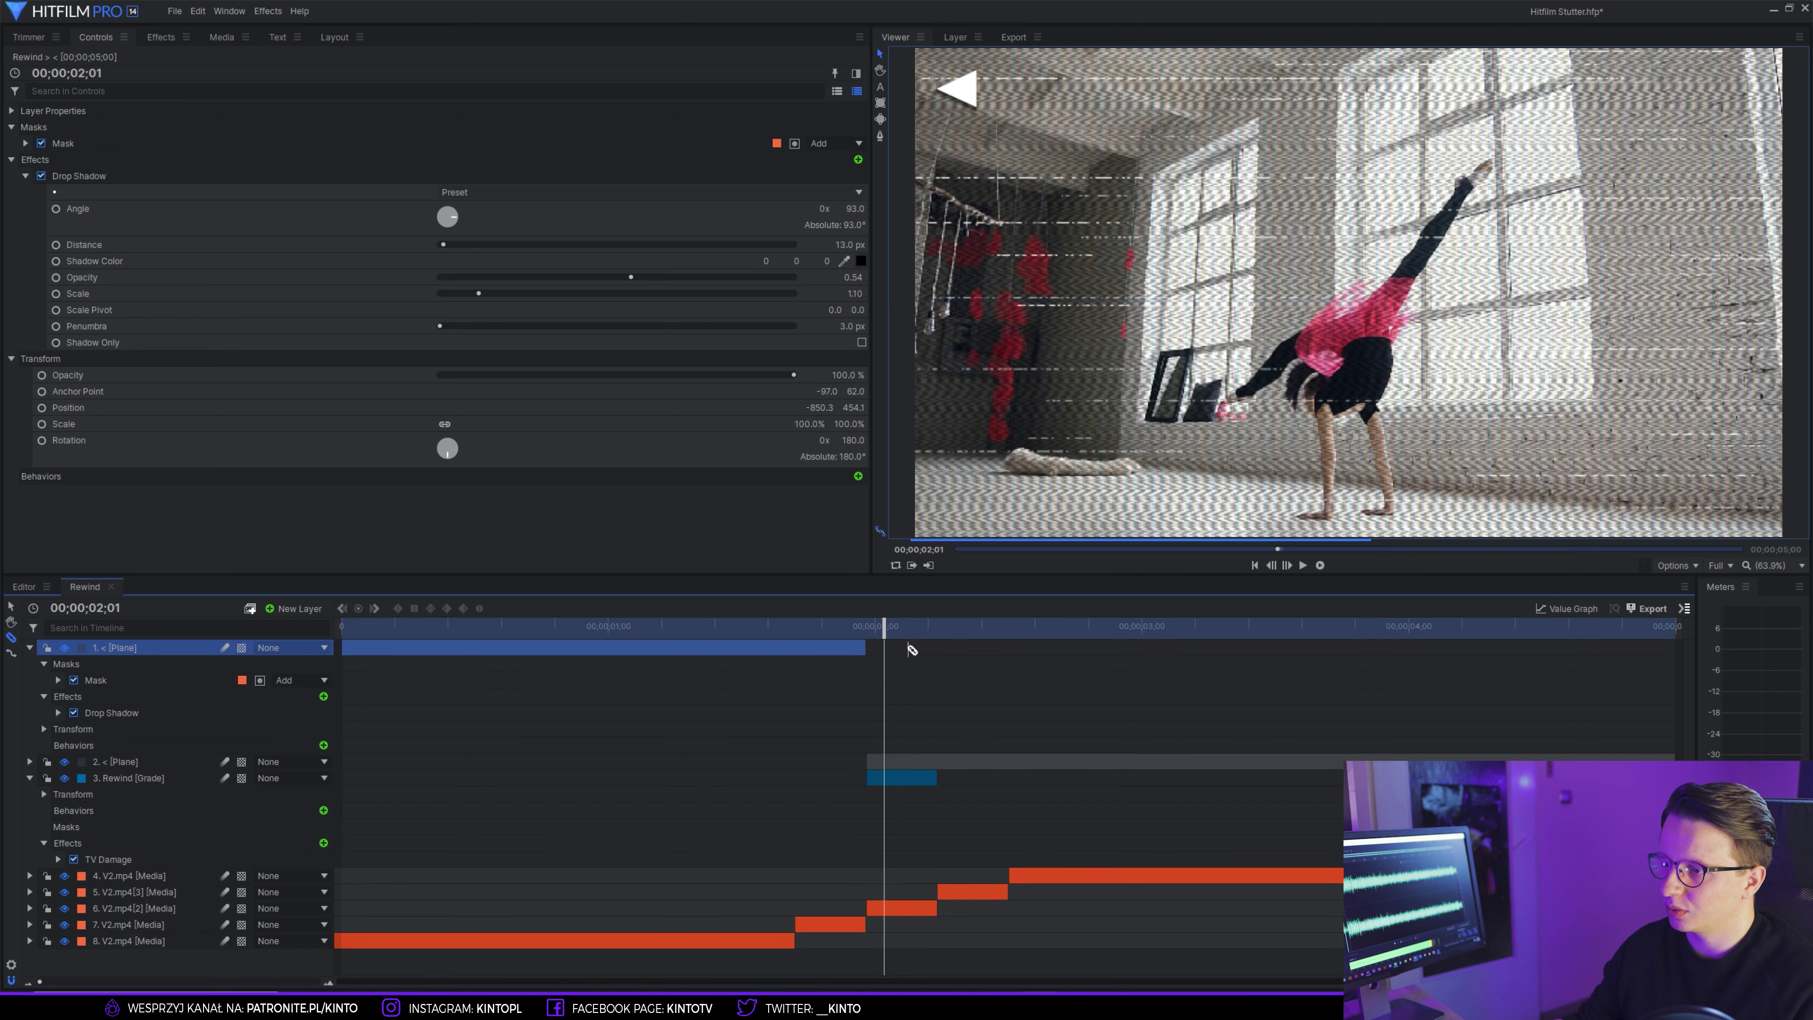
left_click(940, 761)
key("v")
left_click(974, 778)
key("Delete")
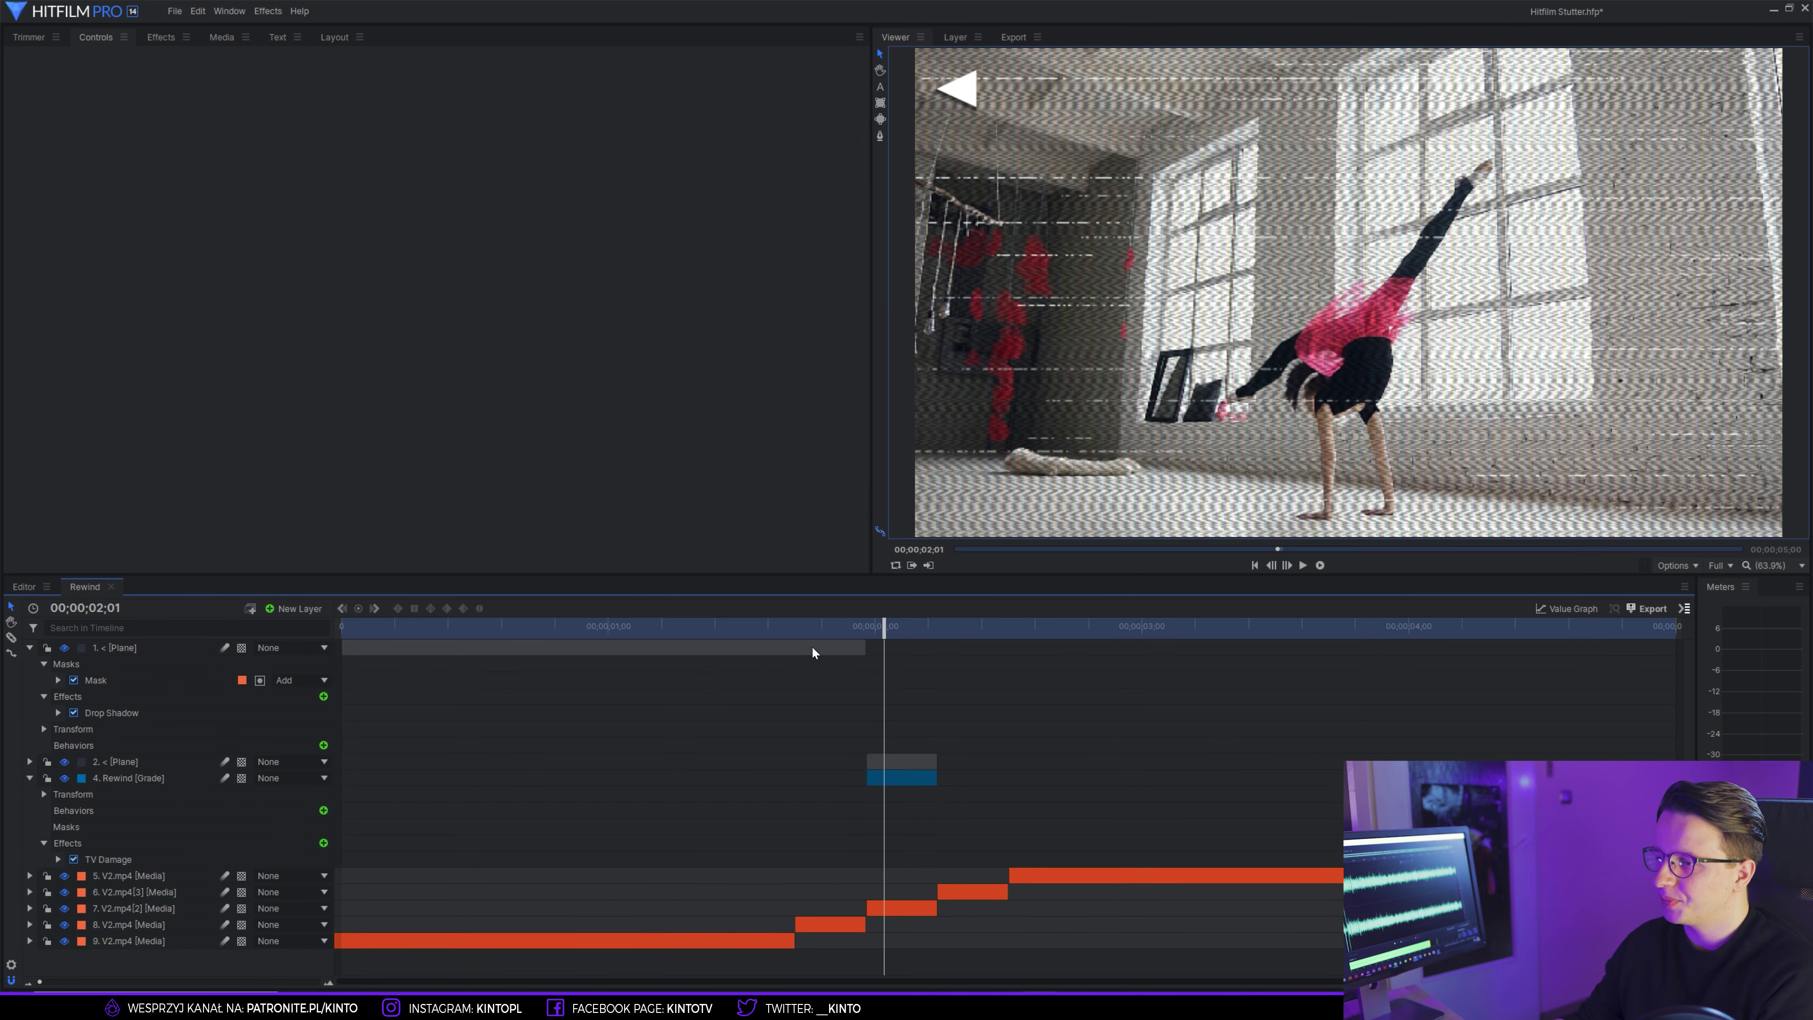
left_click(811, 648)
key("Delete")
- Give the trimmed "<" plane the Maya Blue label colour
left_click(901, 650)
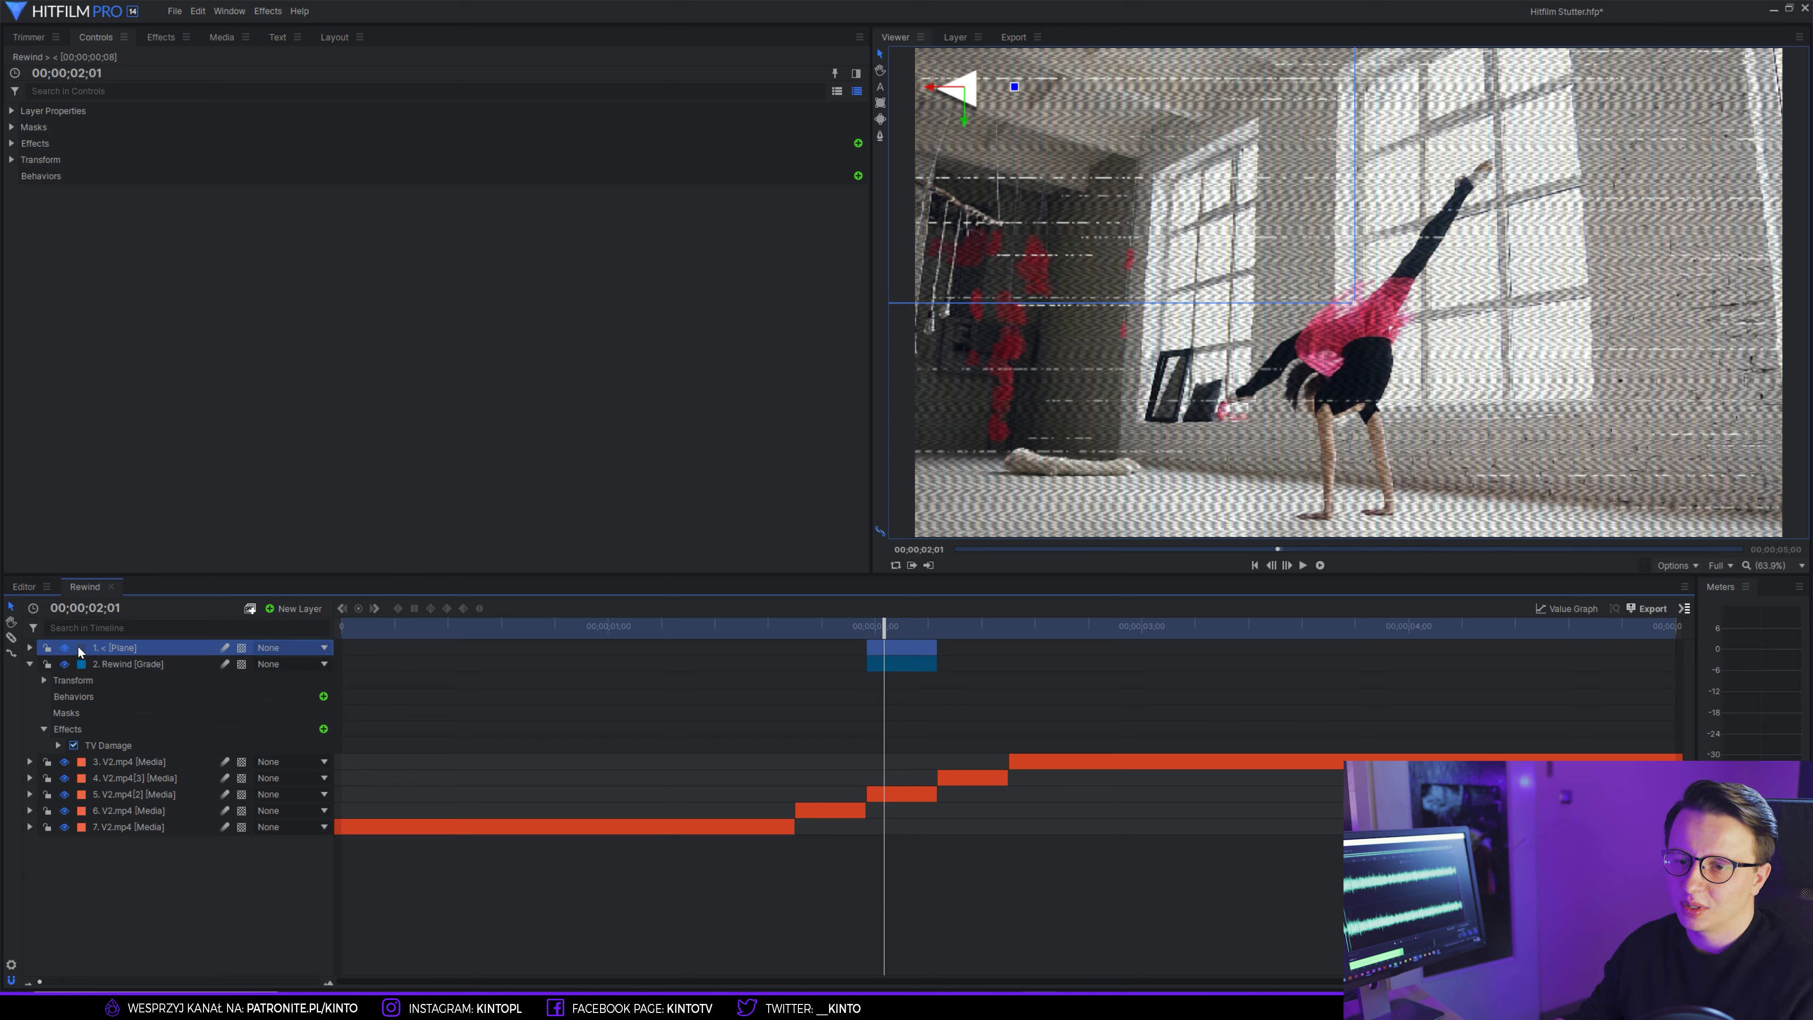
left_click(78, 647)
left_click(136, 685)
left_click(919, 687)
left_click(900, 649)
left_click(81, 647)
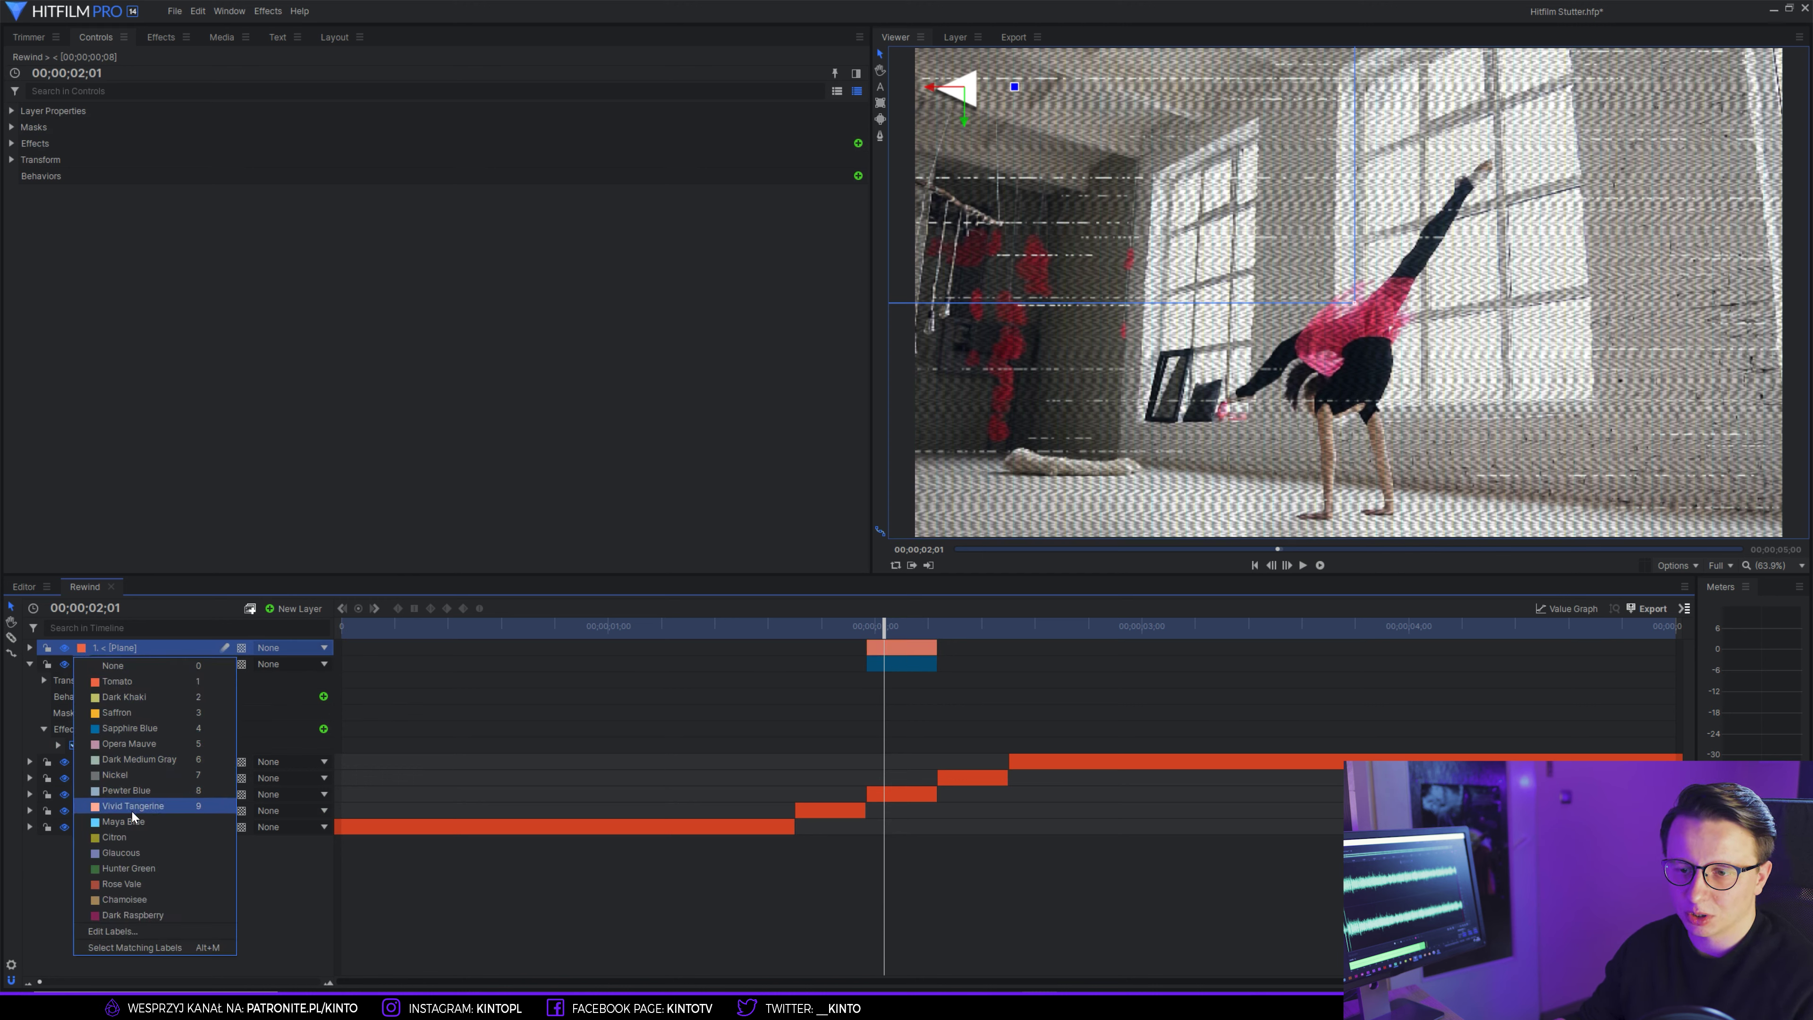
left_click(125, 811)
left_click(910, 674)
- Duplicate the "<" plane and shift the copy slightly right to form a double-arrow rewind symbol
left_click(908, 646)
key("ctrl+d")
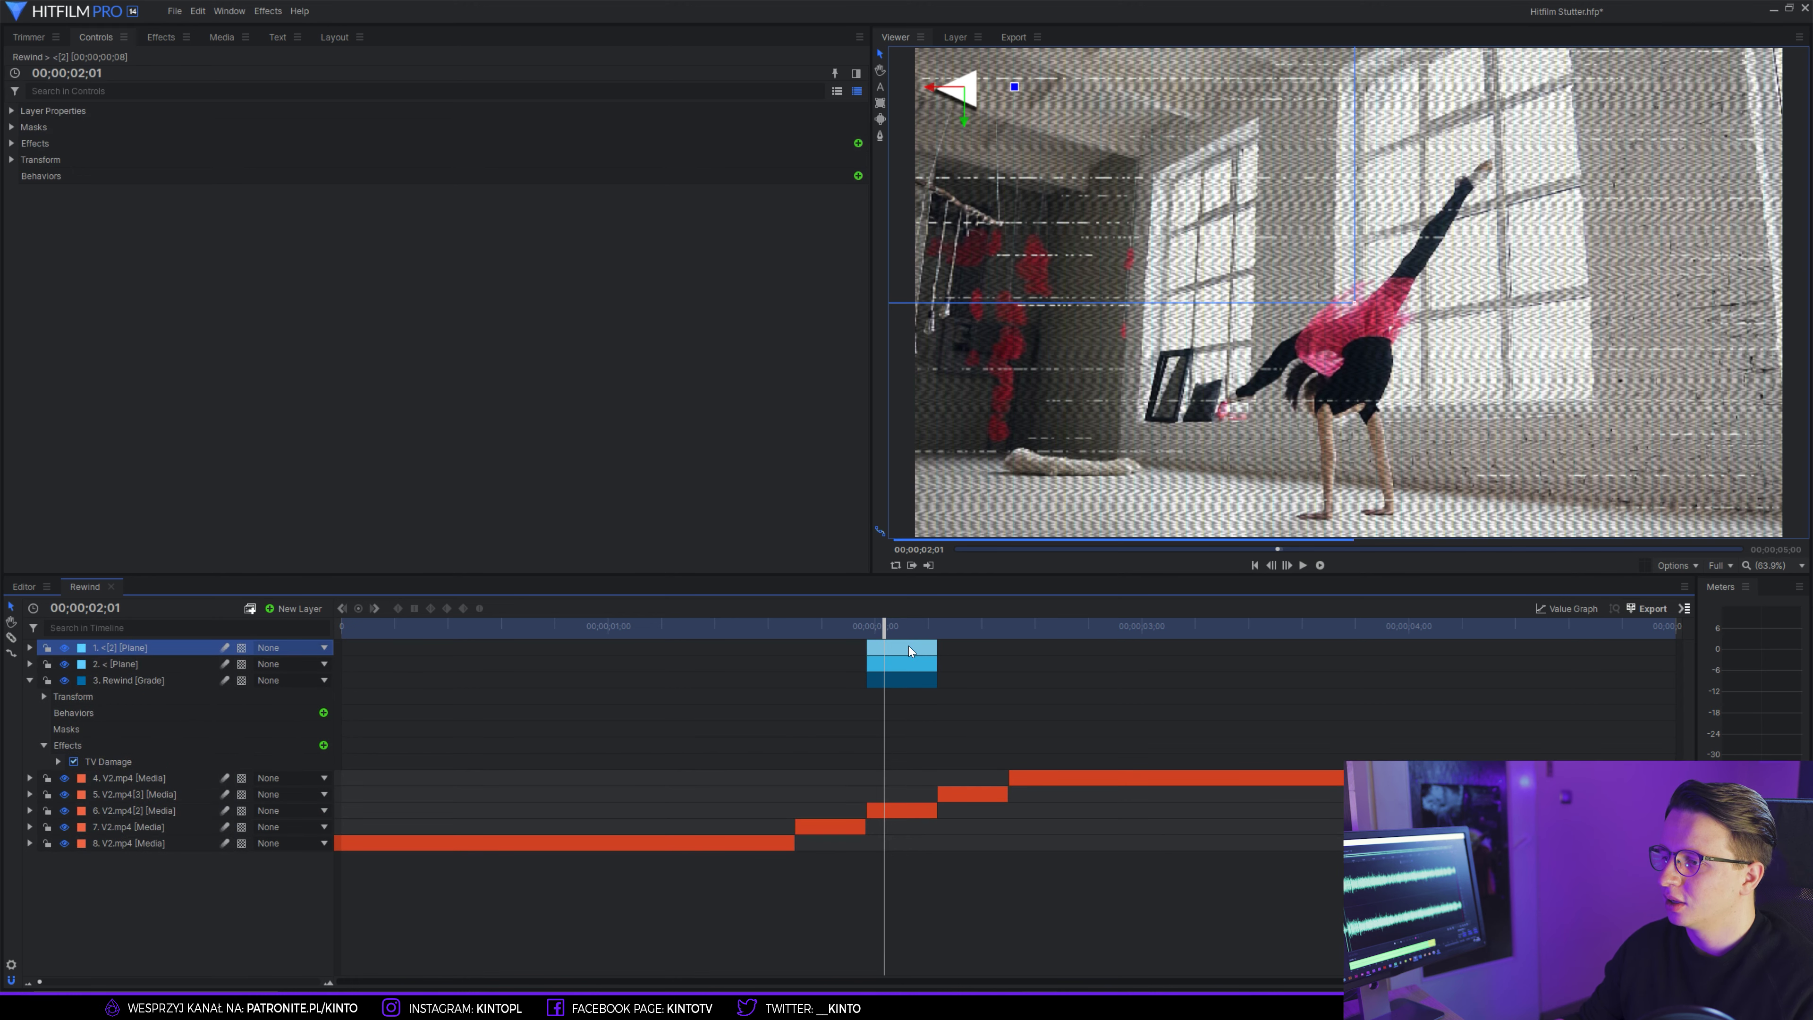
left_click_drag(937, 93, 955, 91)
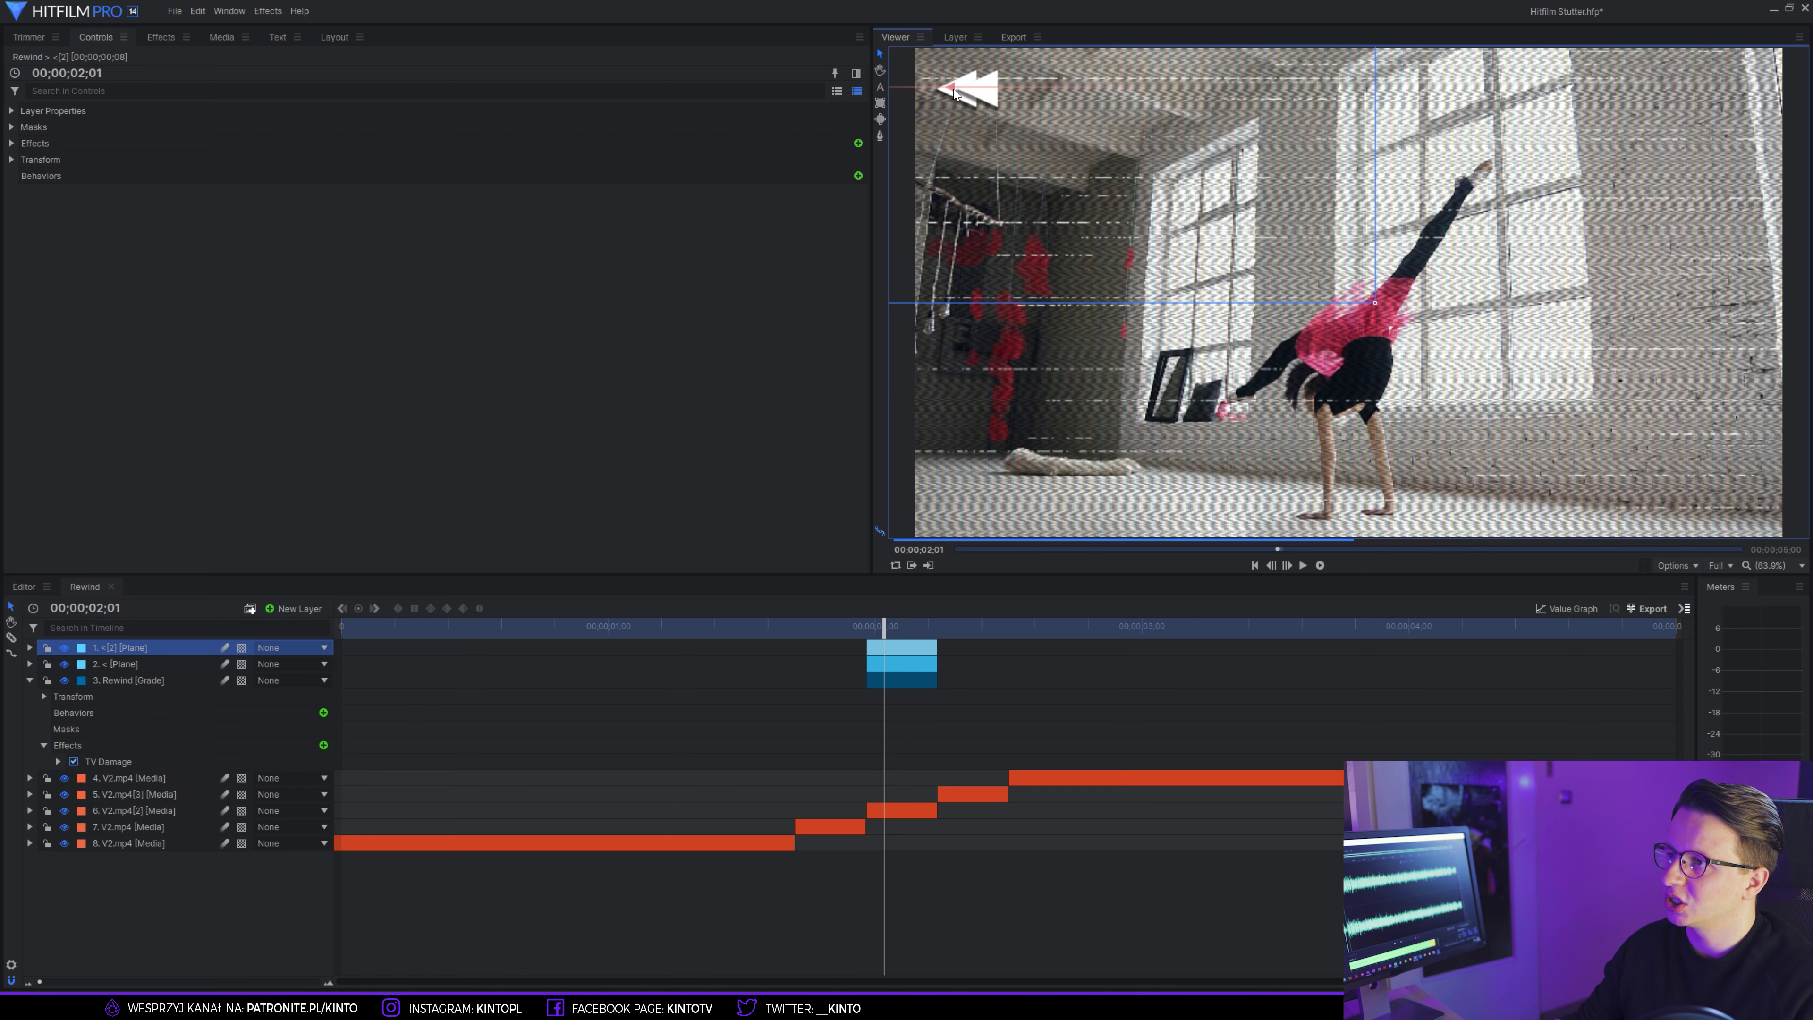
left_click(975, 685)
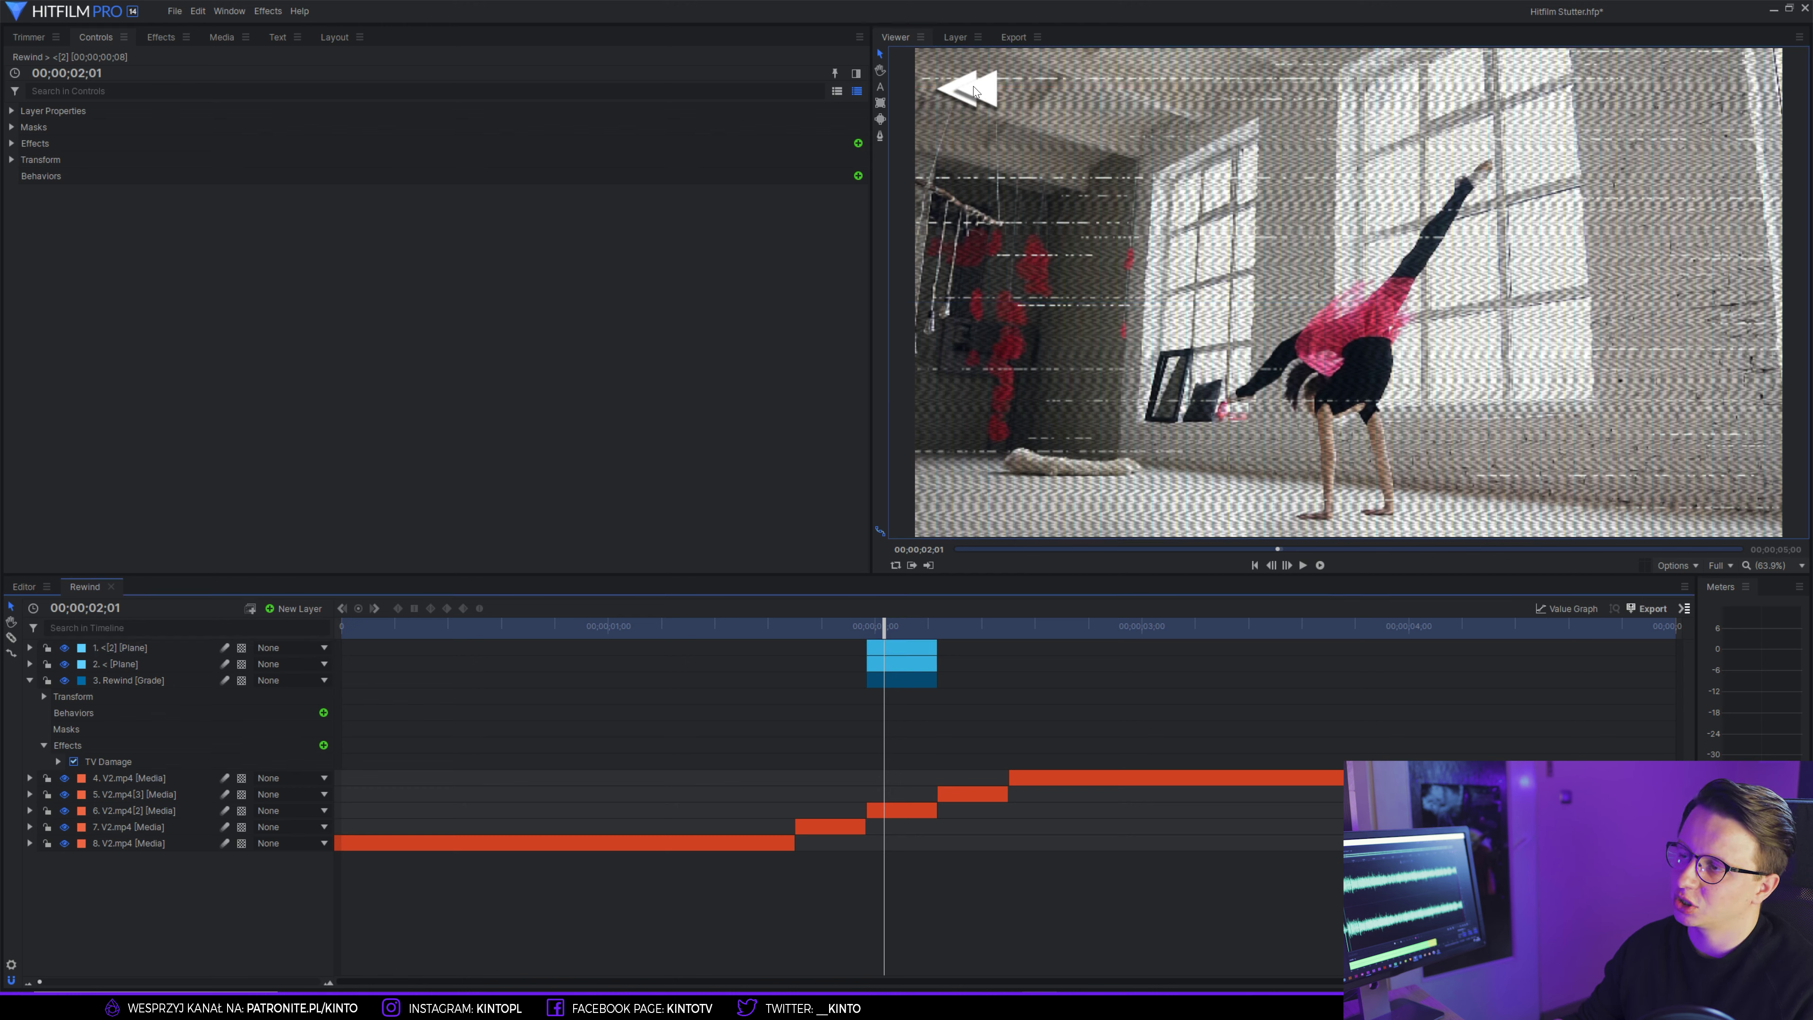
- Play back the composite shot from before the reversed piece to check the rewind symbol and TV Damage styling
left_click(750, 627)
key("space")
key("space")
key("space")
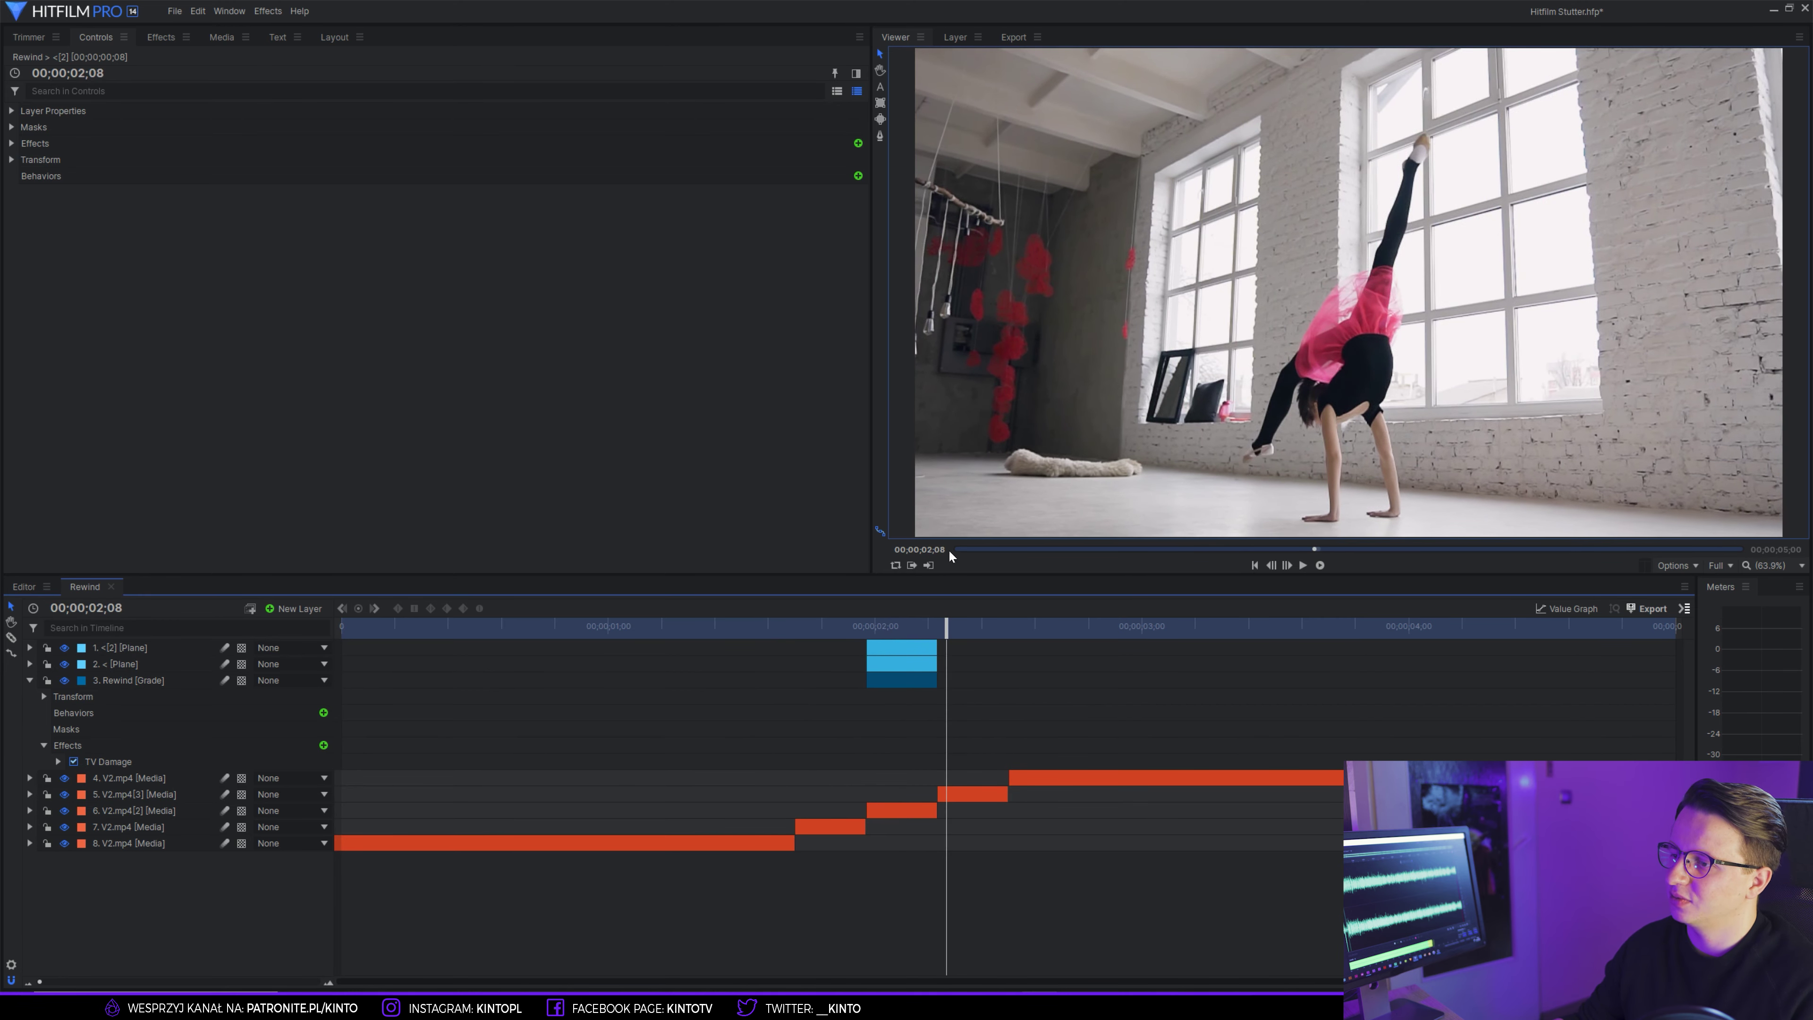
- Move both "<" planes beneath the Rewind grade layer so TV Damage also affects the rewind symbol, and preview the result
left_click(891, 625)
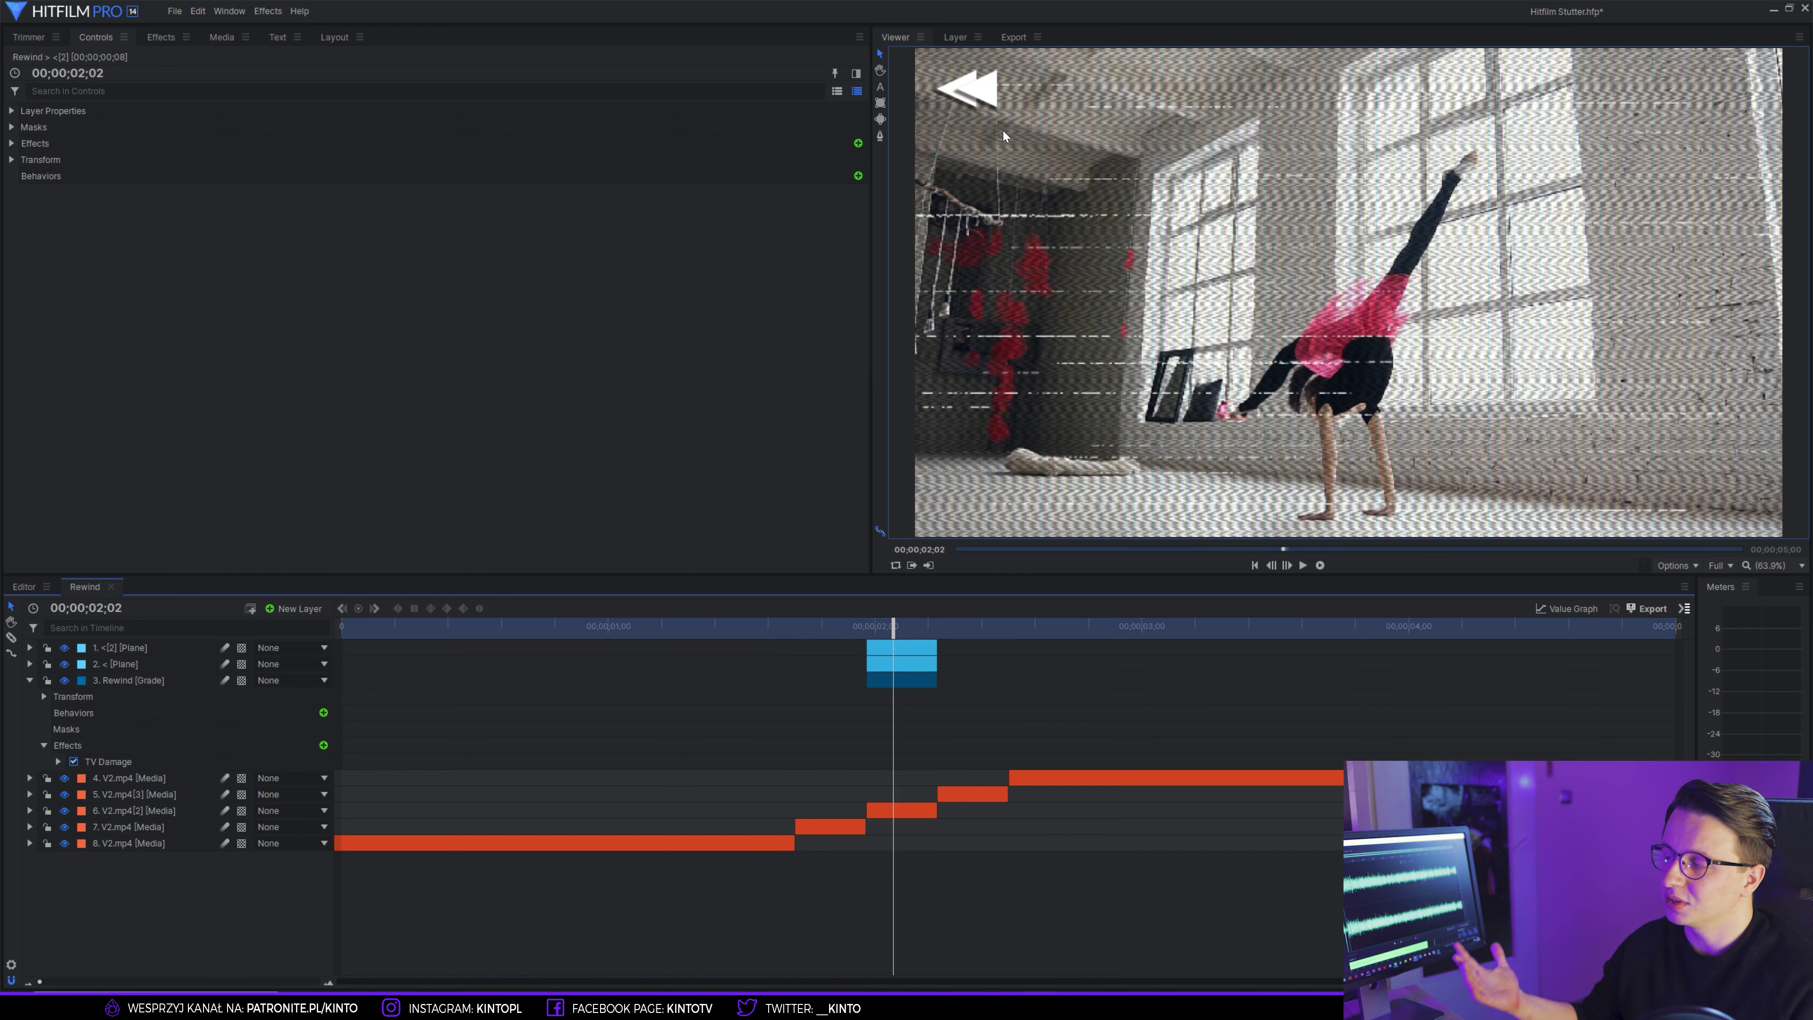
left_click(111, 646)
left_click(112, 663, "shift")
left_click_drag(112, 666, 135, 752)
left_click(812, 635)
key("space")
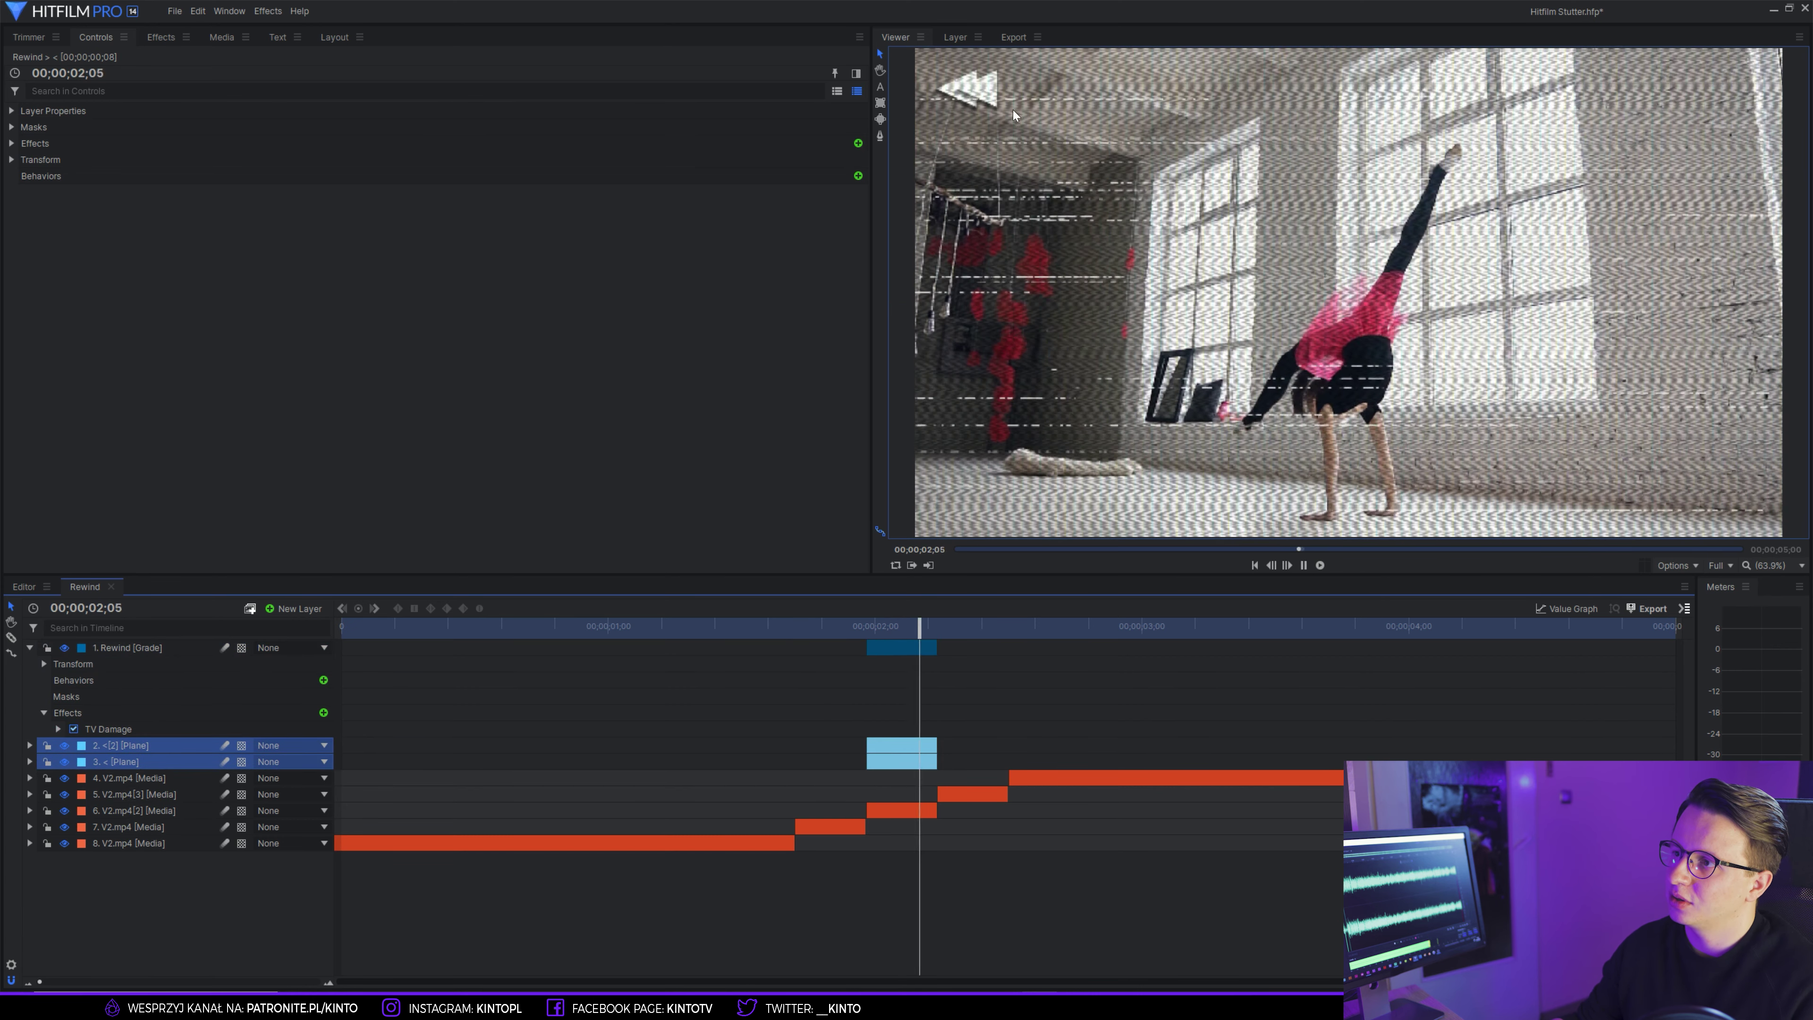
left_click(892, 627)
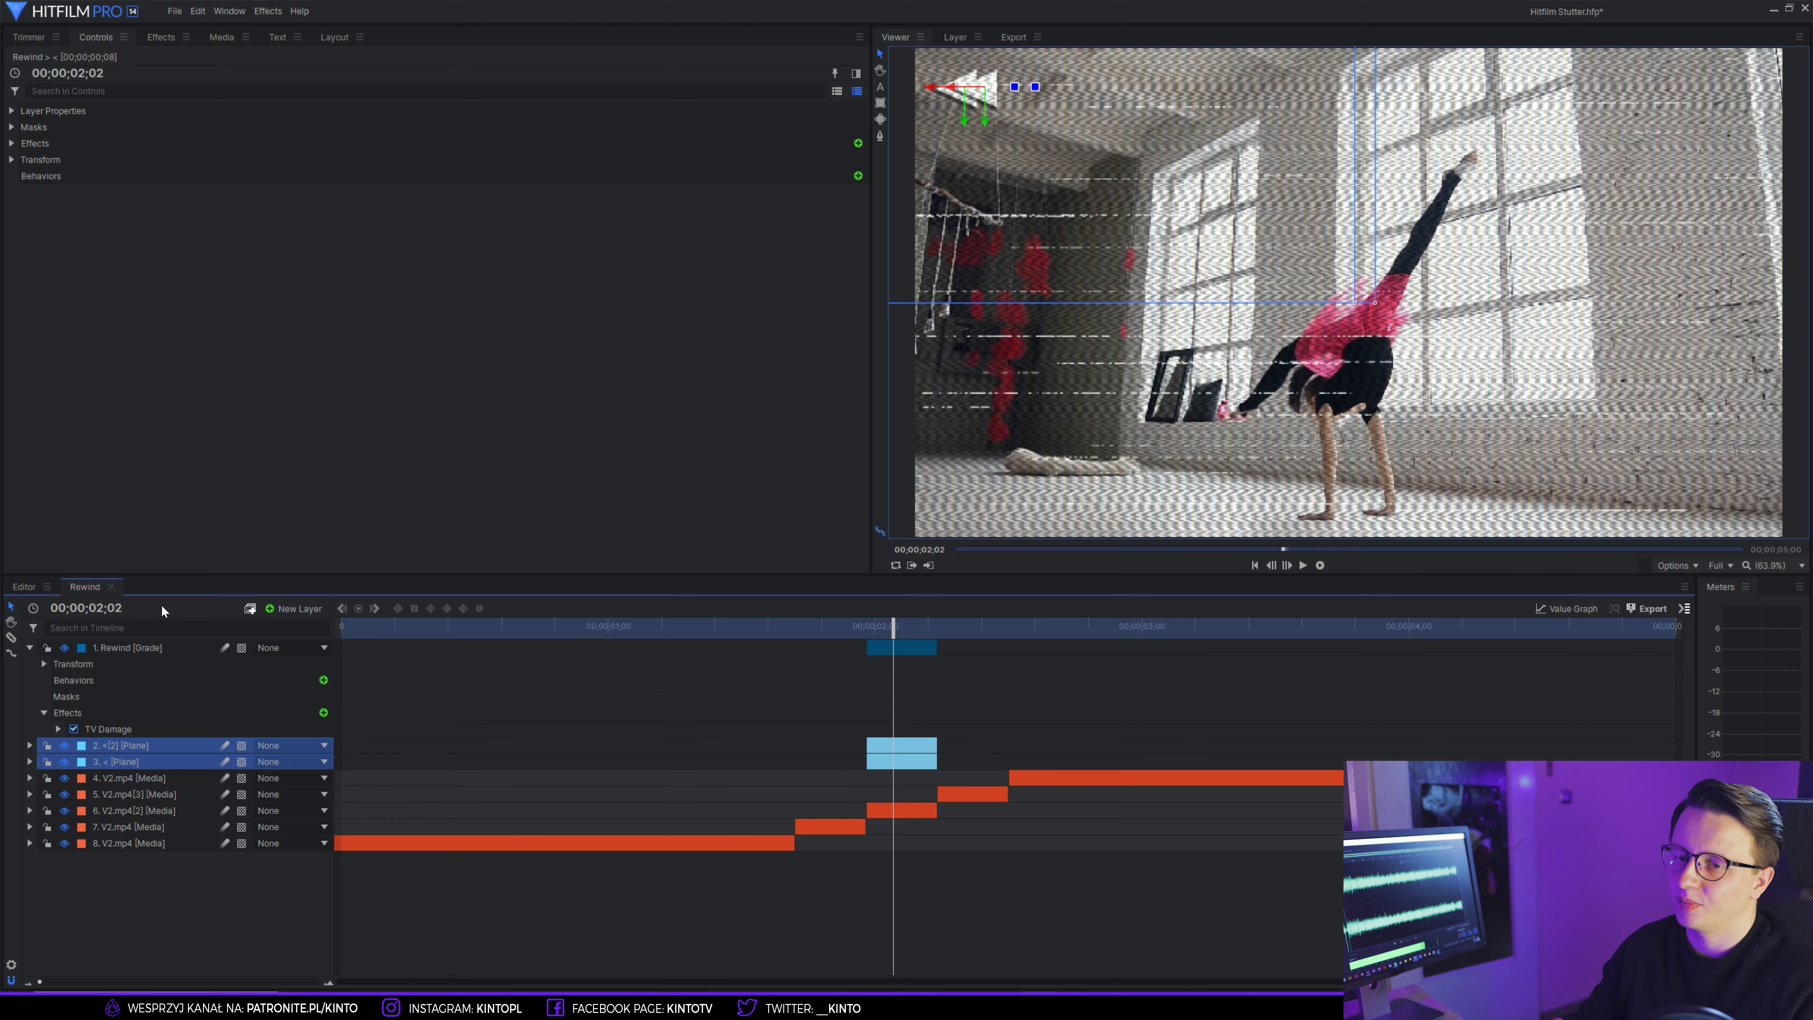
- Collapse the Rewind grade layer and play back the composite shot from before the reversed piece
left_click(31, 647)
left_click(479, 667)
left_click(664, 627)
key("space")
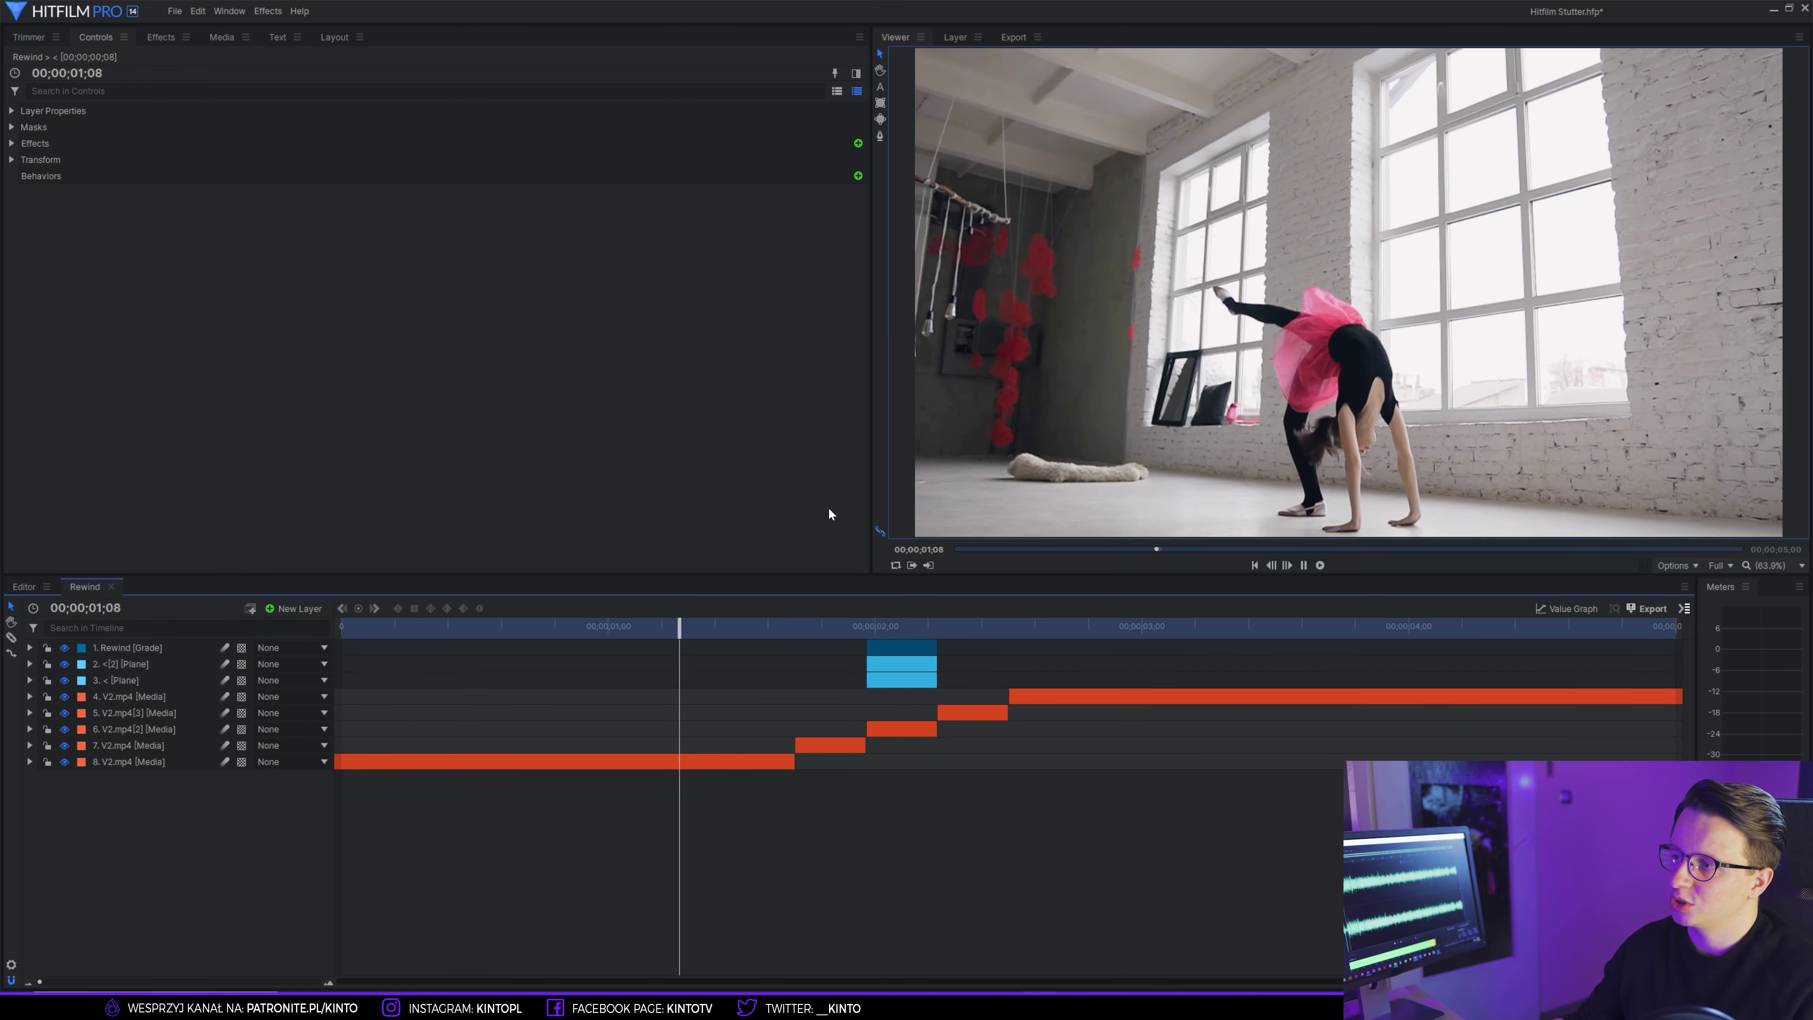
key("space")
left_click(738, 629)
key("space")
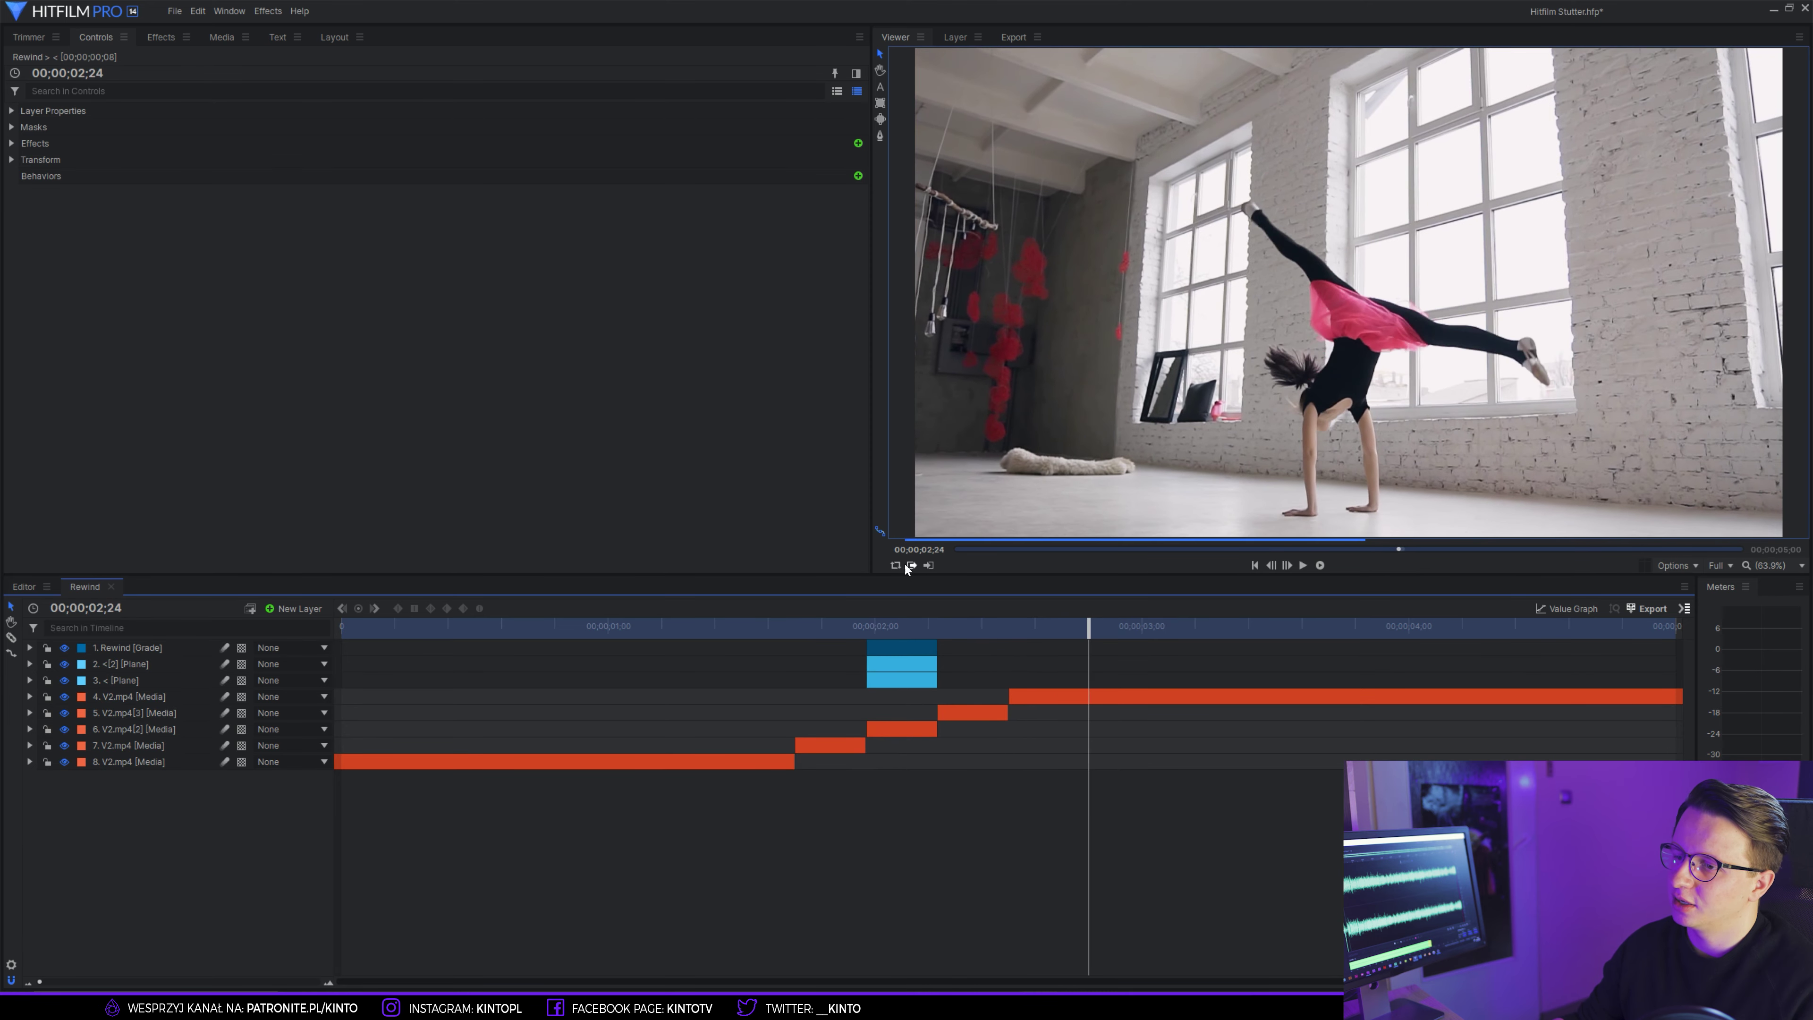
- Place the Rewind composite shot on the editor timeline's Video 1 track, a short gap after the V1.mp4 clips, and play it
left_click(32, 586)
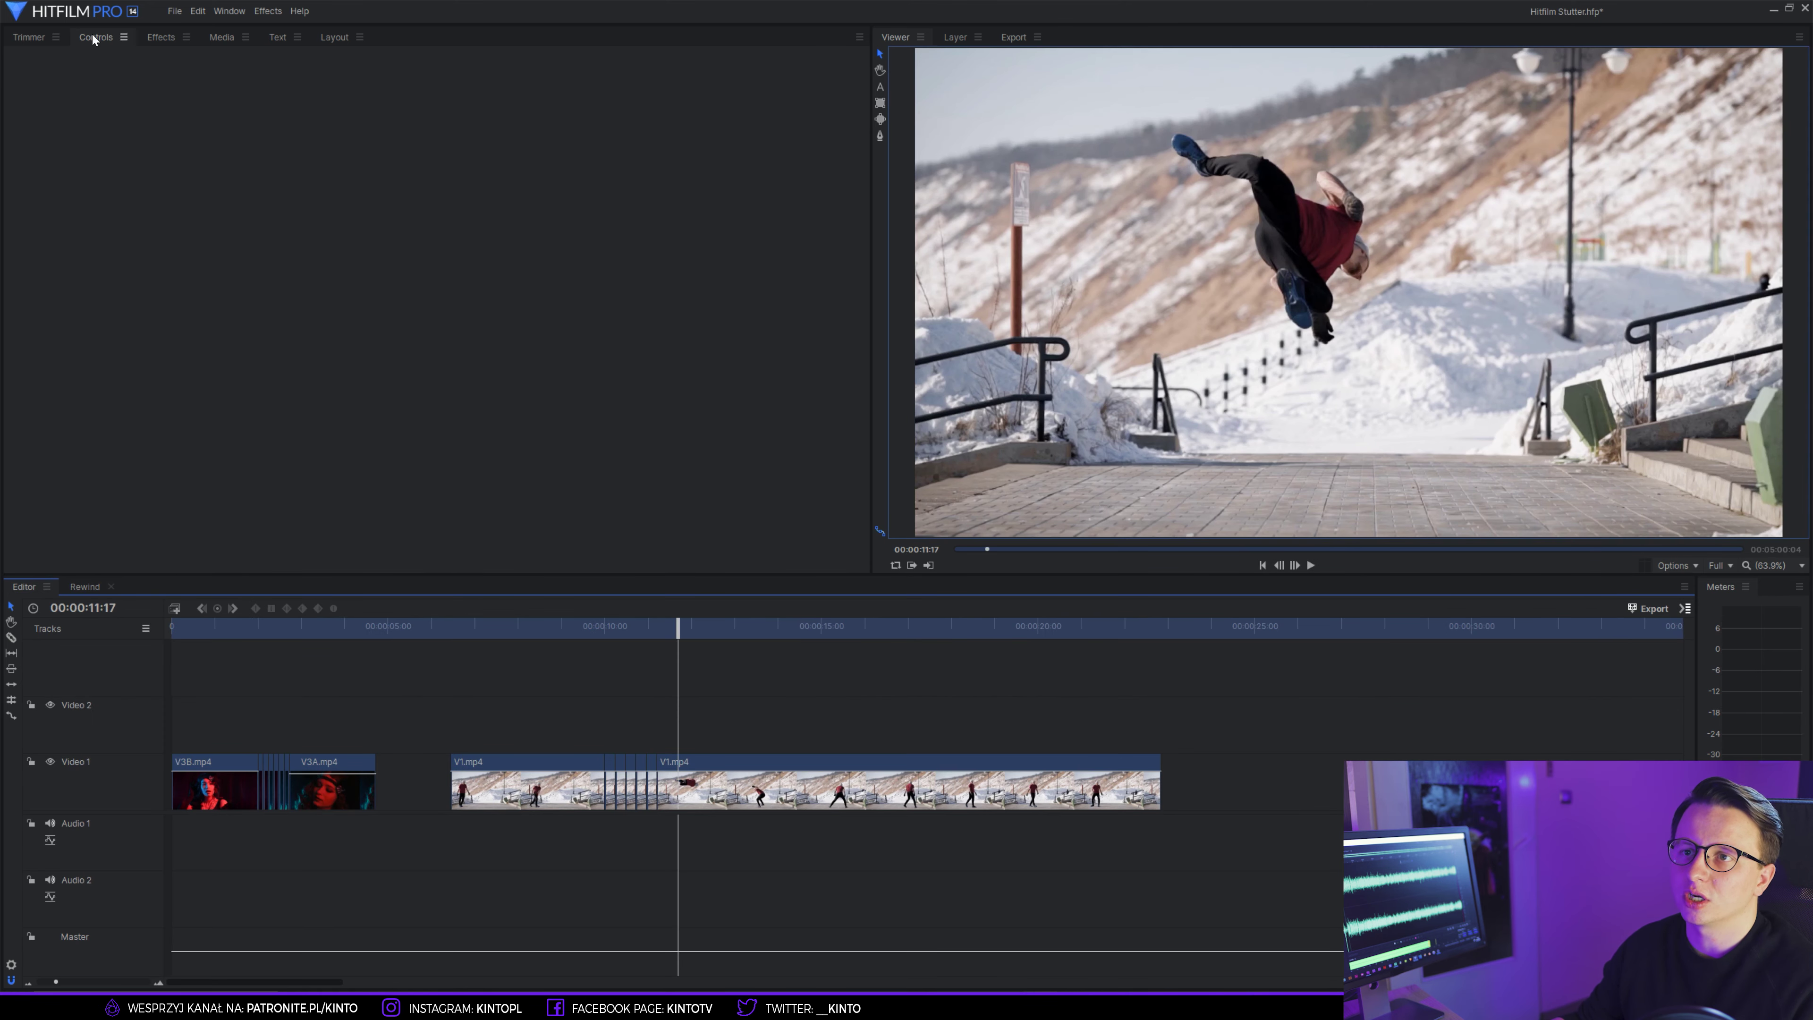
left_click(222, 36)
left_click_drag(58, 211, 1229, 785)
left_click(1207, 625)
key("space")
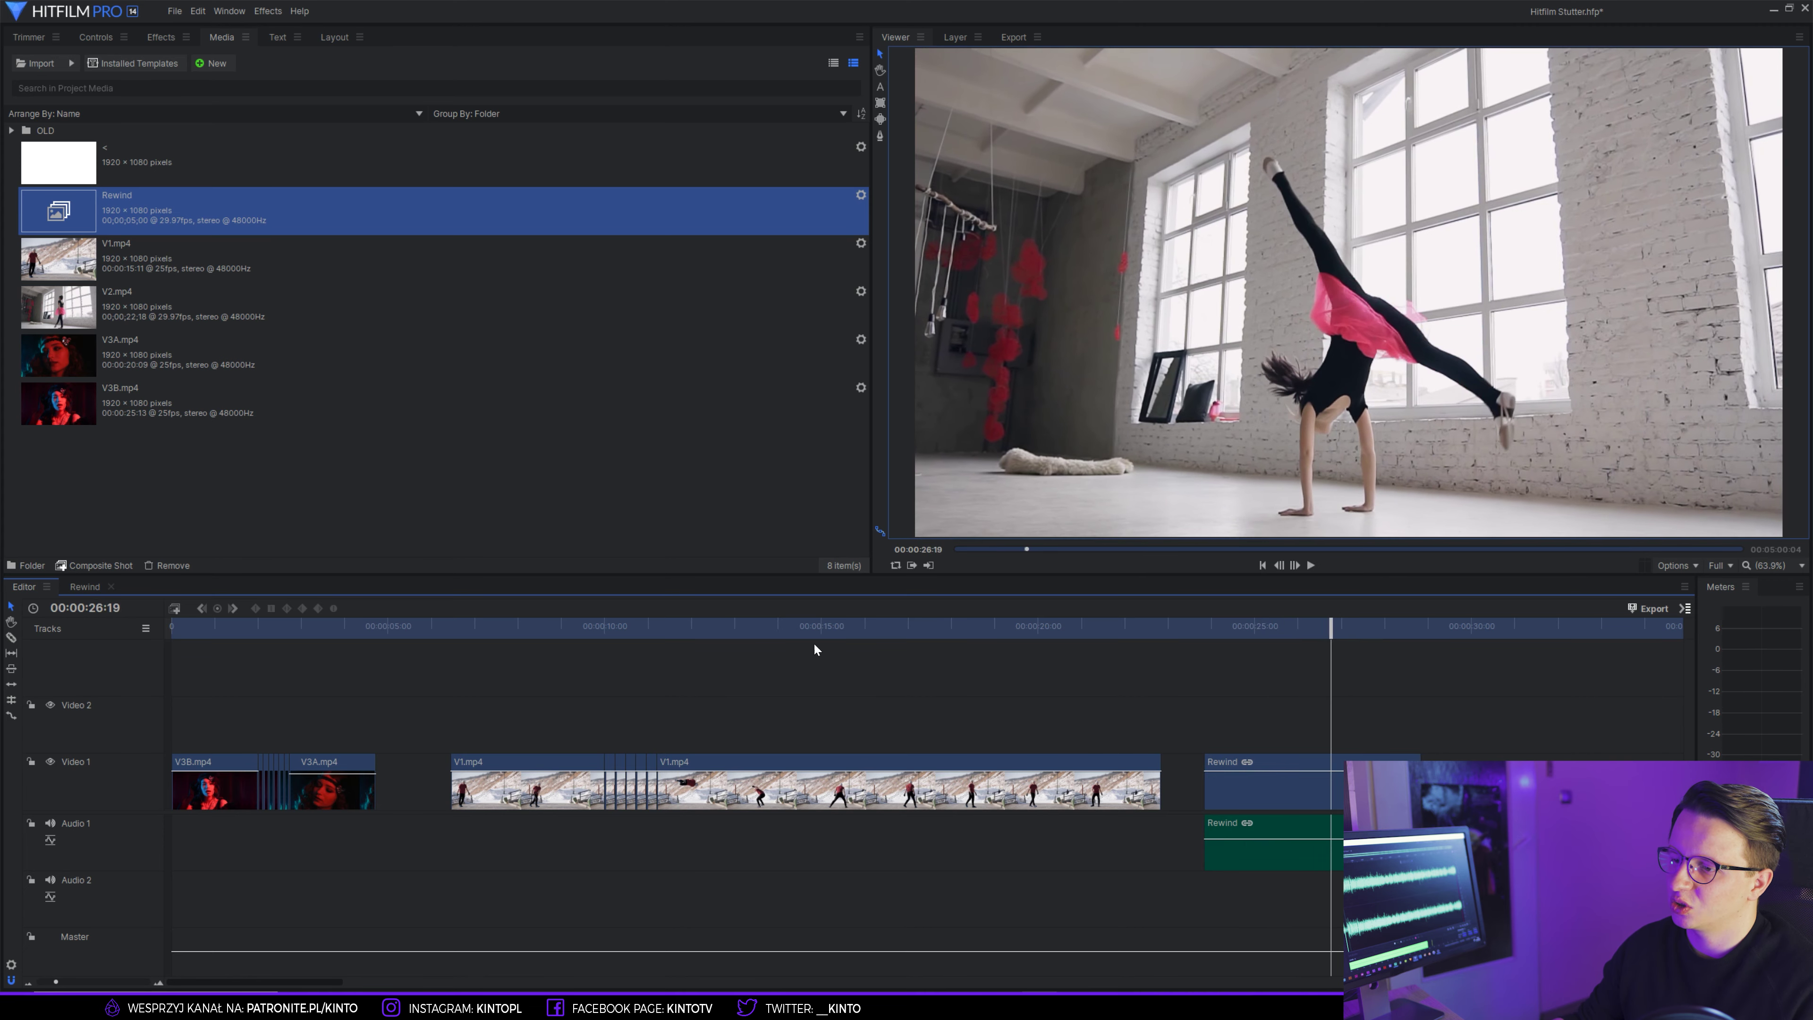
- Play back the three stutter examples on the editor timeline: the V3B-to-V3A cut, the V1.mp4 jump and the Rewind shot
left_click(209, 619)
key("space")
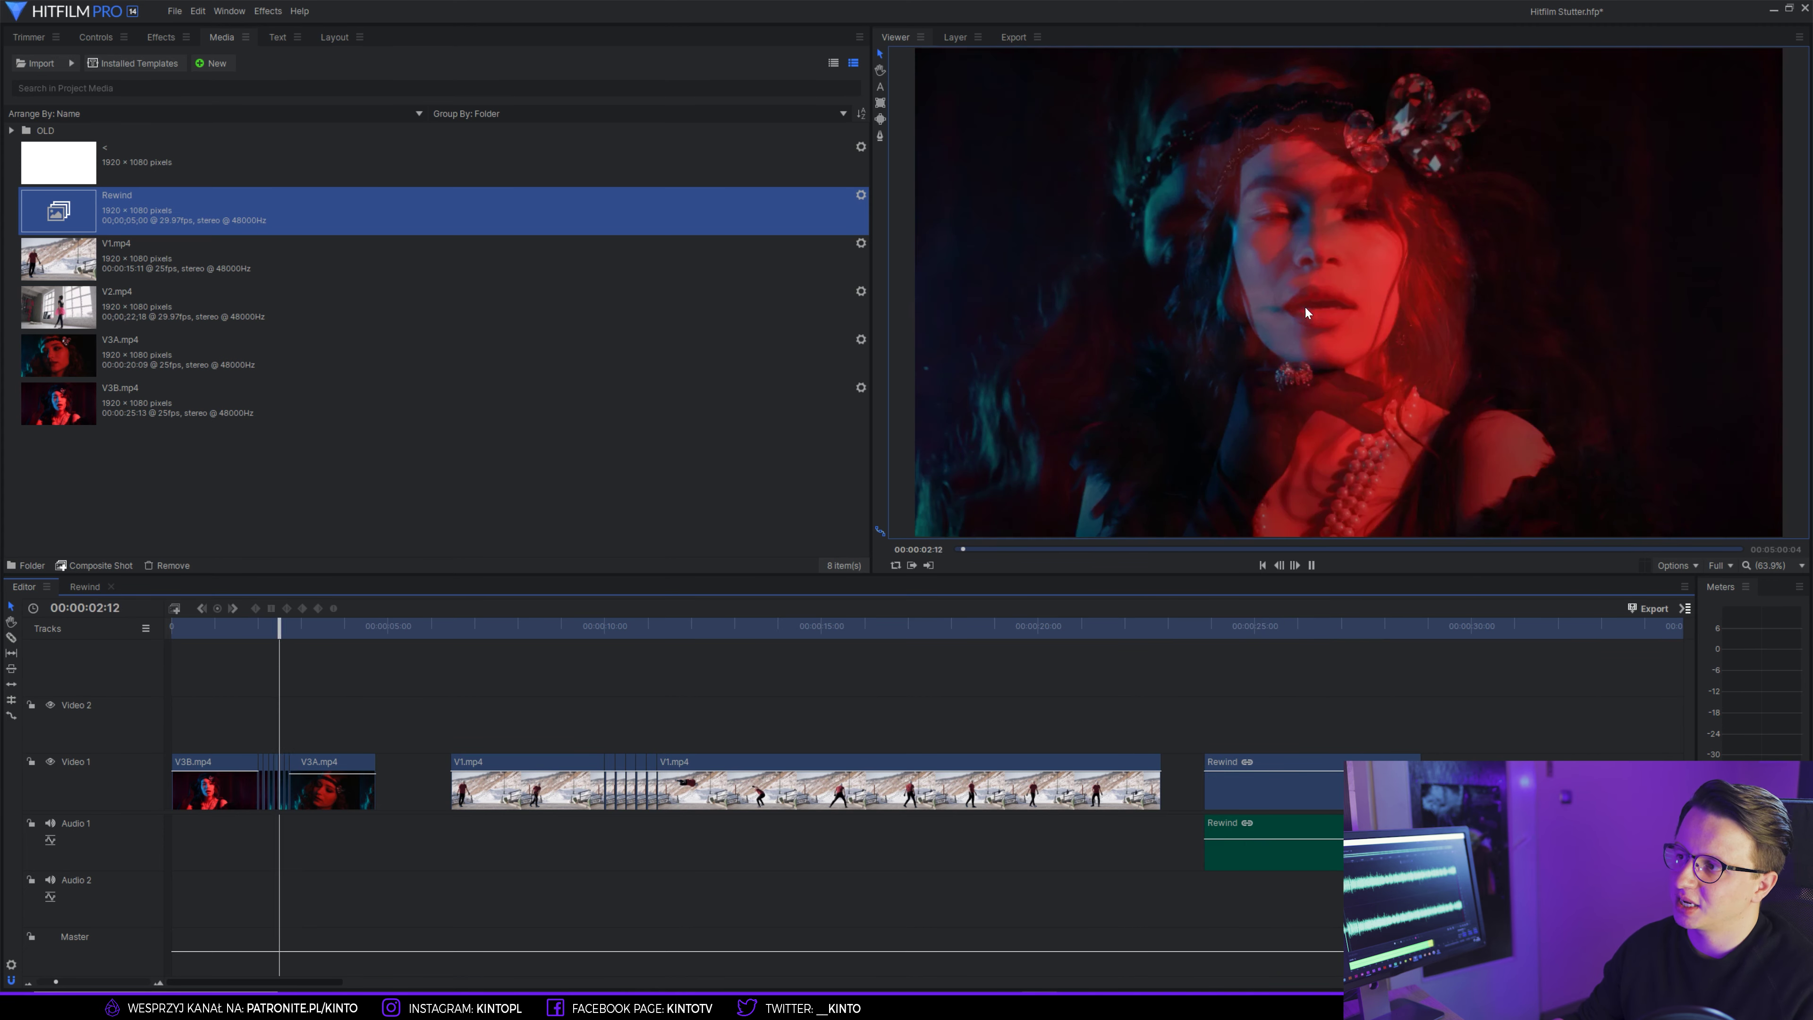
left_click(249, 627)
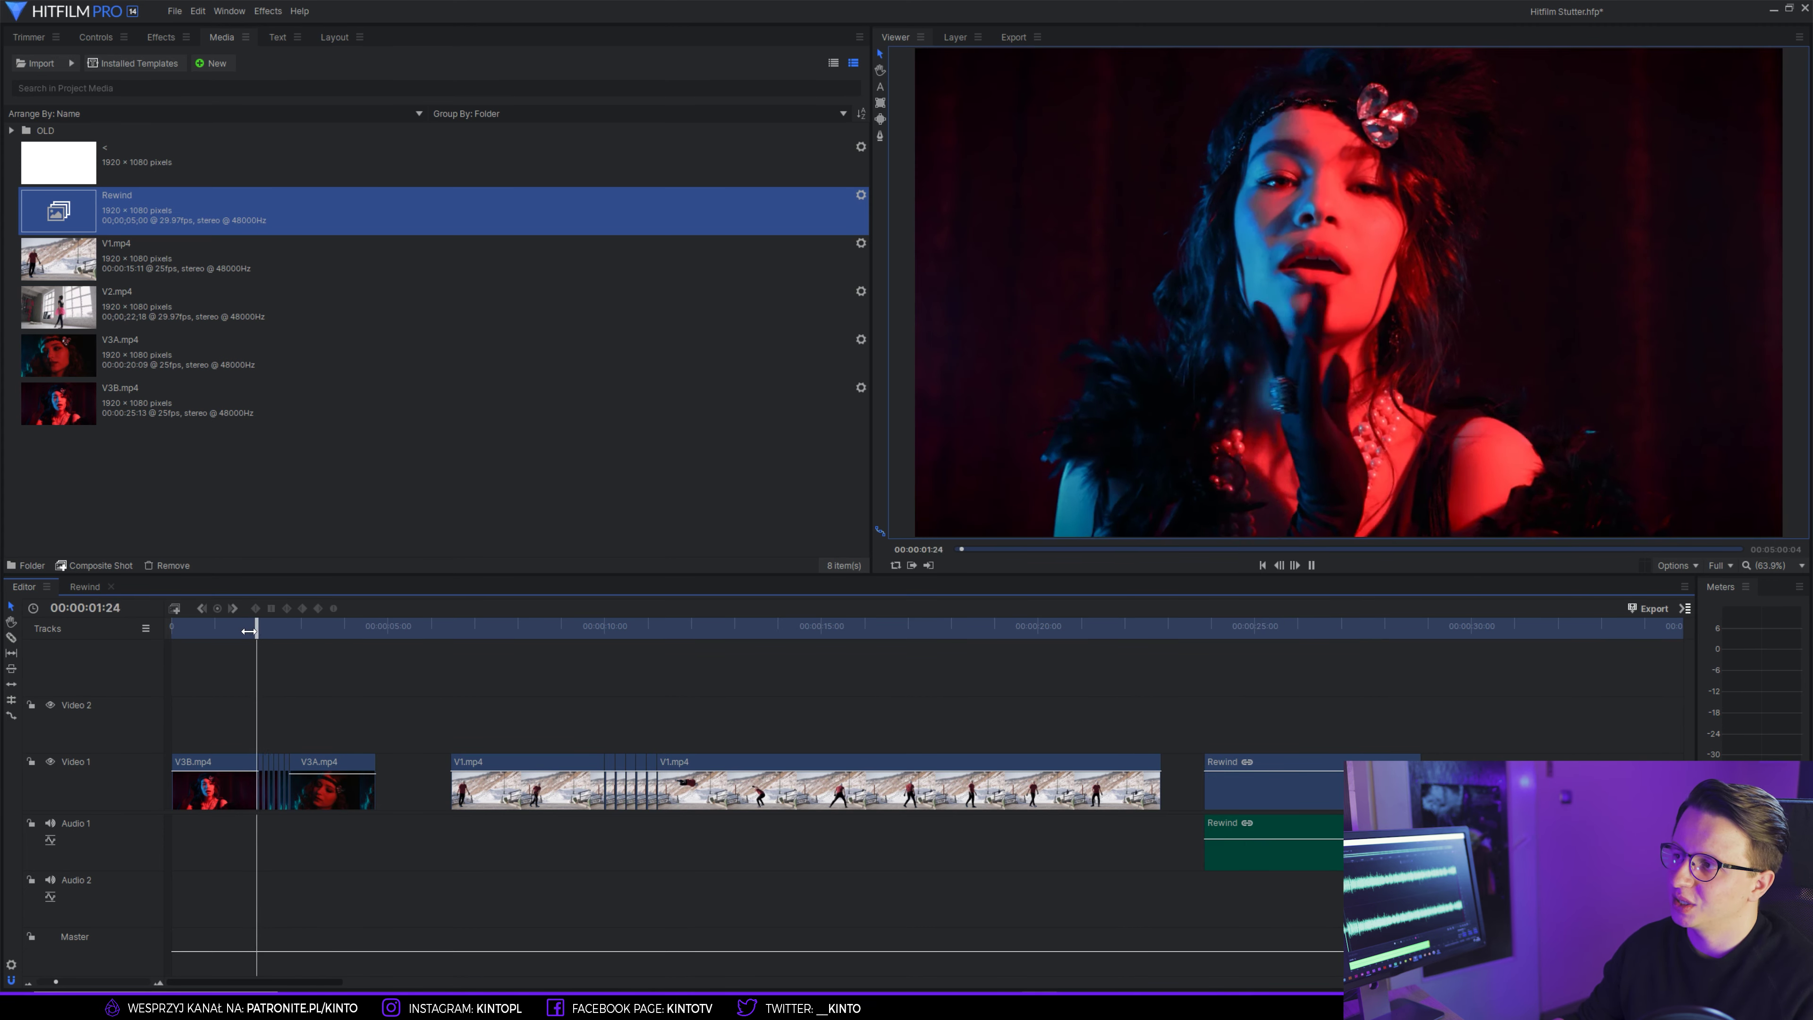
key("space")
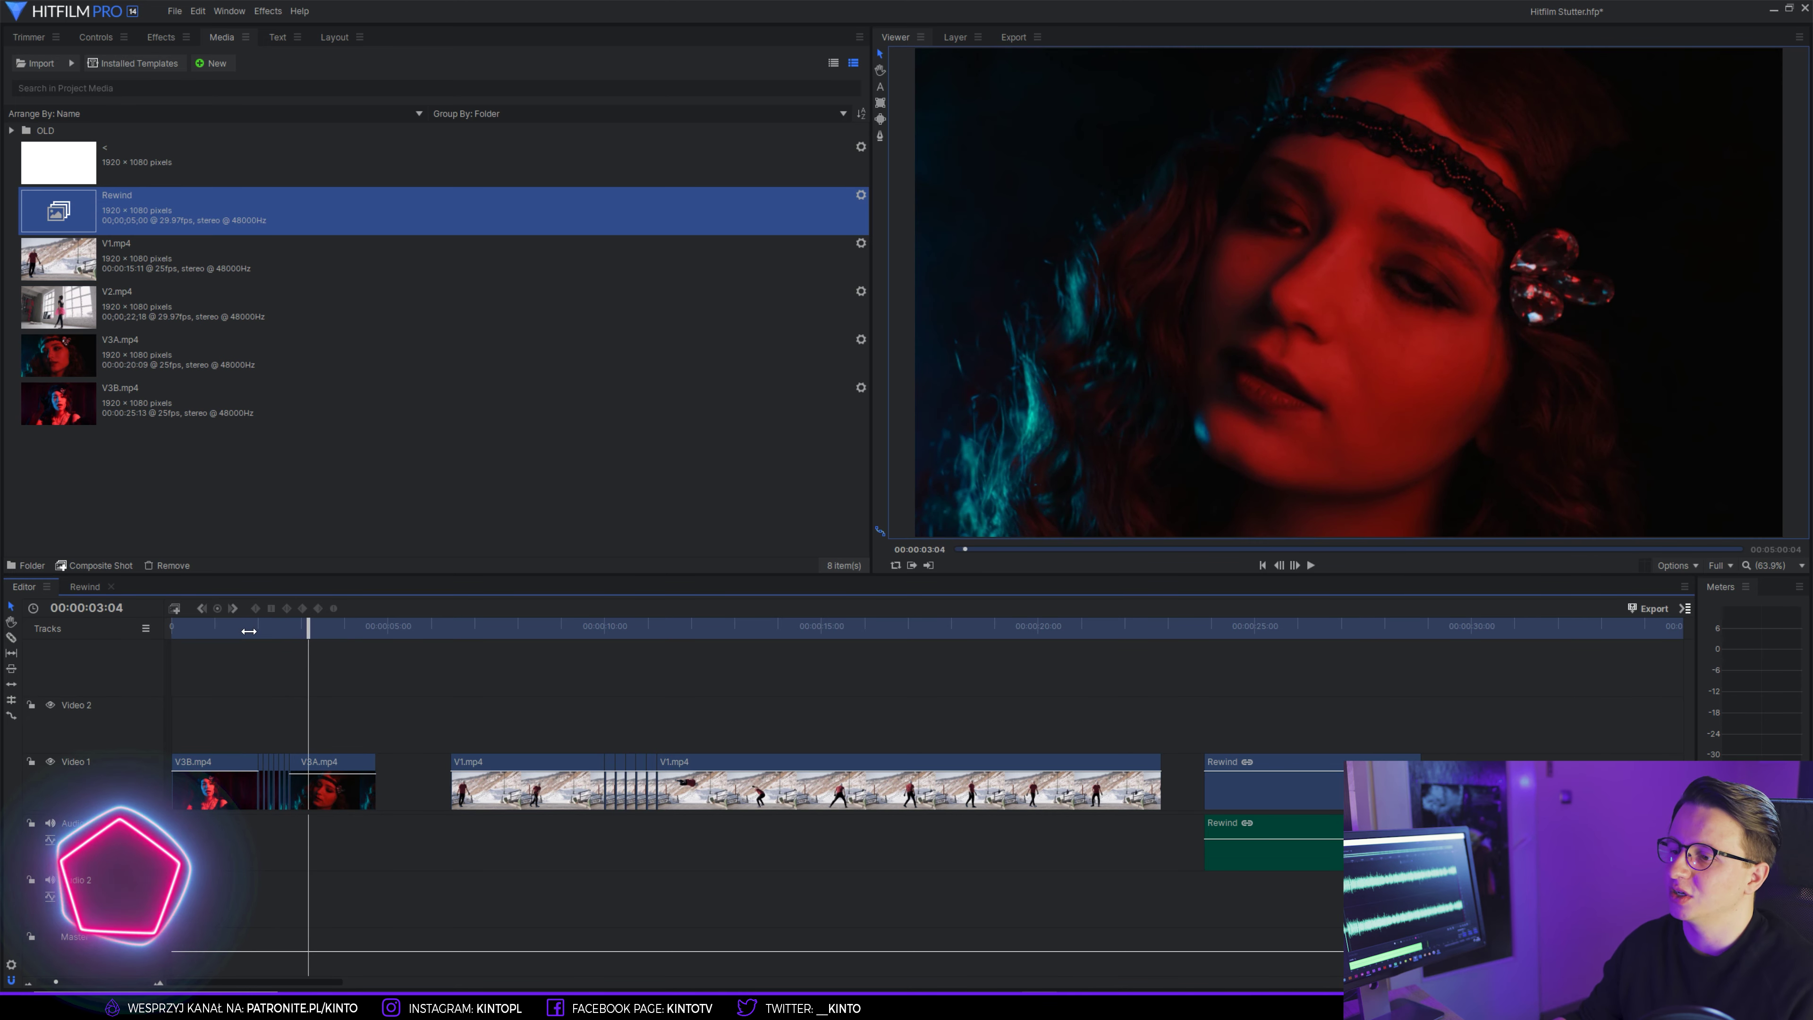
left_click(605, 626)
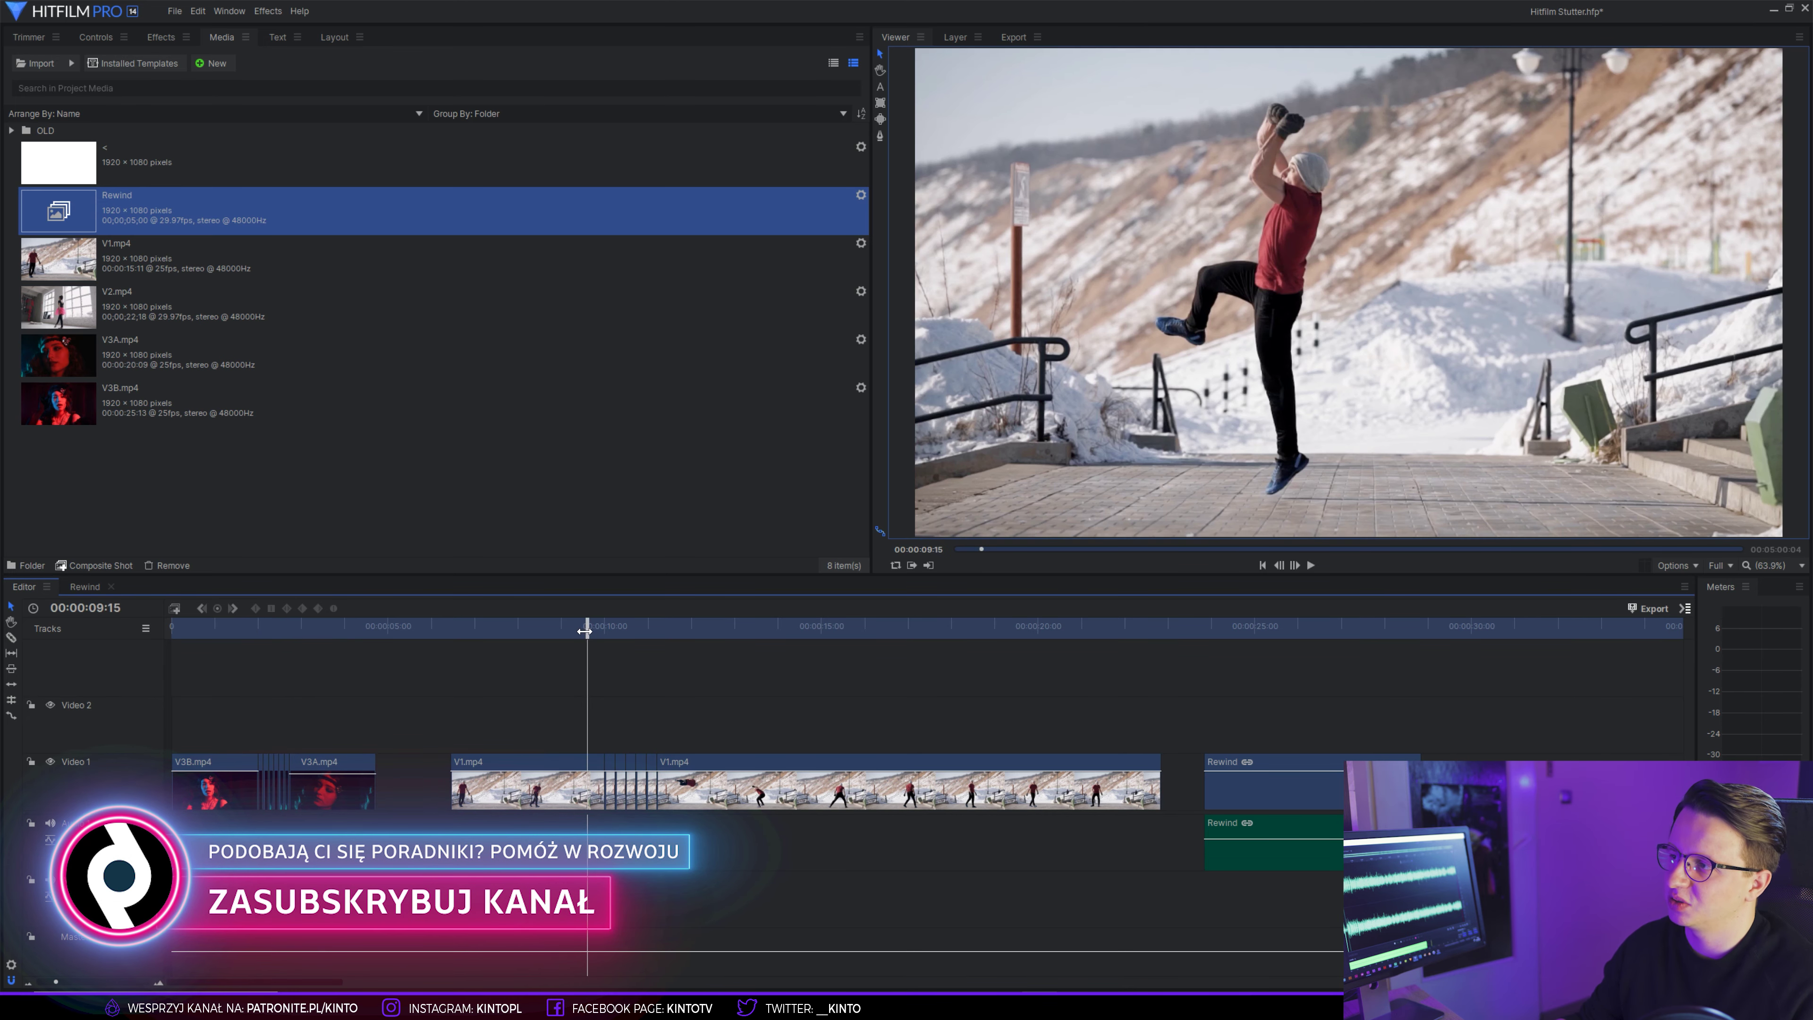
key("space")
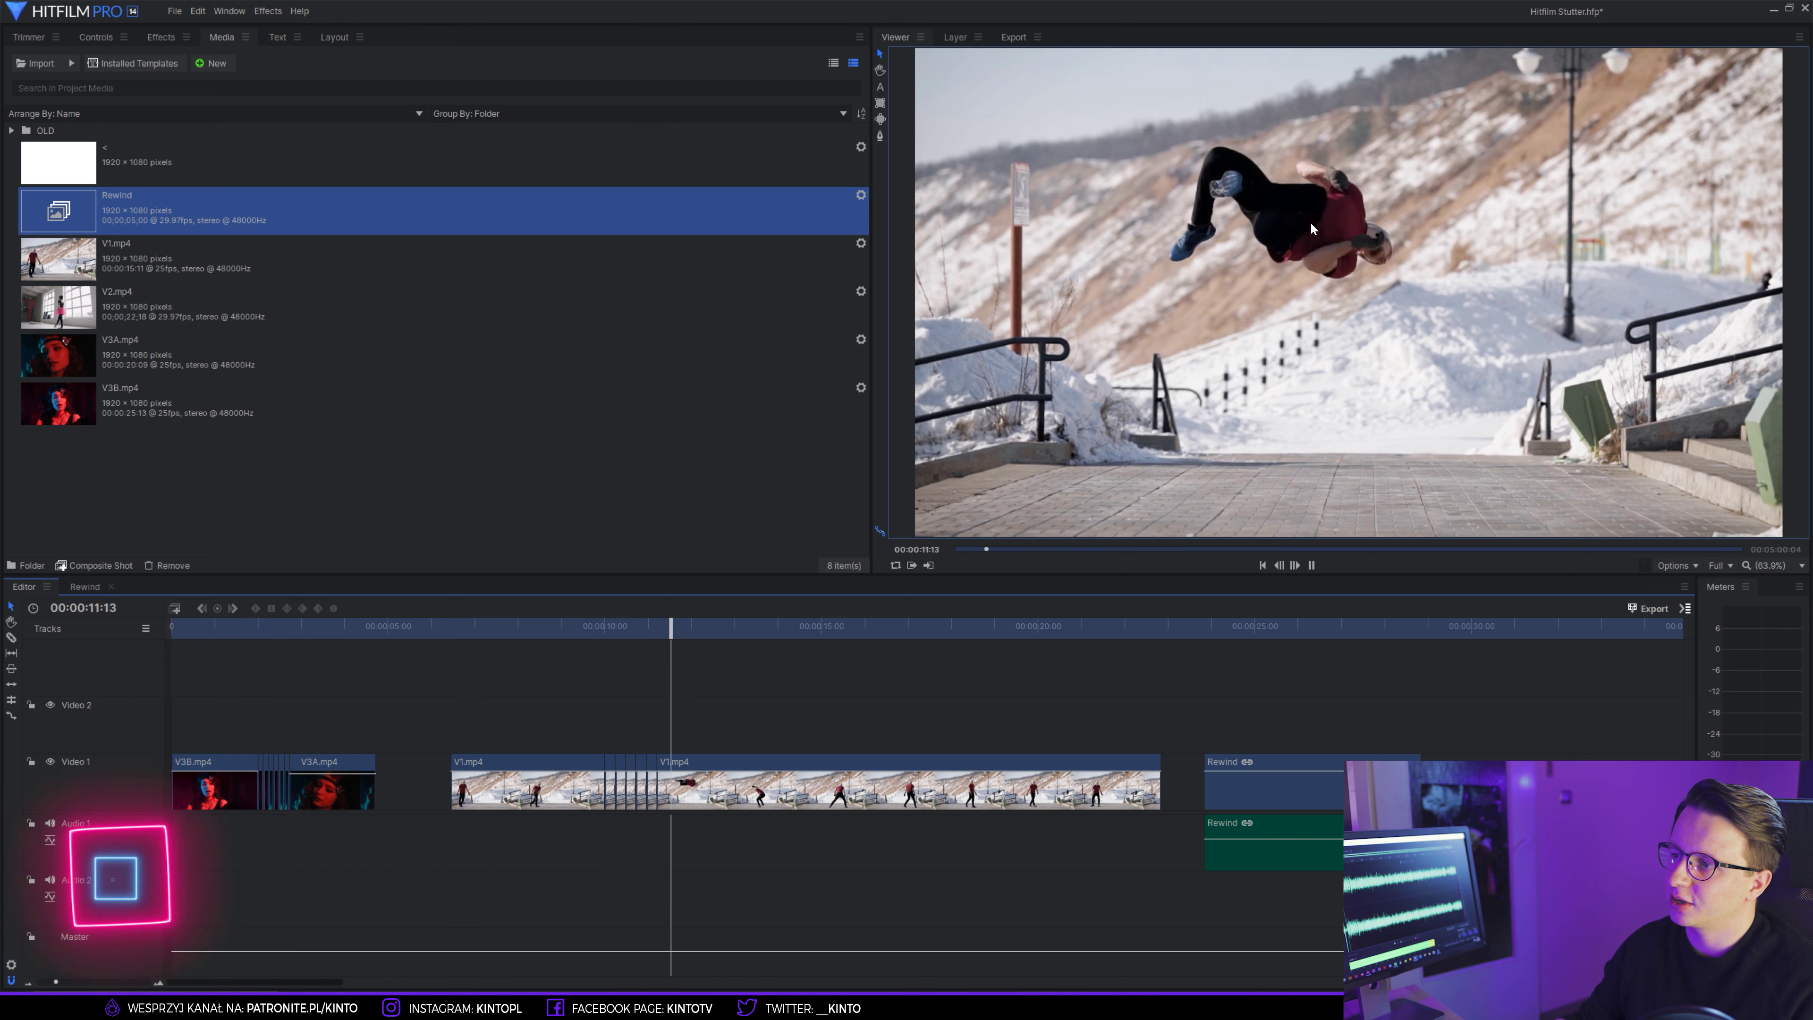
left_click(591, 631)
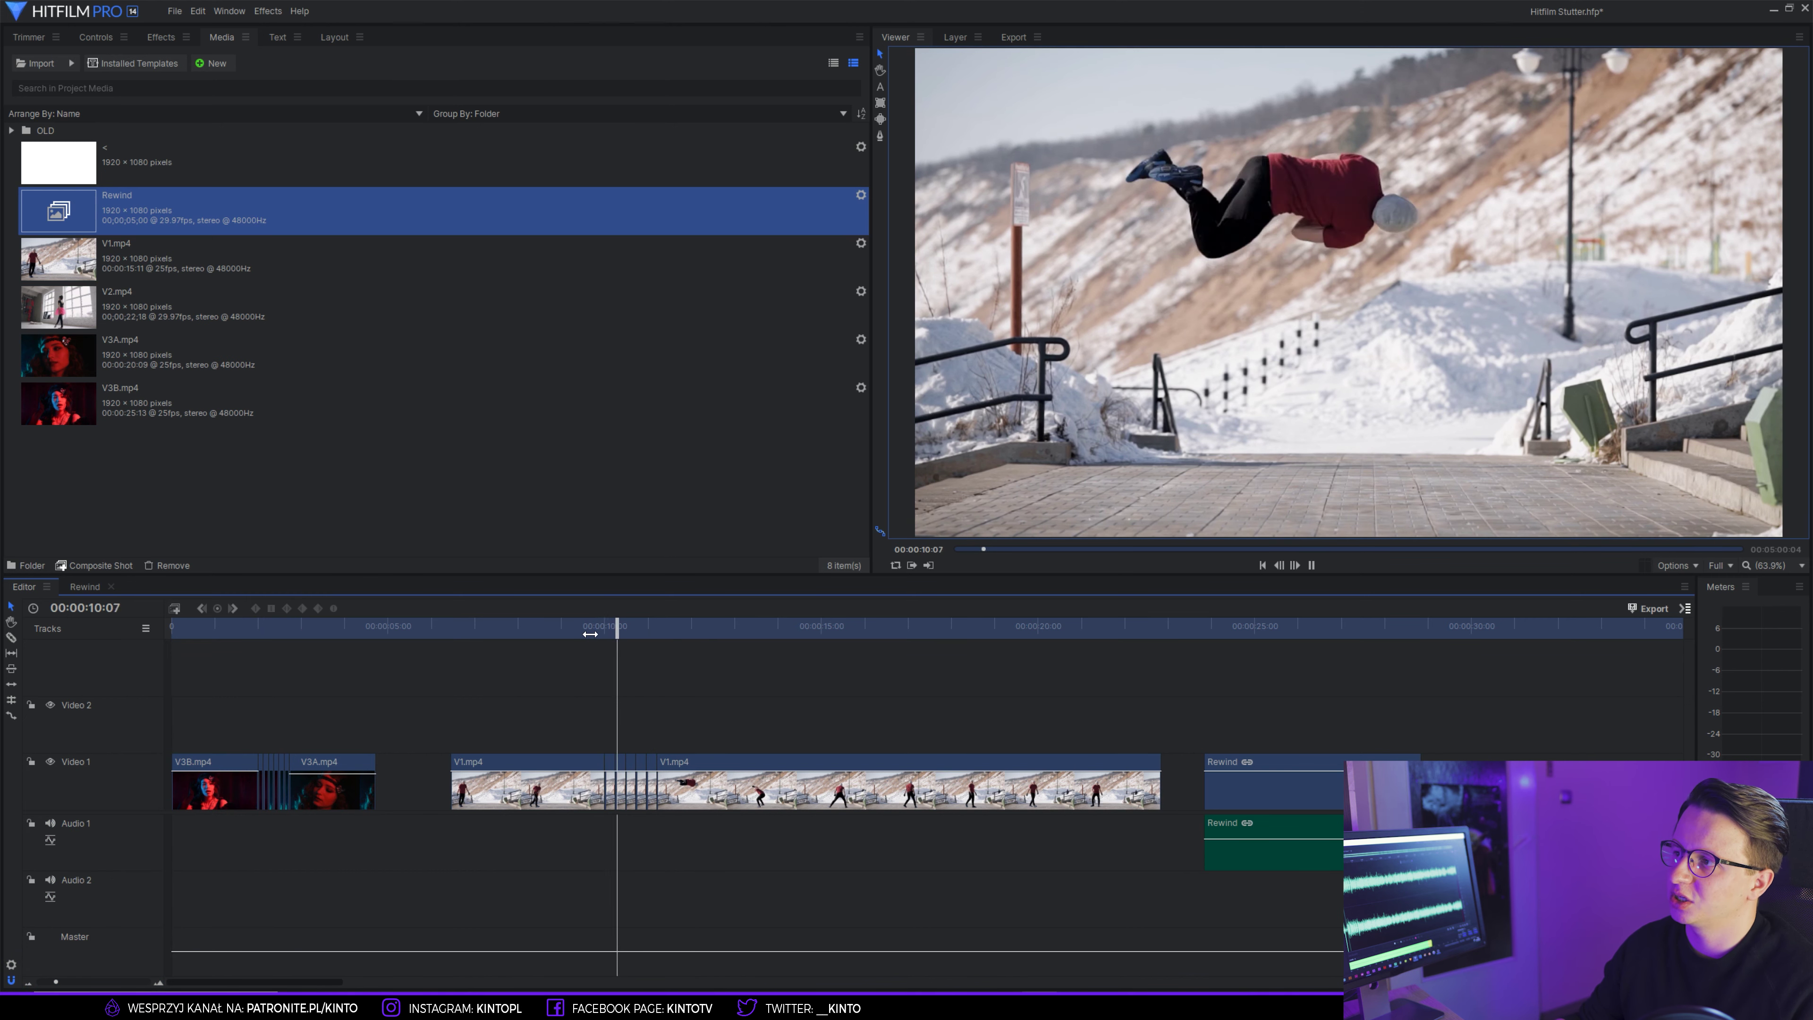
key("space")
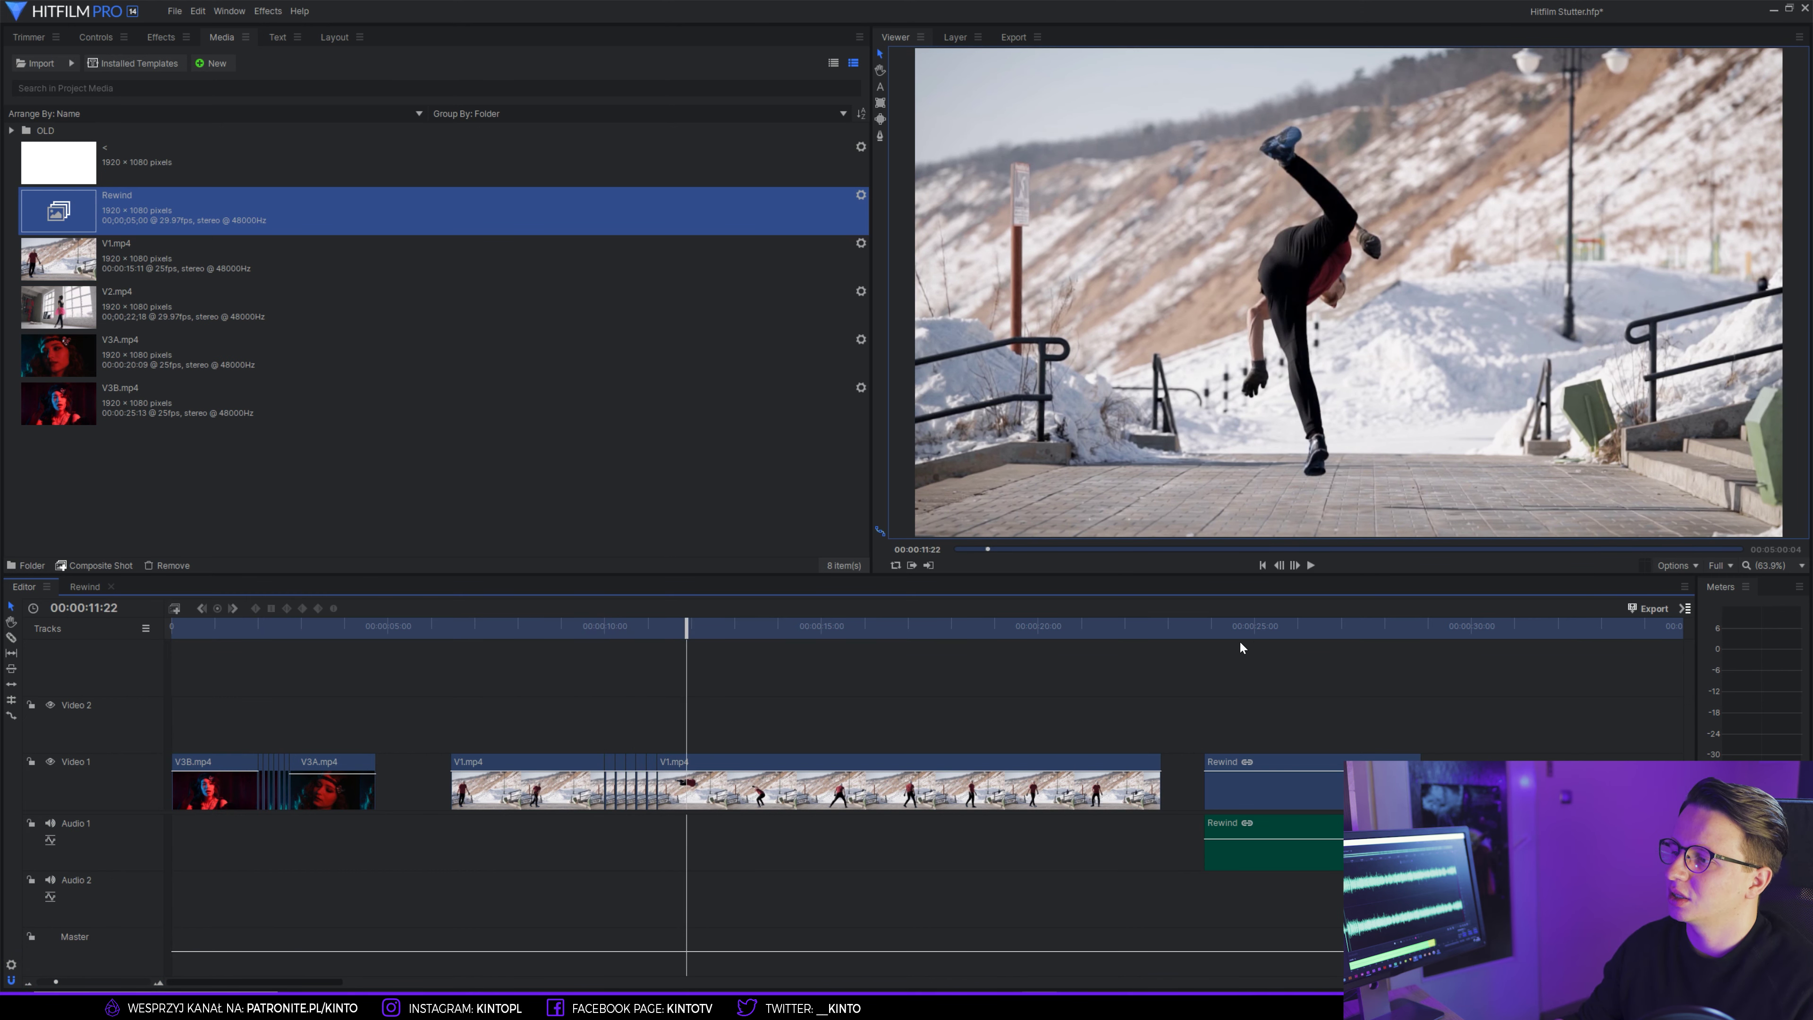
left_click(1279, 630)
key("space")
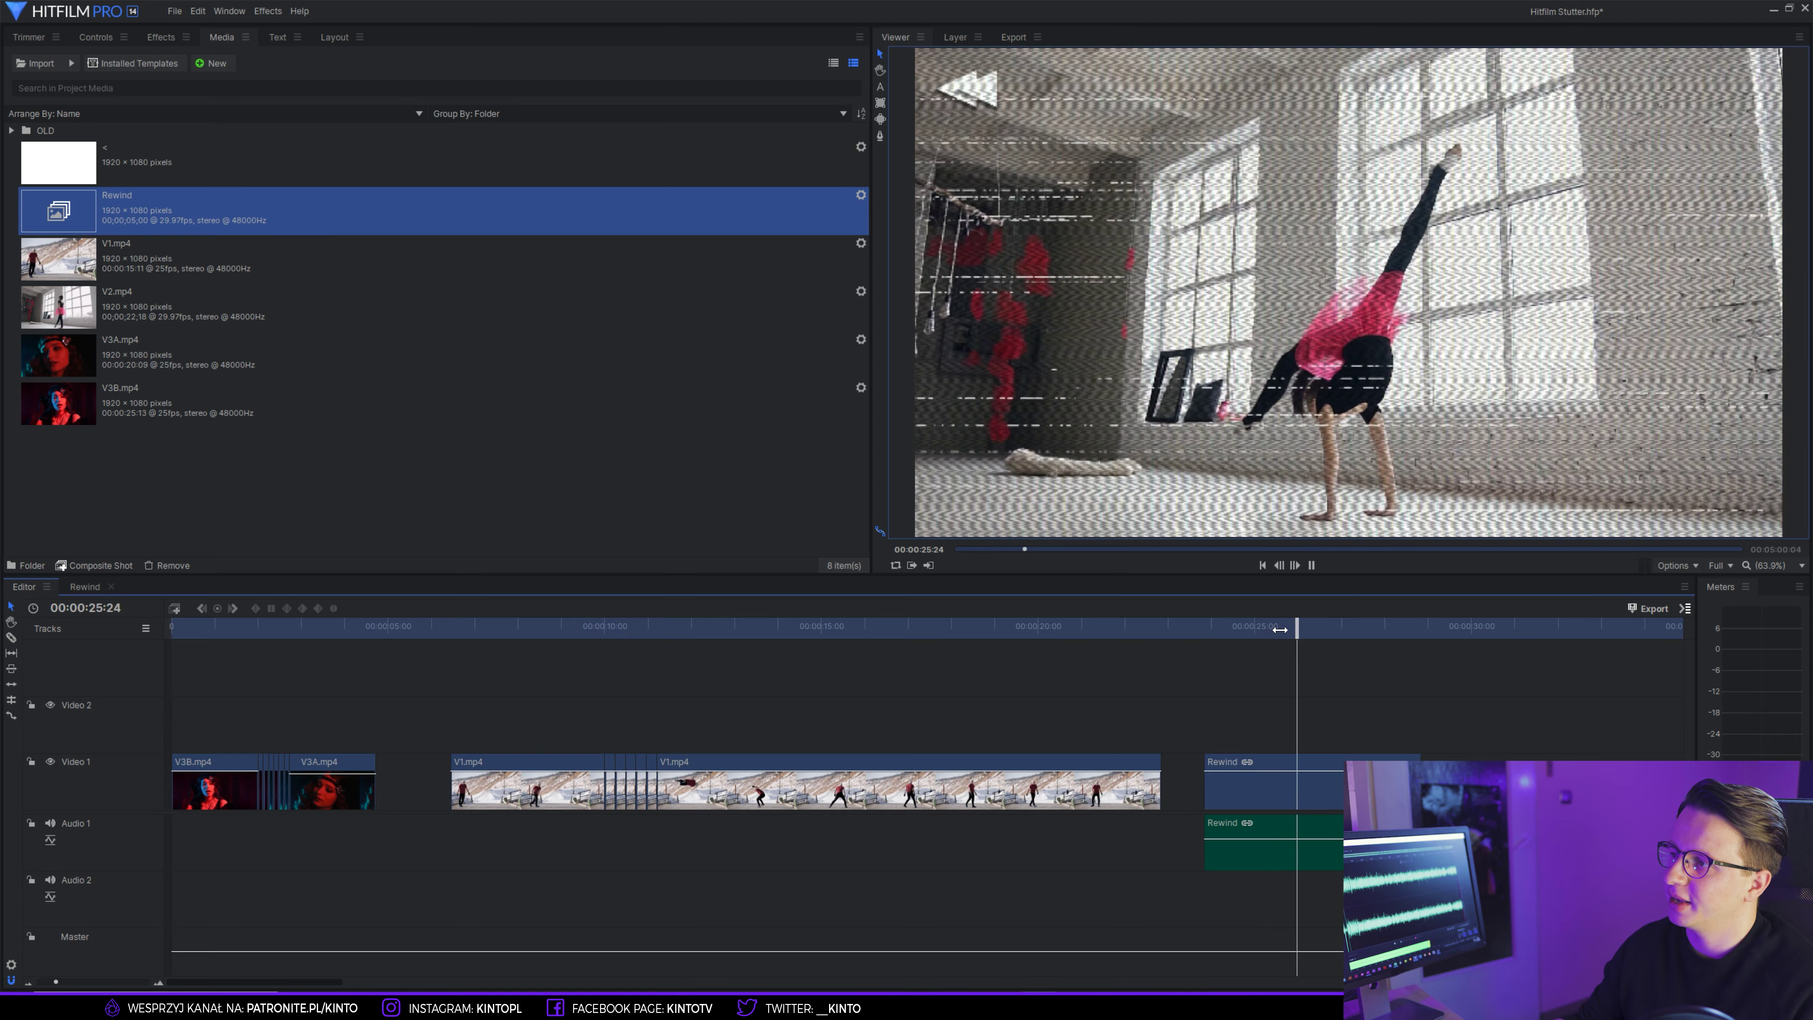
left_click(1279, 629)
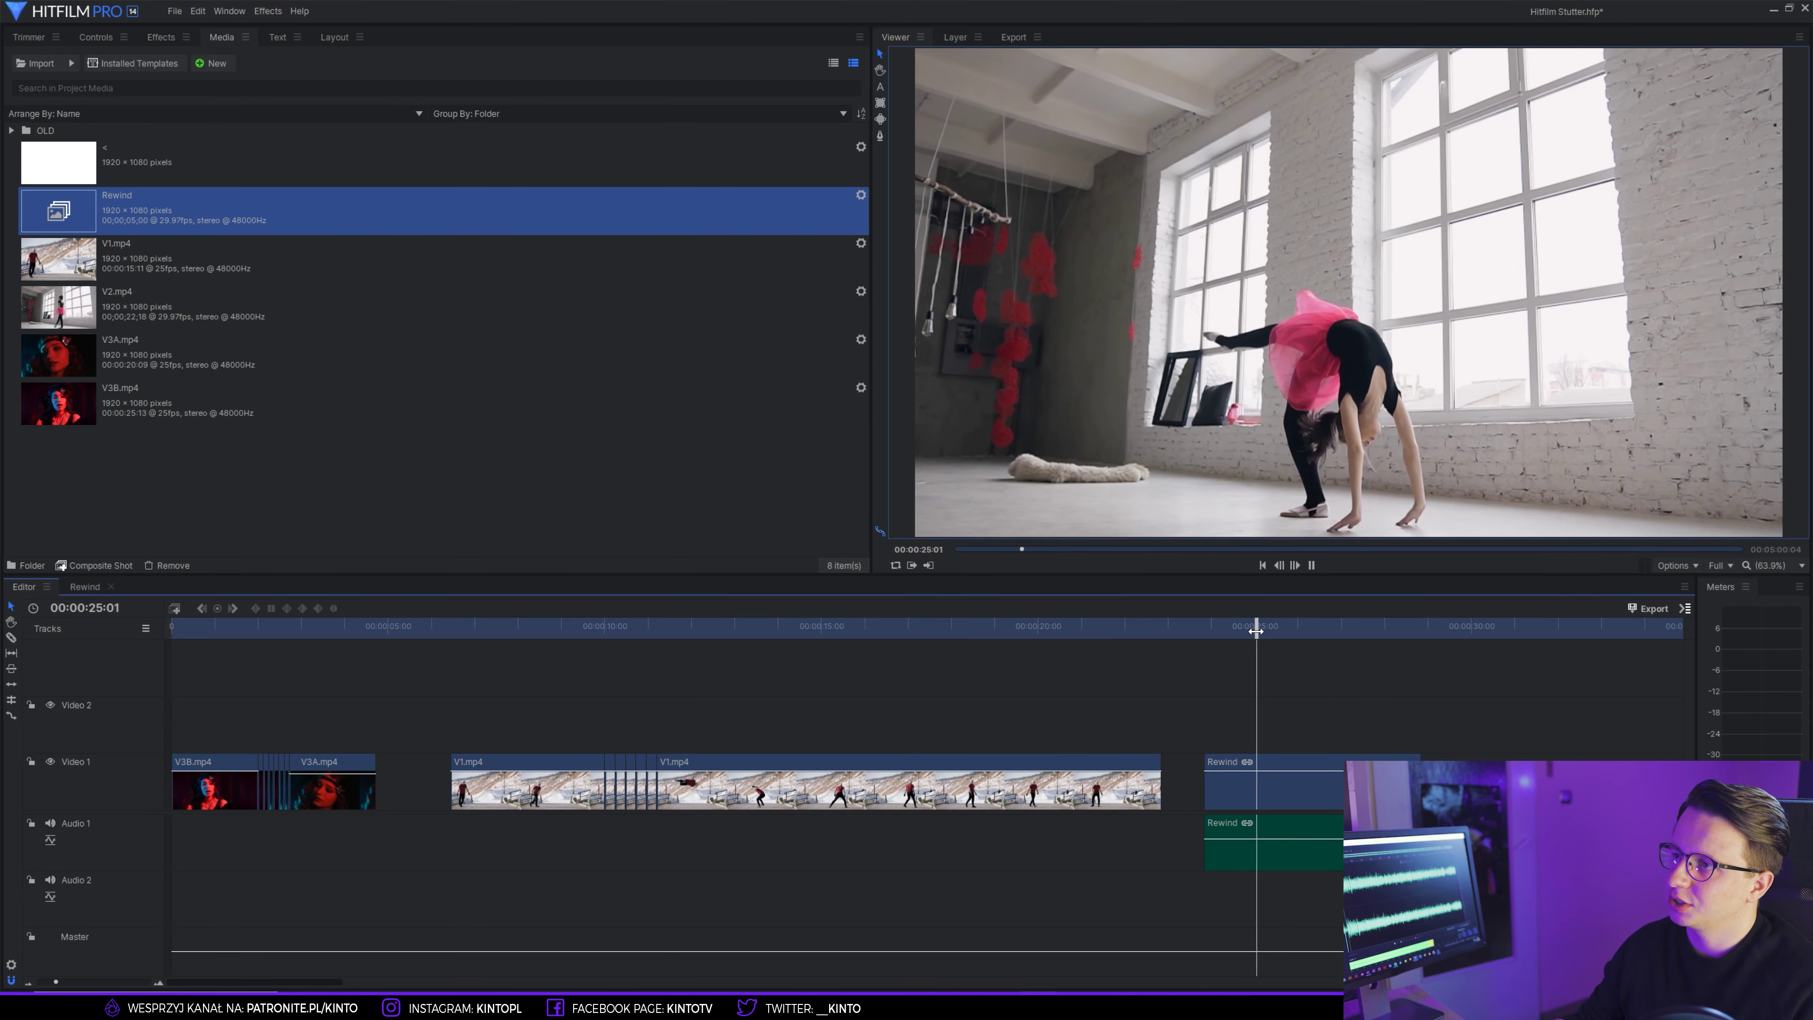
key("space")
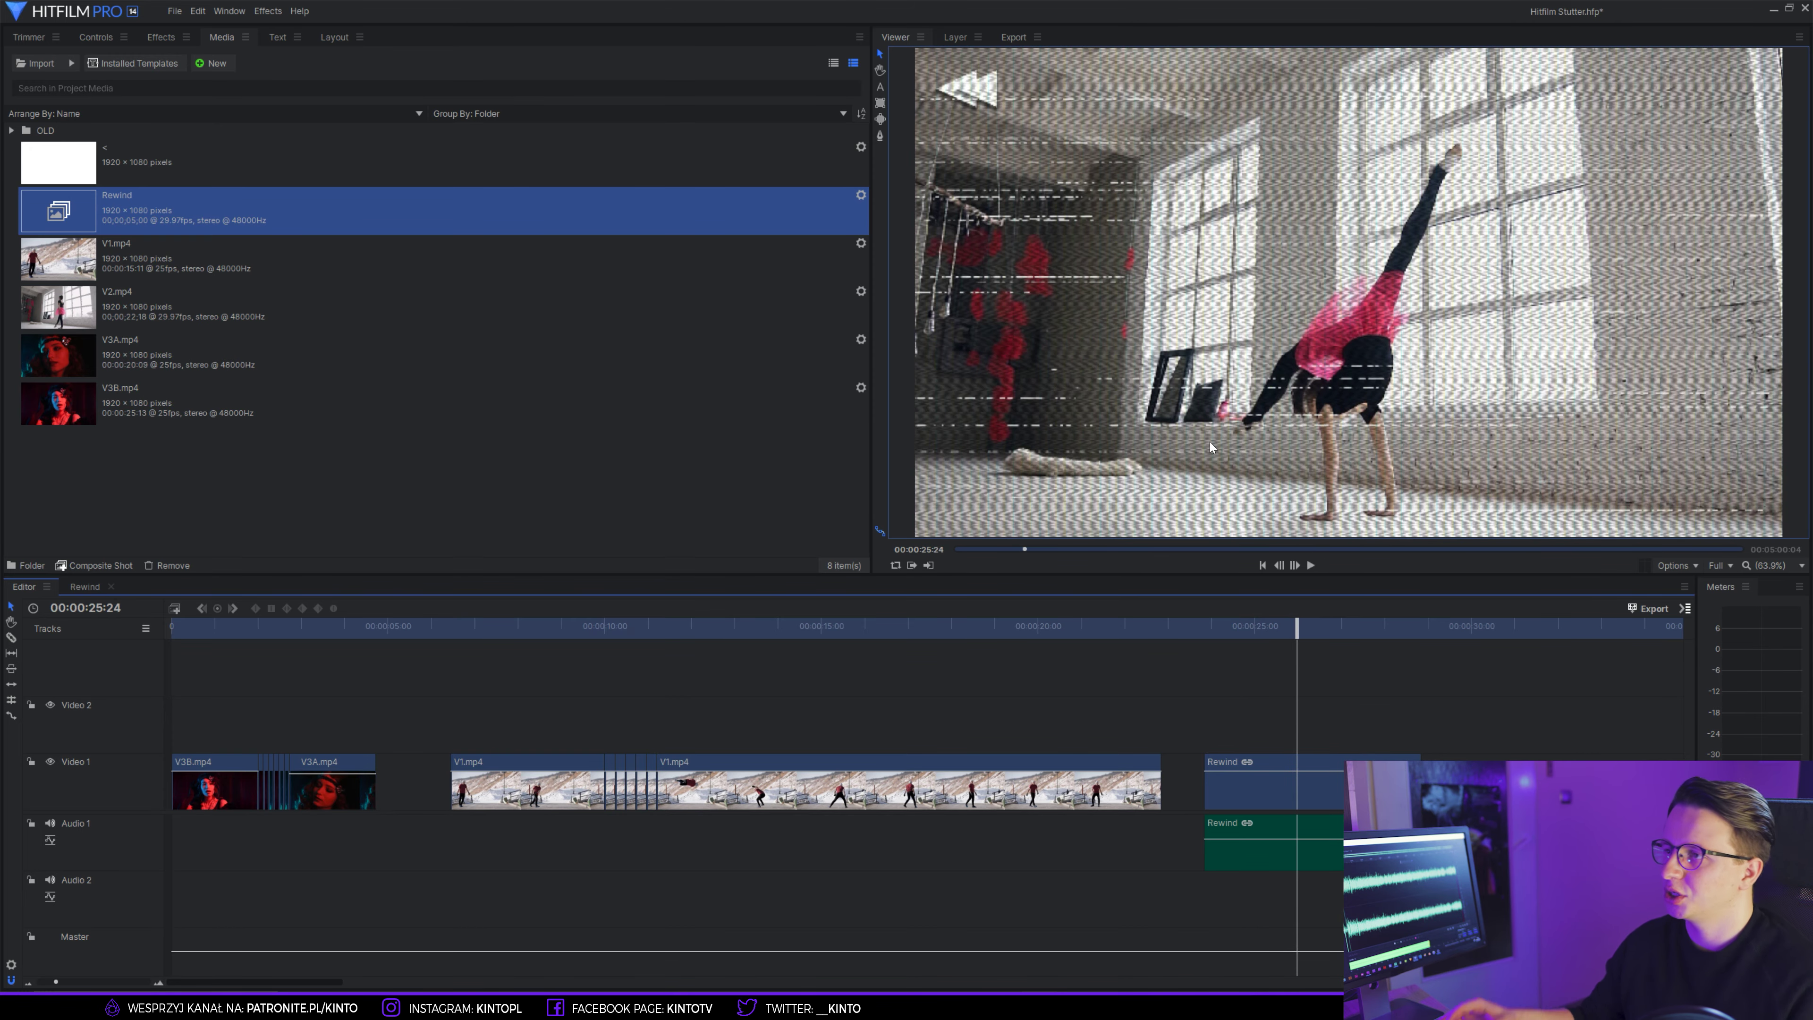